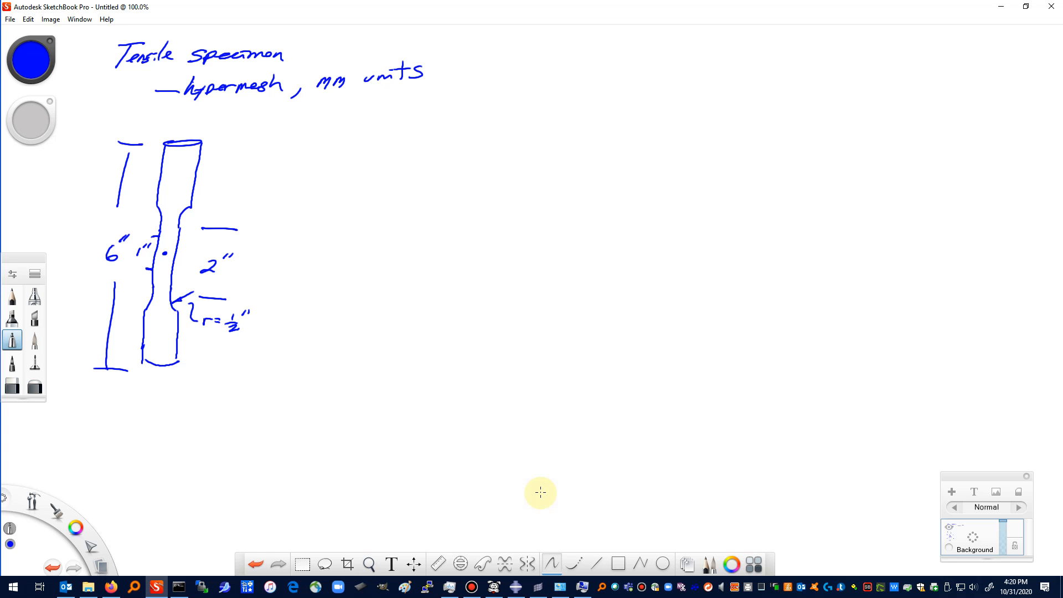
Step: Open the HW_USE_OPENCL system variable in the environment variables, check its name and value, and accept it as is
{"action": "left_click", "coordinate": [1001, 11]}
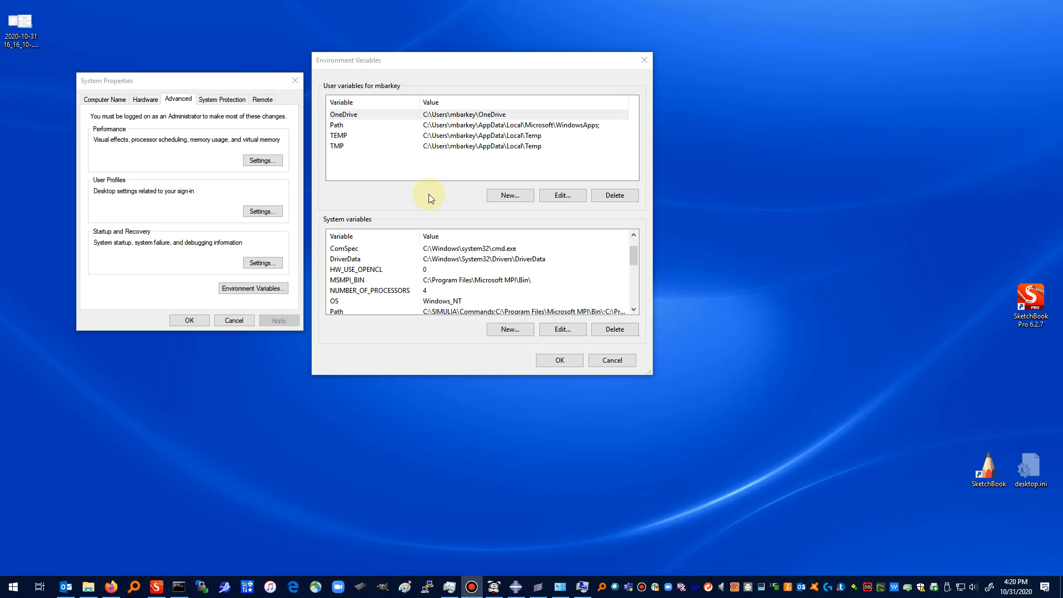
{"action": "left_click", "coordinate": [350, 274]}
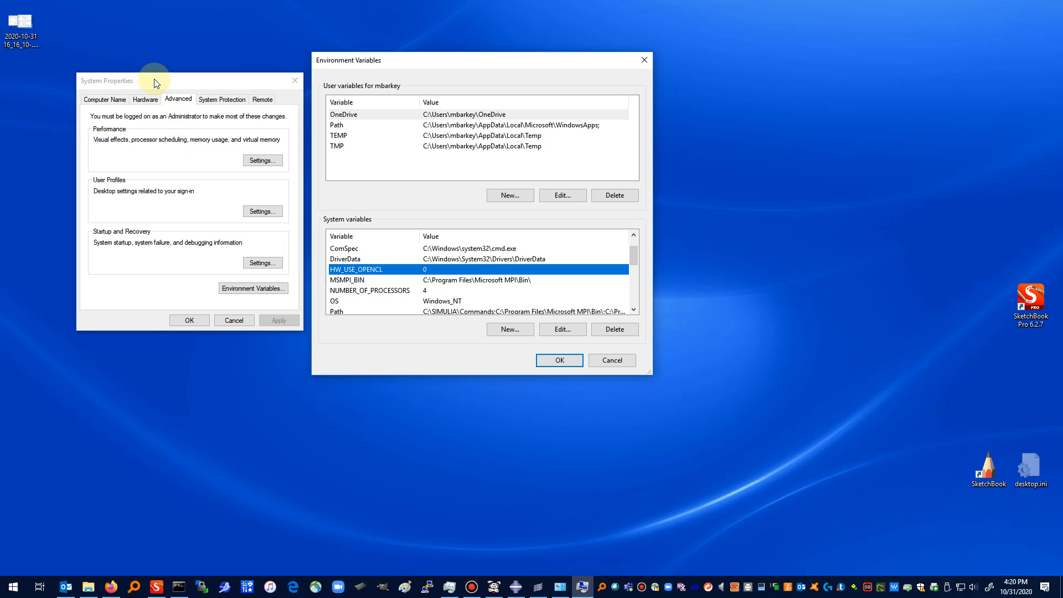
{"action": "double_click", "coordinate": [385, 272]}
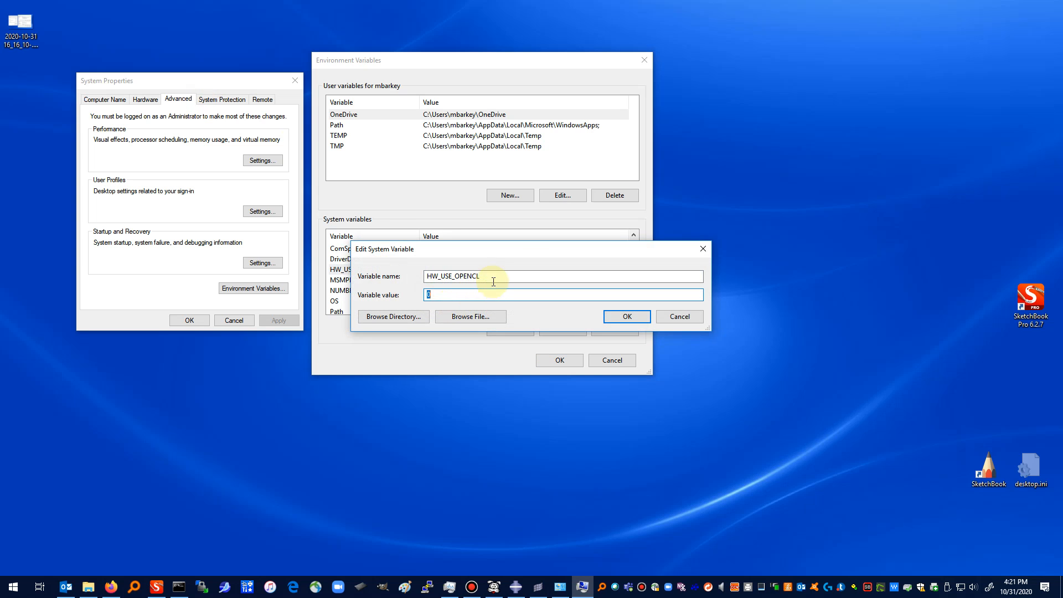
{"action": "left_click", "coordinate": [498, 279]}
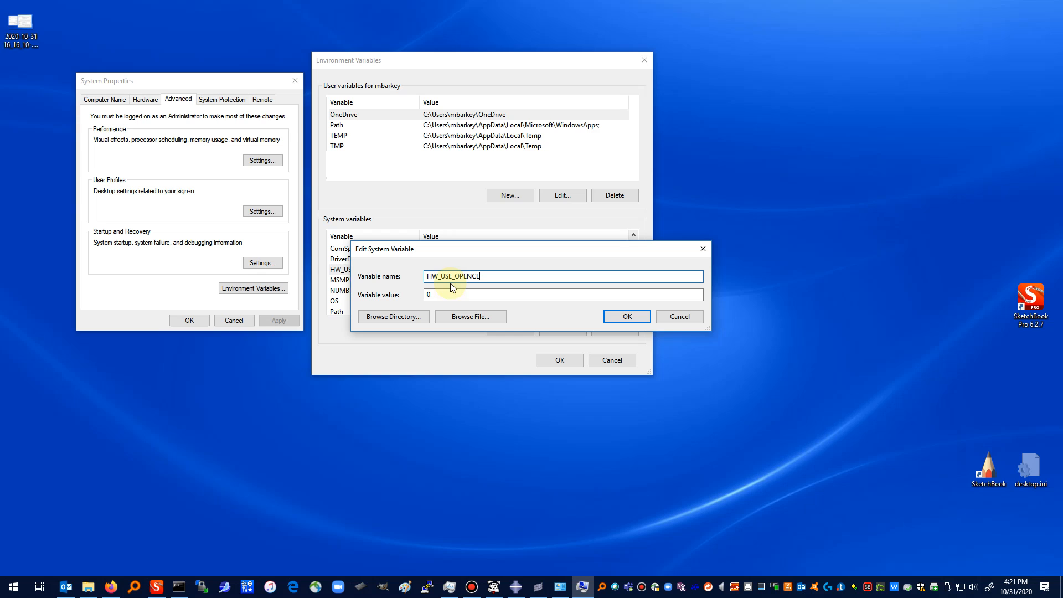
{"action": "left_click", "coordinate": [442, 294]}
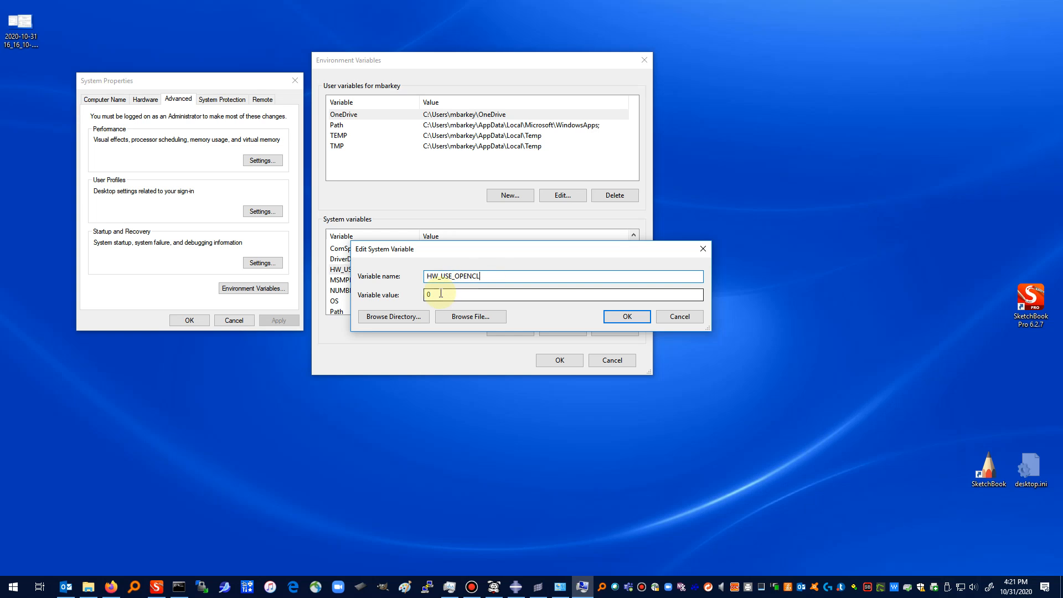
{"action": "left_click", "coordinate": [624, 315]}
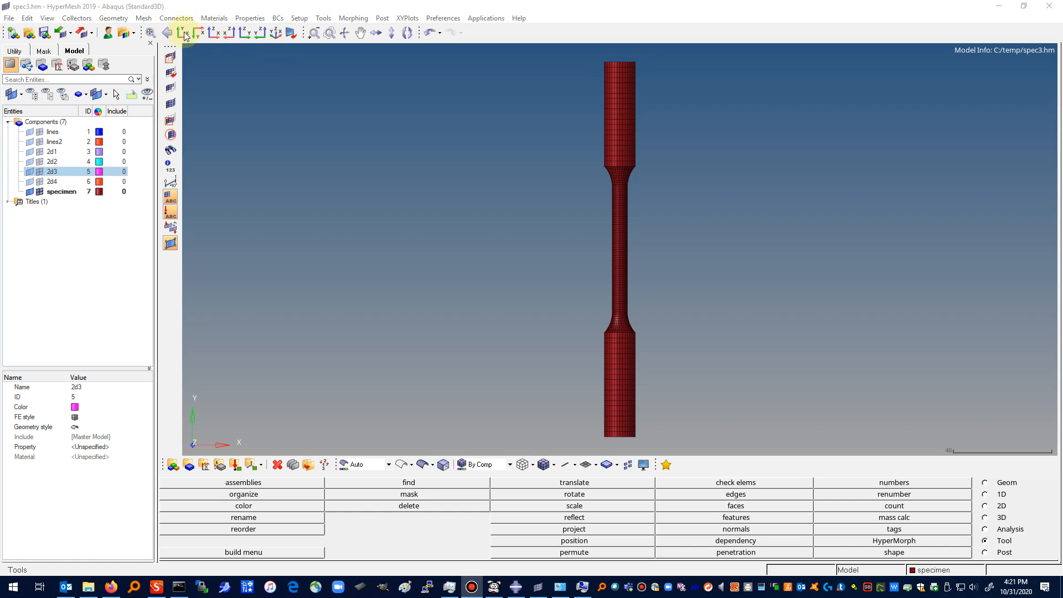
Step: Switch to HyperMesh and examine the meshed tensile specimen in 3D and its upper end face up close, ending in the XY view
{"action": "left_click", "coordinate": [344, 33]}
{"action": "left_click_drag", "start_coordinate": [665, 133], "coordinate": [512, 217]}
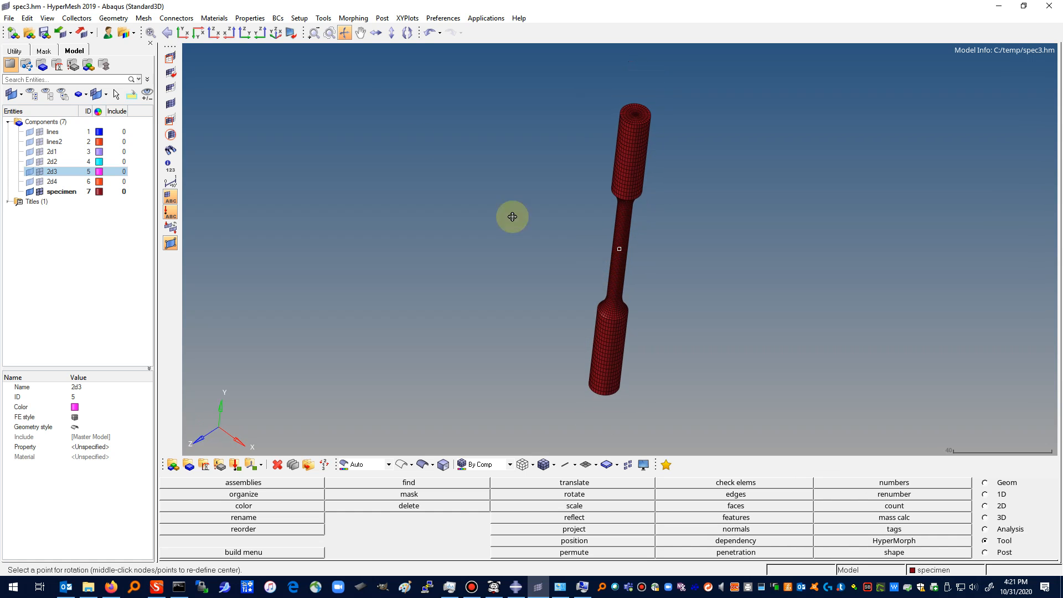
{"action": "left_click", "coordinate": [329, 33]}
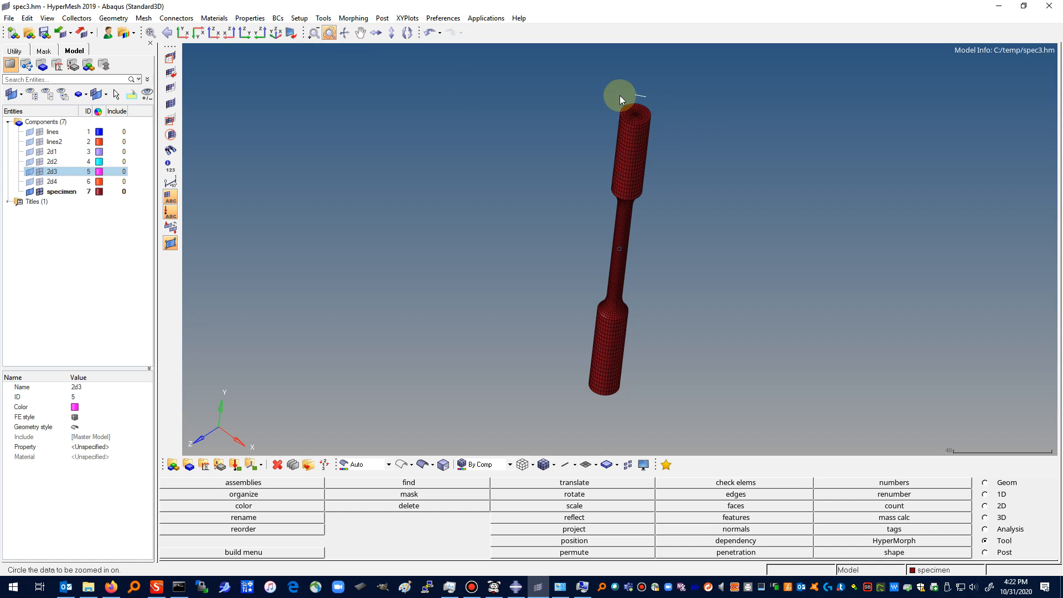
{"action": "left_click_drag", "start_coordinate": [652, 94], "coordinate": [651, 96]}
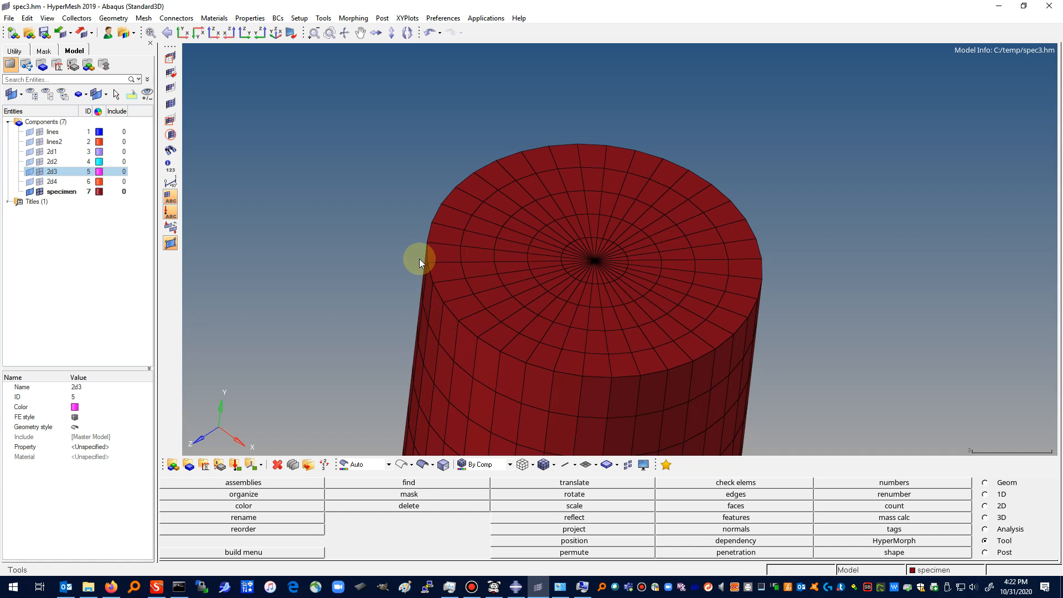
{"action": "left_click", "coordinate": [182, 32]}
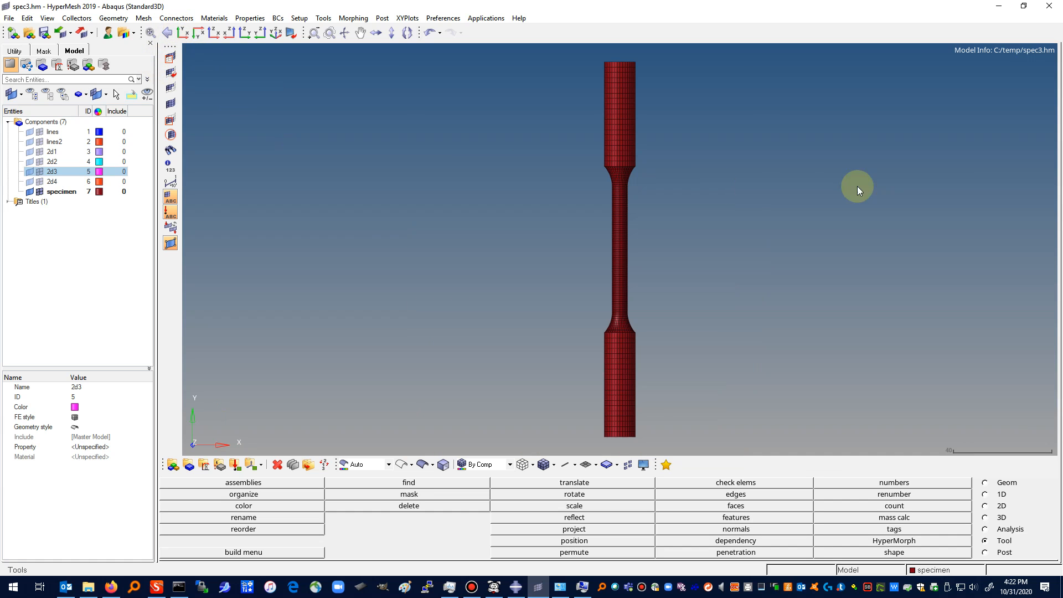
Step: Start a new empty HyperMesh model in place of the finished specimen and minimize its window
{"action": "left_click", "coordinate": [10, 20]}
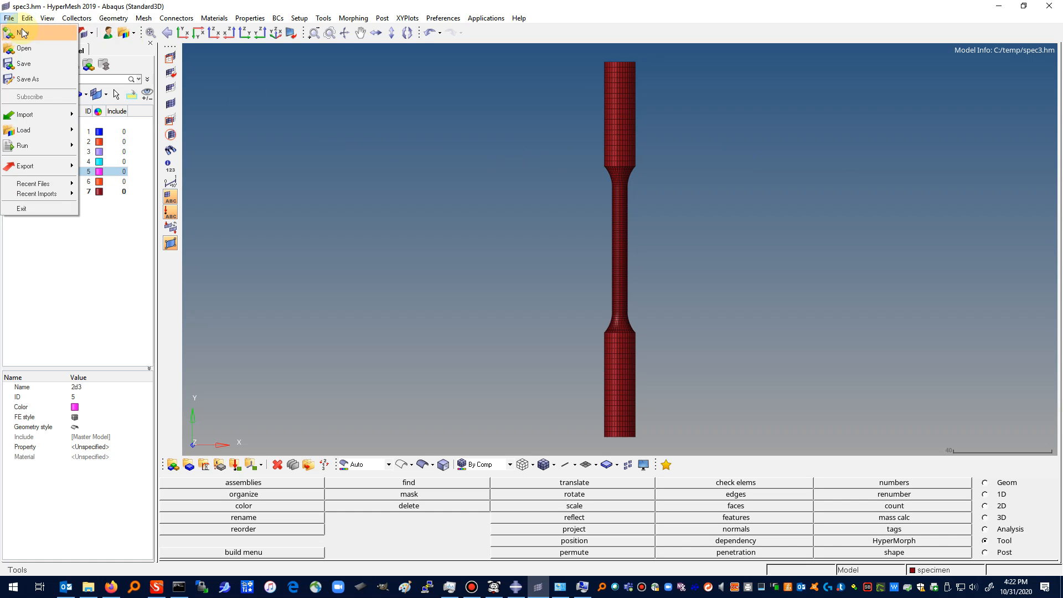
{"action": "left_click", "coordinate": [25, 34]}
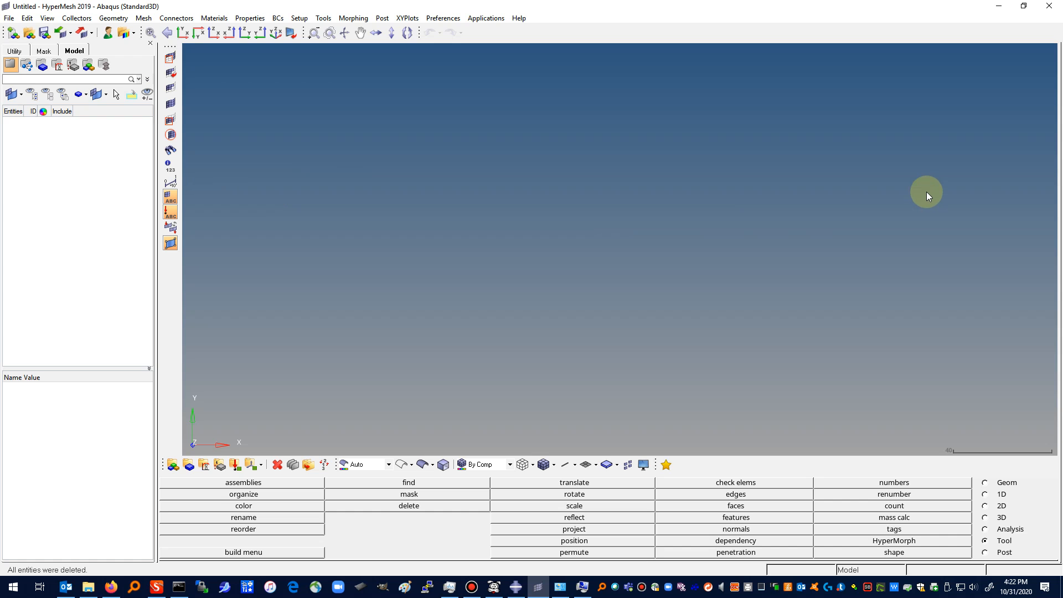
{"action": "left_click", "coordinate": [998, 6]}
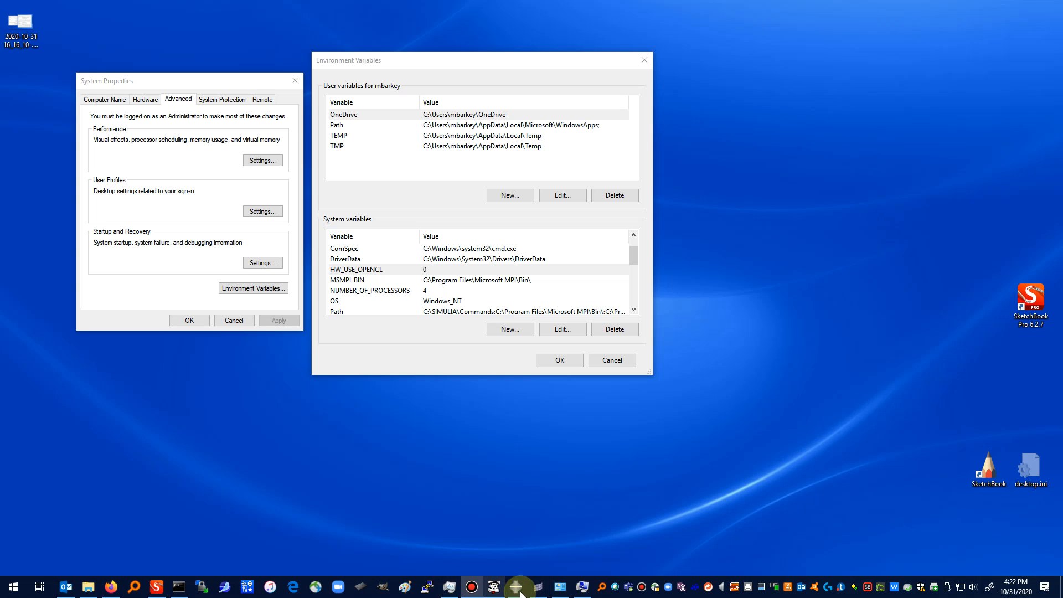
Step: Switch to SketchBook and draw a red dashed centerline through the full length of the tensile specimen sketch
{"action": "mouse_move", "coordinate": [537, 590]}
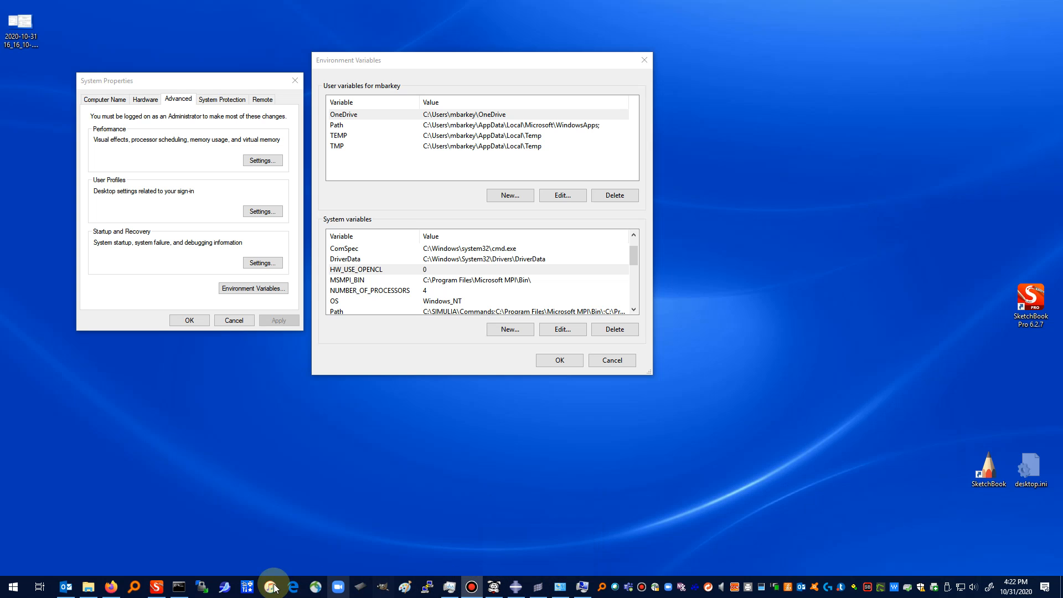
{"action": "left_click", "coordinate": [161, 590]}
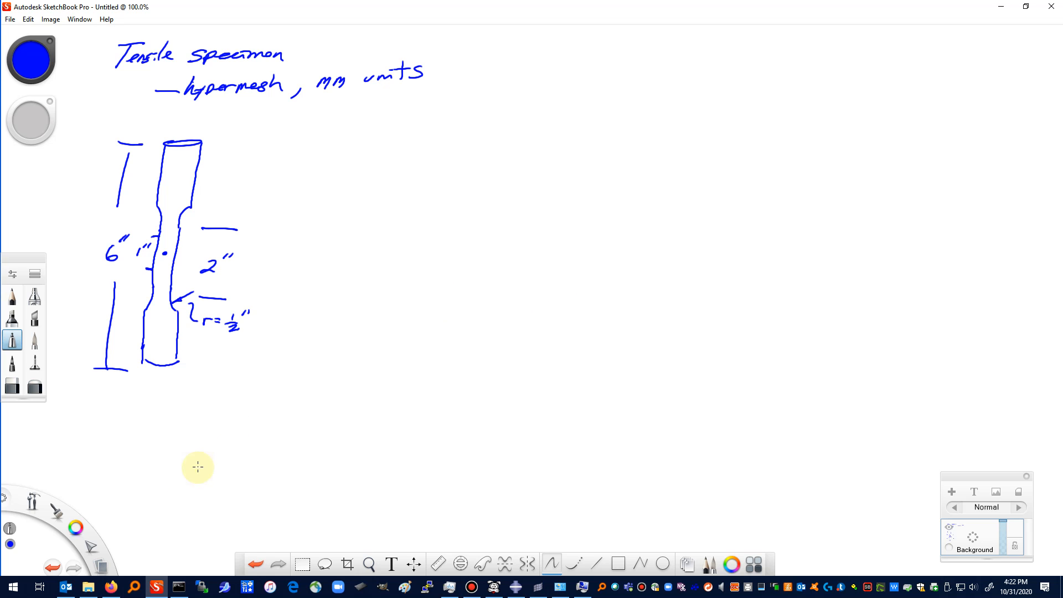
{"action": "left_click_drag", "start_coordinate": [77, 531], "coordinate": [53, 508]}
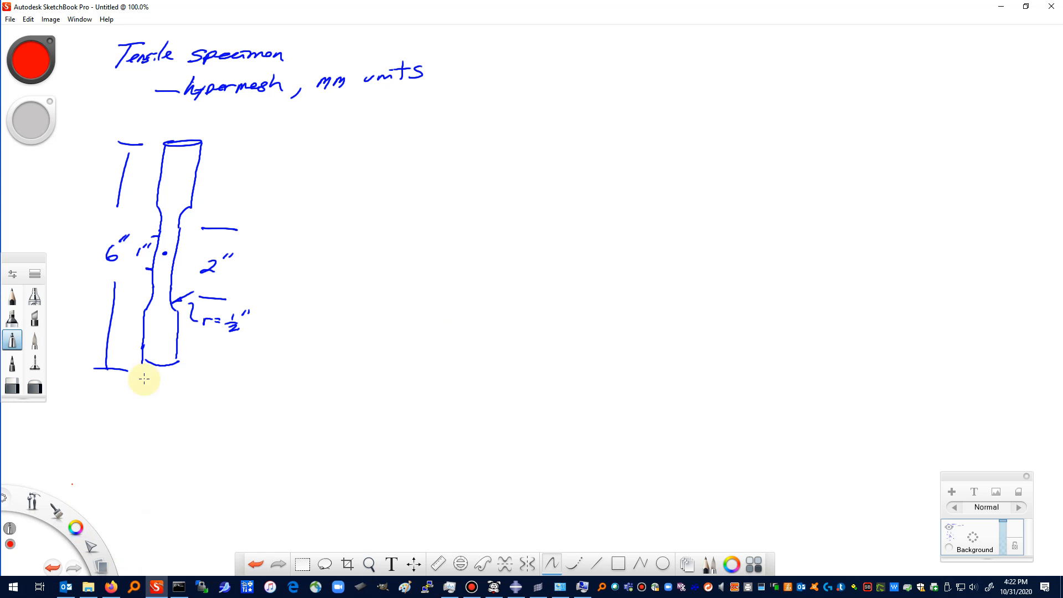
{"action": "left_click_drag", "start_coordinate": [185, 129], "coordinate": [160, 302]}
{"action": "left_click_drag", "start_coordinate": [159, 319], "coordinate": [155, 386]}
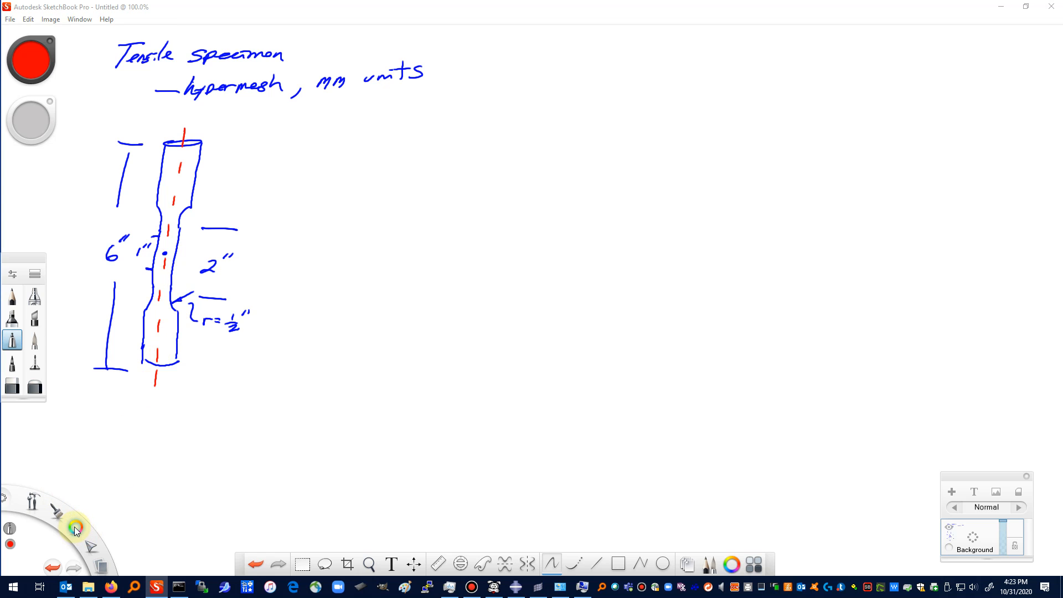
Step: Sketch the specimen's half profile in blue beside the existing drawing, with axis, end edges, grip sides, gauge line and both fillet arcs
{"action": "left_click_drag", "start_coordinate": [84, 530], "coordinate": [62, 551]}
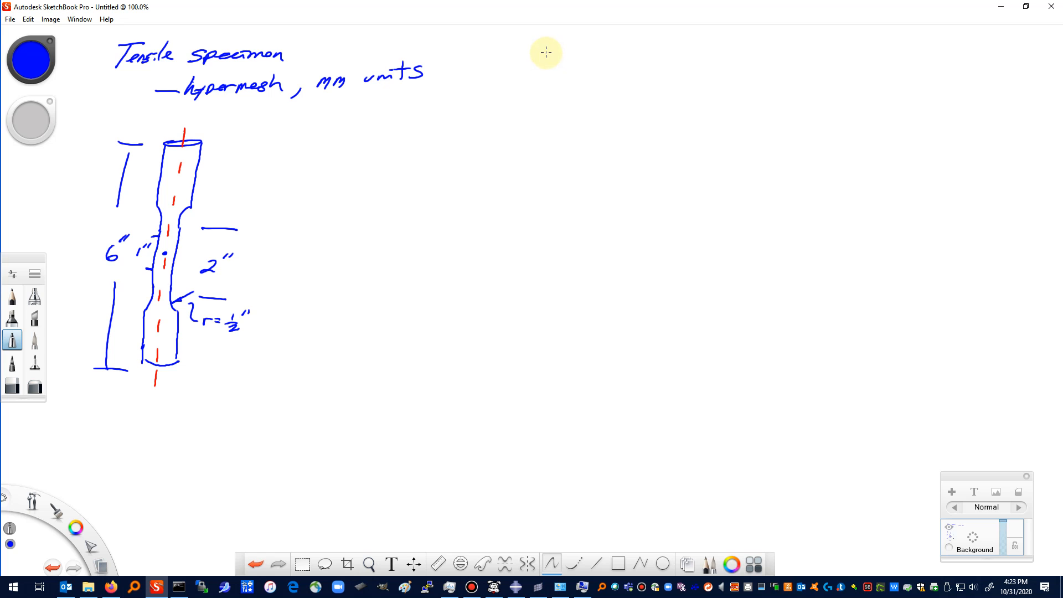
{"action": "mouse_move", "coordinate": [547, 52]}
{"action": "left_mouse_down"}
{"action": "mouse_move", "coordinate": [533, 451]}
{"action": "mouse_move", "coordinate": [604, 453]}
{"action": "left_mouse_up"}
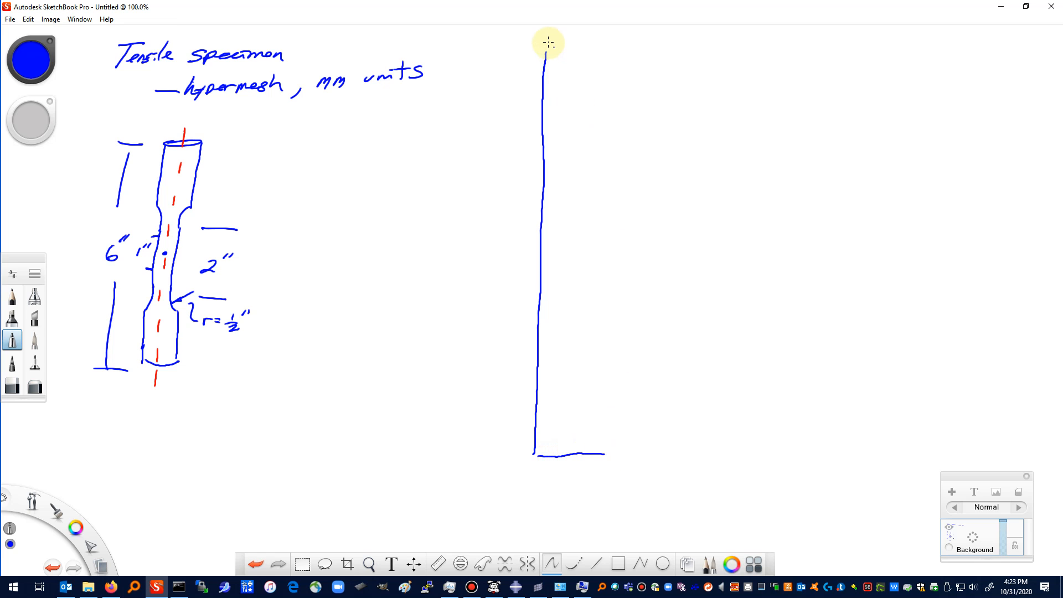
{"action": "left_click_drag", "start_coordinate": [546, 50], "coordinate": [622, 49]}
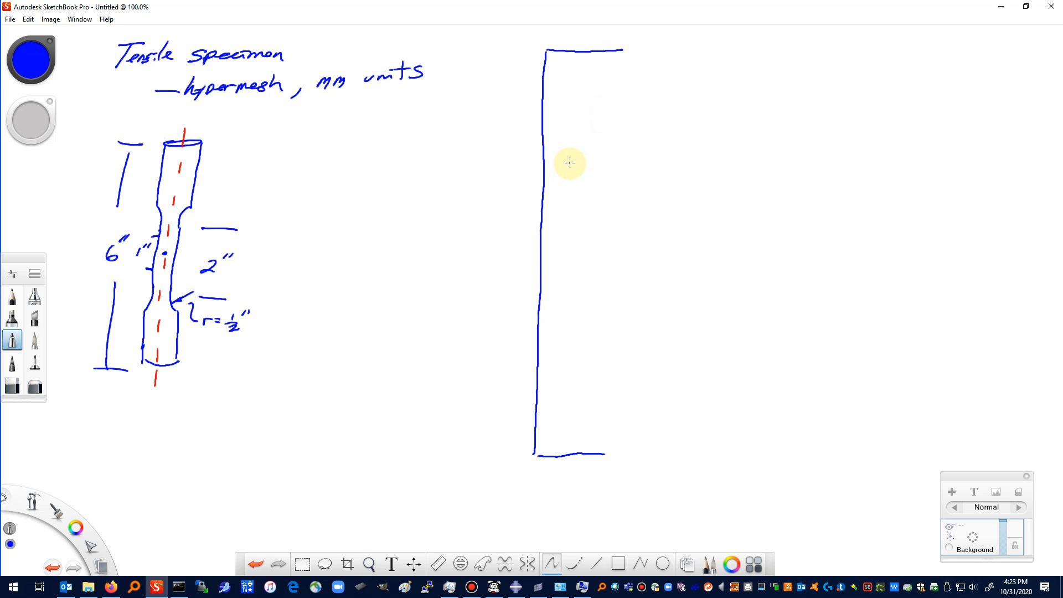
{"action": "mouse_move", "coordinate": [571, 165]}
{"action": "left_mouse_down"}
{"action": "mouse_move", "coordinate": [558, 358]}
{"action": "mouse_move", "coordinate": [597, 421]}
{"action": "mouse_move", "coordinate": [597, 453]}
{"action": "left_mouse_up"}
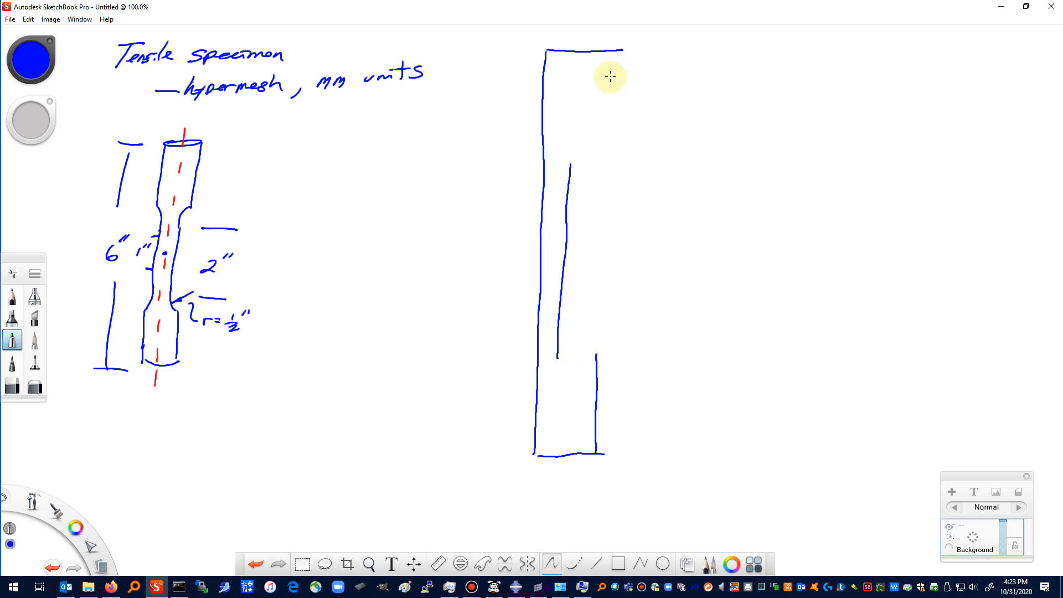
{"action": "left_click_drag", "start_coordinate": [621, 50], "coordinate": [621, 162]}
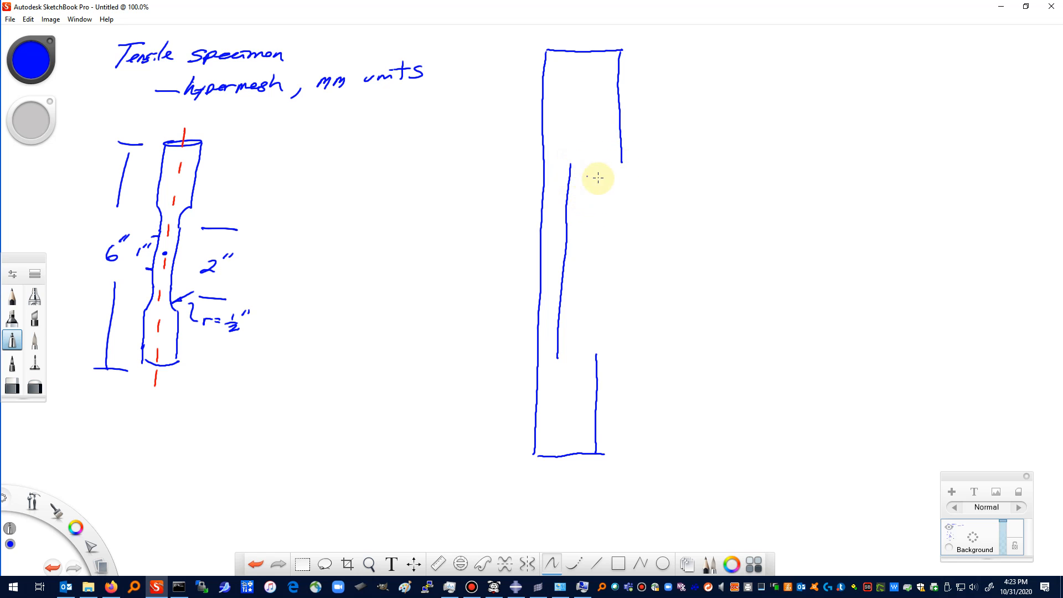
{"action": "left_click_drag", "start_coordinate": [575, 161], "coordinate": [641, 133]}
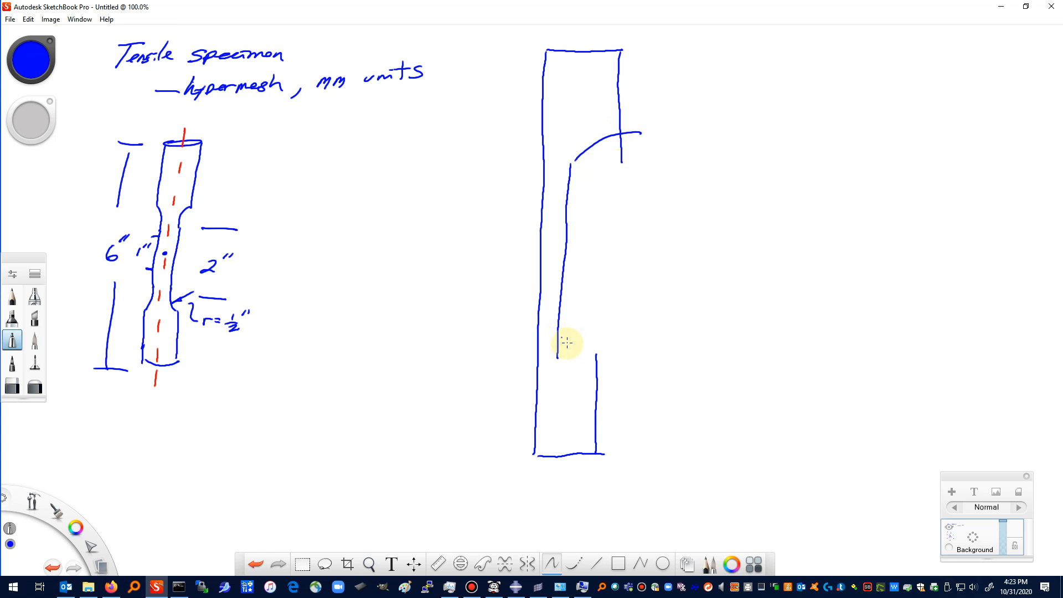
{"action": "left_click_drag", "start_coordinate": [558, 350], "coordinate": [624, 386]}
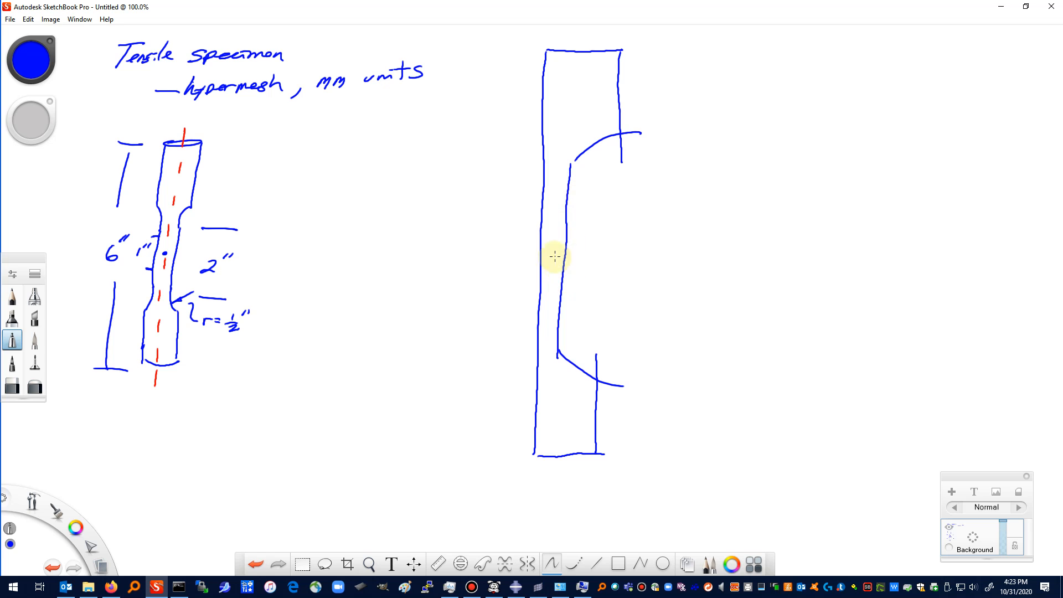
Step: Mark the profile's lower axis corner and center with dots, and tick the center, gauge section and lower fillet positions along the axis
{"action": "left_click", "coordinate": [533, 455]}
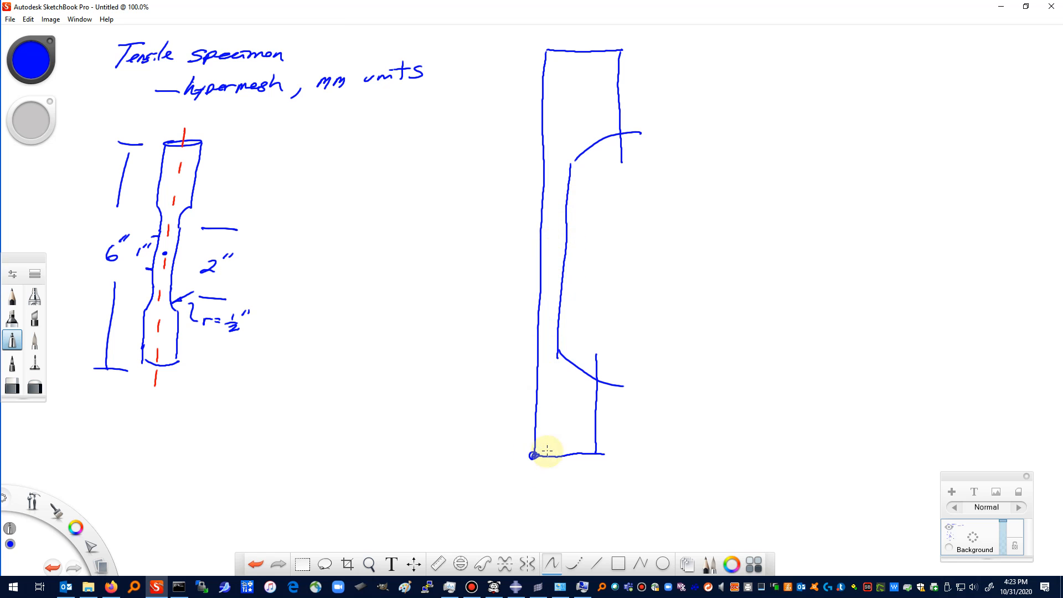
{"action": "left_click", "coordinate": [551, 250]}
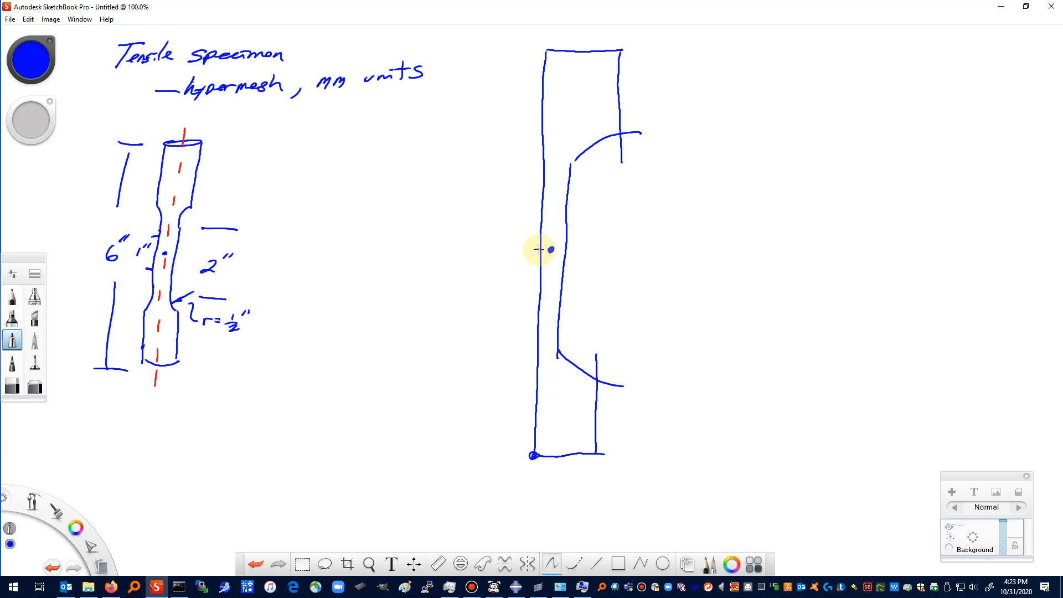
{"action": "left_click_drag", "start_coordinate": [537, 250], "coordinate": [545, 250]}
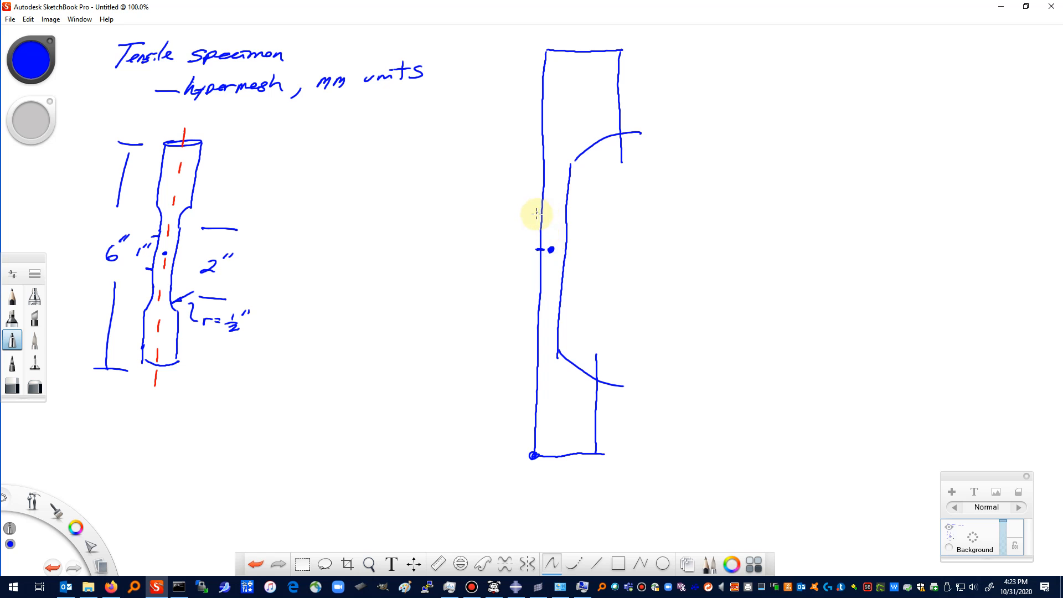
{"action": "left_click_drag", "start_coordinate": [534, 211], "coordinate": [544, 211]}
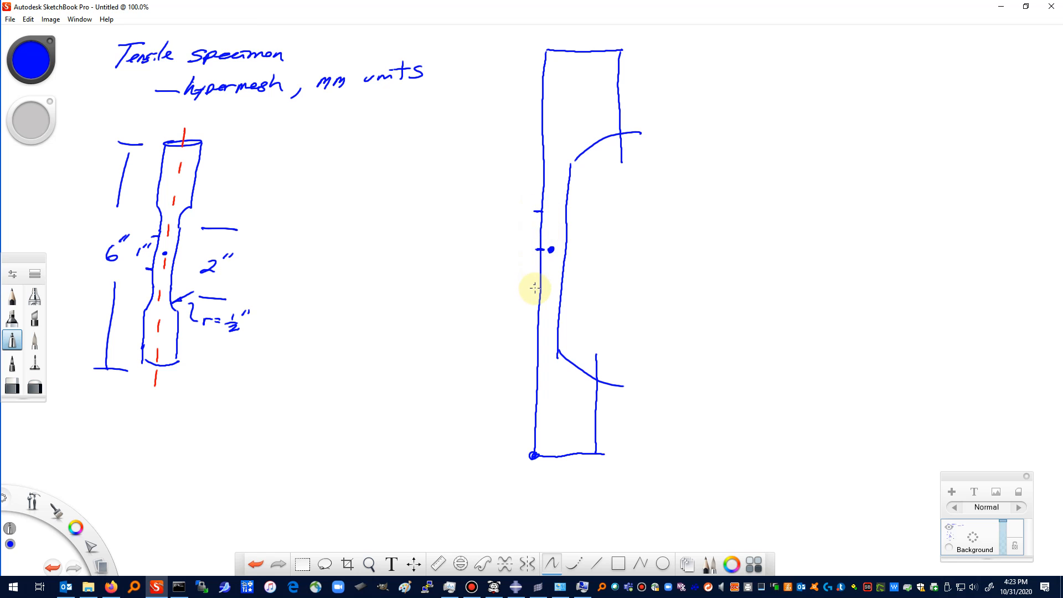
{"action": "left_click_drag", "start_coordinate": [534, 287], "coordinate": [541, 287]}
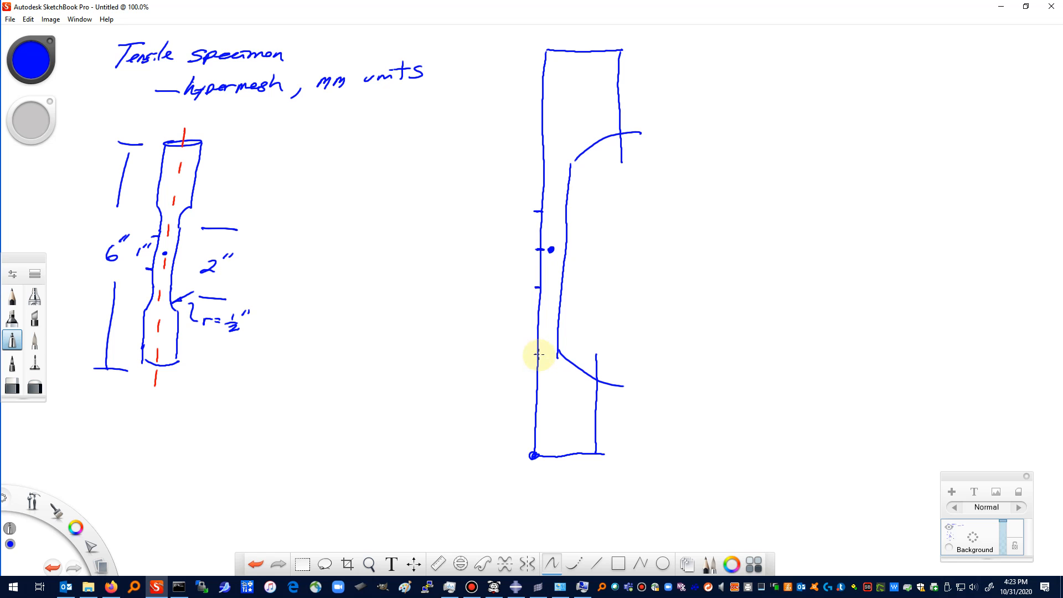
{"action": "mouse_move", "coordinate": [535, 355]}
{"action": "left_mouse_down"}
{"action": "mouse_move", "coordinate": [544, 354]}
{"action": "mouse_move", "coordinate": [545, 384]}
{"action": "left_mouse_up"}
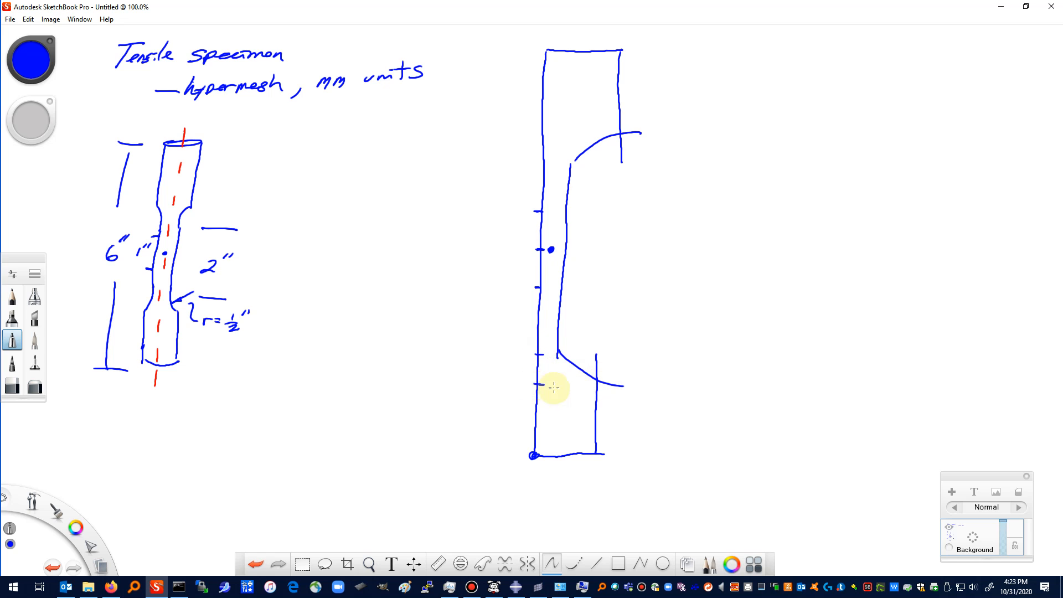
Step: Dot the profile's remaining corners and both fillet-to-grip intersections, and tick the two upper fillet positions along the axis
{"action": "left_click", "coordinate": [597, 455]}
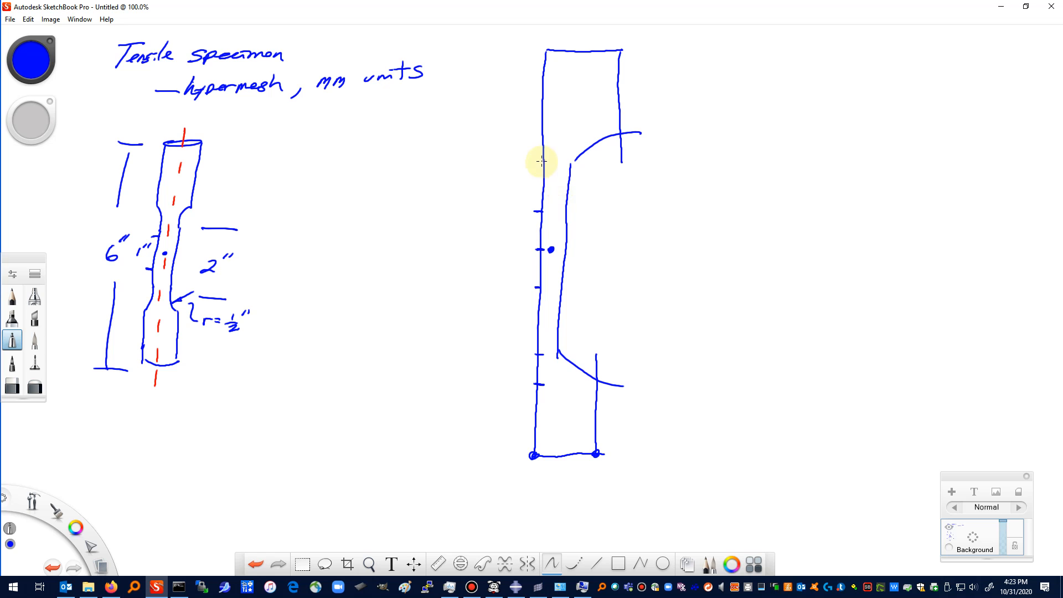
{"action": "left_click_drag", "start_coordinate": [541, 161], "coordinate": [549, 161]}
{"action": "left_click_drag", "start_coordinate": [539, 125], "coordinate": [547, 125]}
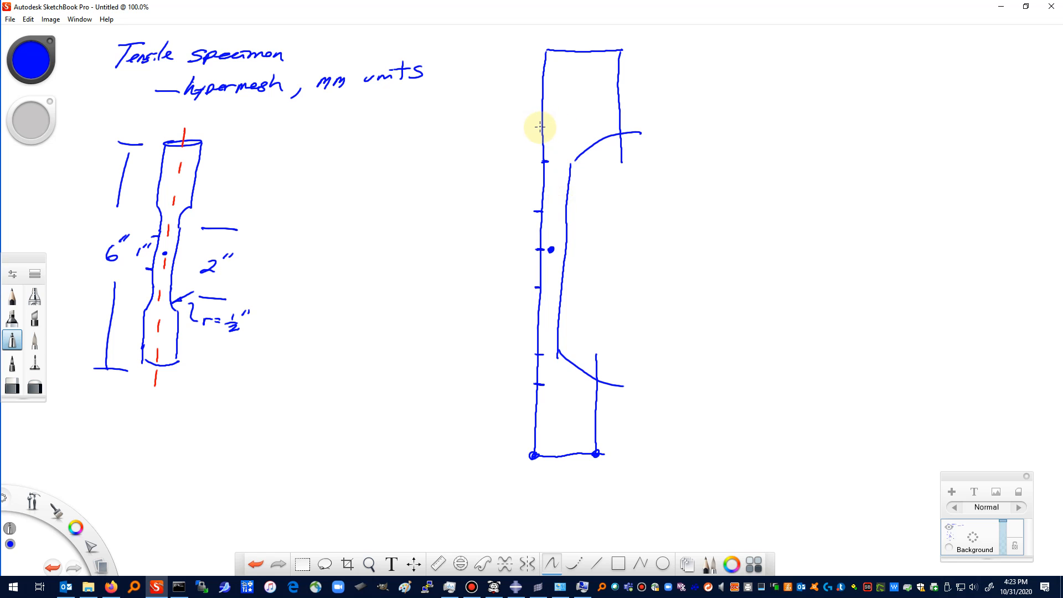
{"action": "left_click", "coordinate": [546, 49]}
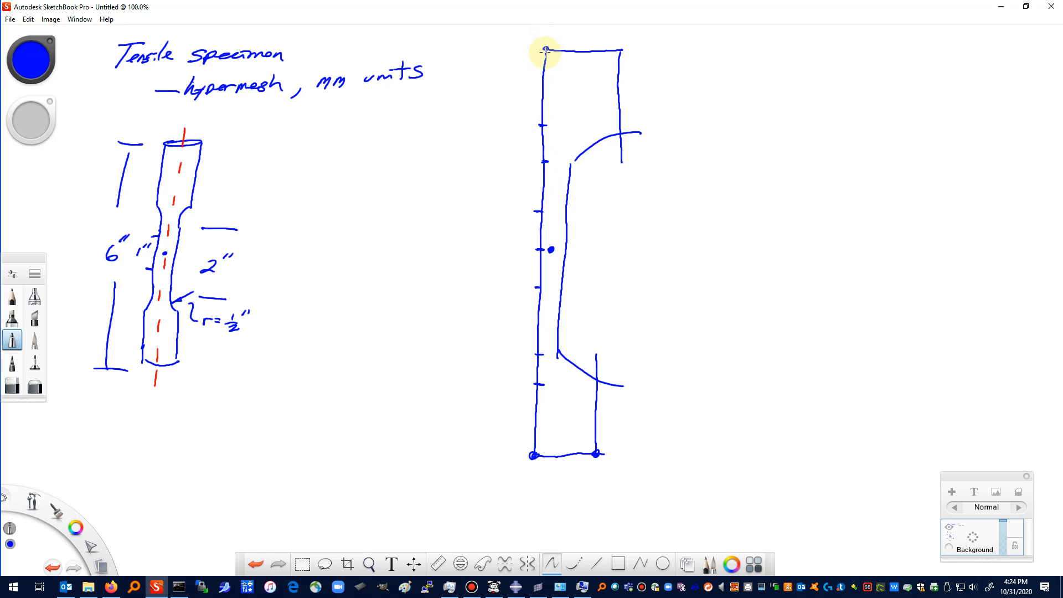
{"action": "left_click", "coordinate": [621, 50]}
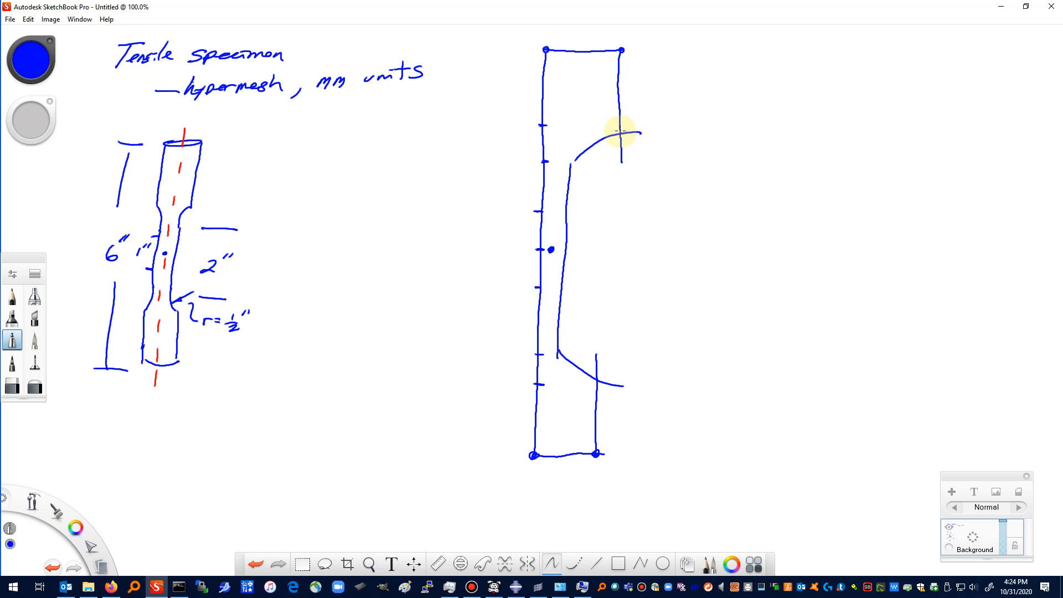
{"action": "left_click", "coordinate": [621, 132]}
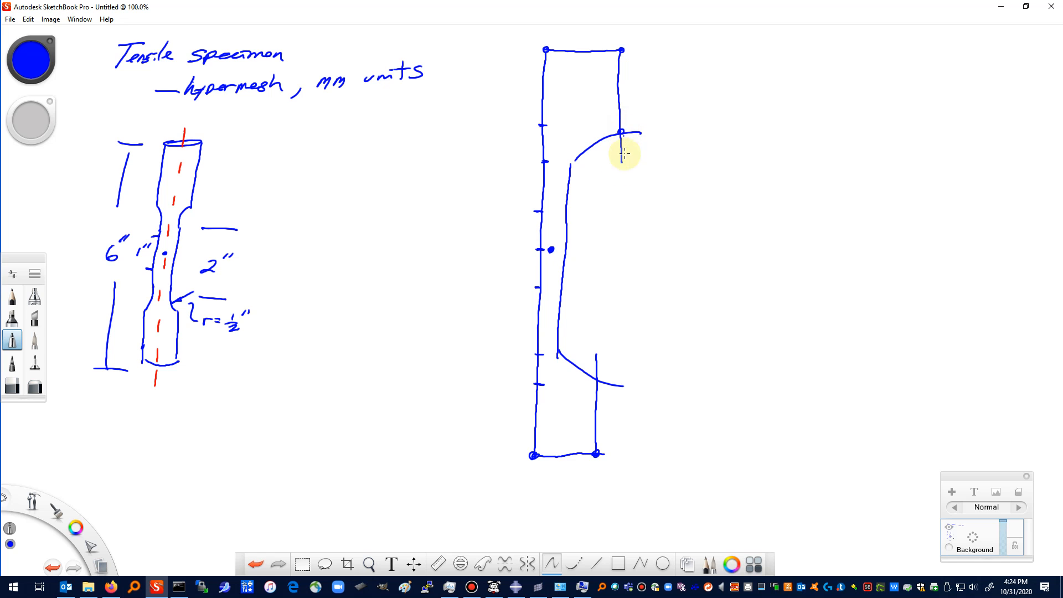
{"action": "left_click", "coordinate": [598, 382]}
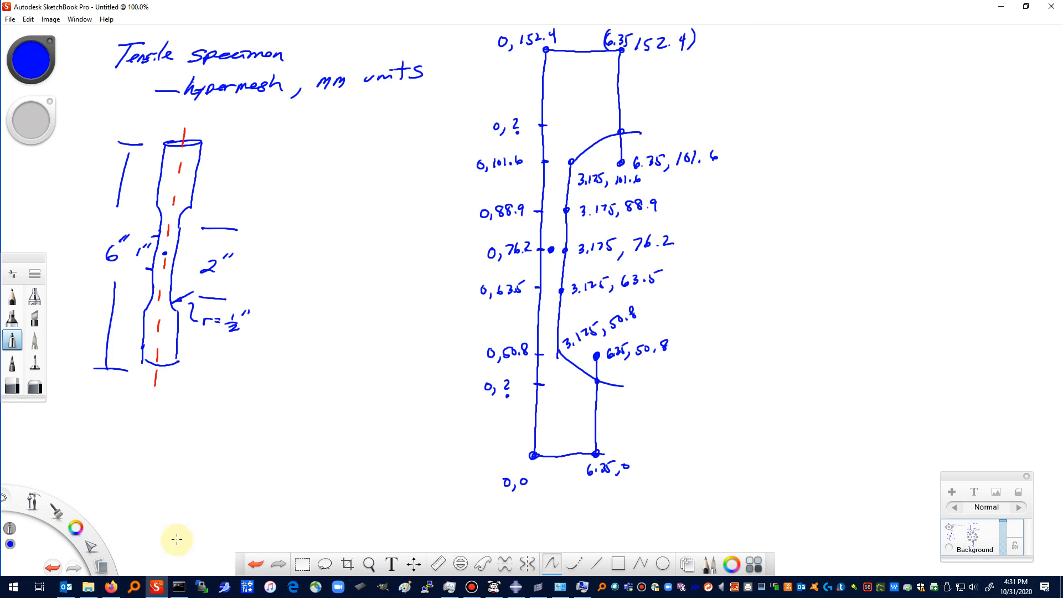
Step: Circle in red the two unknown fillet-end coordinates labelled "0, ?" along the axis
{"action": "left_click", "coordinate": [76, 529]}
{"action": "left_click", "coordinate": [60, 510]}
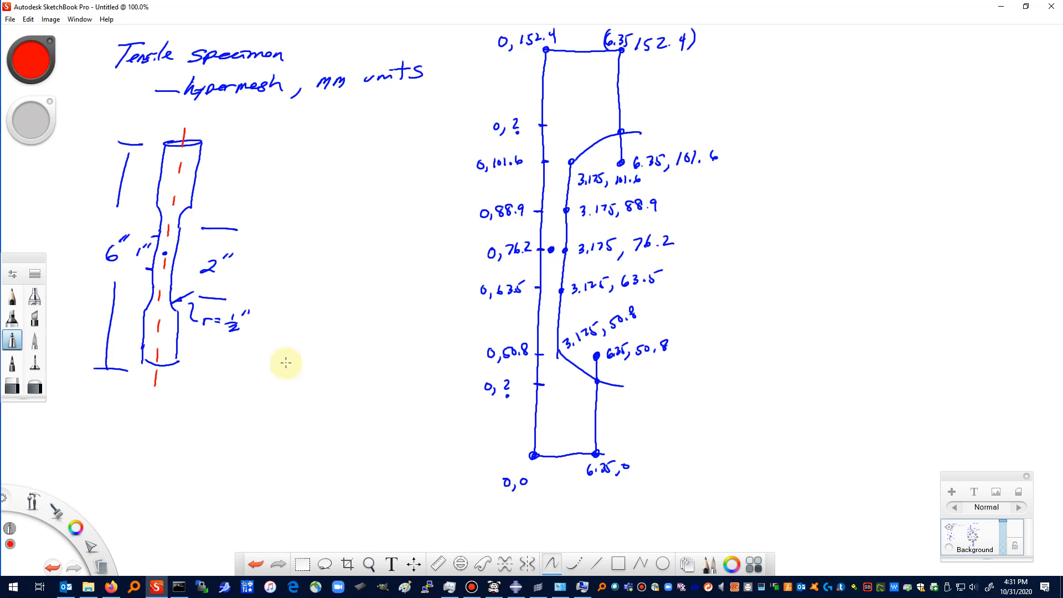
{"action": "mouse_move", "coordinate": [504, 109]}
{"action": "left_mouse_down"}
{"action": "mouse_move", "coordinate": [525, 143]}
{"action": "mouse_move", "coordinate": [507, 107]}
{"action": "left_mouse_up"}
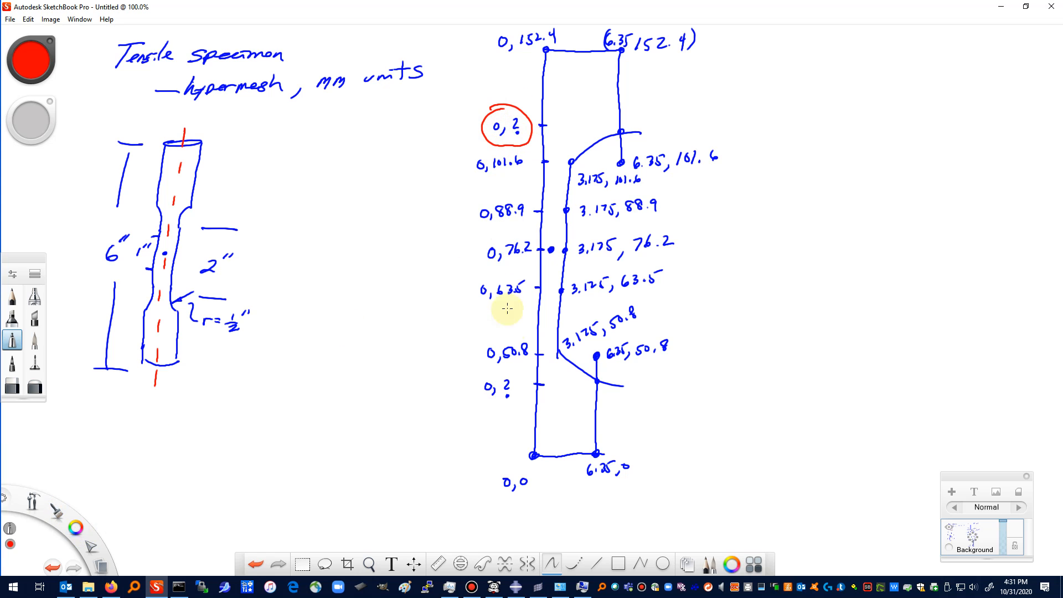
{"action": "mouse_move", "coordinate": [505, 373]}
{"action": "left_mouse_down"}
{"action": "mouse_move", "coordinate": [518, 403]}
{"action": "mouse_move", "coordinate": [488, 383]}
{"action": "left_mouse_up"}
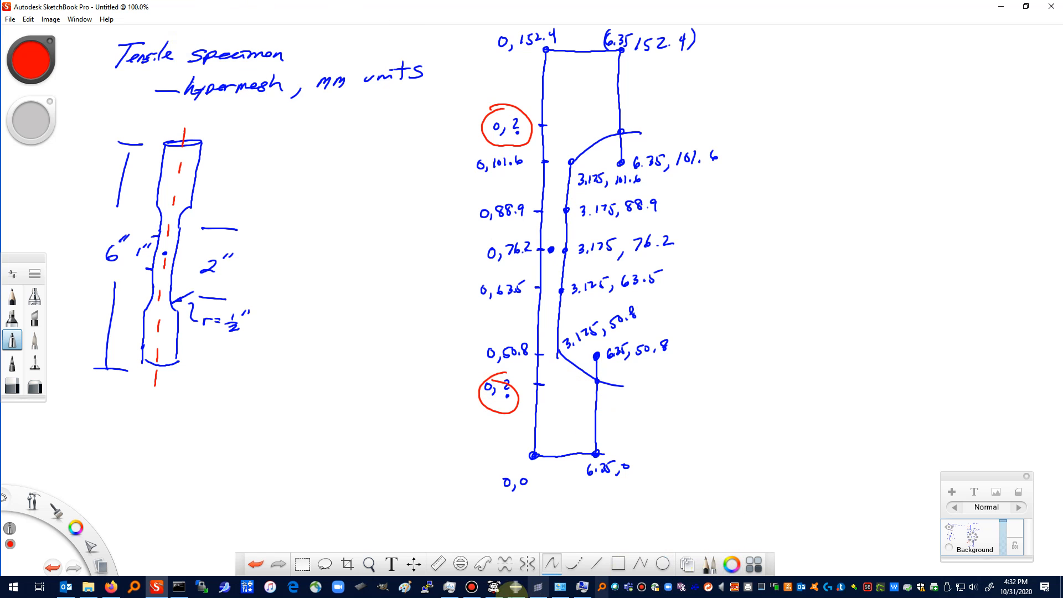
Step: Move the SketchBook window off this screen, close its layer palette and bring the empty HyperMesh model into view
{"action": "left_click", "coordinate": [542, 591]}
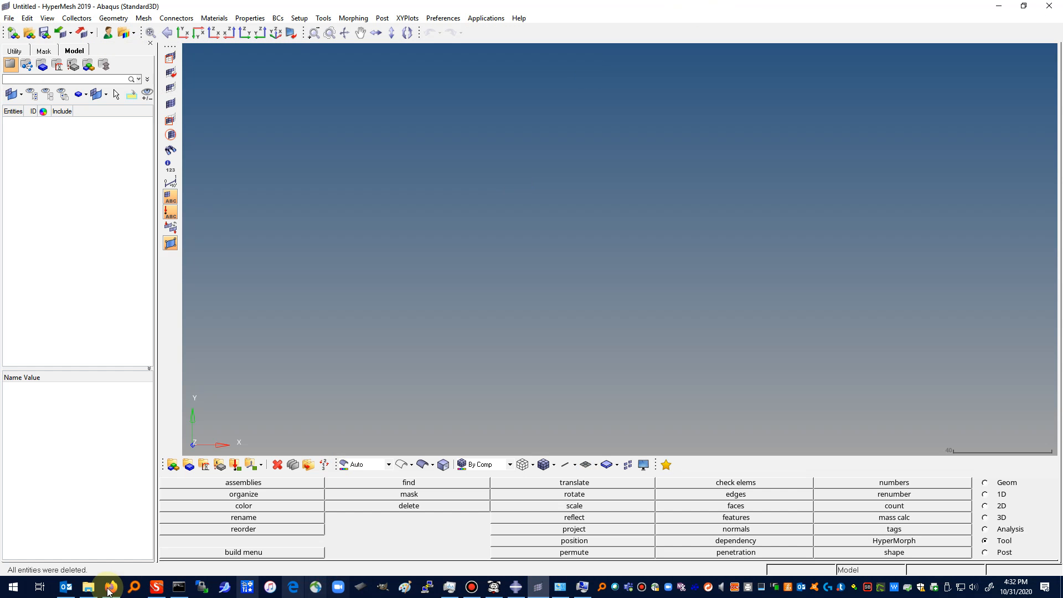
{"action": "left_click", "coordinate": [156, 589]}
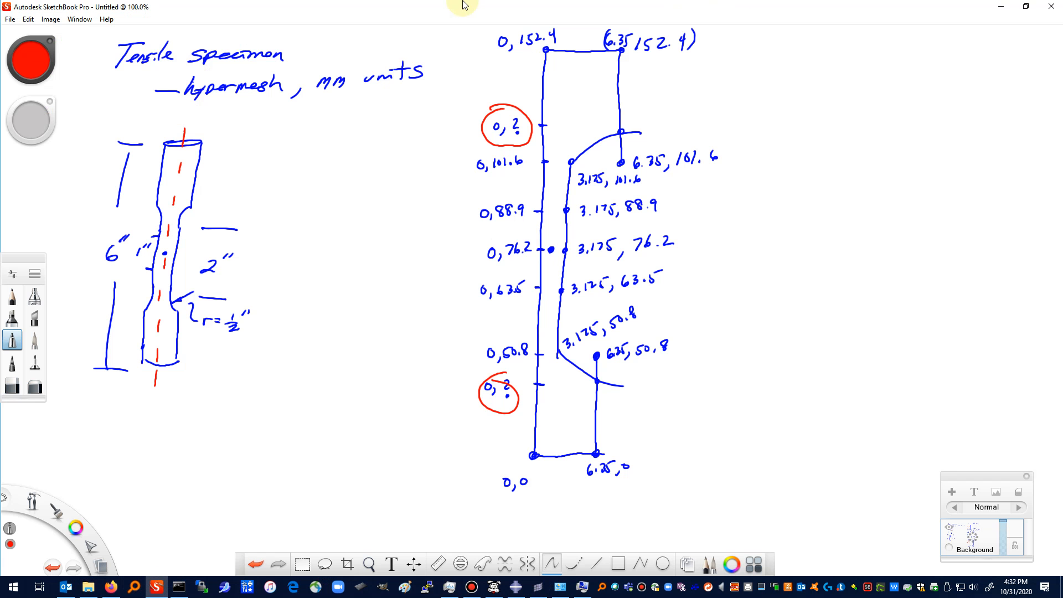
{"action": "double_click", "coordinate": [464, 5]}
{"action": "mouse_move", "coordinate": [419, 131]}
{"action": "left_mouse_down"}
{"action": "mouse_move", "coordinate": [1036, 85]}
{"action": "mouse_move", "coordinate": [1062, 42]}
{"action": "left_mouse_up"}
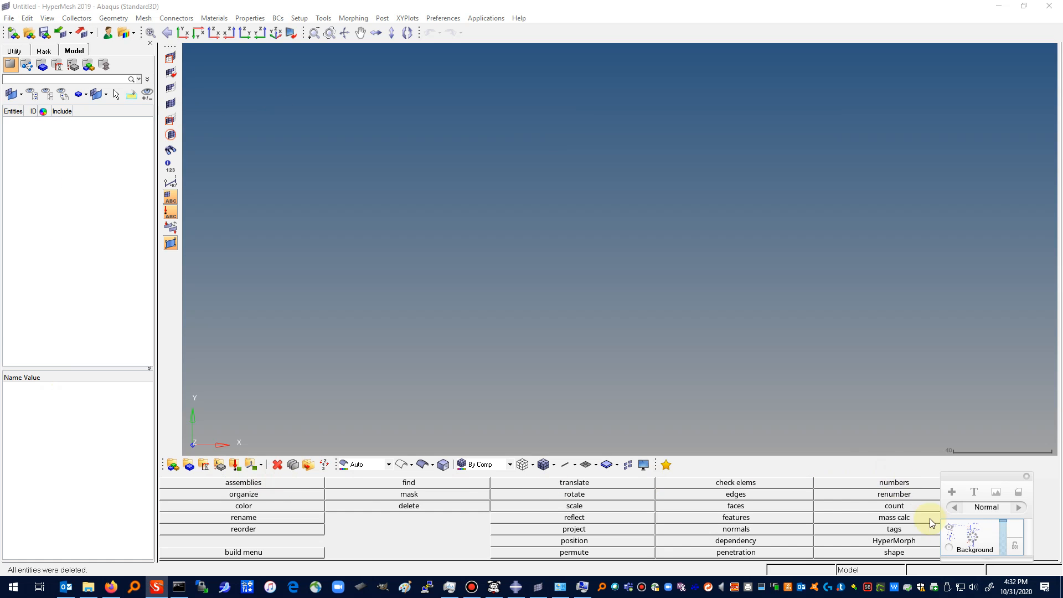
{"action": "left_click", "coordinate": [1027, 477]}
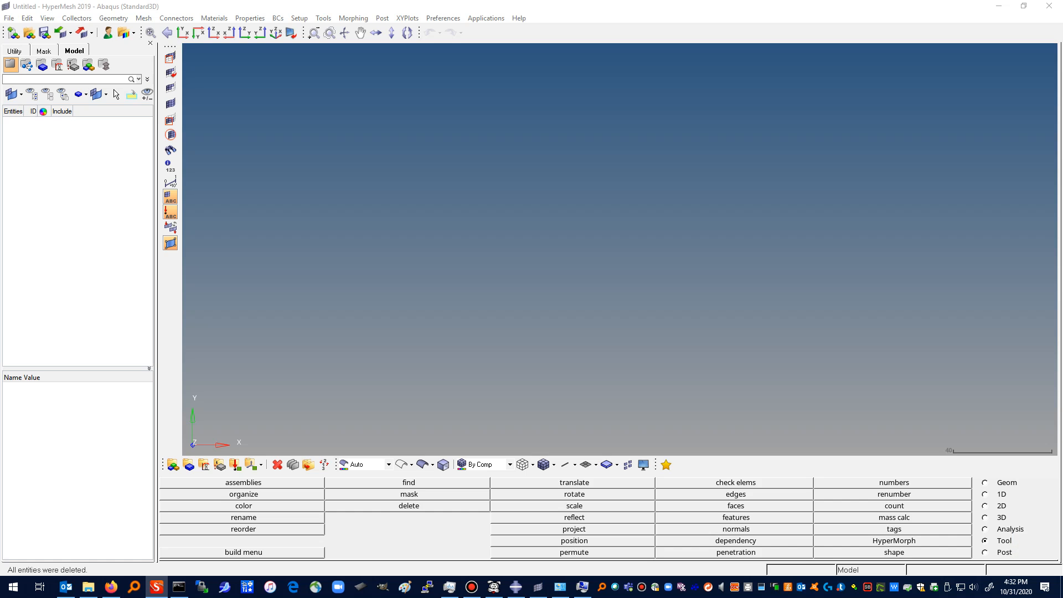
{"action": "left_click", "coordinate": [796, 380]}
Step: Create a geometry node by coordinates at the origin (0, 0, 0)
{"action": "left_click", "coordinate": [985, 482]}
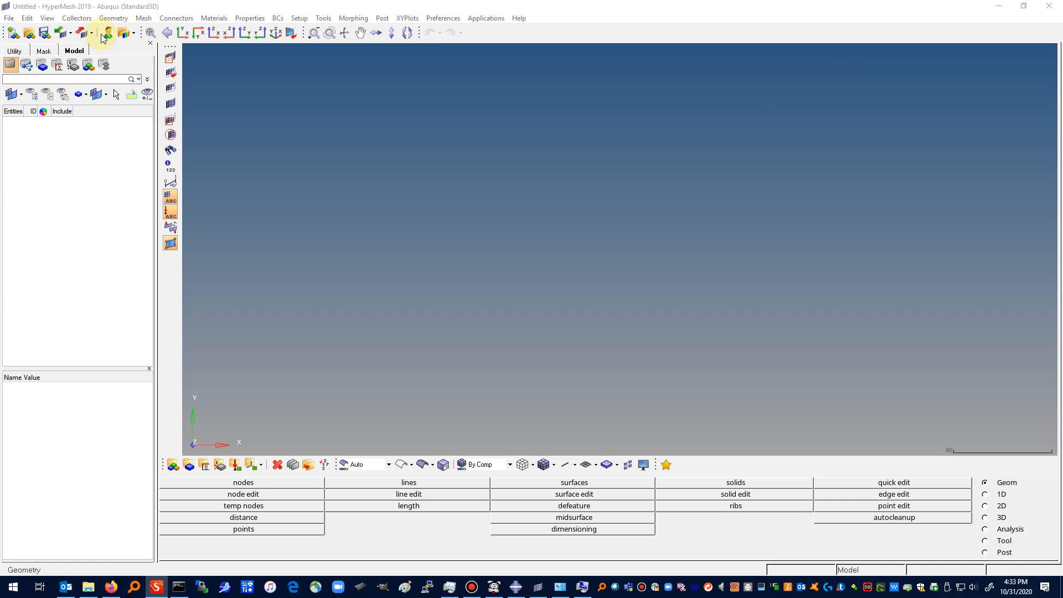
{"action": "left_click", "coordinate": [464, 75]}
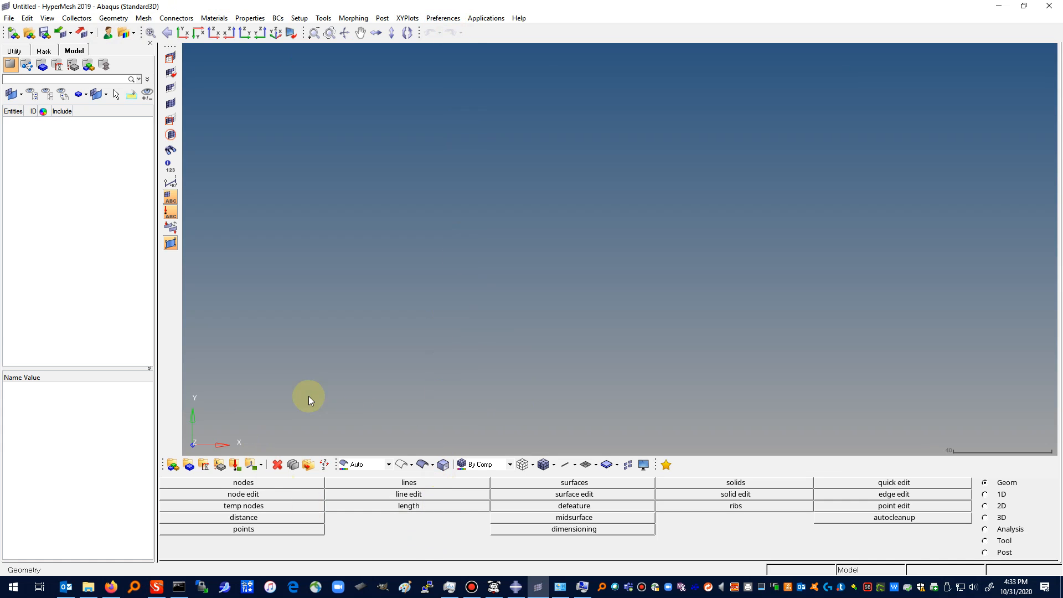
{"action": "left_click", "coordinate": [248, 483]}
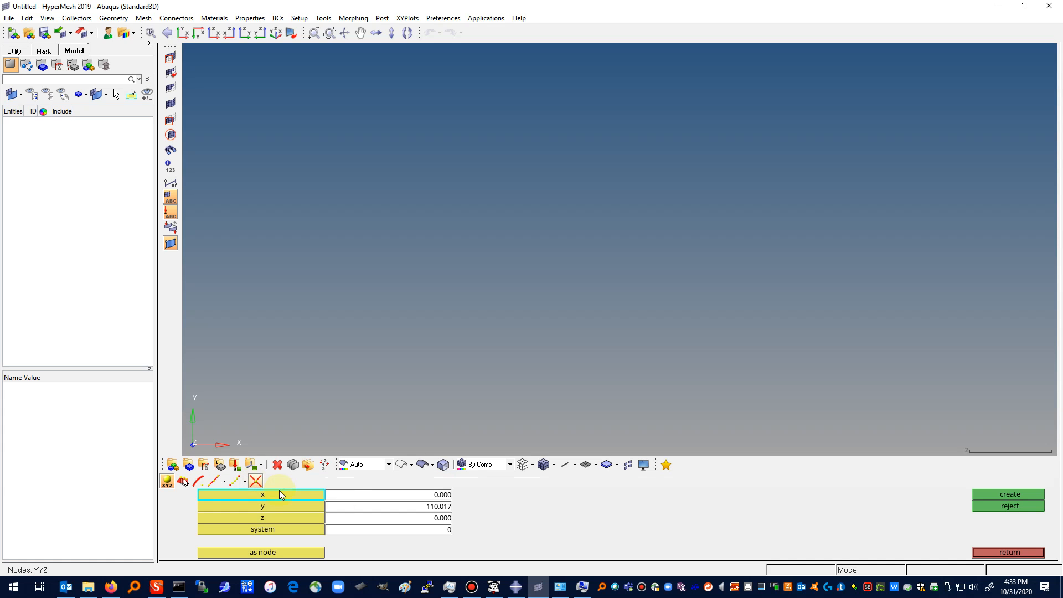
{"action": "left_click", "coordinate": [443, 510]}
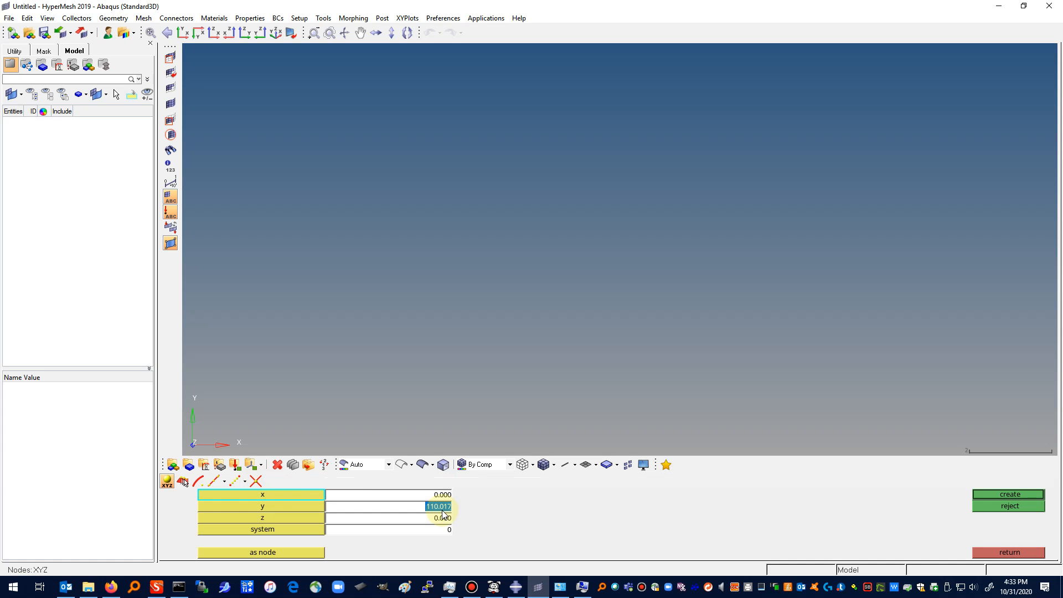
{"action": "type", "text": "0"}
{"action": "key", "text": "Return"}
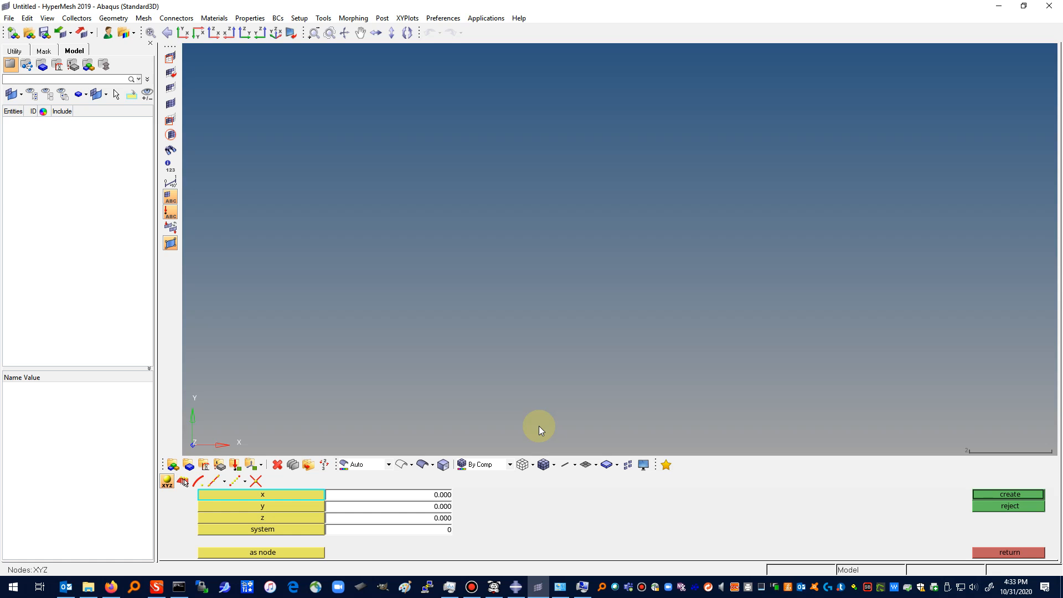
{"action": "left_click", "coordinate": [1001, 495]}
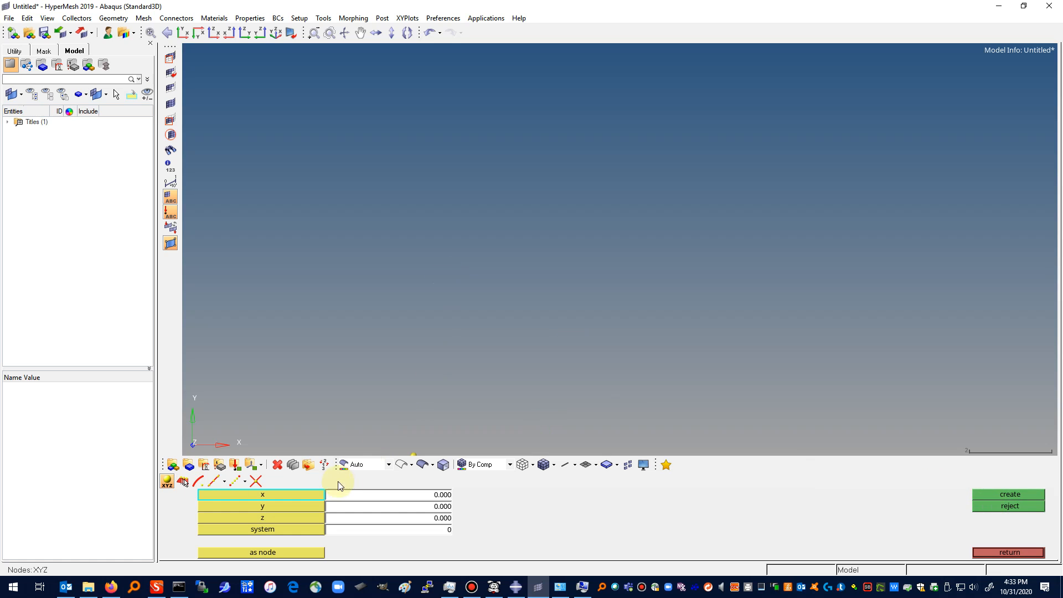
Step: Create nodes at (6.35, 0, 0) and (6.35, 50.8, 0) for the lower grip's outer side, fitting the model in the XY view
{"action": "left_click", "coordinate": [423, 495]}
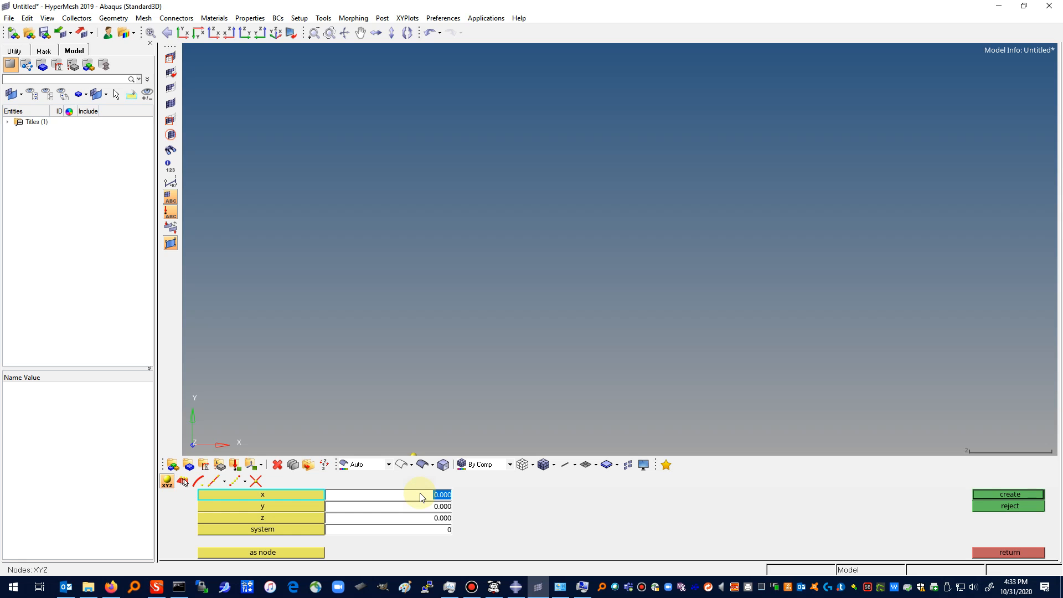
{"action": "type", "text": "6.35"}
{"action": "left_click", "coordinate": [1017, 491]}
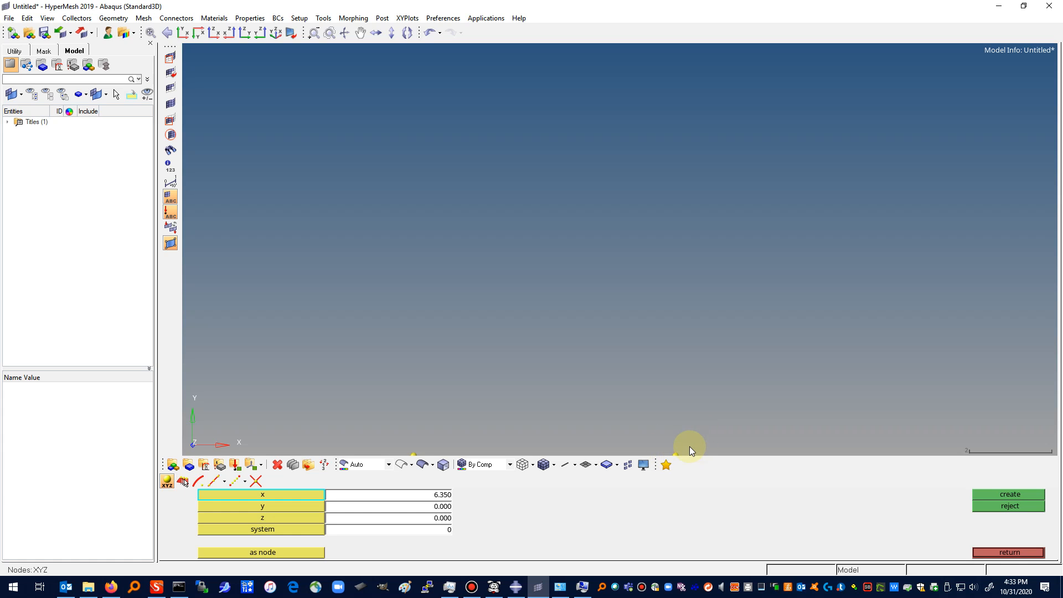
{"action": "left_click", "coordinate": [419, 507]}
{"action": "type", "text": "508"}
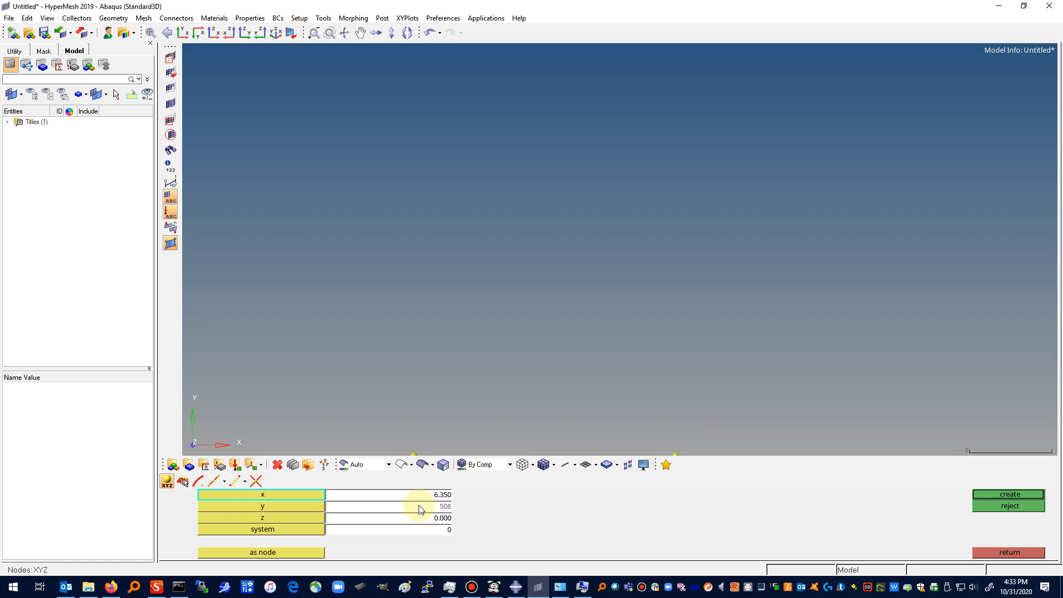
{"action": "key", "text": "BackSpace"}
{"action": "key", "text": "BackSpace"}
{"action": "type", "text": "0.8"}
{"action": "left_click", "coordinate": [1005, 495]}
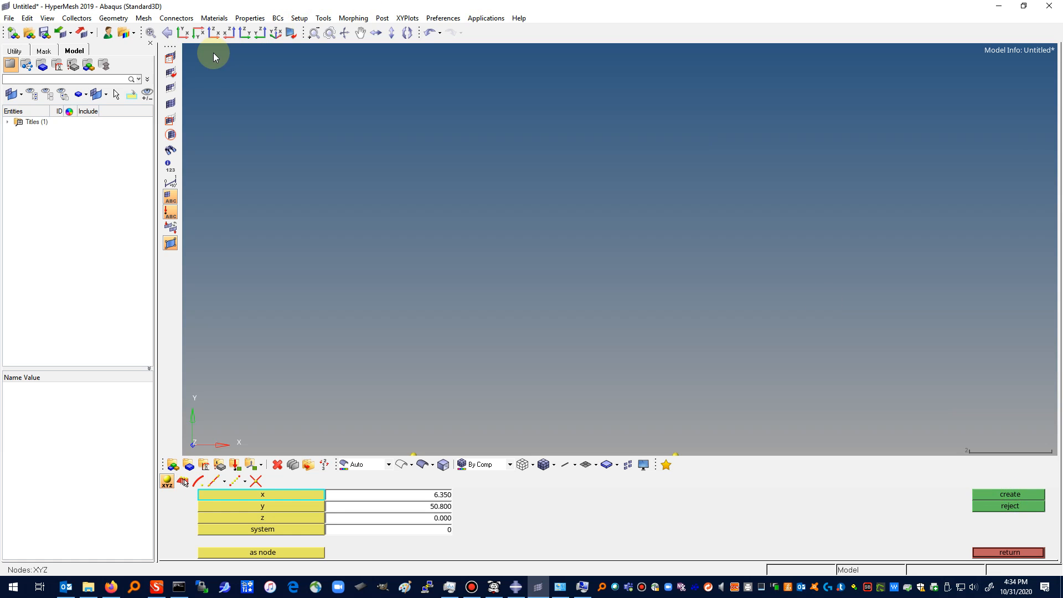
{"action": "left_click", "coordinate": [186, 34]}
Step: Create nodes at (3.175, 50.8, 0) and (0, 50.8, 0) for the lower end of the reduced section
{"action": "left_click", "coordinate": [437, 497]}
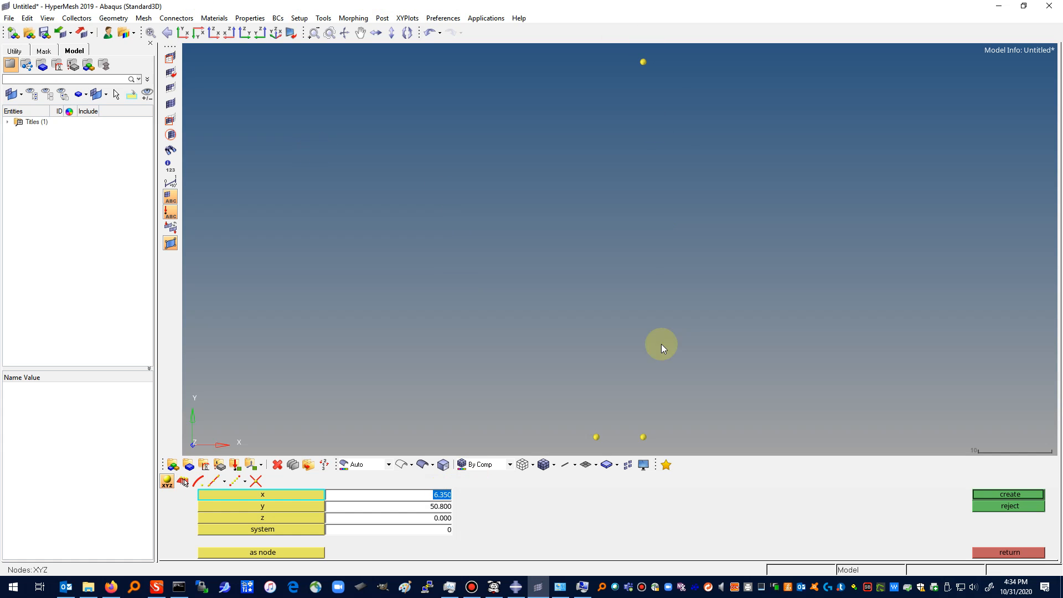
{"action": "type", "text": "3."}
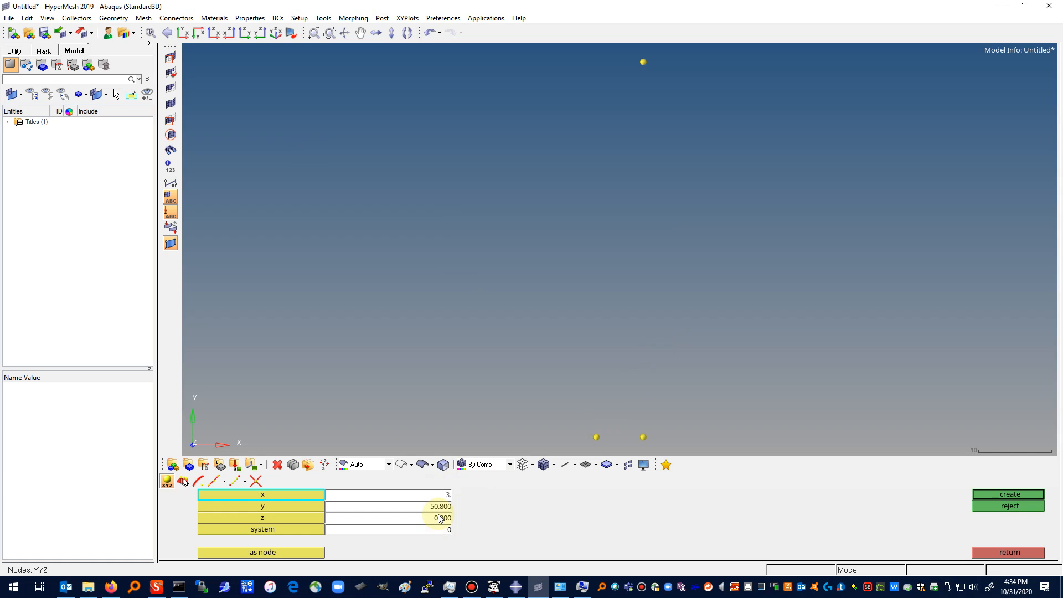
{"action": "type", "text": "175"}
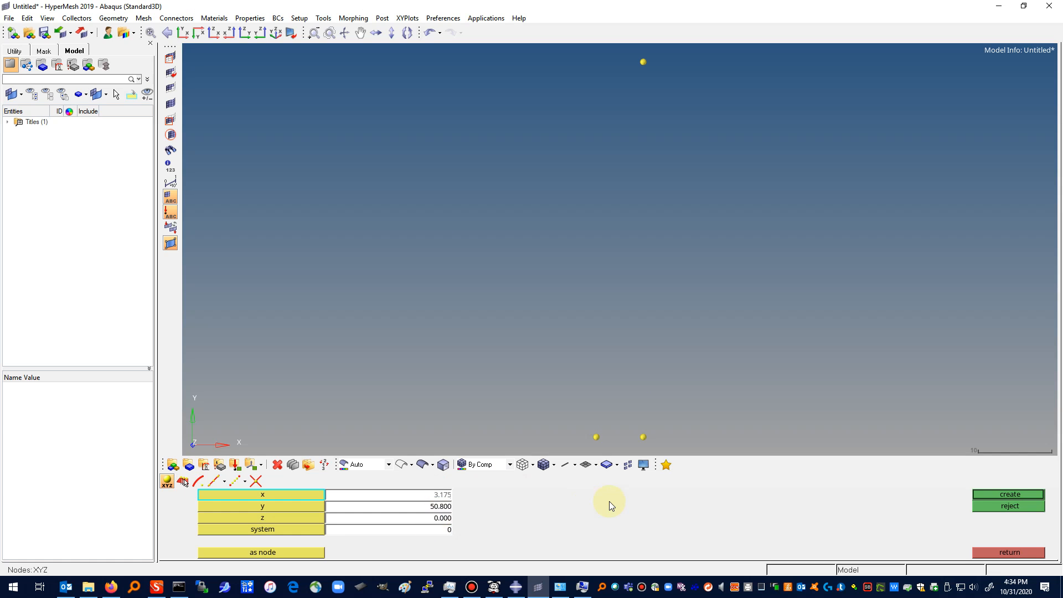
{"action": "left_click", "coordinate": [1010, 494]}
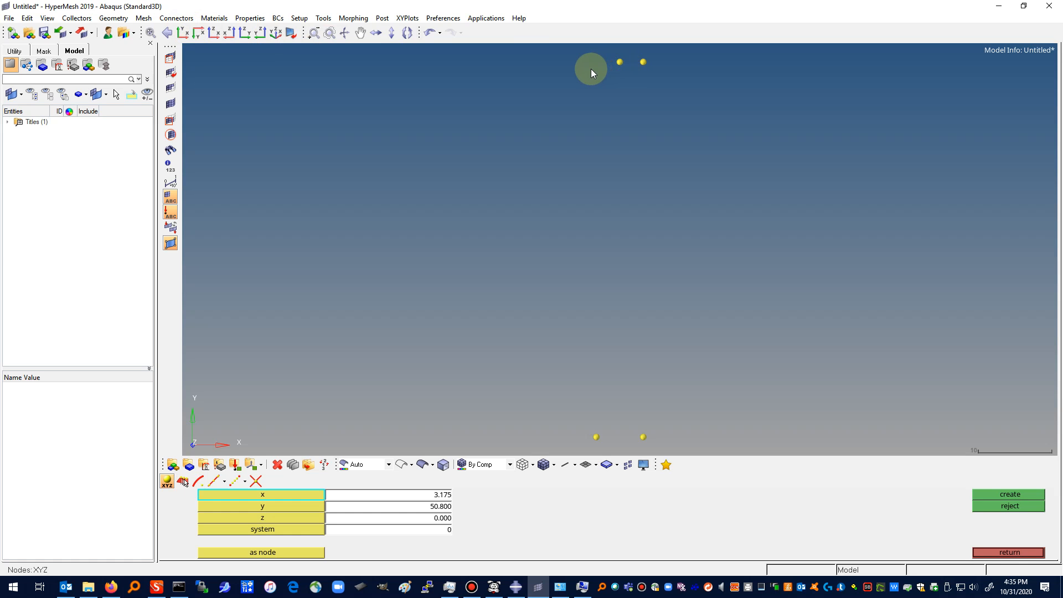
{"action": "left_click", "coordinate": [443, 495]}
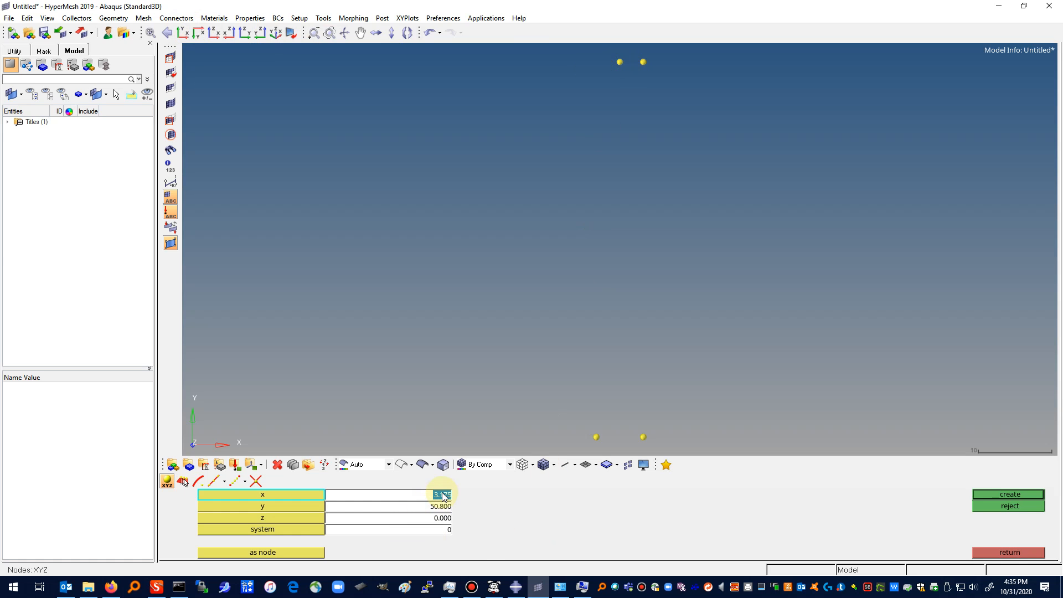
{"action": "type", "text": "0"}
{"action": "left_click", "coordinate": [1008, 495]}
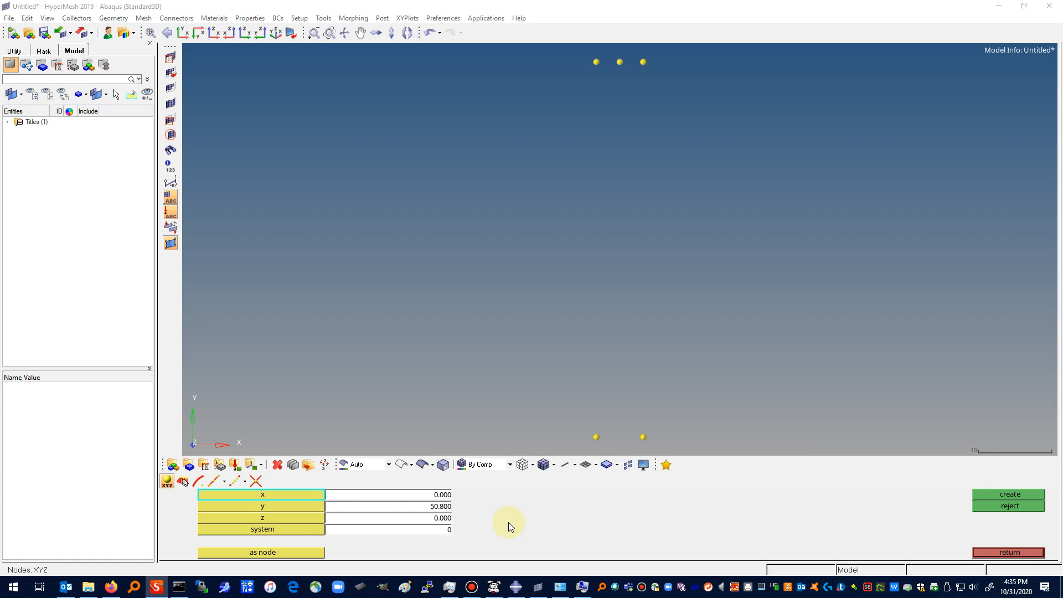
Step: Create nodes at (6.35, 152.4, 0) and (0, 152.4, 0) for the specimen's upper end
{"action": "left_click", "coordinate": [435, 499]}
{"action": "type", "text": "6.35"}
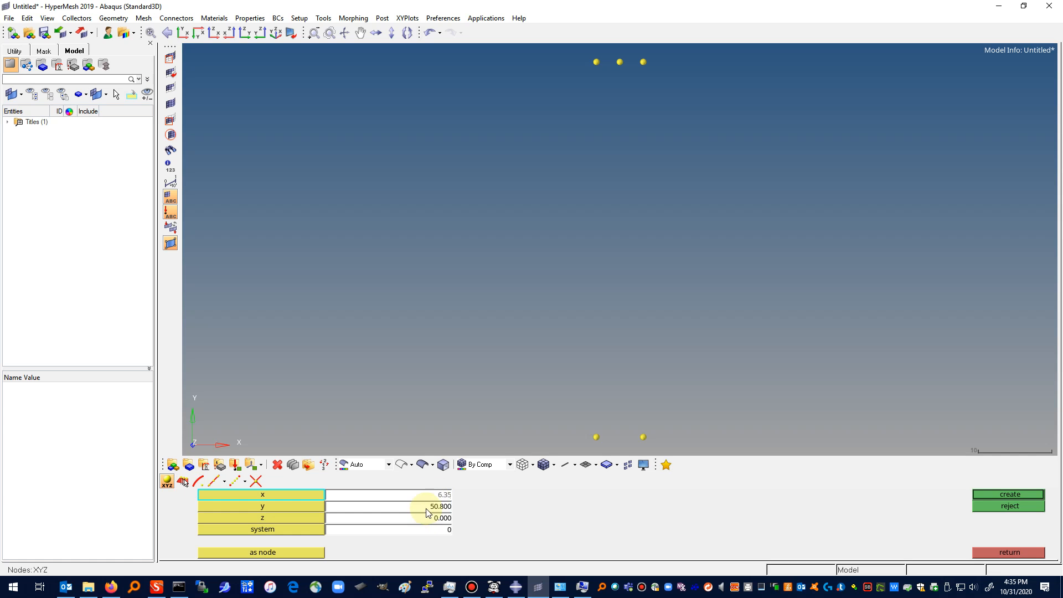
{"action": "left_click", "coordinate": [430, 507]}
{"action": "type", "text": "152.4"}
{"action": "left_click", "coordinate": [996, 490]}
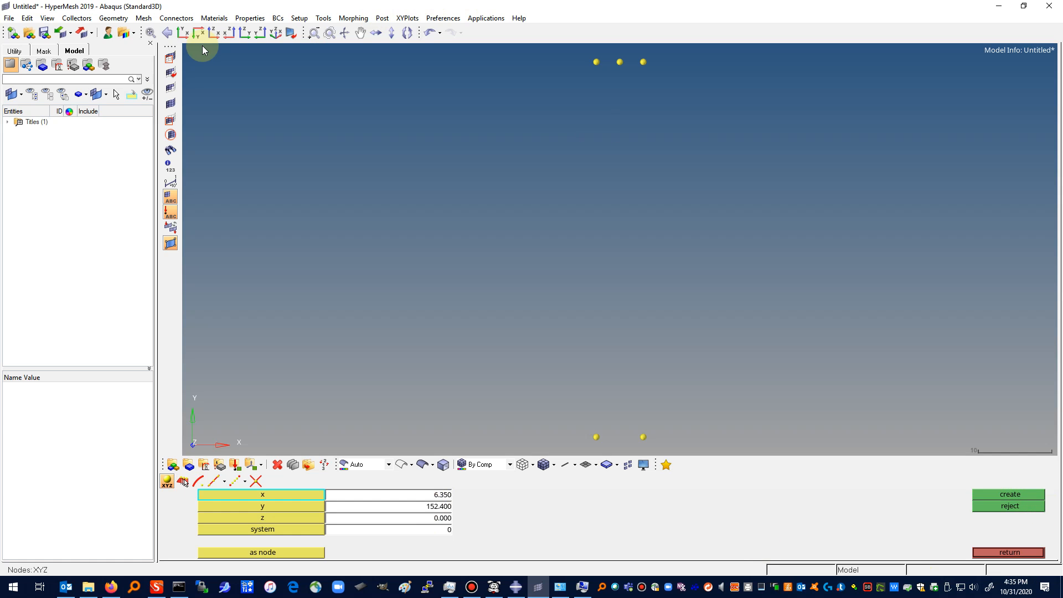
{"action": "left_click", "coordinate": [184, 34]}
{"action": "left_click", "coordinate": [439, 499]}
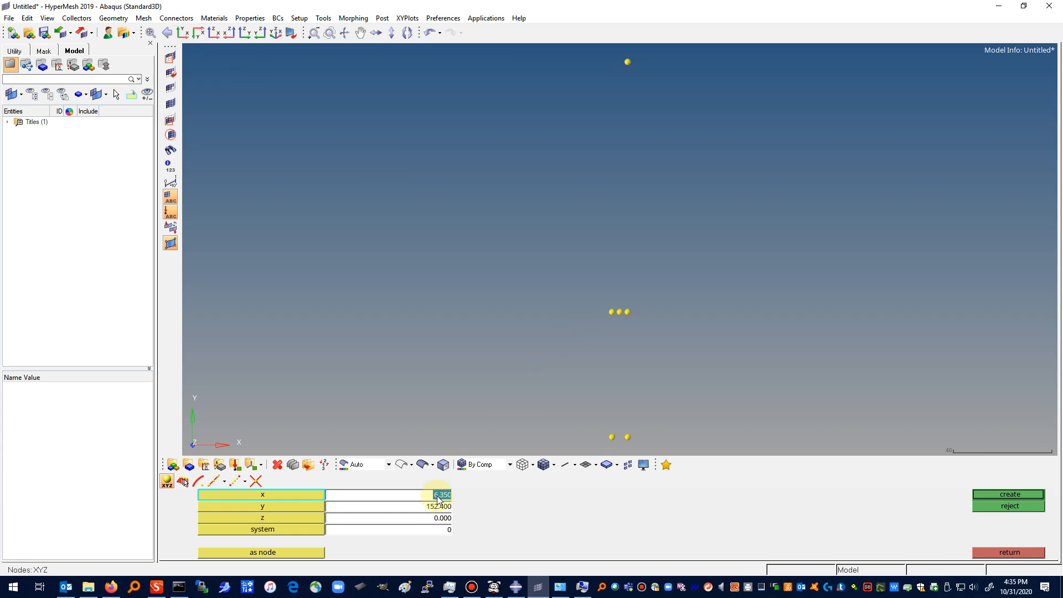
{"action": "type", "text": "0"}
{"action": "key", "text": "Return"}
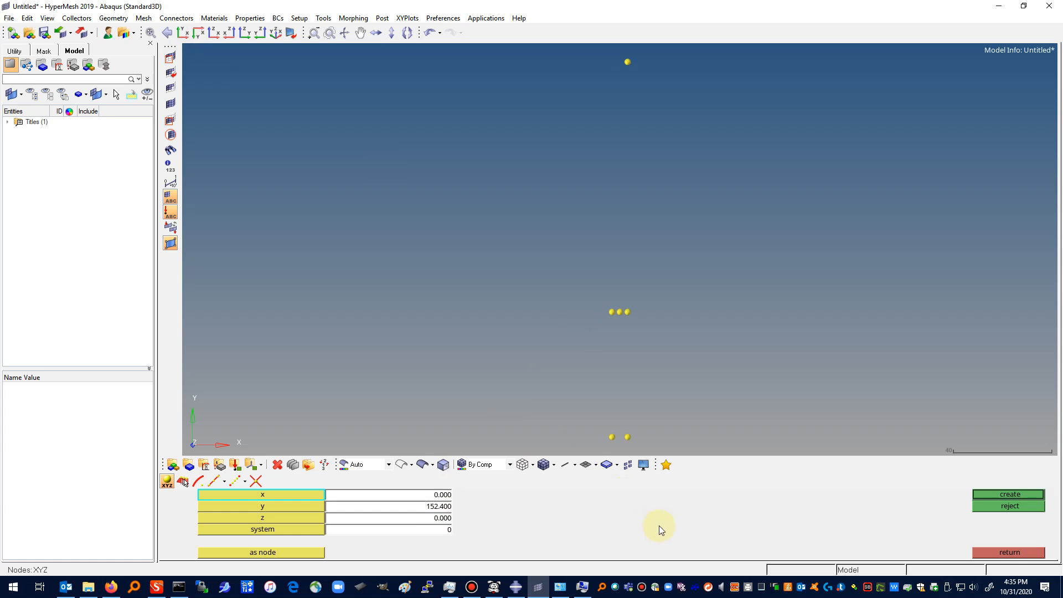
{"action": "left_click", "coordinate": [1029, 495]}
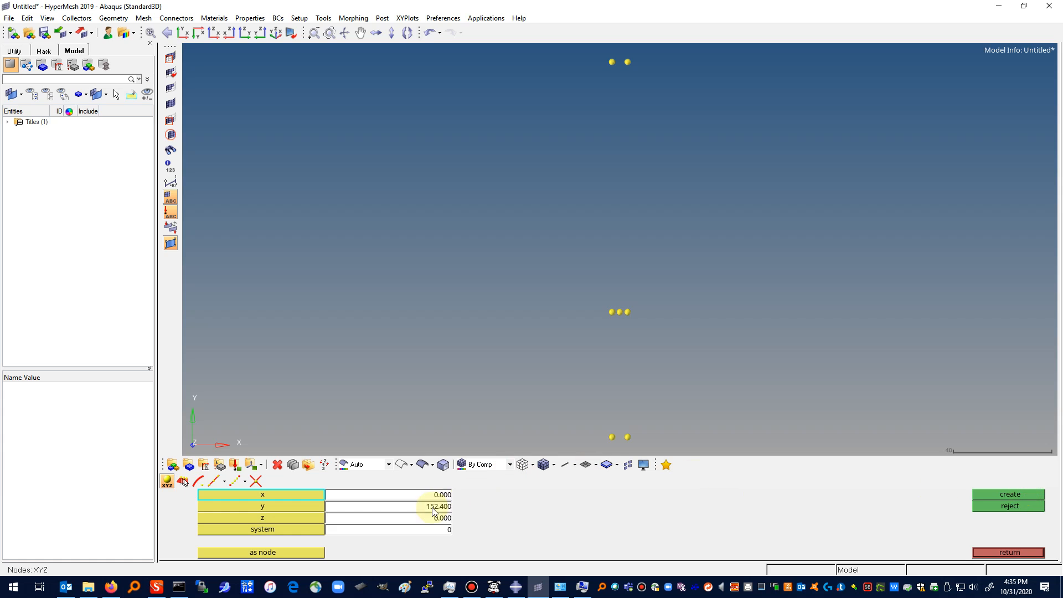
Step: Create a node at (6.35, 101.6, 0) for the inner corner of the upper grip's outer side
{"action": "left_click", "coordinate": [446, 495]}
{"action": "type", "text": "6"}
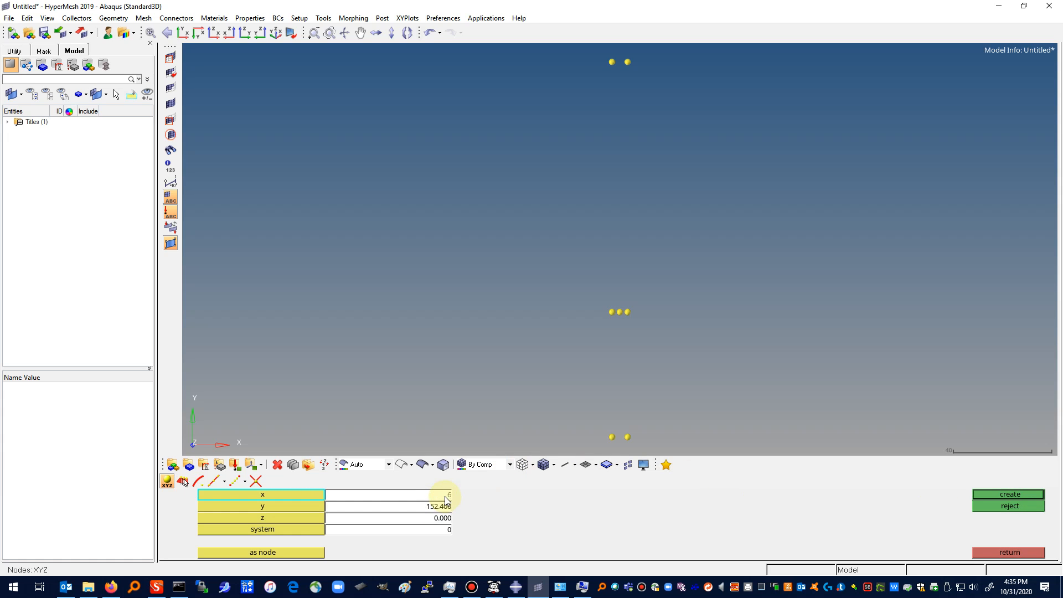
{"action": "type", "text": ".35"}
{"action": "left_click", "coordinate": [425, 510]}
{"action": "type", "text": "101.6"}
{"action": "left_click", "coordinate": [1011, 495]}
Step: Create nodes at (0, 101.6, 0) and (3.175, 101.6, 0) for the upper end of the reduced section
{"action": "left_click", "coordinate": [445, 497]}
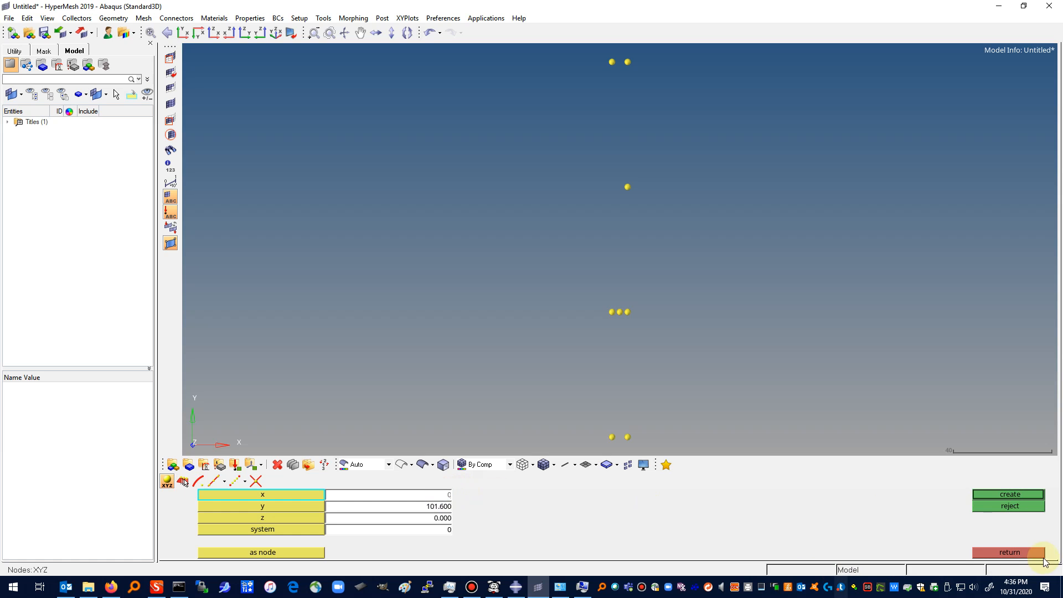
{"action": "left_click", "coordinate": [1012, 494]}
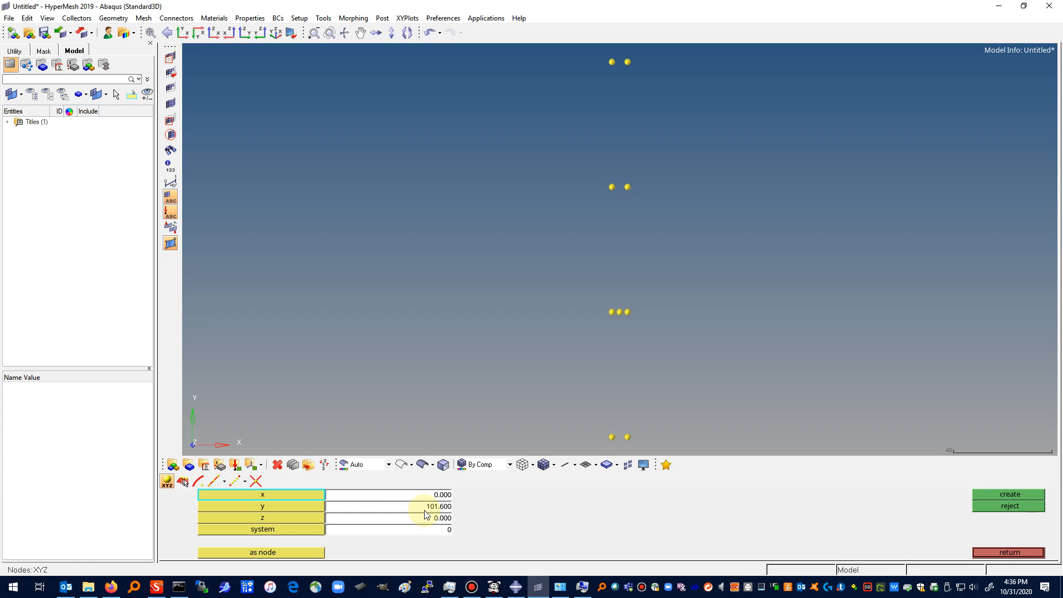
{"action": "left_click", "coordinate": [441, 495]}
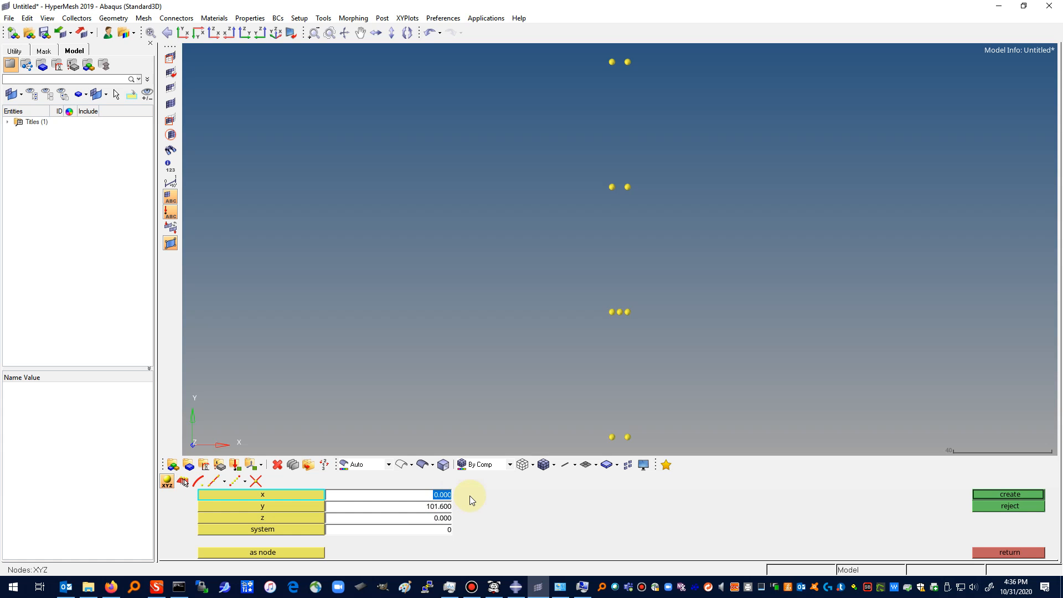
{"action": "type", "text": "3.175"}
{"action": "left_click", "coordinate": [1012, 497]}
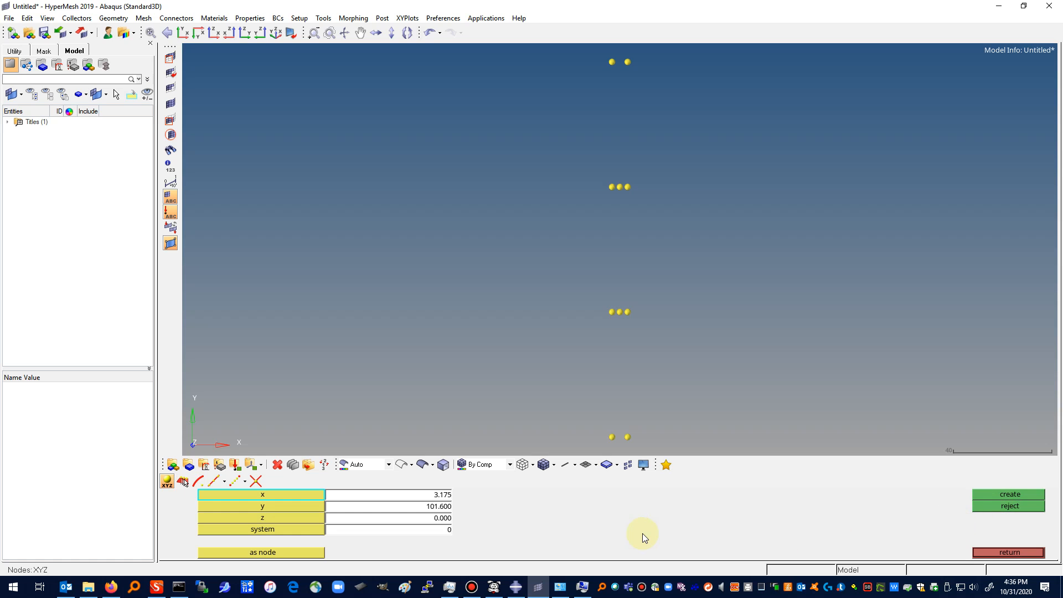
Step: Create nodes at (3.175, 76.2, 0) and (0, 76.2, 0) for the middle of the reduced section
{"action": "left_click", "coordinate": [449, 507]}
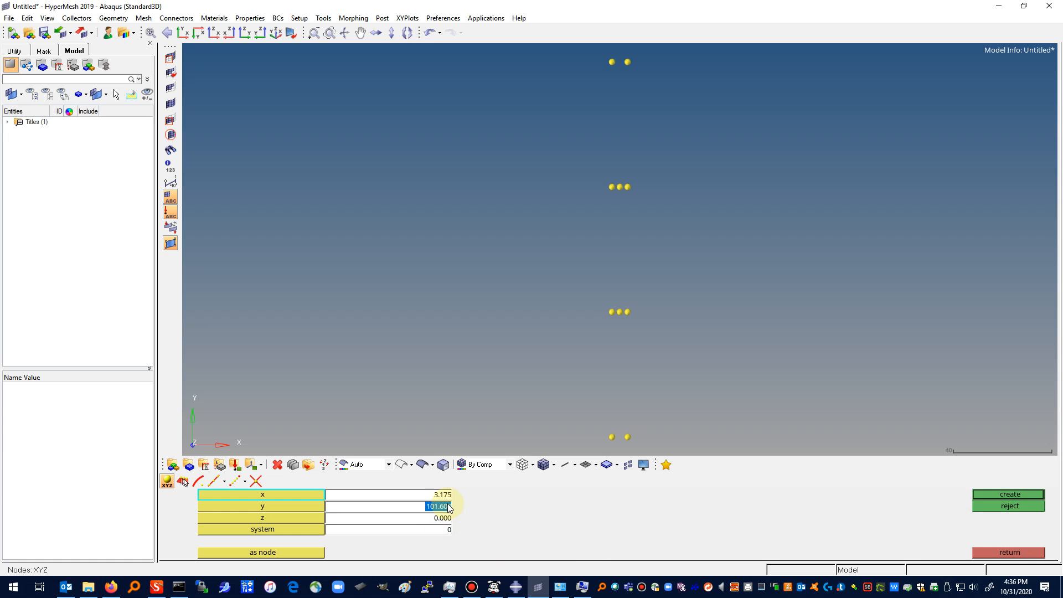
{"action": "key", "text": "BackSpace"}
{"action": "type", "text": "76.2"}
{"action": "left_click", "coordinate": [1033, 494]}
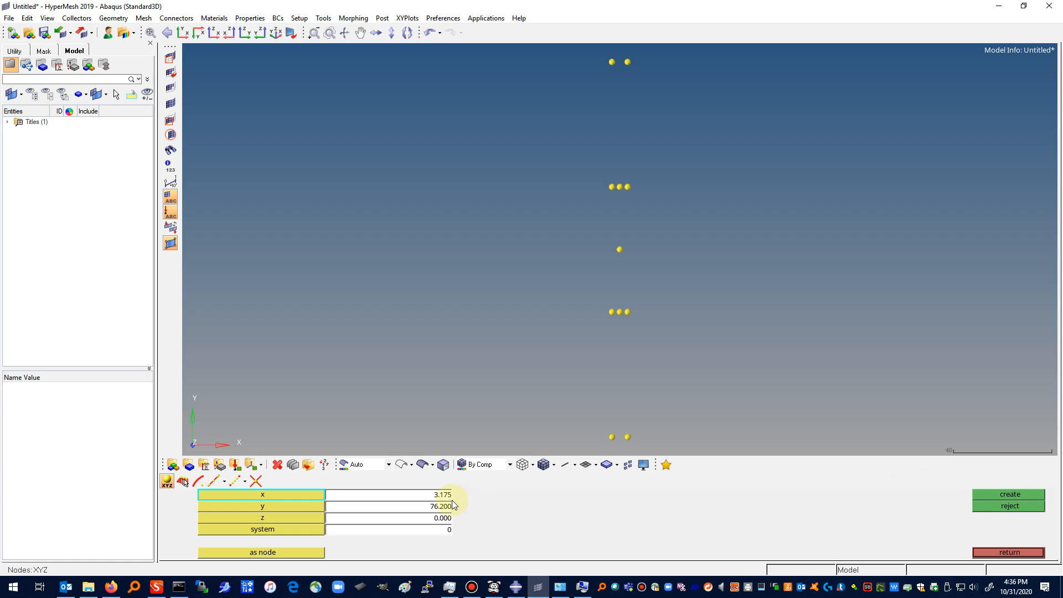
{"action": "left_click", "coordinate": [433, 496]}
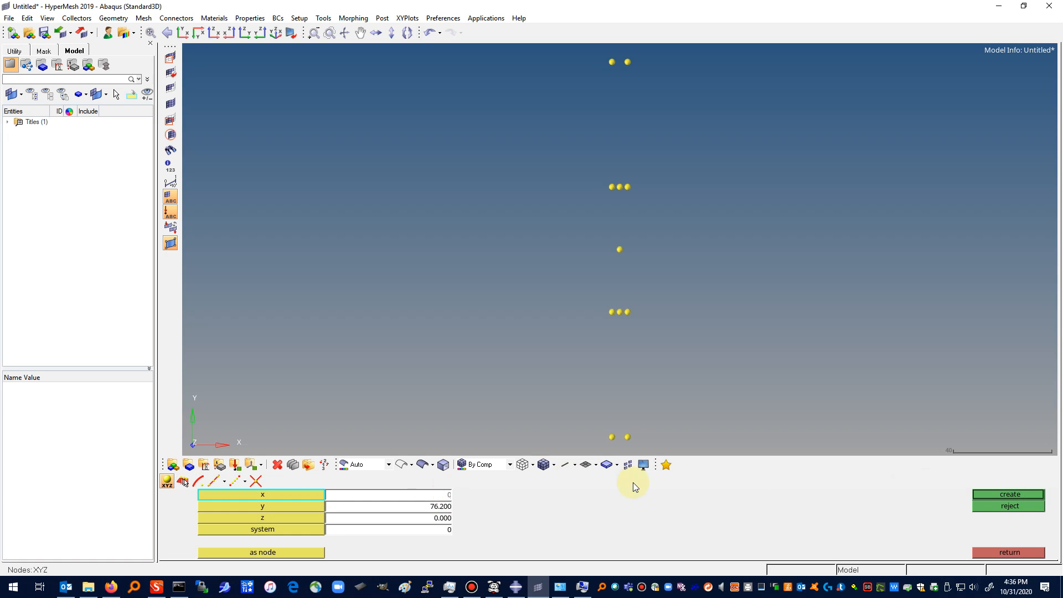
{"action": "left_click", "coordinate": [999, 494]}
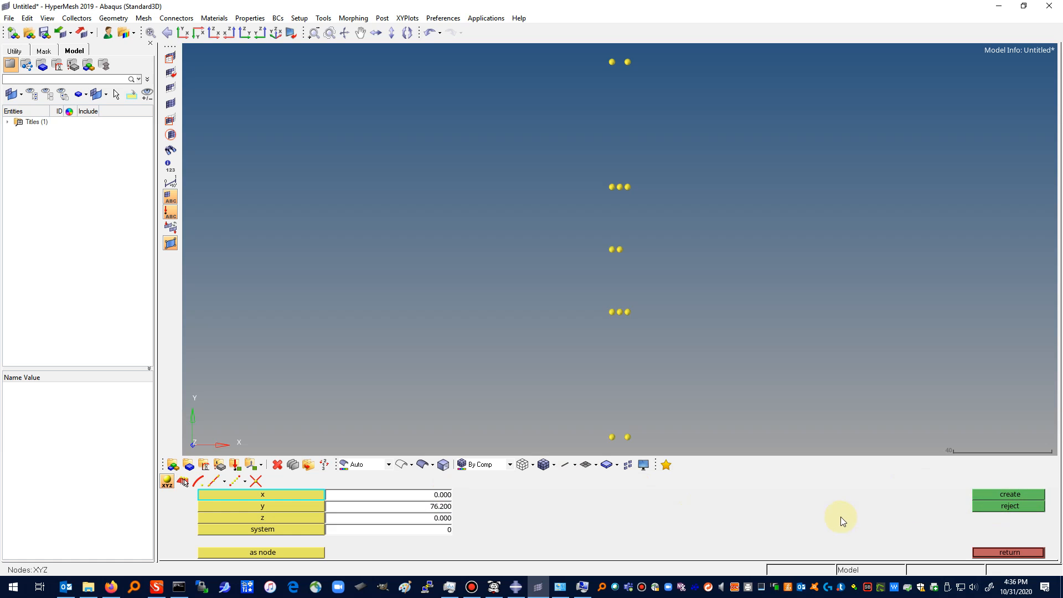
Step: Create nodes at (3.175, 88.9, 0) and (0, 88.9, 0) in the upper half of the reduced section
{"action": "left_click", "coordinate": [449, 496]}
{"action": "type", "text": "3.17"}
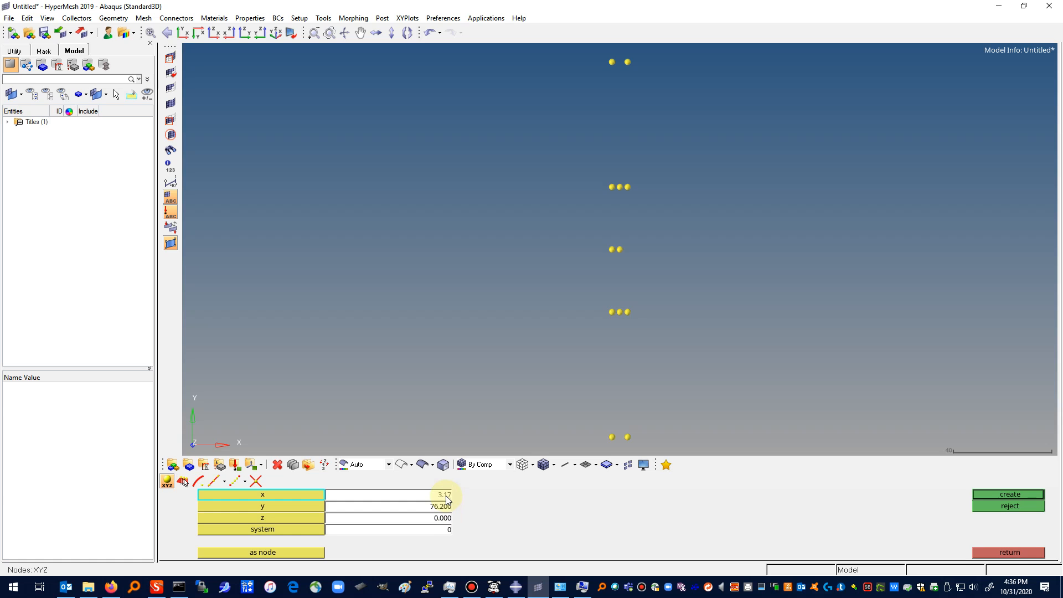
{"action": "type", "text": "5"}
{"action": "left_click", "coordinate": [447, 507]}
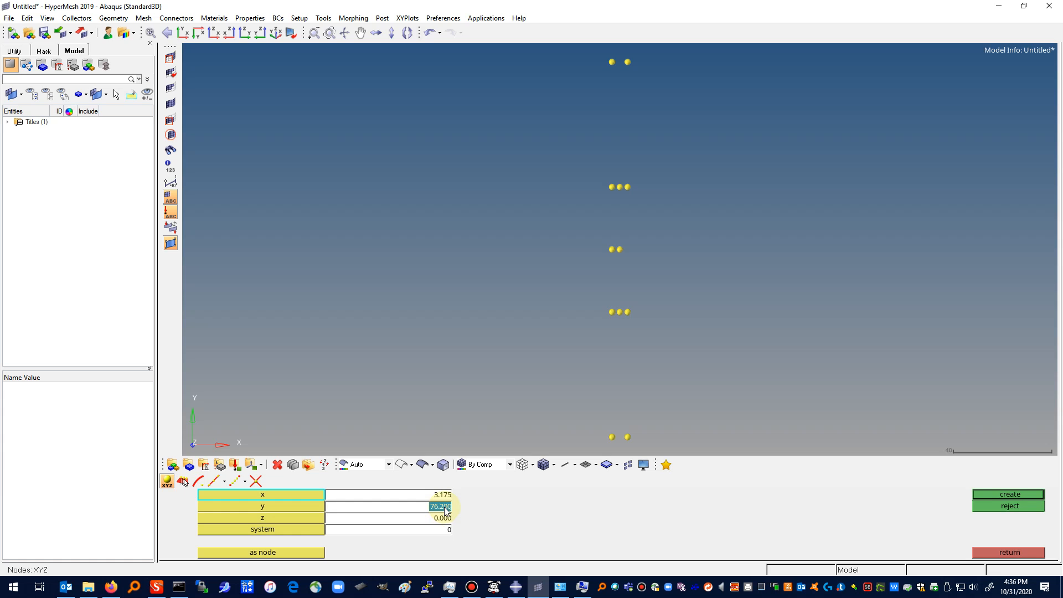
{"action": "type", "text": "88."}
{"action": "left_click", "coordinate": [1016, 493]}
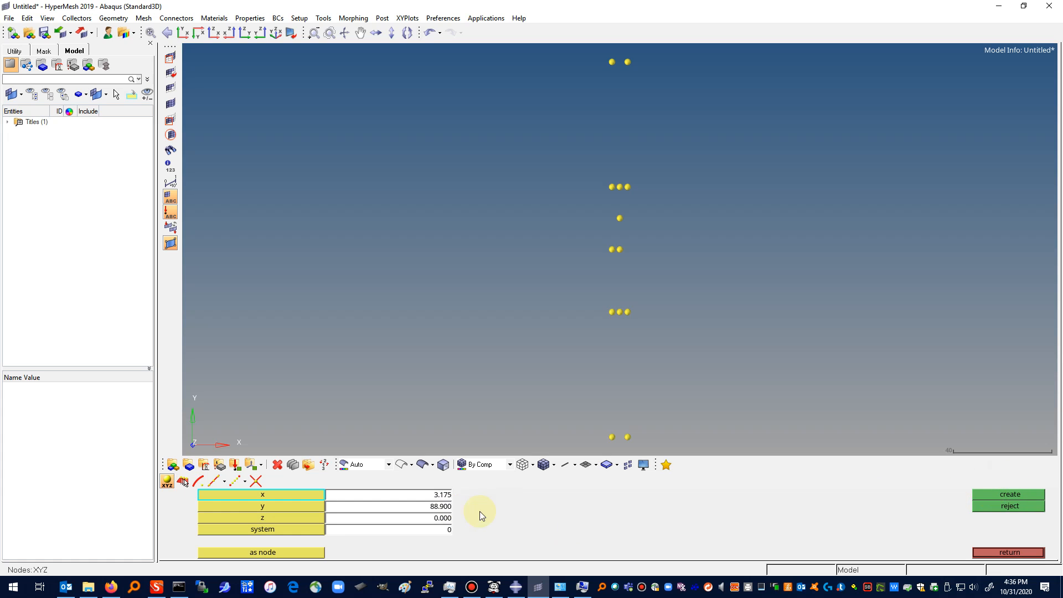
{"action": "left_click", "coordinate": [448, 497]}
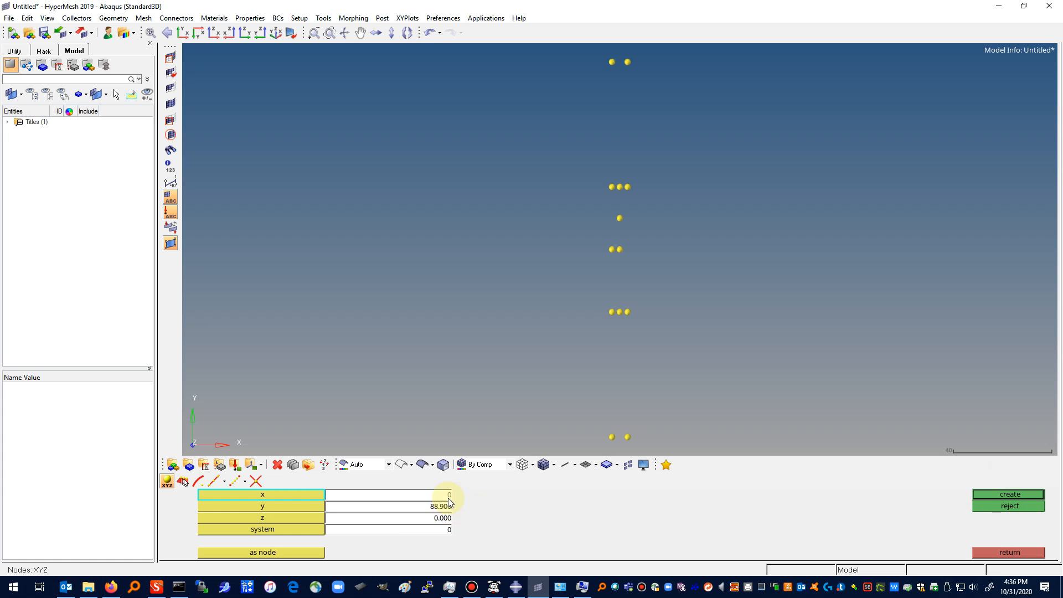
{"action": "type", "text": "000"}
{"action": "left_click", "coordinate": [1033, 495]}
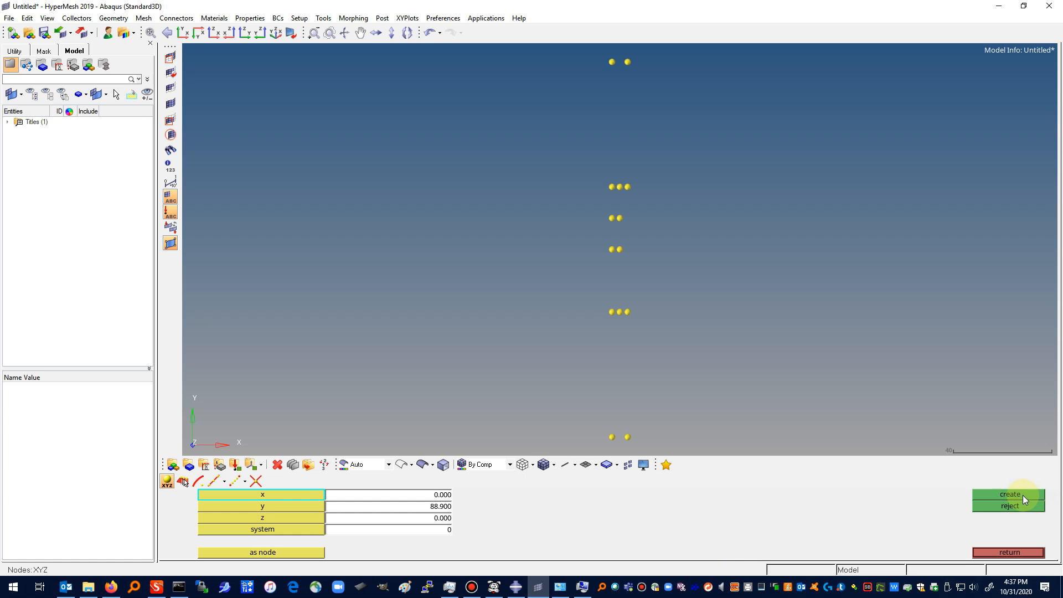
Step: Create nodes at (0, 63.5, 0) and (3.175, 63.5, 0) in the reduced section's lower half, then leave node creation
{"action": "left_click", "coordinate": [442, 507]}
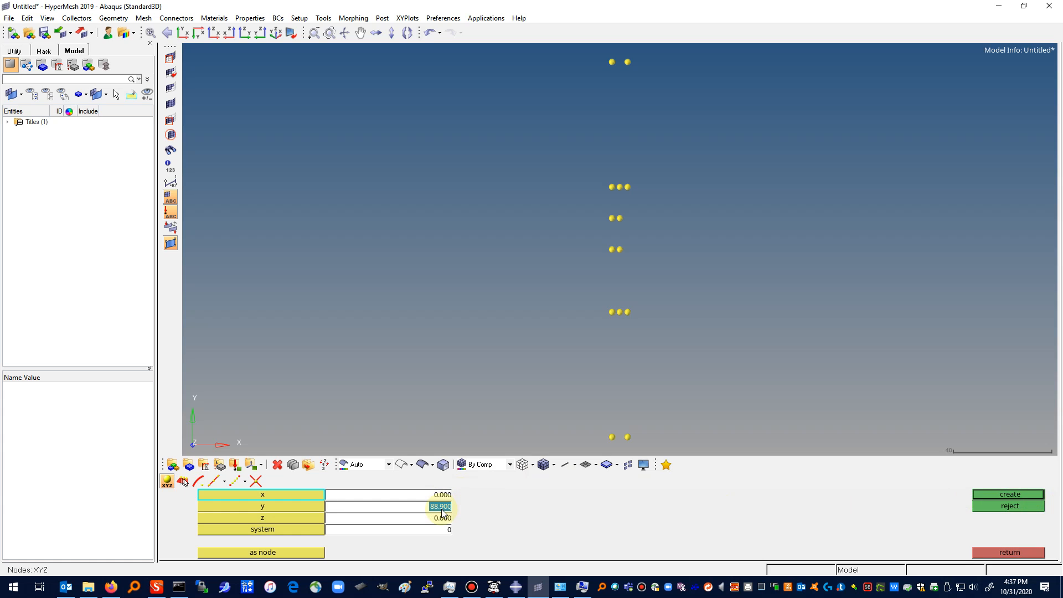
{"action": "type", "text": "63.5"}
{"action": "left_click", "coordinate": [999, 495]}
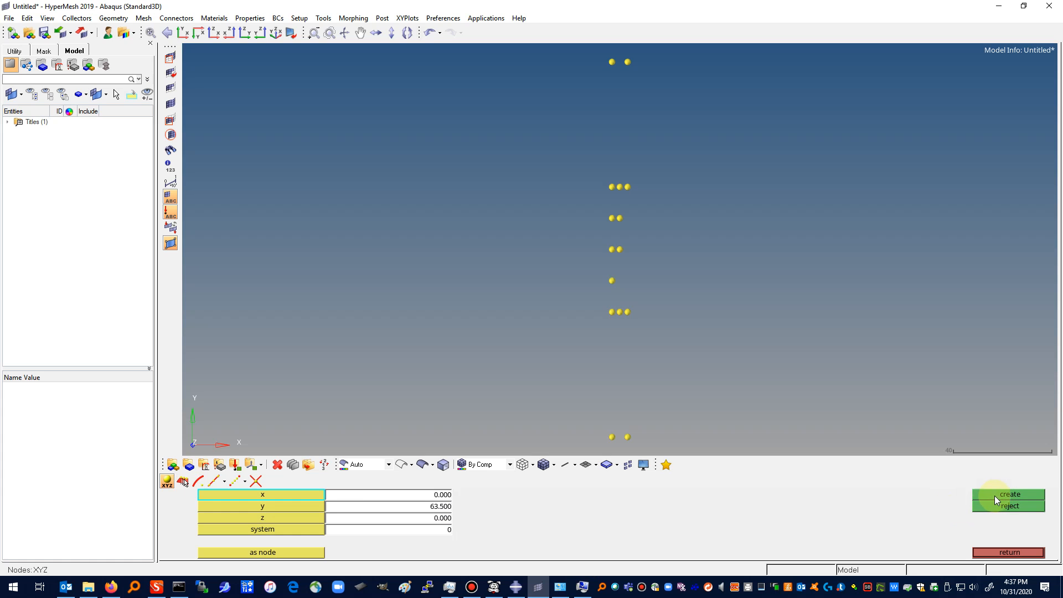
{"action": "left_click", "coordinate": [387, 507]}
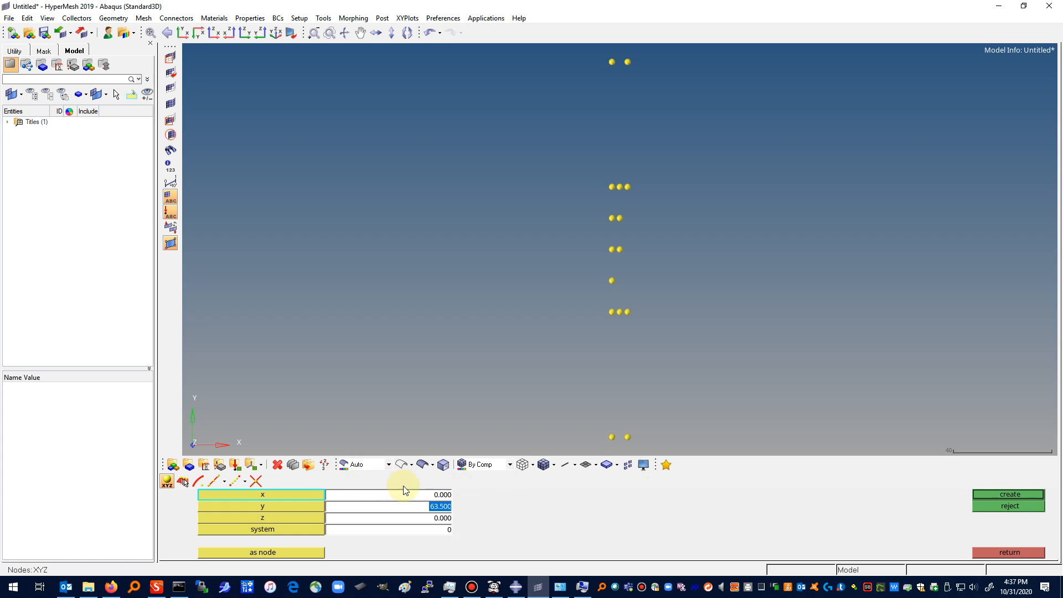
{"action": "left_click", "coordinate": [426, 495]}
{"action": "type", "text": "3.175"}
{"action": "left_click", "coordinate": [1025, 495]}
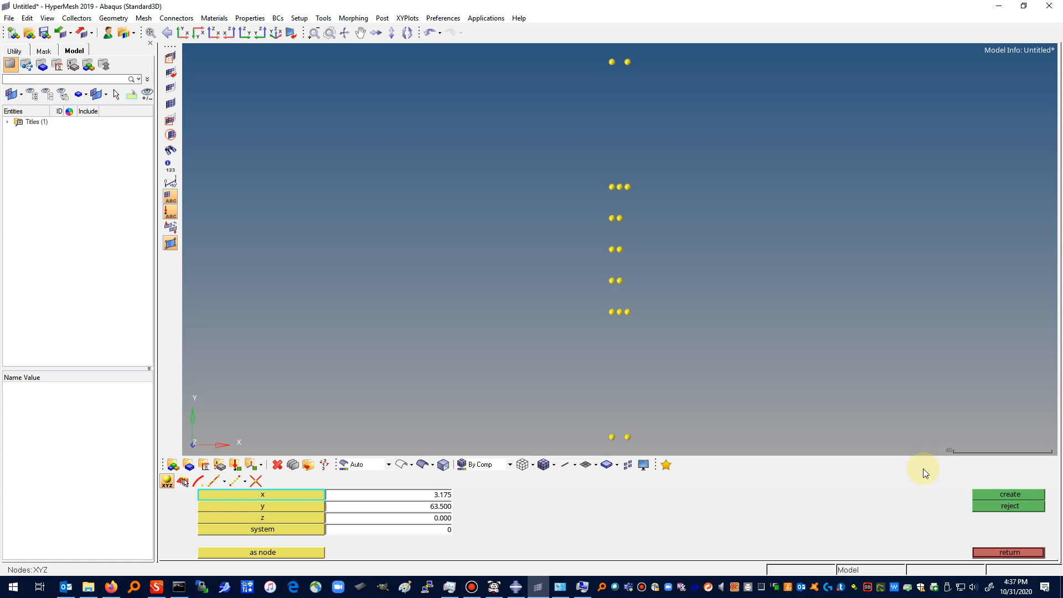
{"action": "left_click", "coordinate": [1013, 551]}
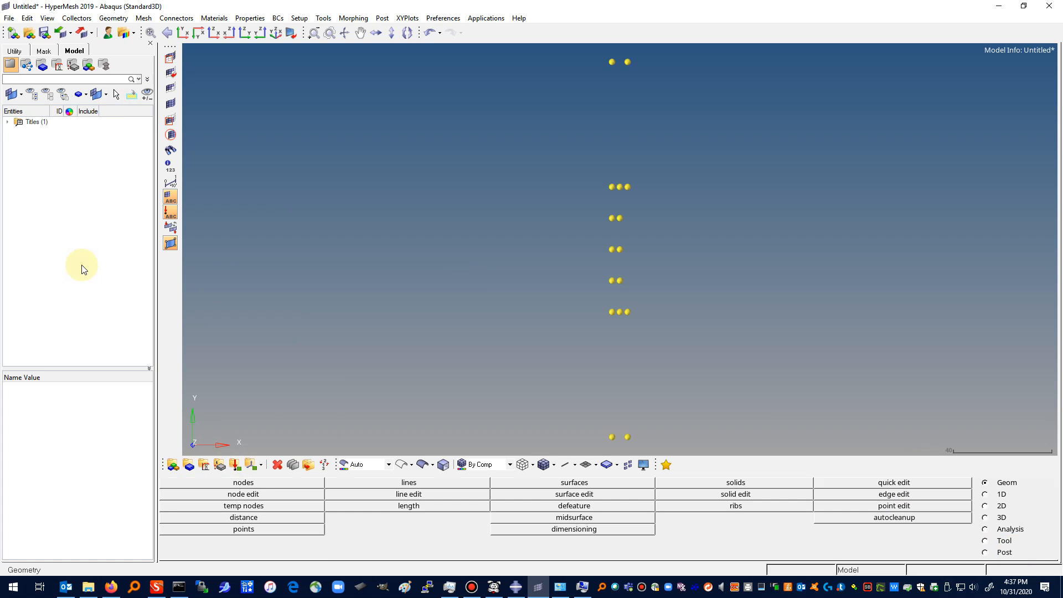
Step: Create a component named lines and set its color to blue
{"action": "right_click", "coordinate": [72, 146]}
{"action": "mouse_move", "coordinate": [107, 150]}
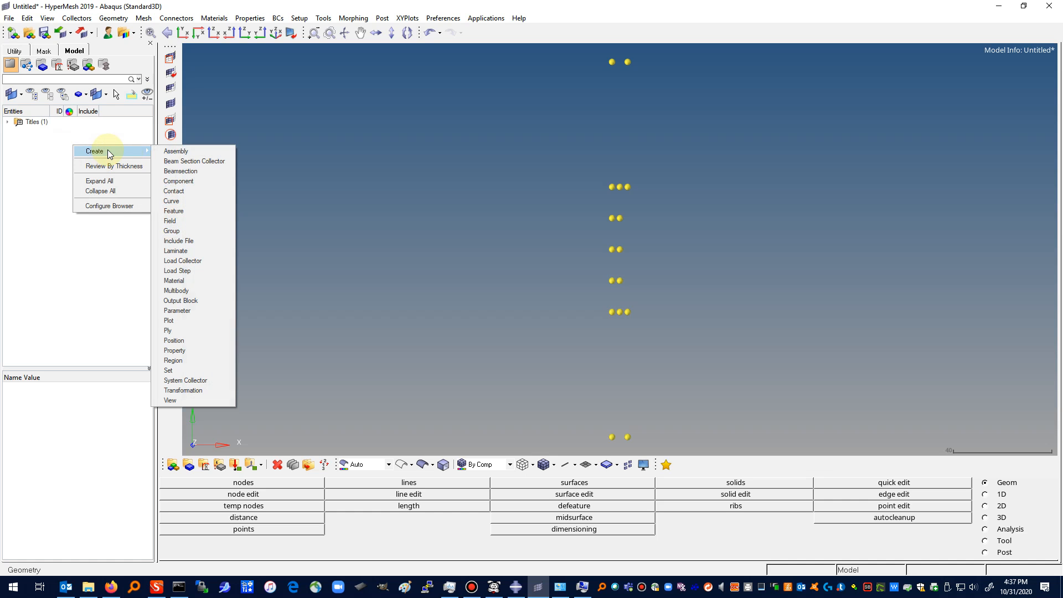
{"action": "left_click", "coordinate": [186, 181]}
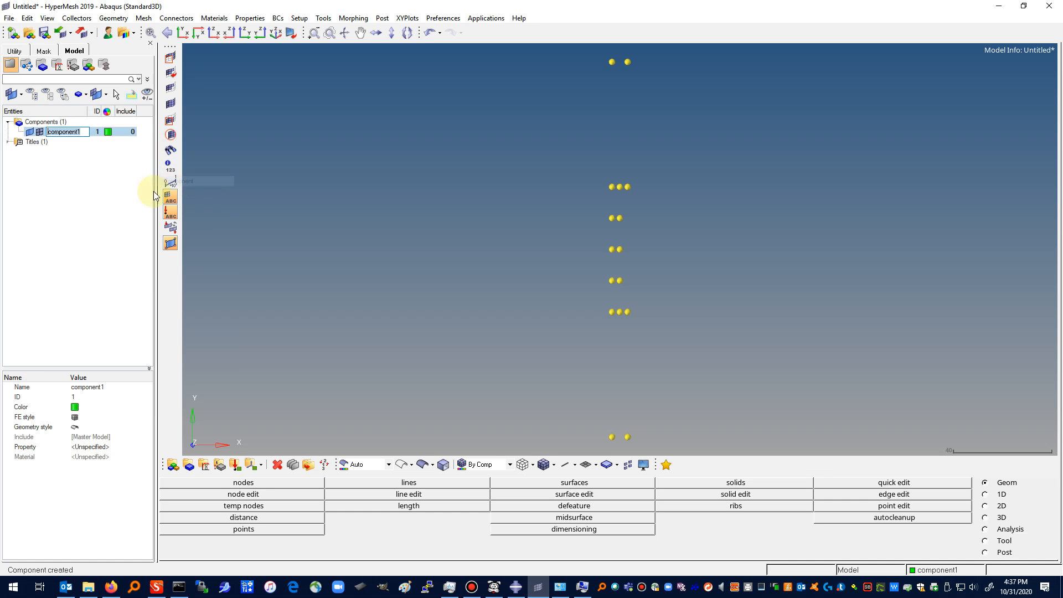
{"action": "type", "text": "lines"}
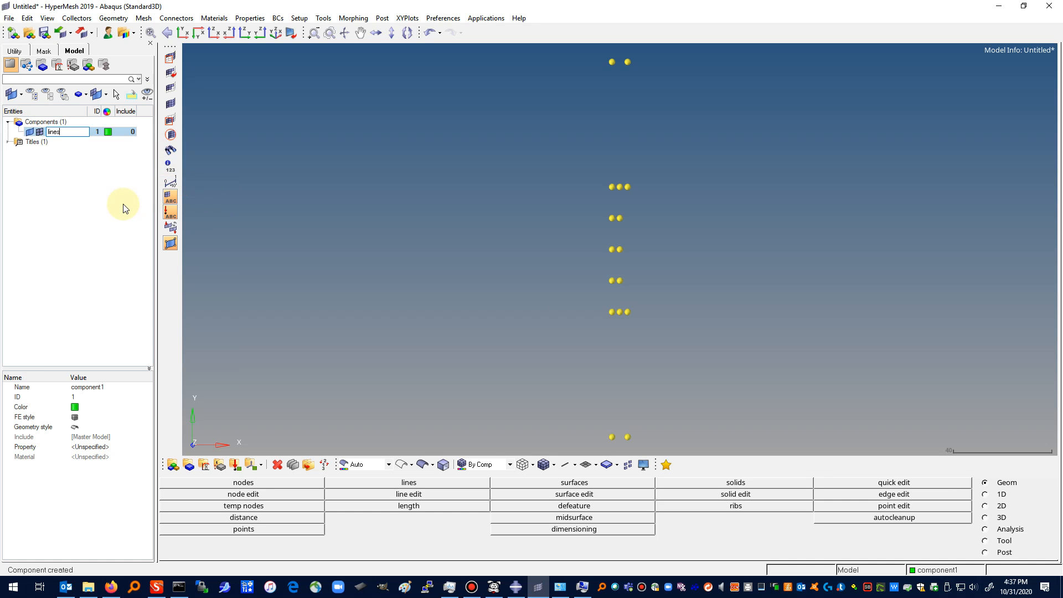
{"action": "left_click", "coordinate": [91, 134]}
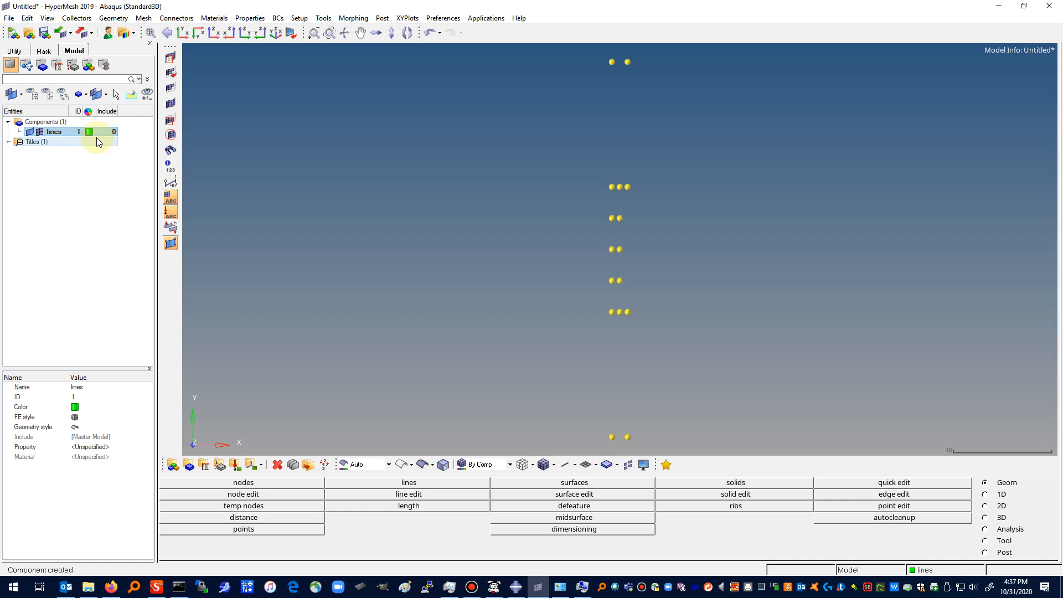
{"action": "left_click", "coordinate": [90, 132]}
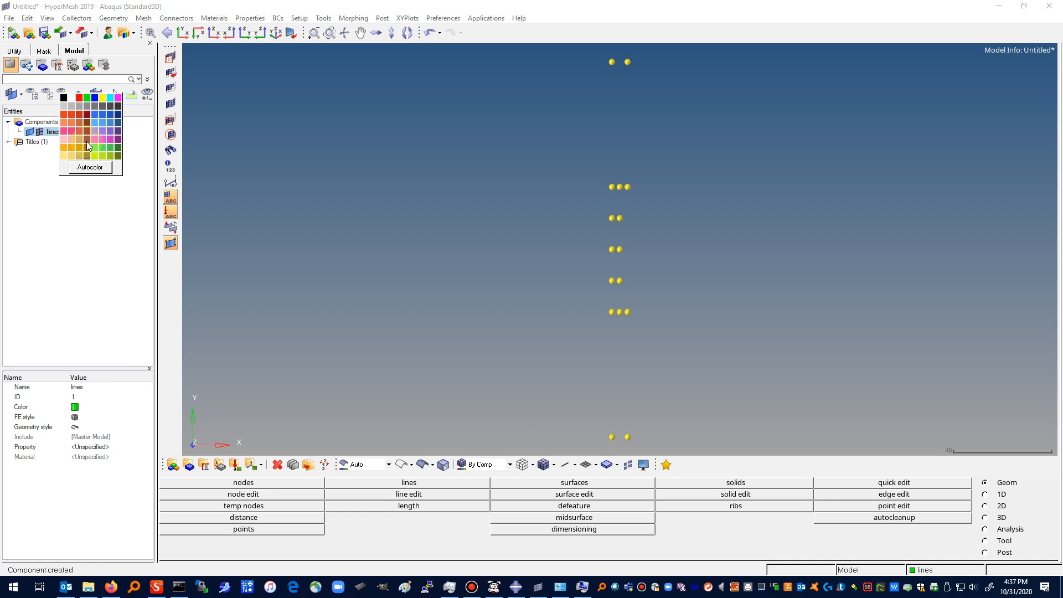
{"action": "left_click", "coordinate": [94, 99]}
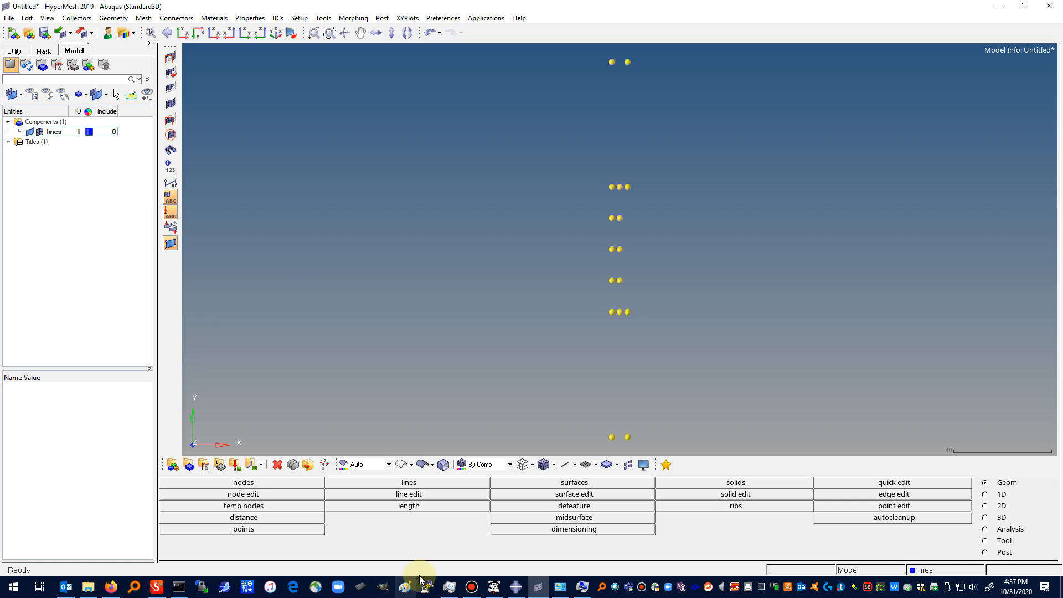
Step: Create linear lines between nodes for the specimen's bottom edge and the lower grip's outer side up to y = 50.8
{"action": "left_click", "coordinate": [412, 484]}
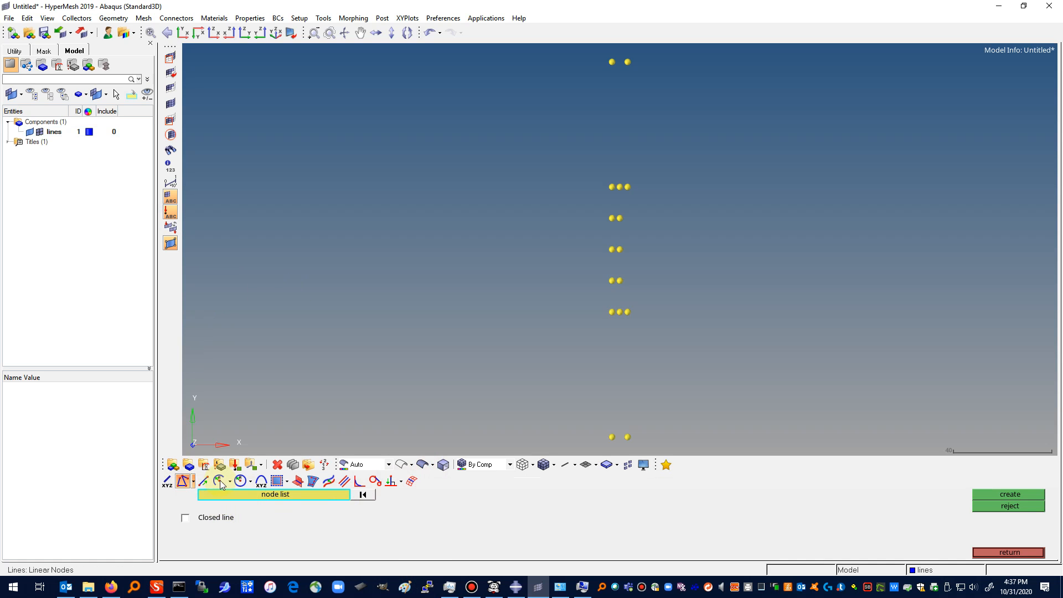
{"action": "left_click", "coordinate": [611, 437]}
{"action": "left_click", "coordinate": [995, 493]}
{"action": "left_click", "coordinate": [629, 437]}
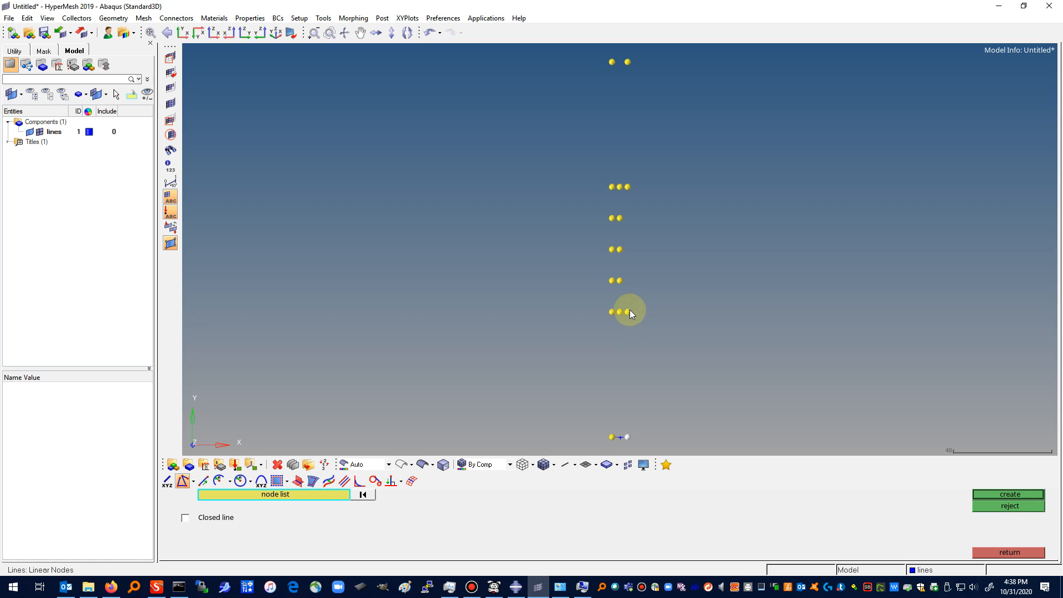
{"action": "left_click", "coordinate": [1005, 494]}
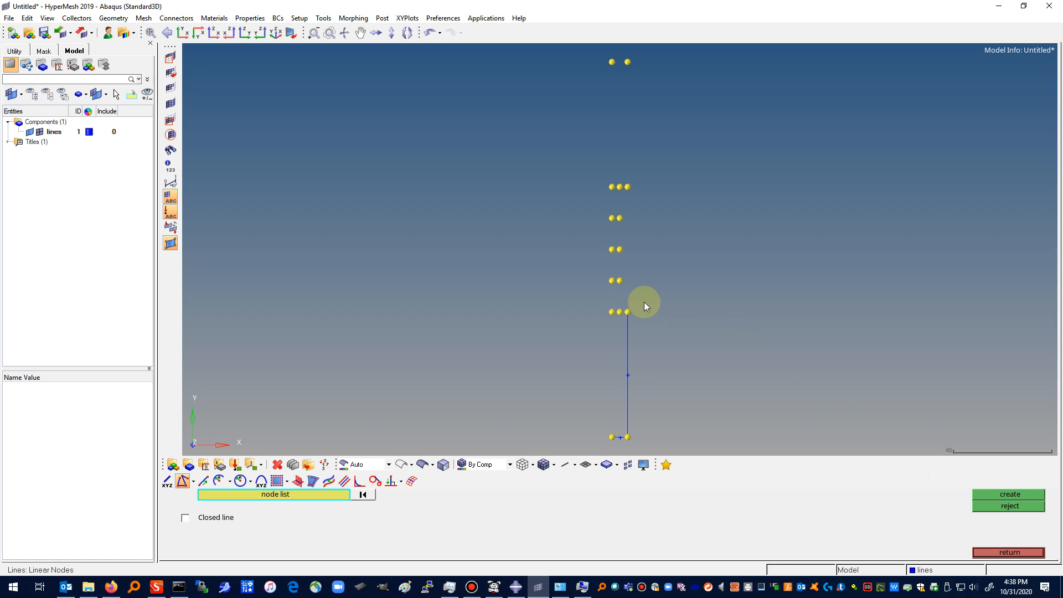
Step: Create four consecutive line segments along the reduced section's outer edge, joining the x = 3.175 nodes from y = 50.8 to y = 101.6
{"action": "left_click", "coordinate": [620, 312]}
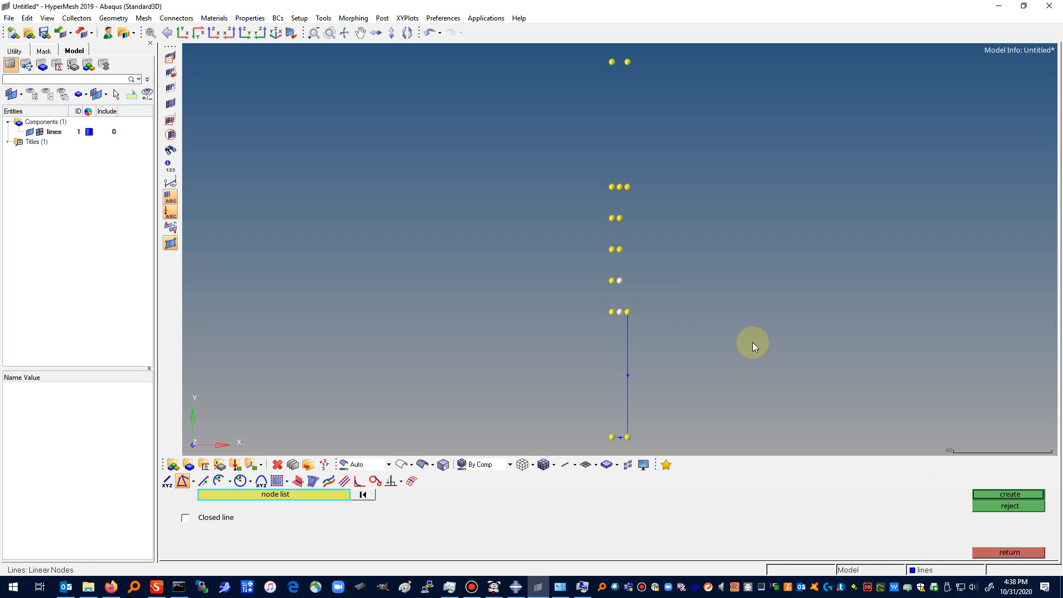
{"action": "left_click", "coordinate": [979, 495]}
{"action": "left_click", "coordinate": [619, 281]}
{"action": "left_click", "coordinate": [986, 494]}
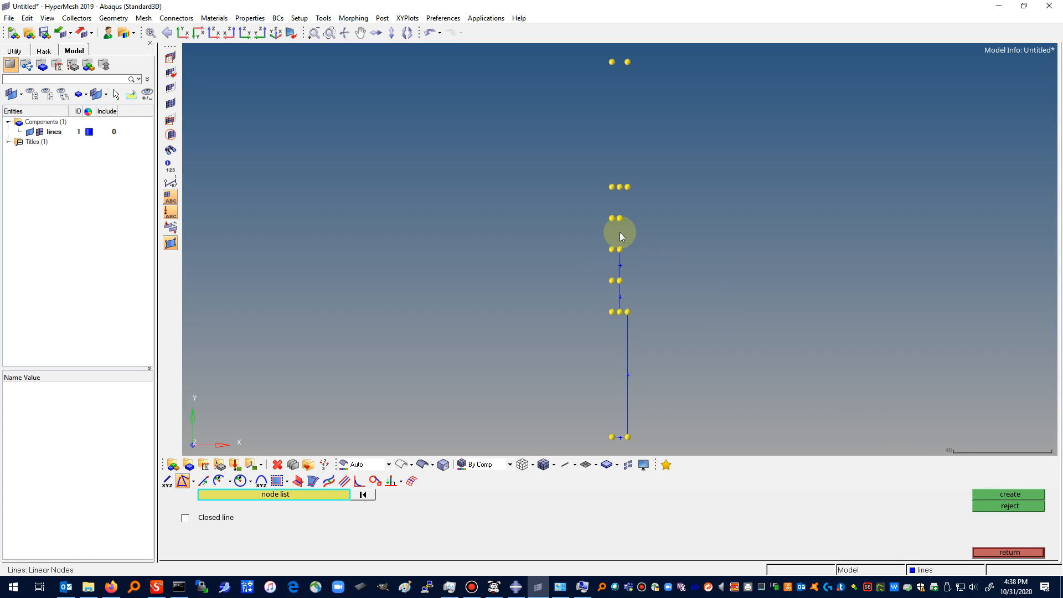
{"action": "left_click", "coordinate": [620, 249]}
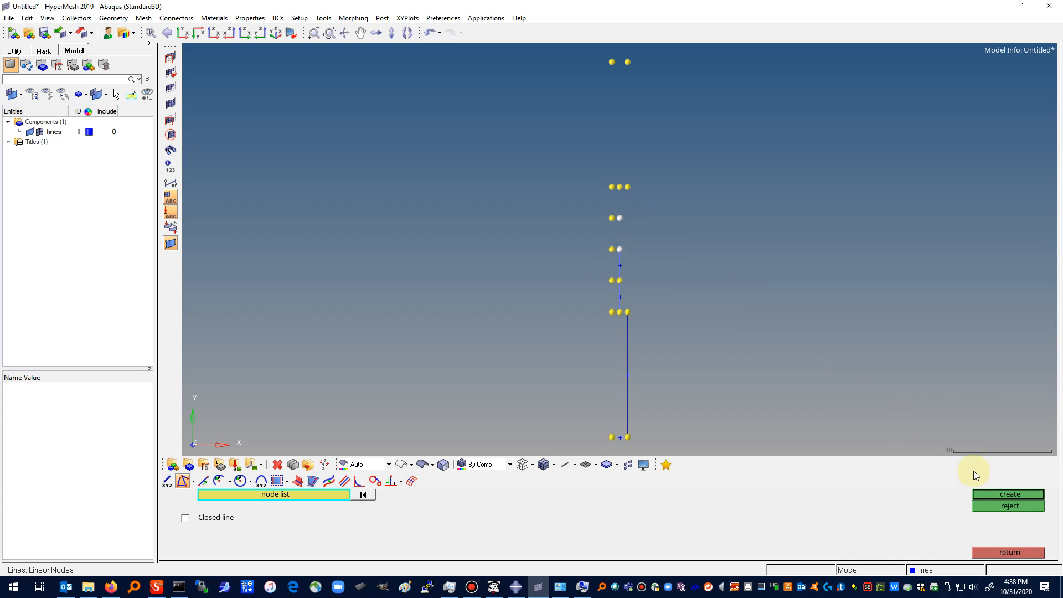
{"action": "left_click", "coordinate": [993, 494]}
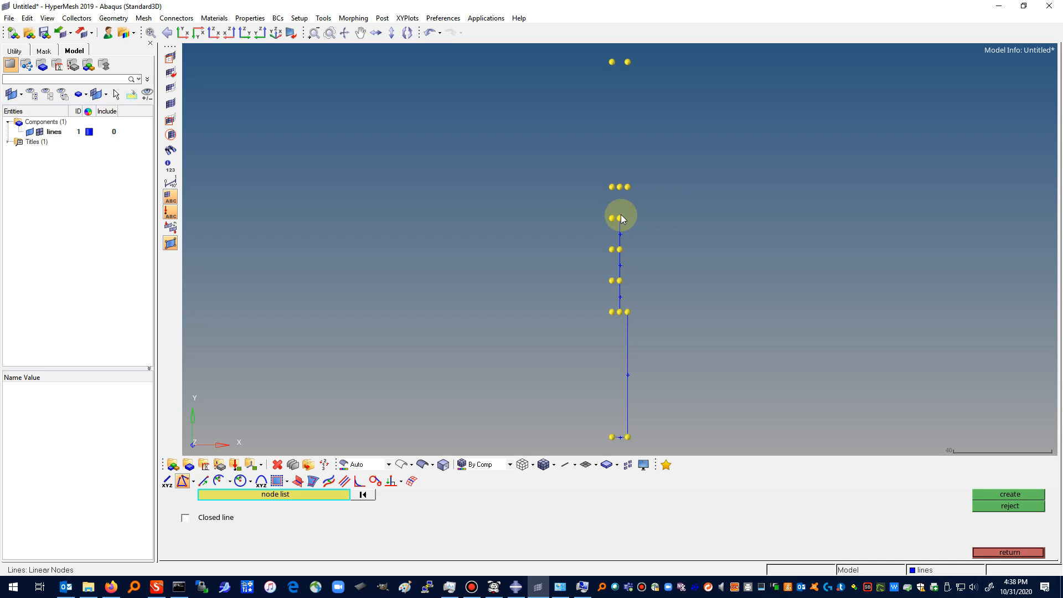
{"action": "left_click", "coordinate": [621, 218]}
{"action": "left_click", "coordinate": [1010, 493]}
Step: Create lines for the upper grip's outer side from (6.35, 101.6) to (6.35, 152.4) and for the specimen's top edge
{"action": "left_click", "coordinate": [629, 186]}
{"action": "left_click", "coordinate": [623, 67]}
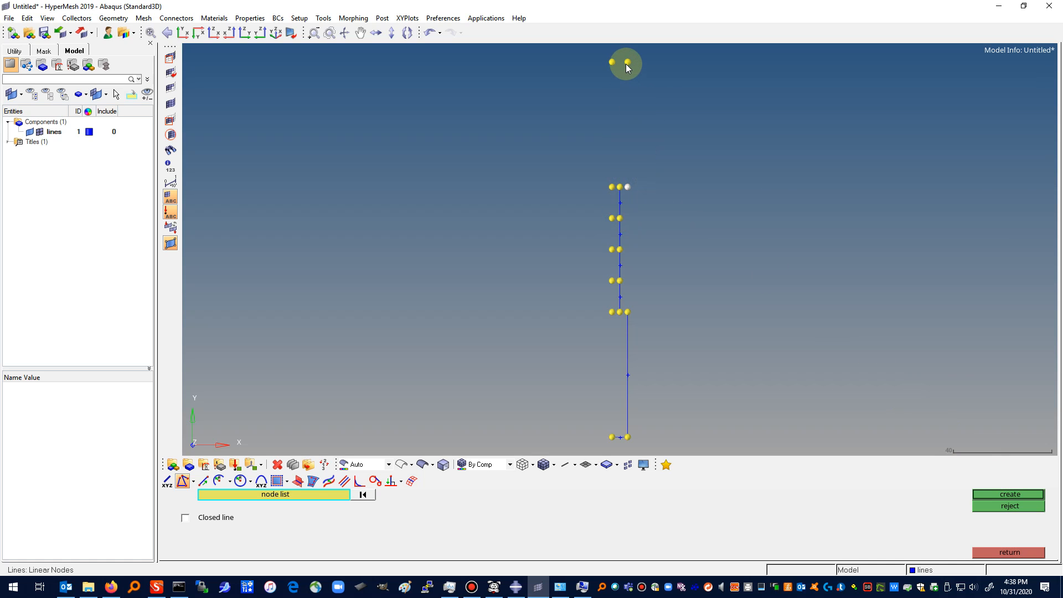
{"action": "left_click", "coordinate": [1018, 495]}
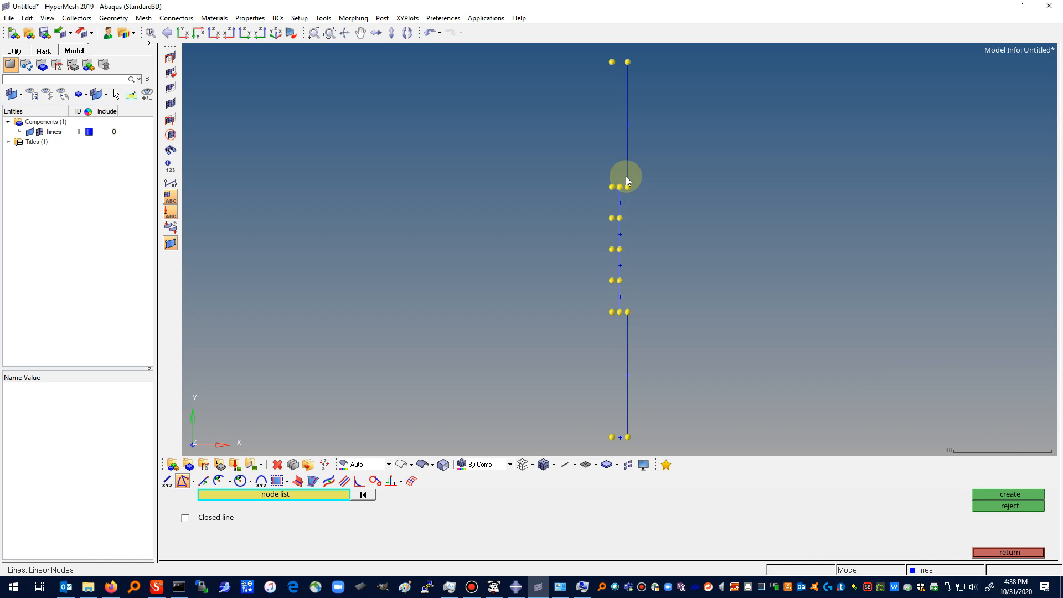
{"action": "left_click", "coordinate": [1008, 496]}
{"action": "left_click", "coordinate": [612, 62]}
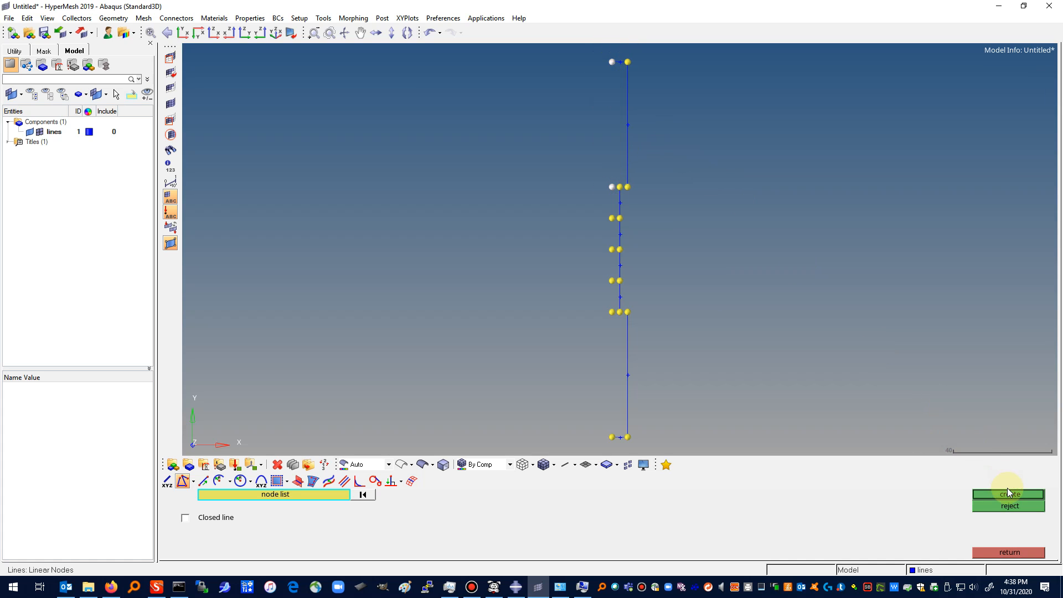
Step: Create linear segments along the specimen's centerline (x = 0) through the nodes from y = 152.4 down to y = 63.5
{"action": "left_click", "coordinate": [1008, 493]}
{"action": "left_click", "coordinate": [612, 188]}
{"action": "left_click", "coordinate": [999, 490]}
{"action": "left_click", "coordinate": [1009, 492]}
{"action": "left_click", "coordinate": [612, 249]}
{"action": "left_click", "coordinate": [995, 493]}
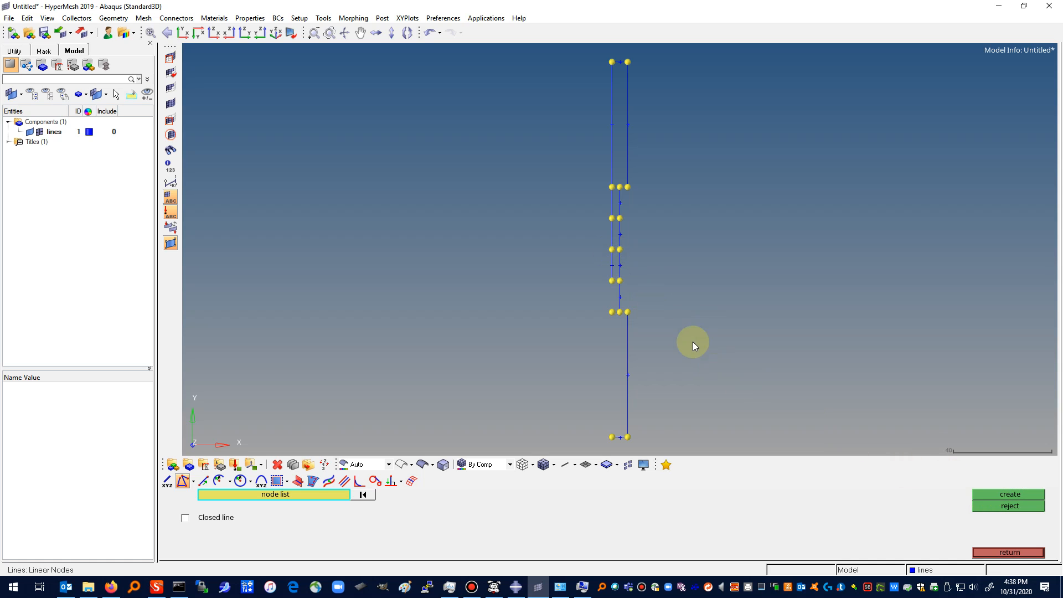
Step: Complete the centerline with segments from y = 63.5 to y = 50.8 and from there down to y = 0
{"action": "left_click", "coordinate": [612, 281]}
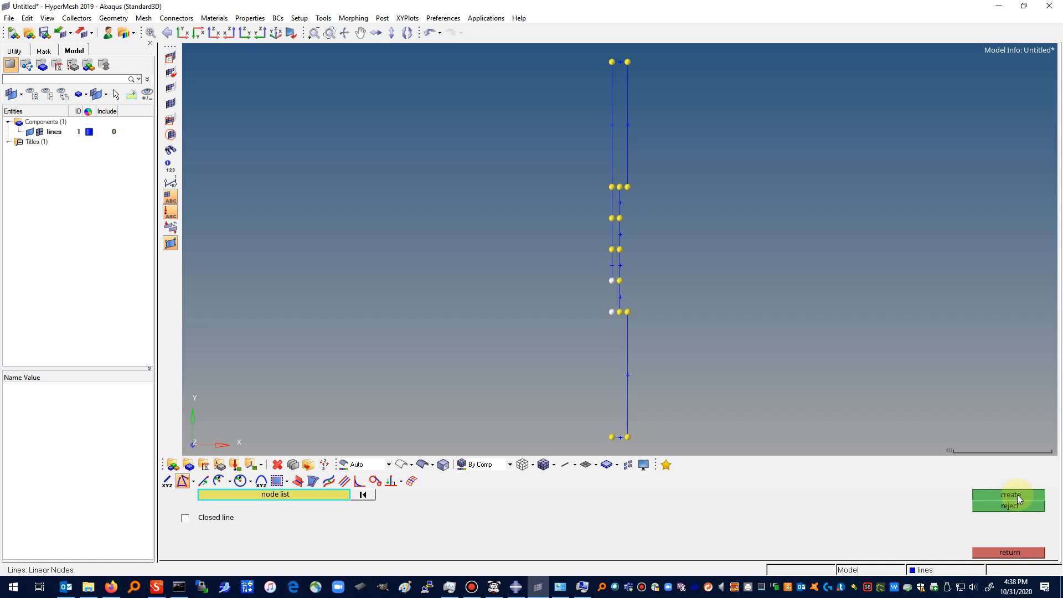
{"action": "left_click", "coordinate": [1018, 494]}
{"action": "left_click", "coordinate": [612, 313]}
{"action": "left_click", "coordinate": [612, 437]}
{"action": "left_click", "coordinate": [1019, 495]}
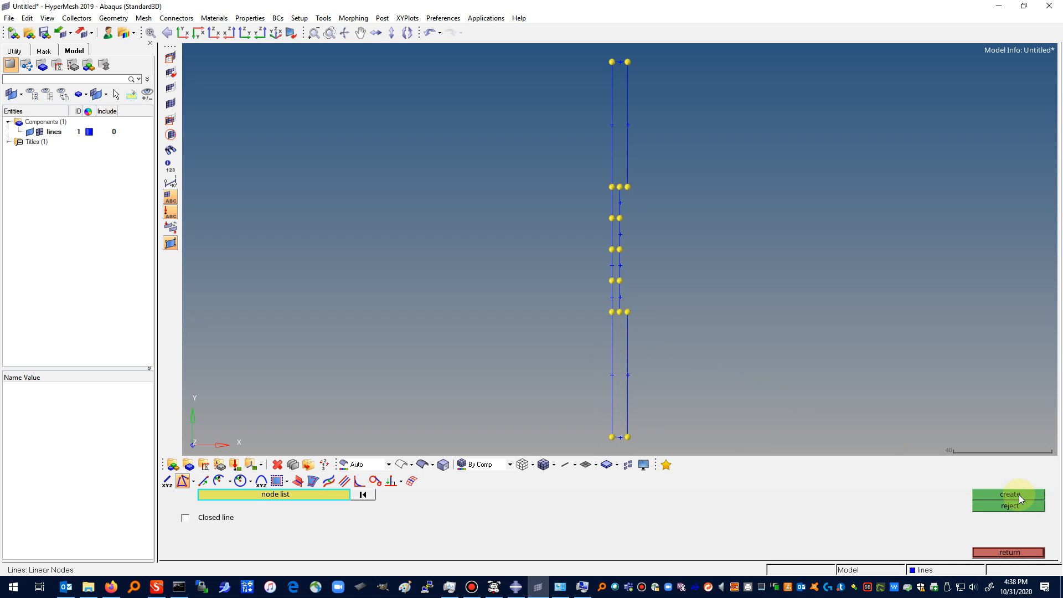
{"action": "left_click", "coordinate": [1018, 553]}
{"action": "left_click", "coordinate": [1018, 553]}
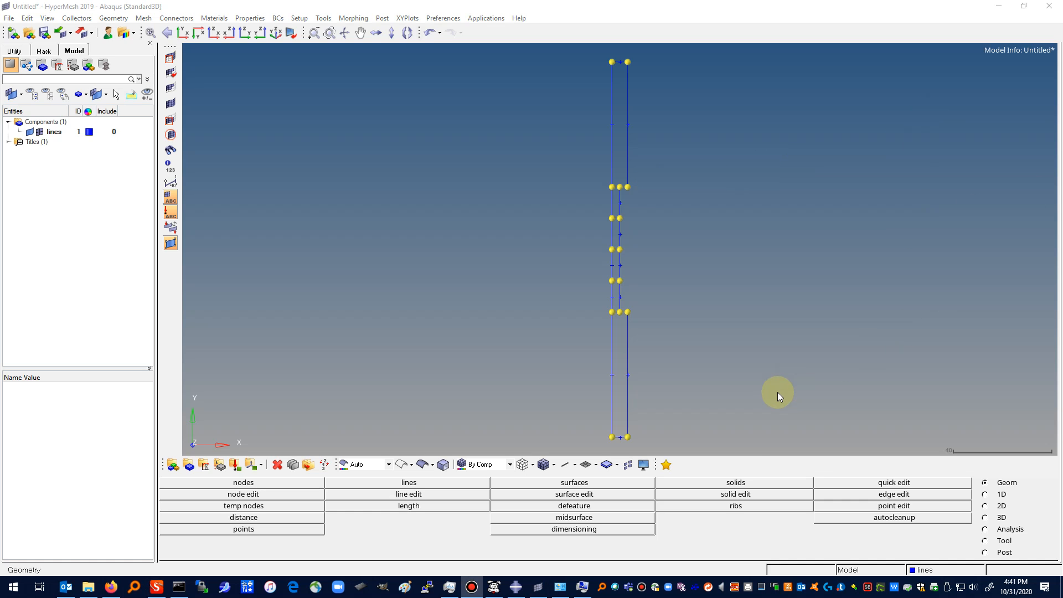
Step: Create a component named radii and set its color to red
{"action": "right_click", "coordinate": [133, 134]}
{"action": "mouse_move", "coordinate": [144, 137]}
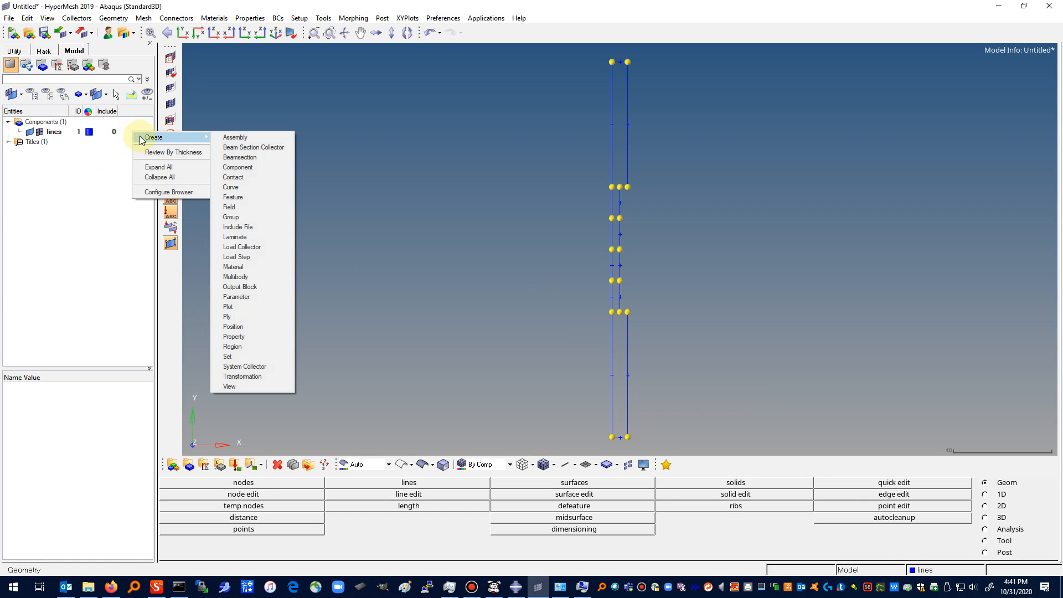
{"action": "left_click", "coordinate": [226, 168]}
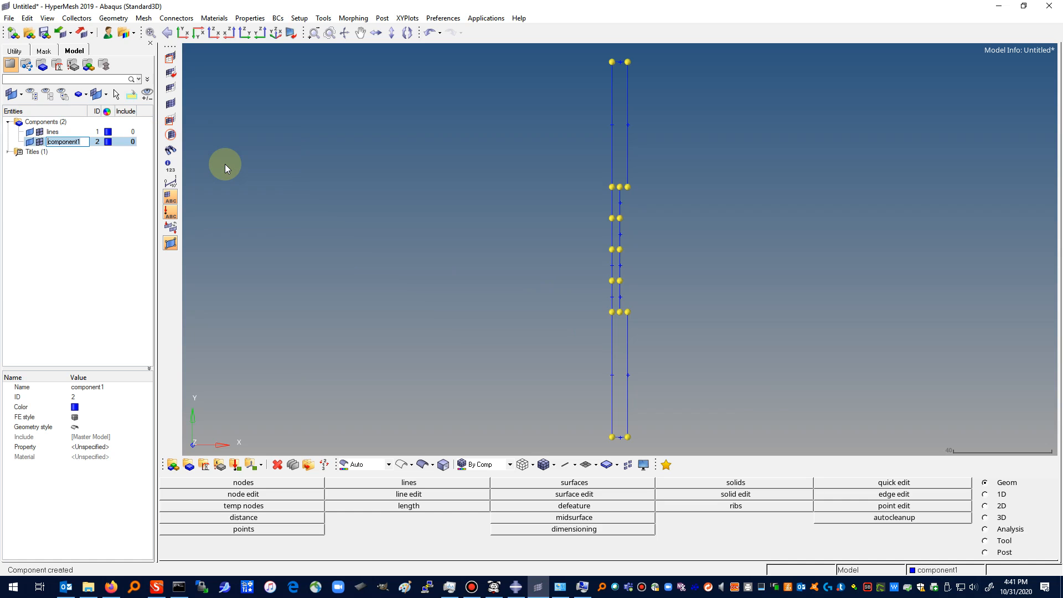
{"action": "type", "text": "radii"}
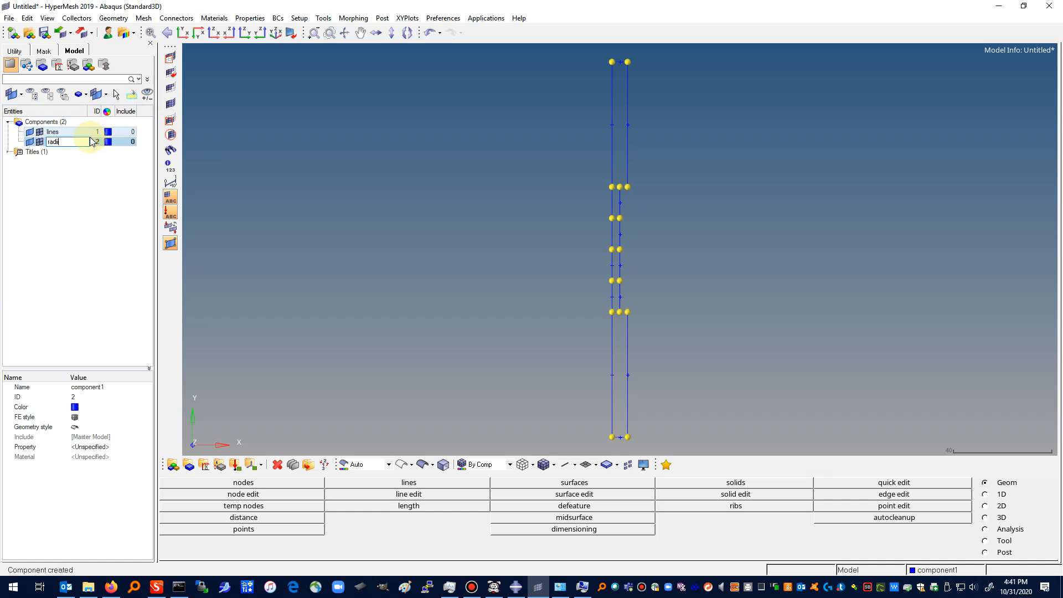
{"action": "left_click", "coordinate": [108, 173]}
{"action": "left_click", "coordinate": [83, 142]}
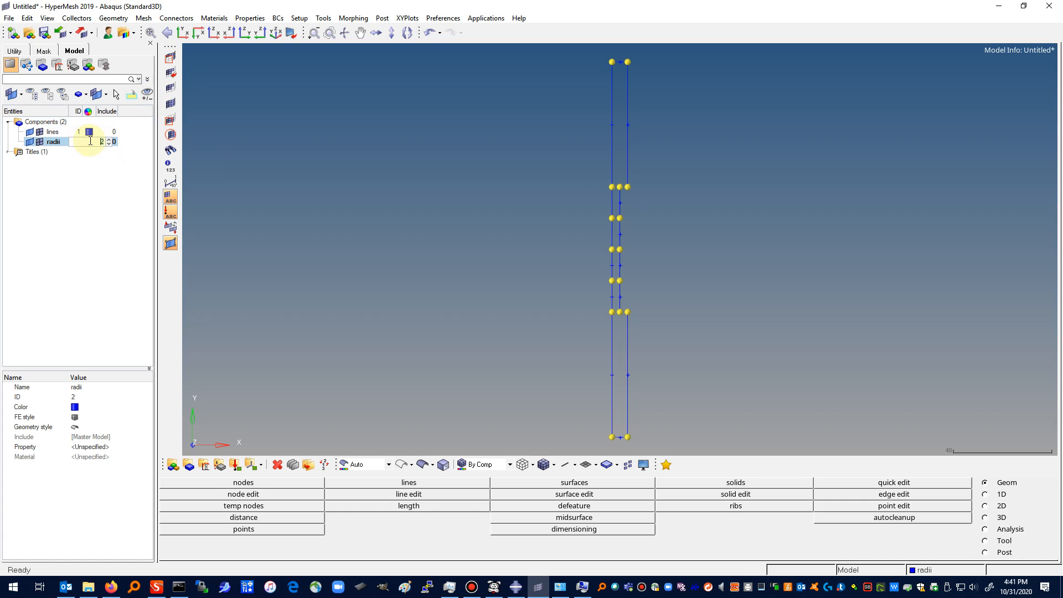
{"action": "left_click", "coordinate": [87, 141]}
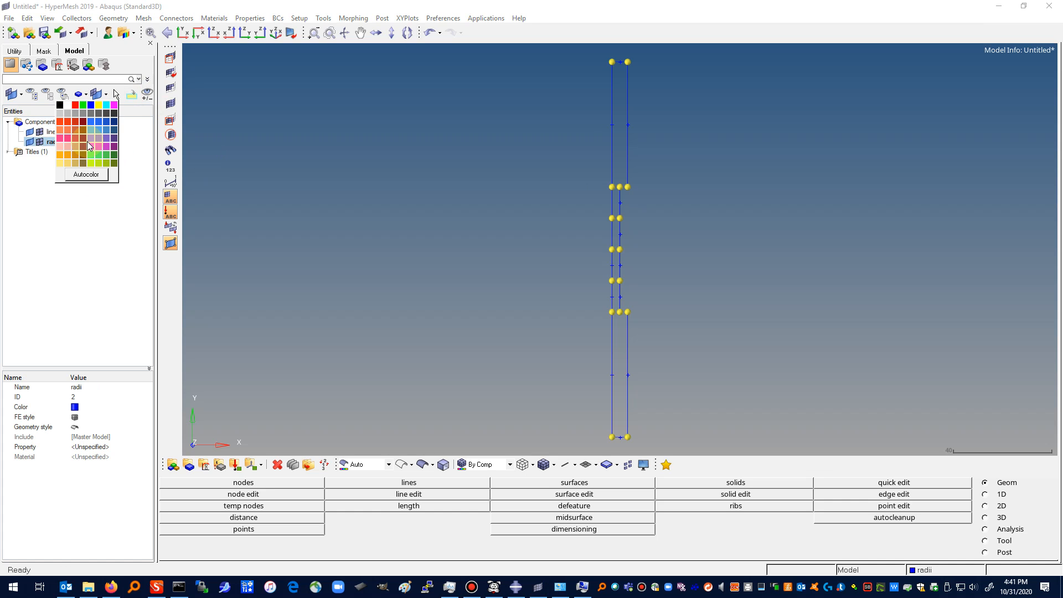
{"action": "left_click", "coordinate": [78, 109]}
{"action": "left_click", "coordinate": [75, 175]}
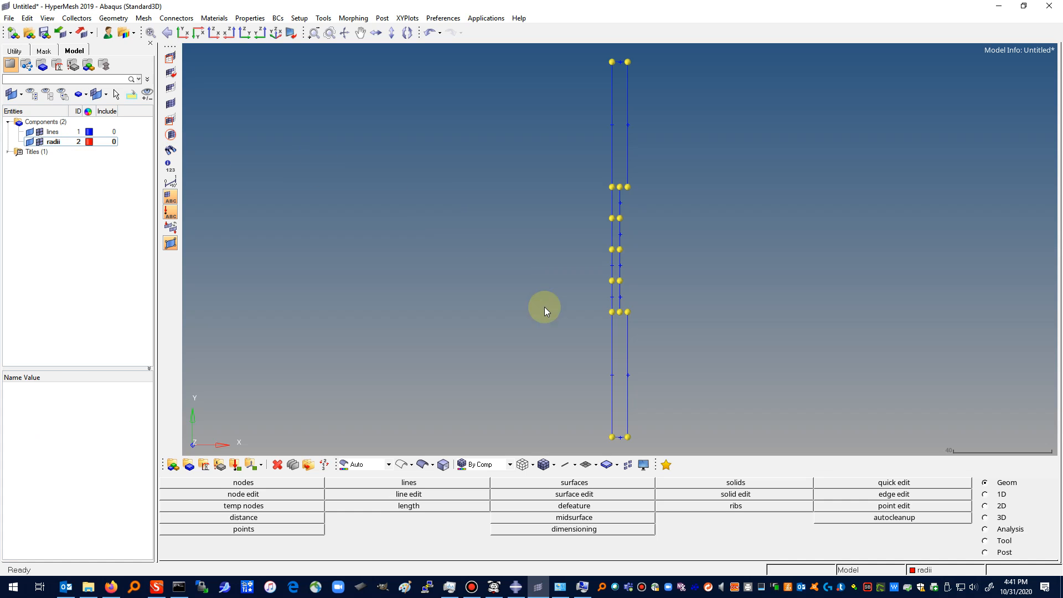
Step: Create a node at x = 25.4, y = 50.8, z = 0
{"action": "left_click", "coordinate": [287, 485]}
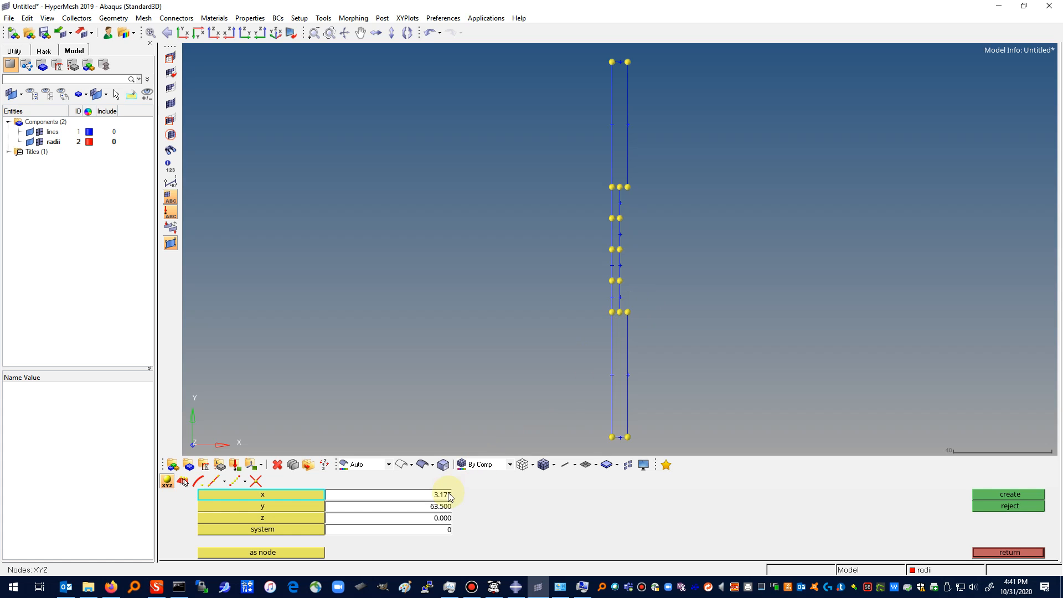
{"action": "left_click", "coordinate": [436, 510]}
{"action": "type", "text": "50.8"}
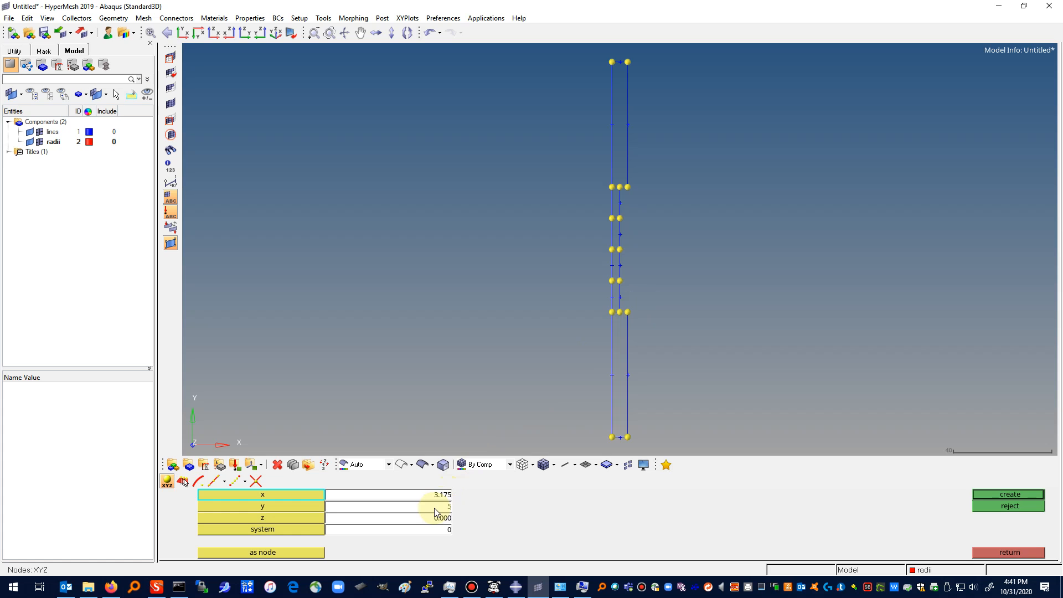
{"action": "left_click", "coordinate": [444, 498]}
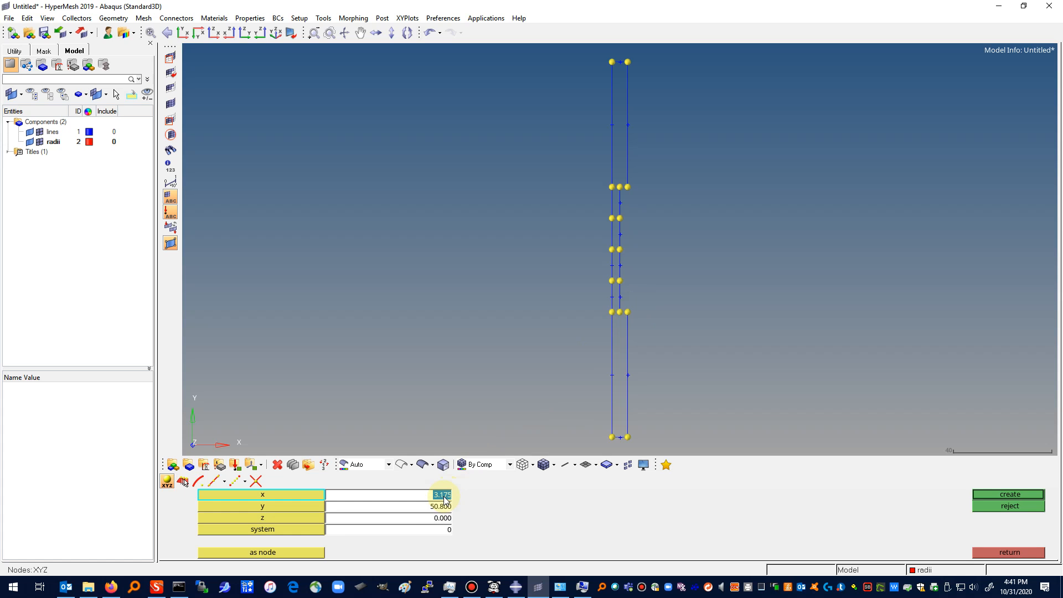
{"action": "type", "text": "25.4"}
{"action": "left_click", "coordinate": [997, 494]}
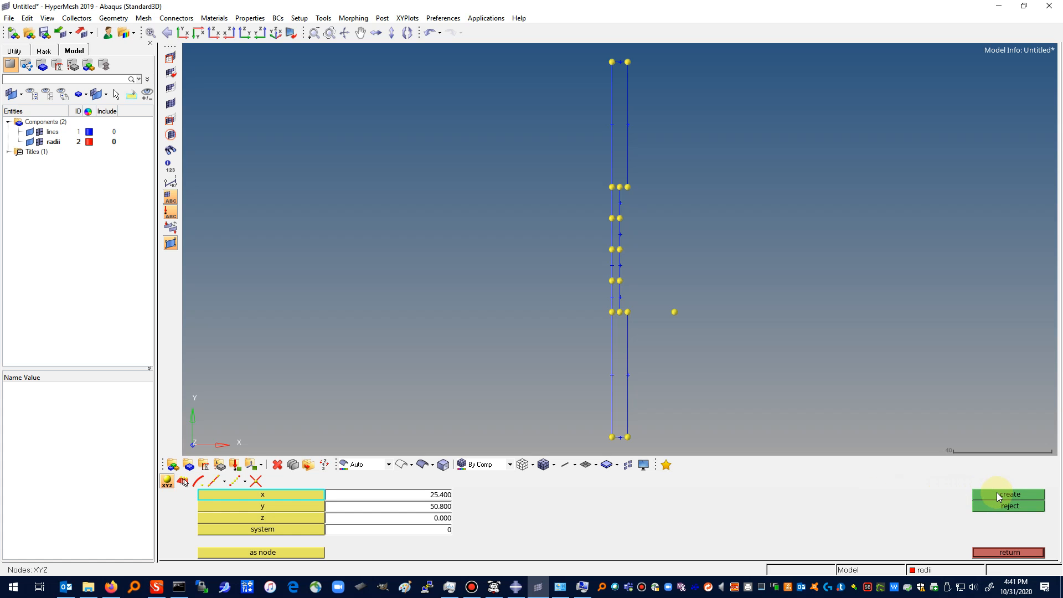
{"action": "left_click", "coordinate": [1009, 553]}
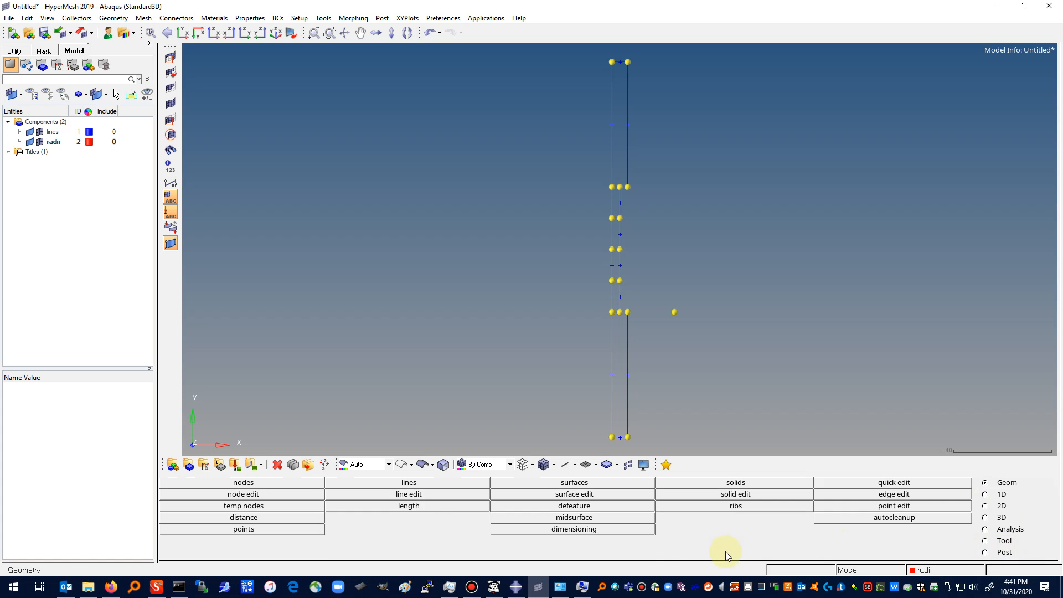
Step: Create a 90-degree arc of radius 12.7 about the z-axis, centered on the node at (25.4, 50.8)
{"action": "left_click", "coordinate": [409, 483]}
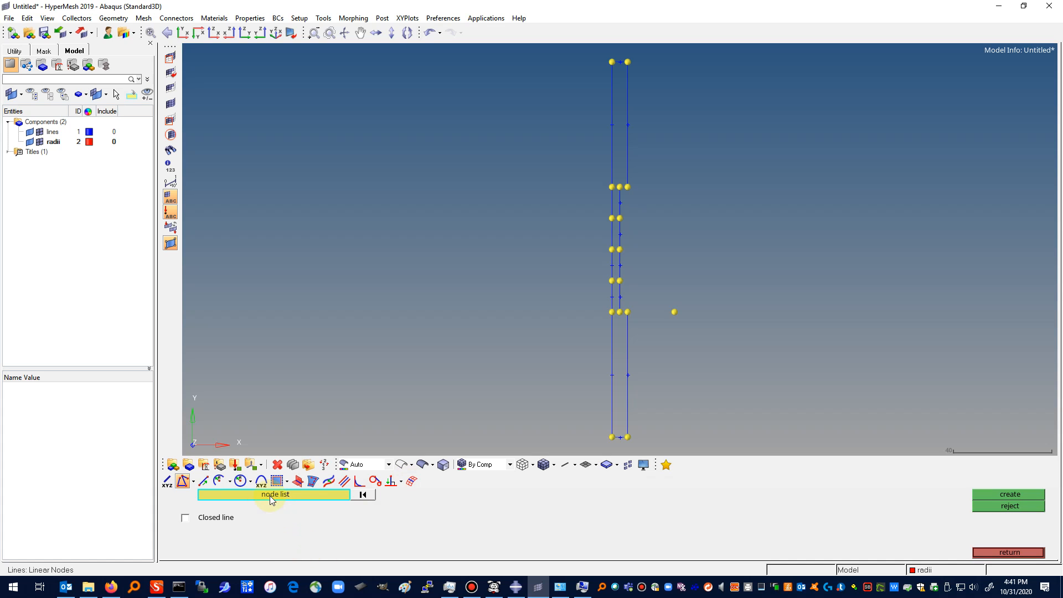
{"action": "left_click", "coordinate": [219, 482]}
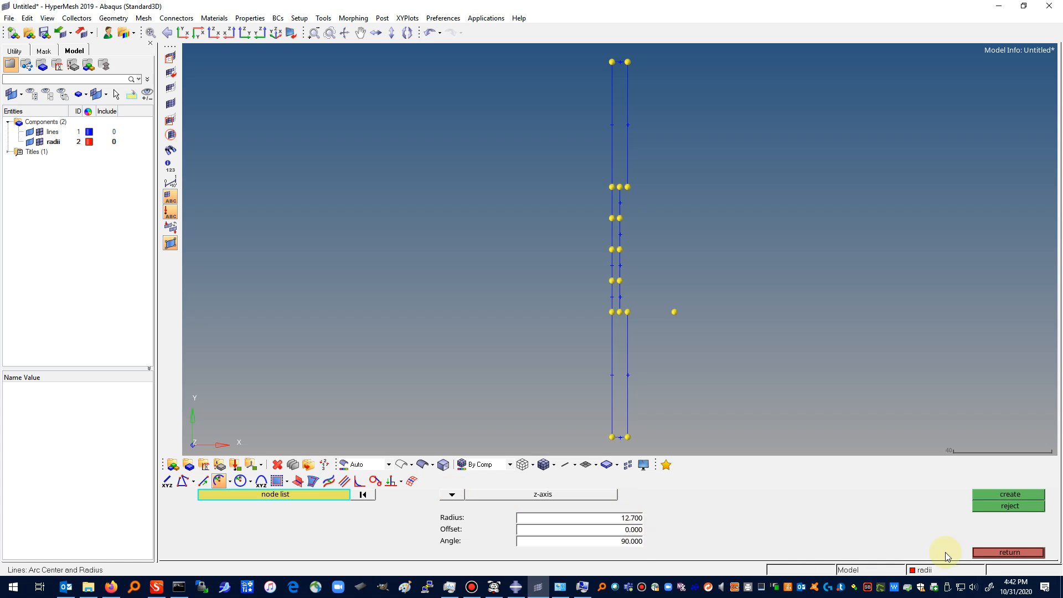
{"action": "left_click", "coordinate": [1014, 494]}
{"action": "left_click", "coordinate": [304, 496]}
{"action": "left_click", "coordinate": [674, 312]}
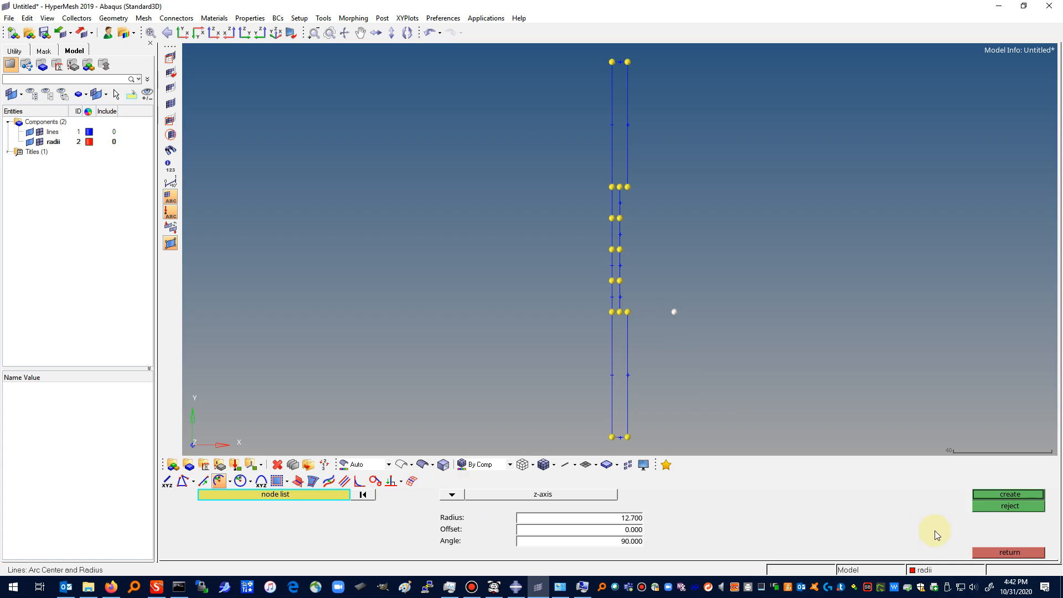
{"action": "left_click", "coordinate": [992, 494]}
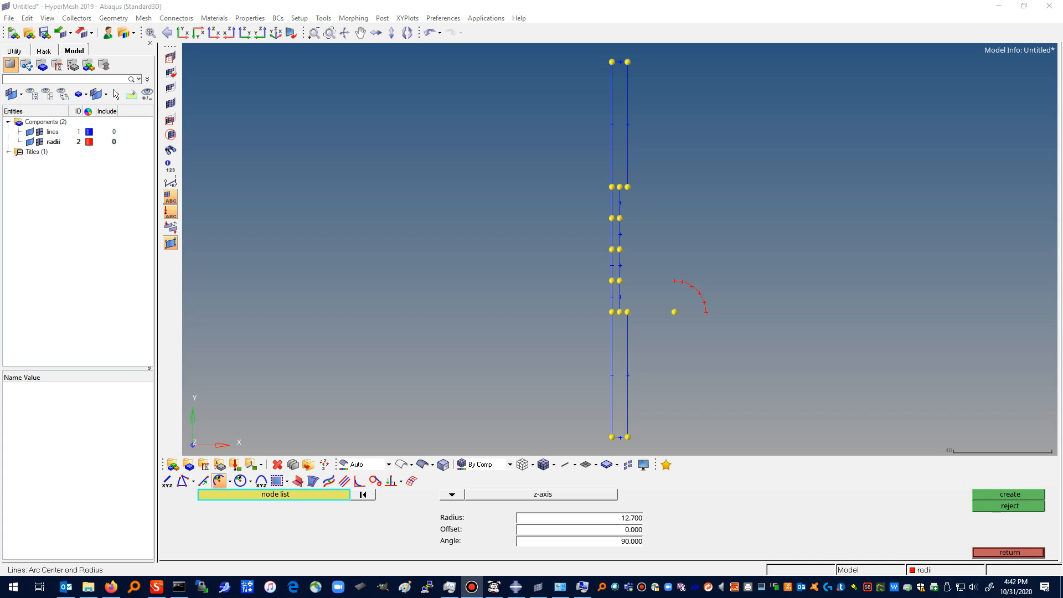
{"action": "left_click", "coordinate": [997, 553]}
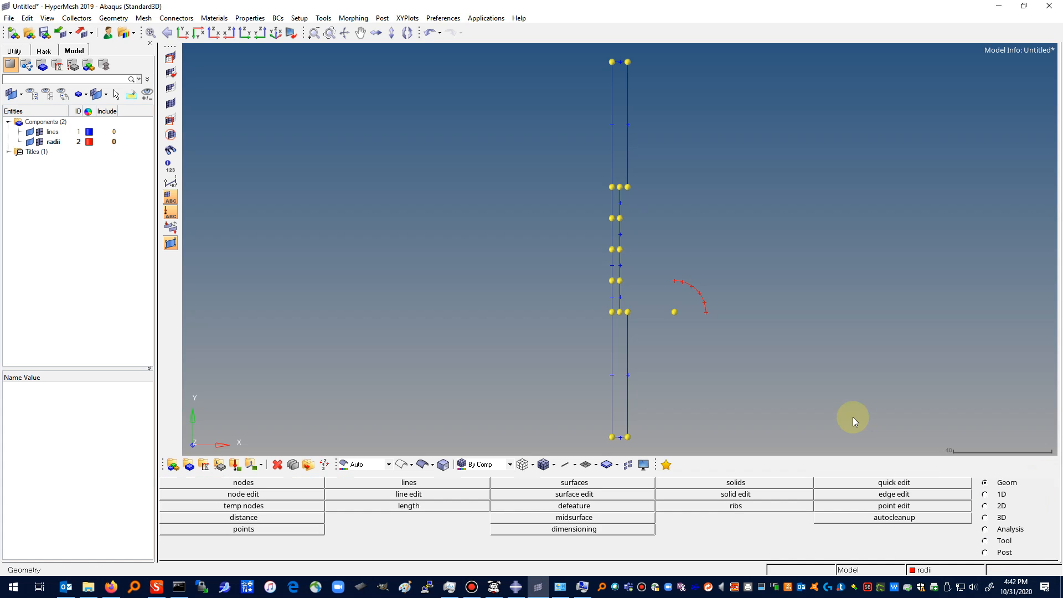
Step: Rotate the arc by +90 degrees twice about the z-axis, using its center node as the base point
{"action": "left_click", "coordinate": [985, 542]}
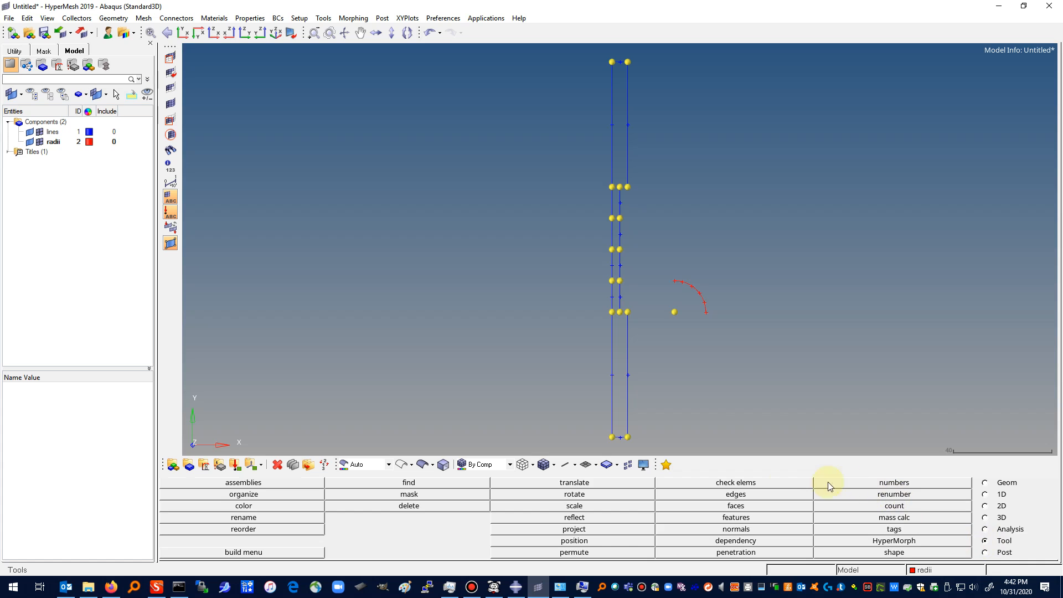
{"action": "left_click", "coordinate": [603, 496]}
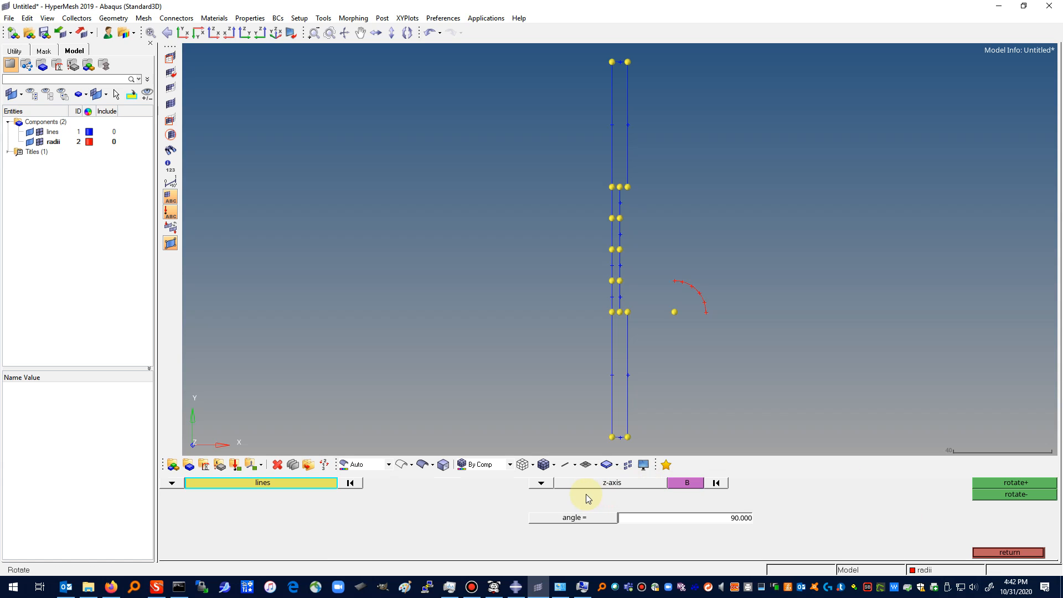
{"action": "left_click", "coordinate": [690, 284]}
{"action": "left_click", "coordinate": [687, 481]}
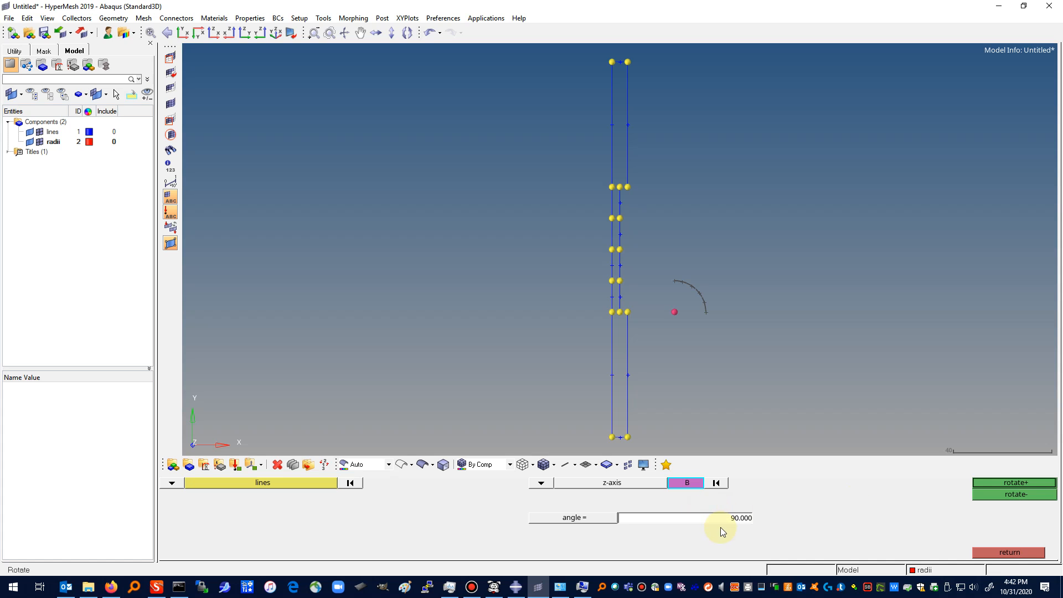
{"action": "left_click", "coordinate": [1013, 483]}
{"action": "left_click", "coordinate": [1009, 484]}
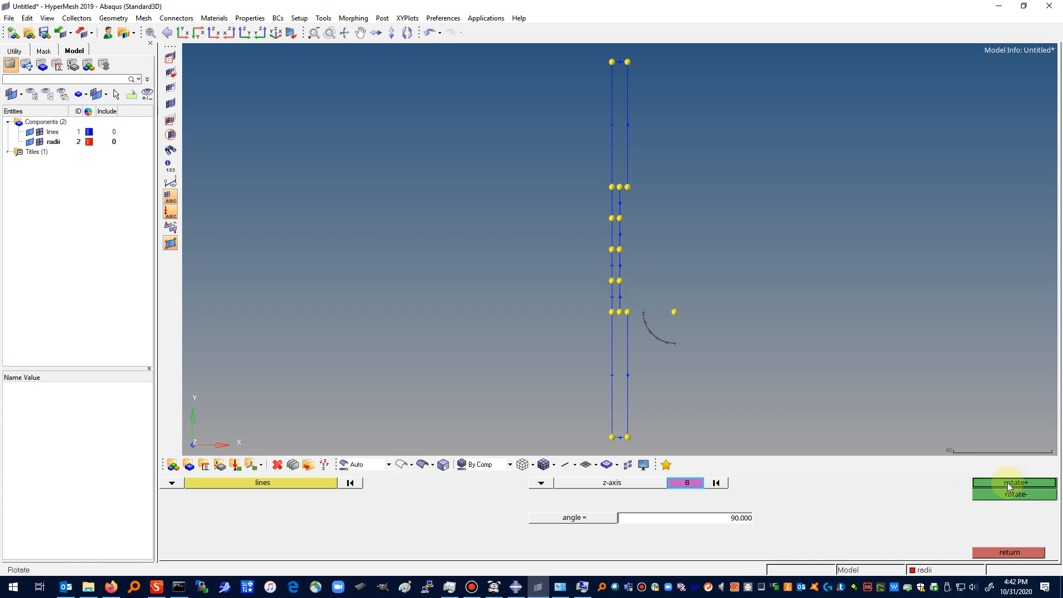
{"action": "left_click", "coordinate": [1012, 553]}
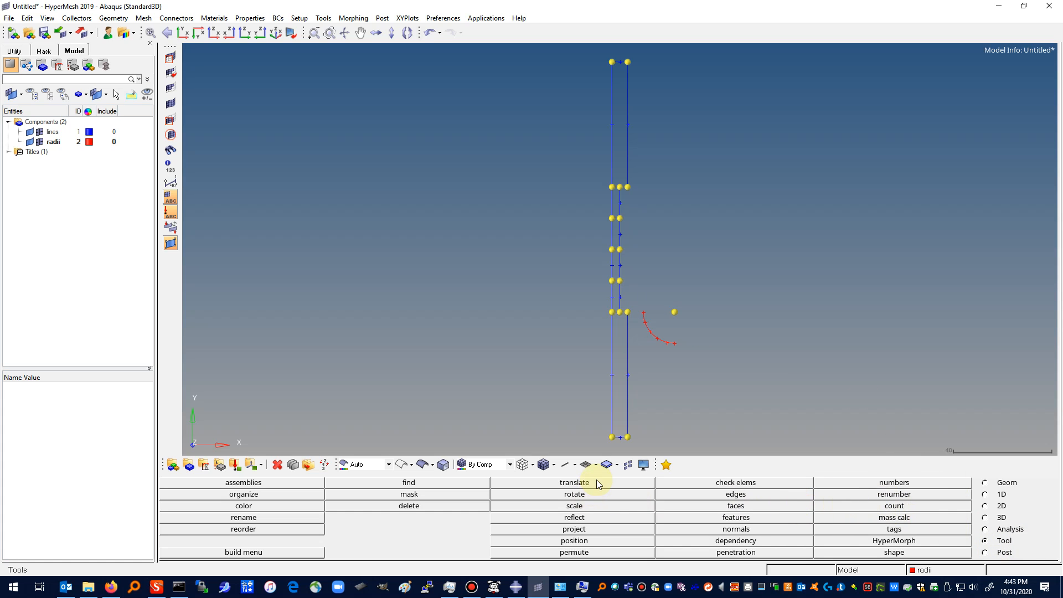
Step: Translate the arc line in the negative x-direction in increments of 6.35 and 3.175 until its upper end meets the (3.175, 50.8) node
{"action": "left_click", "coordinate": [575, 483]}
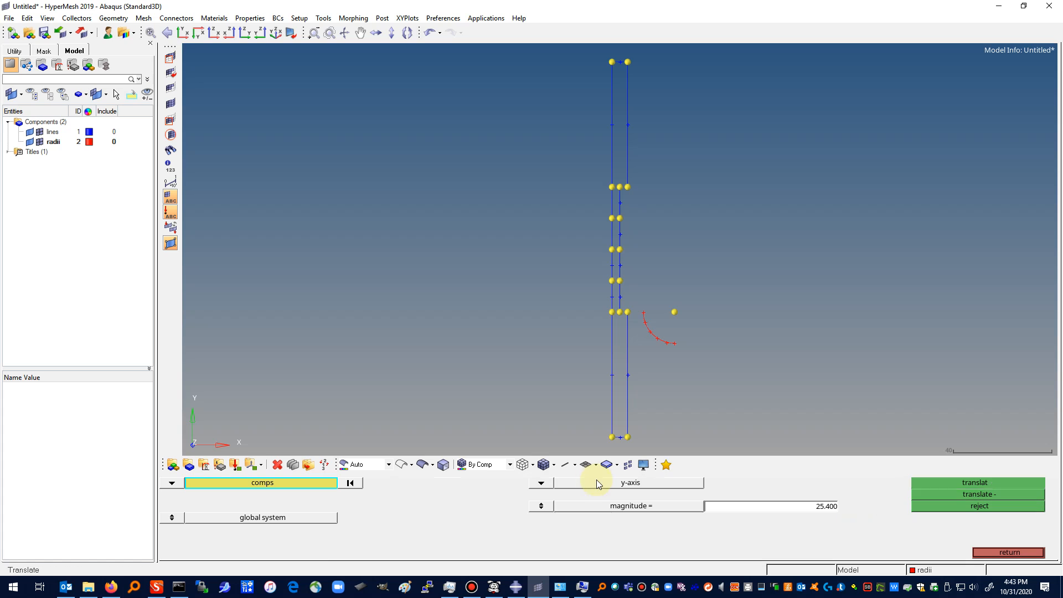
{"action": "left_click", "coordinate": [174, 482]}
{"action": "left_click", "coordinate": [264, 529]}
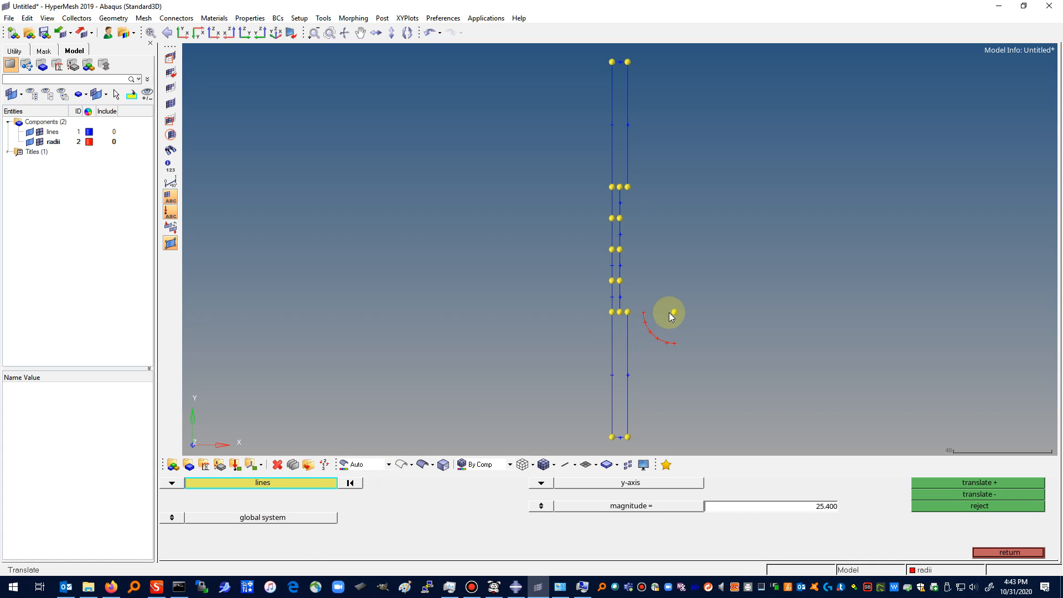
{"action": "left_click", "coordinate": [649, 339]}
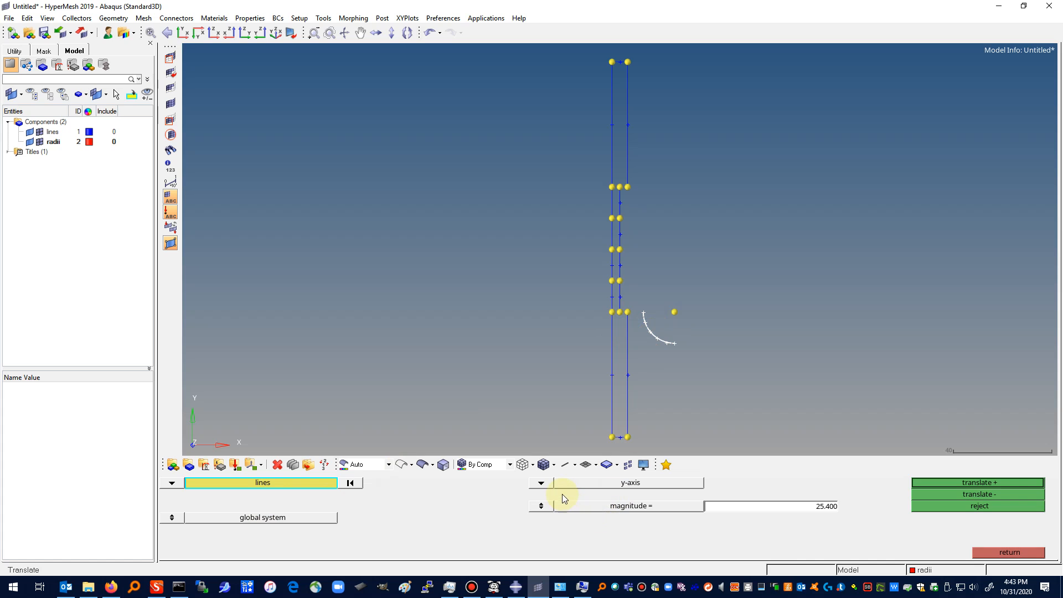
{"action": "left_click", "coordinate": [541, 482]}
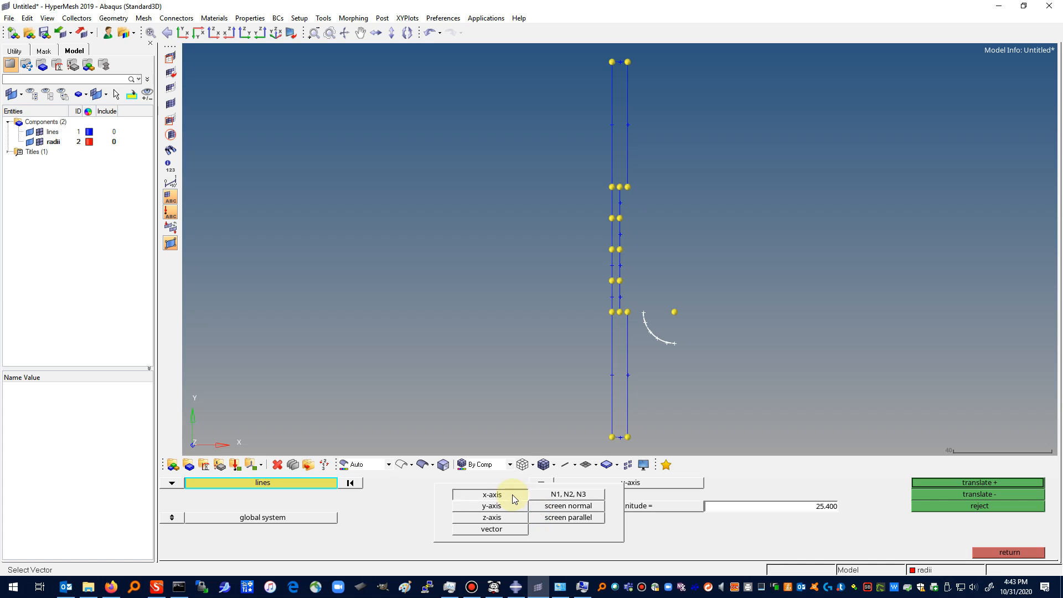
{"action": "left_click", "coordinate": [514, 495]}
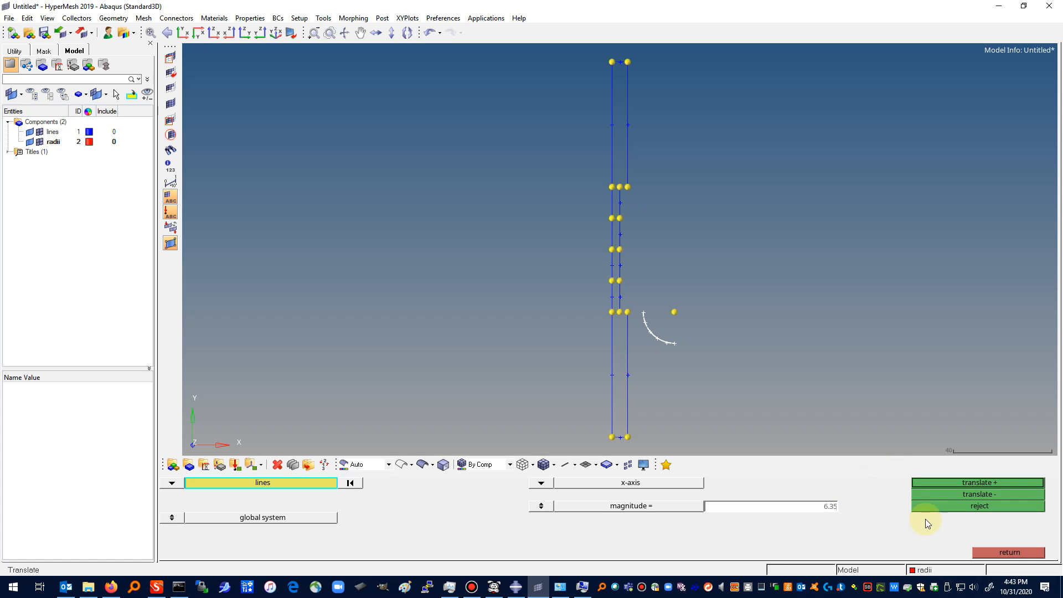
{"action": "left_click", "coordinate": [971, 493]}
{"action": "left_click", "coordinate": [975, 483]}
{"action": "left_click", "coordinate": [948, 494]}
{"action": "left_click", "coordinate": [330, 33]}
{"action": "mouse_move", "coordinate": [636, 326]}
{"action": "left_mouse_down"}
{"action": "mouse_move", "coordinate": [639, 274]}
{"action": "mouse_move", "coordinate": [628, 287]}
{"action": "left_mouse_up"}
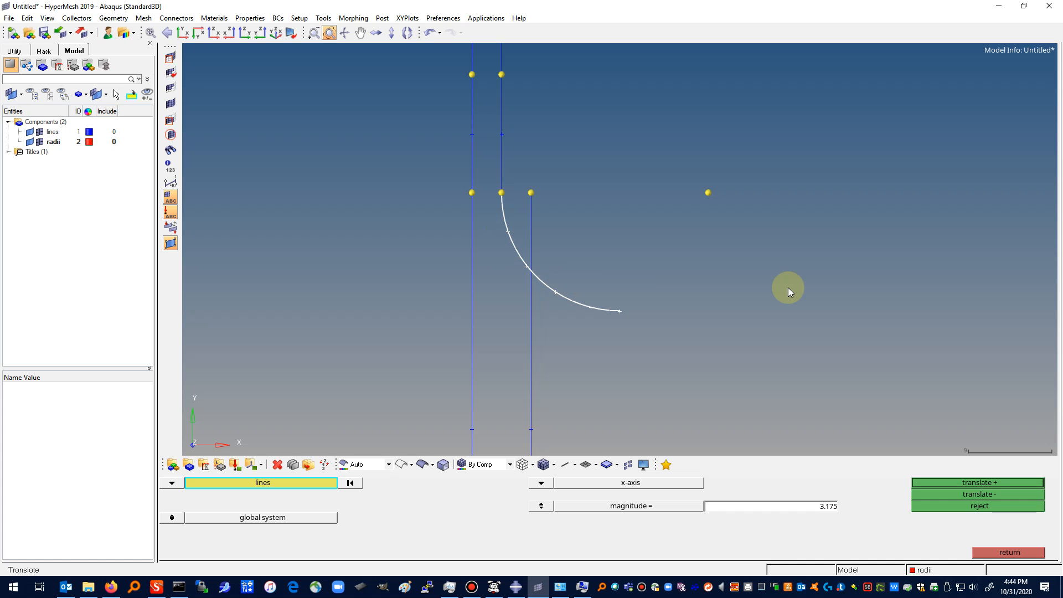
{"action": "left_click", "coordinate": [1011, 553]}
Step: Create another component named rad2
{"action": "right_click", "coordinate": [132, 139]}
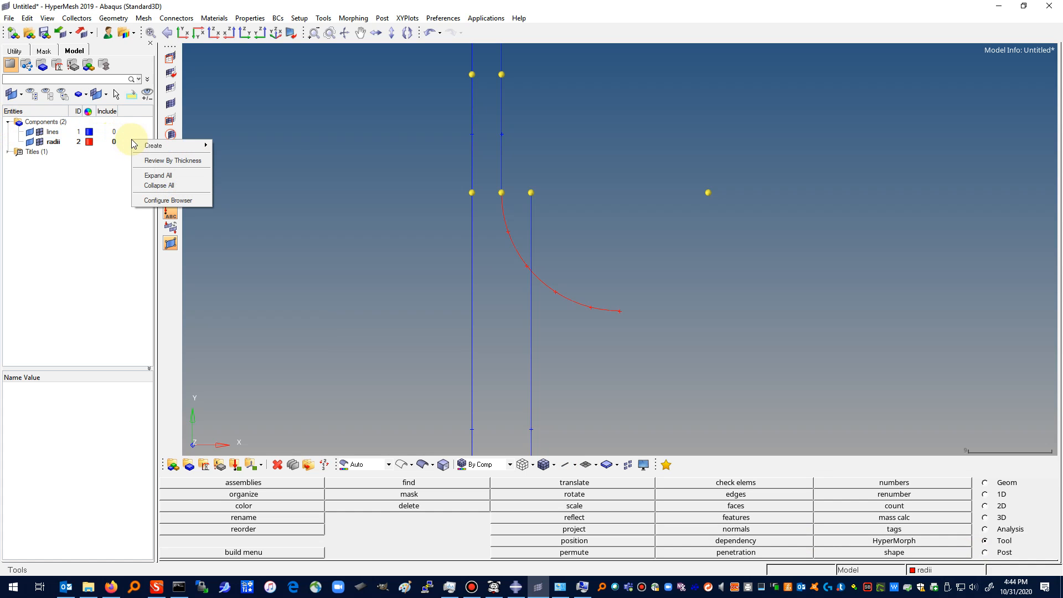
{"action": "mouse_move", "coordinate": [140, 147]}
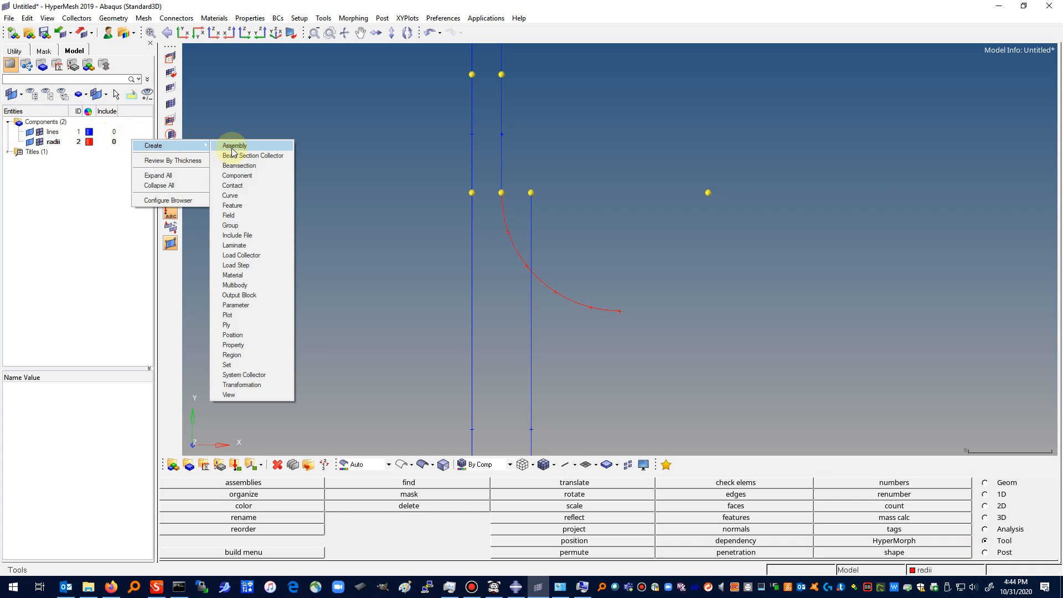
{"action": "left_click", "coordinate": [243, 175]}
{"action": "type", "text": "rad2"}
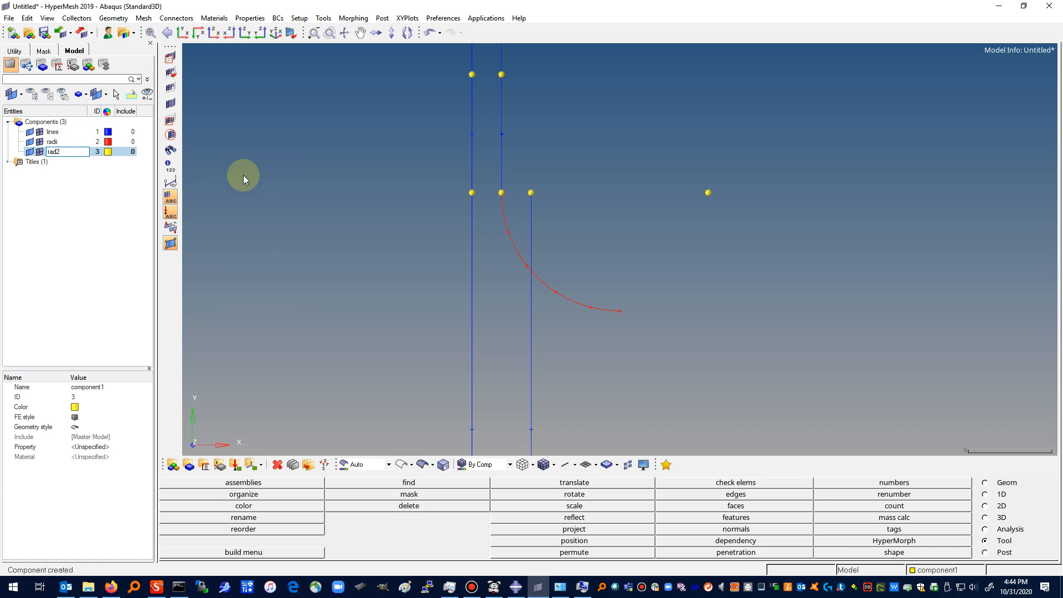
{"action": "key", "text": "Return"}
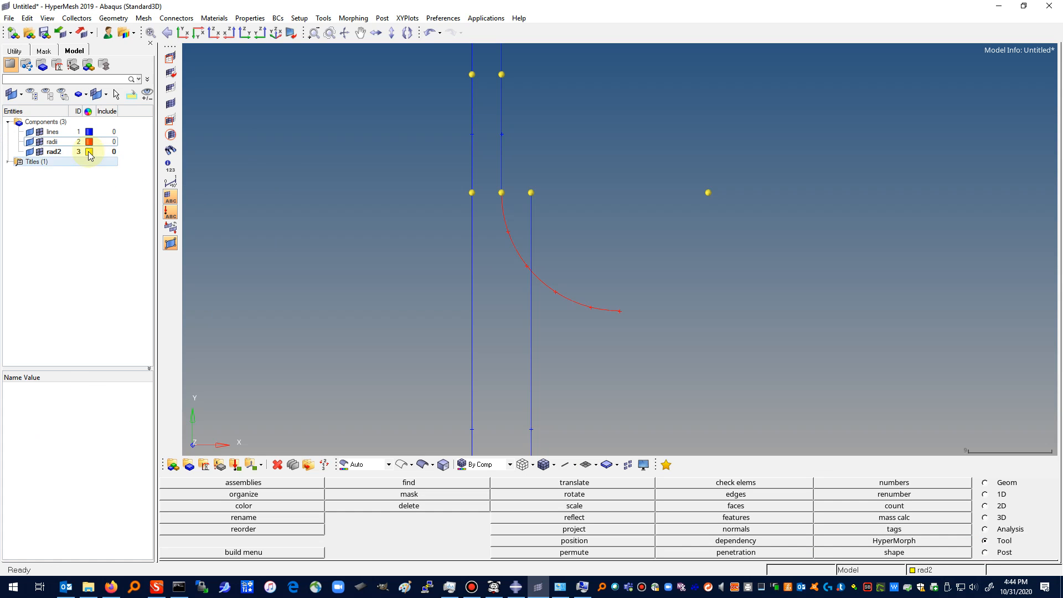
Step: Change the color of the rad2 component to light orange
{"action": "left_click", "coordinate": [107, 152]}
{"action": "left_click", "coordinate": [78, 140]}
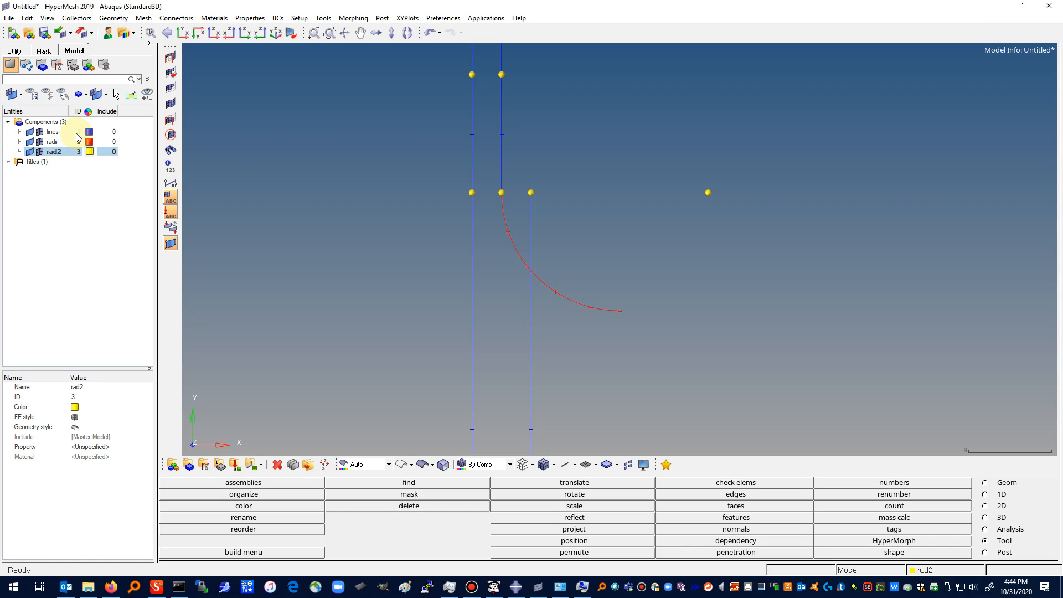
{"action": "left_click", "coordinate": [88, 151]}
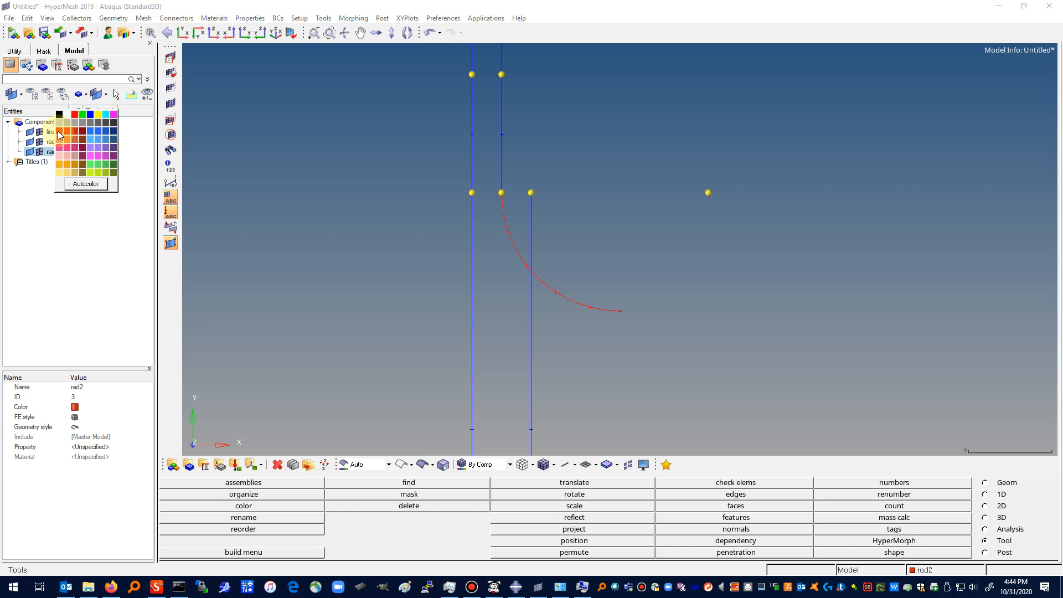
{"action": "left_click", "coordinate": [79, 165]}
{"action": "left_click", "coordinate": [80, 205]}
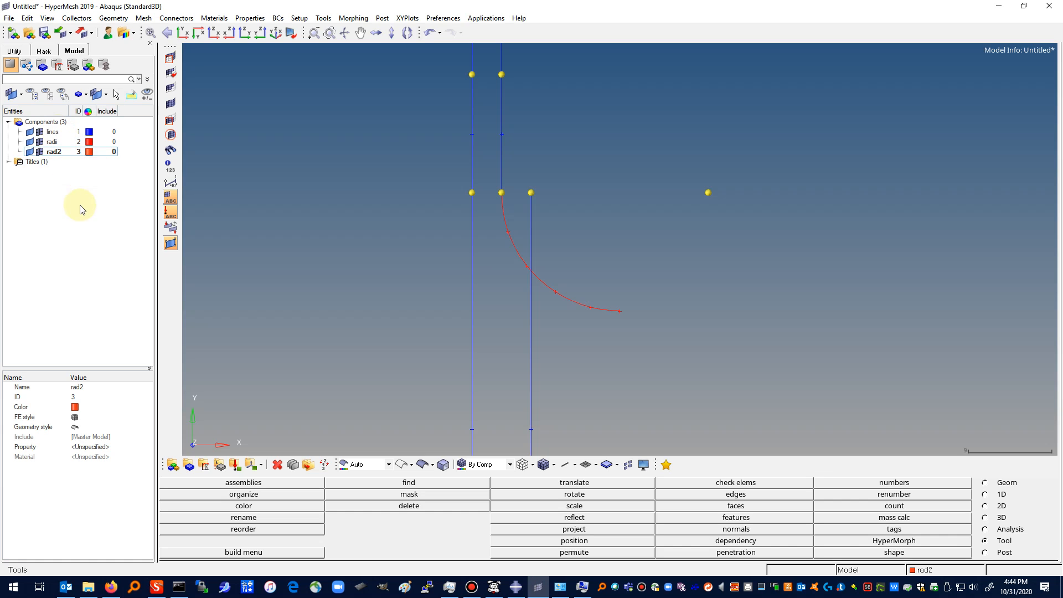
{"action": "left_click", "coordinate": [85, 152]}
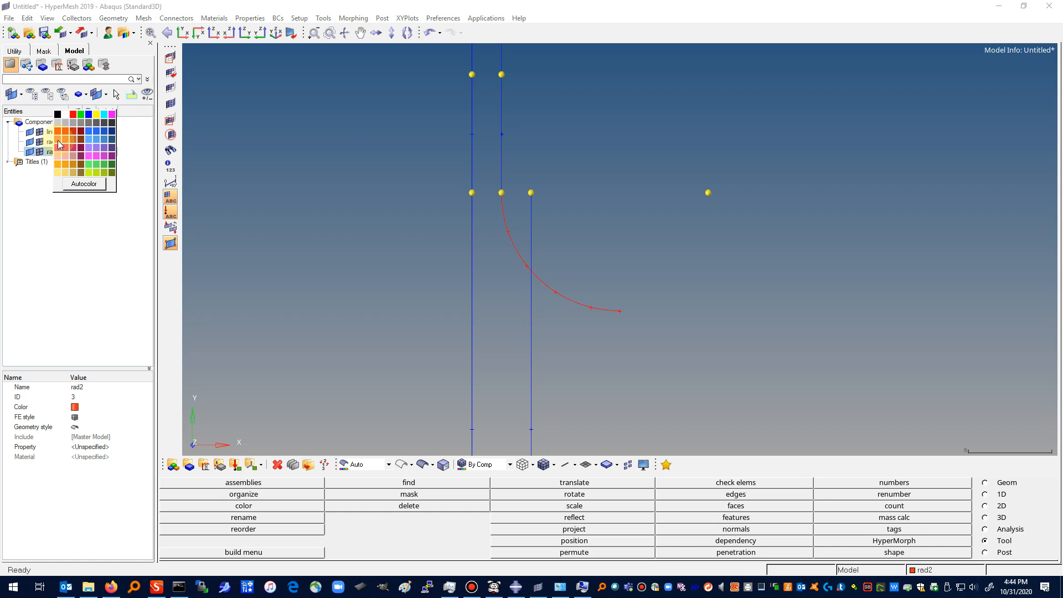
{"action": "left_click", "coordinate": [58, 141]}
{"action": "left_click", "coordinate": [86, 190]}
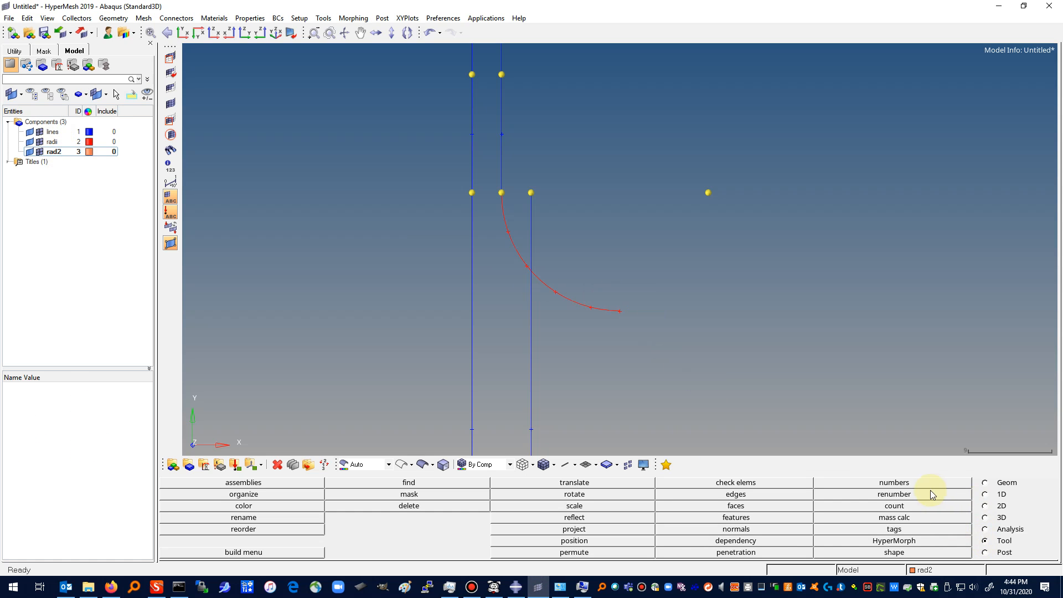
Step: Copy the transition arc line into the rad2 component with the Organize tool
{"action": "left_click", "coordinate": [264, 495]}
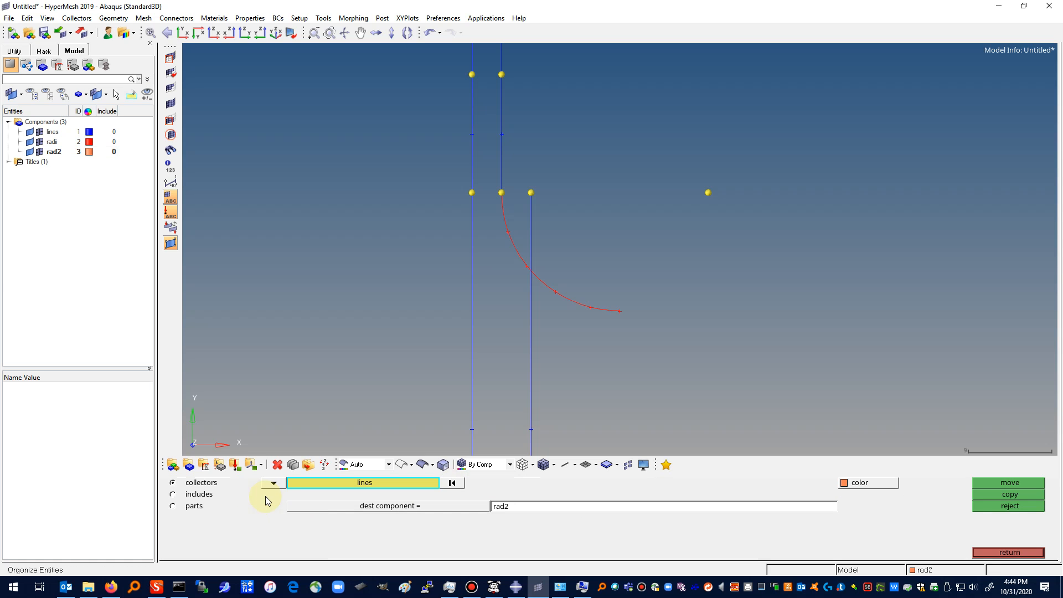
{"action": "left_click", "coordinate": [336, 483]}
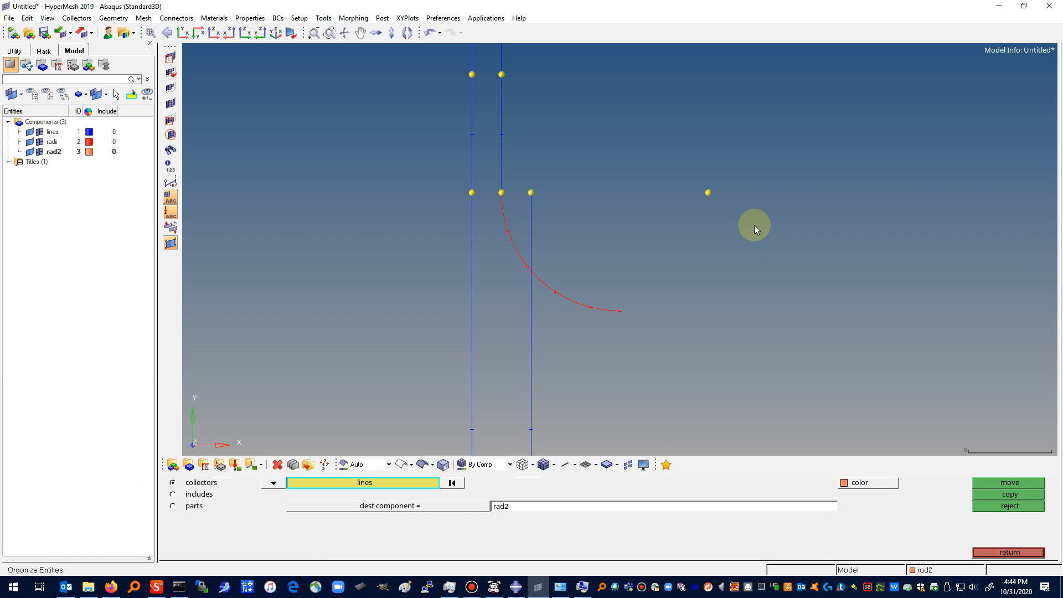
{"action": "left_click", "coordinate": [576, 292]}
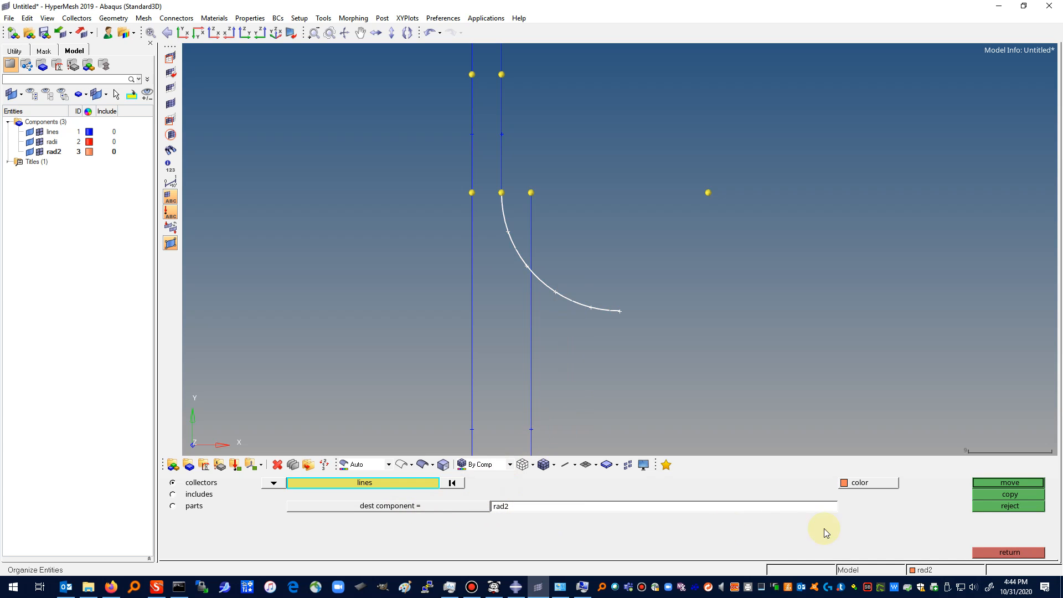
{"action": "left_click", "coordinate": [993, 494]}
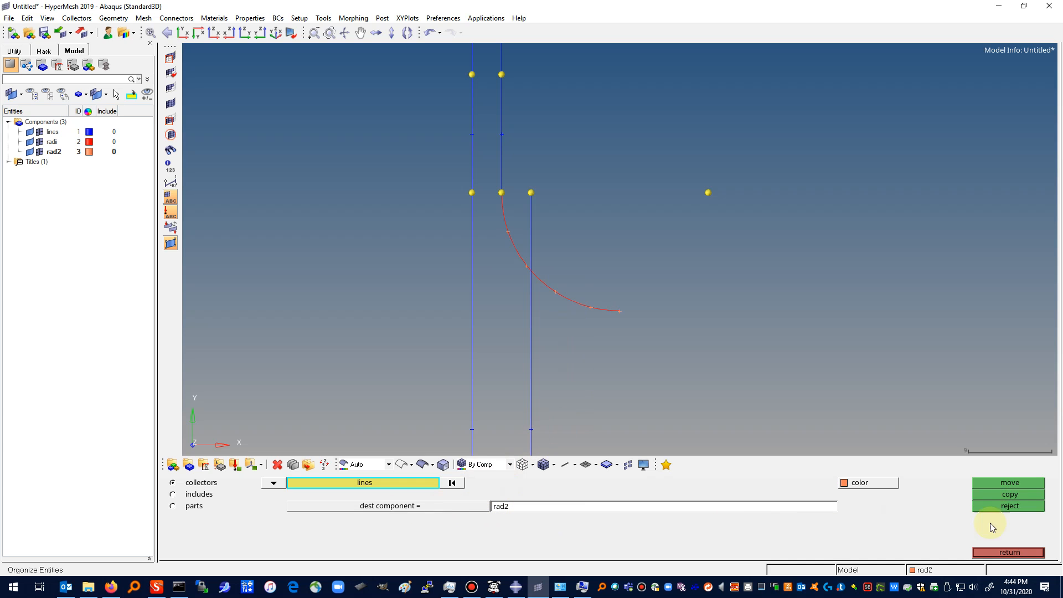
{"action": "left_click", "coordinate": [1016, 552]}
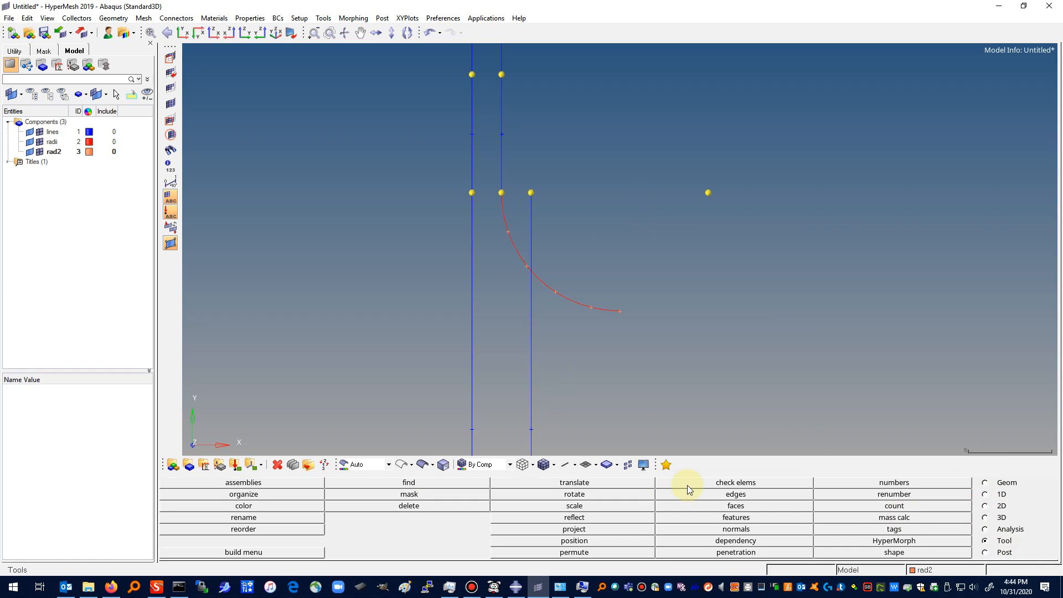
Step: Hide the geometry of the radii component so that only the rad2 copy of the arc is displayed
{"action": "left_click", "coordinate": [603, 485]}
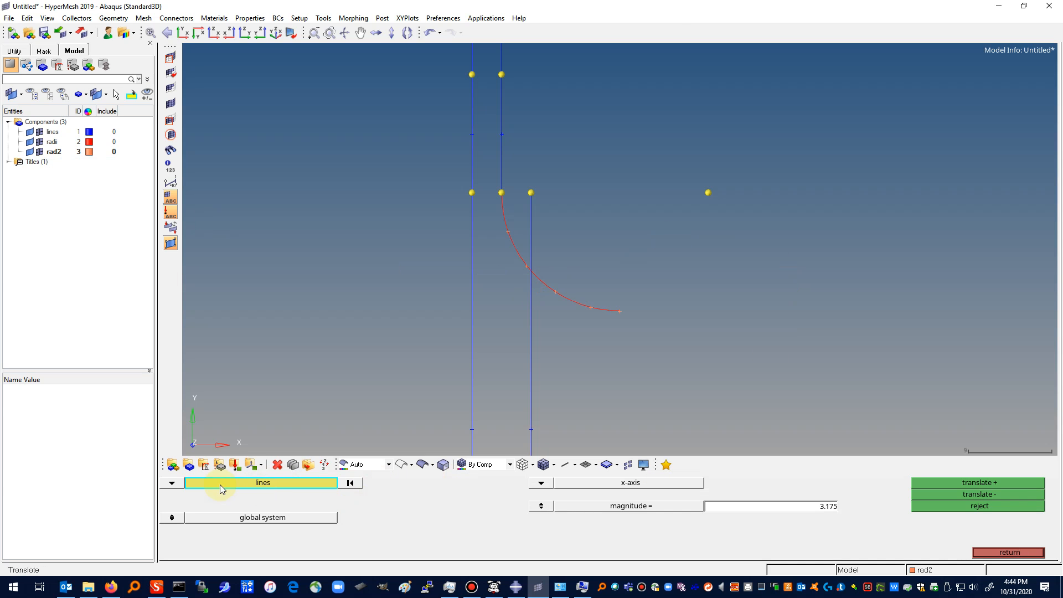
{"action": "left_click", "coordinate": [89, 145]}
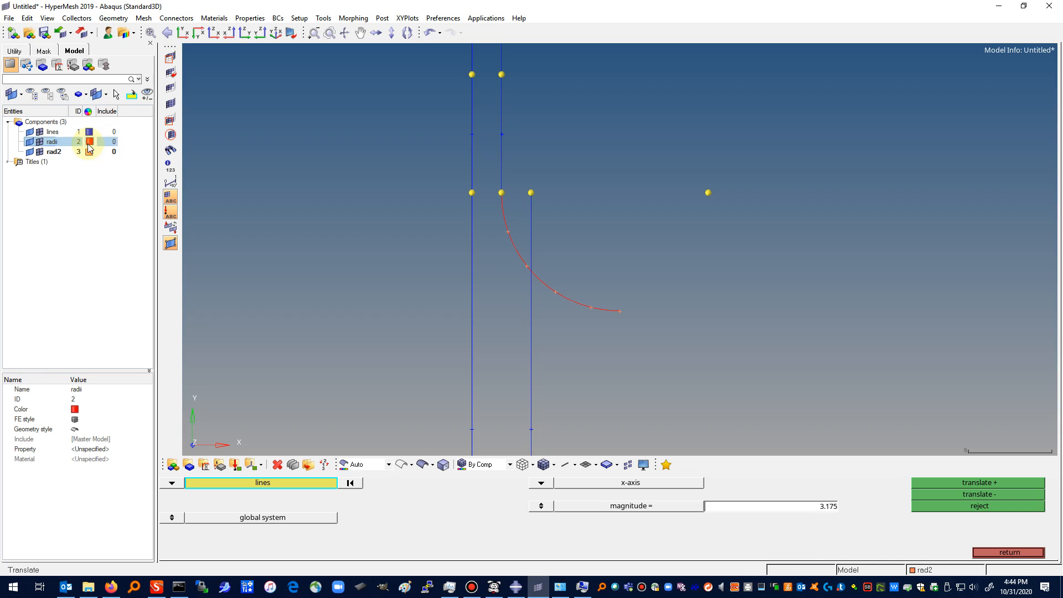
{"action": "left_click", "coordinate": [48, 259]}
{"action": "left_click", "coordinate": [52, 142]}
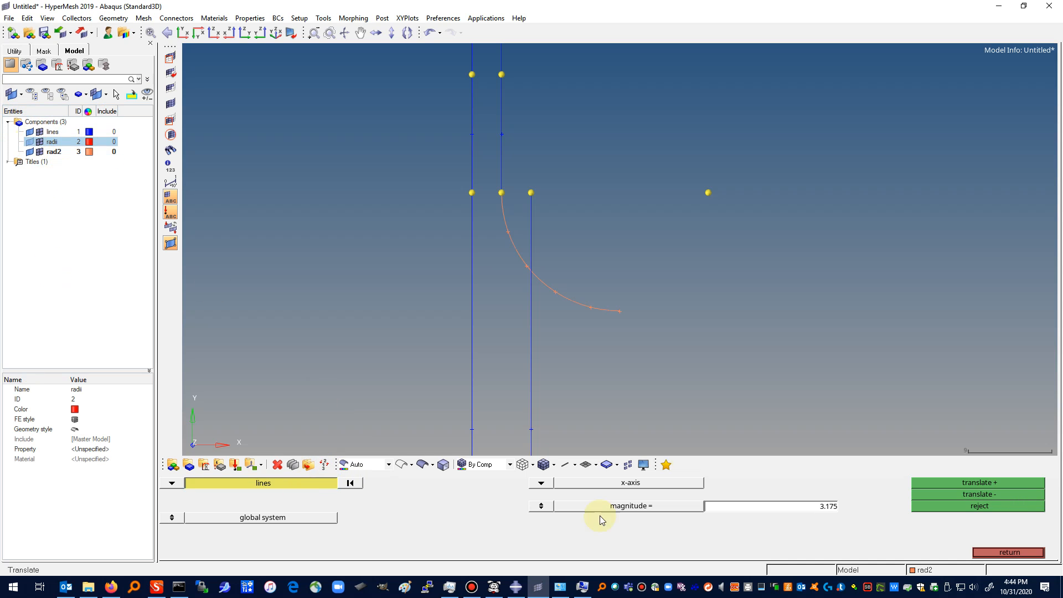
Step: Translate the rad2 arc in the positive y-direction in increments of 6.35 until its upper end meets the middle node below the upper grip section
{"action": "left_click", "coordinate": [592, 308]}
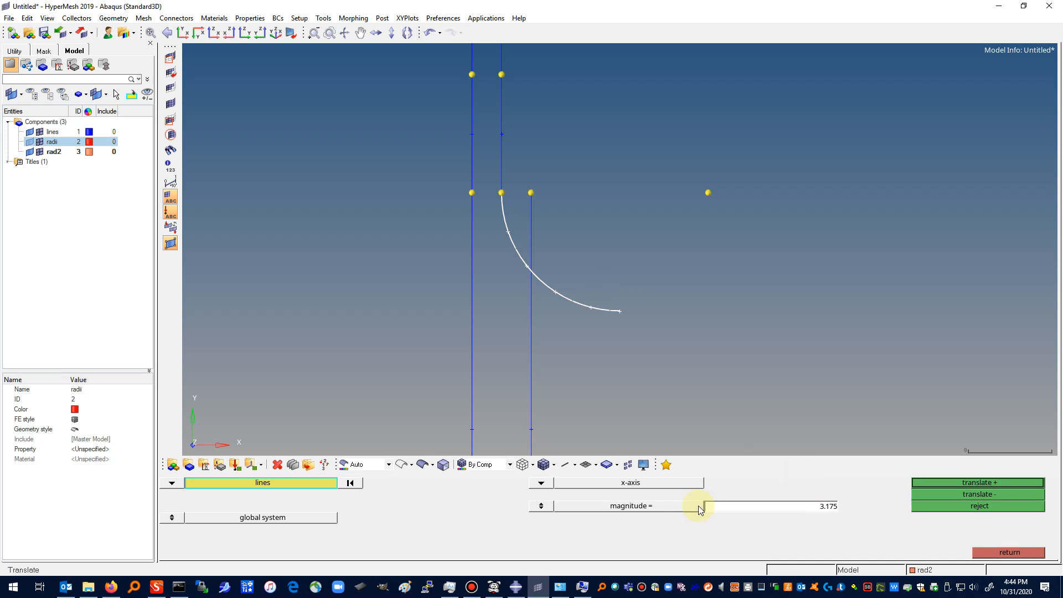
{"action": "left_click", "coordinate": [542, 483]}
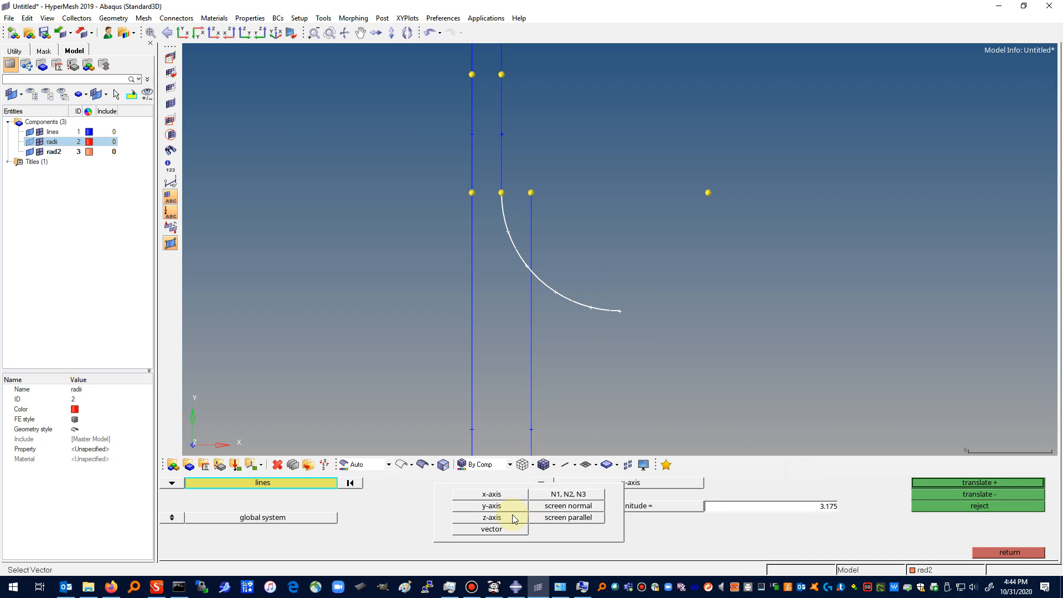
{"action": "left_click", "coordinate": [503, 504]}
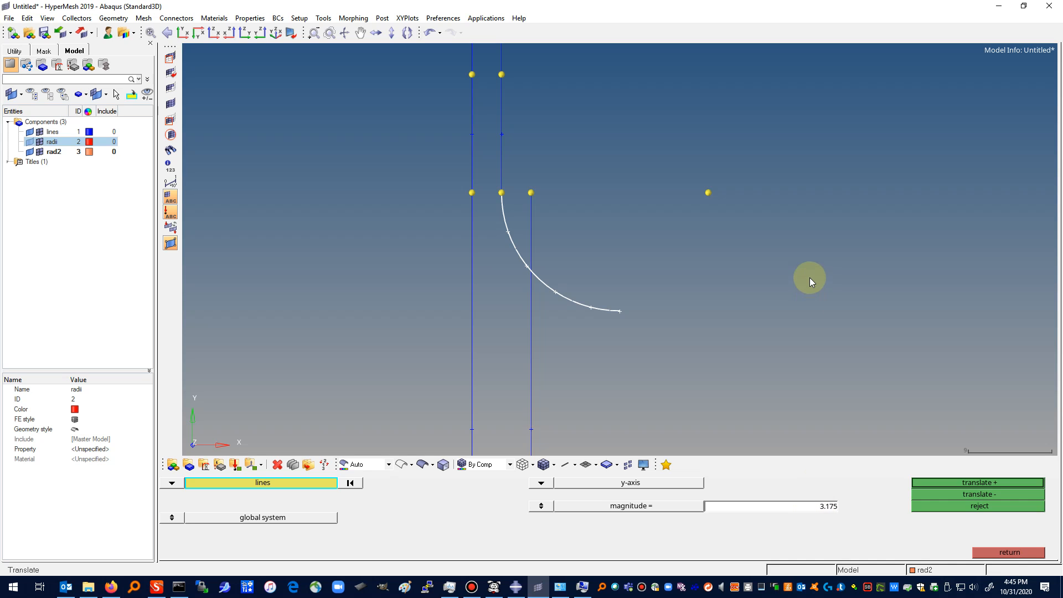
{"action": "double_click", "coordinate": [825, 508]}
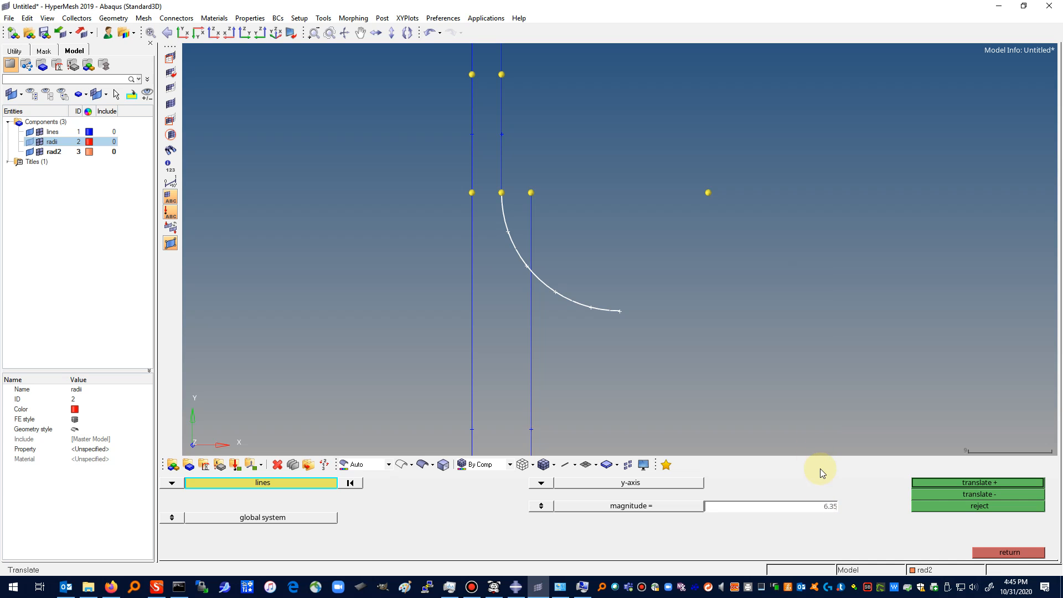
{"action": "left_click", "coordinate": [182, 32]}
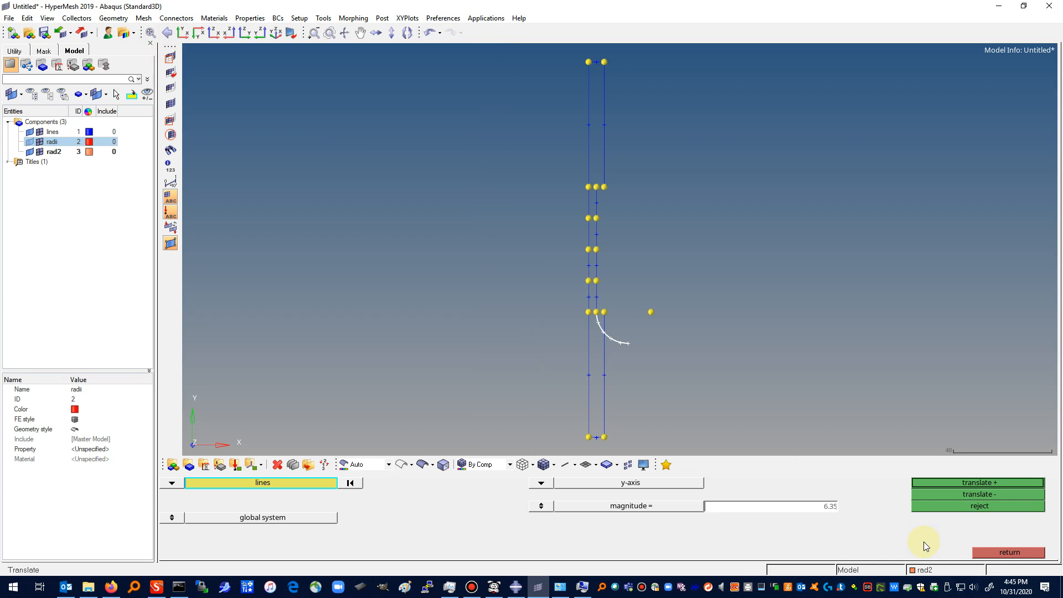
{"action": "left_click", "coordinate": [984, 483]}
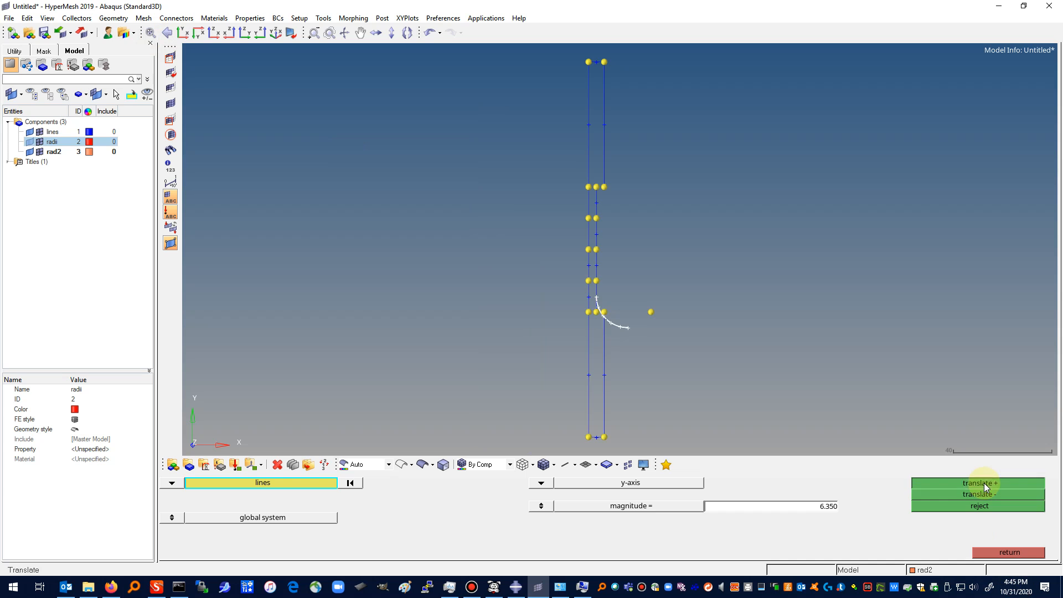
{"action": "left_click", "coordinate": [985, 483]}
{"action": "left_click", "coordinate": [985, 483]}
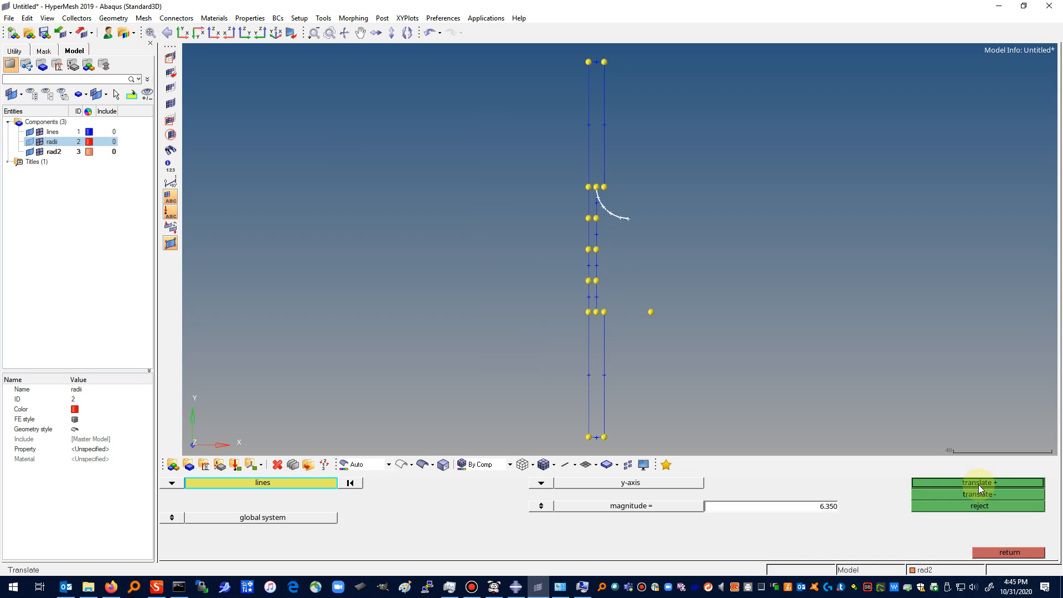
{"action": "left_click", "coordinate": [1009, 553]}
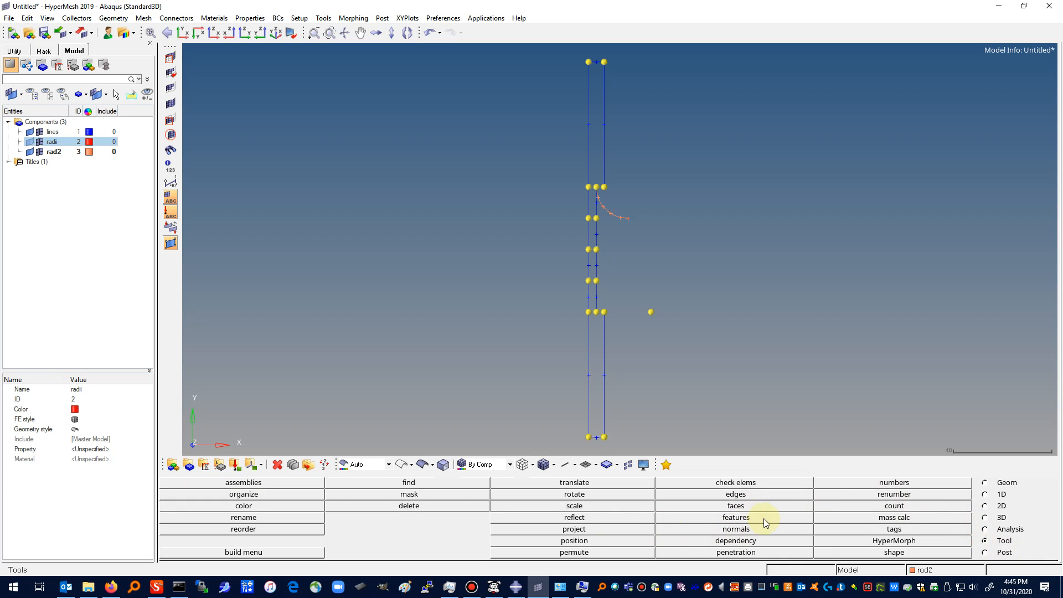
Step: Reflect the rad2 arc along the y-axis with the node at its upper end as base, after trying the x-axis and reversing it
{"action": "left_click", "coordinate": [576, 521]}
{"action": "left_click", "coordinate": [605, 209]}
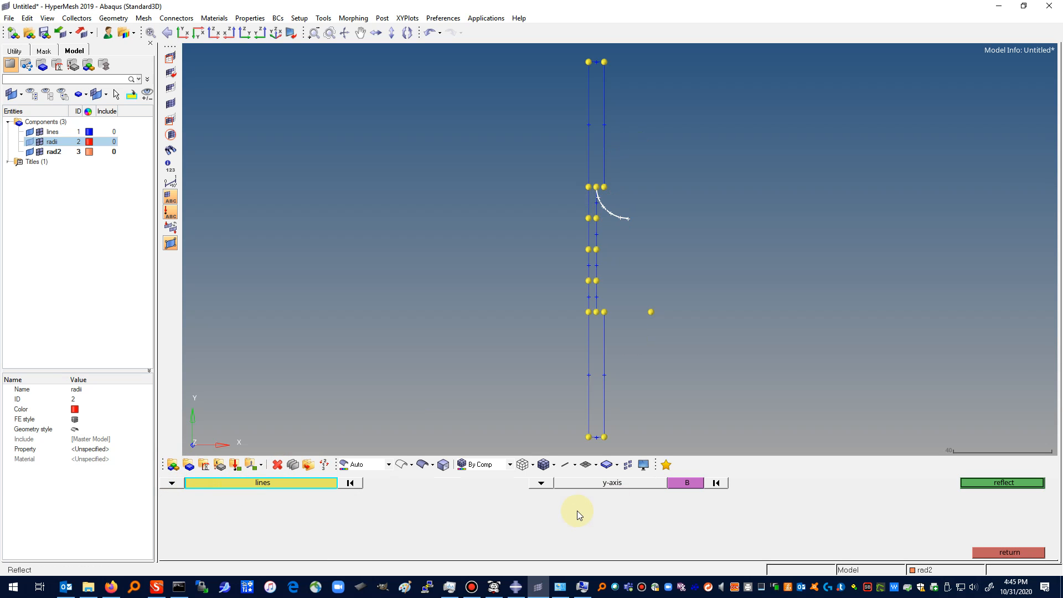
{"action": "left_click", "coordinate": [542, 484]}
{"action": "left_click", "coordinate": [493, 495]}
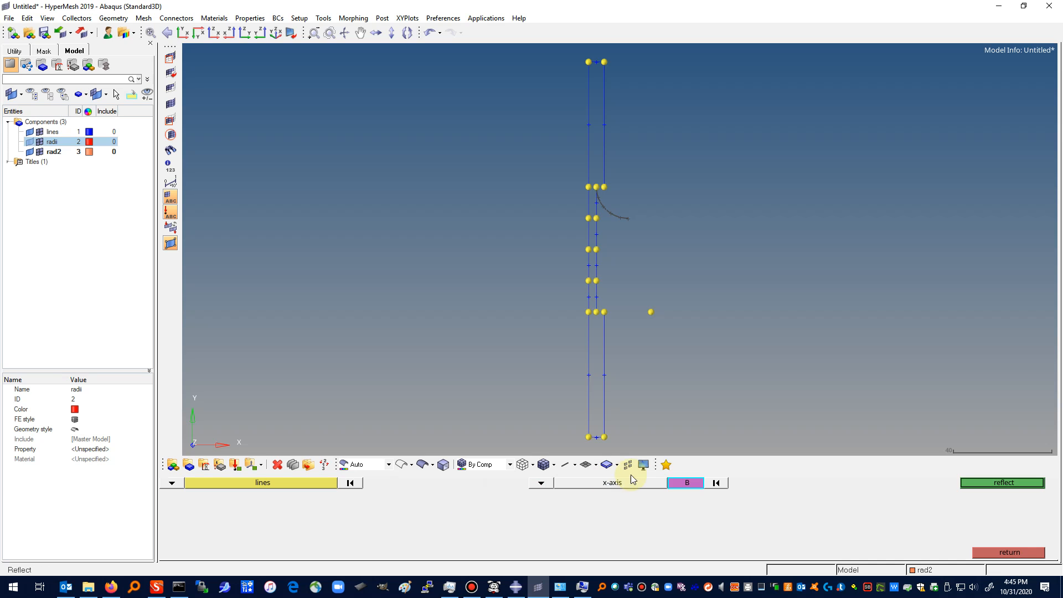
{"action": "left_click", "coordinate": [596, 187]}
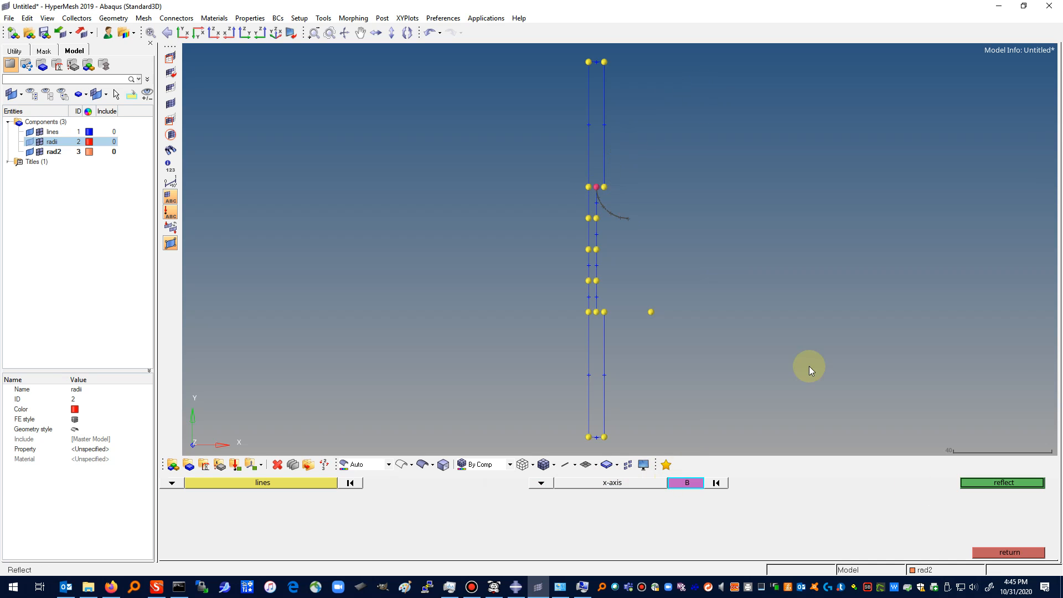
{"action": "left_click", "coordinate": [1011, 485]}
{"action": "left_click", "coordinate": [1011, 484]}
{"action": "left_click", "coordinate": [542, 486]}
{"action": "left_click", "coordinate": [498, 506]}
{"action": "left_click", "coordinate": [1001, 483]}
{"action": "left_click", "coordinate": [1006, 550]}
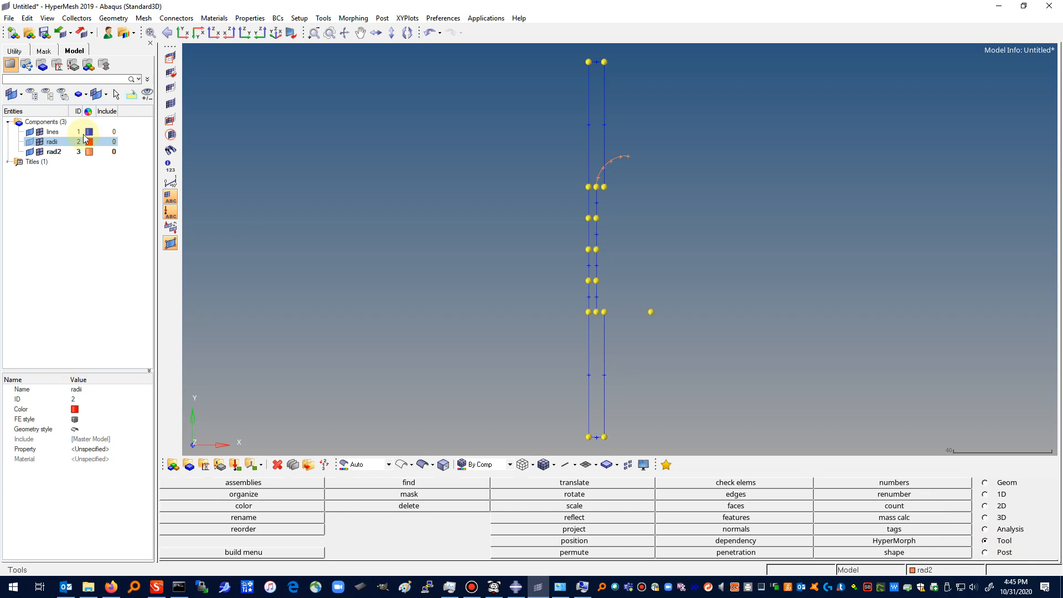
Step: Redisplay the geometry of the radii component and save the model as s1 in the temp folder
{"action": "left_click", "coordinate": [31, 142]}
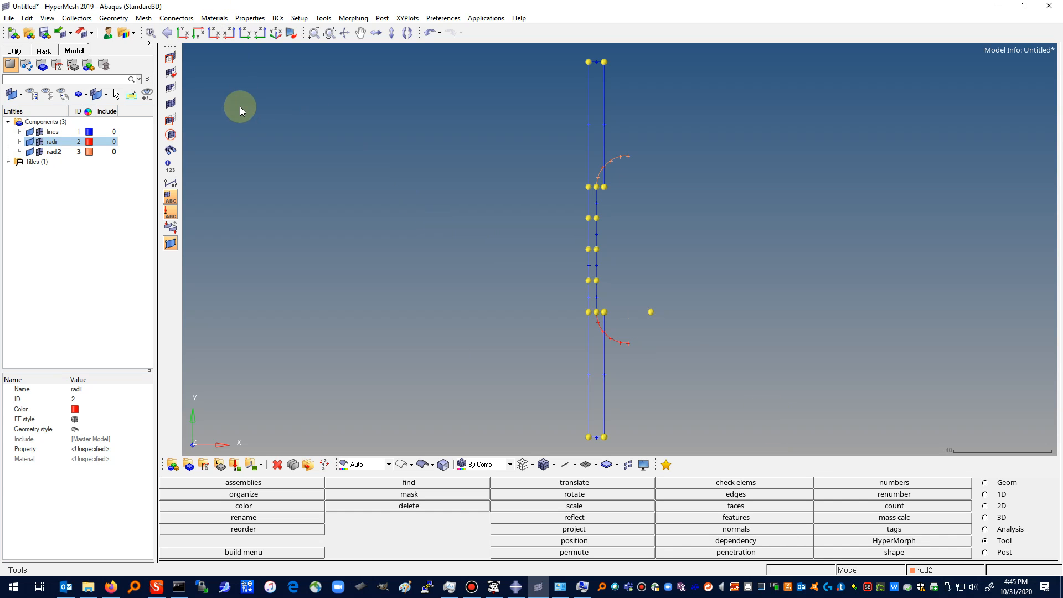
{"action": "left_click", "coordinate": [9, 18]}
{"action": "left_click", "coordinate": [25, 79]}
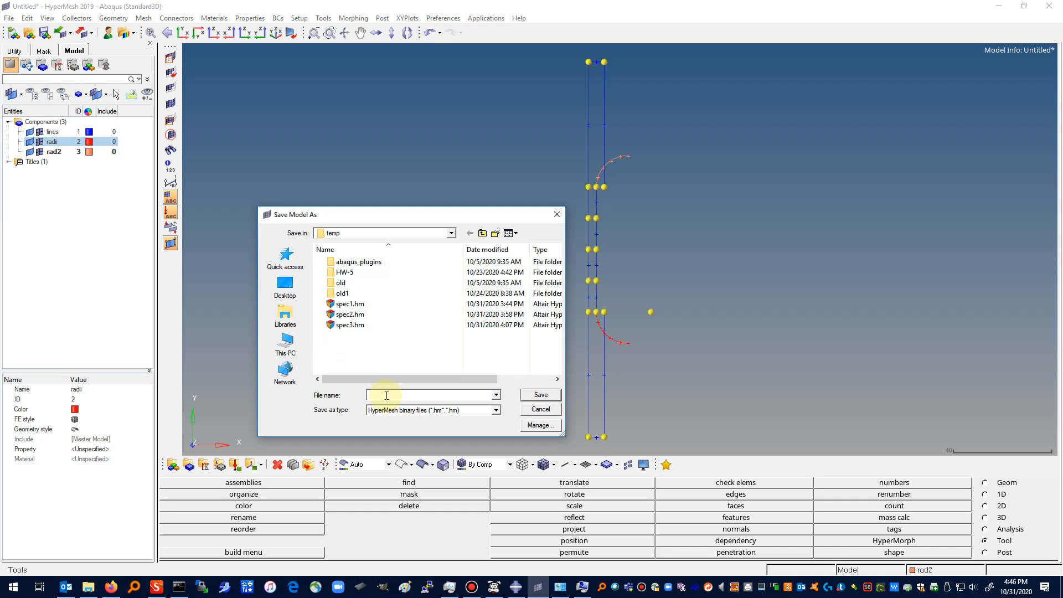
{"action": "type", "text": "s1"}
{"action": "left_click", "coordinate": [541, 396]}
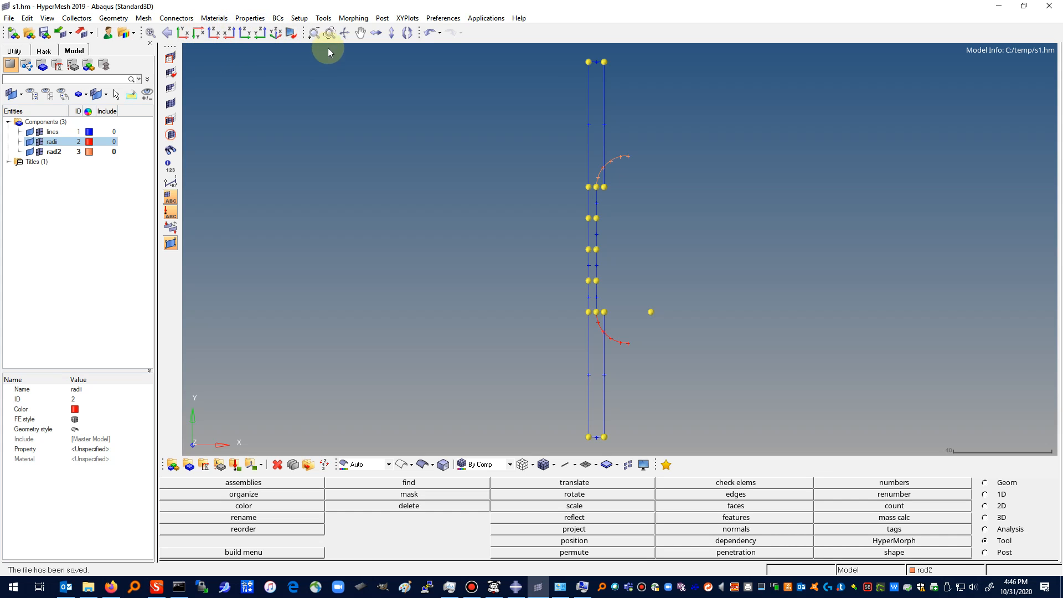
Step: Split the lower radii arc at the outer vertical line of the lower grip section, using that line as the cut line
{"action": "left_click", "coordinate": [329, 34]}
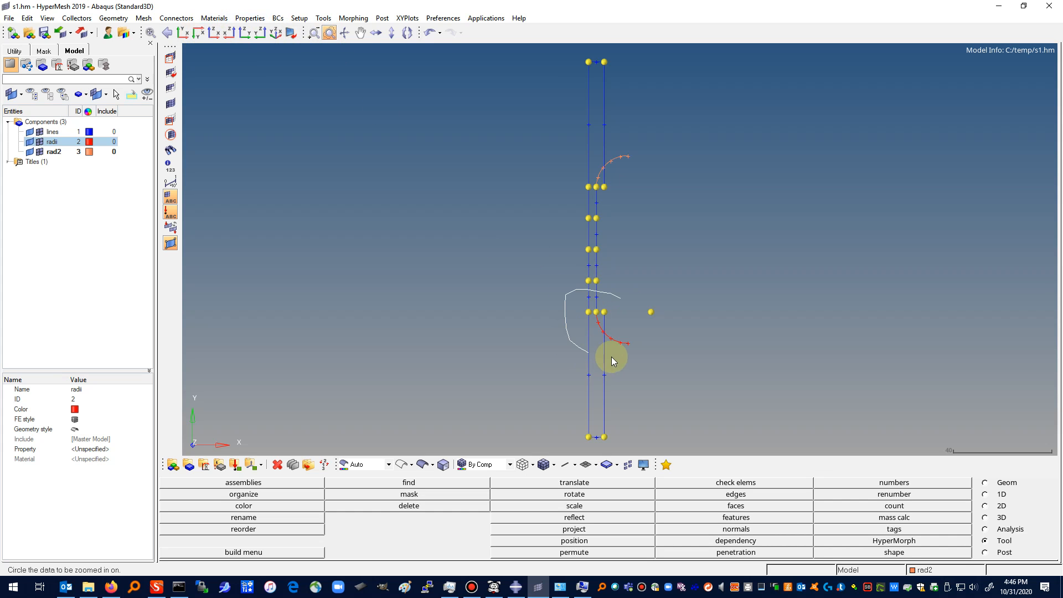
{"action": "left_click_drag", "start_coordinate": [613, 279], "coordinate": [614, 280]}
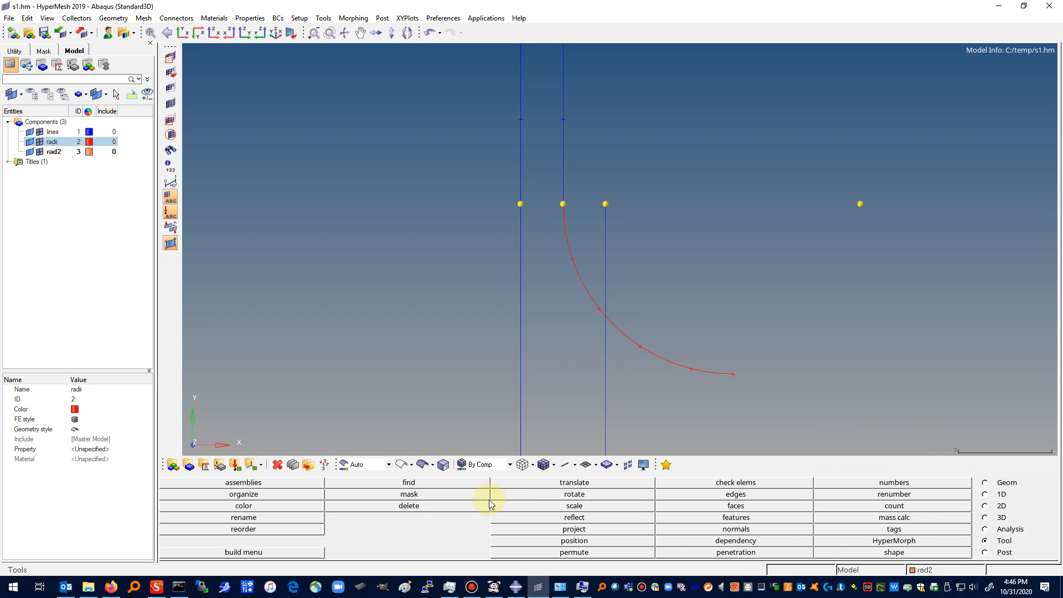
{"action": "left_click", "coordinate": [992, 483]}
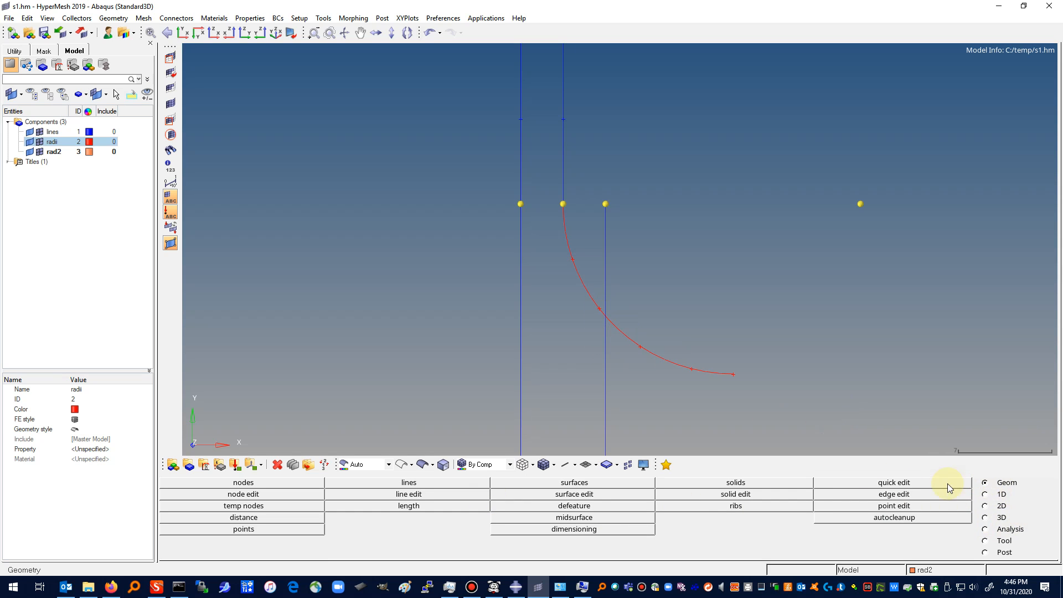
{"action": "left_click", "coordinate": [440, 498]}
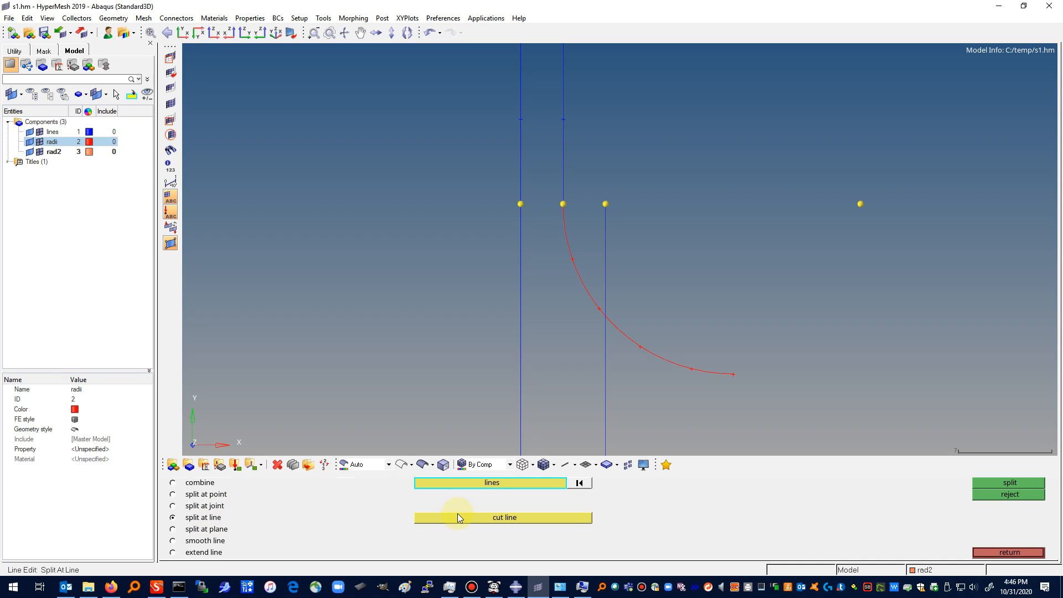
{"action": "left_click", "coordinate": [492, 484]}
{"action": "left_click", "coordinate": [583, 280]}
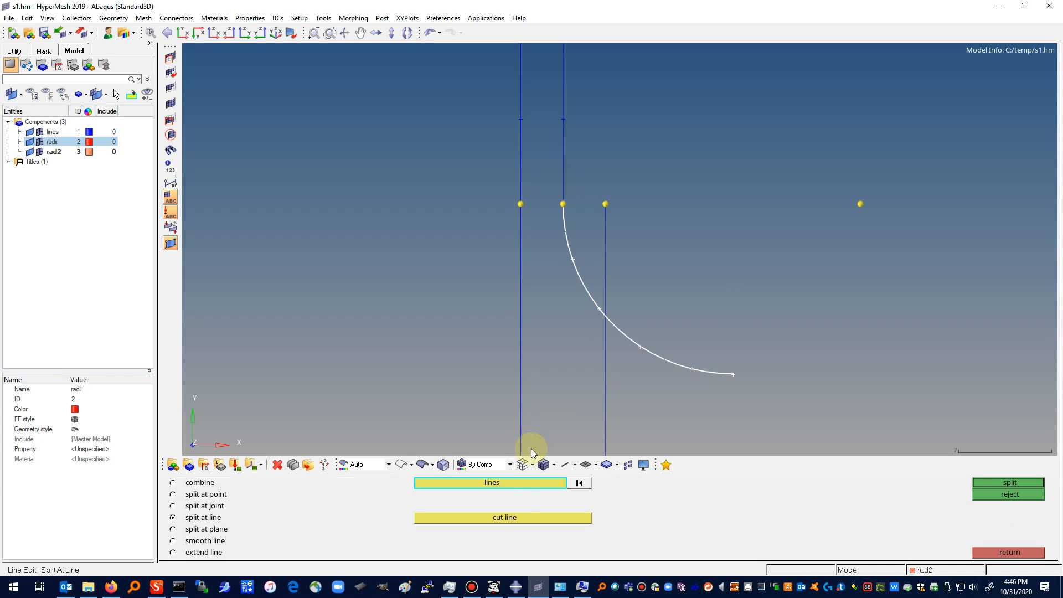
{"action": "left_click", "coordinate": [500, 520]}
{"action": "left_click", "coordinate": [605, 262]}
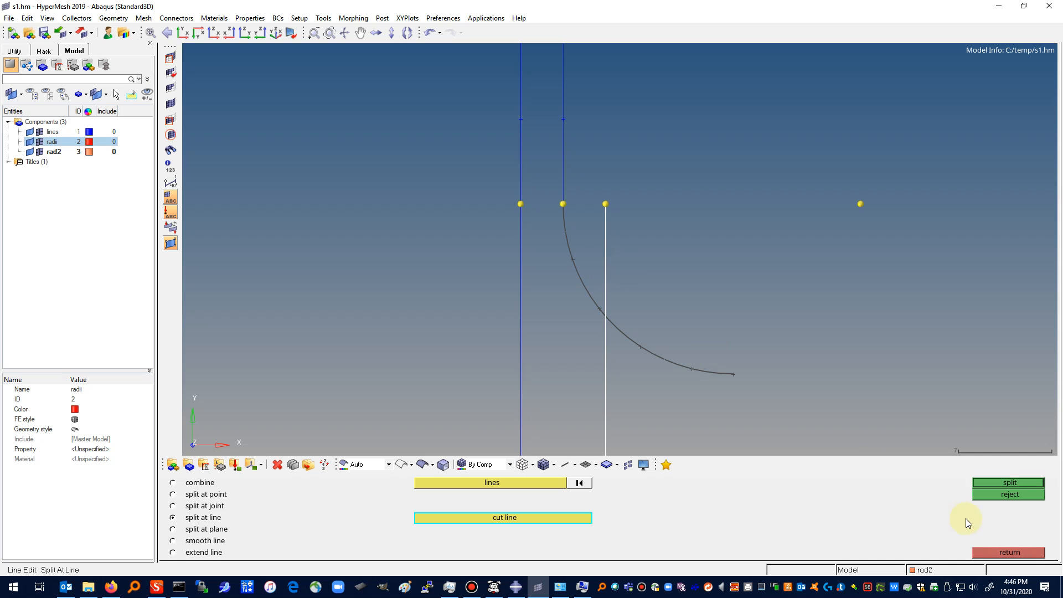
{"action": "left_click", "coordinate": [998, 483]}
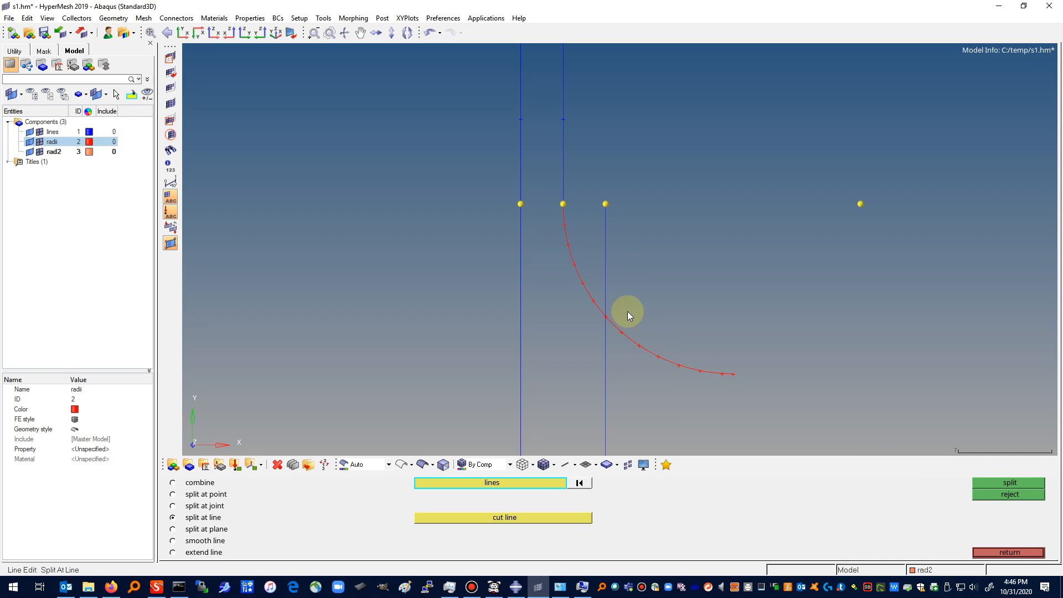
Step: Split the outer vertical line of the lower grip section where it crosses the radii arc, using the arc's inner segment as the cut
{"action": "left_click", "coordinate": [605, 281]}
{"action": "left_click", "coordinate": [589, 289]}
{"action": "left_click", "coordinate": [457, 486]}
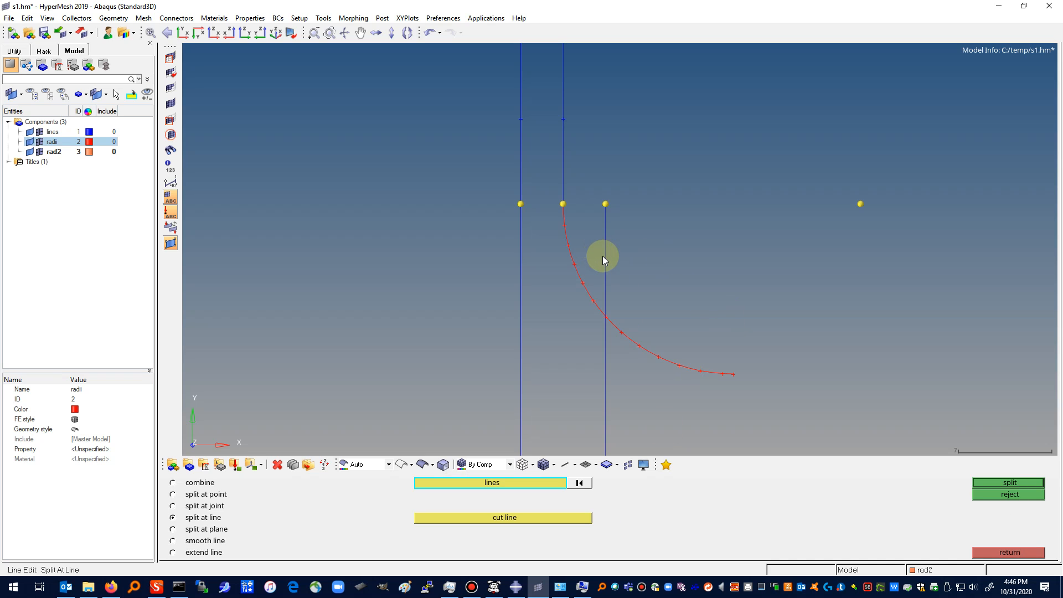
{"action": "left_click", "coordinate": [494, 520]}
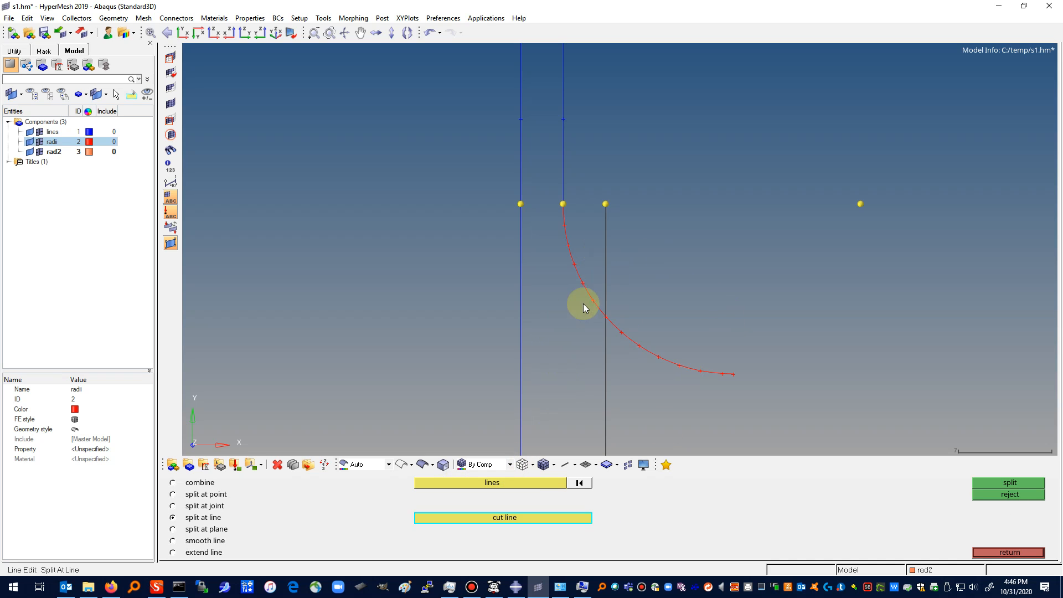
{"action": "left_click", "coordinate": [584, 291]}
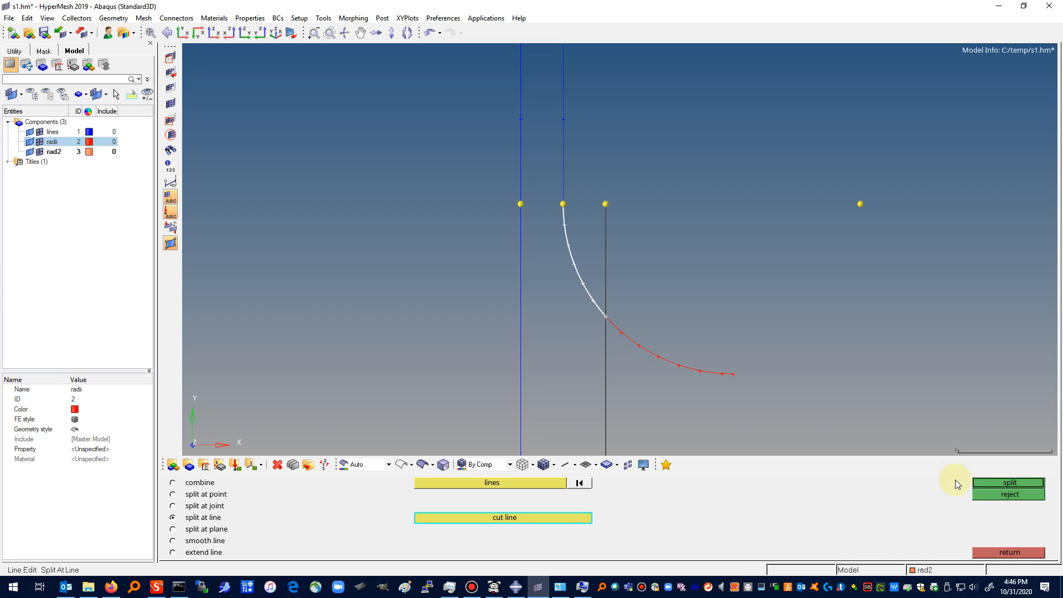
{"action": "left_click", "coordinate": [991, 483]}
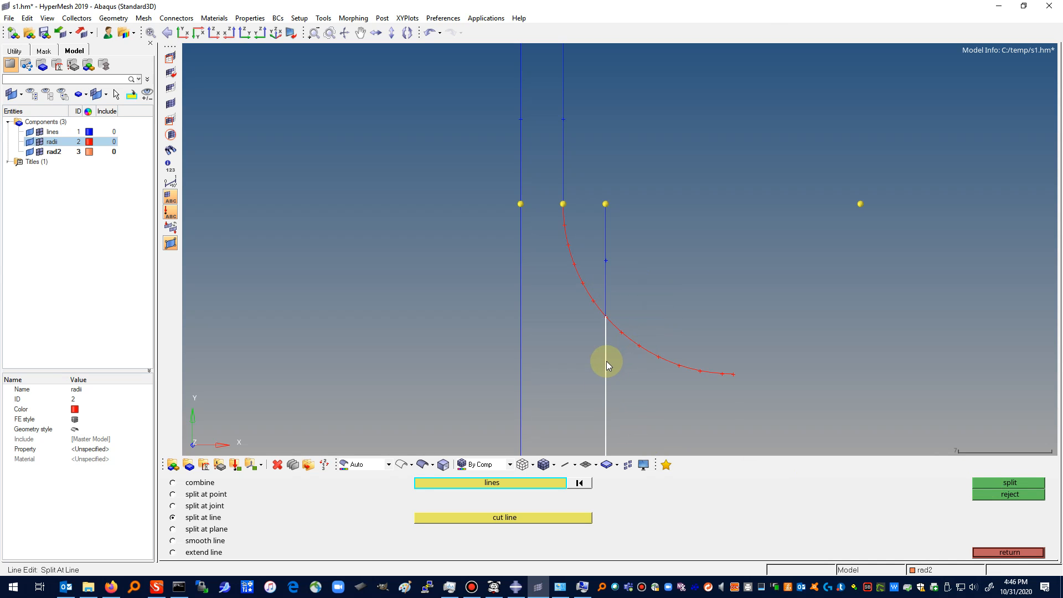
Step: Split the upper rad2 arc at the outer vertical line of the upper grip section, using that line as the cut line
{"action": "left_click", "coordinate": [183, 34]}
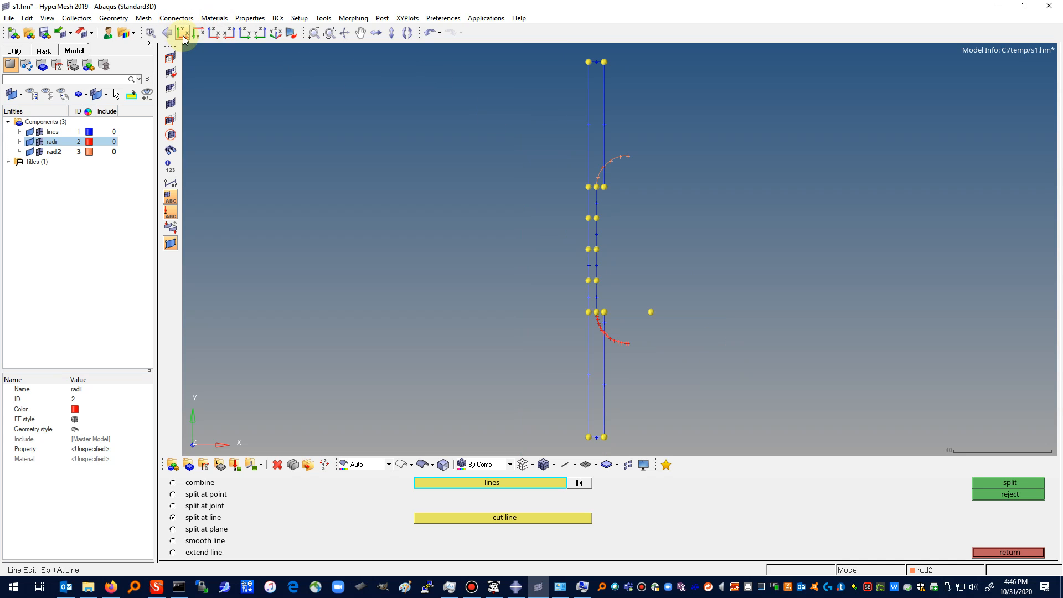
{"action": "left_click", "coordinate": [330, 33]}
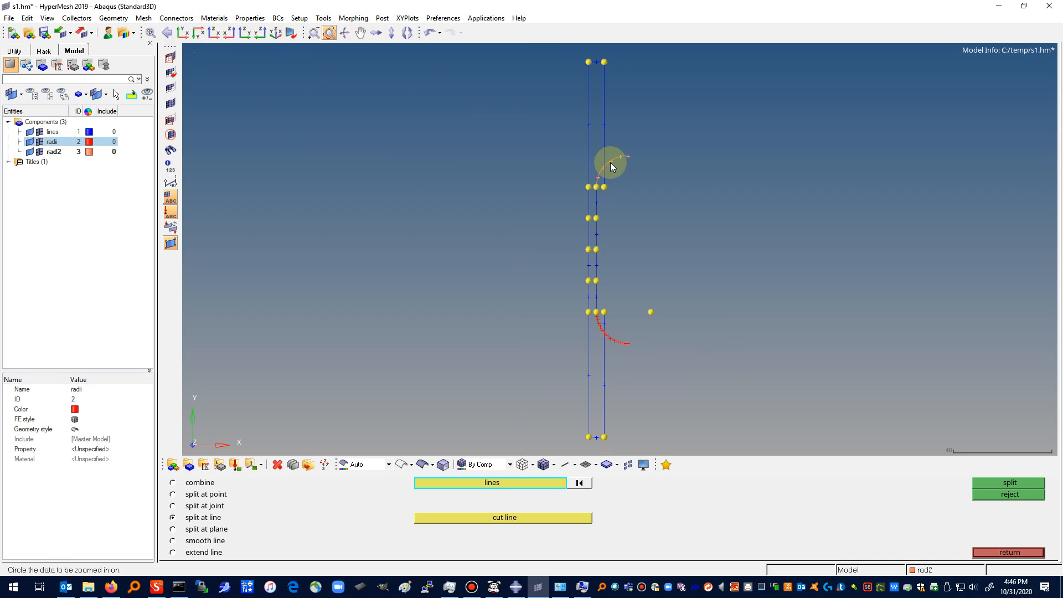
{"action": "mouse_move", "coordinate": [620, 145]}
{"action": "left_mouse_down"}
{"action": "mouse_move", "coordinate": [580, 146]}
{"action": "mouse_move", "coordinate": [638, 135]}
{"action": "mouse_move", "coordinate": [623, 134]}
{"action": "left_mouse_up"}
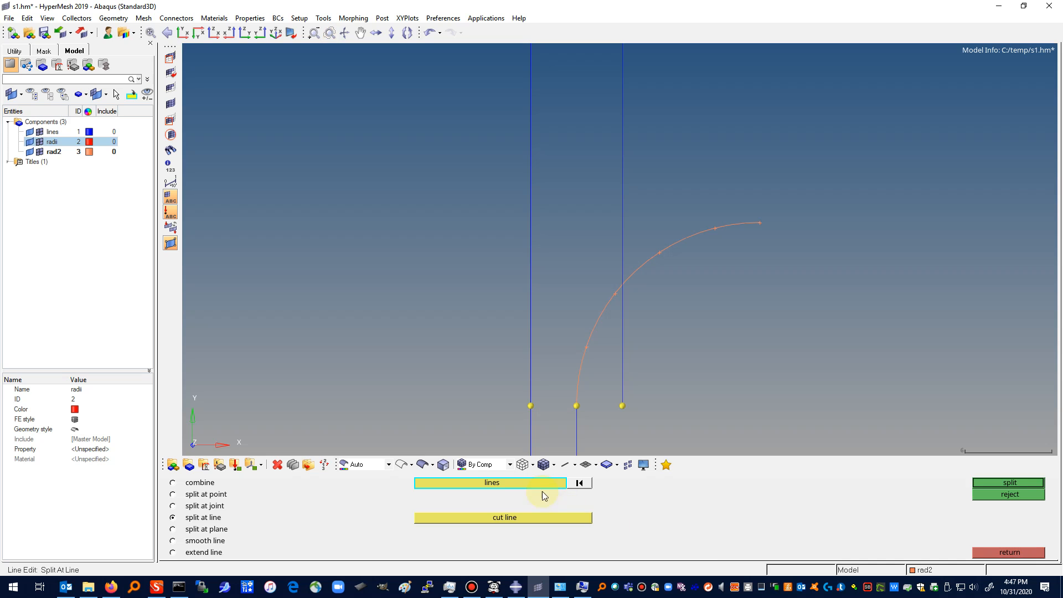
{"action": "left_click", "coordinate": [493, 483]}
{"action": "left_click", "coordinate": [595, 335]}
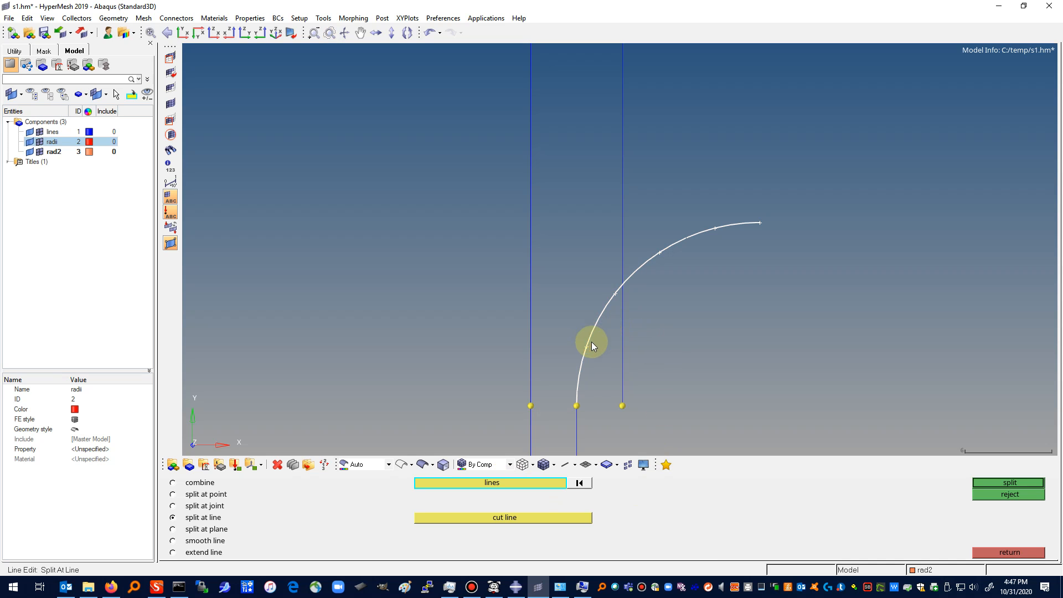
{"action": "left_click", "coordinate": [522, 515]}
{"action": "left_click", "coordinate": [623, 338]}
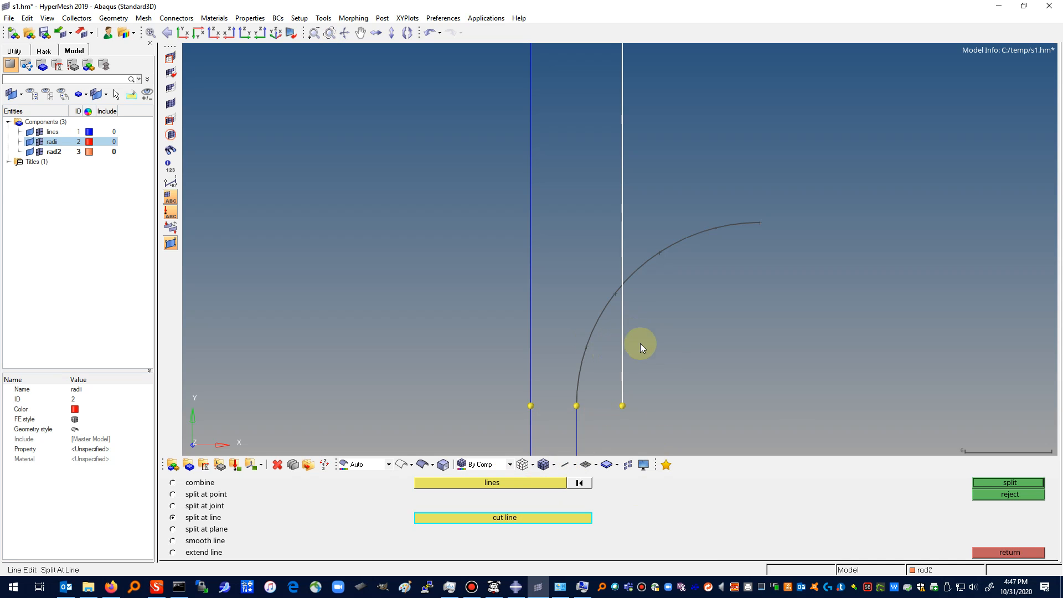
{"action": "left_click", "coordinate": [1006, 477]}
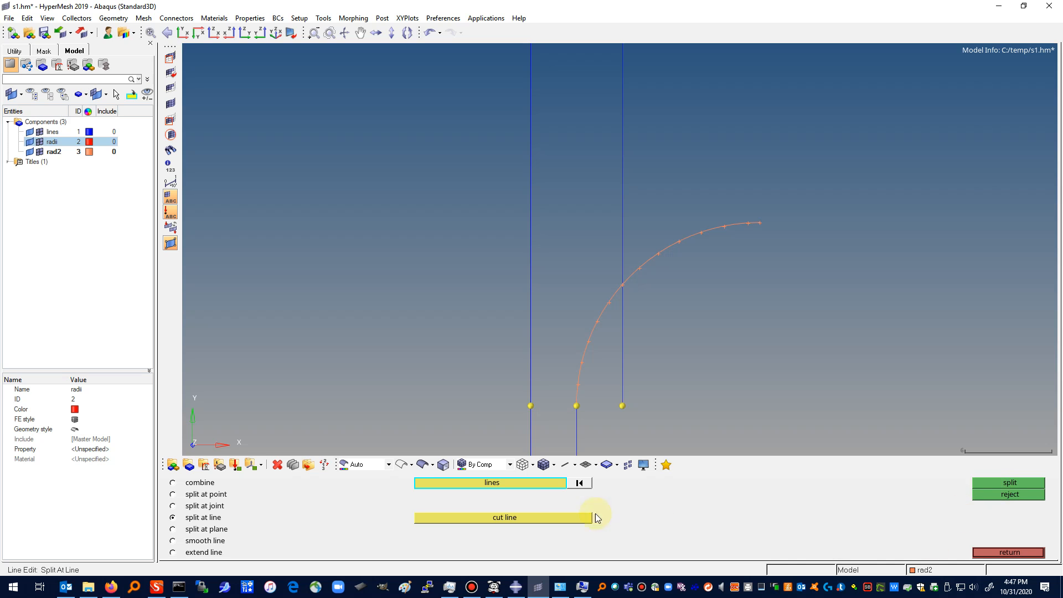
Step: Split the outer vertical line of the upper grip section at the rad2 arc, using the arc's inner segment as the cut line
{"action": "left_click", "coordinate": [626, 347]}
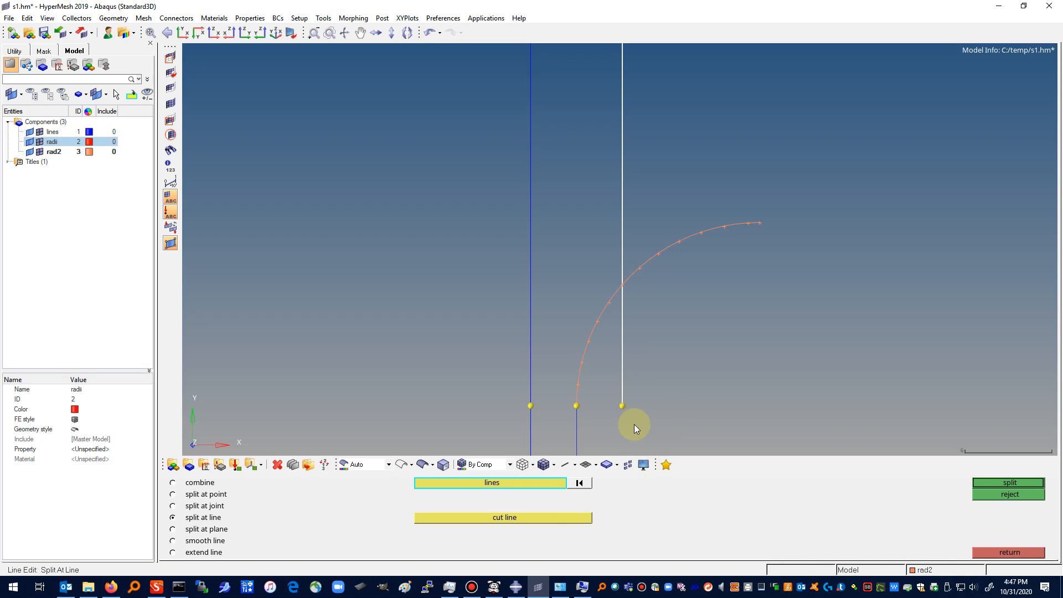
{"action": "left_click", "coordinate": [533, 521]}
{"action": "left_click", "coordinate": [603, 314]}
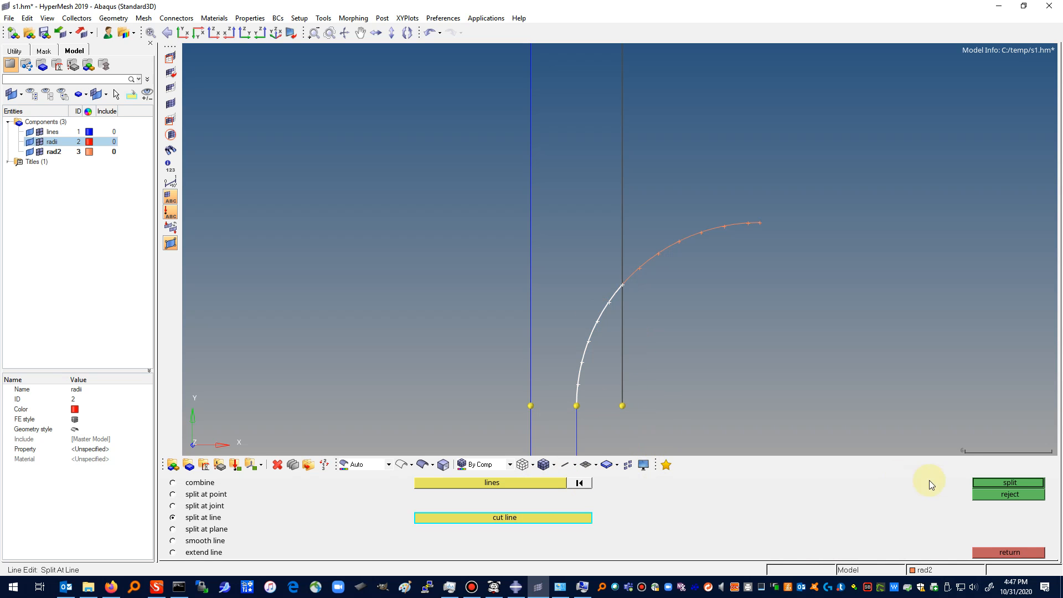
{"action": "left_click", "coordinate": [1009, 482]}
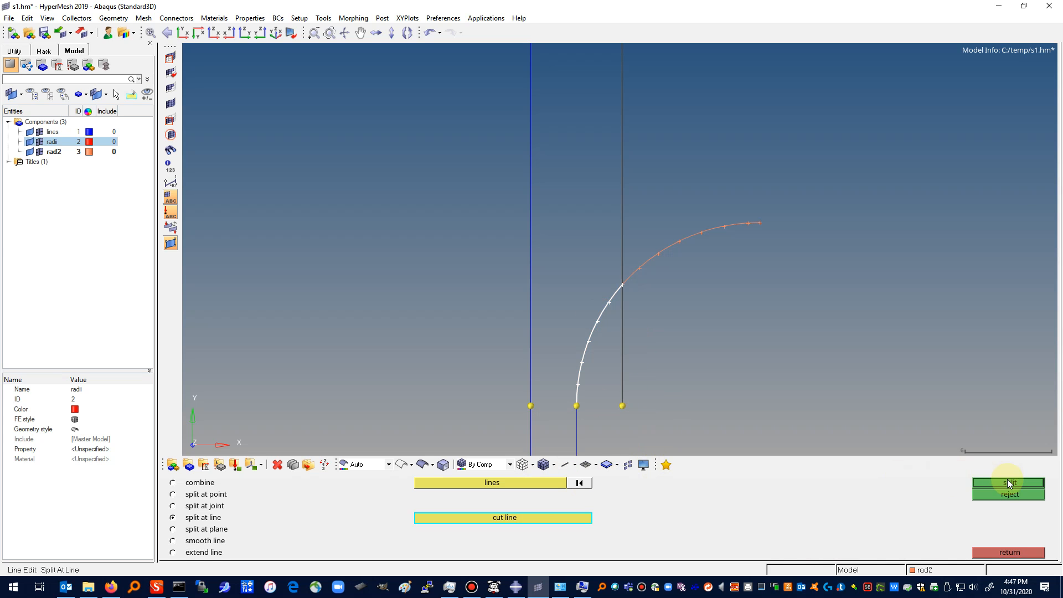
{"action": "left_click", "coordinate": [1010, 553]}
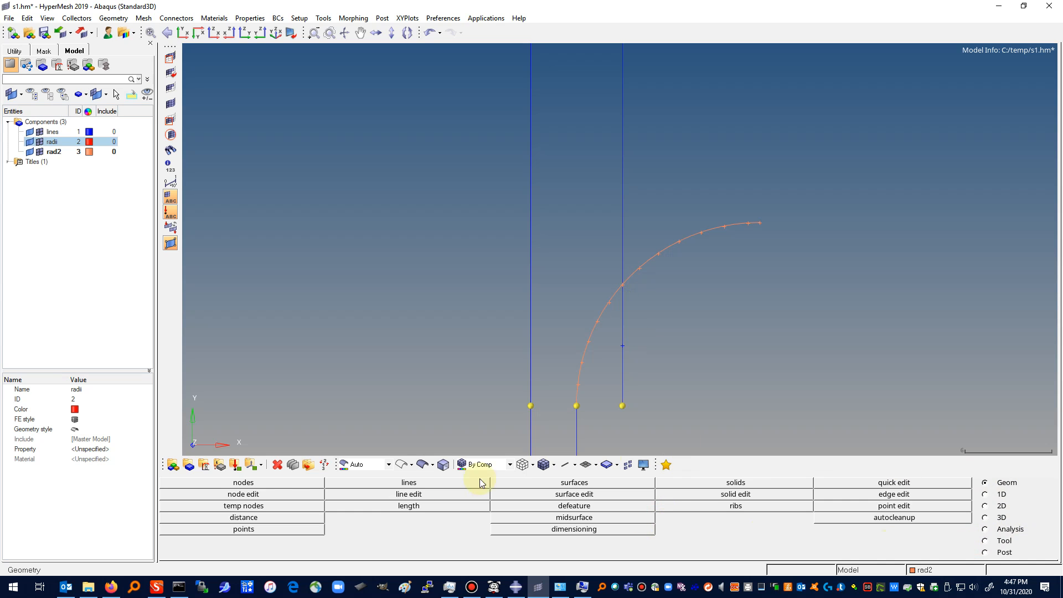
Step: Extract three nodes parametrically by arc length, from bound 0 to 1, along the inner segments of the rad2 and radii arcs
{"action": "left_click", "coordinate": [278, 484]}
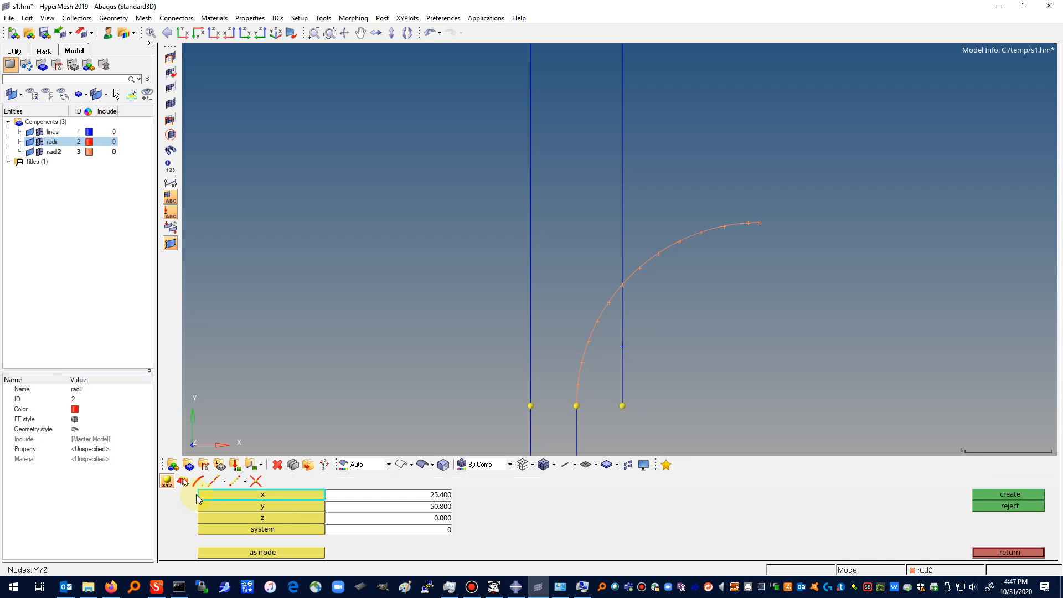
{"action": "left_click", "coordinate": [215, 481]}
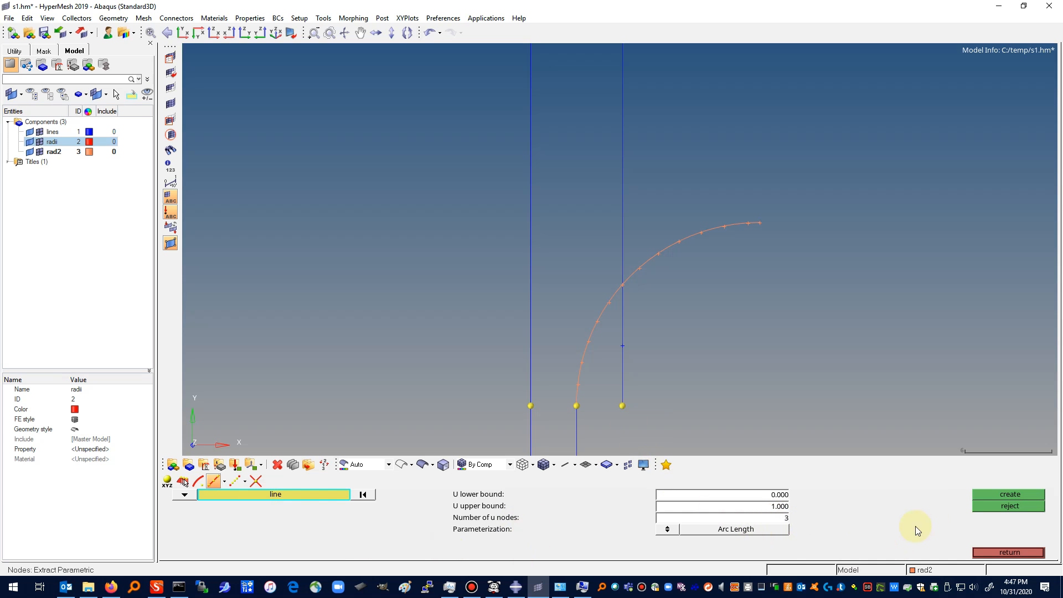
{"action": "left_click", "coordinate": [588, 348]}
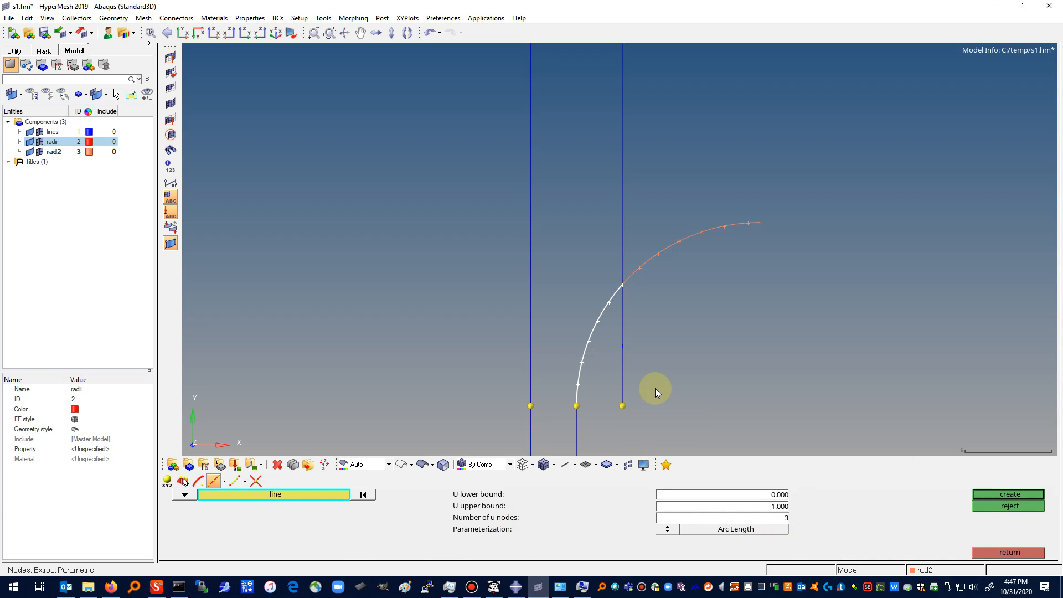
{"action": "left_click", "coordinate": [1014, 492]}
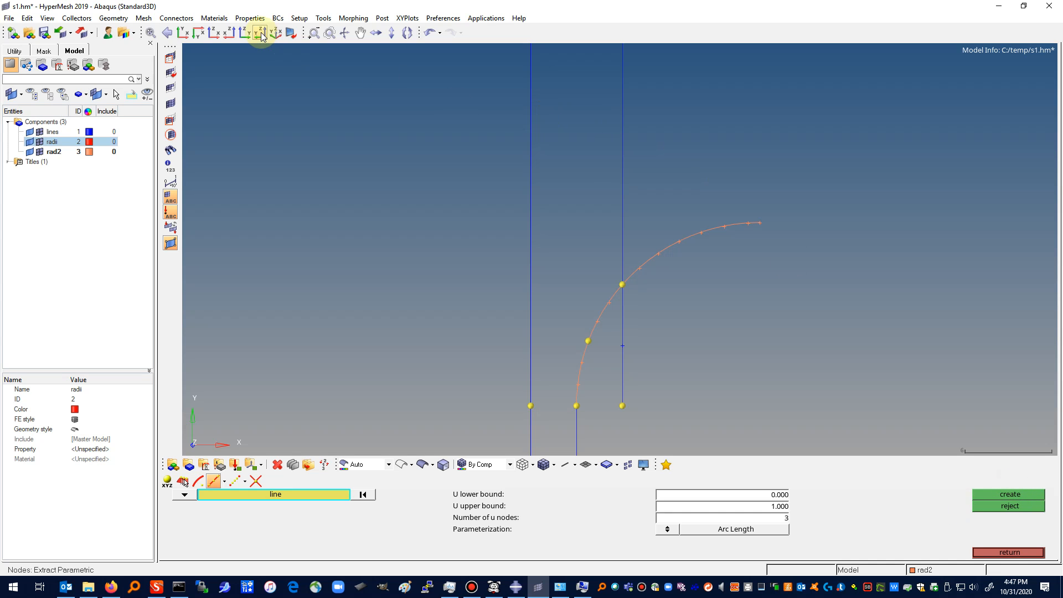
{"action": "left_click", "coordinate": [185, 35]}
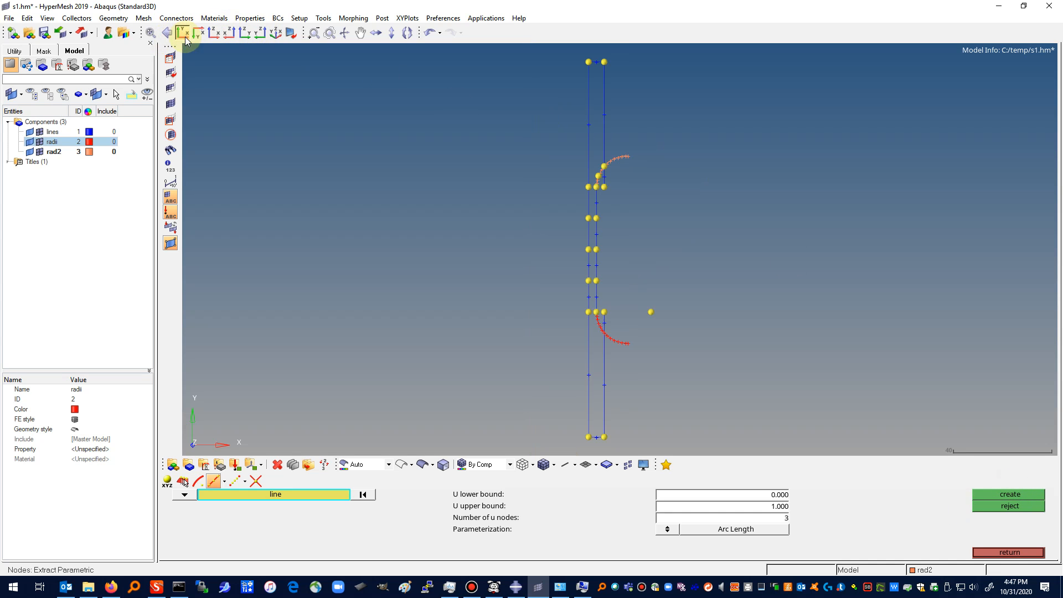
{"action": "left_click", "coordinate": [599, 323]}
{"action": "left_click", "coordinate": [1004, 494]}
{"action": "left_click", "coordinate": [1016, 552]}
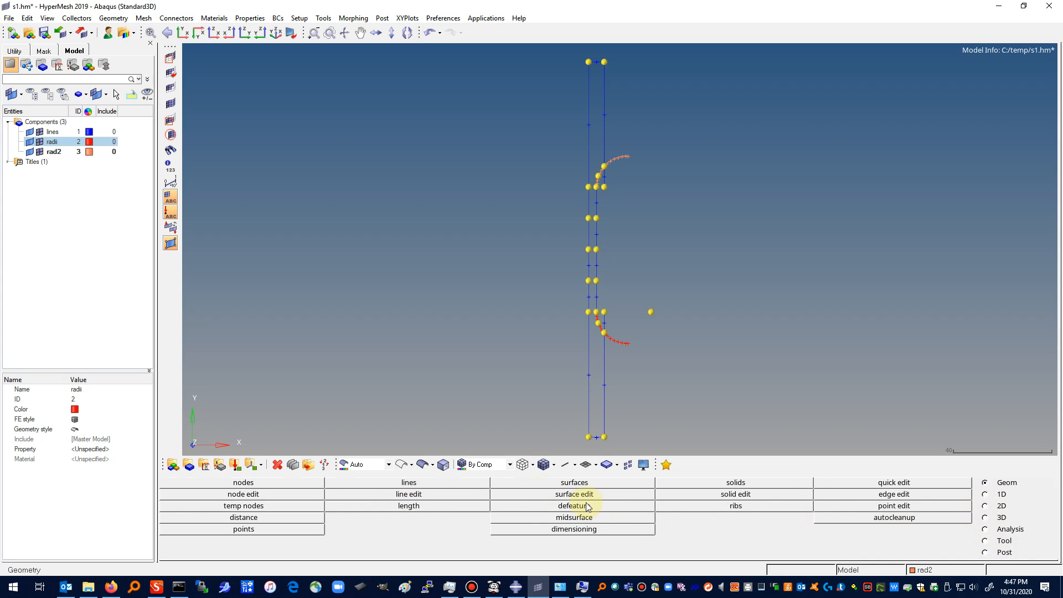
Step: Measure the distance from the lower centreline corner node to the node where the radii arc meets the outer grip line
{"action": "left_click", "coordinate": [278, 520]}
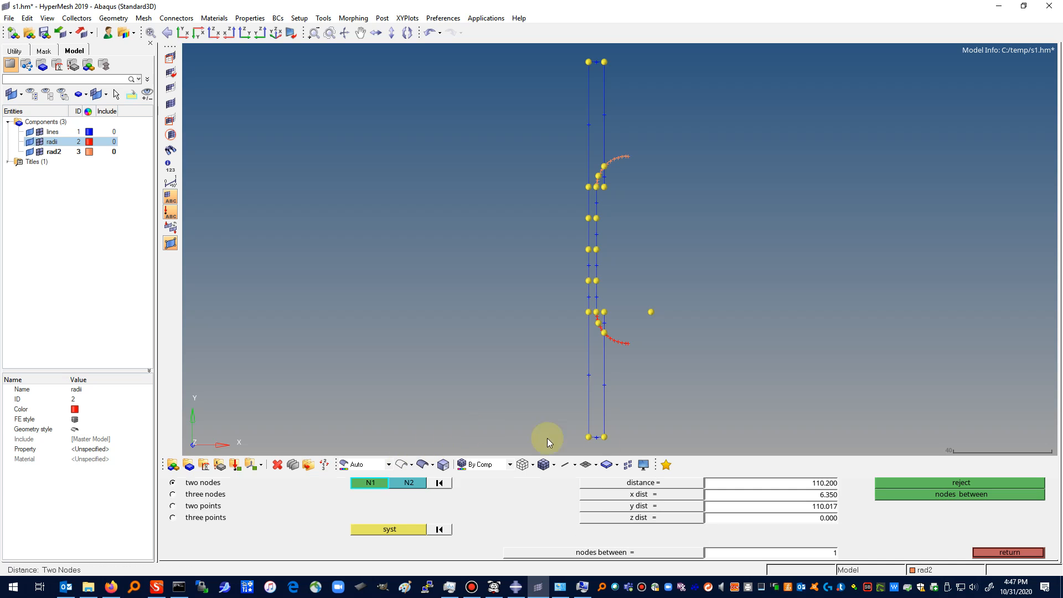
{"action": "left_click", "coordinate": [589, 437]}
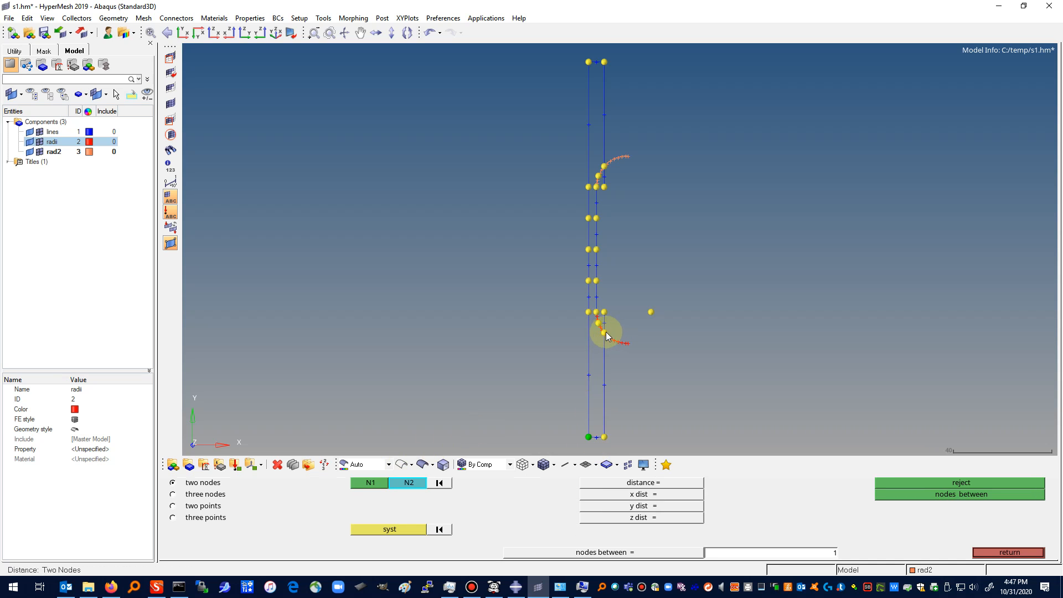
{"action": "left_click", "coordinate": [602, 333]}
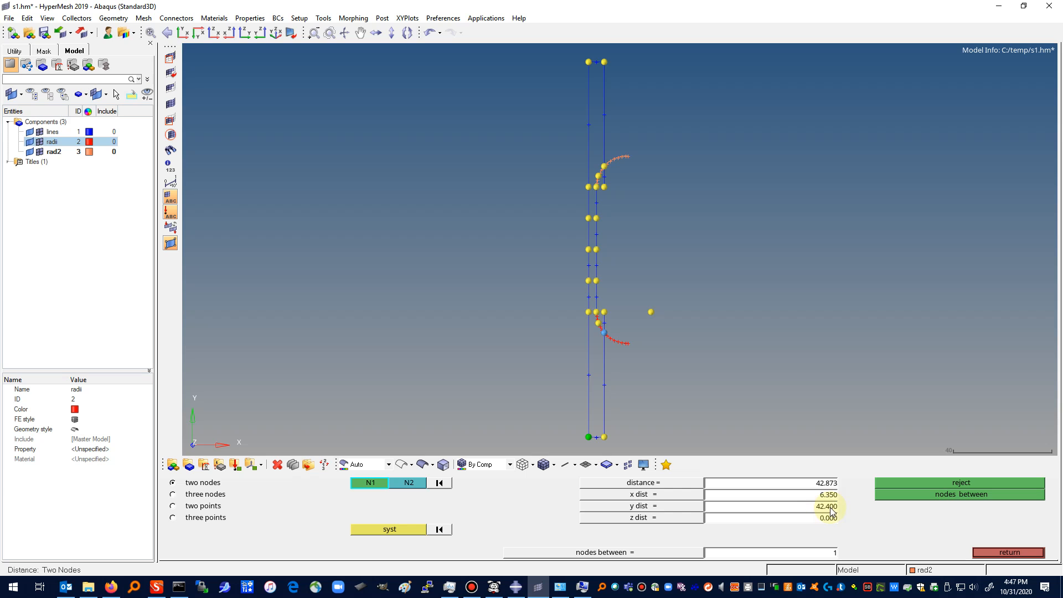
{"action": "left_click", "coordinate": [1008, 553]}
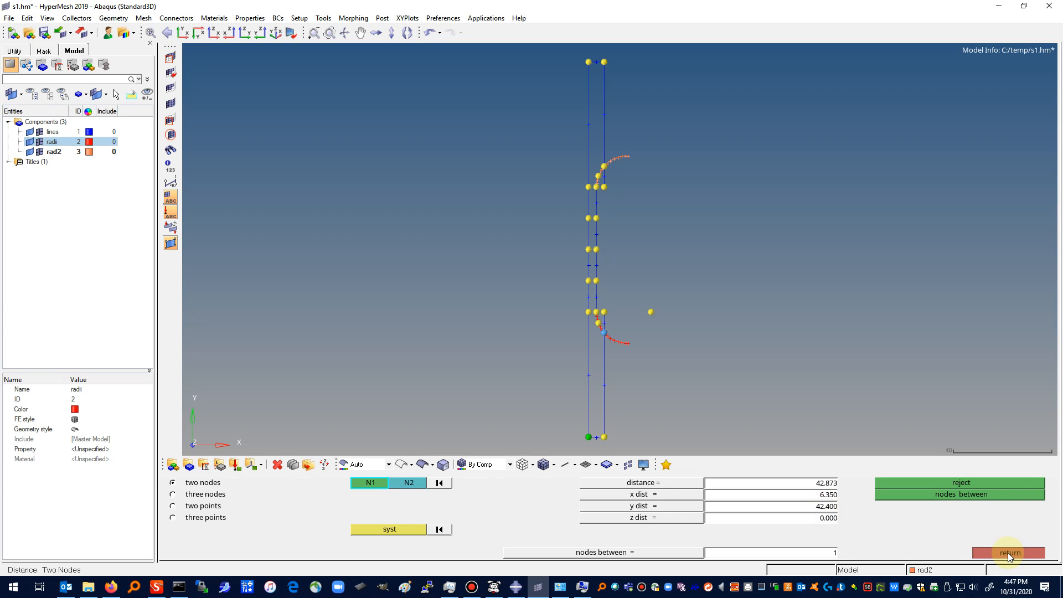
Step: Try placing a node on the centreline at x 0, y 40.2, z 0, and reject it
{"action": "left_click", "coordinate": [277, 484]}
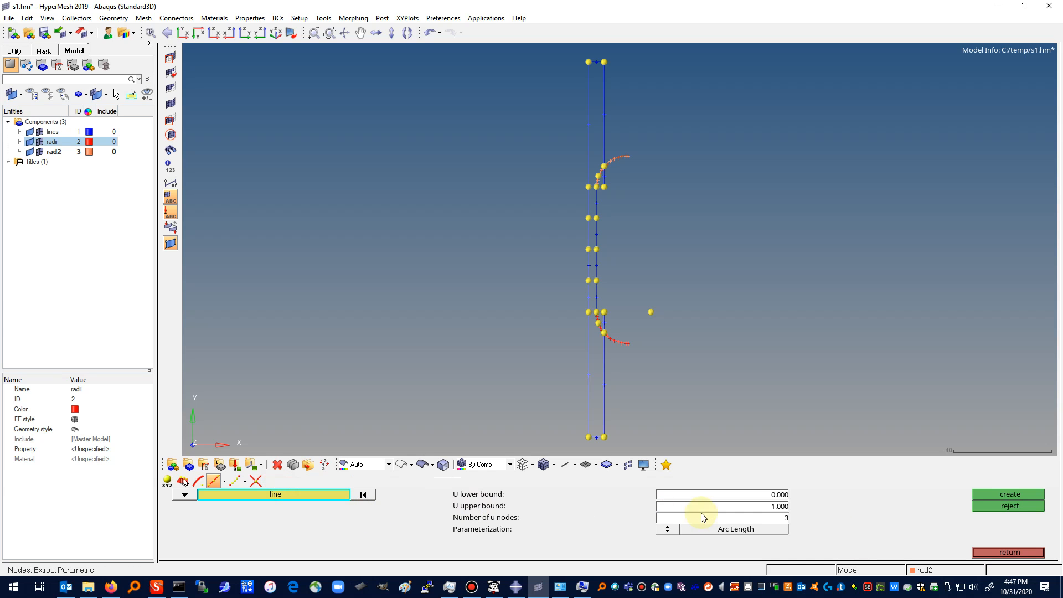
{"action": "left_click", "coordinate": [166, 482]}
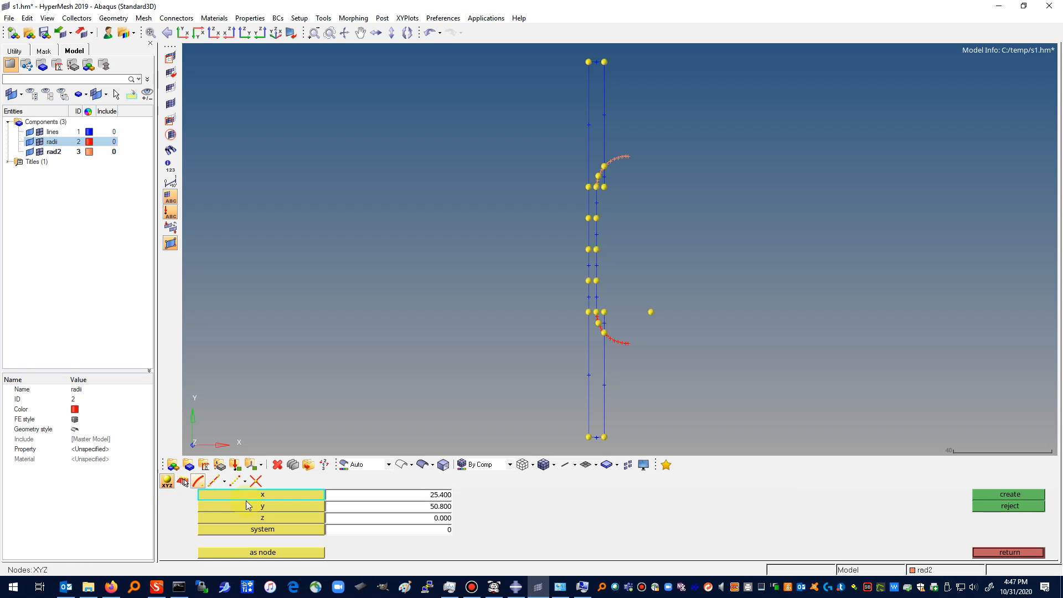
{"action": "type", "text": "0"}
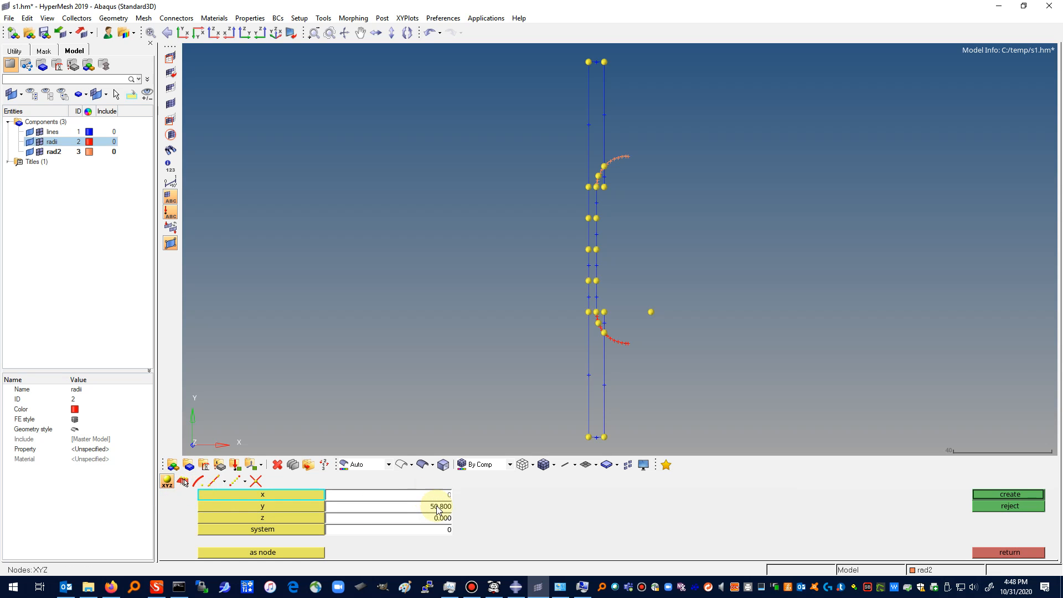
{"action": "left_click", "coordinate": [437, 510]}
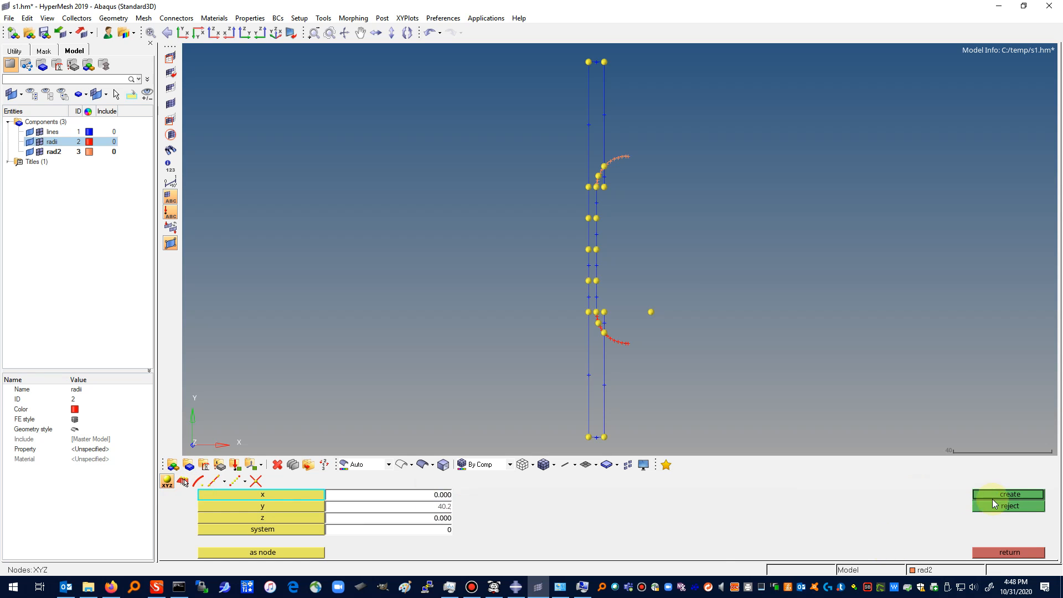
{"action": "left_click", "coordinate": [1013, 494]}
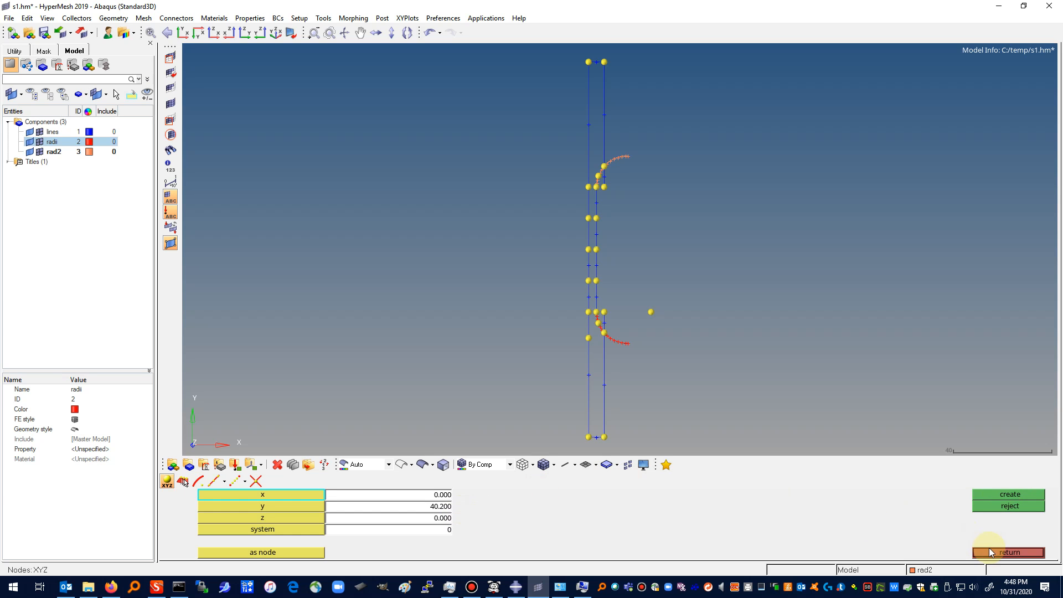
{"action": "left_click", "coordinate": [1000, 506]}
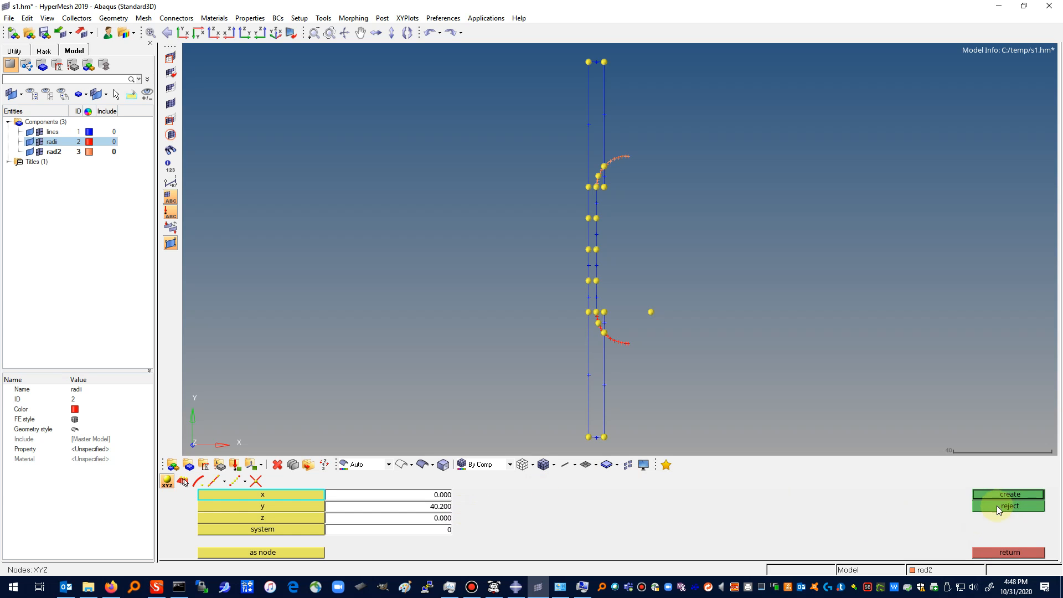
{"action": "left_click", "coordinate": [997, 553]}
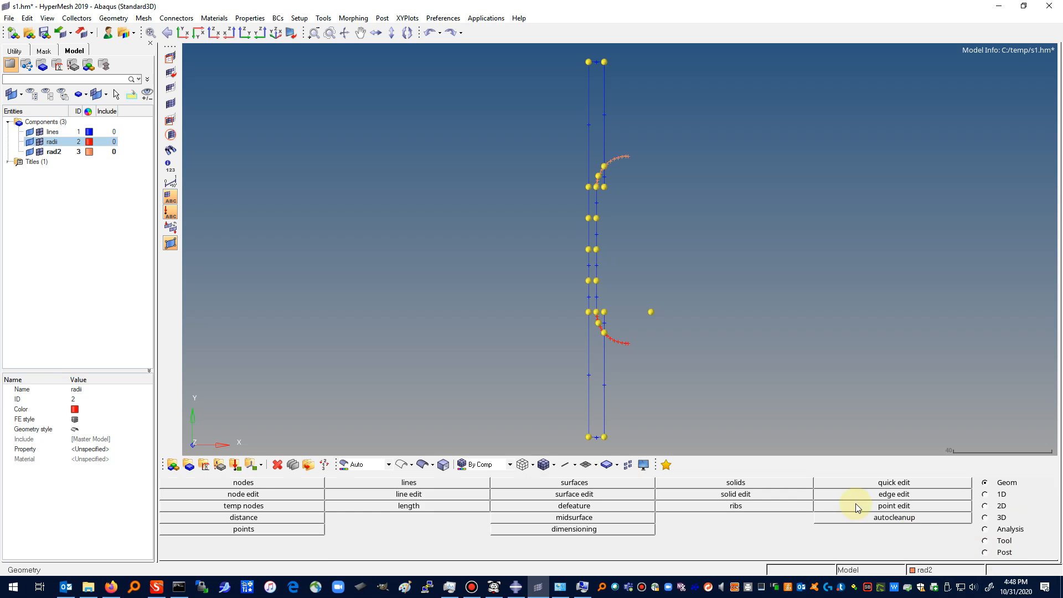
Step: Recheck the two-node distance between the lower centreline corner and the lower arc's intersection with the outer grip line
{"action": "left_click", "coordinate": [258, 517]}
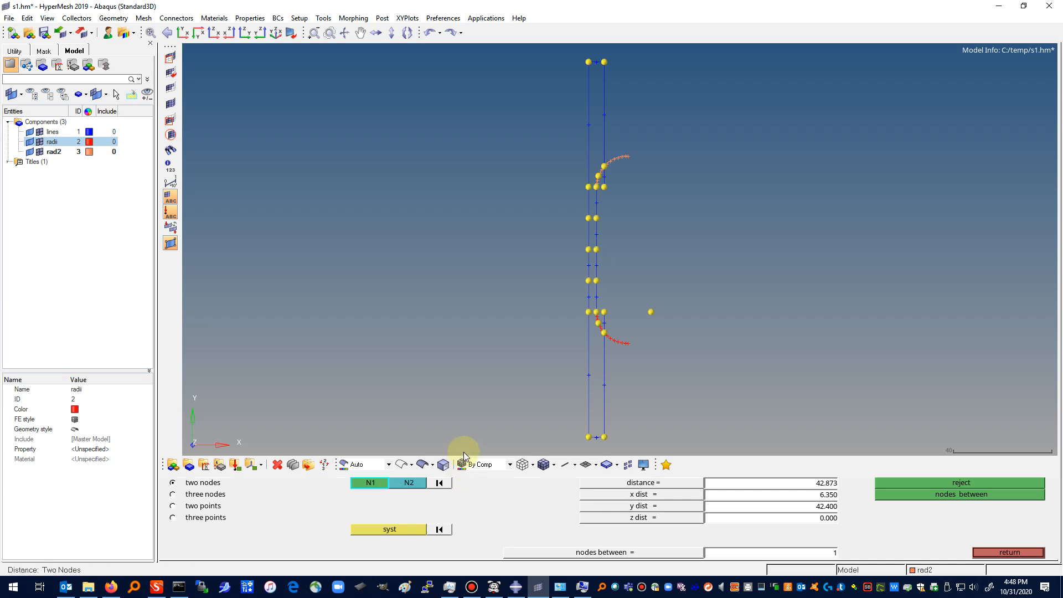
{"action": "left_click", "coordinate": [588, 437]}
{"action": "left_click", "coordinate": [605, 334]}
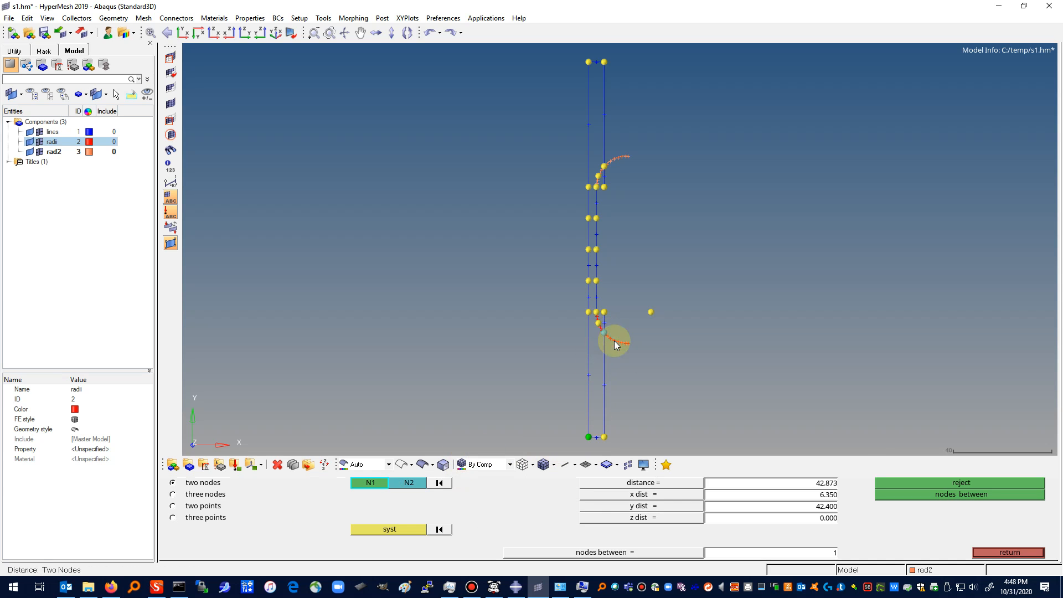
{"action": "left_click", "coordinate": [1014, 552]}
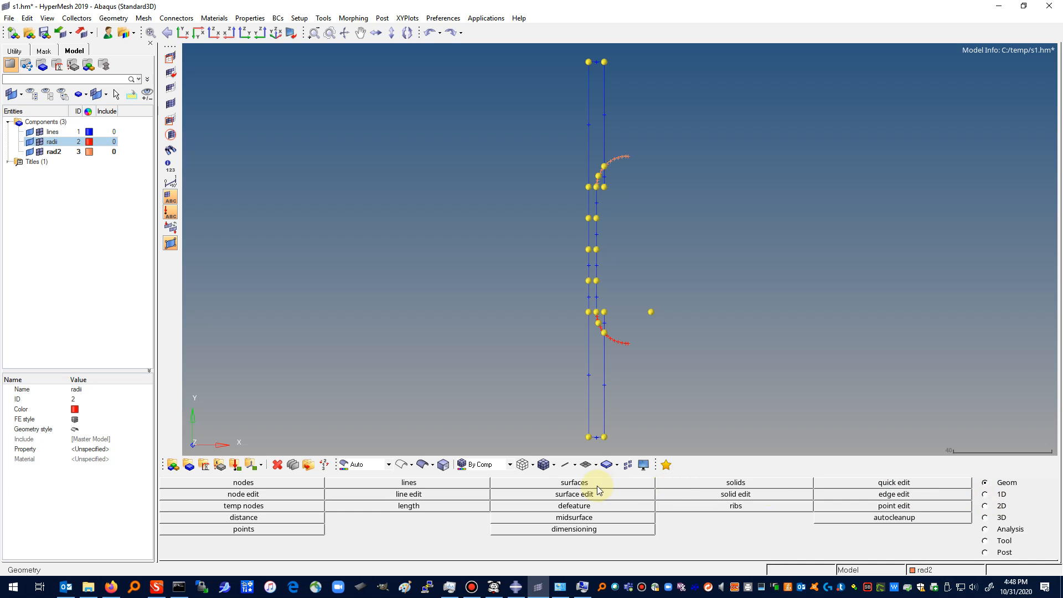
Step: Create a node on the centreline at x 0, y 42.4, z 0
{"action": "left_click", "coordinate": [277, 487]}
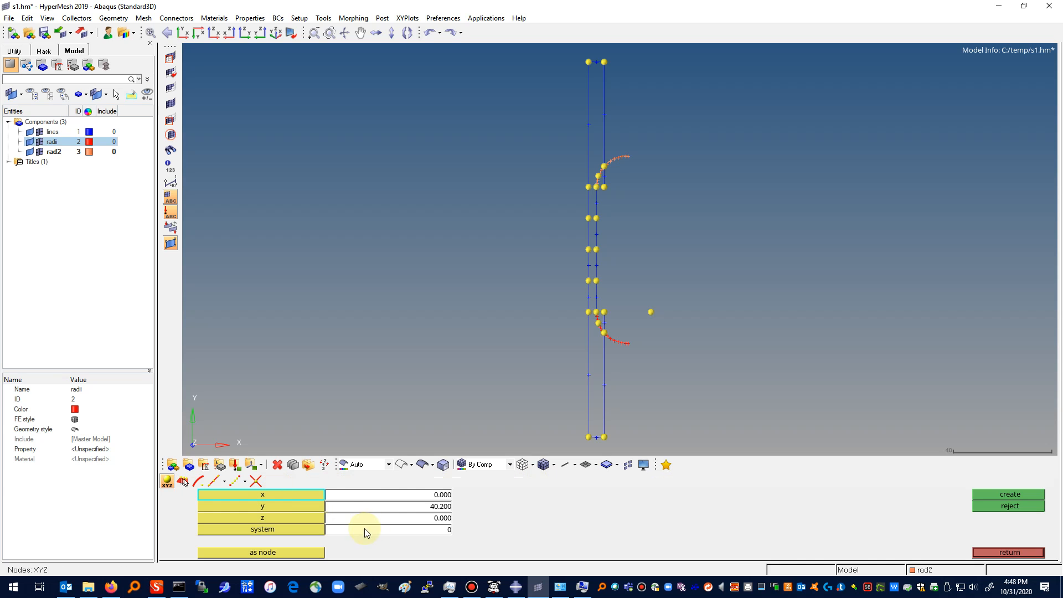
{"action": "left_click", "coordinate": [429, 506]}
{"action": "type", "text": "42.4"}
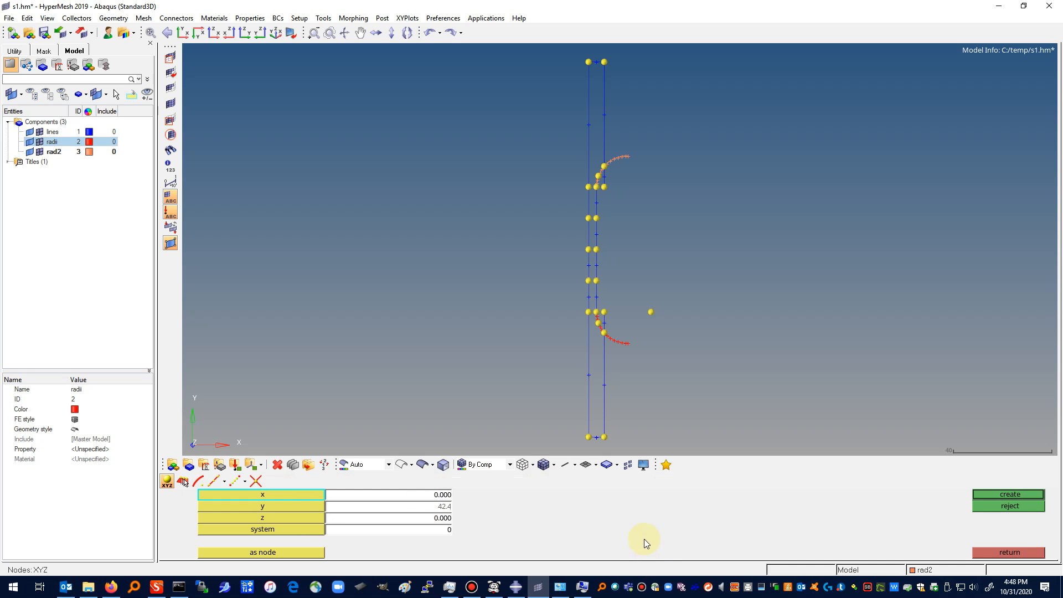
{"action": "key", "text": "Return"}
{"action": "left_click", "coordinate": [1008, 494]}
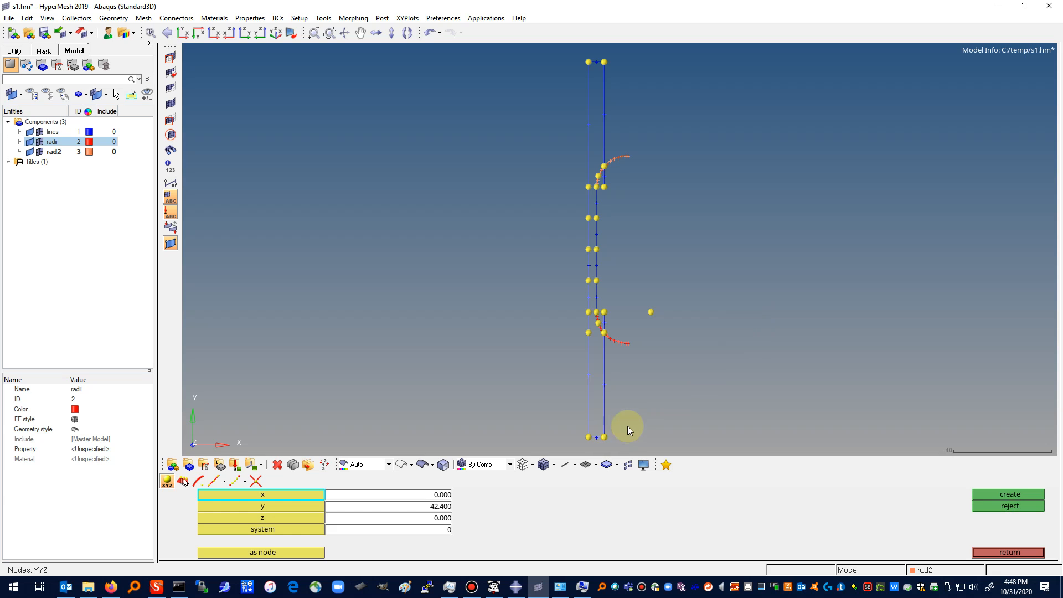
{"action": "left_click", "coordinate": [1008, 552]}
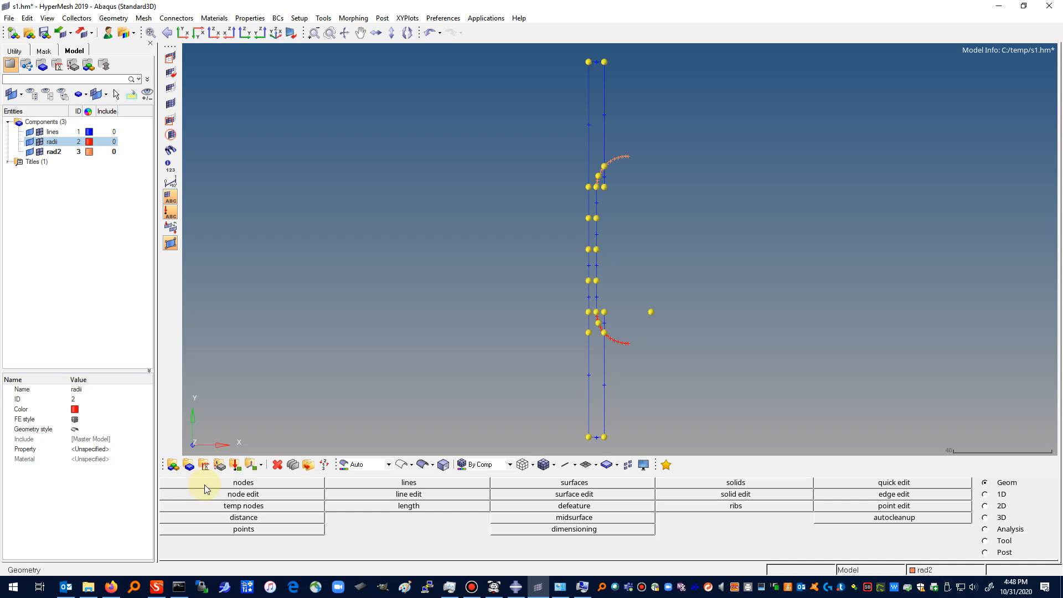
Step: Measure the two-node distance from the lower centreline corner to the upper arc's intersection with the outer grip line
{"action": "left_click", "coordinate": [250, 517]}
{"action": "left_click", "coordinate": [589, 438]}
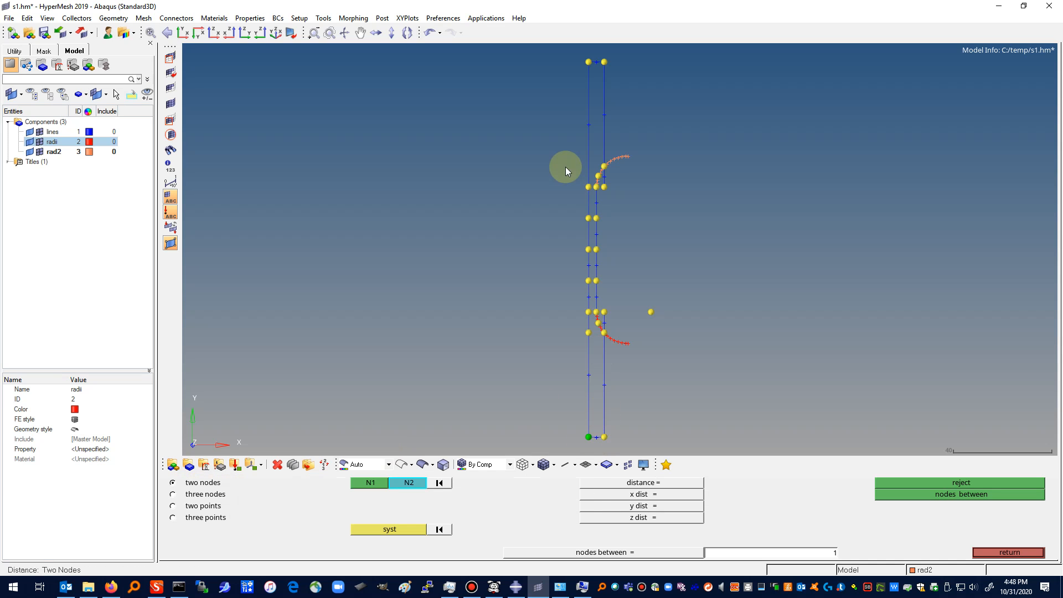
{"action": "left_click", "coordinate": [604, 166]}
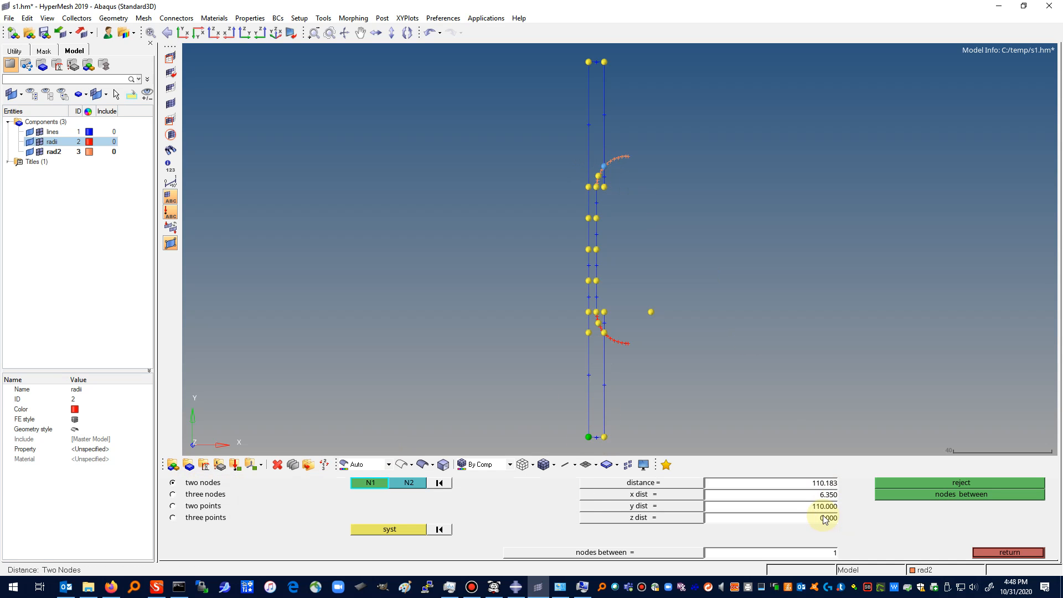
{"action": "left_click", "coordinate": [1009, 552]}
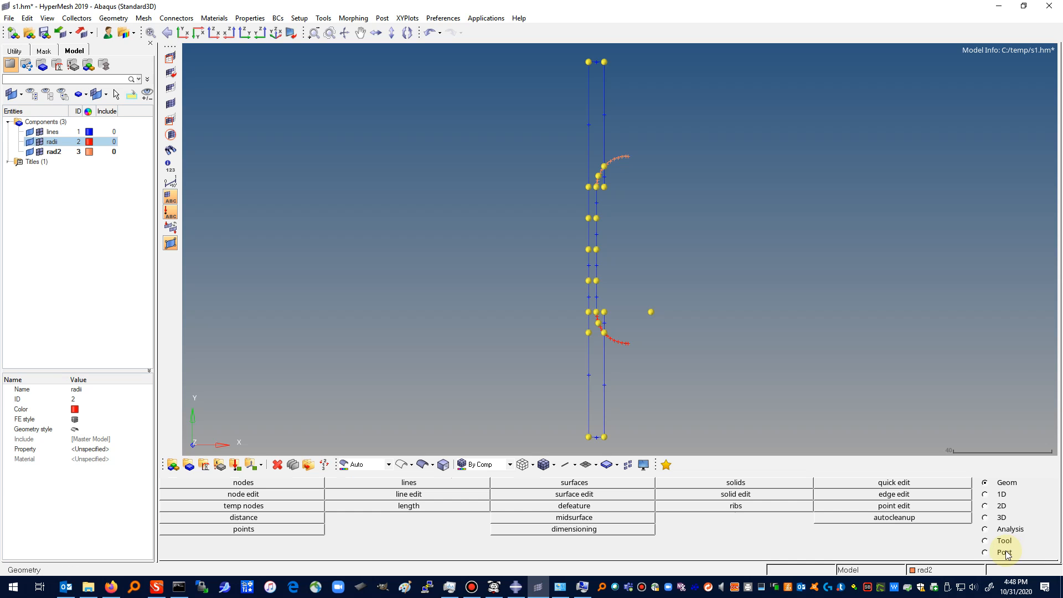
Step: Create a node on the centreline at x 0, y 110, z 0
{"action": "left_click", "coordinate": [262, 485]}
{"action": "left_click", "coordinate": [426, 508]}
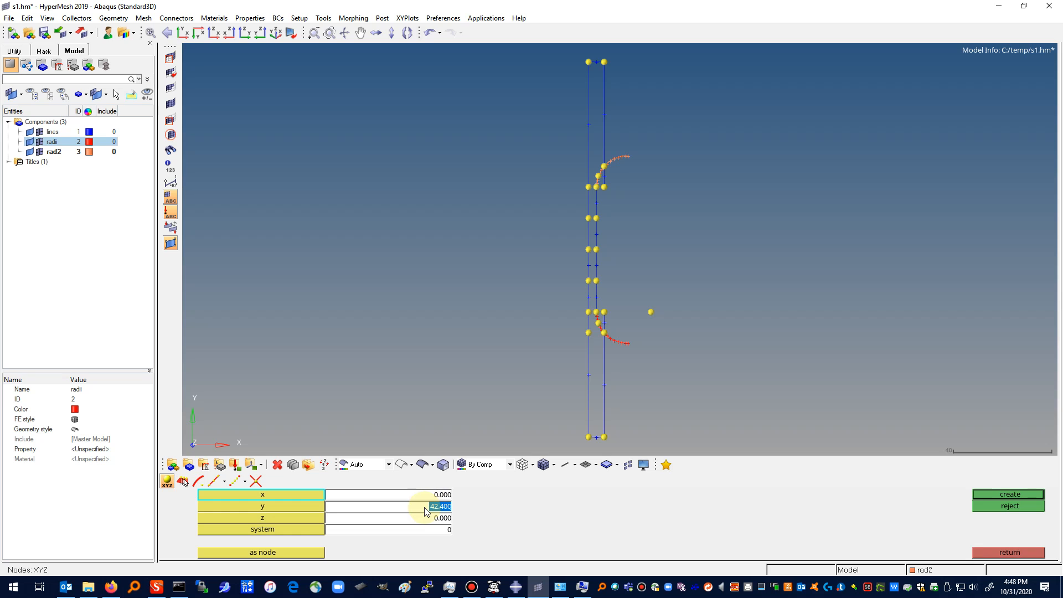
{"action": "type", "text": "110"}
{"action": "key", "text": "Return"}
{"action": "left_click", "coordinate": [1006, 493]}
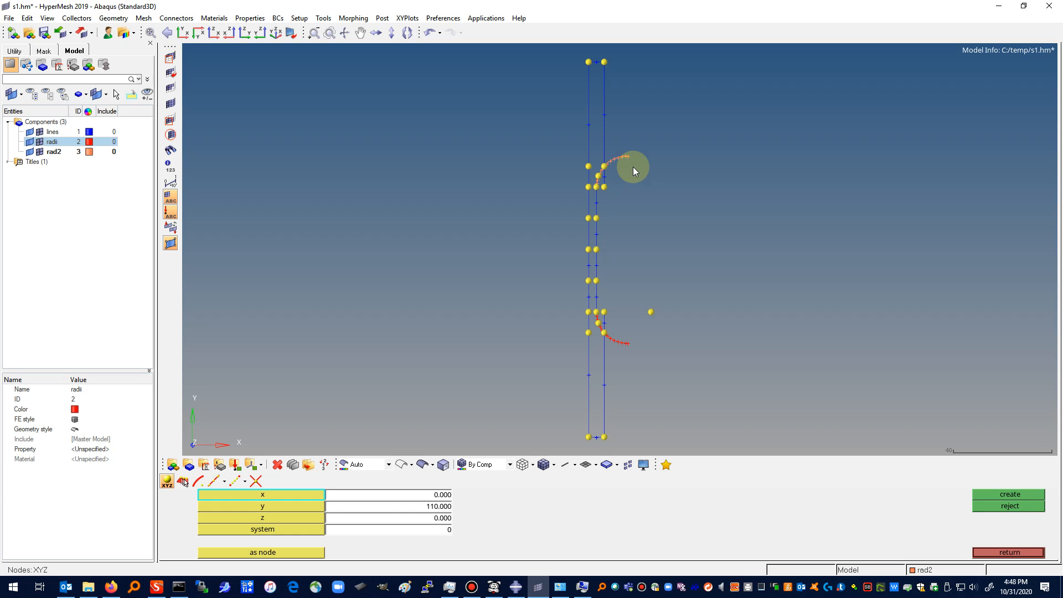
{"action": "left_click", "coordinate": [1022, 552]}
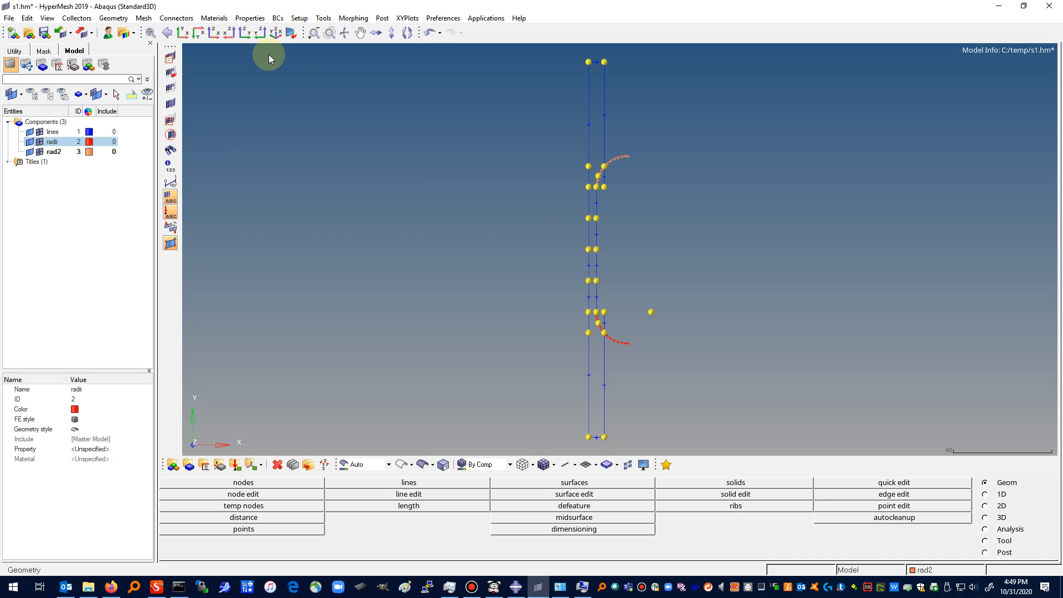
Step: Split the upper grip segment of the centreline at the y 110 node, using split at point
{"action": "left_click", "coordinate": [330, 33]}
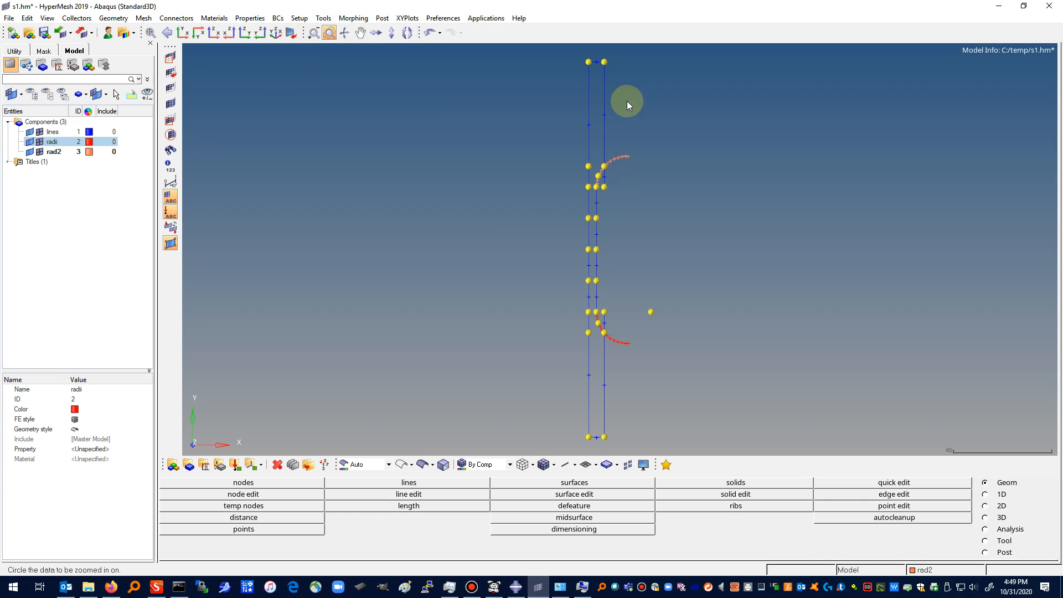
{"action": "mouse_move", "coordinate": [626, 60]}
{"action": "left_mouse_down"}
{"action": "mouse_move", "coordinate": [589, 194]}
{"action": "mouse_move", "coordinate": [634, 57]}
{"action": "left_mouse_up"}
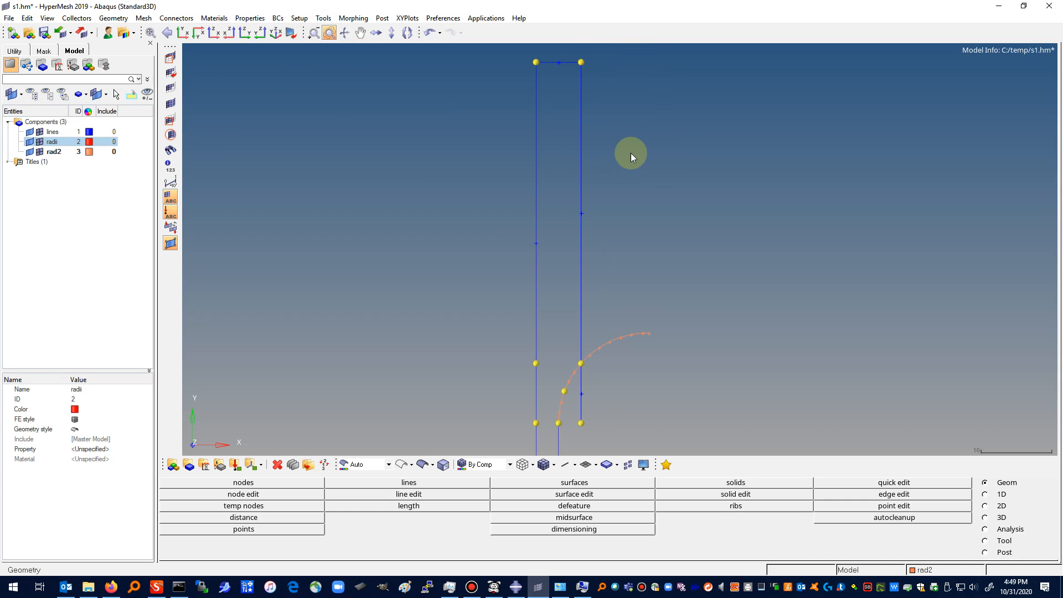
{"action": "left_click", "coordinate": [402, 494]}
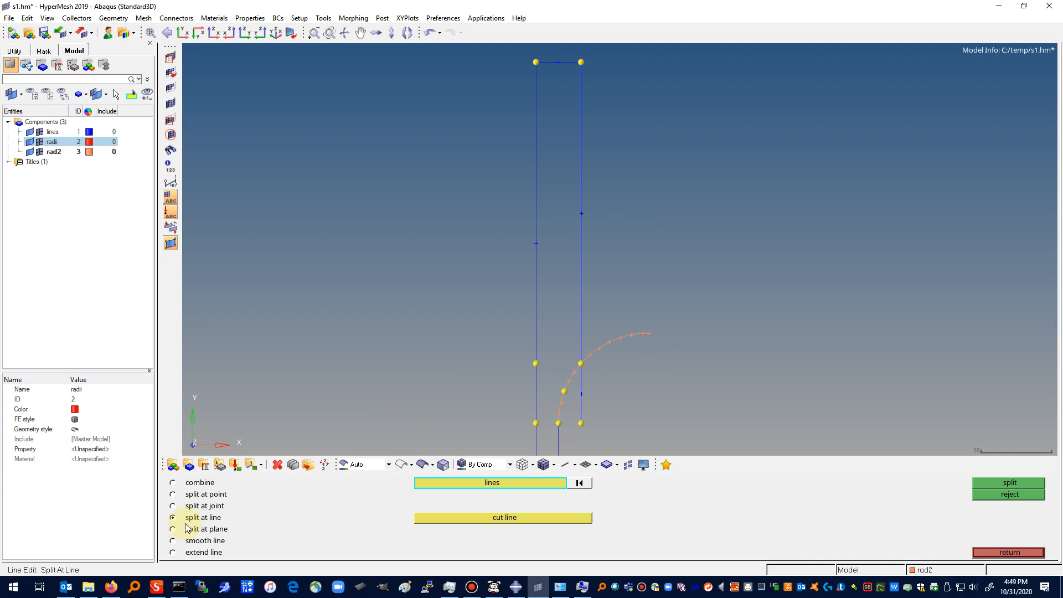
{"action": "left_click", "coordinate": [200, 500]}
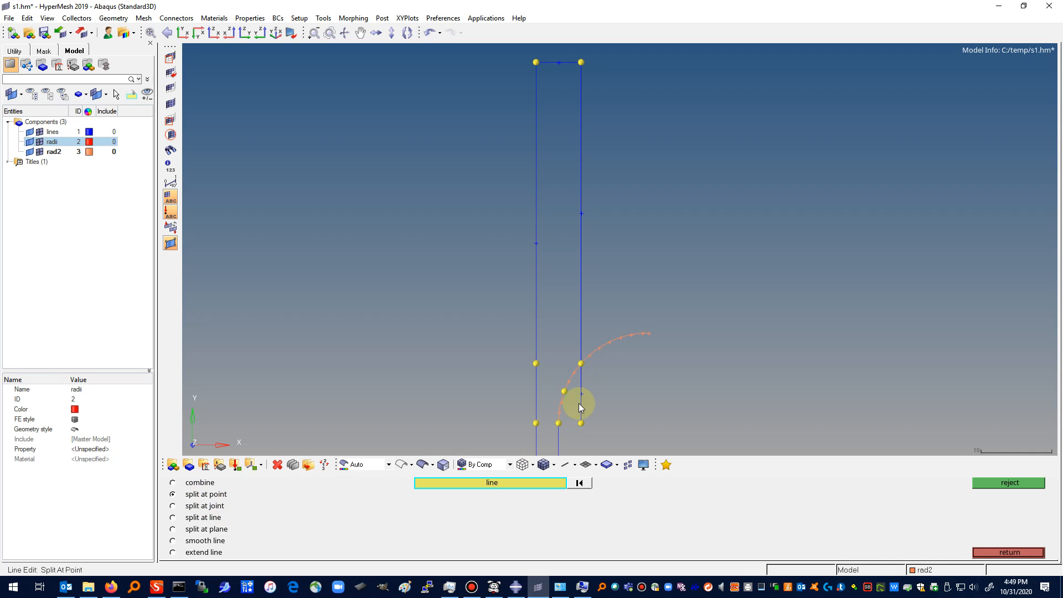
{"action": "left_click", "coordinate": [538, 274]}
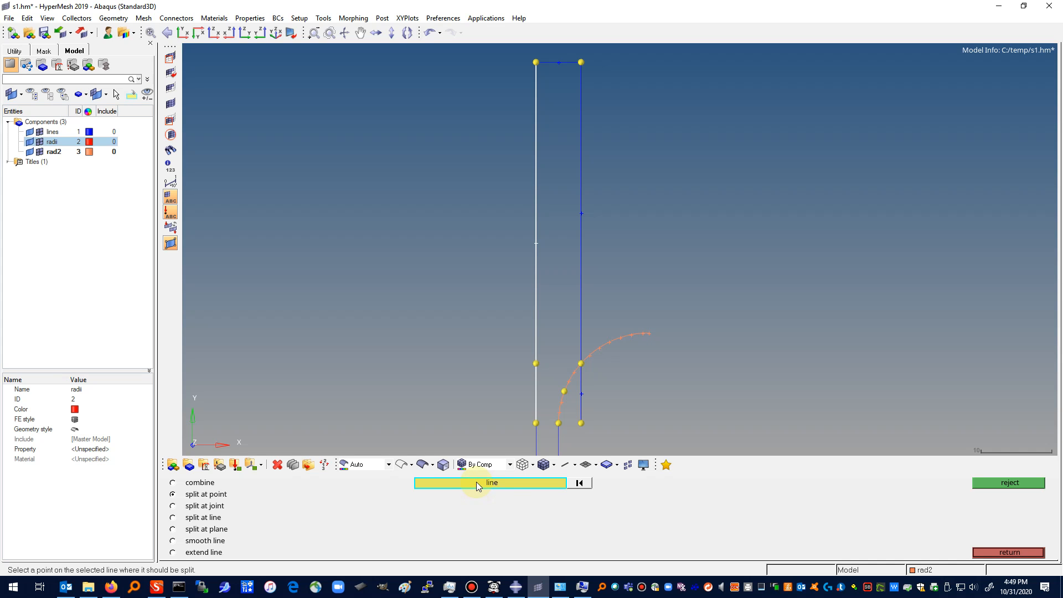
{"action": "left_click", "coordinate": [536, 364]}
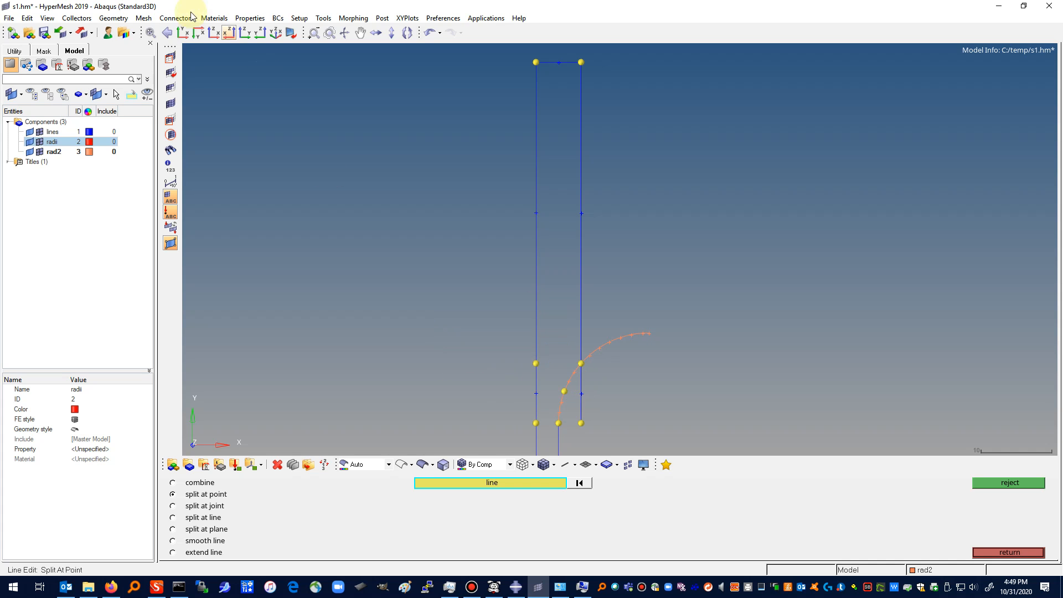
Step: Try to split the centreline's upper gauge segment at its middle node, and reject the edit
{"action": "left_click", "coordinate": [183, 32]}
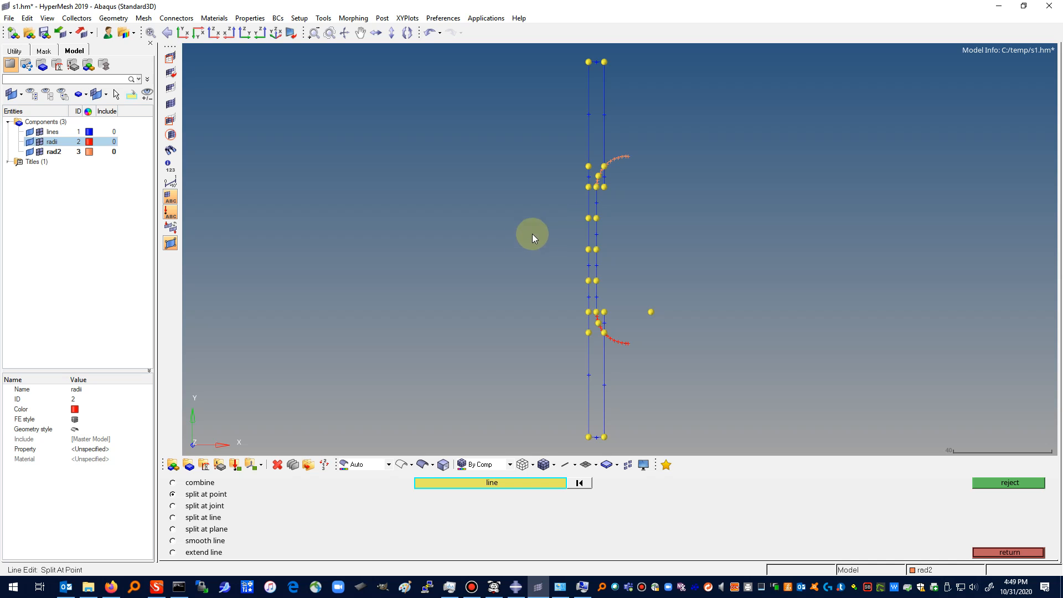
{"action": "left_click", "coordinate": [588, 197]}
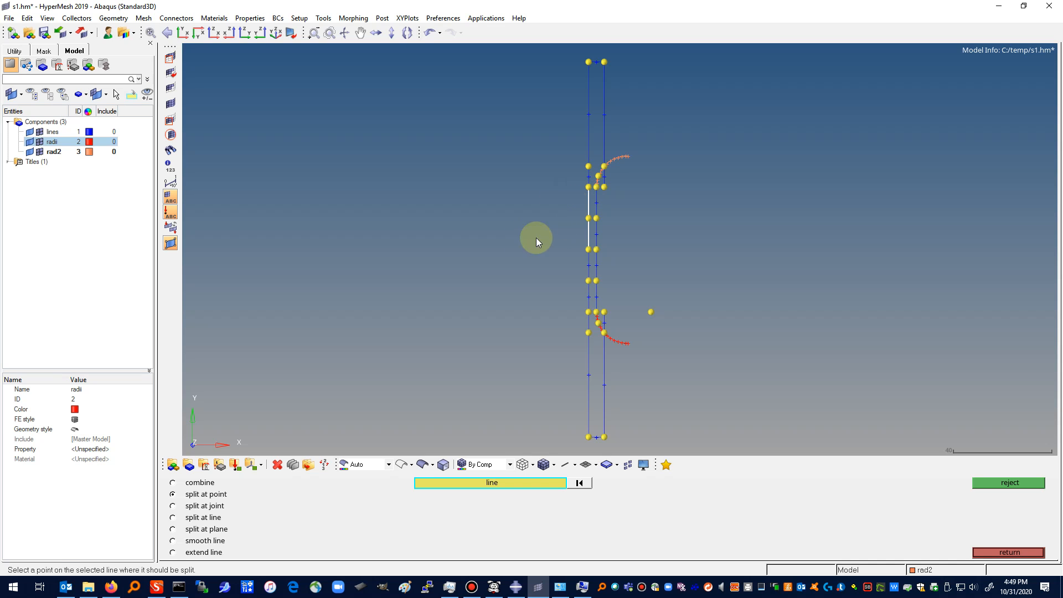
{"action": "left_click", "coordinate": [585, 219]}
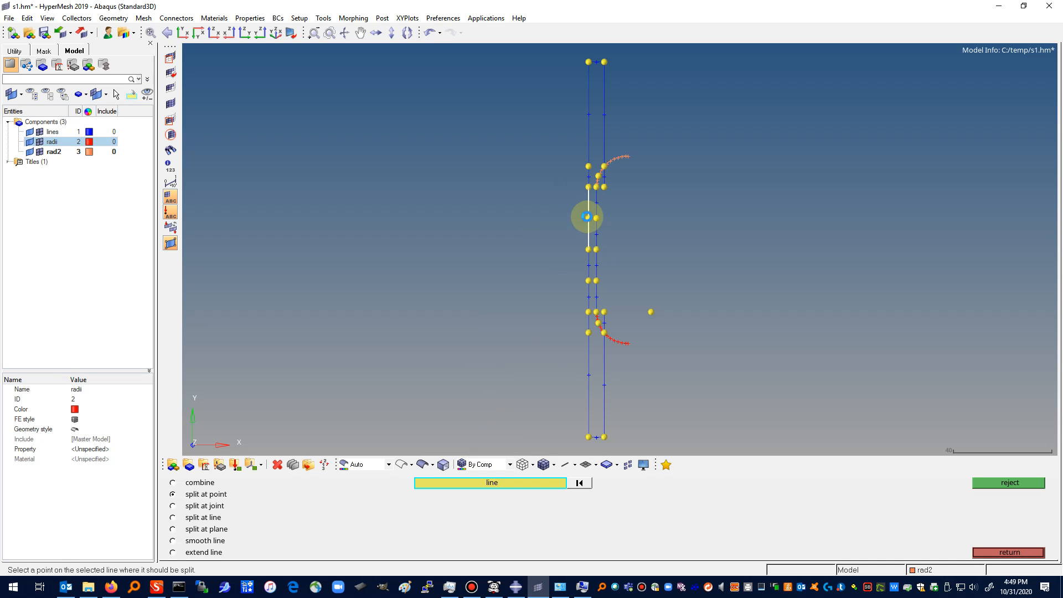
{"action": "left_click", "coordinate": [587, 265]}
{"action": "left_click", "coordinate": [1010, 483]}
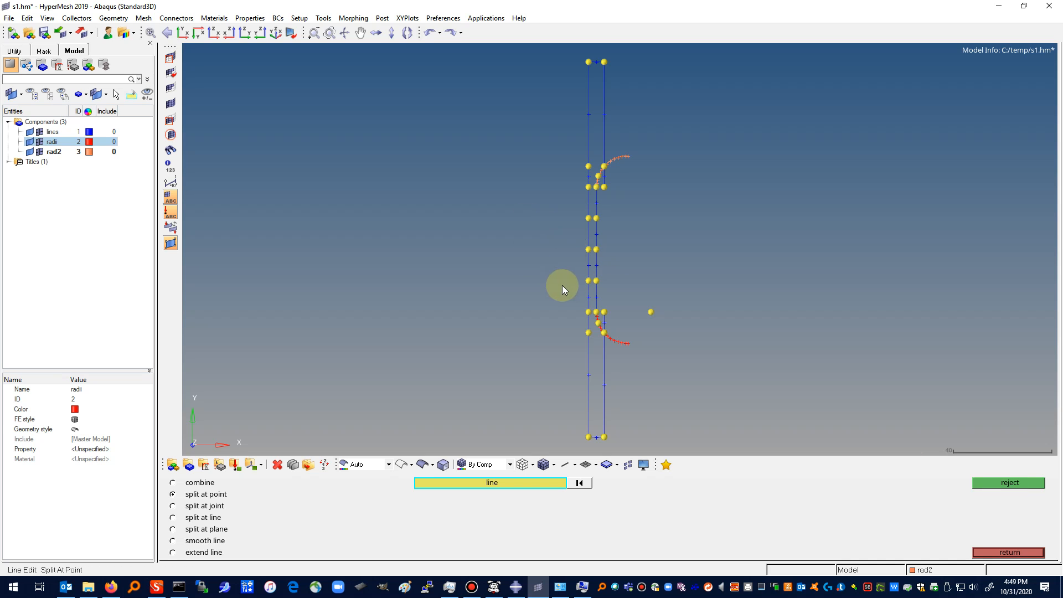
Step: Split the centreline's lower grip segment at the y 42.4 node and its upper gauge segment at the middle node
{"action": "left_click", "coordinate": [587, 322]}
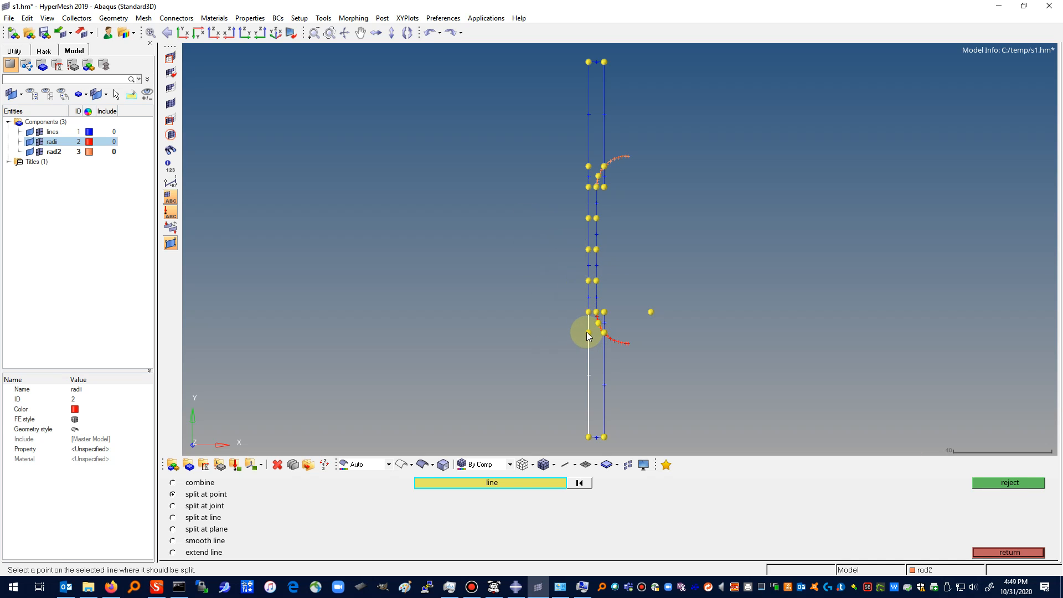
{"action": "left_click", "coordinate": [587, 331]}
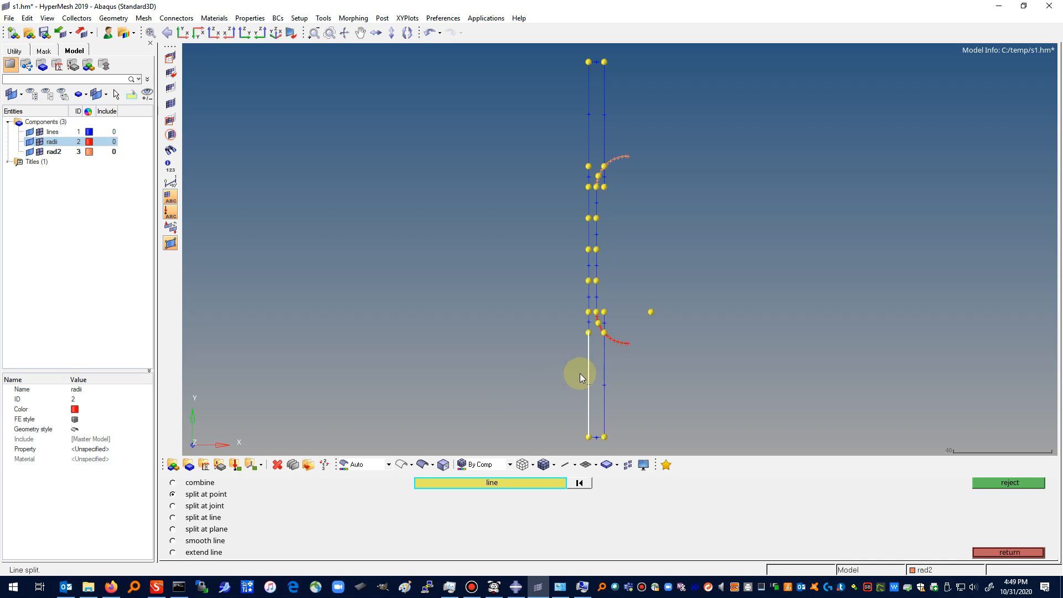
{"action": "left_click", "coordinate": [590, 234]}
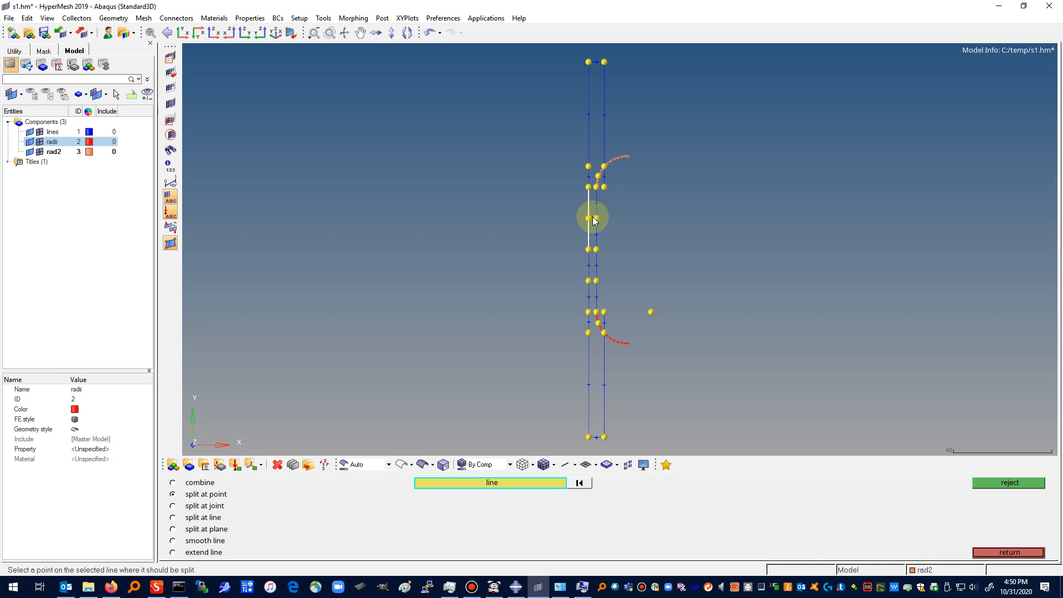
{"action": "left_click", "coordinate": [594, 219]}
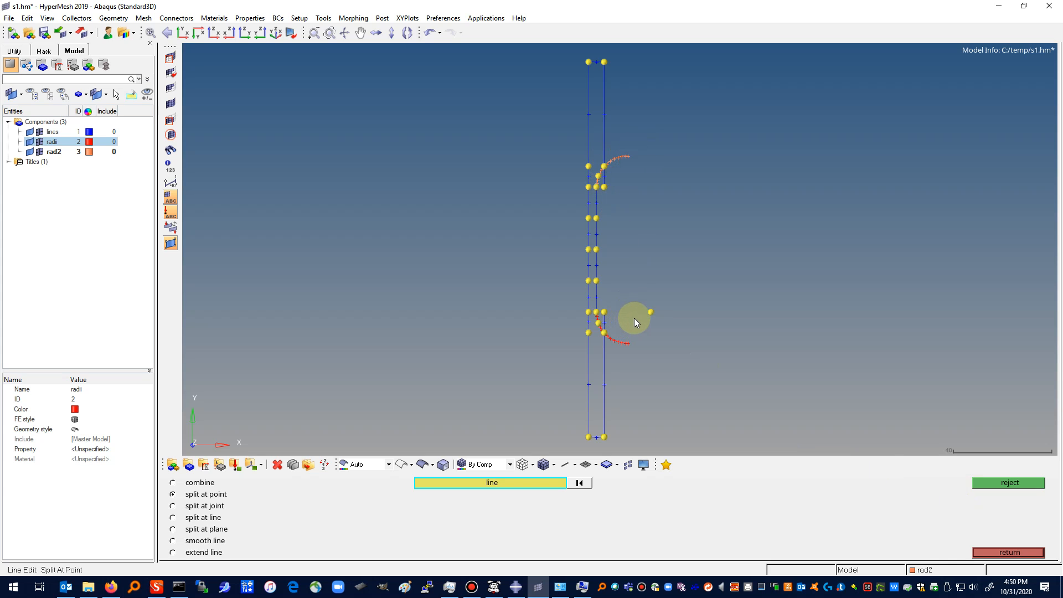
{"action": "left_click", "coordinate": [1025, 553]}
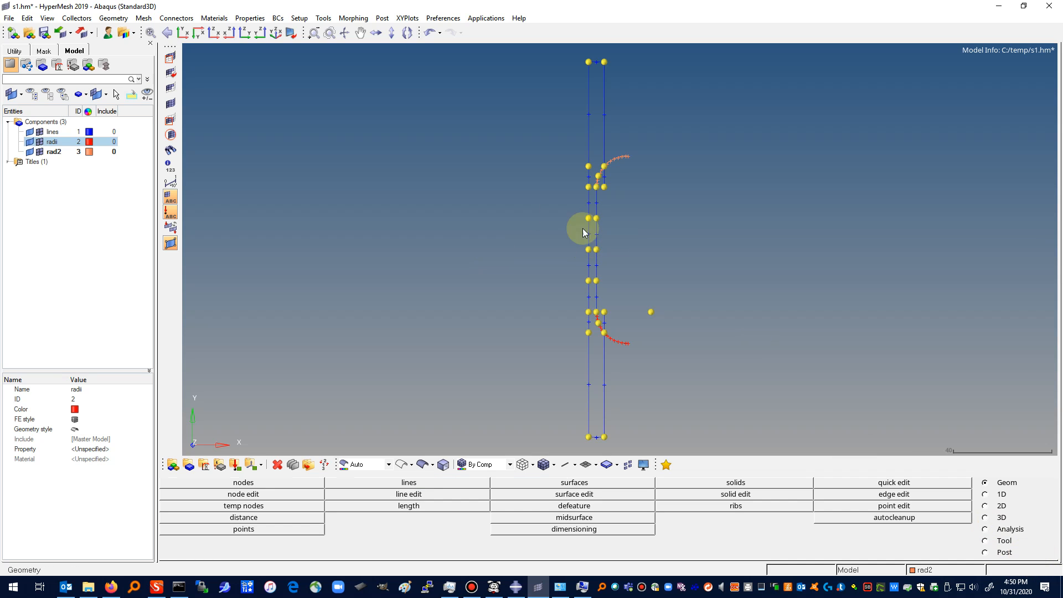
Step: Save the model under the new file name s2hm in the temp folder
{"action": "left_click", "coordinate": [9, 18]}
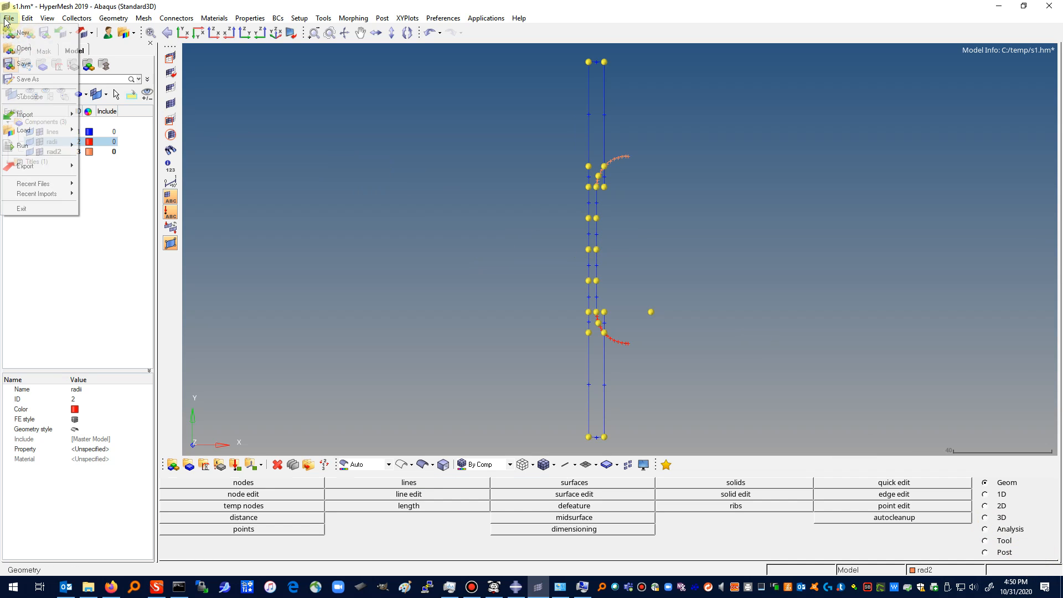
{"action": "left_click", "coordinate": [33, 82]}
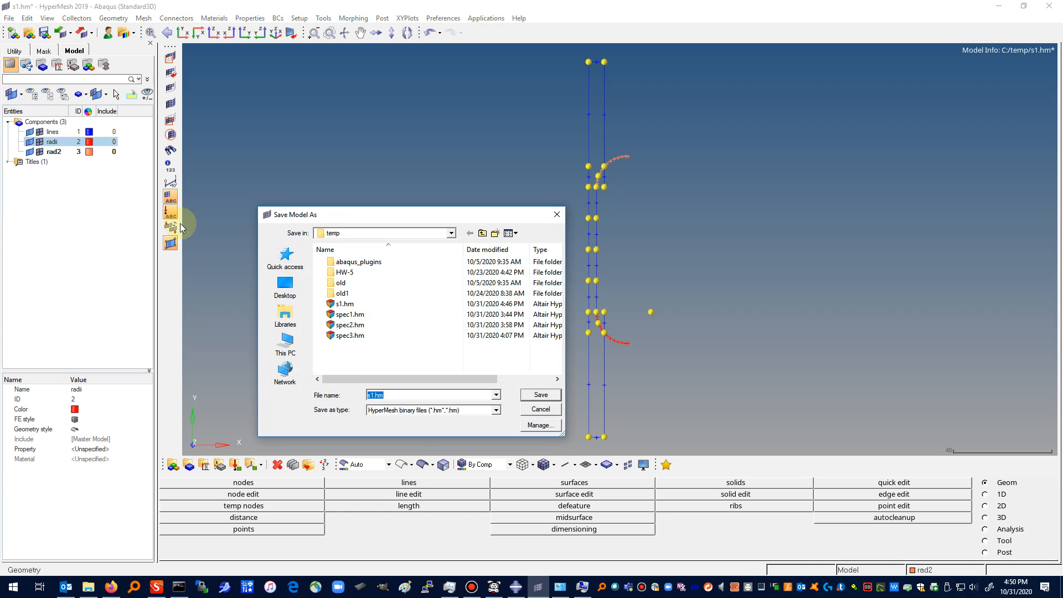
{"action": "left_click", "coordinate": [394, 395]}
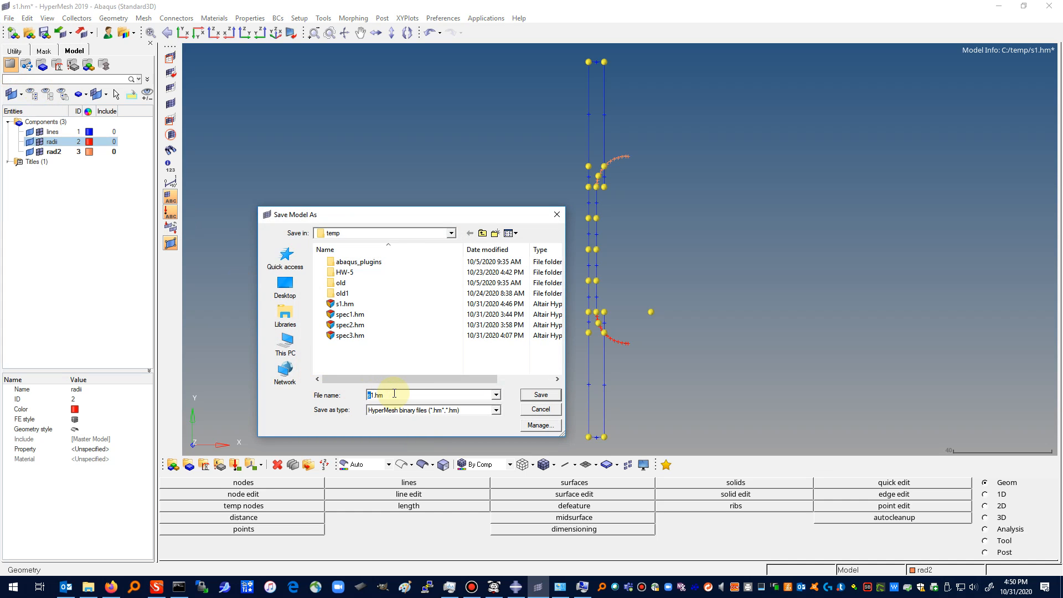
{"action": "type", "text": "2"}
{"action": "left_click", "coordinate": [546, 394]}
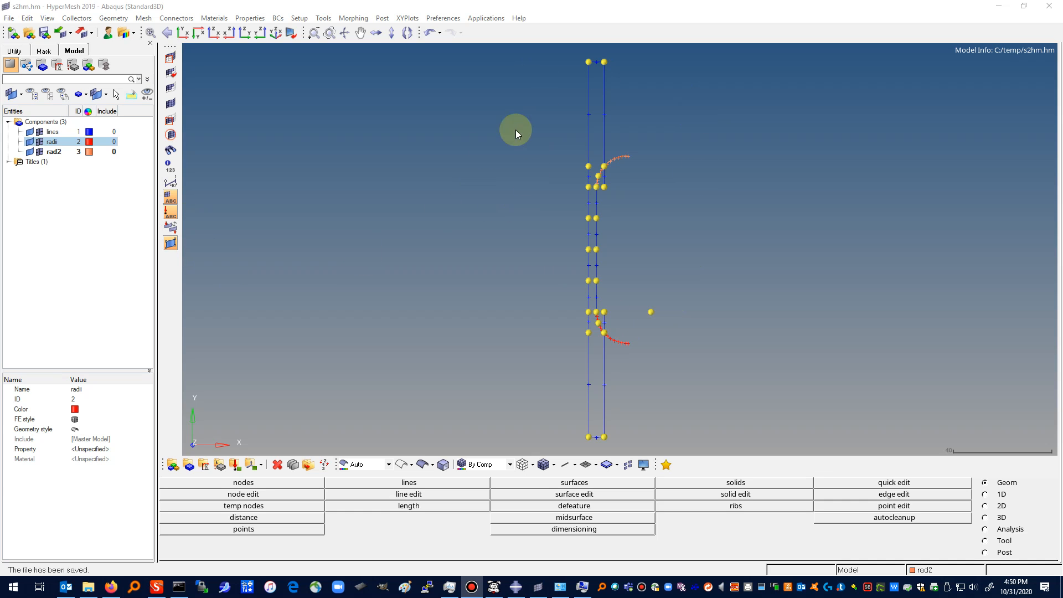
Step: Clear all temporary nodes from the model
{"action": "left_click", "coordinate": [278, 507]}
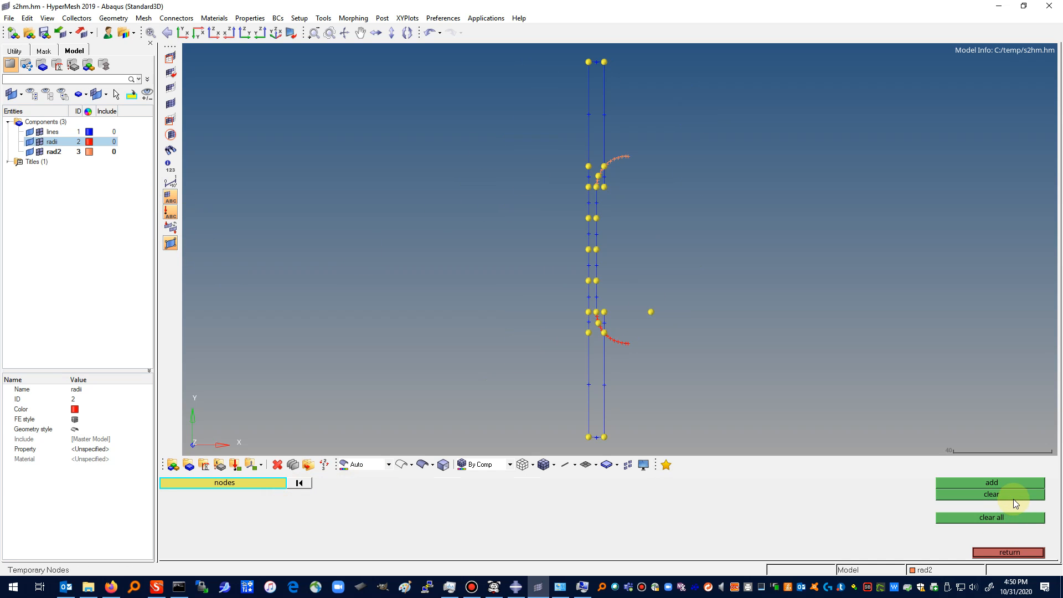
{"action": "left_click", "coordinate": [990, 519]}
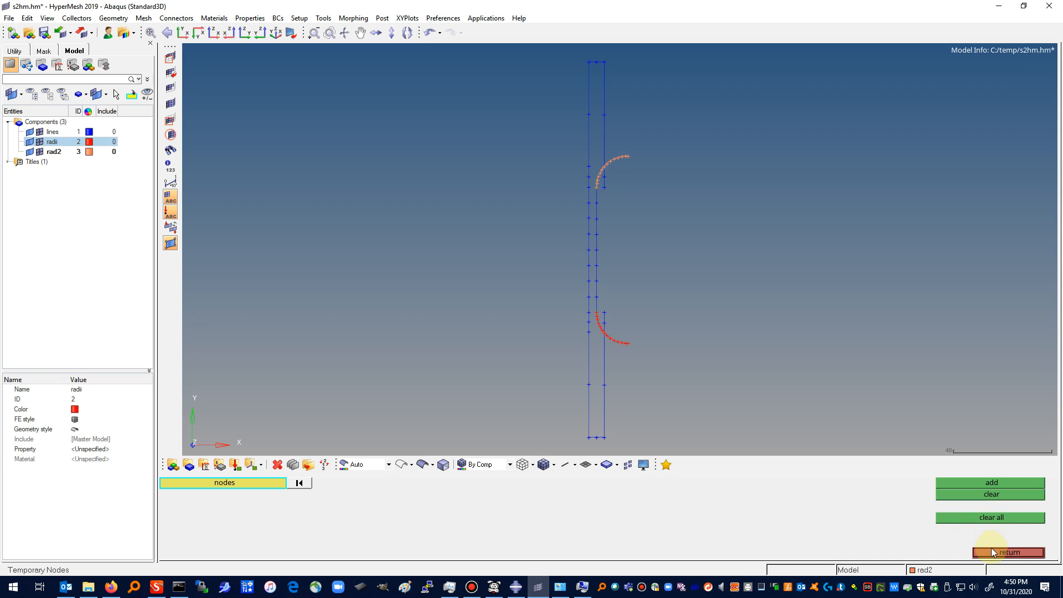
{"action": "left_click", "coordinate": [1008, 552]}
Step: Create a new component named 2d1
{"action": "right_click", "coordinate": [140, 131]}
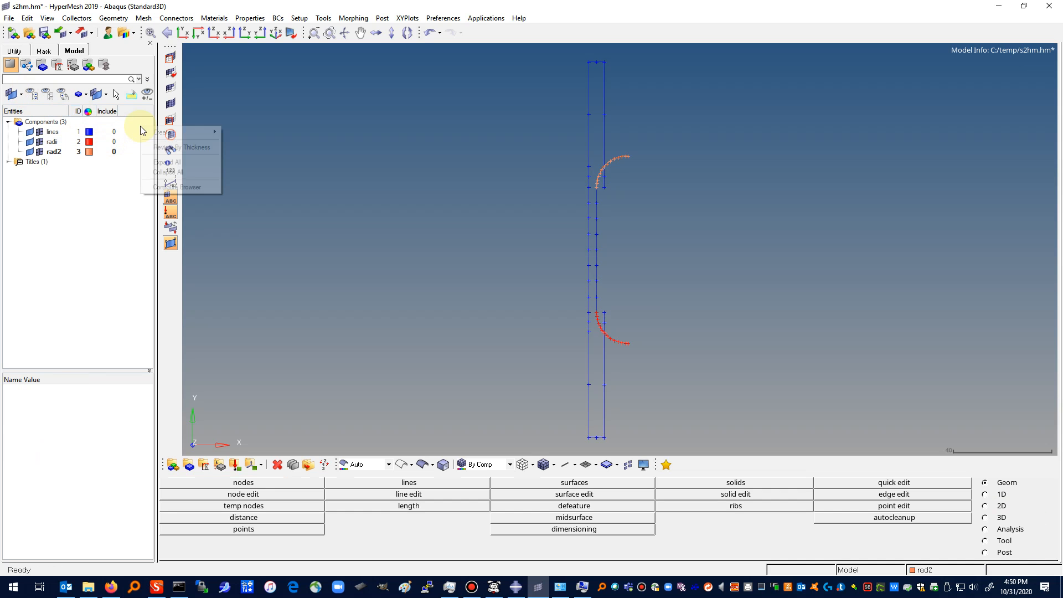
{"action": "mouse_move", "coordinate": [159, 132]}
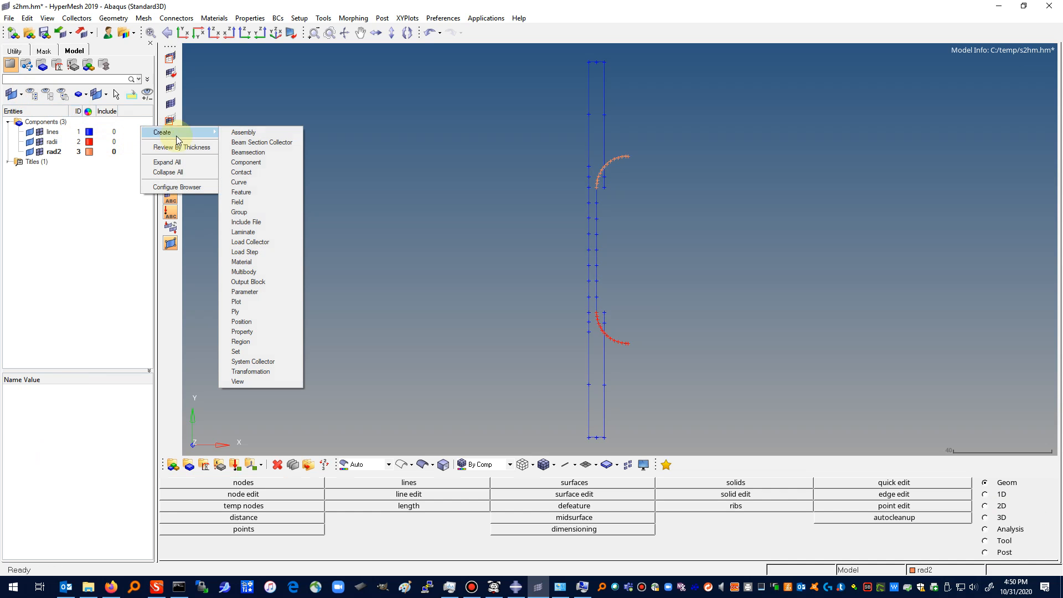
{"action": "left_click", "coordinate": [235, 163]}
{"action": "type", "text": "2d"}
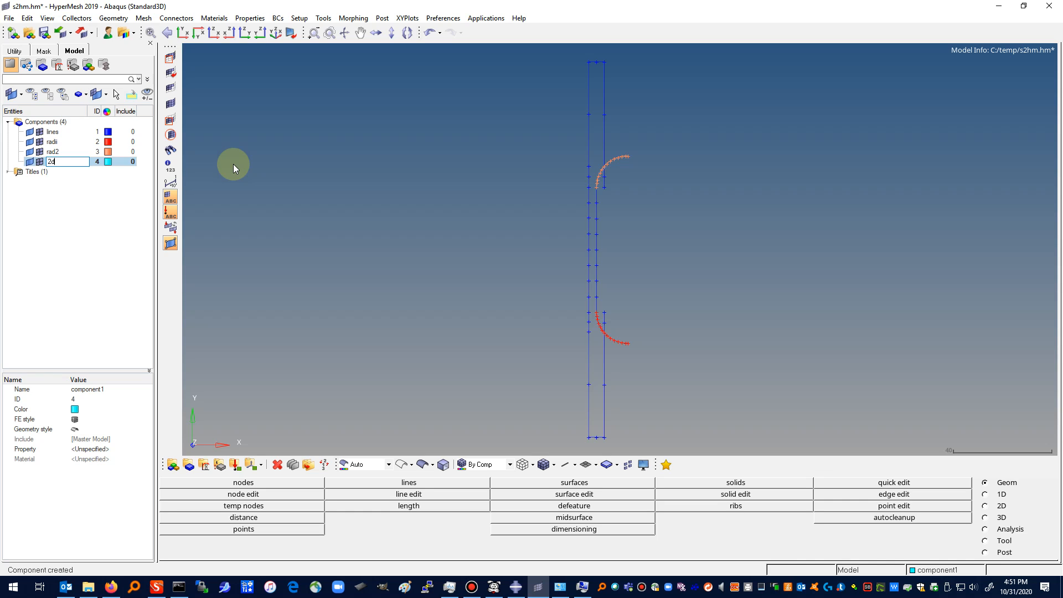
{"action": "type", "text": "1"}
{"action": "key", "text": "Return"}
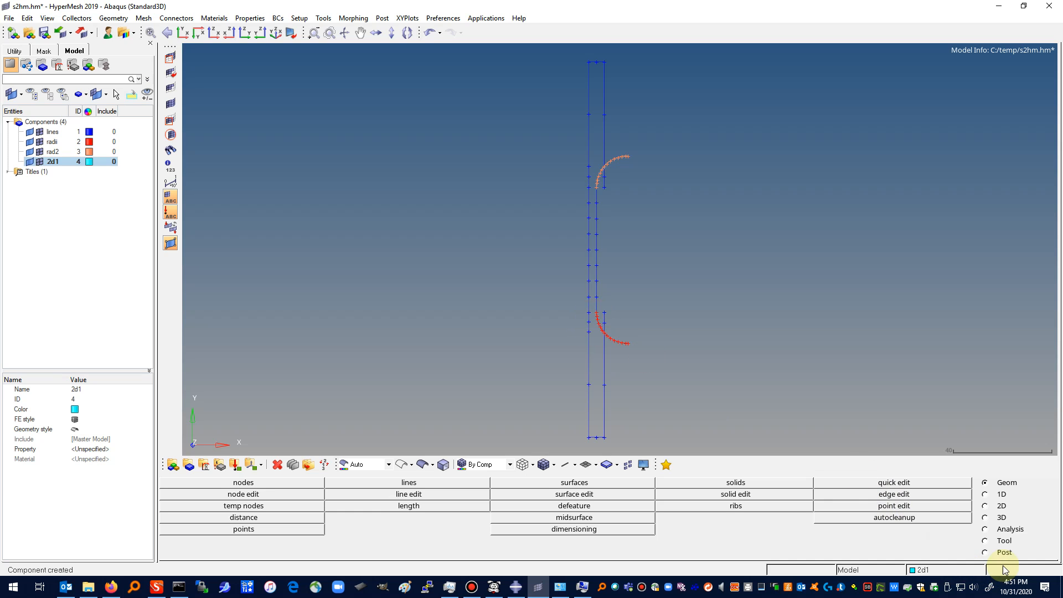
Step: Try a ruled mesh without surface between the lower fillet arc and the adjacent centreline segment, with element density 10 on all edges
{"action": "left_click", "coordinate": [985, 506]}
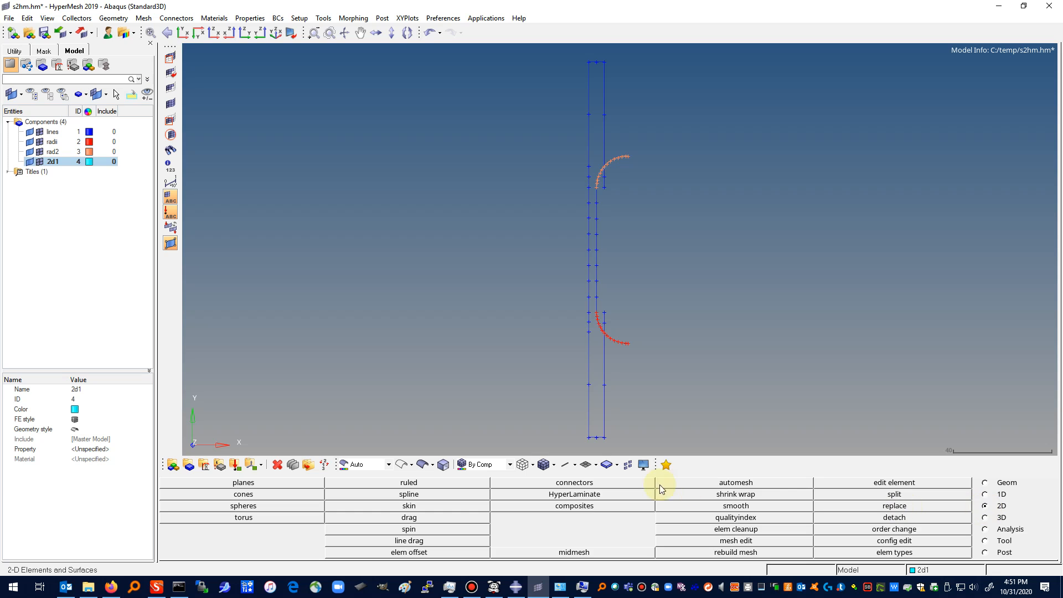
{"action": "left_click", "coordinate": [438, 482]}
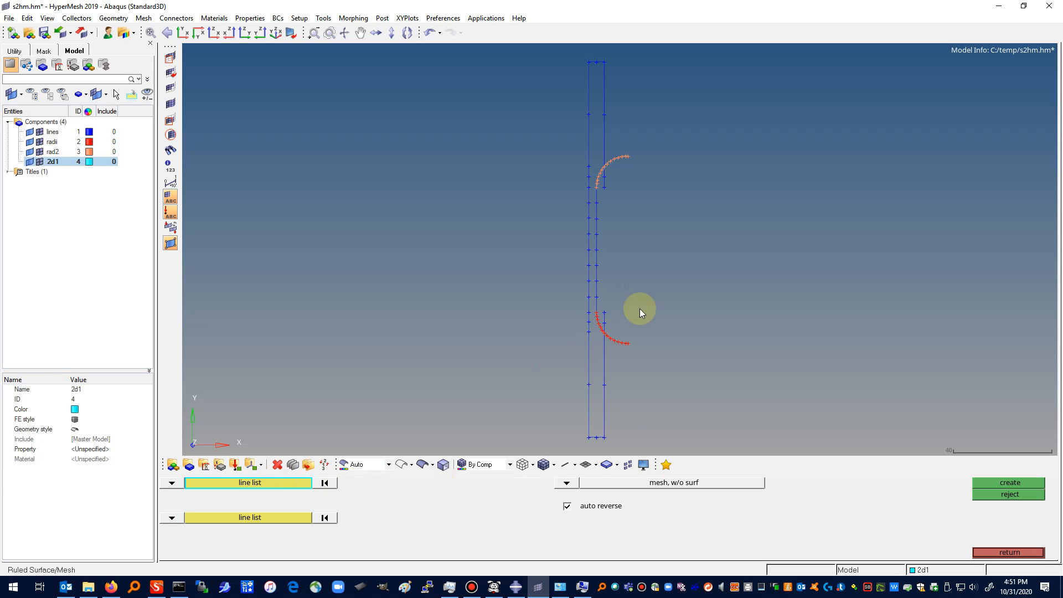
{"action": "left_click", "coordinate": [596, 326]}
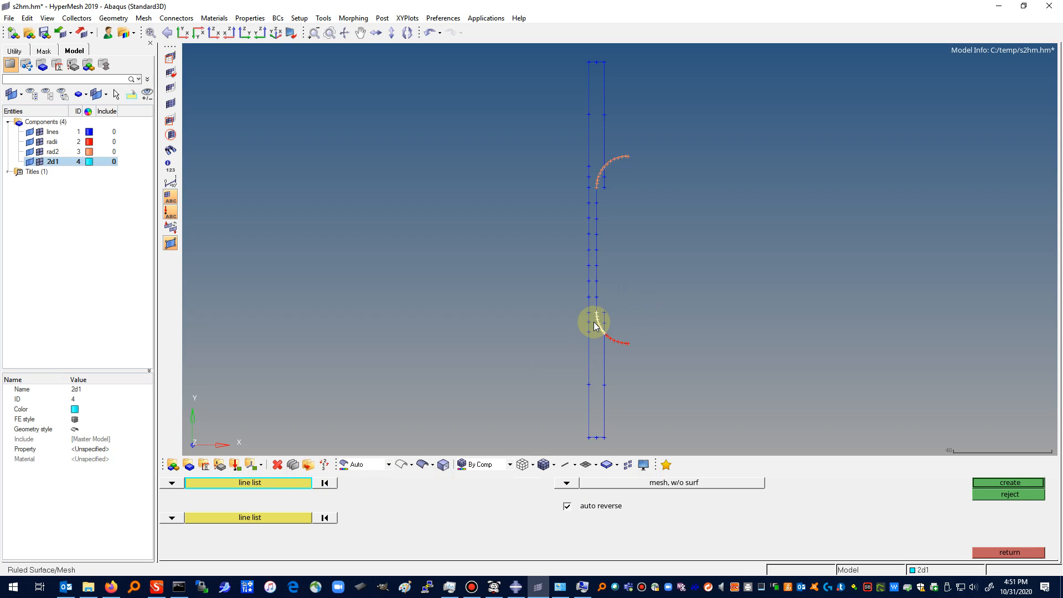
{"action": "left_click", "coordinate": [254, 517]}
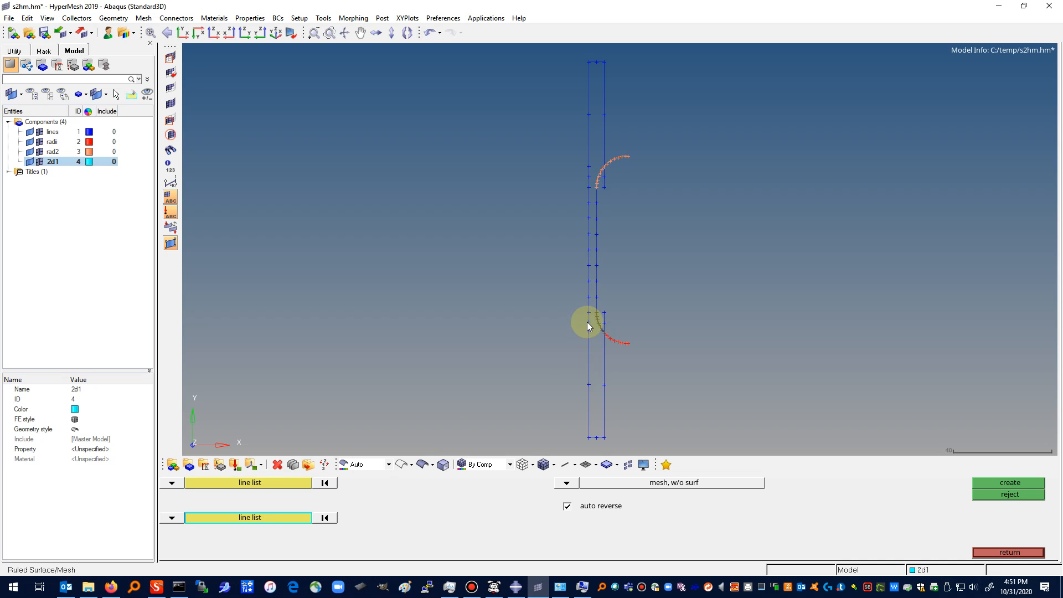
{"action": "left_click", "coordinate": [587, 322]}
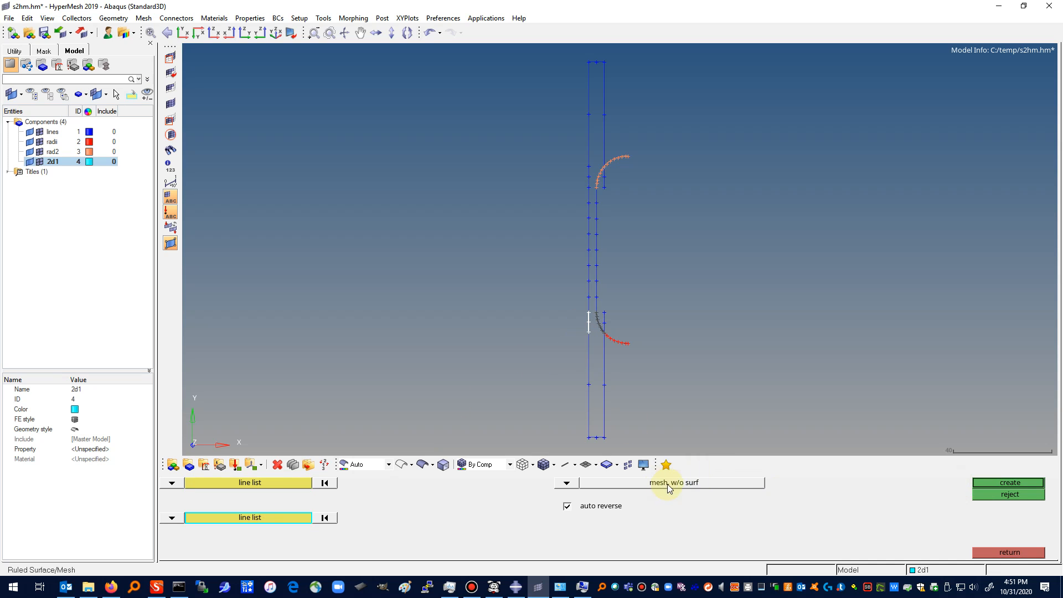
{"action": "left_click", "coordinate": [1003, 486]}
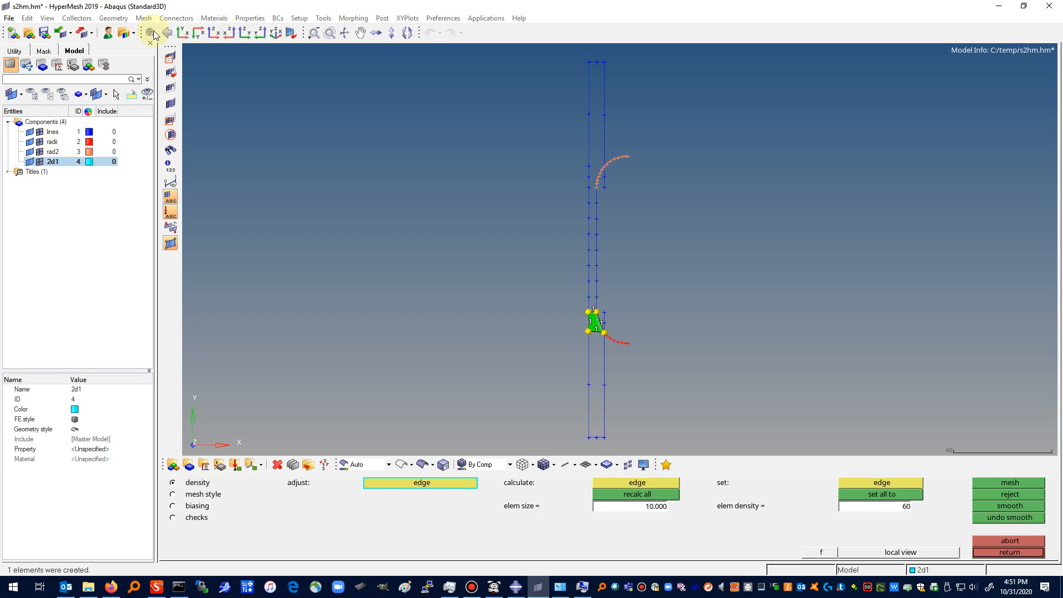
{"action": "left_click", "coordinate": [329, 32]}
{"action": "mouse_move", "coordinate": [606, 281]}
{"action": "left_mouse_down"}
{"action": "mouse_move", "coordinate": [544, 339]}
{"action": "mouse_move", "coordinate": [598, 284]}
{"action": "left_mouse_up"}
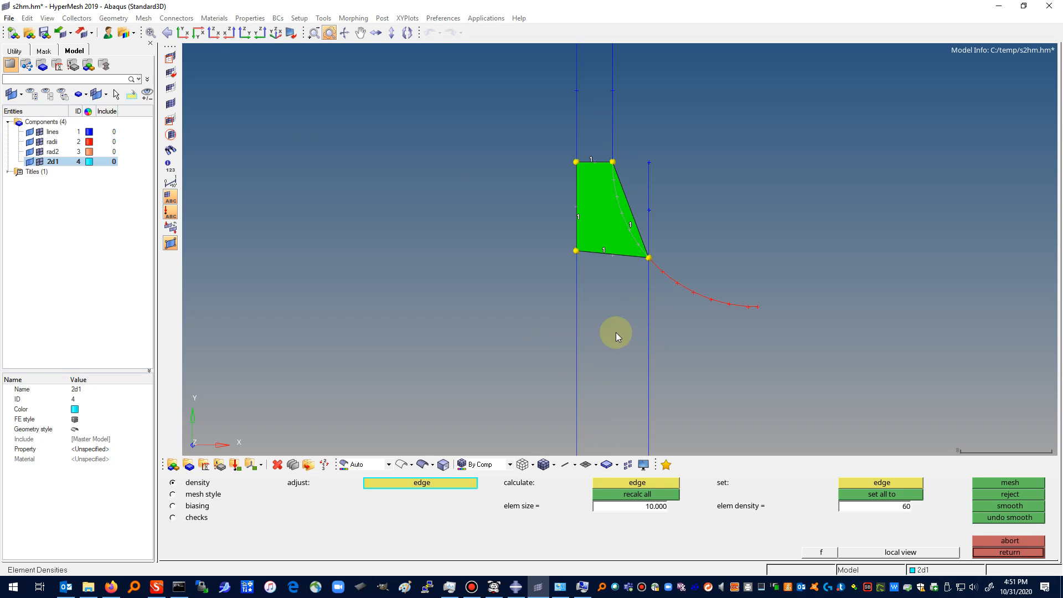
{"action": "left_click", "coordinate": [898, 494]}
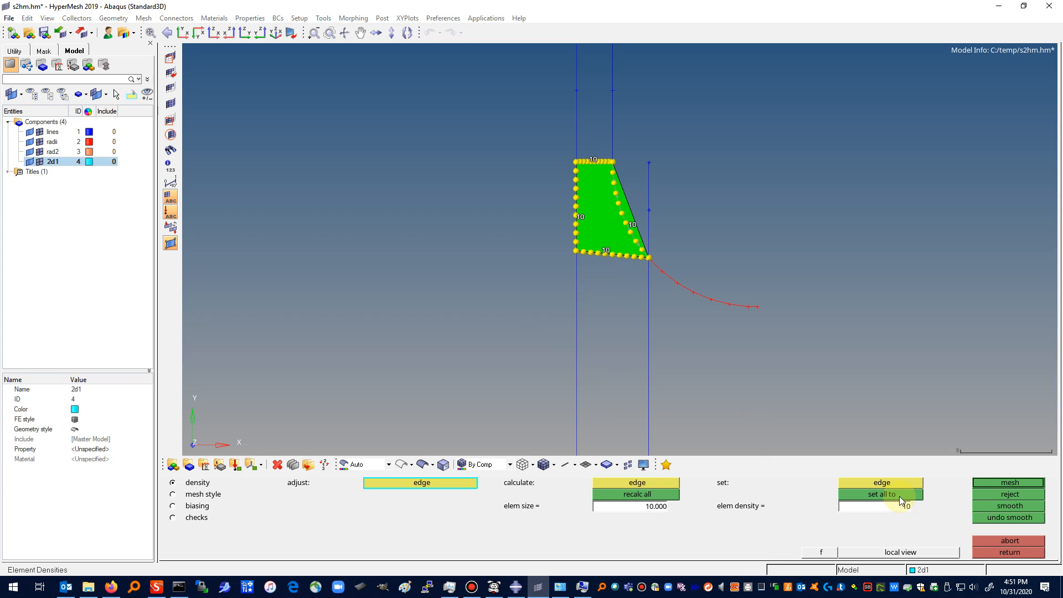
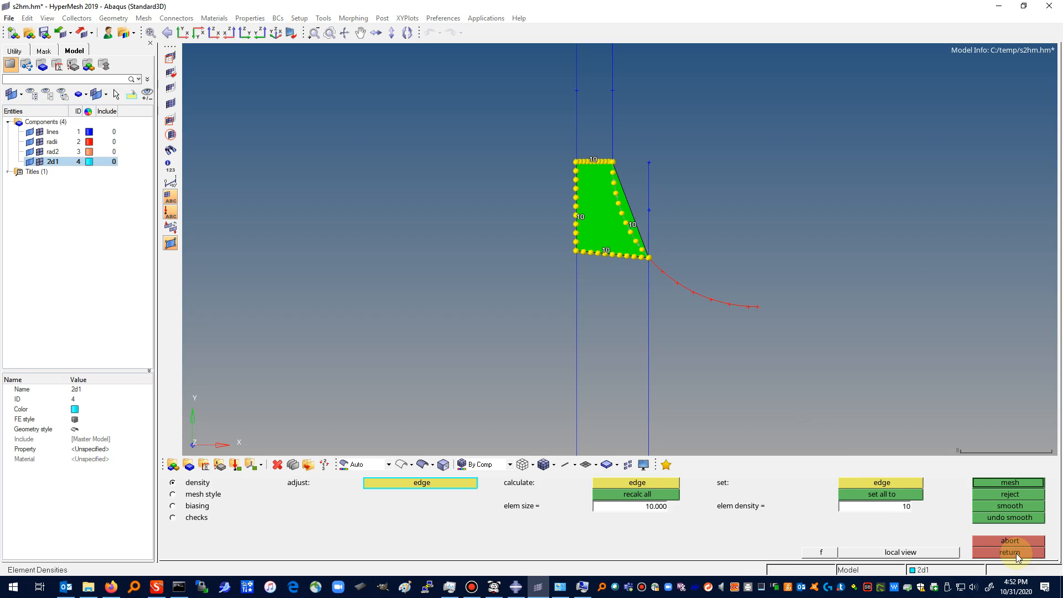
Step: Reject the ruled mesh created between the lower fillet arc and the centreline
{"action": "left_click", "coordinate": [992, 551]}
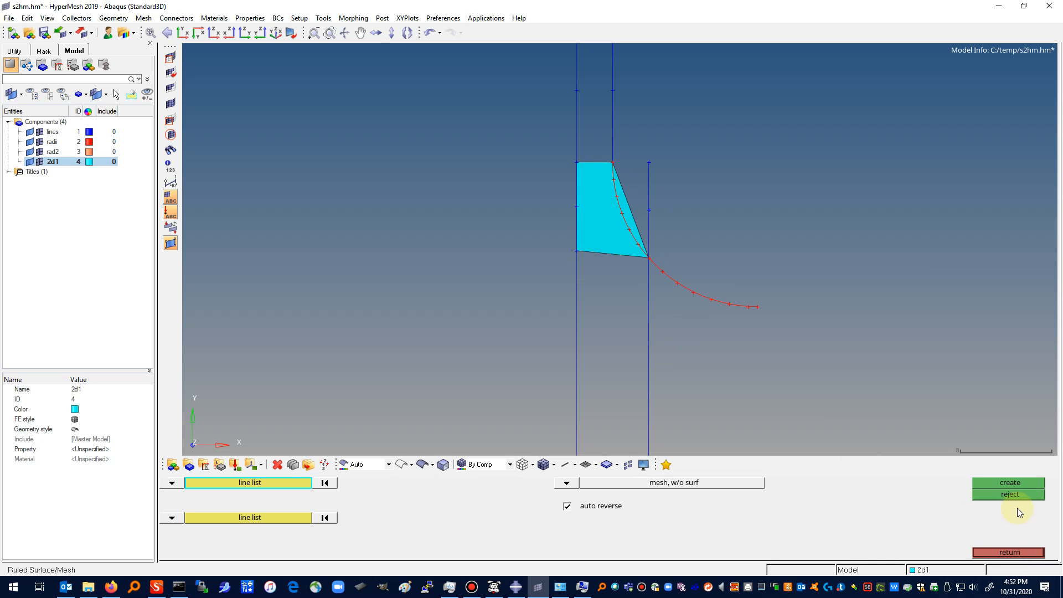
{"action": "left_click", "coordinate": [1017, 494]}
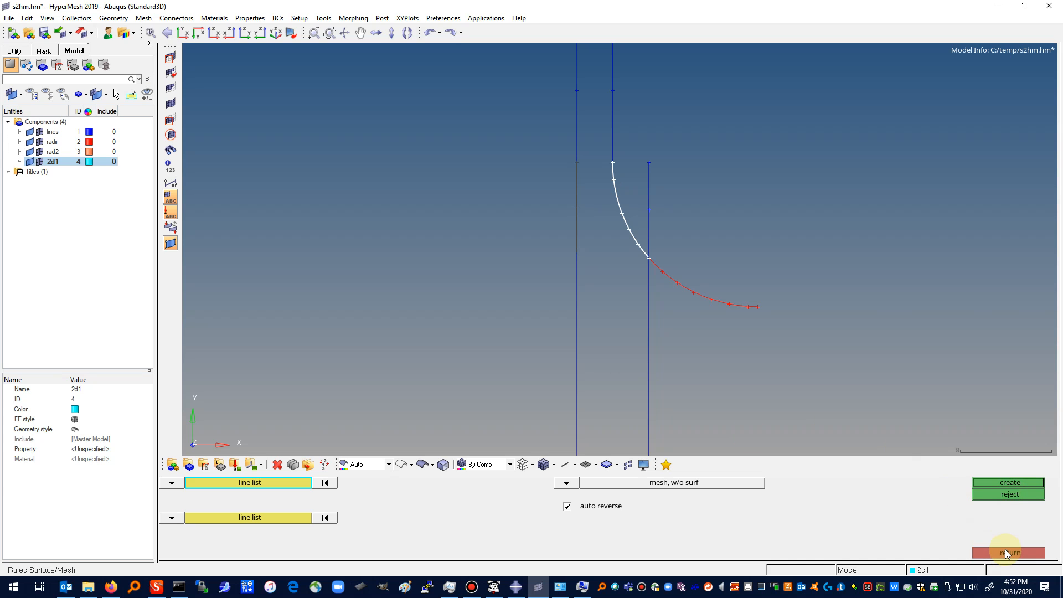
{"action": "left_click", "coordinate": [1005, 551]}
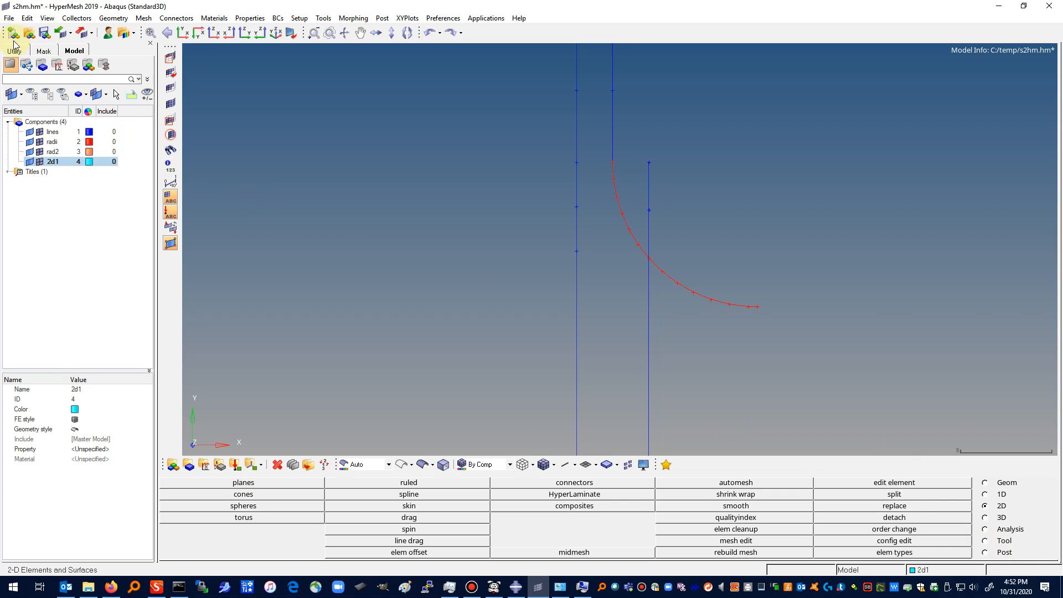
Step: Reload the recent file s2hm.hm, discarding the unsaved changes to the model
{"action": "left_click", "coordinate": [15, 20]}
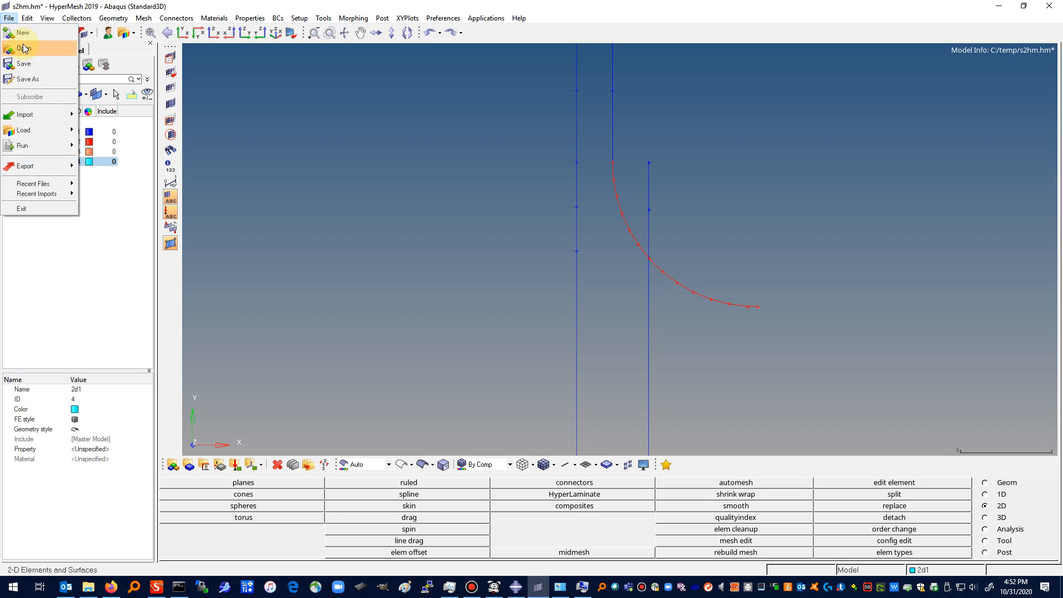
{"action": "mouse_move", "coordinate": [38, 189]}
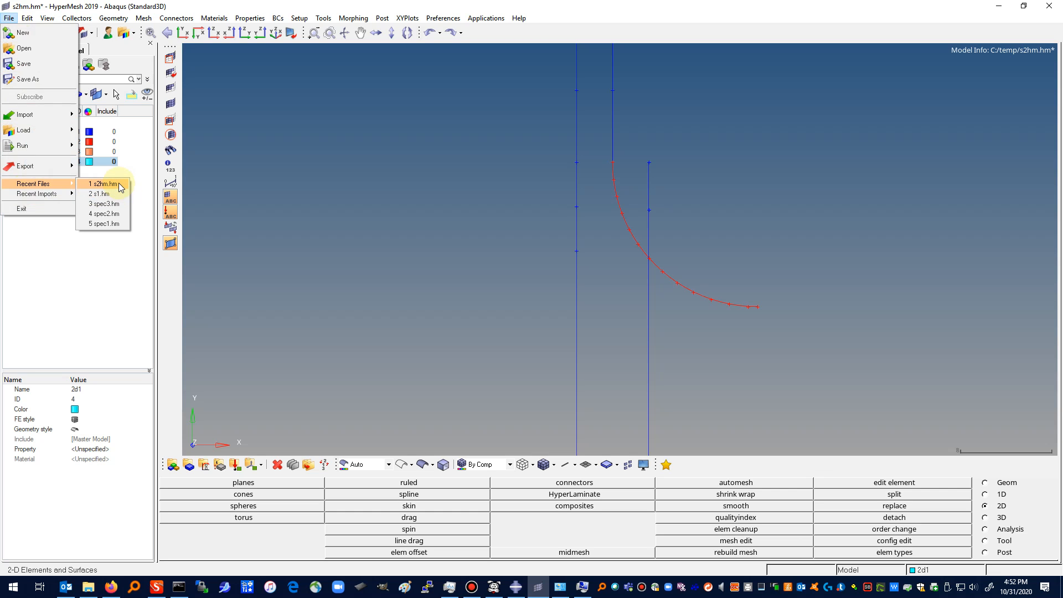
{"action": "left_click", "coordinate": [118, 184]}
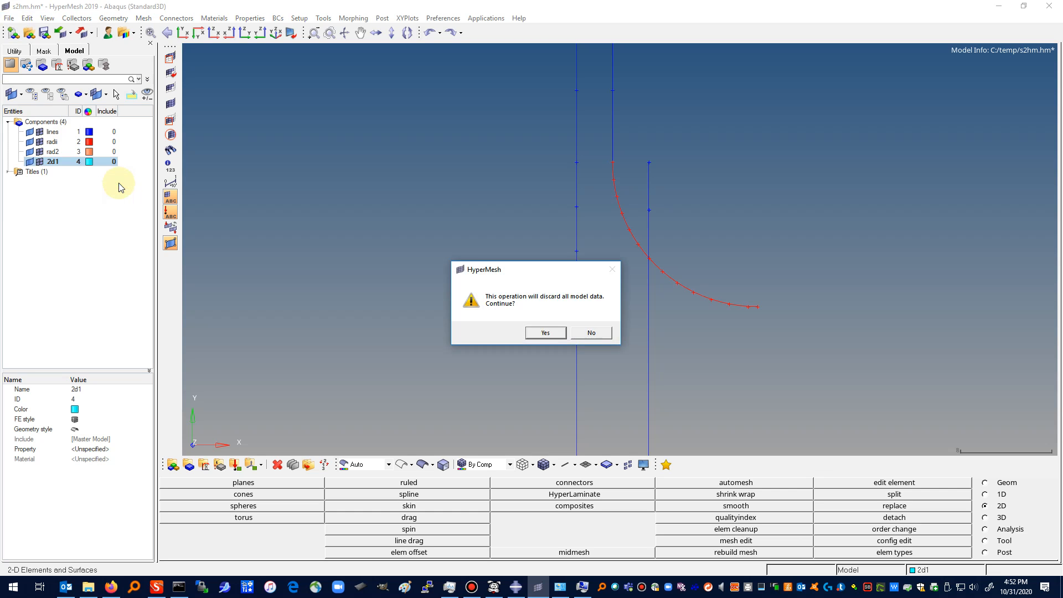
{"action": "left_click", "coordinate": [561, 333]}
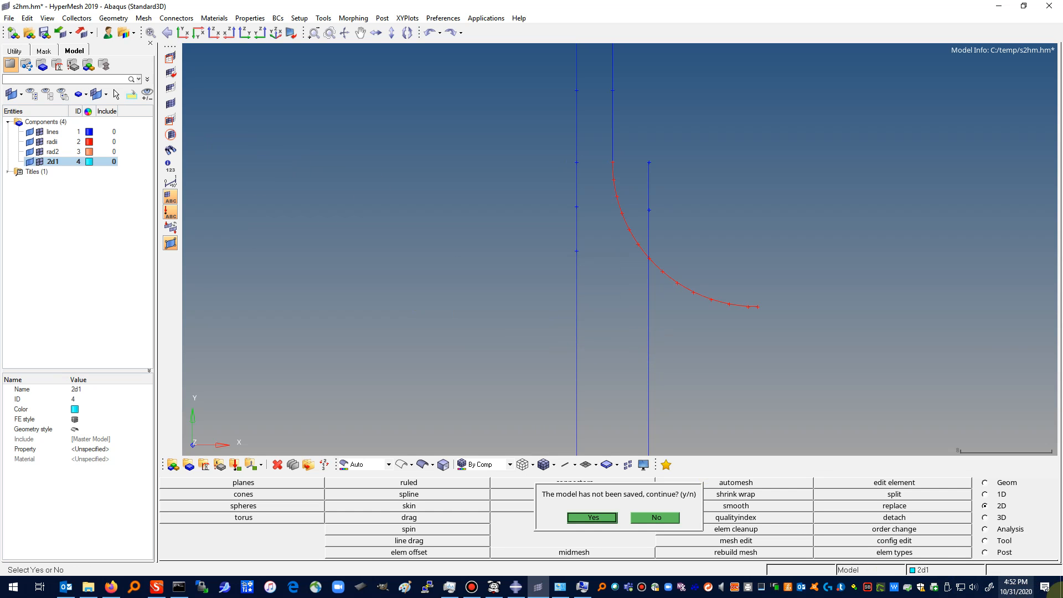
{"action": "key", "text": "y"}
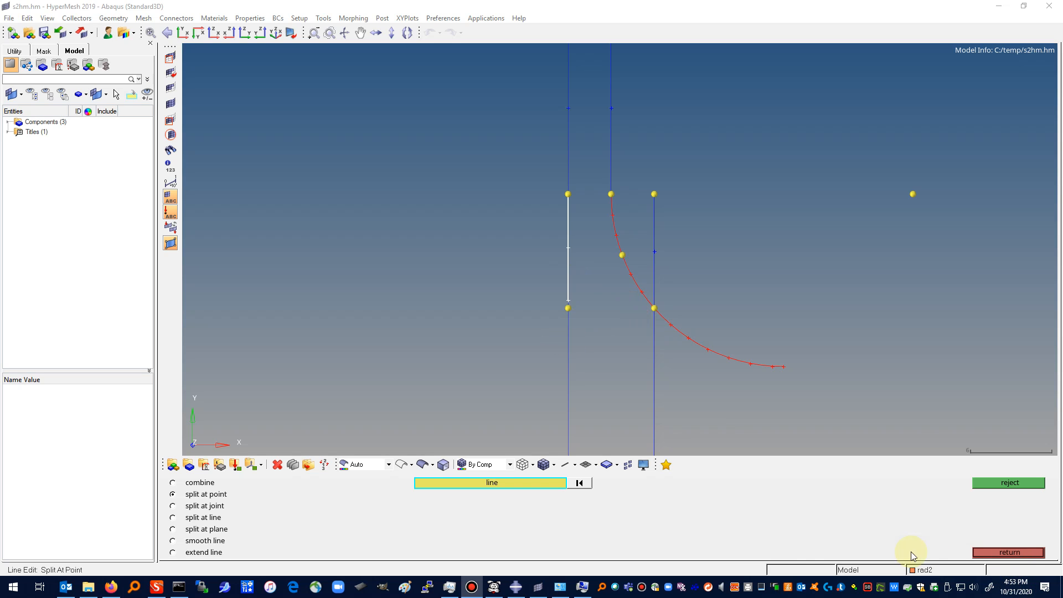
Step: Combine the centreline segment beside the lower fillet with the grip segment directly below it
{"action": "left_click", "coordinate": [188, 483]}
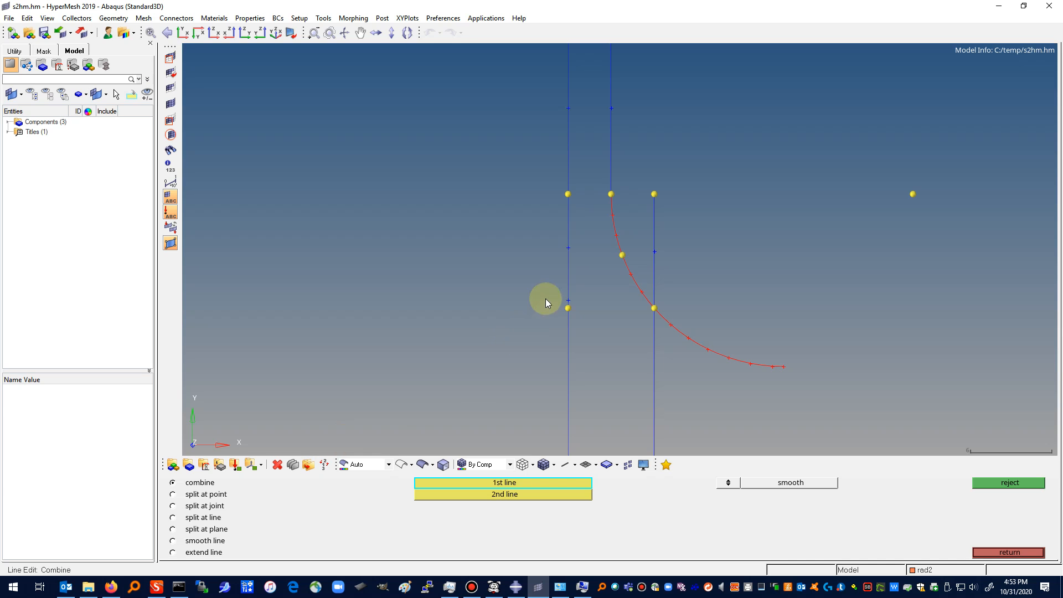
{"action": "left_click", "coordinate": [569, 271]}
{"action": "left_click", "coordinate": [569, 341]}
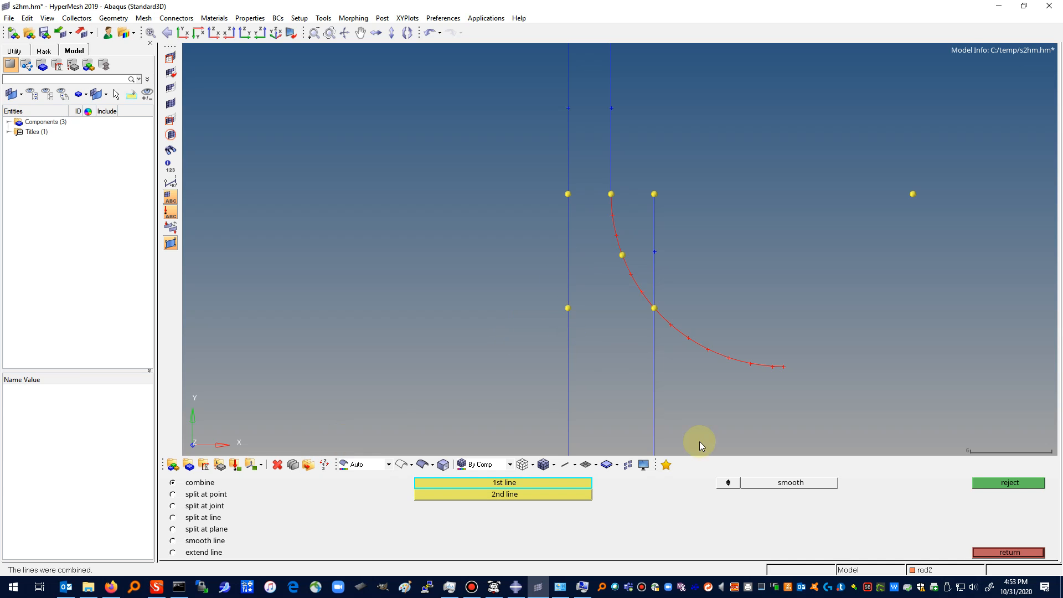
Step: Combine the centreline segment beside the upper fillet with the gauge segment directly below it
{"action": "left_click", "coordinate": [183, 32]}
{"action": "left_click", "coordinate": [329, 34]}
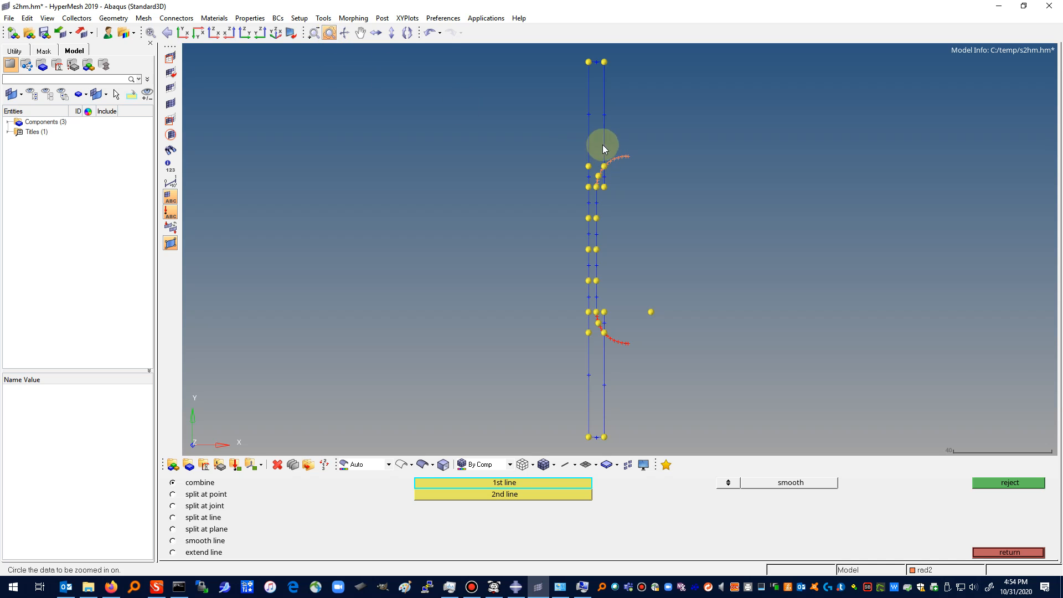
{"action": "mouse_move", "coordinate": [605, 150]}
{"action": "left_mouse_down"}
{"action": "mouse_move", "coordinate": [558, 218]}
{"action": "mouse_move", "coordinate": [585, 112]}
{"action": "mouse_move", "coordinate": [592, 119]}
{"action": "left_mouse_up"}
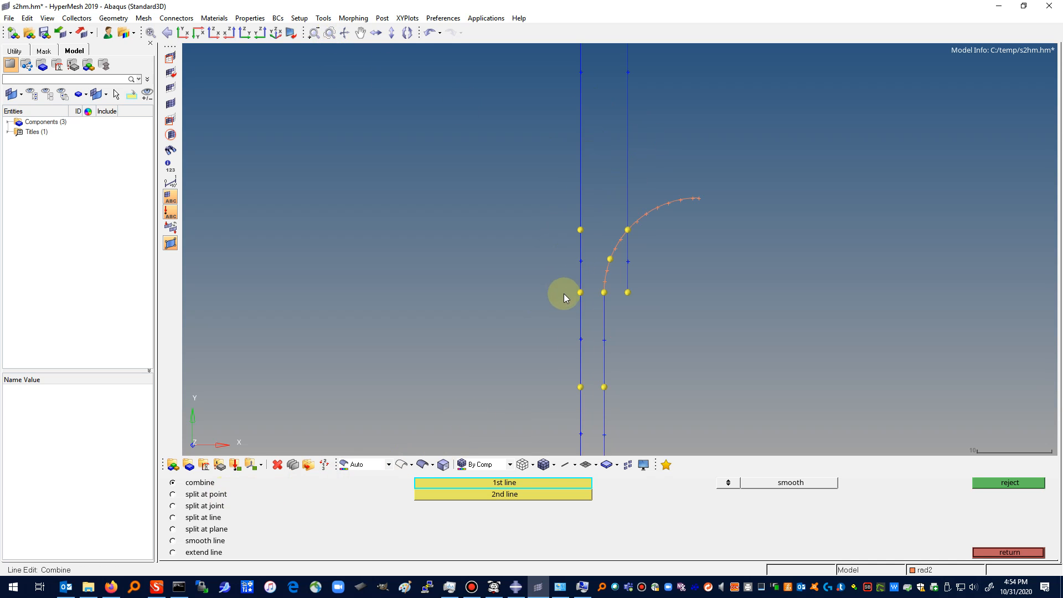
{"action": "left_click", "coordinate": [581, 314]}
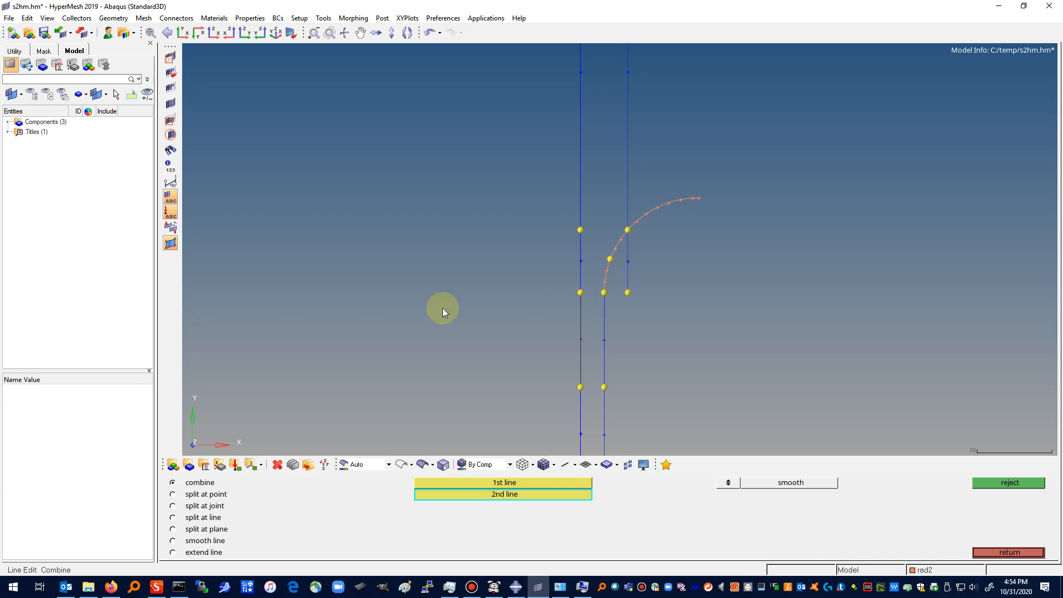
{"action": "left_click", "coordinate": [577, 264]}
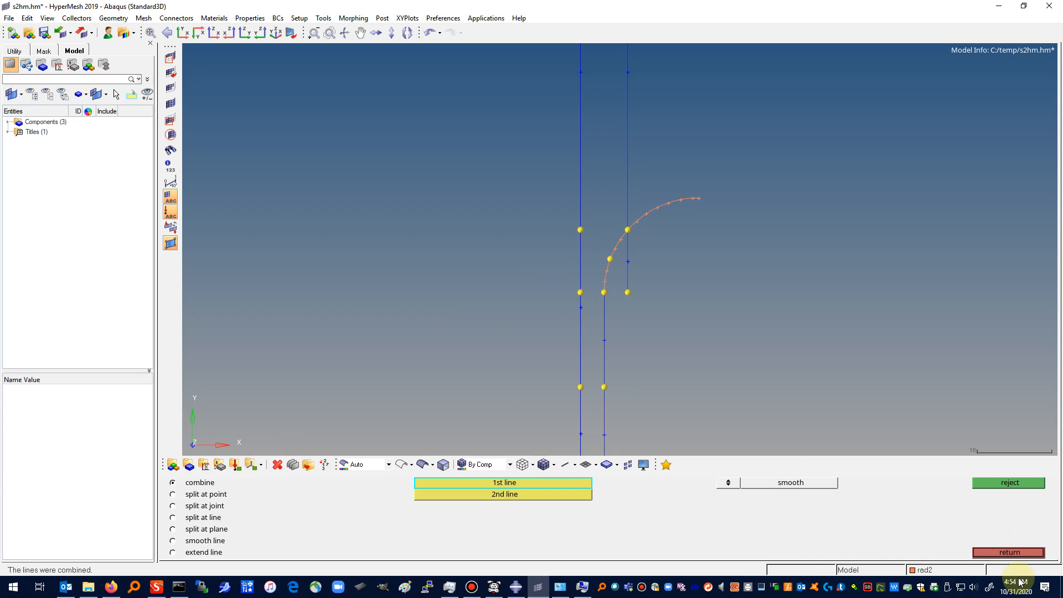
{"action": "left_click", "coordinate": [1016, 553]}
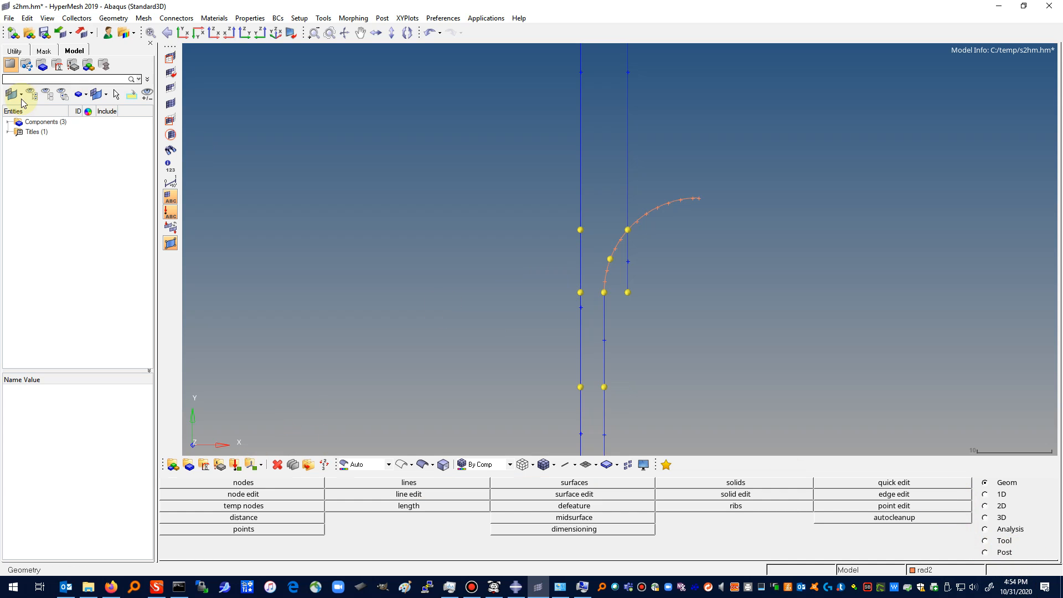
Step: Make the lines component the current component
{"action": "left_click", "coordinate": [37, 123]}
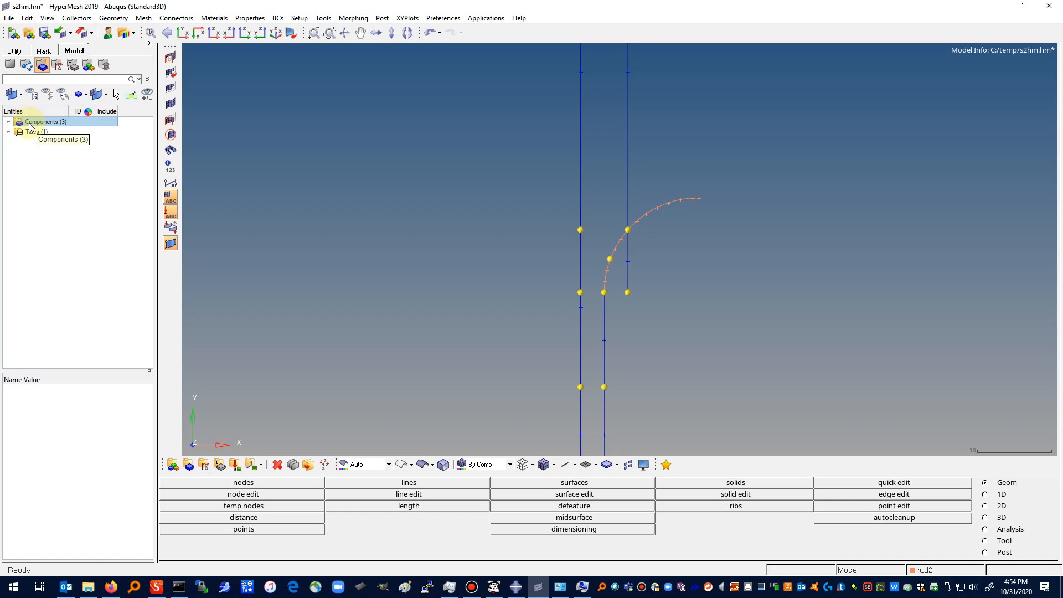
{"action": "double_click", "coordinate": [37, 123]}
{"action": "left_click", "coordinate": [37, 121]}
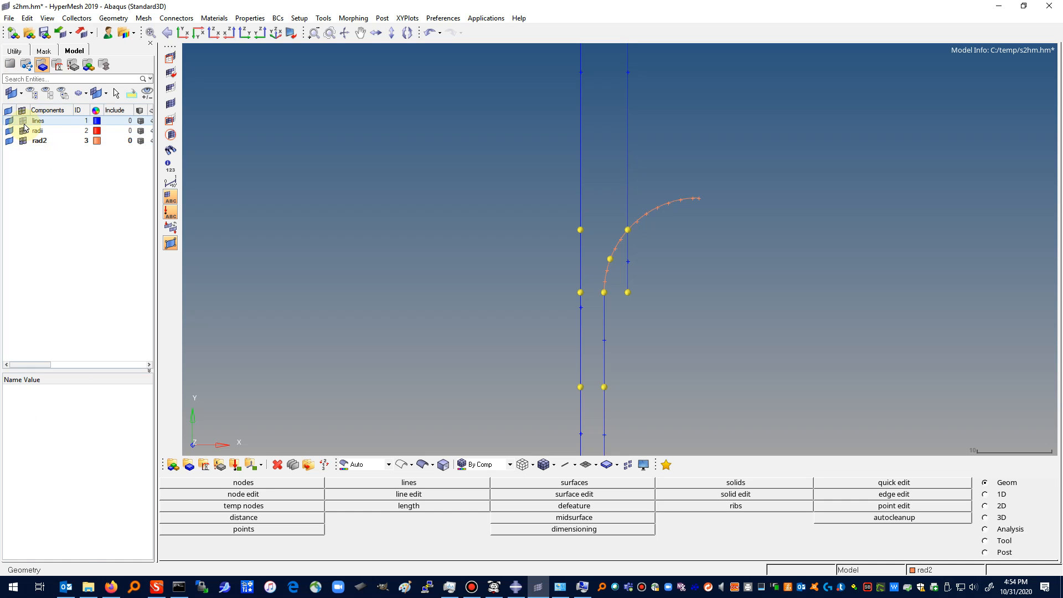
{"action": "left_click", "coordinate": [24, 122]}
{"action": "left_click", "coordinate": [45, 123]}
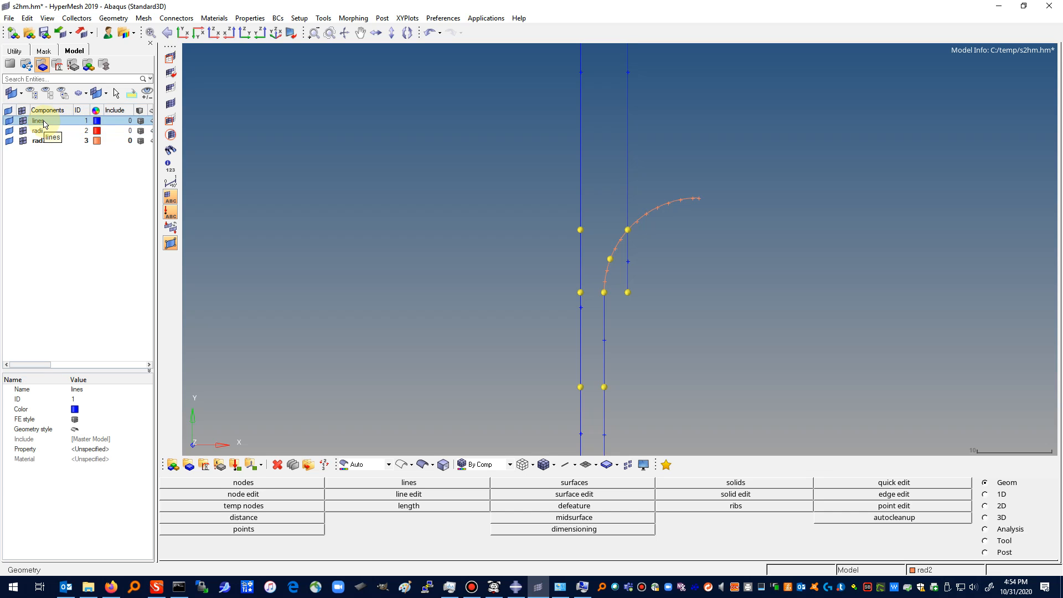
{"action": "right_click", "coordinate": [45, 123]}
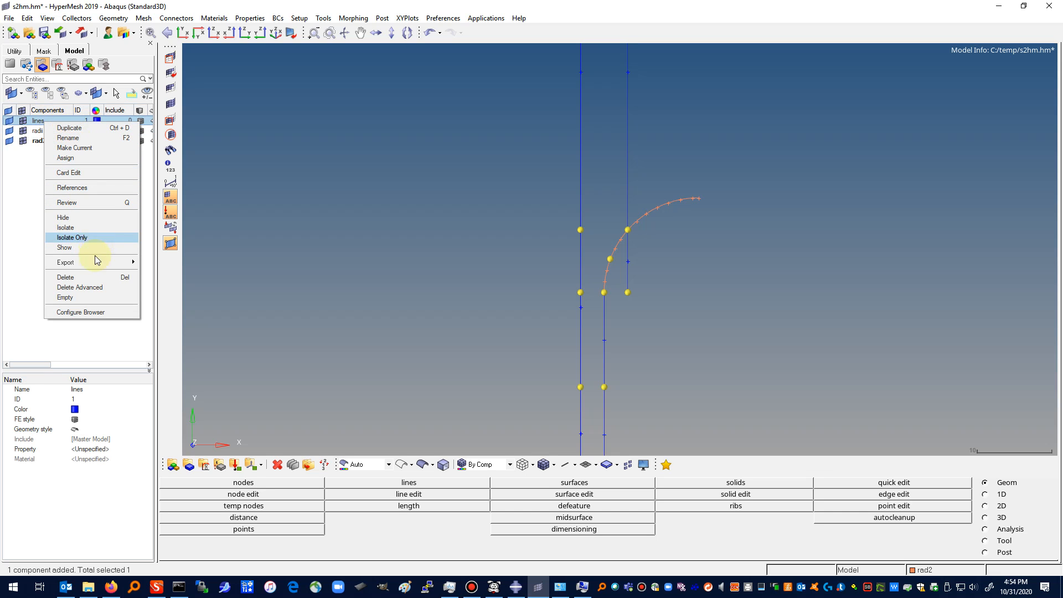
{"action": "left_click", "coordinate": [102, 148]}
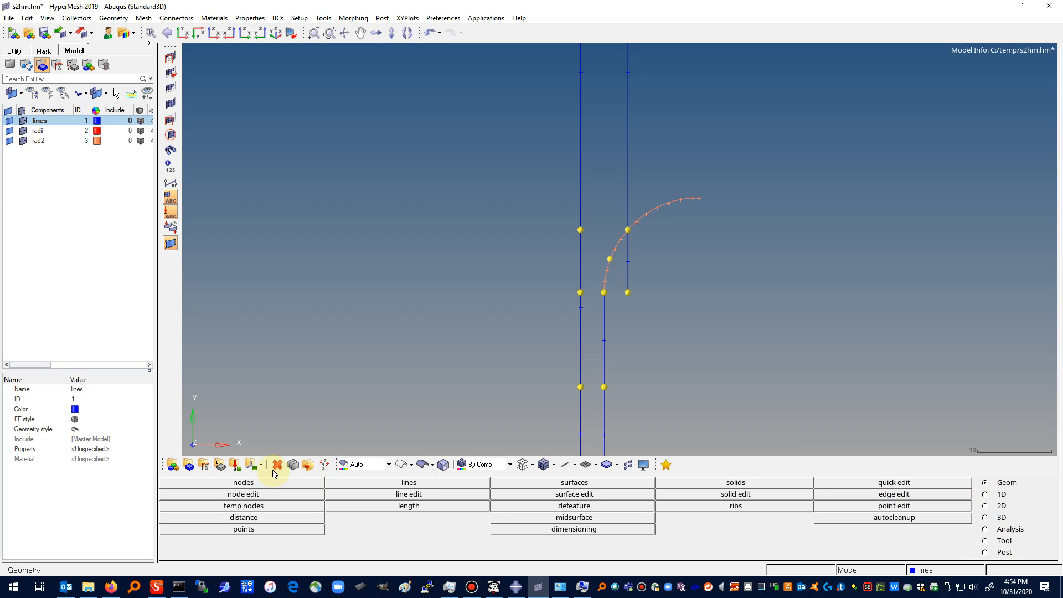
Step: Create 90-degree arcs of radius 12.7 about the z-axis, centred on the centreline and outer-edge nodes at the upper fillet's grip end
{"action": "left_click", "coordinate": [380, 483]}
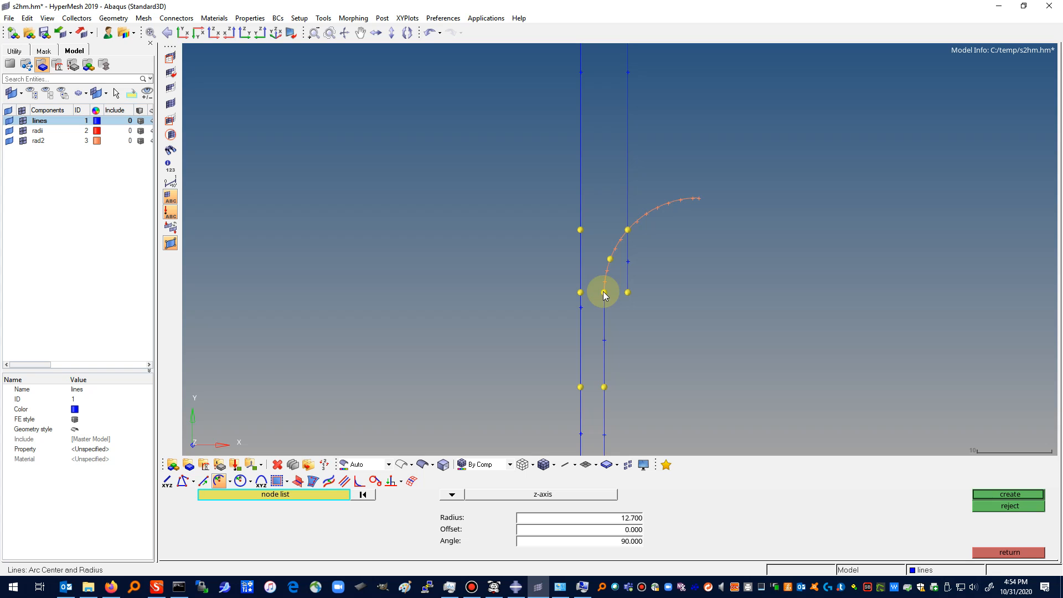
{"action": "left_click", "coordinate": [580, 230]}
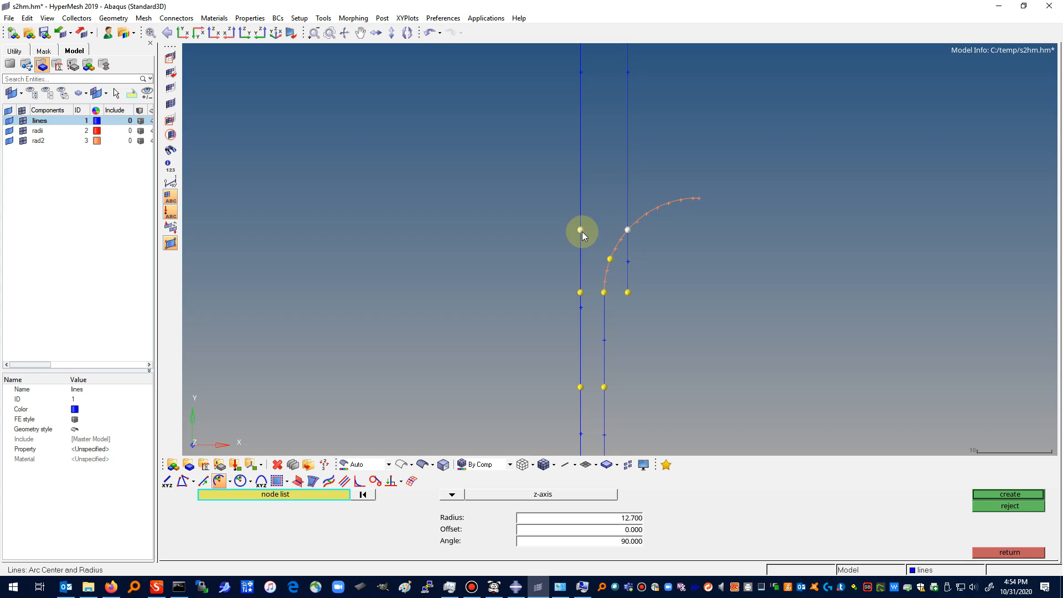
{"action": "left_click", "coordinate": [1022, 494]}
{"action": "left_click", "coordinate": [1008, 553]}
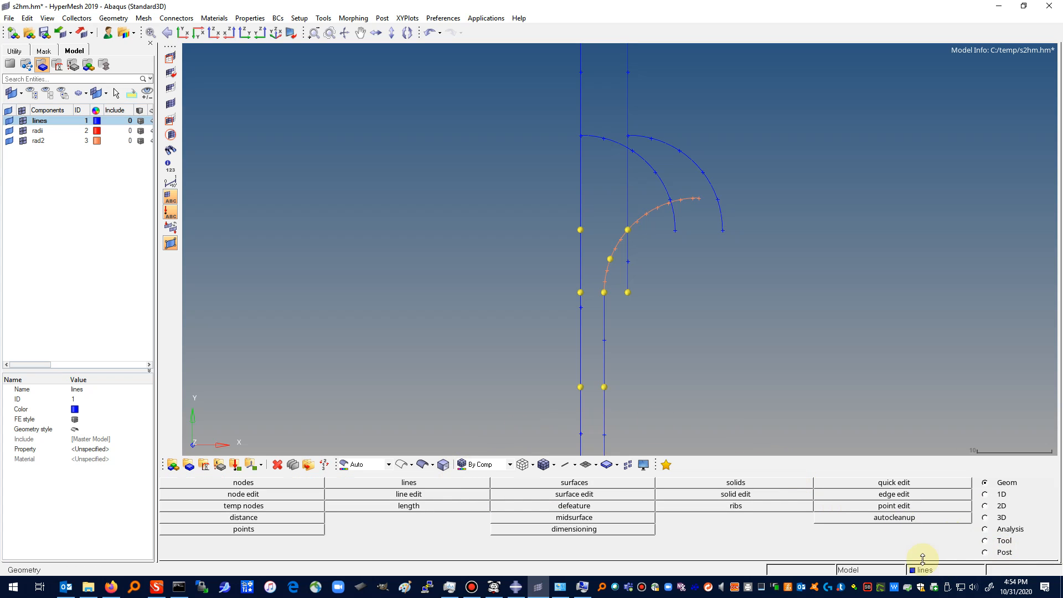
{"action": "left_click", "coordinate": [986, 541]}
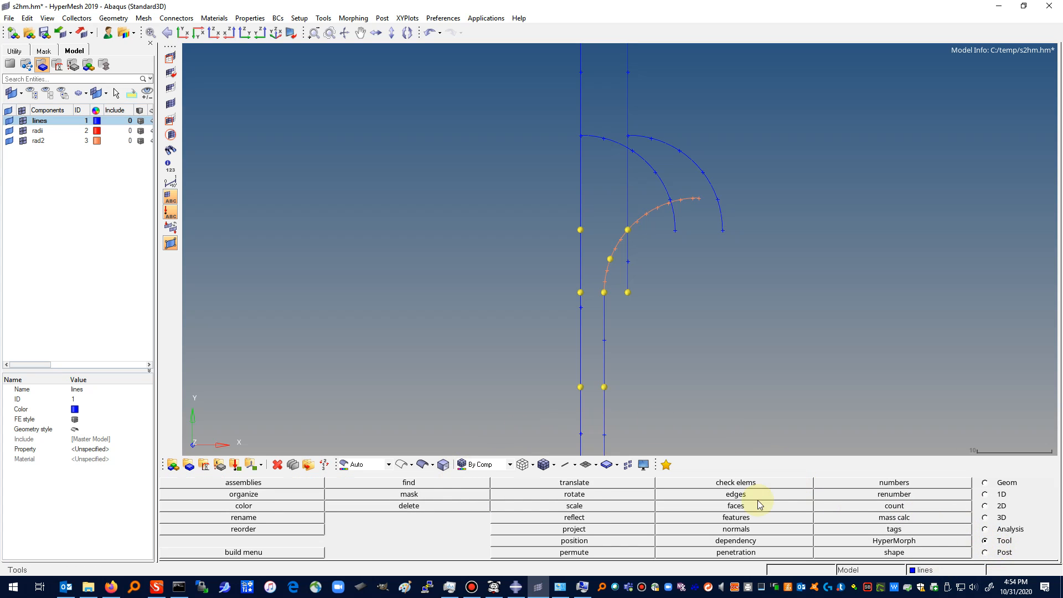
{"action": "left_click", "coordinate": [304, 483]}
{"action": "left_click", "coordinate": [1005, 554]}
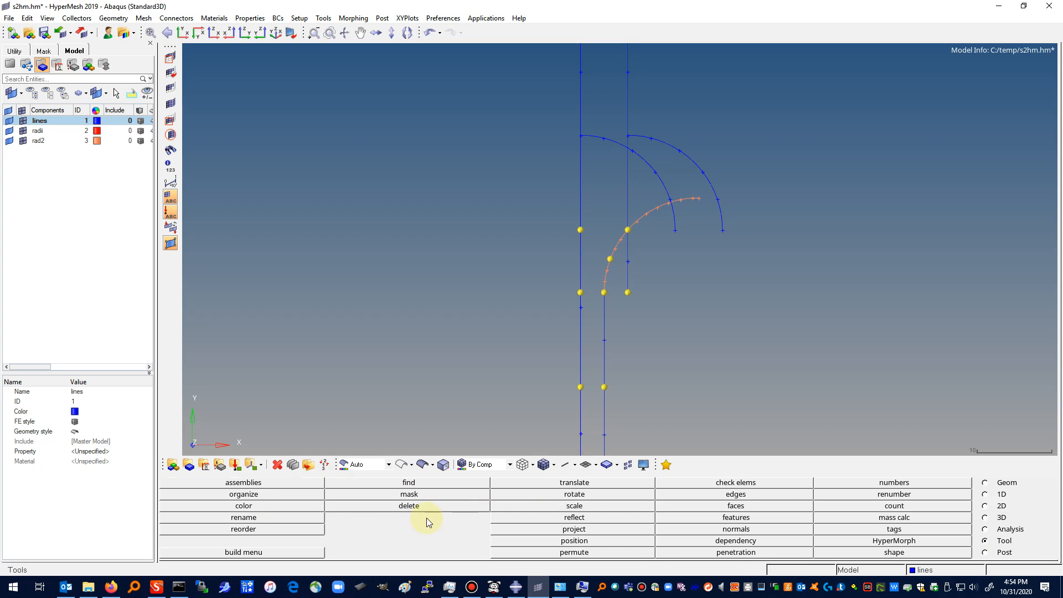
{"action": "left_click", "coordinate": [279, 492]}
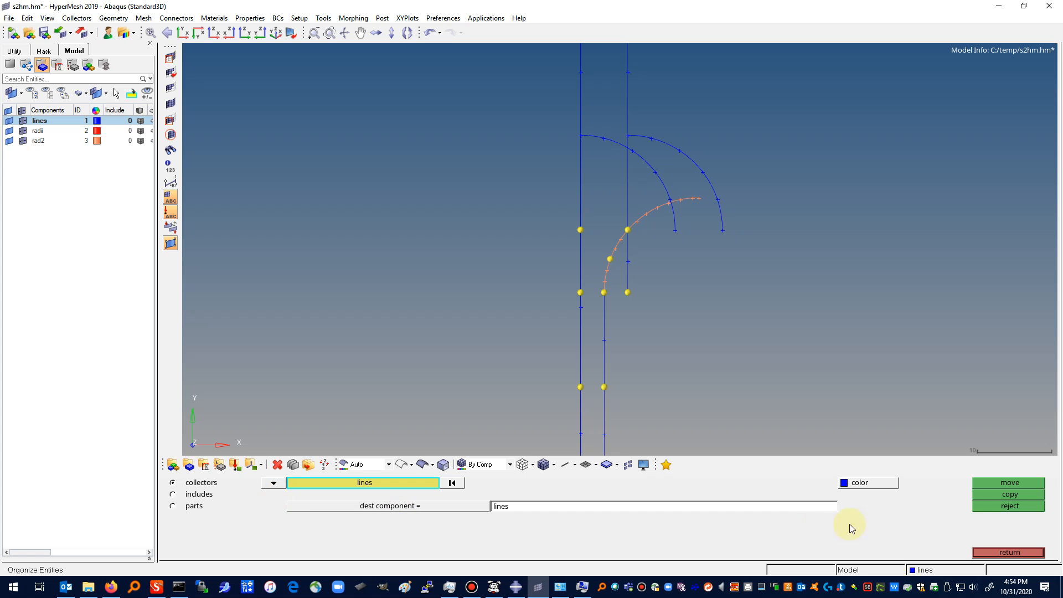
{"action": "left_click", "coordinate": [1017, 554]}
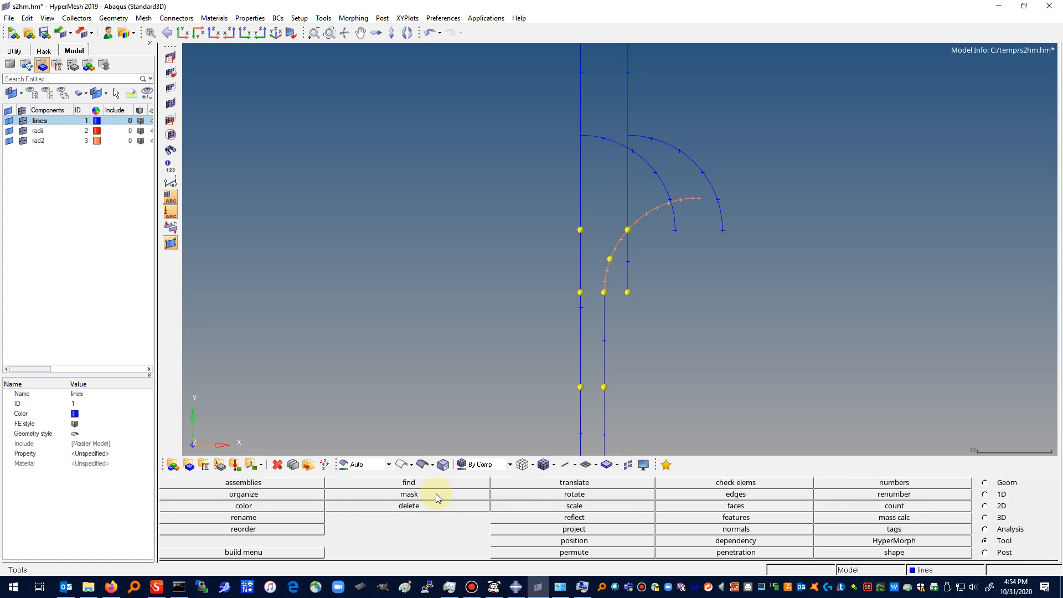
Step: Delete the two blue quarter-circle arcs above the upper fillet, keeping the fillet arc itself
{"action": "left_click", "coordinate": [431, 508]}
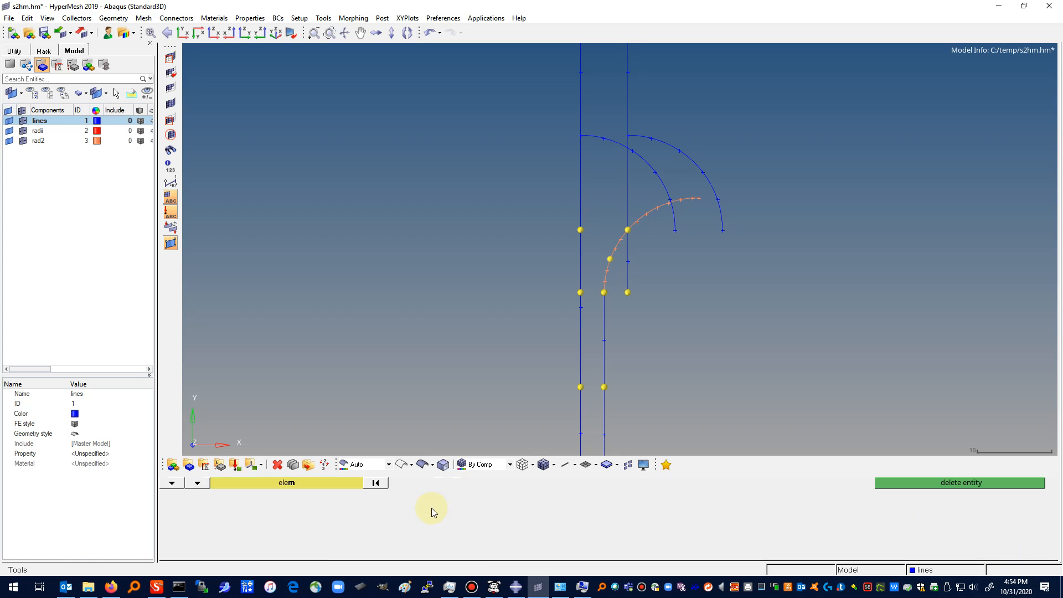
{"action": "left_click", "coordinate": [198, 483]}
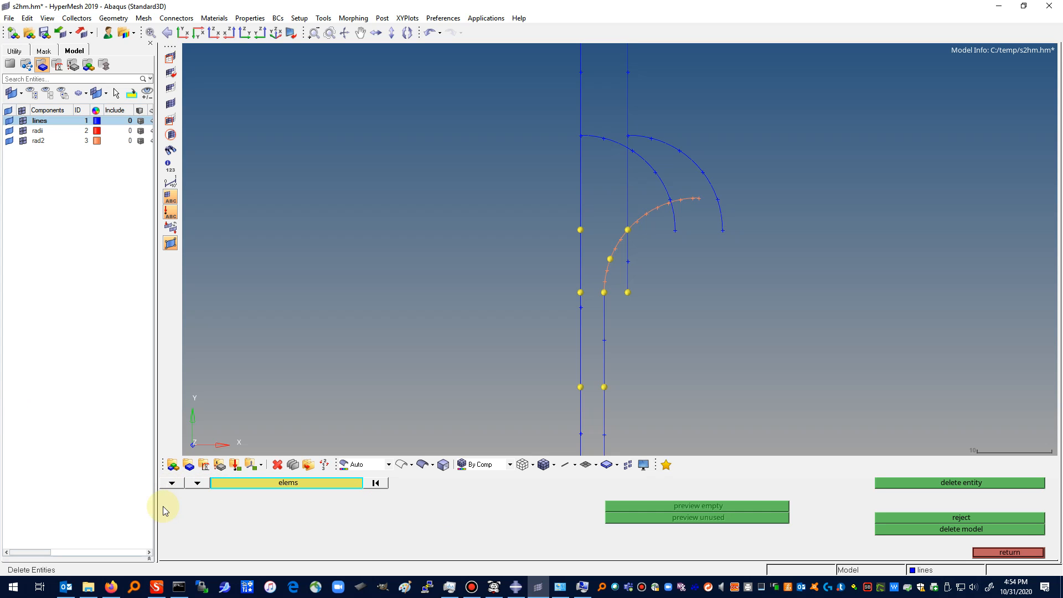
{"action": "left_click", "coordinate": [172, 482]}
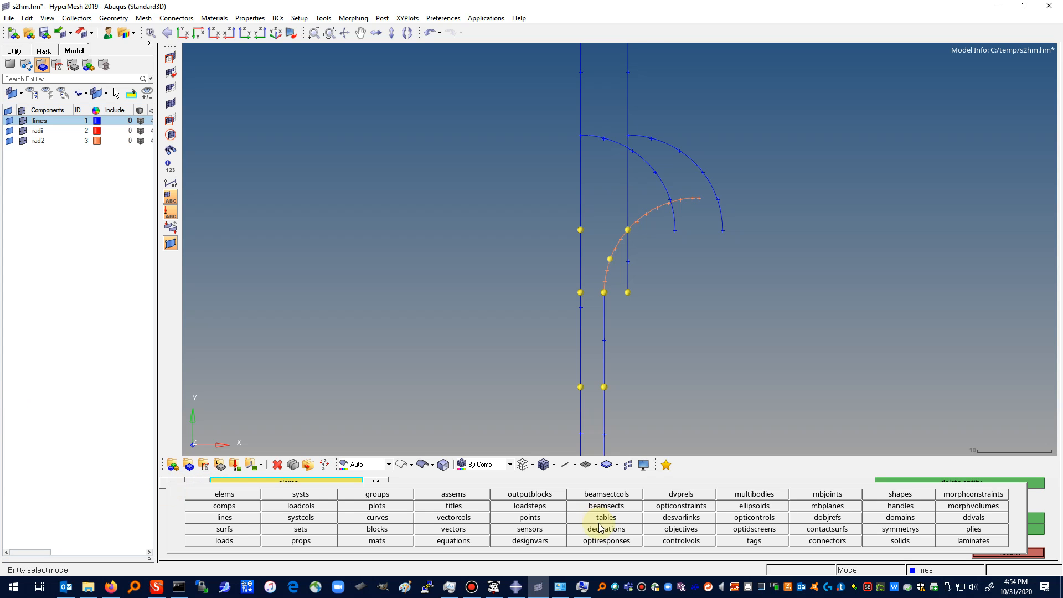
{"action": "left_click", "coordinate": [224, 519]}
{"action": "left_click", "coordinate": [654, 175]}
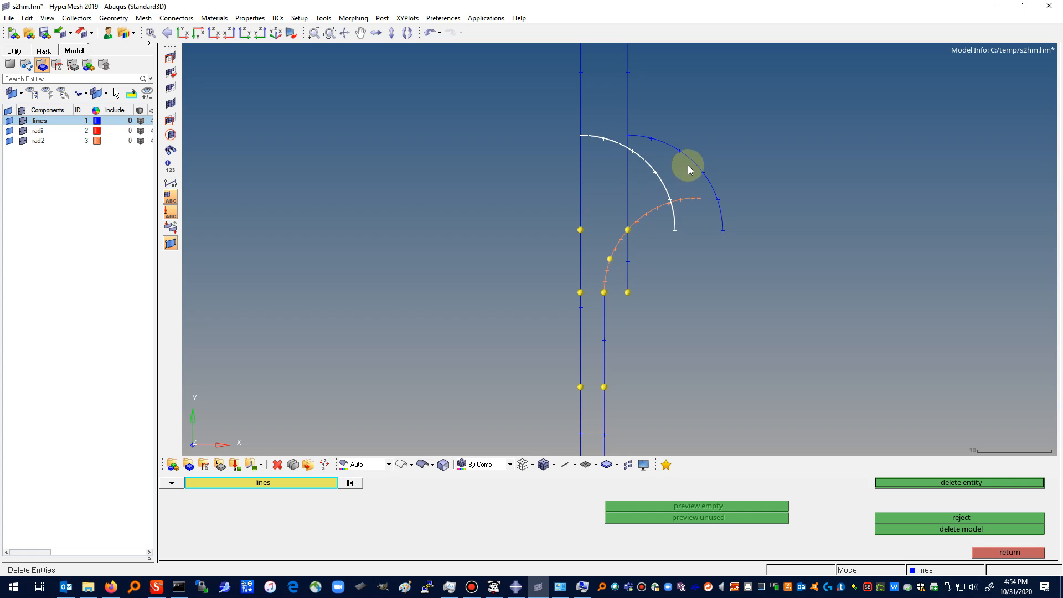
{"action": "left_click", "coordinate": [713, 192]}
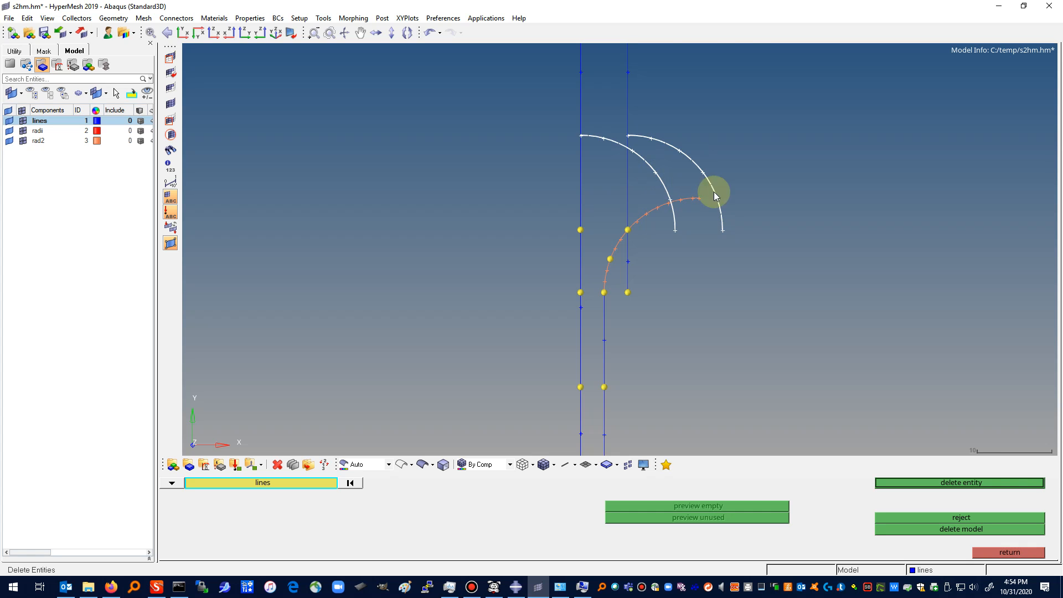
{"action": "left_click", "coordinate": [974, 483]}
{"action": "left_click", "coordinate": [1005, 552]}
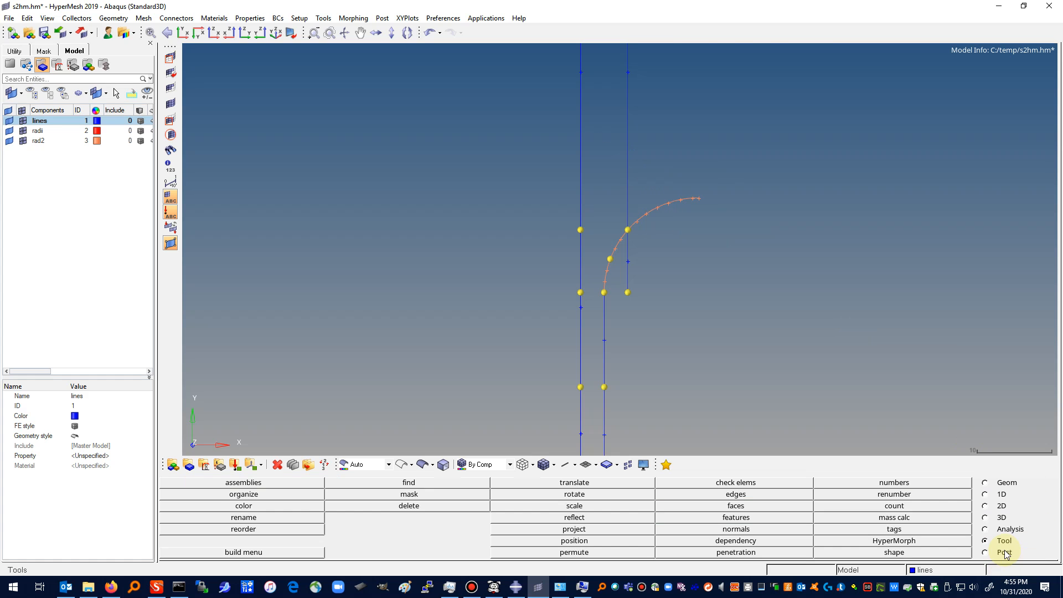
{"action": "left_click", "coordinate": [986, 483]}
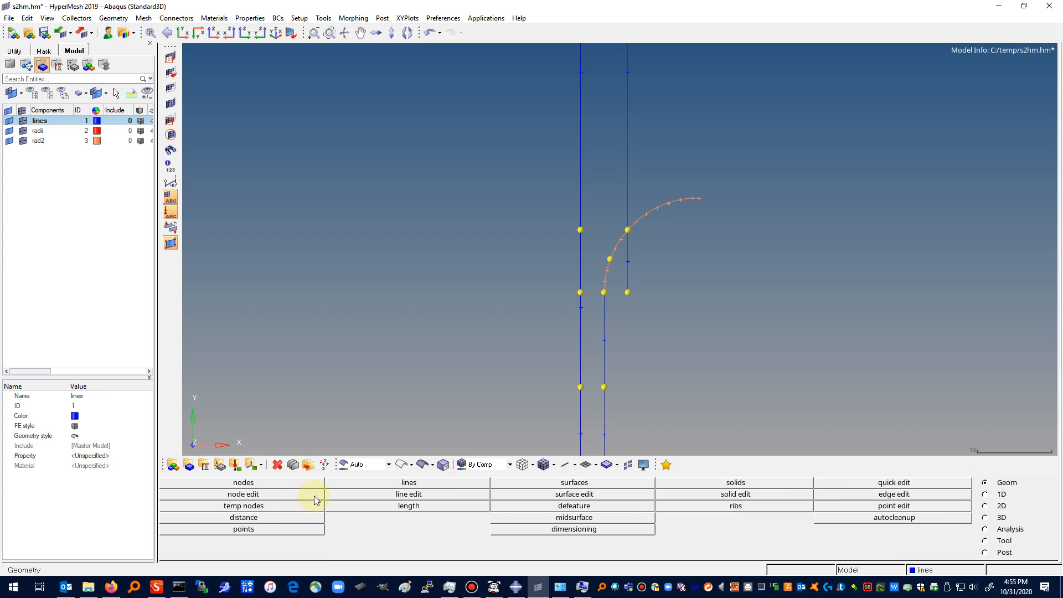
{"action": "left_click", "coordinate": [396, 487]}
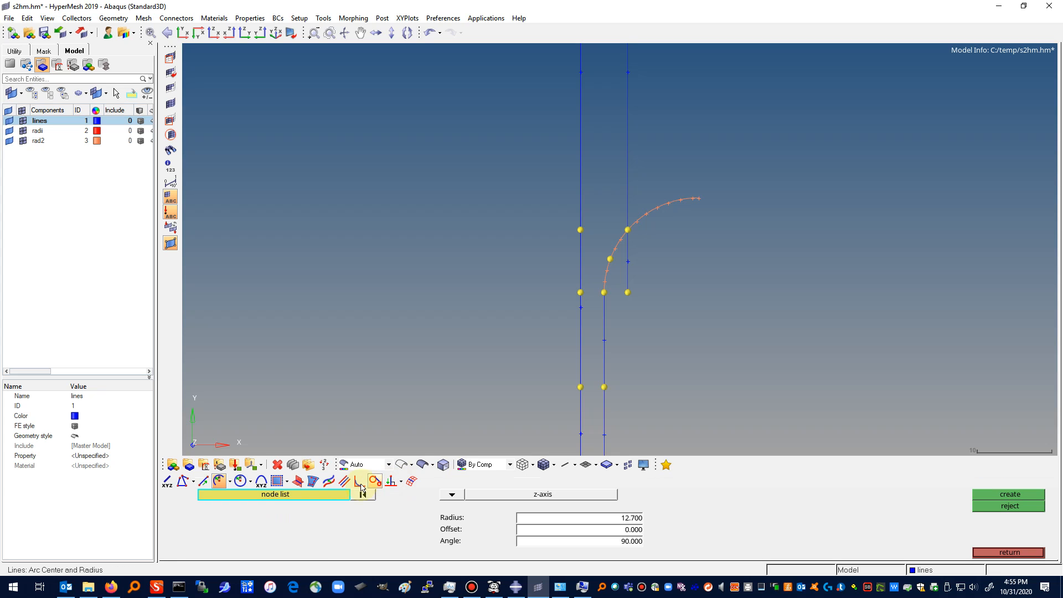
{"action": "left_click", "coordinate": [630, 231]}
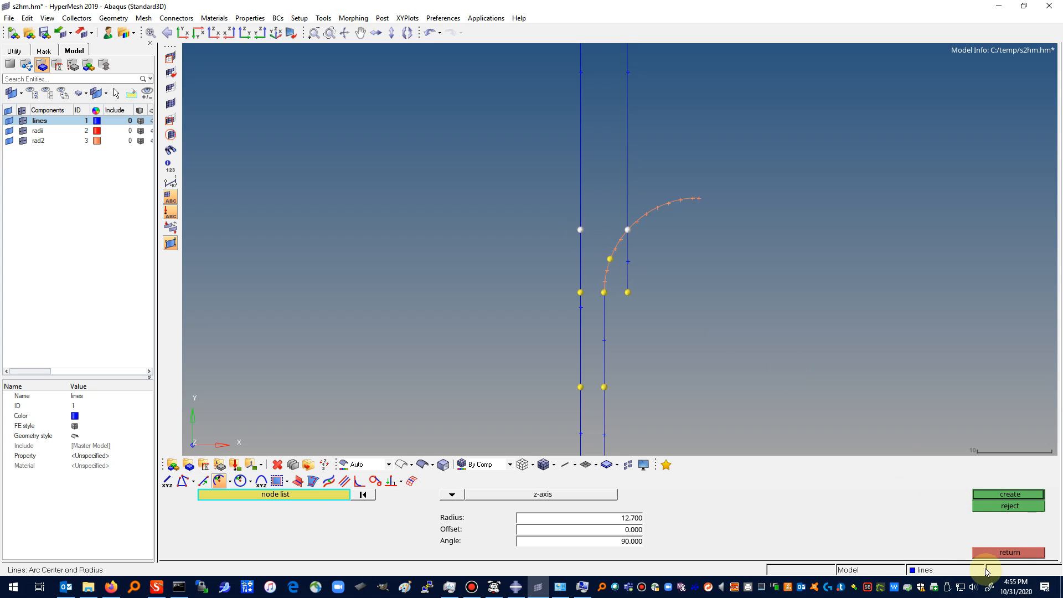
{"action": "left_click", "coordinate": [1007, 552]}
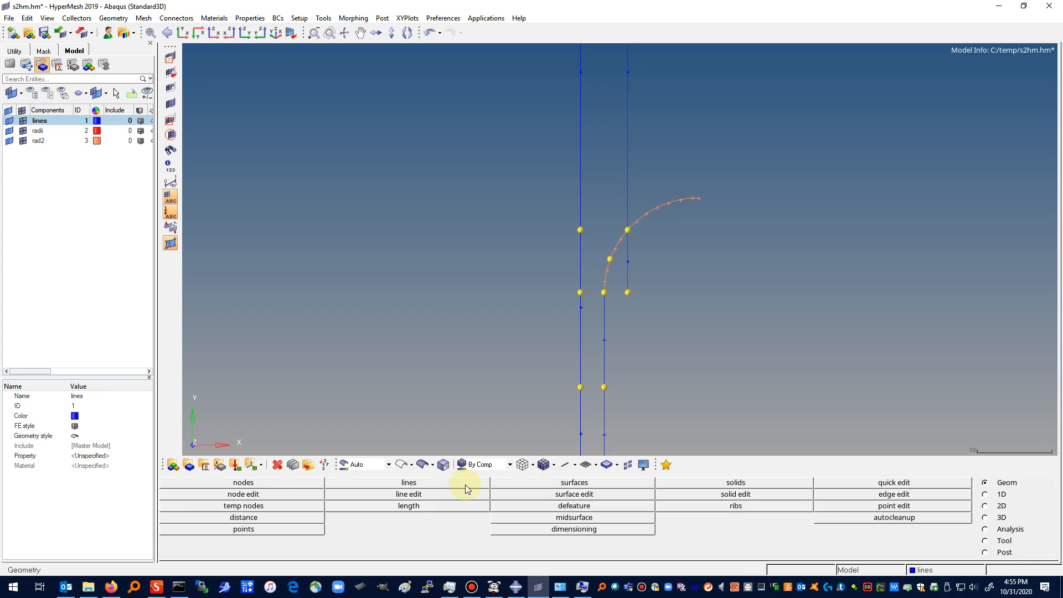
Step: Create a straight line through the outer-edge and centreline nodes at the upper fillet's grip end
{"action": "left_click", "coordinate": [436, 481]}
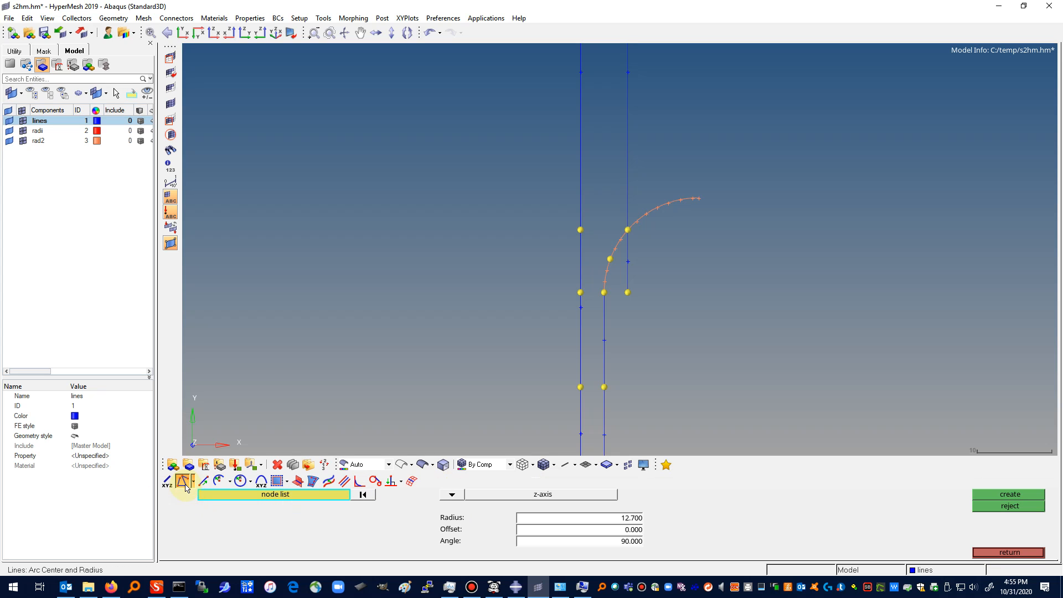
{"action": "left_click", "coordinate": [183, 482]}
{"action": "left_click", "coordinate": [628, 230]}
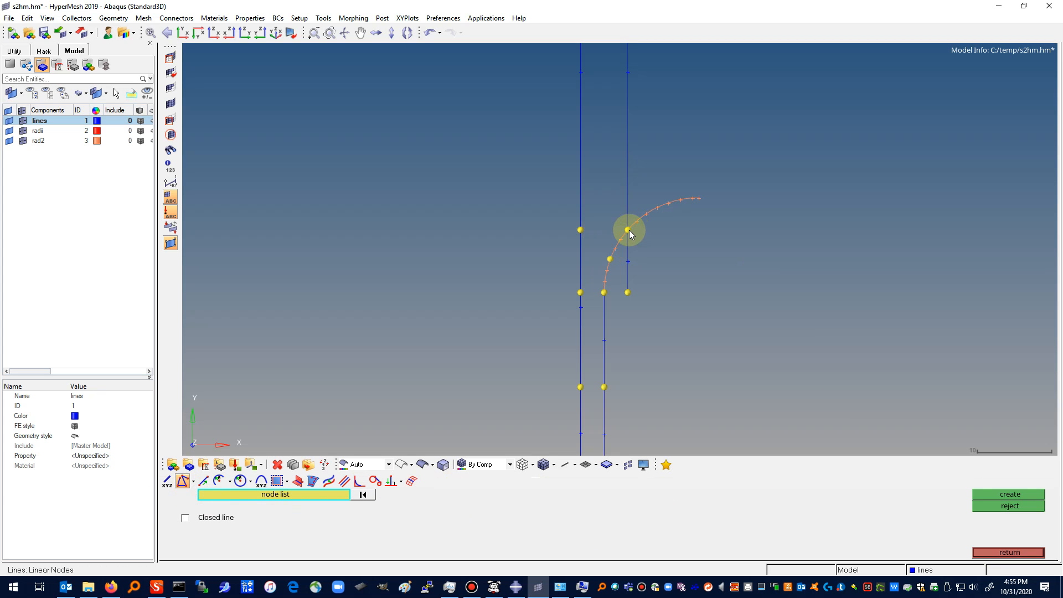
{"action": "left_click", "coordinate": [580, 230]}
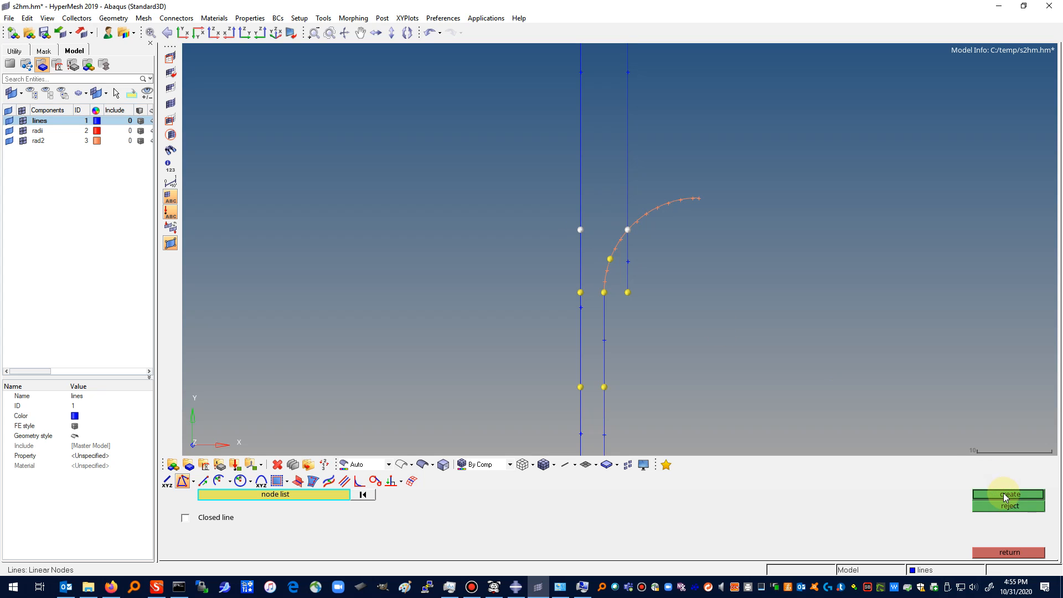
{"action": "left_click", "coordinate": [1004, 492]}
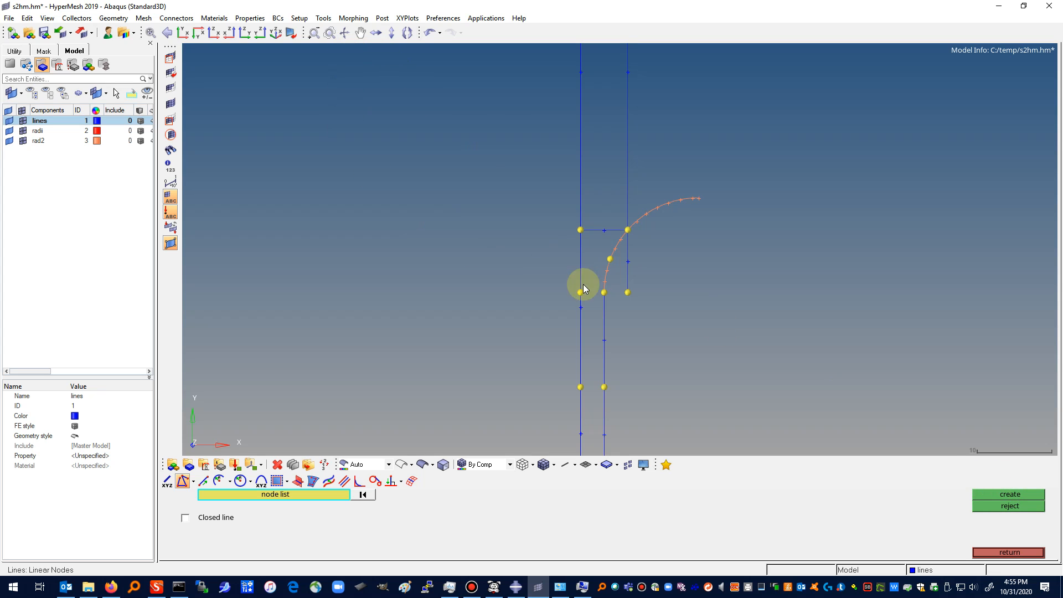
Step: Create a straight line between the gauge-edge and centreline nodes at the upper fillet's gauge end
{"action": "left_click", "coordinate": [604, 291]}
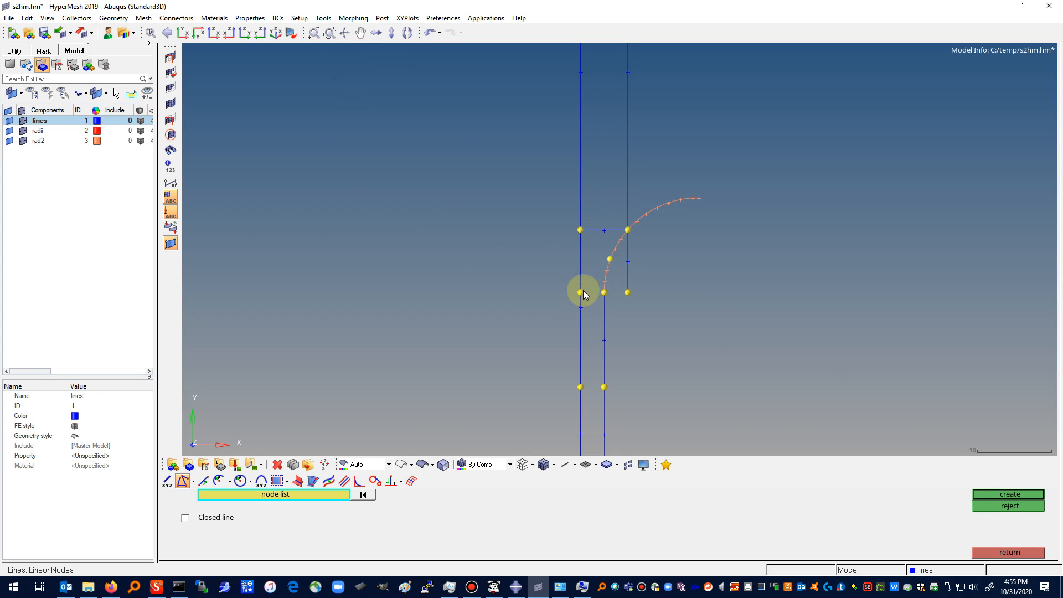
{"action": "left_click", "coordinate": [582, 291]}
{"action": "left_click", "coordinate": [1003, 494]}
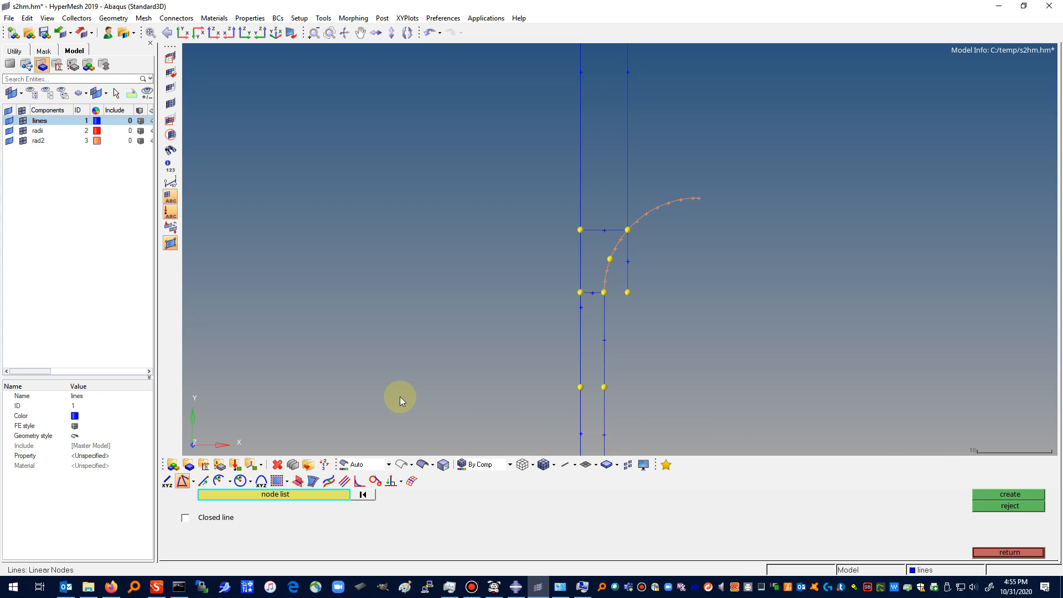
{"action": "left_click", "coordinate": [999, 552]}
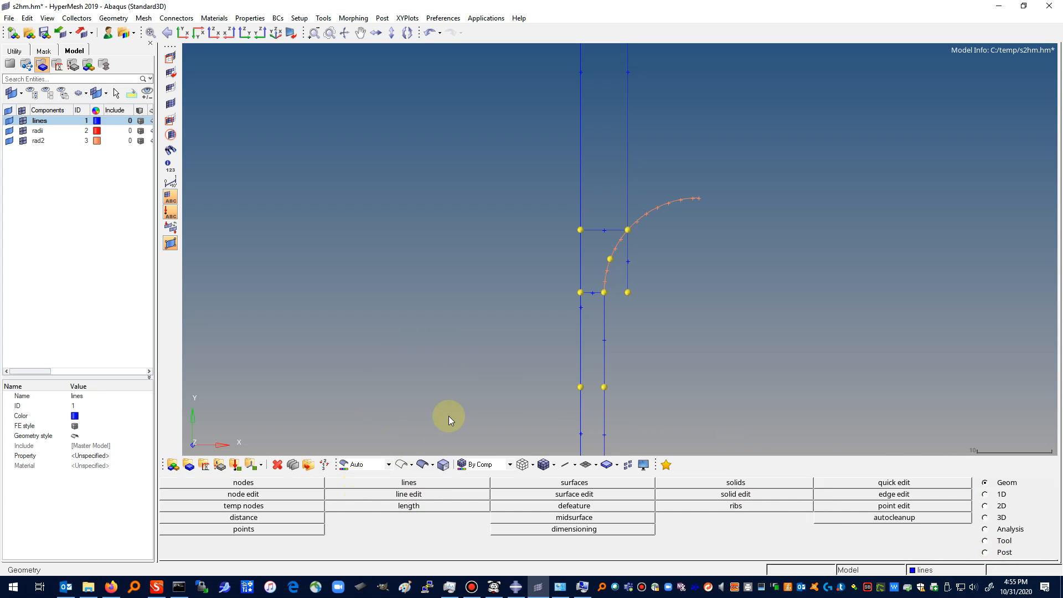
Step: Split the centreline segment beside the upper fillet, using the horizontal line at the fillet's gauge end as the cut line
{"action": "left_click", "coordinate": [408, 494]}
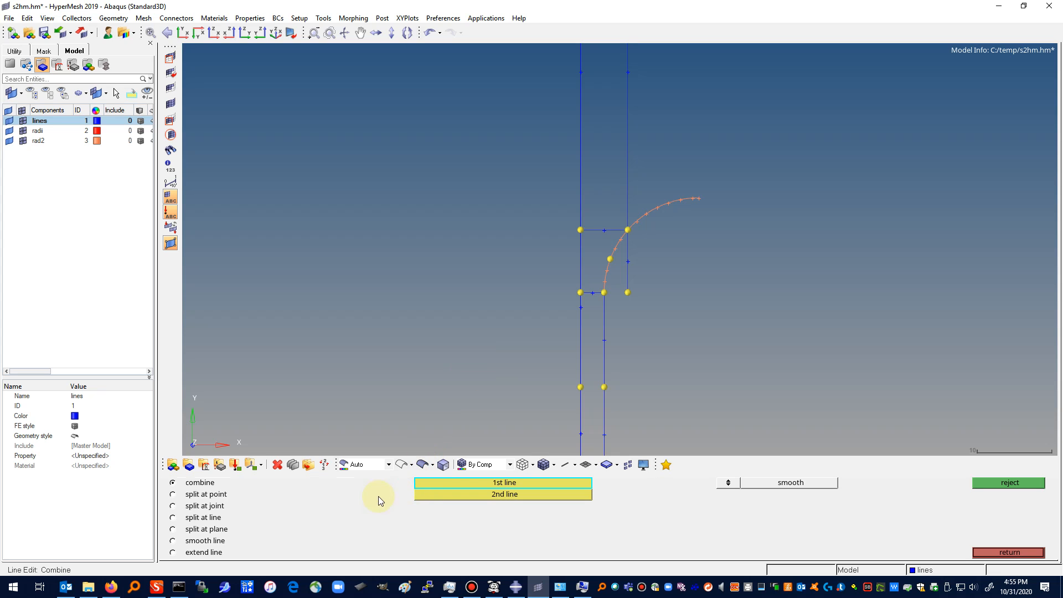
{"action": "left_click", "coordinate": [203, 517]}
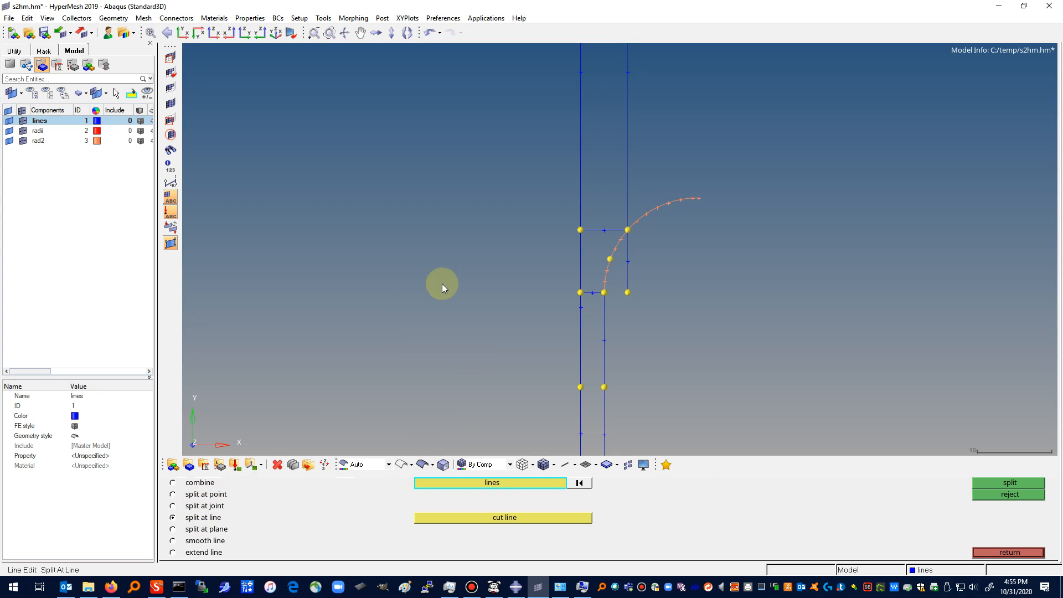
{"action": "left_click", "coordinate": [582, 247]}
{"action": "left_click", "coordinate": [583, 249]}
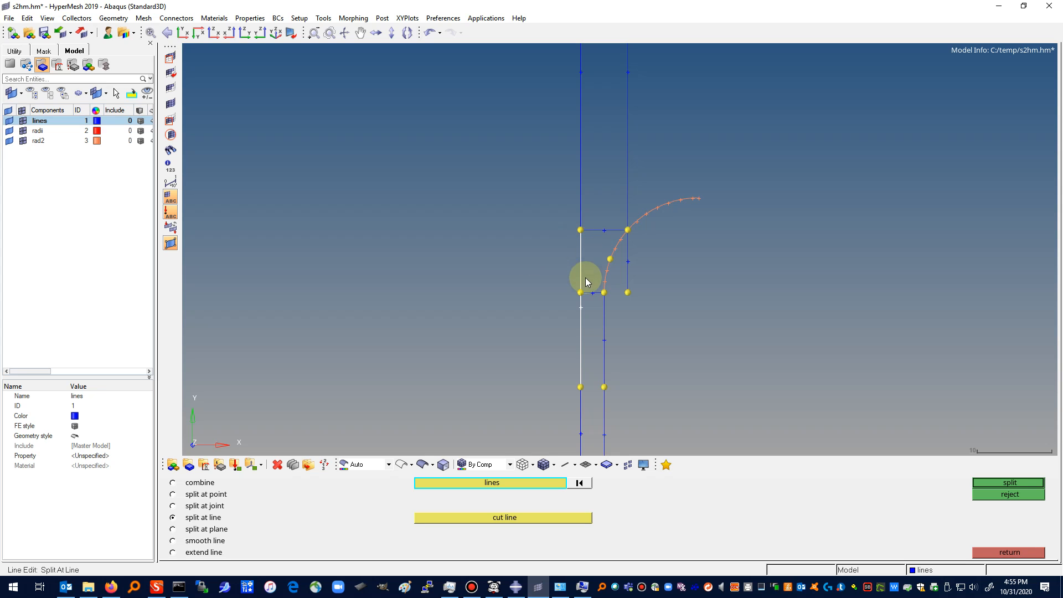
{"action": "left_click", "coordinate": [531, 517]}
{"action": "left_click", "coordinate": [592, 293]}
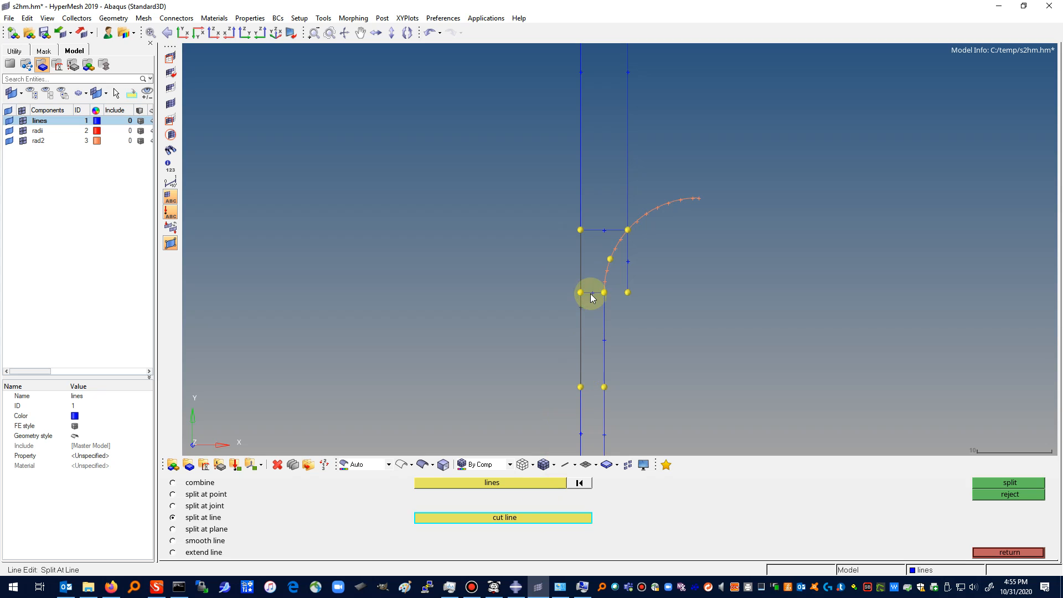
{"action": "left_click", "coordinate": [1018, 483]}
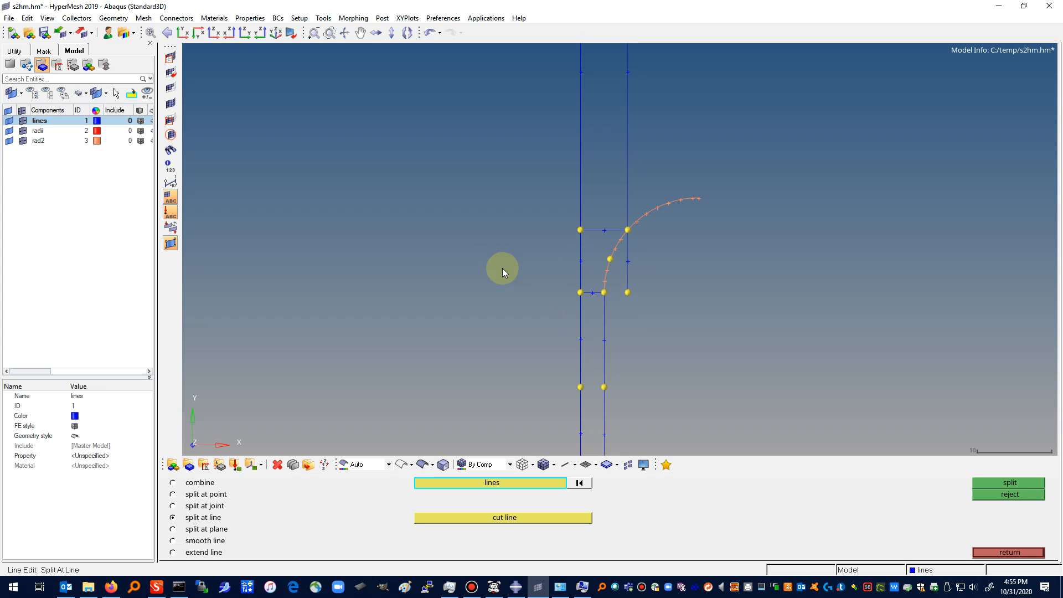
Step: Frame the lower fillet and its surrounding nodes in a close-up front view
{"action": "left_click", "coordinate": [183, 32]}
{"action": "left_click", "coordinate": [330, 32]}
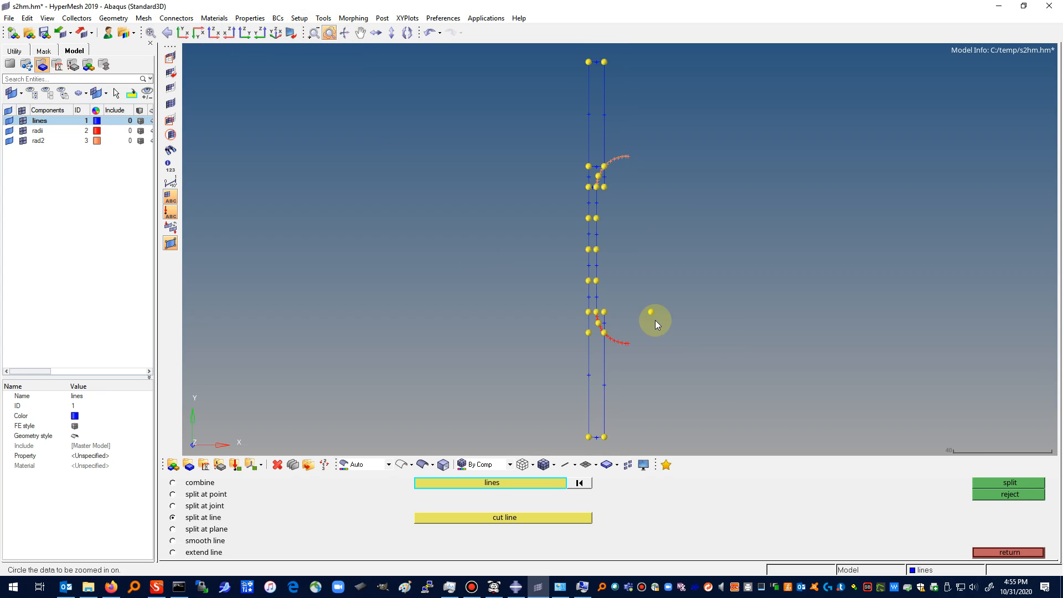
{"action": "left_click_drag", "start_coordinate": [633, 337], "coordinate": [594, 295]}
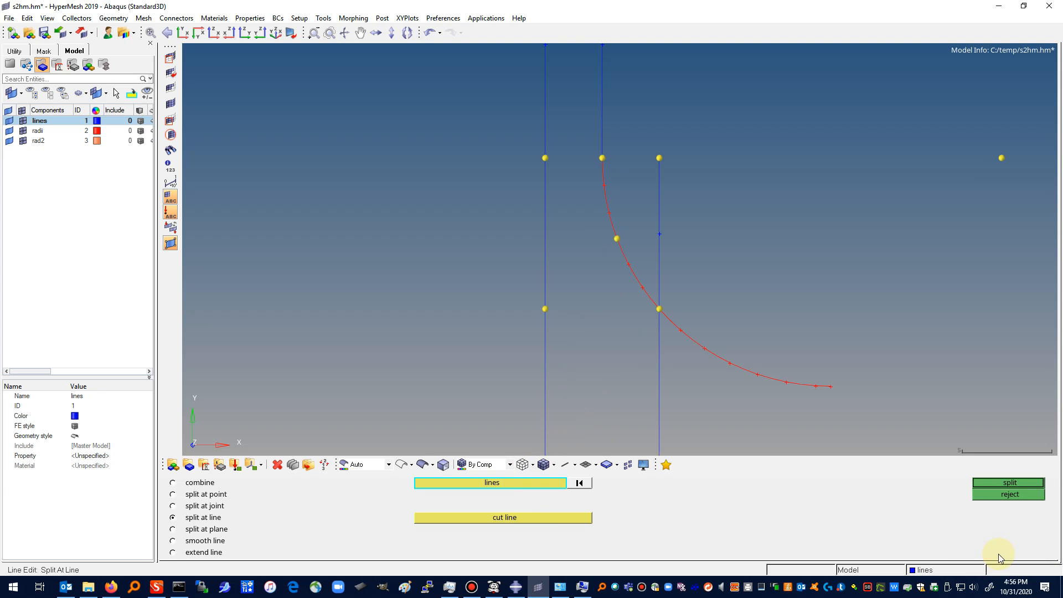
Step: Create a straight line from the node where the arc meets the right vertical line to the lower node on the left vertical line
{"action": "left_click", "coordinate": [1005, 554]}
{"action": "left_click", "coordinate": [381, 483]}
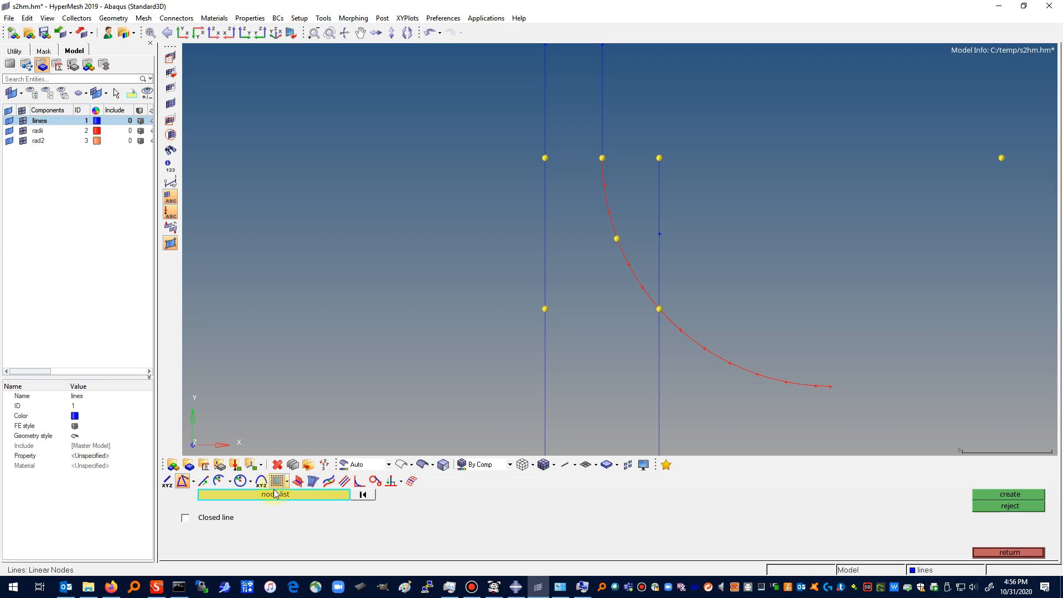
{"action": "left_click", "coordinate": [659, 310]}
{"action": "left_click", "coordinate": [545, 309]}
{"action": "left_click", "coordinate": [1022, 494]}
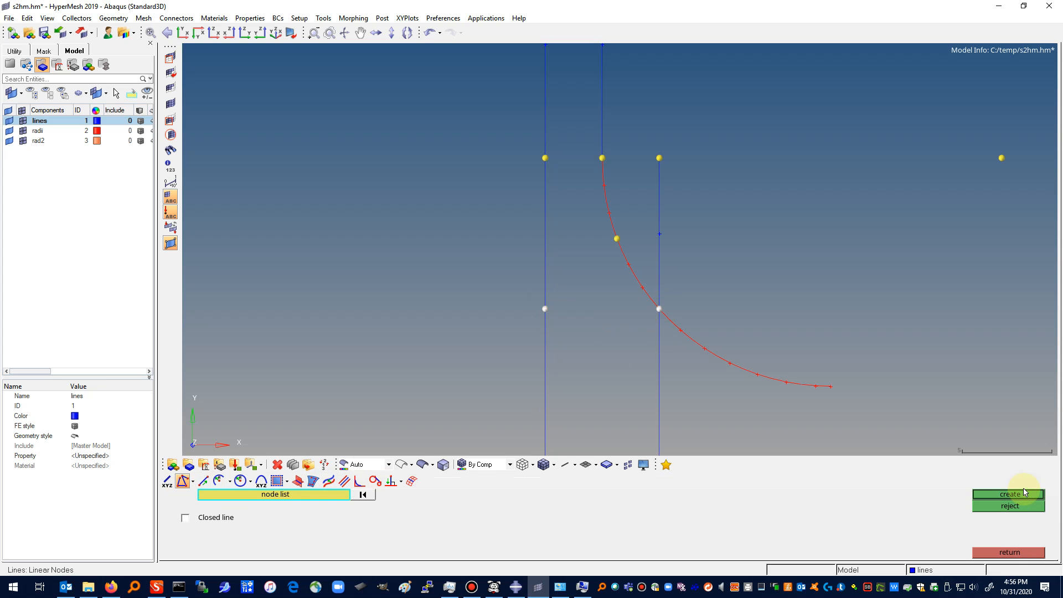
{"action": "left_click", "coordinate": [1012, 553]}
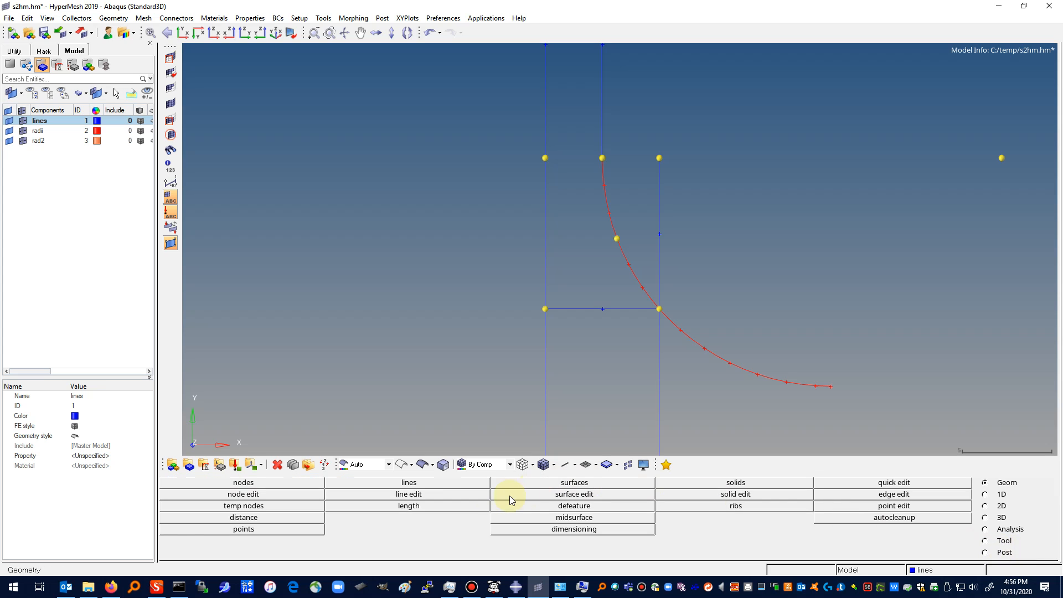
Step: Split the left vertical line at the new horizontal line
{"action": "left_click", "coordinate": [427, 494]}
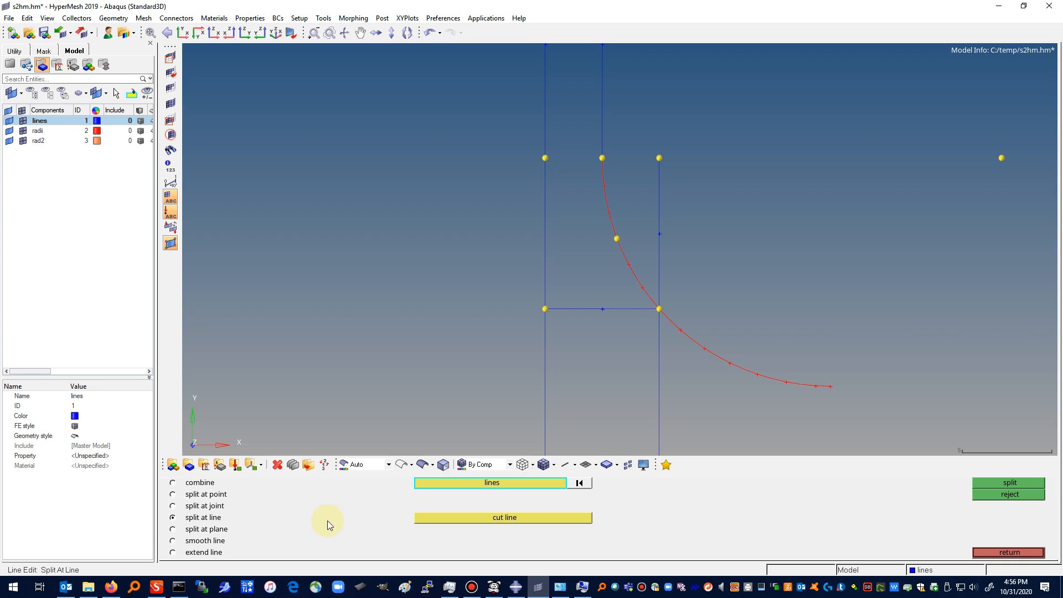
{"action": "left_click", "coordinate": [541, 246]}
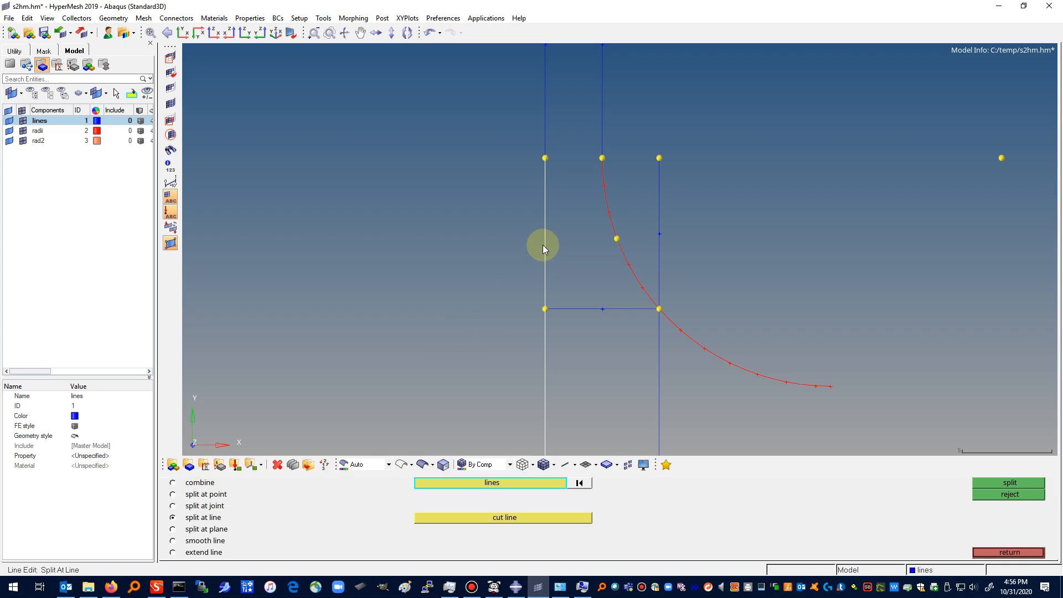
{"action": "left_click", "coordinate": [494, 519]}
{"action": "left_click", "coordinate": [576, 310]}
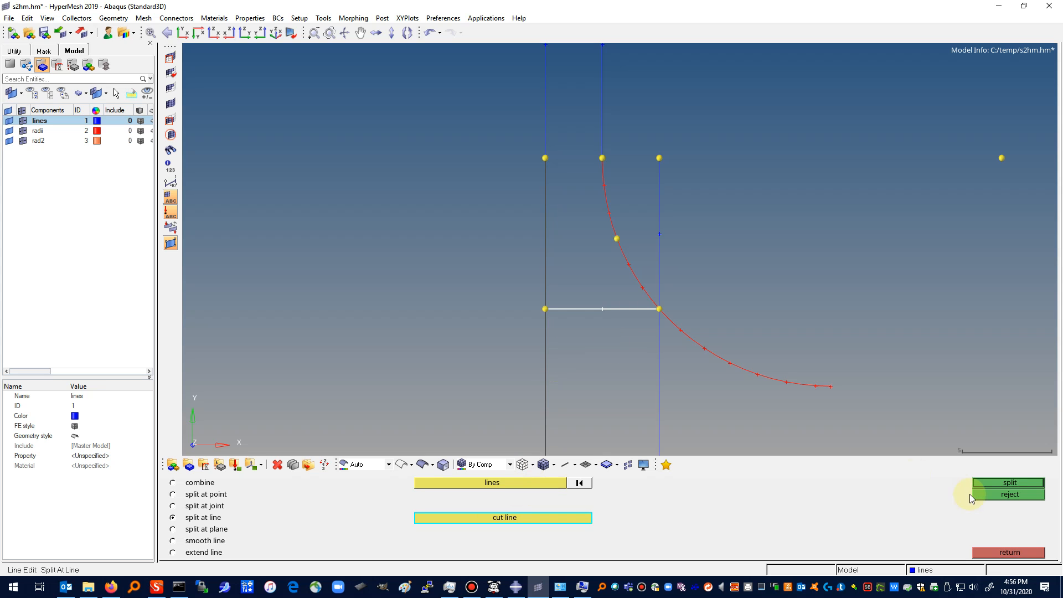
{"action": "left_click", "coordinate": [1018, 480]}
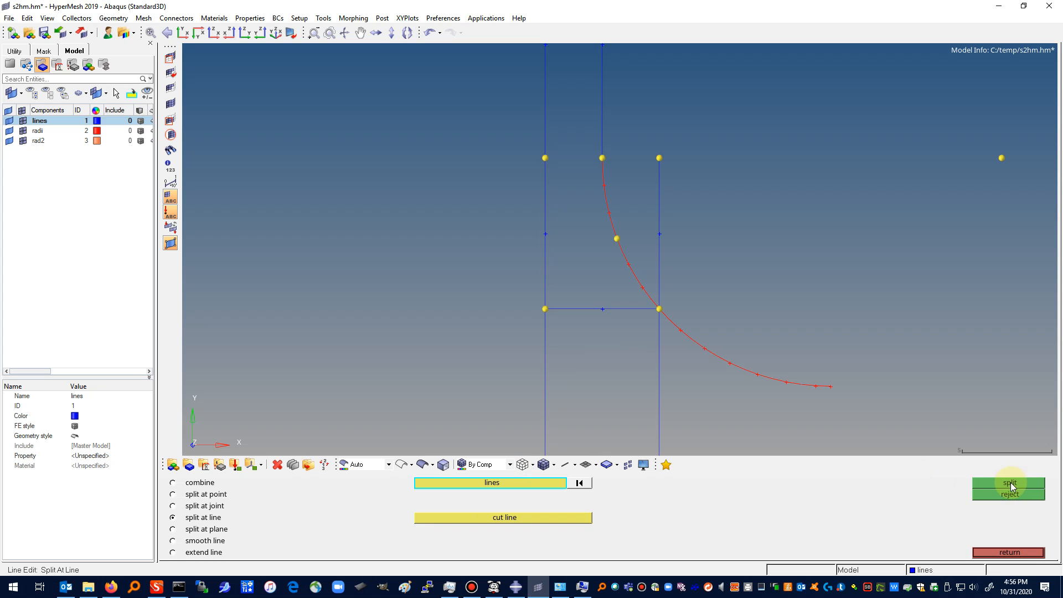
{"action": "left_click", "coordinate": [1007, 552]}
{"action": "left_click", "coordinate": [391, 483]}
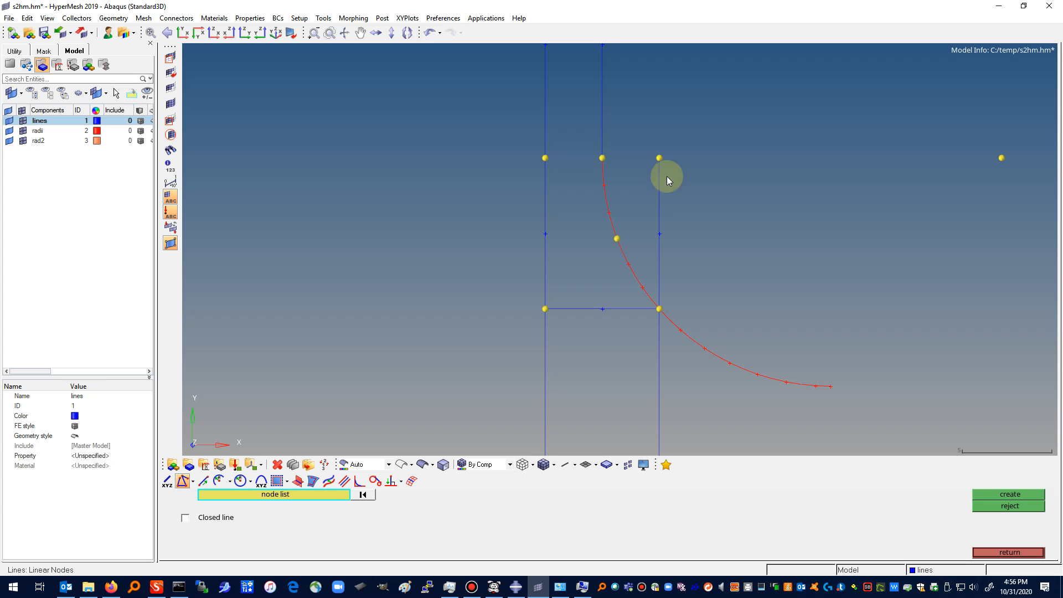
{"action": "left_click", "coordinate": [597, 158]}
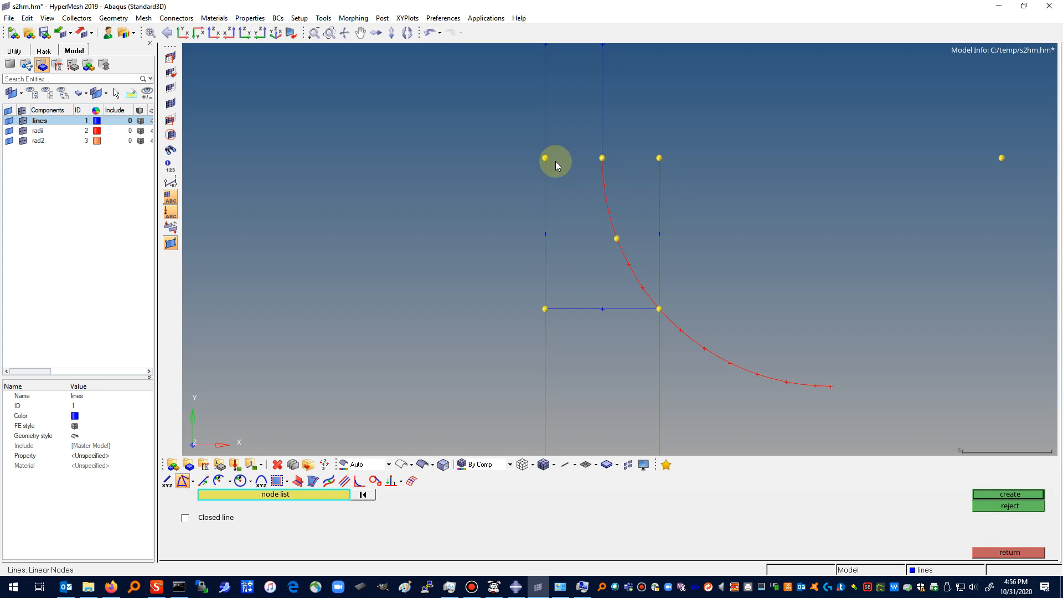
{"action": "left_click", "coordinate": [315, 495]}
{"action": "left_click", "coordinate": [295, 513]}
{"action": "left_click", "coordinate": [1022, 553]}
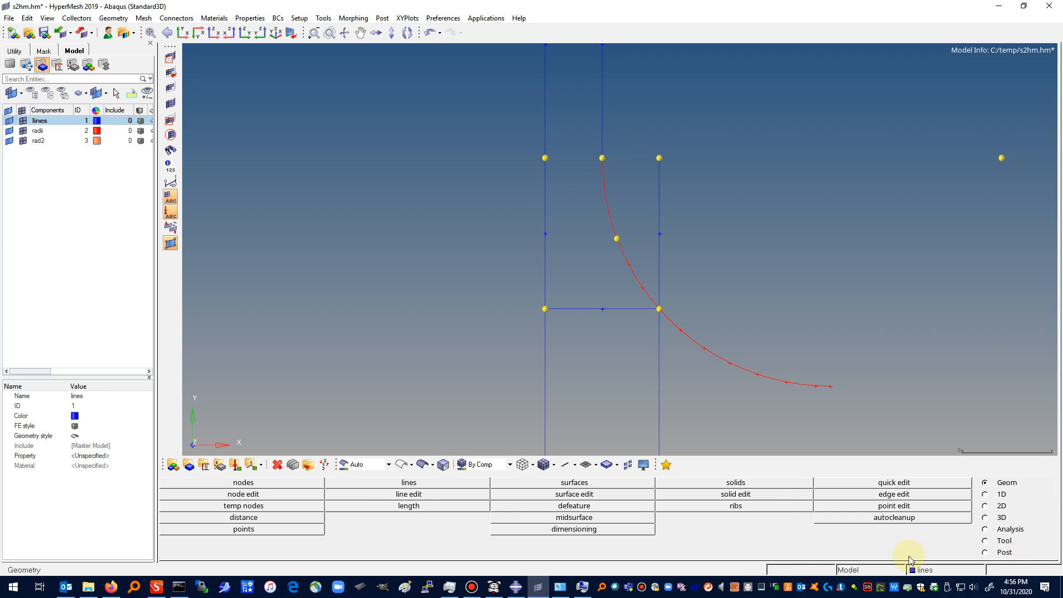
Step: Create a horizontal line between the outer nodes on the two vertical lines, level with the arc's upper end
{"action": "left_click", "coordinate": [430, 484]}
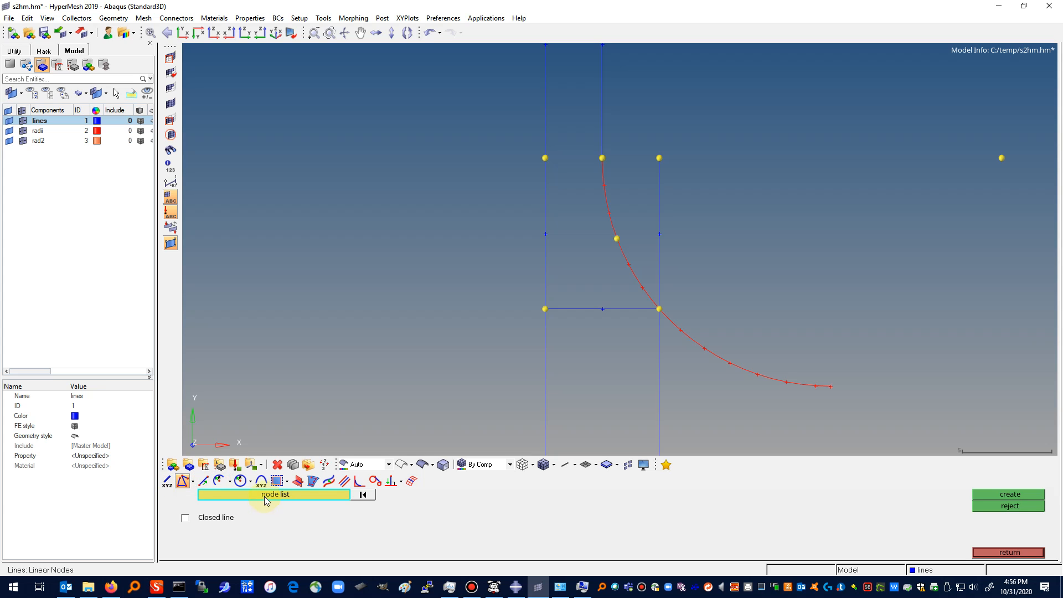
{"action": "left_click", "coordinate": [605, 159]}
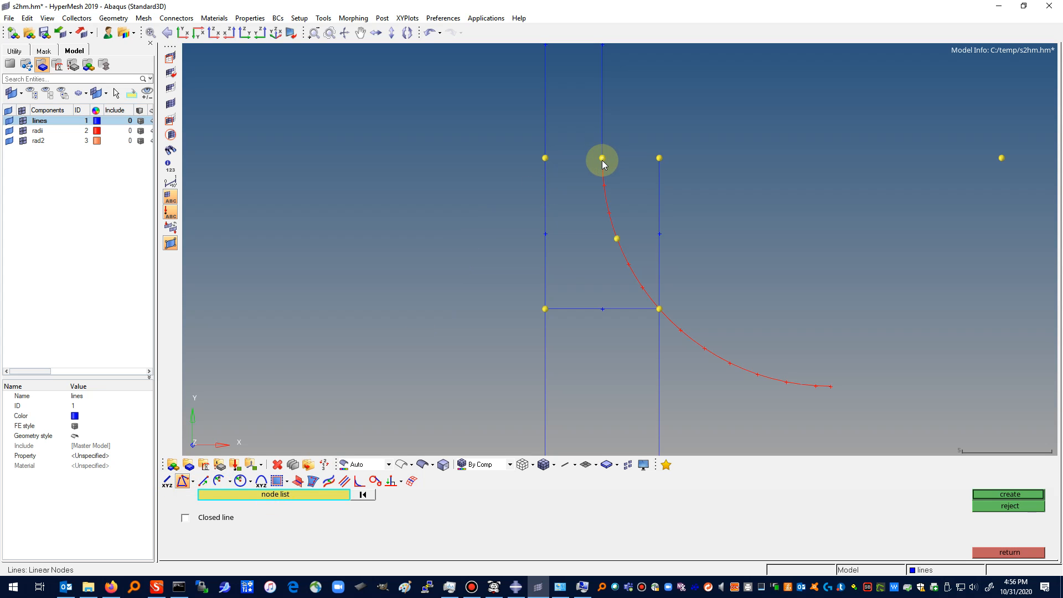
{"action": "left_click", "coordinate": [545, 166]}
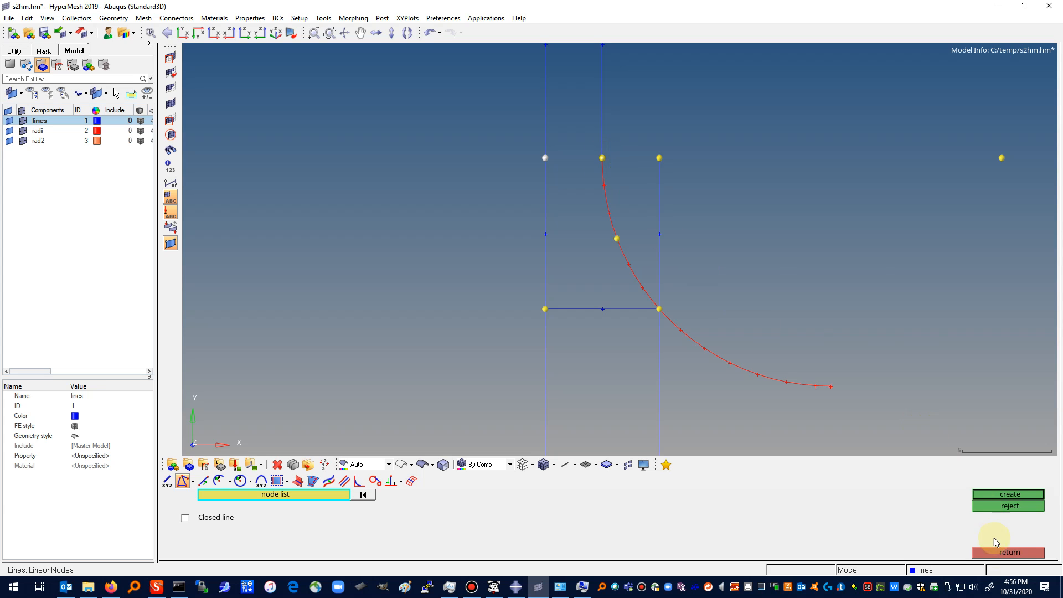
{"action": "left_click", "coordinate": [1011, 554]}
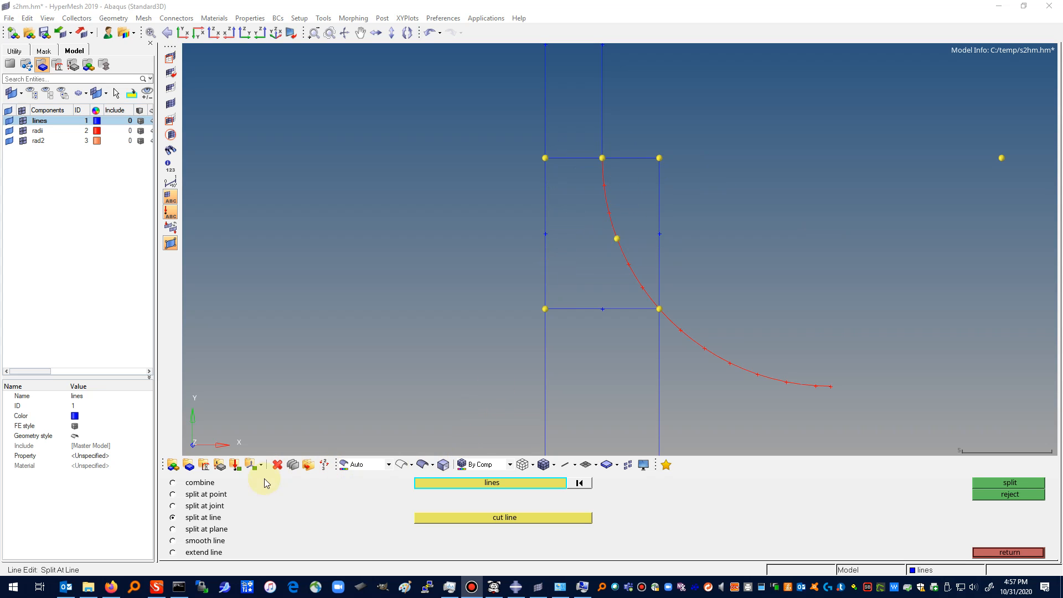
Step: Try to split the upper horizontal line using the red arc as the cut line
{"action": "left_click", "coordinate": [573, 158]}
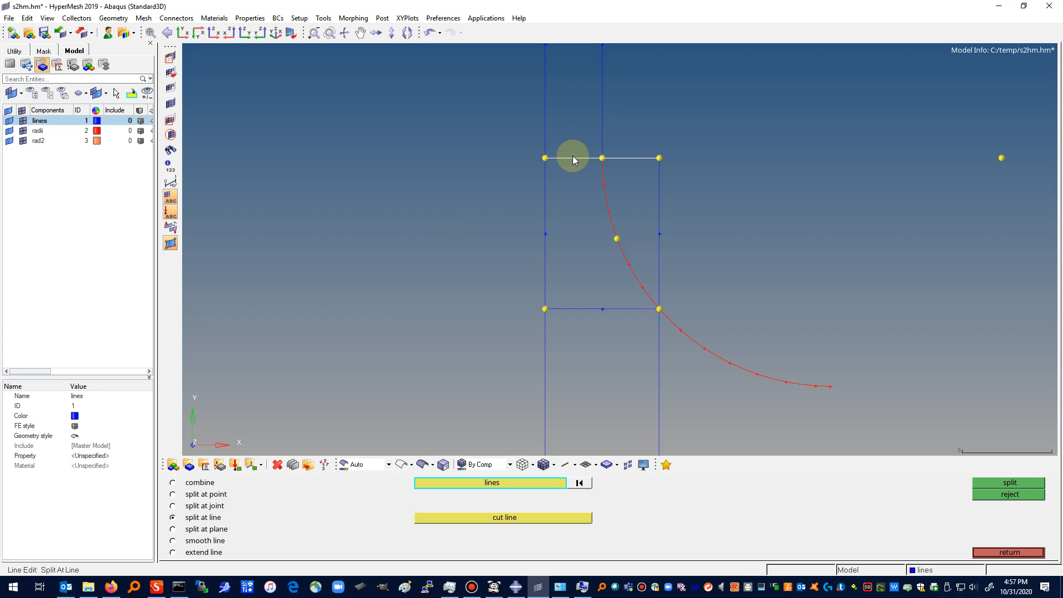
{"action": "left_click", "coordinate": [507, 517]}
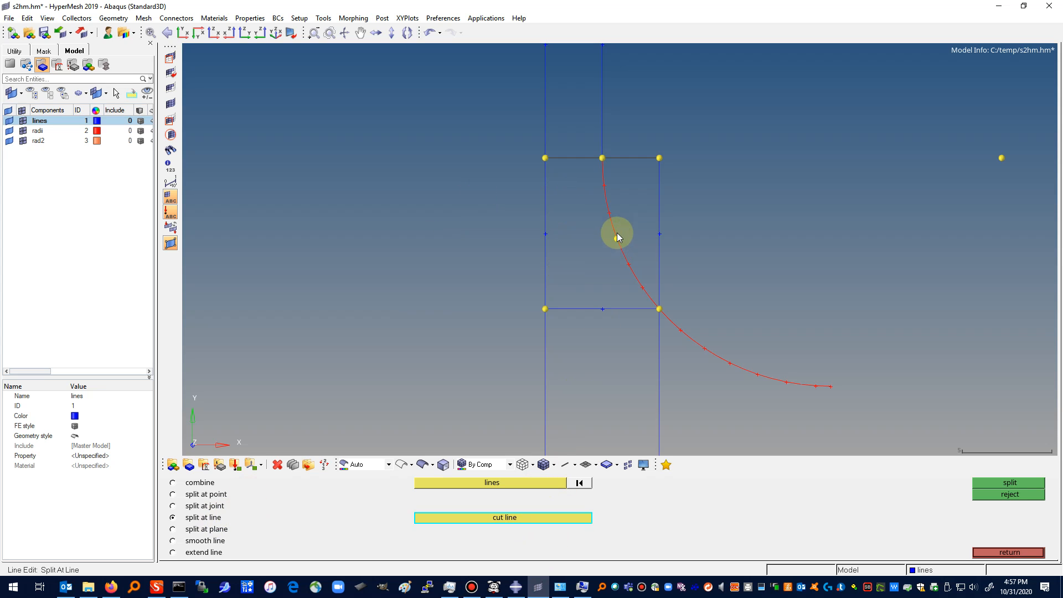
{"action": "left_click", "coordinate": [609, 205]}
{"action": "left_click", "coordinate": [1002, 482]}
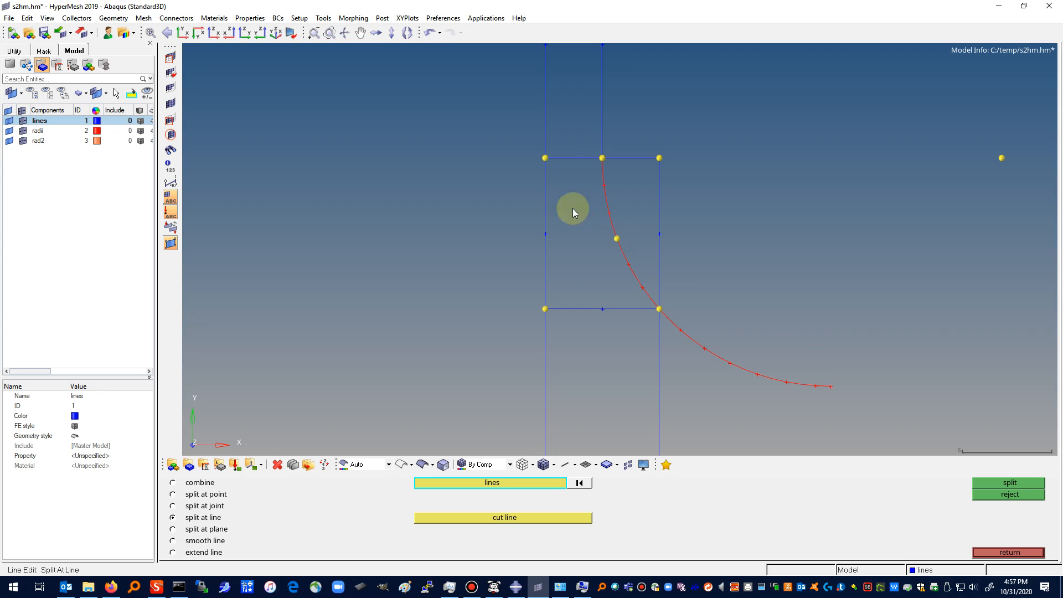
Step: Try to split the upper horizontal line using the vertical line above the arc as the cut line
{"action": "left_click", "coordinate": [576, 157]}
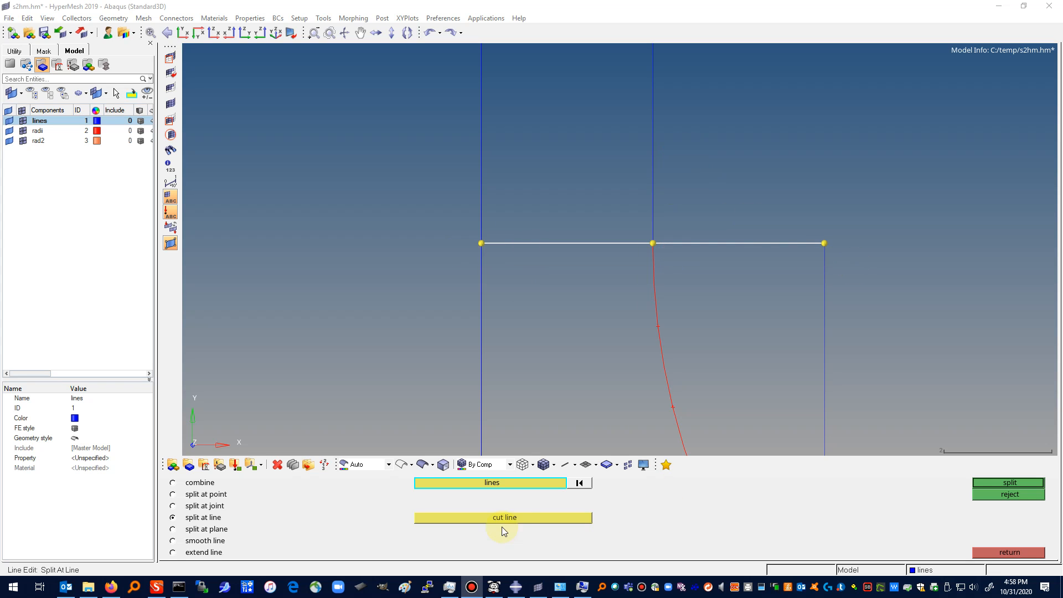
{"action": "left_click", "coordinate": [469, 517]}
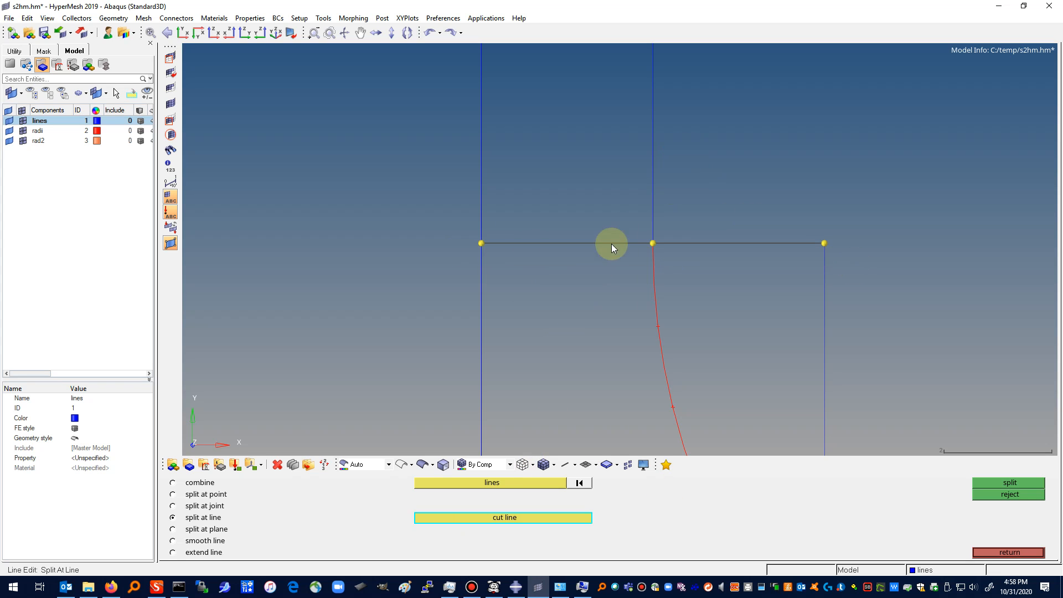
{"action": "left_click", "coordinate": [654, 190]}
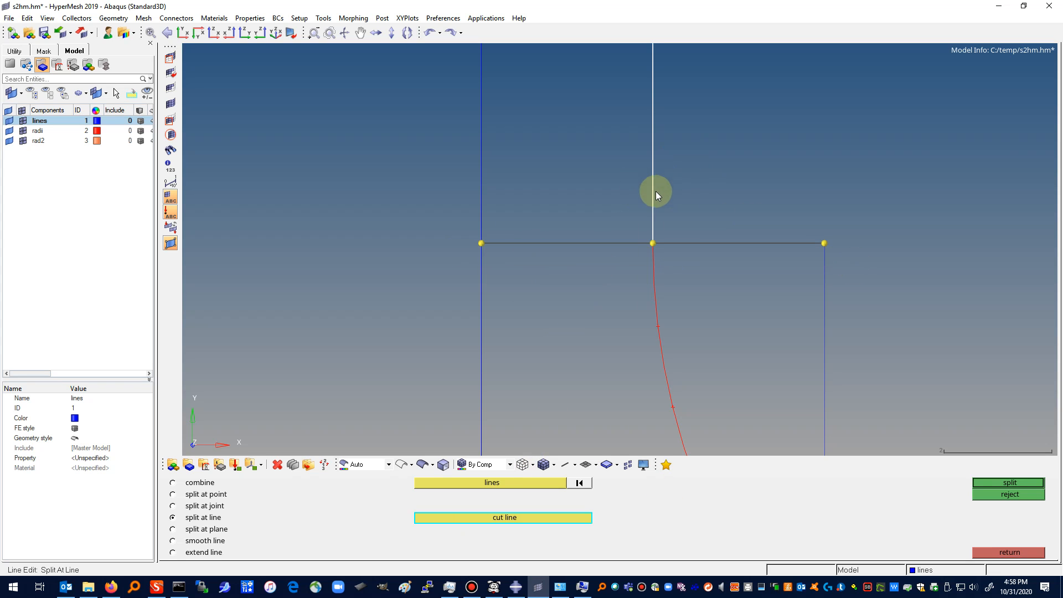
{"action": "left_click", "coordinate": [1011, 483]}
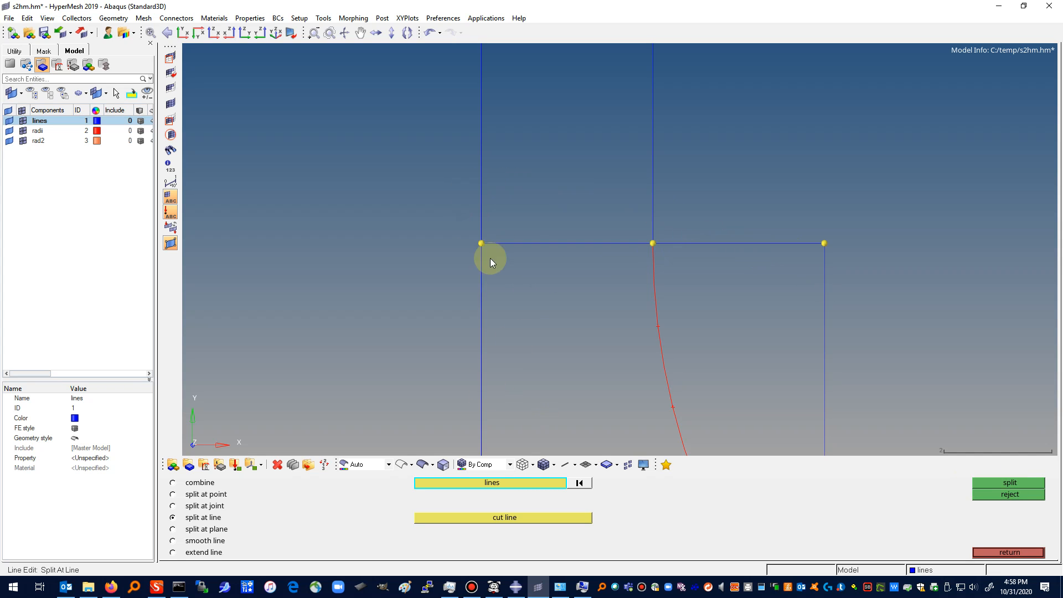
{"action": "left_click", "coordinate": [562, 241]}
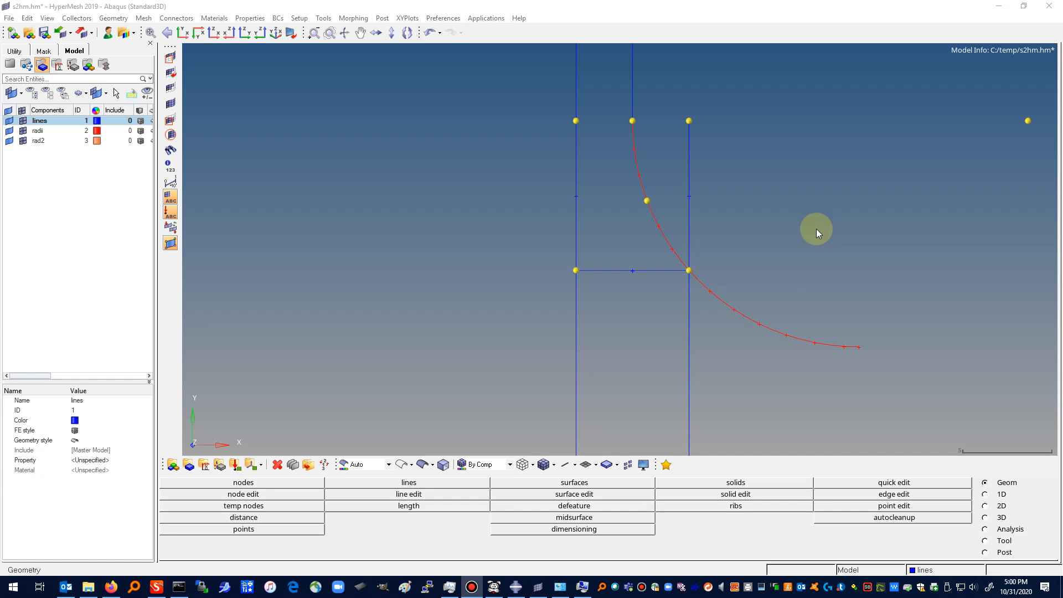
Step: Create a component named 2d1 and set its color to red
{"action": "right_click", "coordinate": [58, 178]}
{"action": "left_click", "coordinate": [78, 184]}
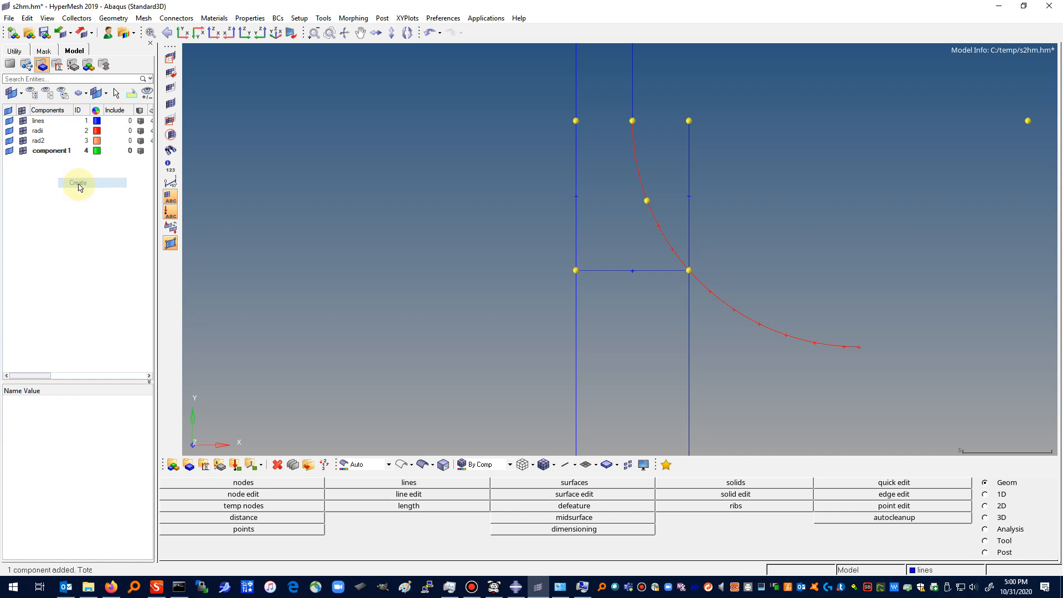
{"action": "type", "text": "2d"}
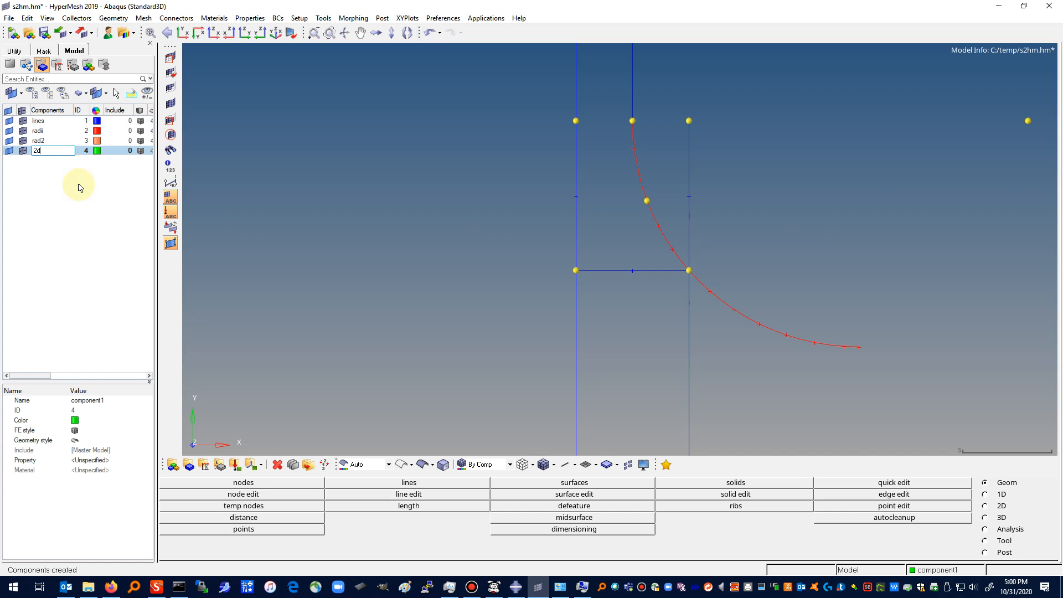
{"action": "type", "text": "1"}
{"action": "key", "text": "Return"}
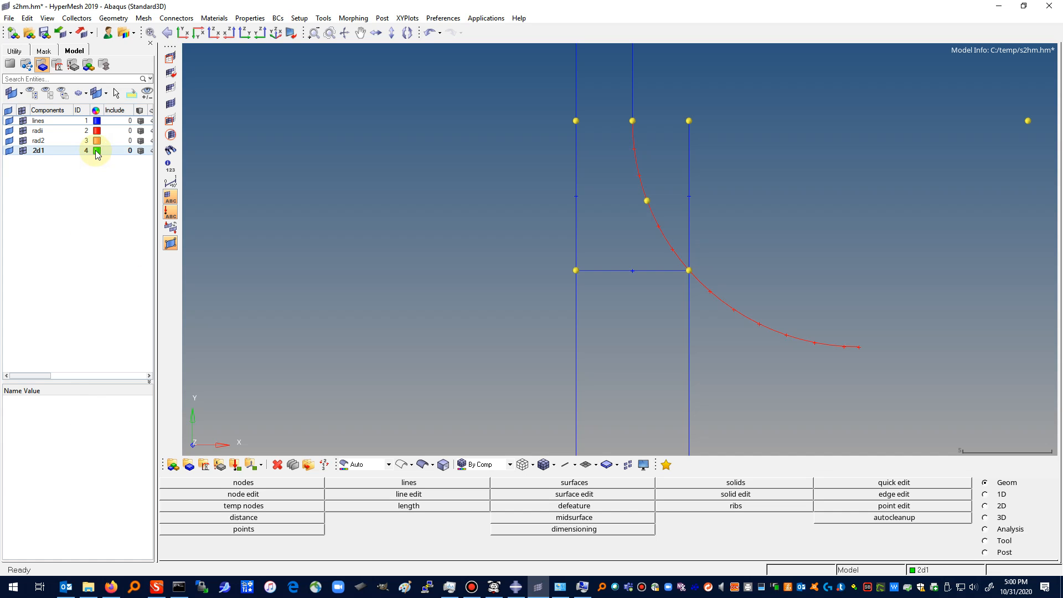
{"action": "left_click", "coordinate": [97, 150]}
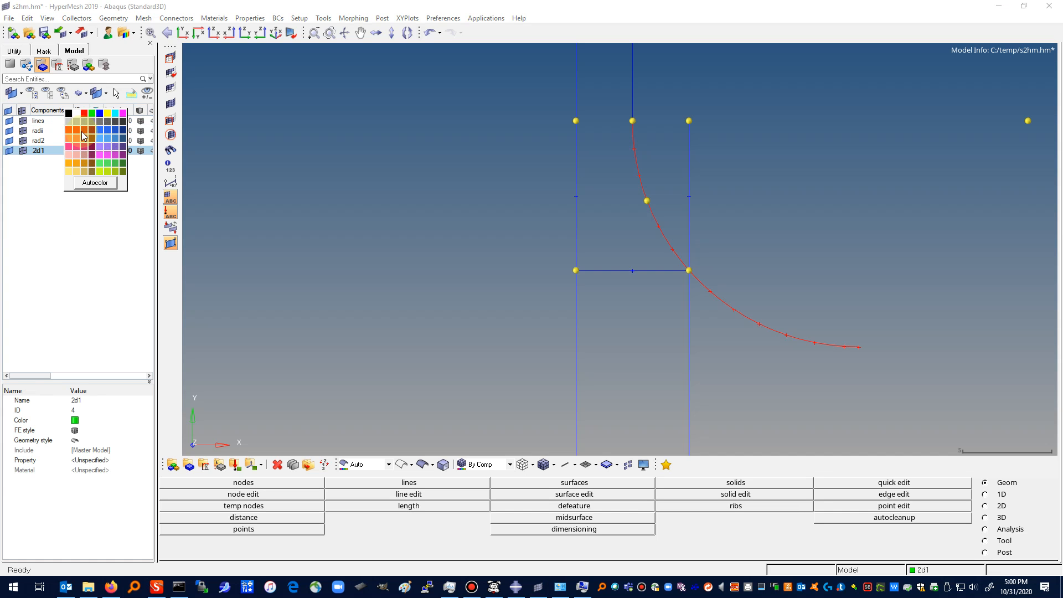
{"action": "left_click", "coordinate": [64, 188]}
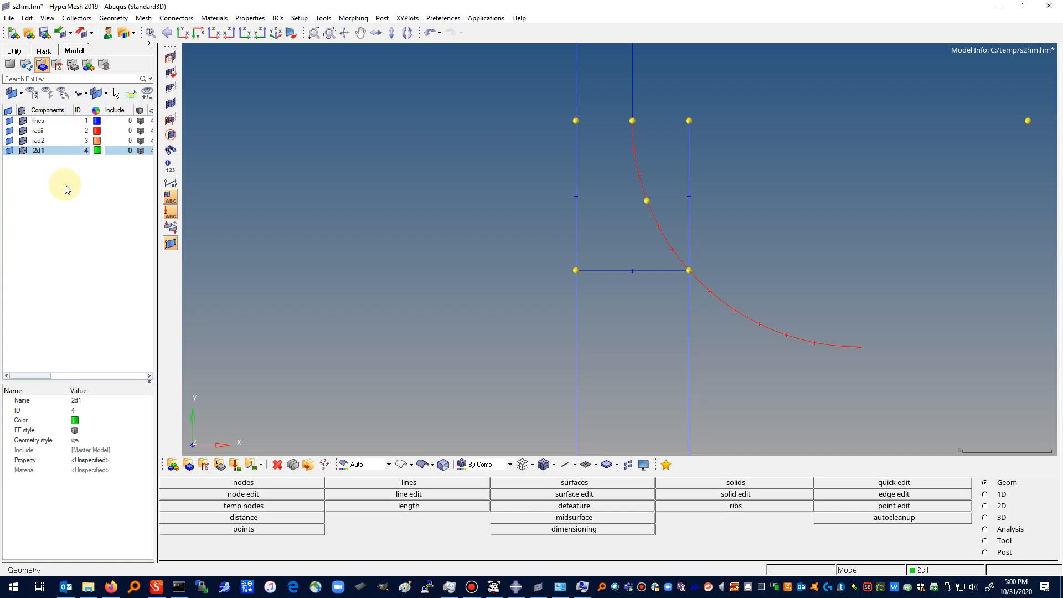
{"action": "left_click", "coordinate": [49, 208]}
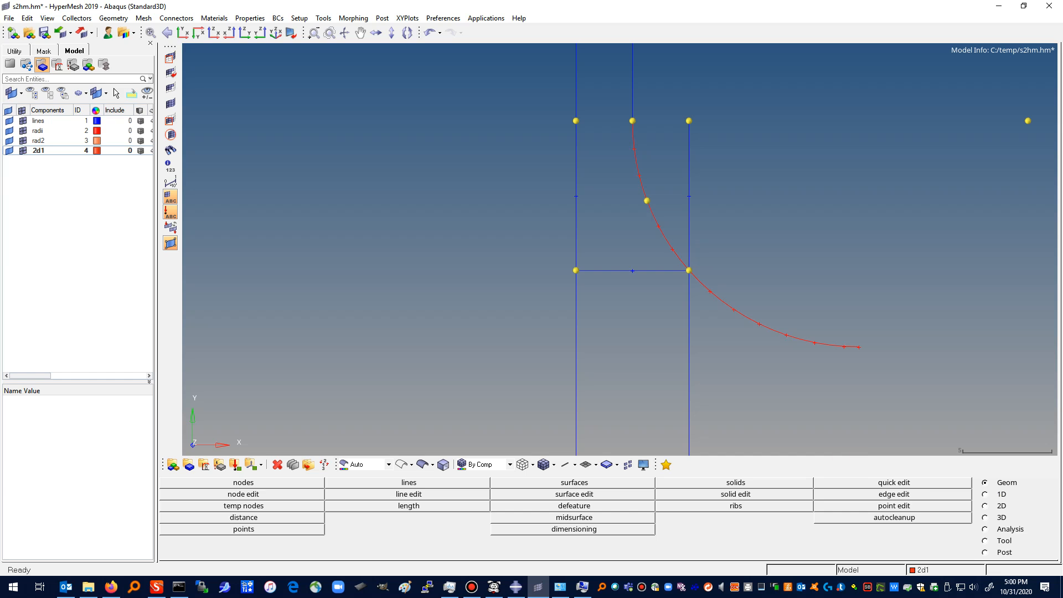
Step: Create a ruled mesh without a surface between the upper arc segment and the opposite segment of the left vertical line
{"action": "left_click", "coordinate": [986, 541]}
{"action": "left_click", "coordinate": [985, 506]}
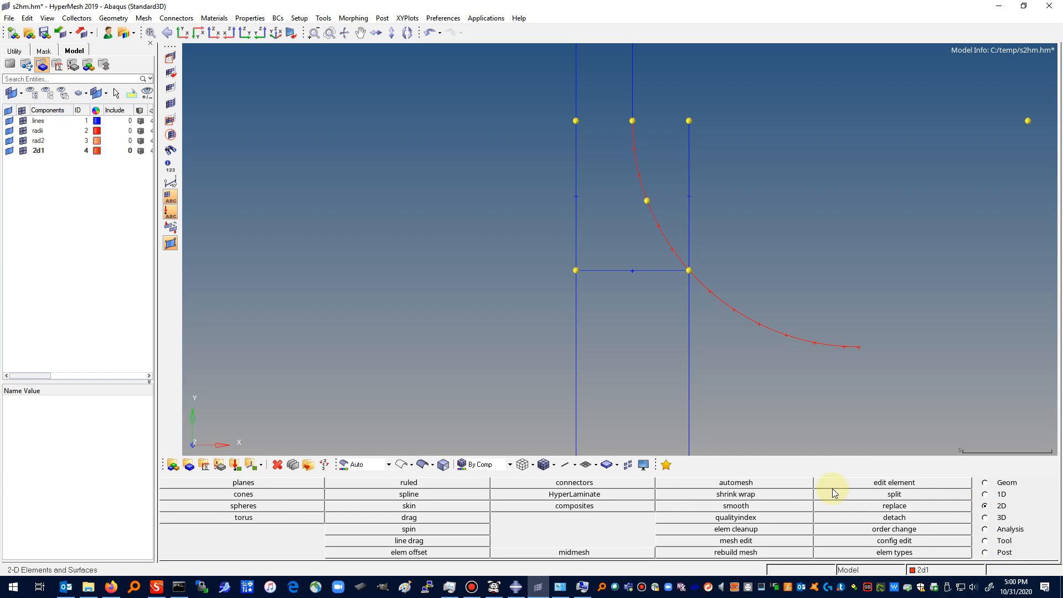
{"action": "left_click", "coordinate": [464, 485]}
{"action": "left_click", "coordinate": [656, 220]}
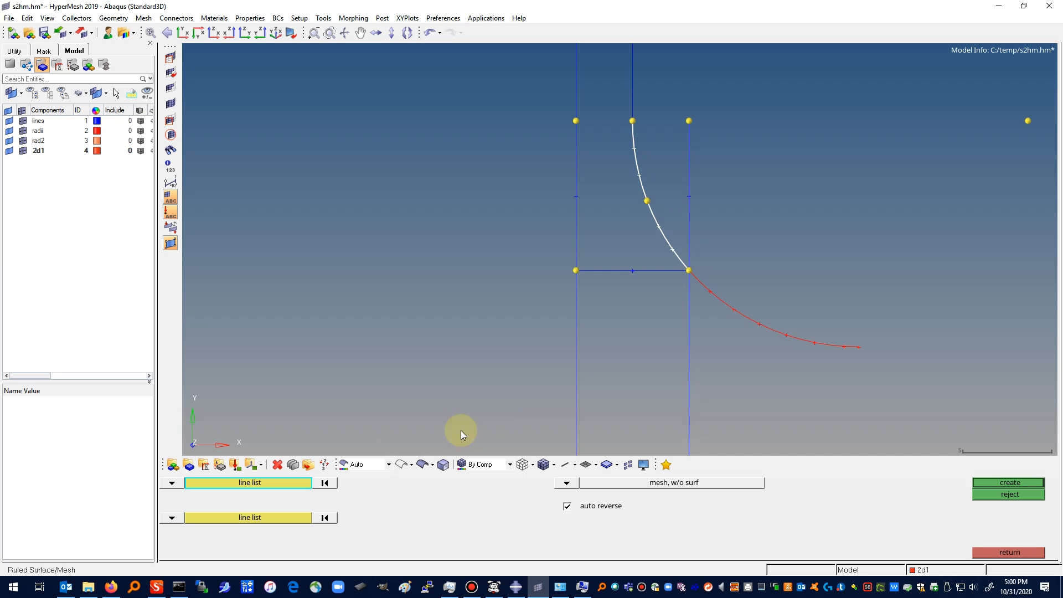
{"action": "left_click", "coordinate": [257, 517]}
{"action": "left_click", "coordinate": [572, 183]}
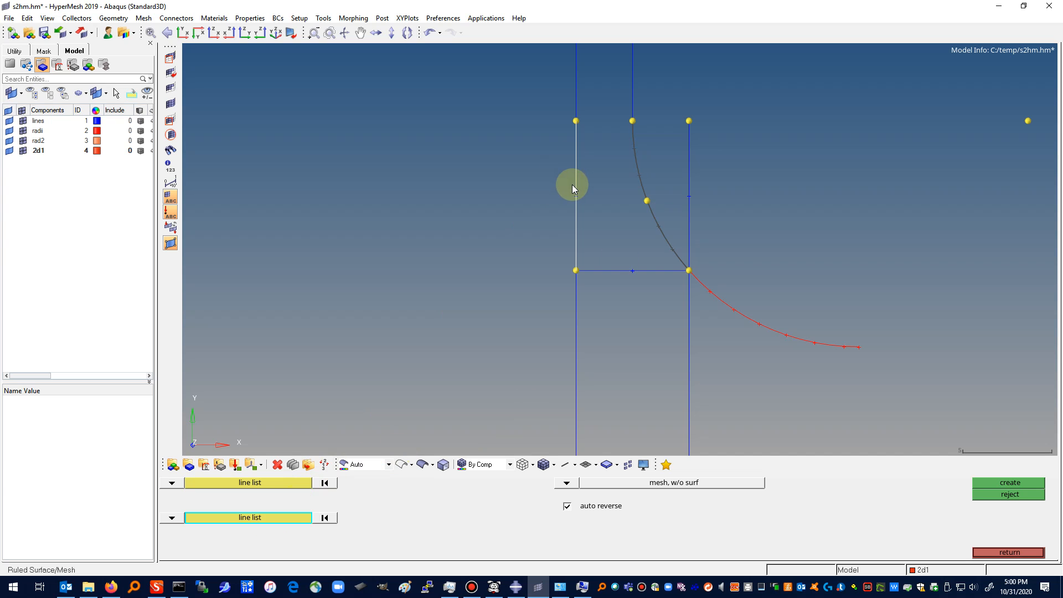
{"action": "left_click", "coordinate": [1018, 483]}
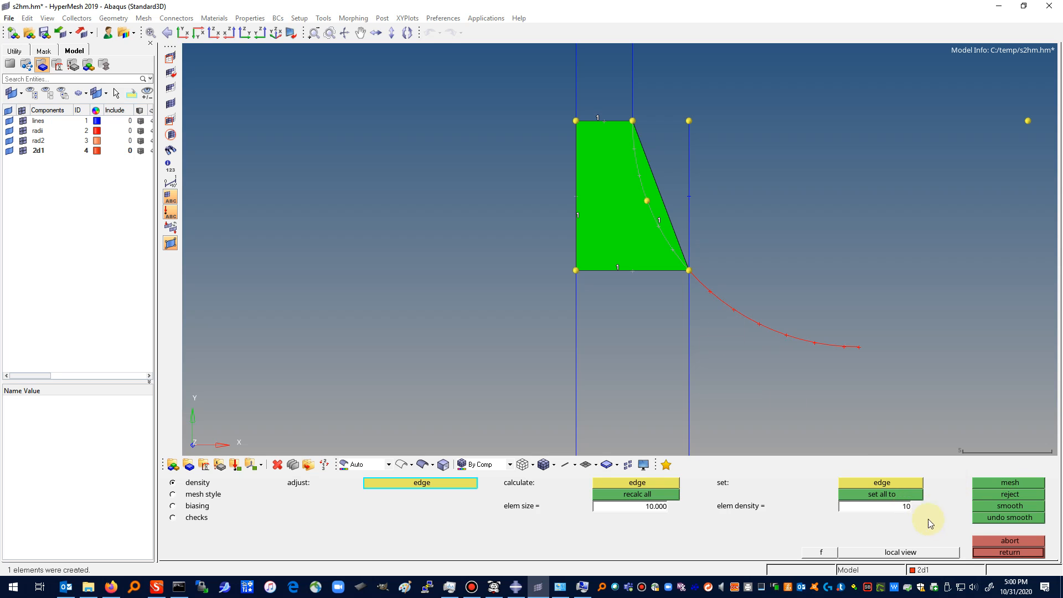
Step: Mesh the ruled region with 10 elements along the arc and left edges and 5 along the top and bottom edges
{"action": "left_click", "coordinate": [893, 494]}
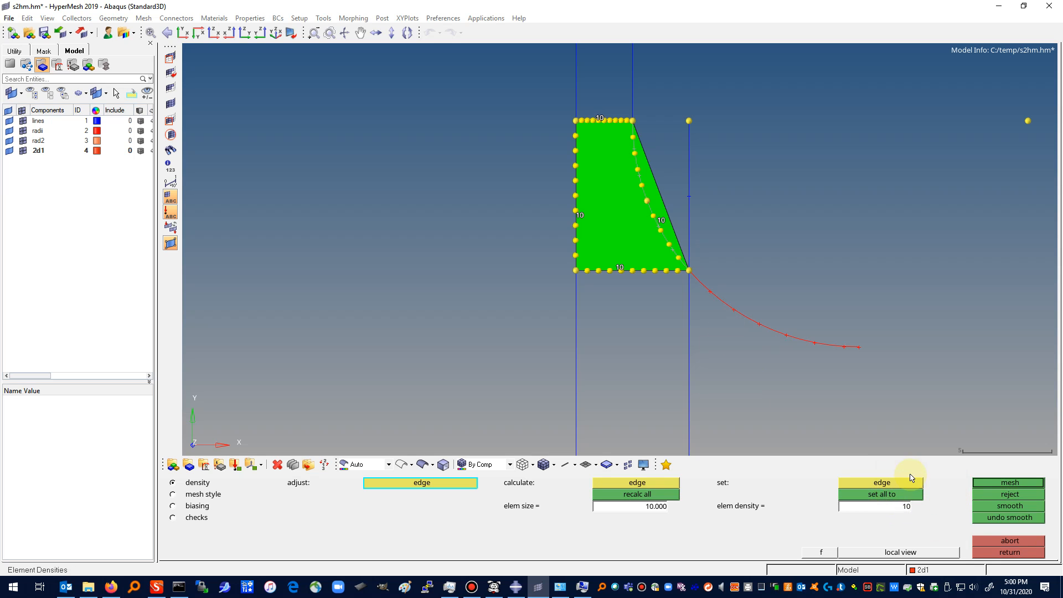
{"action": "left_click", "coordinate": [886, 508]}
{"action": "type", "text": "5"}
{"action": "left_click", "coordinate": [598, 118]}
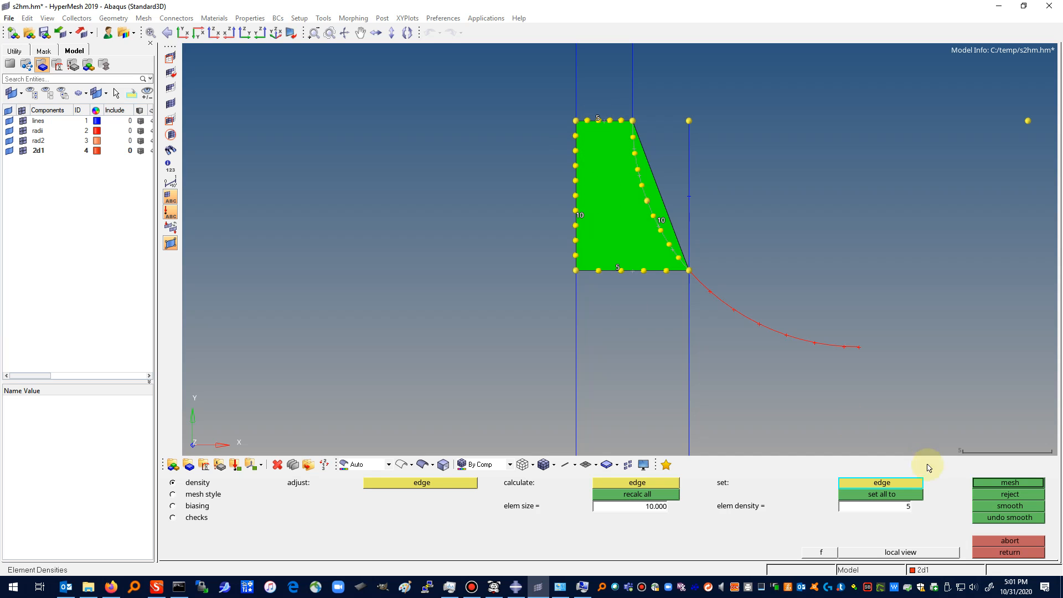
{"action": "left_click", "coordinate": [1010, 484]}
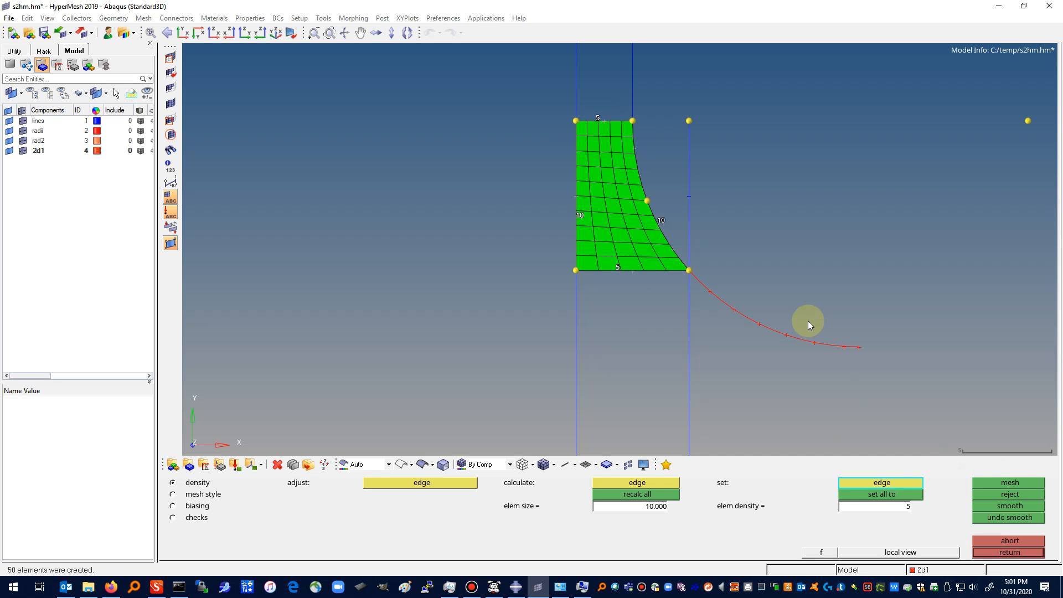
Step: Create a component named 2d2
{"action": "left_click", "coordinate": [180, 33]}
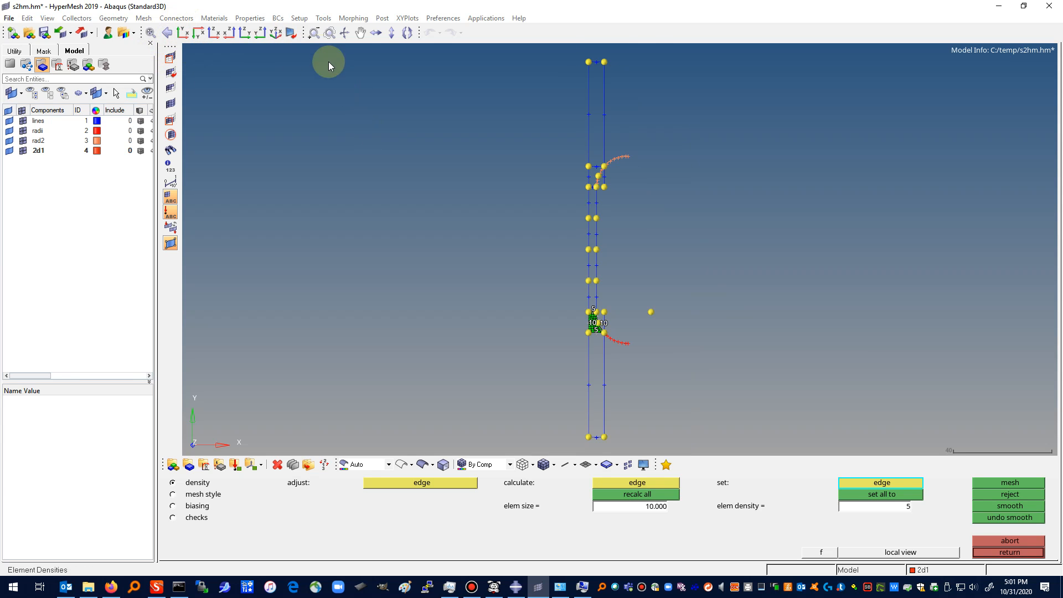
{"action": "left_click", "coordinate": [328, 32]}
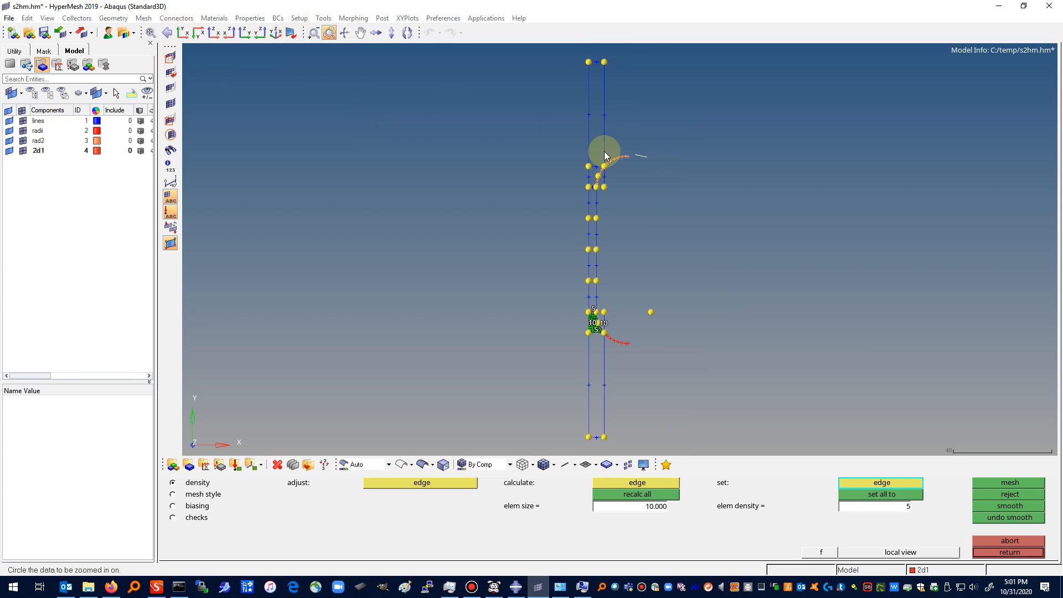
{"action": "mouse_move", "coordinate": [605, 152]}
{"action": "left_mouse_down"}
{"action": "mouse_move", "coordinate": [620, 147]}
{"action": "mouse_move", "coordinate": [623, 188]}
{"action": "left_mouse_up"}
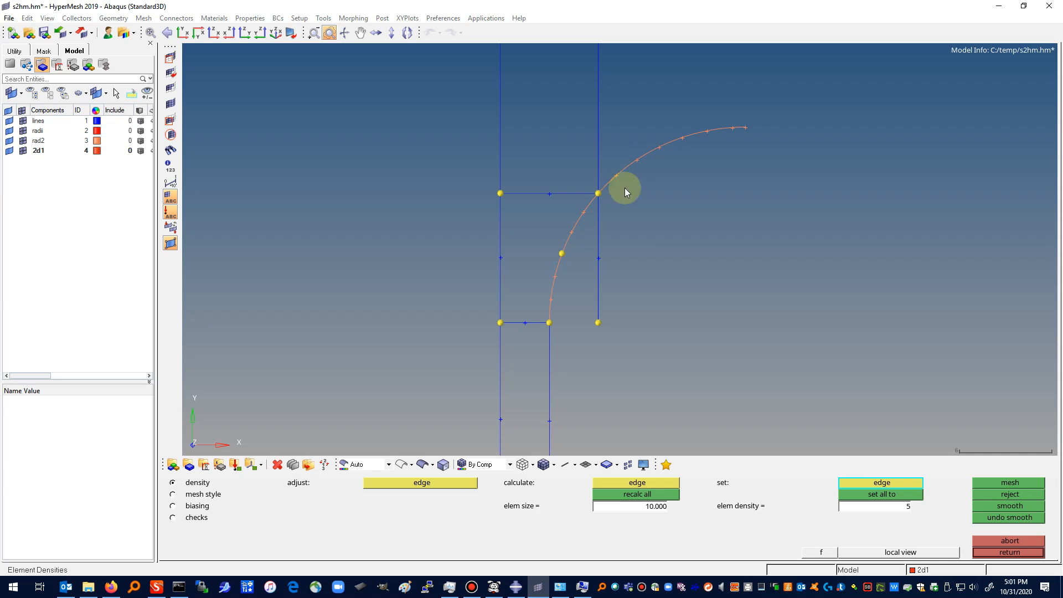
{"action": "left_click", "coordinate": [1009, 553]}
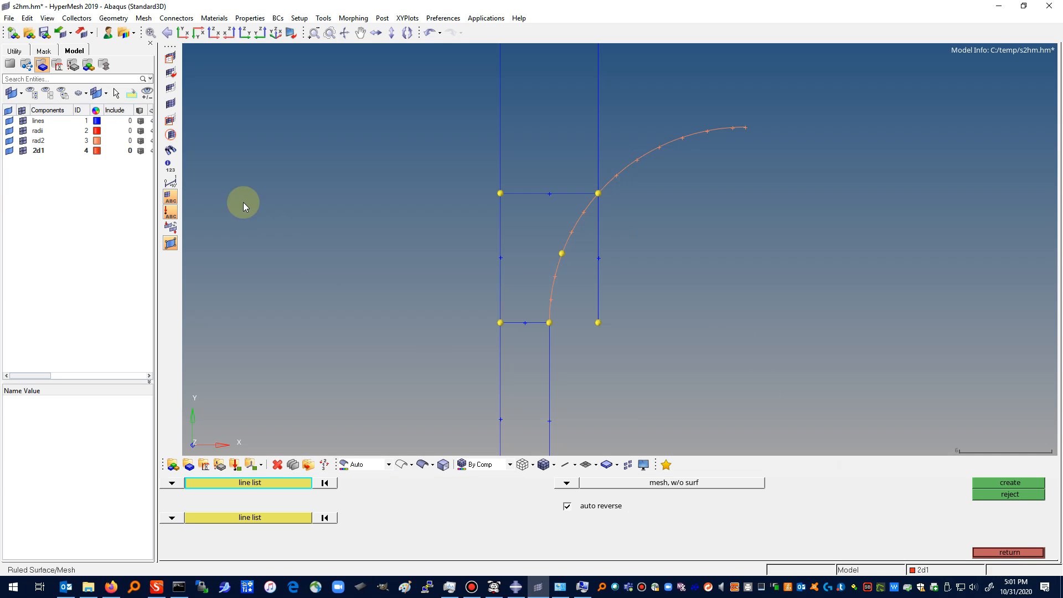
{"action": "right_click", "coordinate": [49, 179]}
{"action": "left_click", "coordinate": [78, 187]}
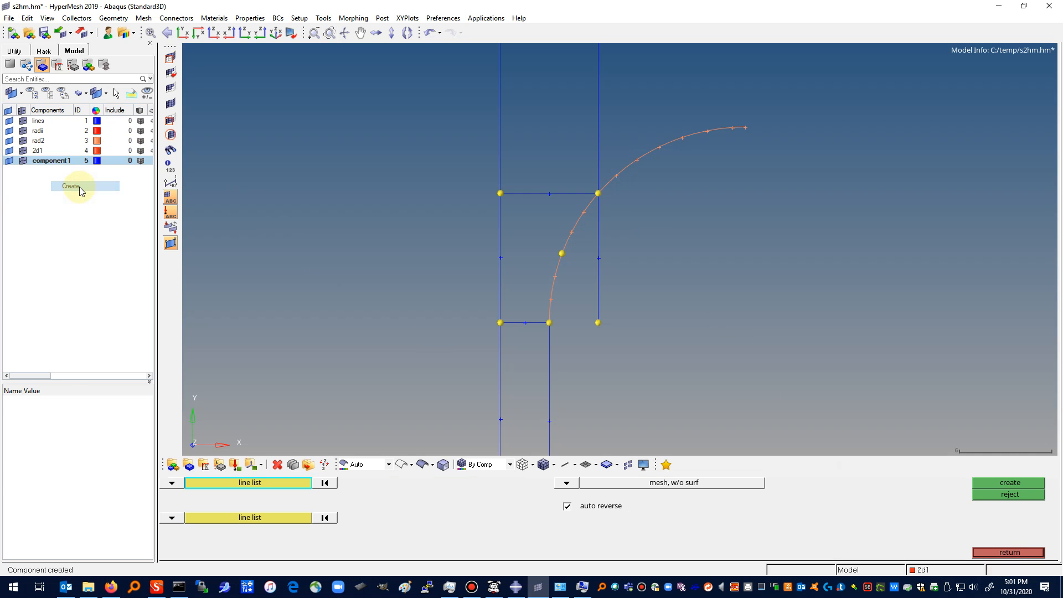
{"action": "type", "text": "2d2"}
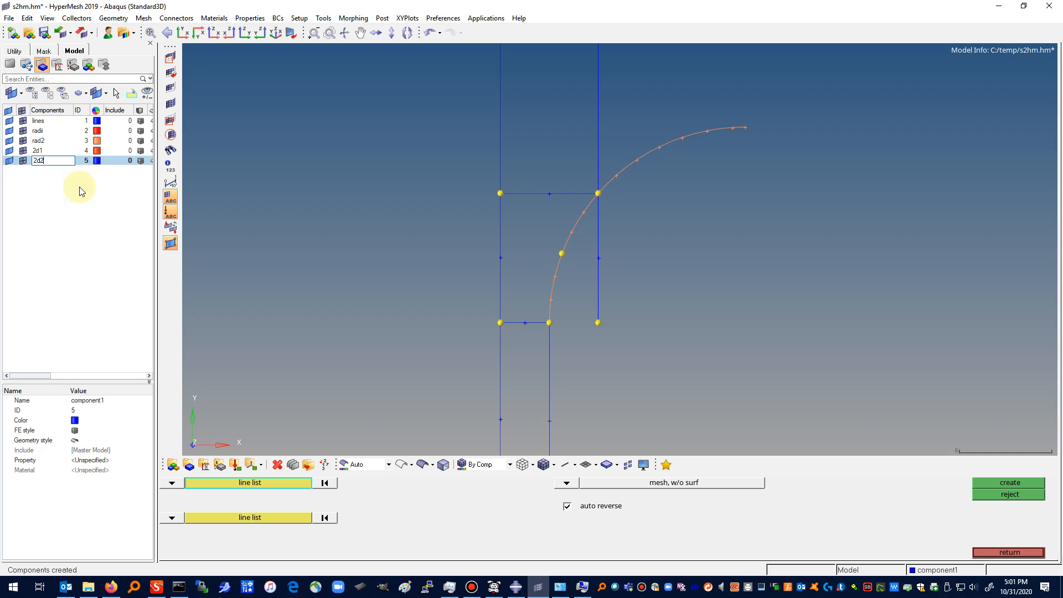
{"action": "key", "text": "Return"}
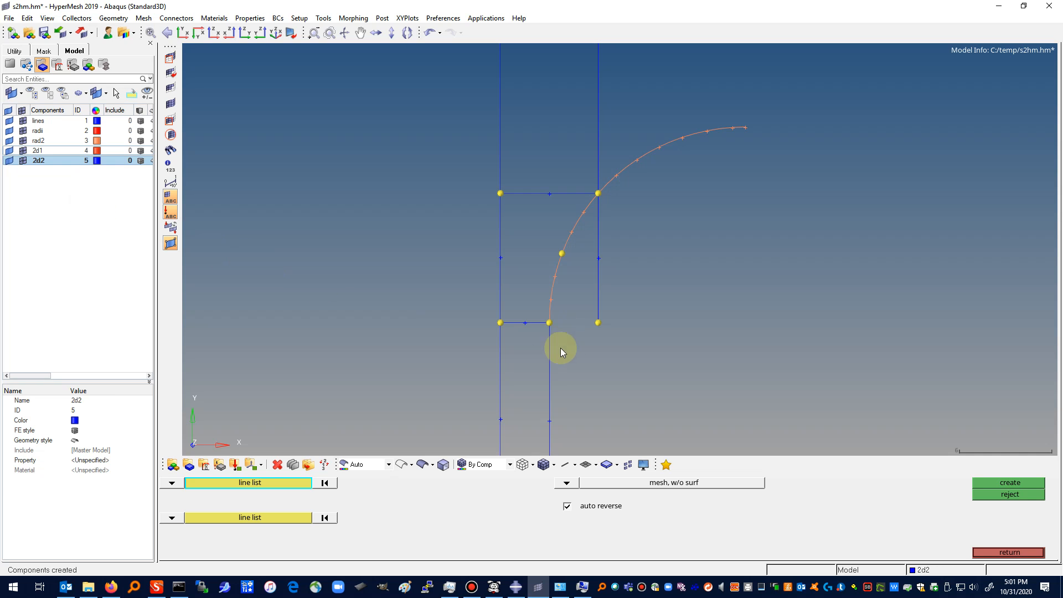
Step: Create a ruled mesh without a surface between the upper fillet's lower arc segment and the opposite segment of the left vertical line
{"action": "left_click", "coordinate": [554, 272]}
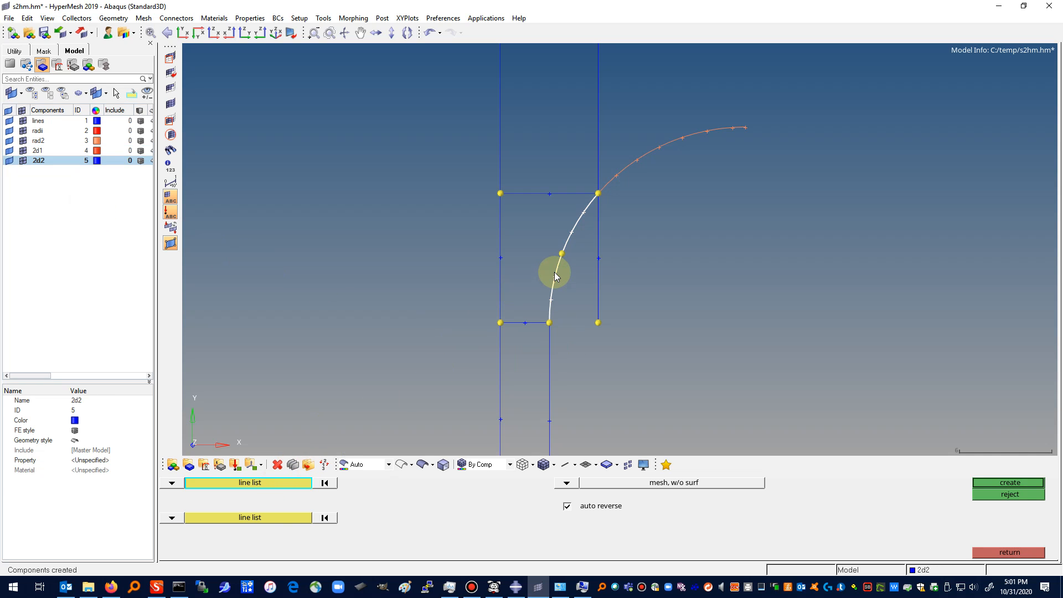
{"action": "left_click", "coordinate": [257, 518]}
{"action": "left_click", "coordinate": [500, 259]}
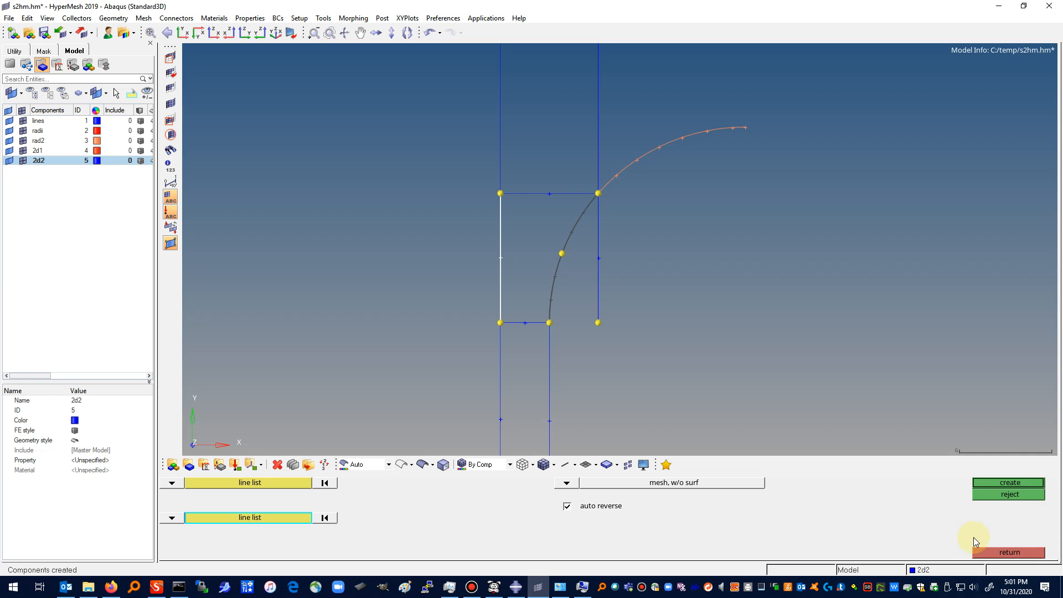
{"action": "left_click", "coordinate": [1011, 483]}
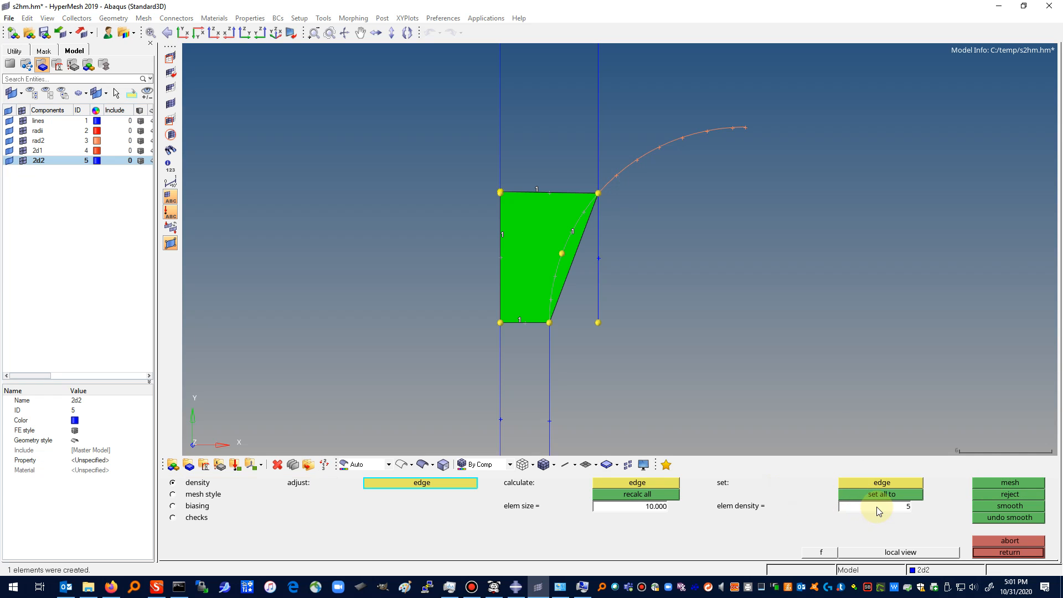
Step: Mesh the upper fillet region with 10 elements along the arc and left edges and 5 along the top and bottom edges
{"action": "left_click", "coordinate": [879, 506]}
{"action": "type", "text": "10"}
{"action": "left_click", "coordinate": [881, 494]}
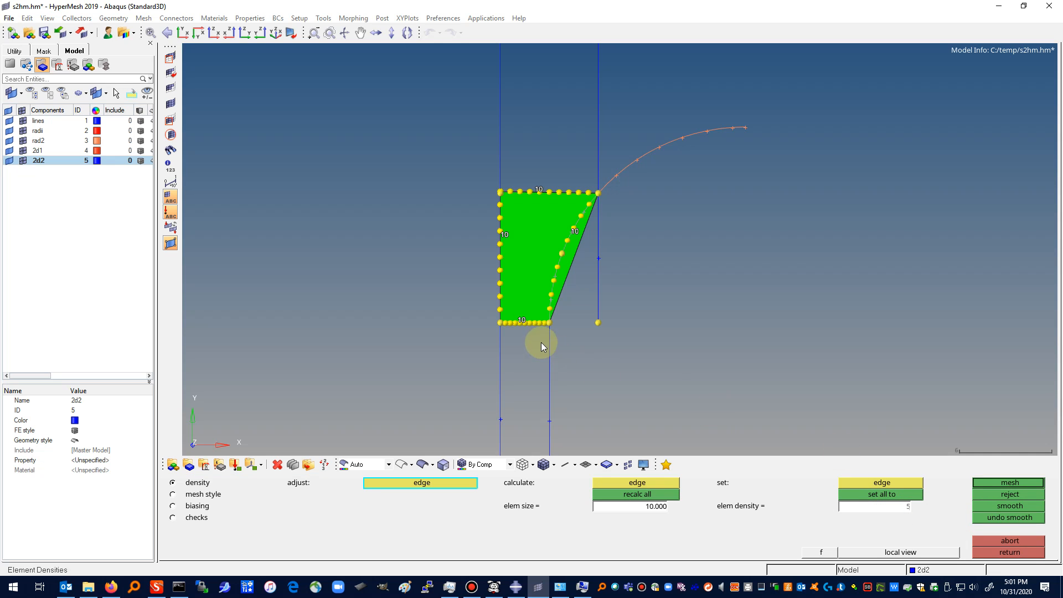
{"action": "left_click", "coordinate": [524, 321]}
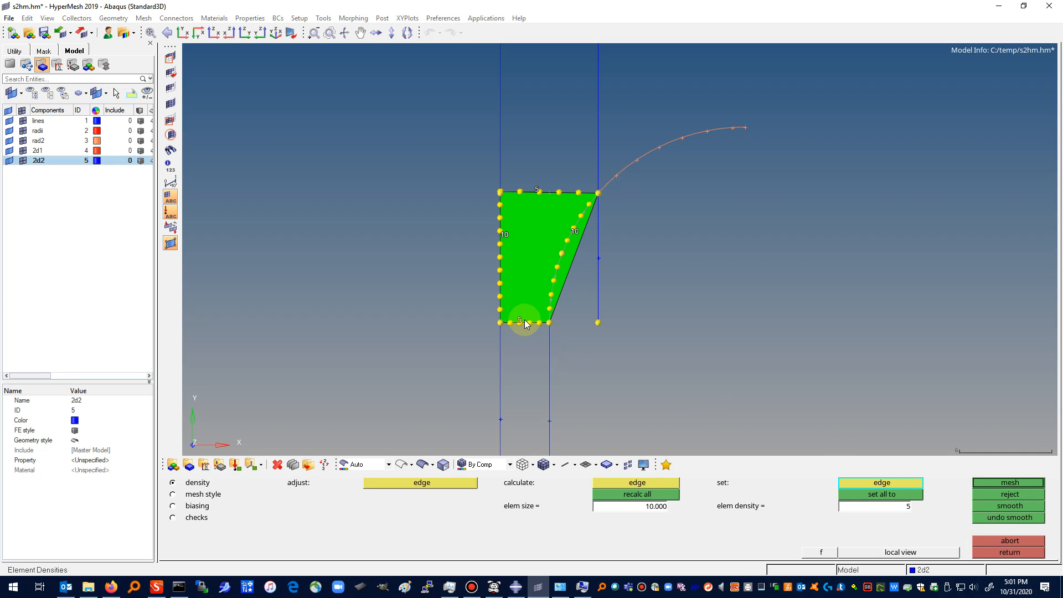
{"action": "left_click", "coordinate": [1009, 484]}
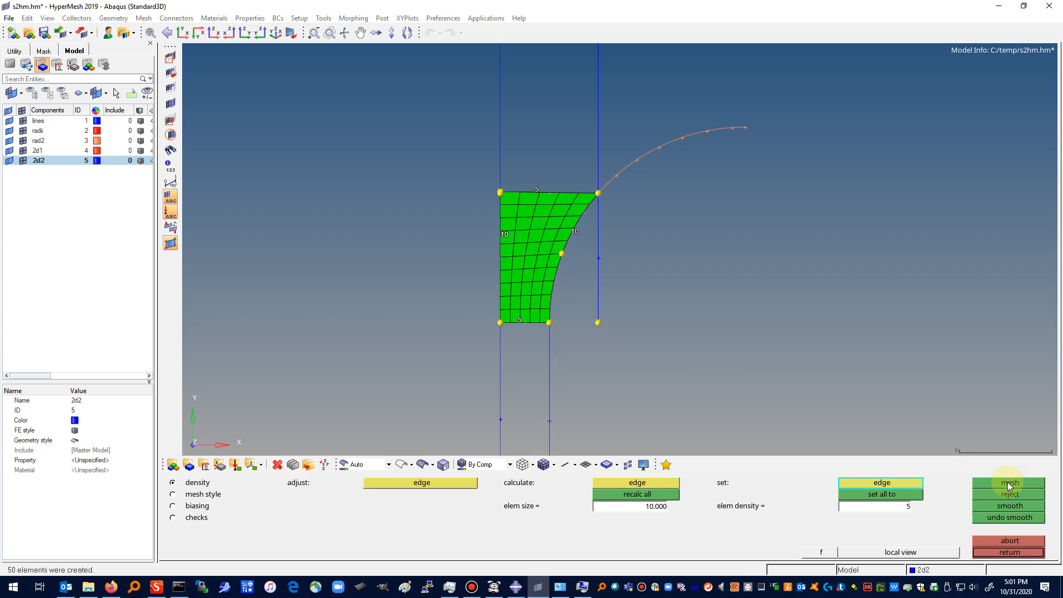
{"action": "left_click", "coordinate": [1010, 552]}
Step: Create a component named 2d3
{"action": "right_click", "coordinate": [44, 206]}
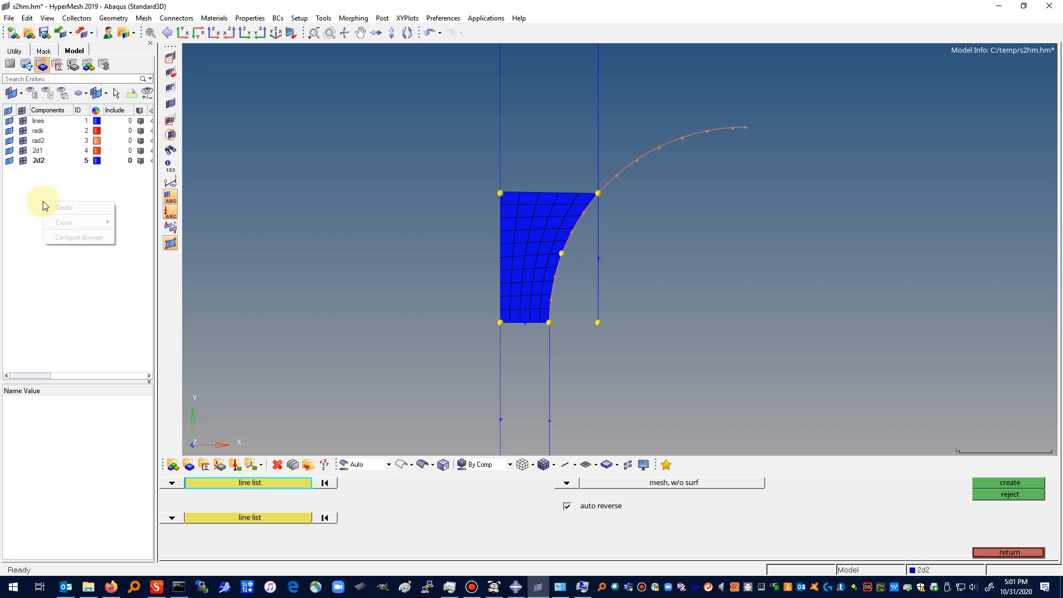
{"action": "left_click", "coordinate": [88, 209]}
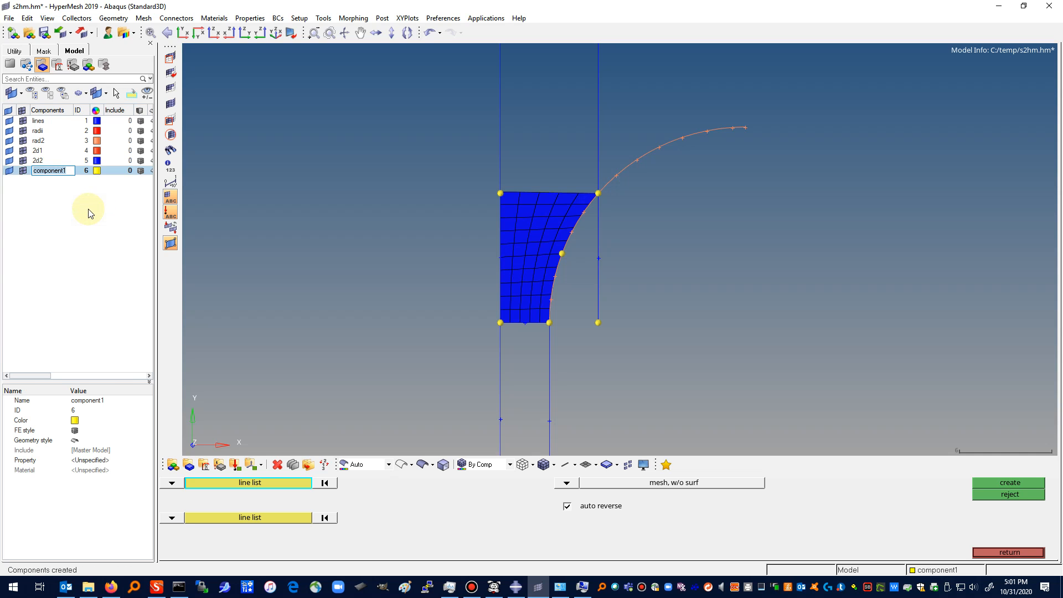
{"action": "type", "text": "2d3"}
{"action": "key", "text": "Return"}
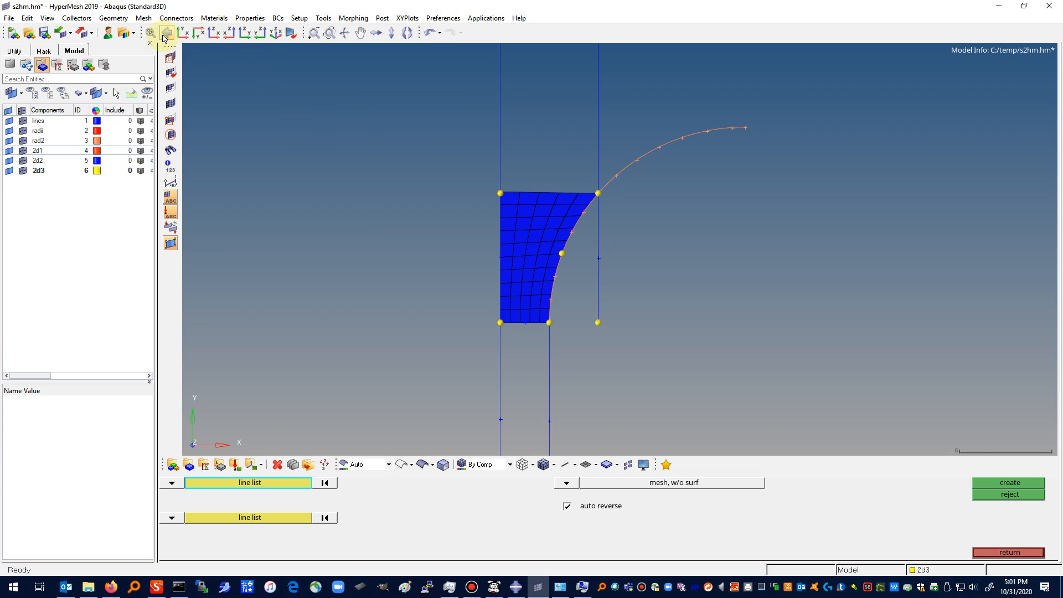
Step: Create a ruled mesh without a surface between the two vertical lines above the upper fillet region
{"action": "left_click", "coordinate": [183, 32]}
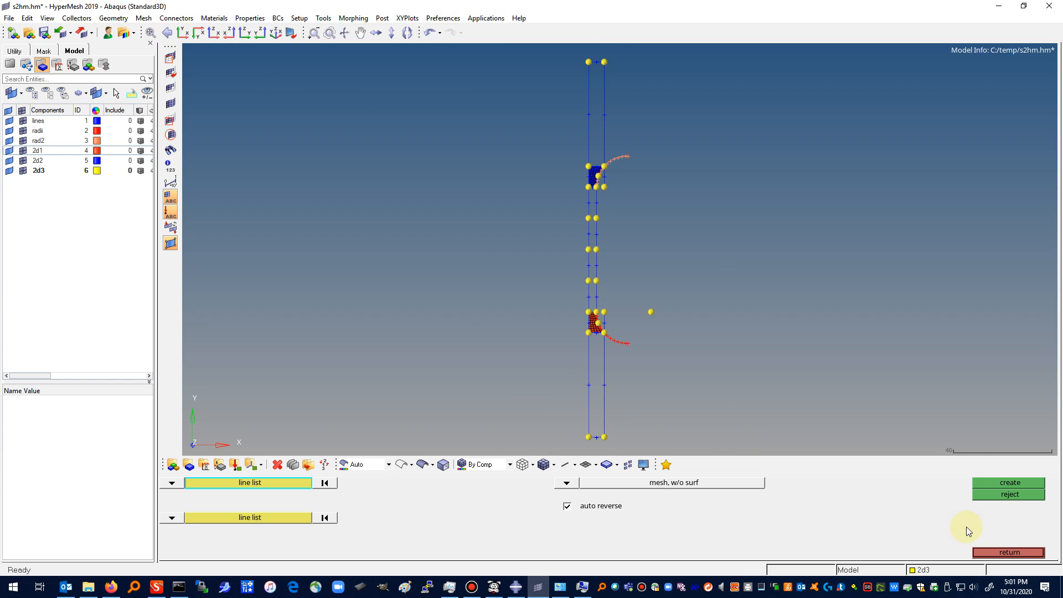
{"action": "left_click", "coordinate": [606, 121]}
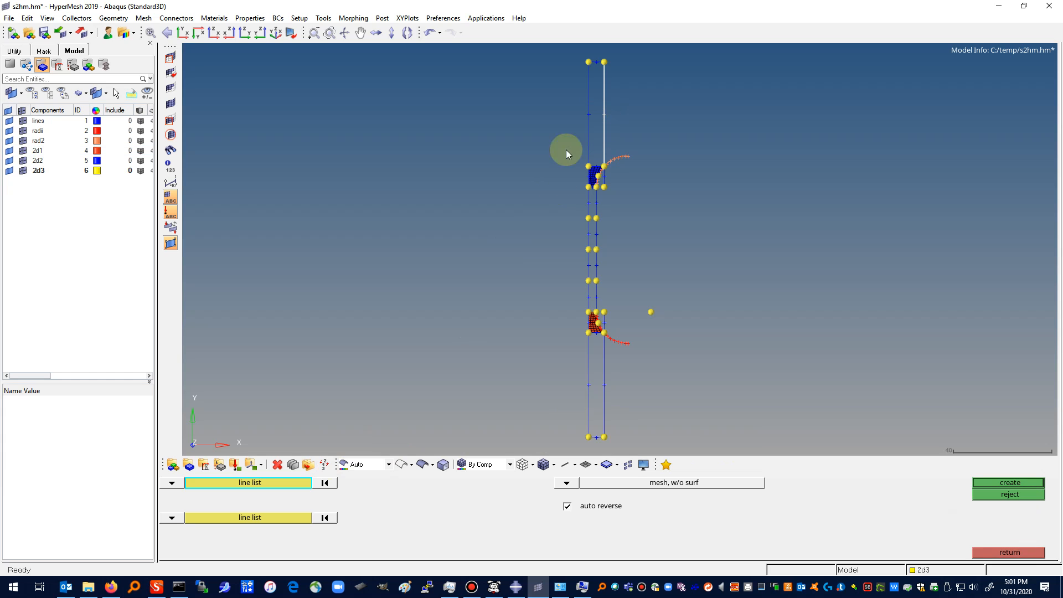
{"action": "left_click", "coordinate": [256, 517]}
{"action": "left_click", "coordinate": [589, 98]}
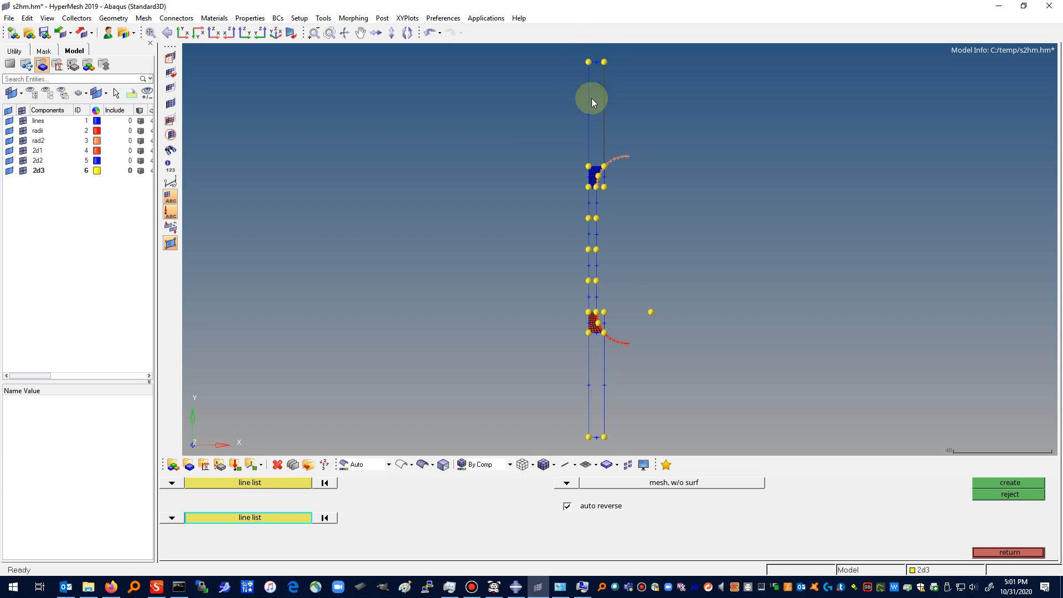
{"action": "left_click", "coordinate": [1003, 484]}
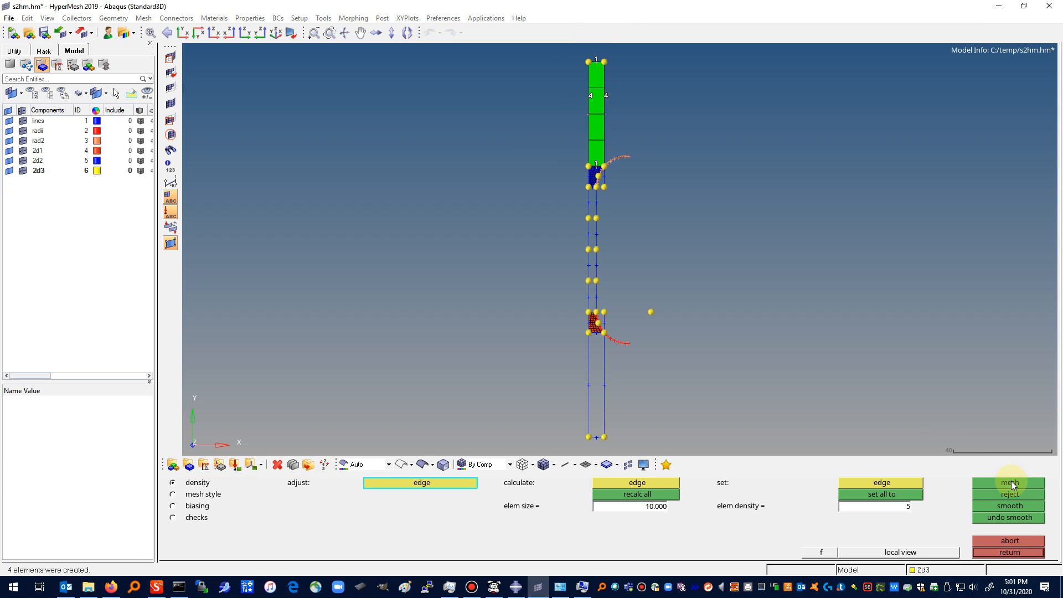
Step: Mesh the topmost block with 20 elements along its vertical edges and 5 along its horizontal edges
{"action": "left_click", "coordinate": [908, 507]}
{"action": "left_click", "coordinate": [882, 494]}
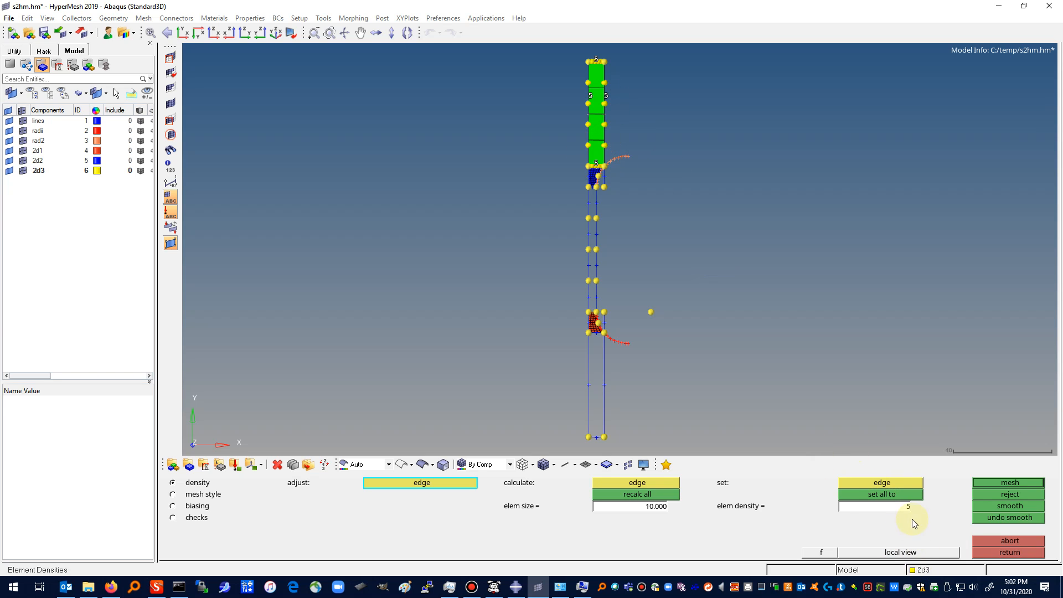
{"action": "left_click", "coordinate": [883, 482]}
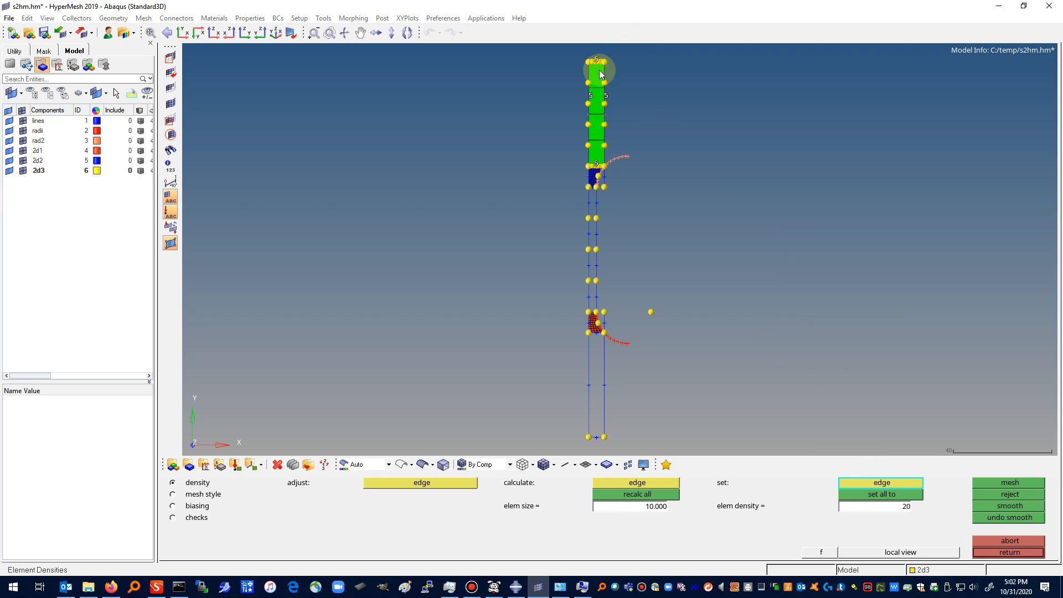
{"action": "left_click", "coordinate": [606, 97]}
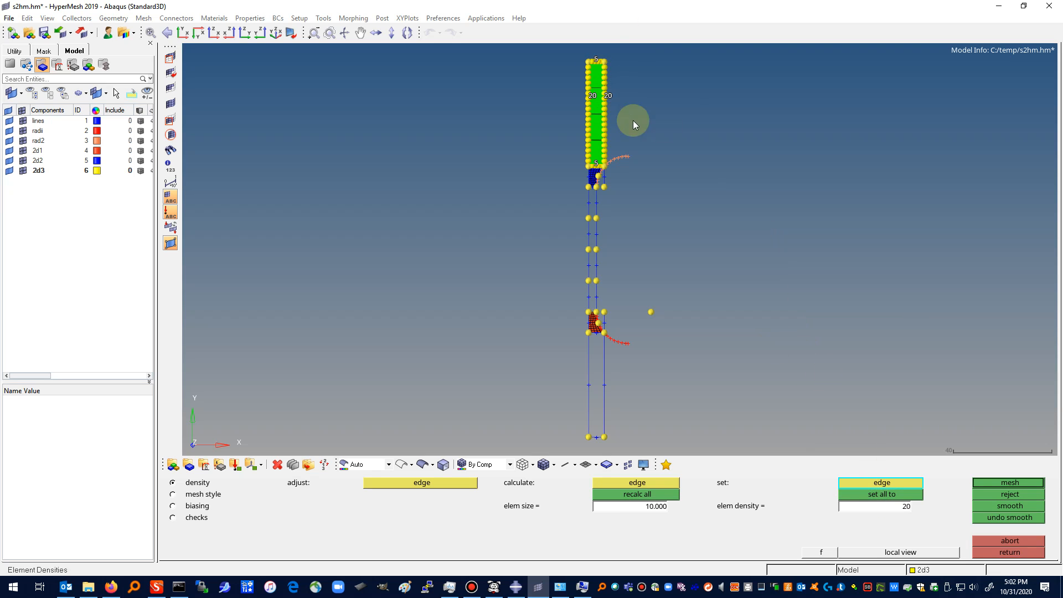
{"action": "left_click", "coordinate": [999, 483]}
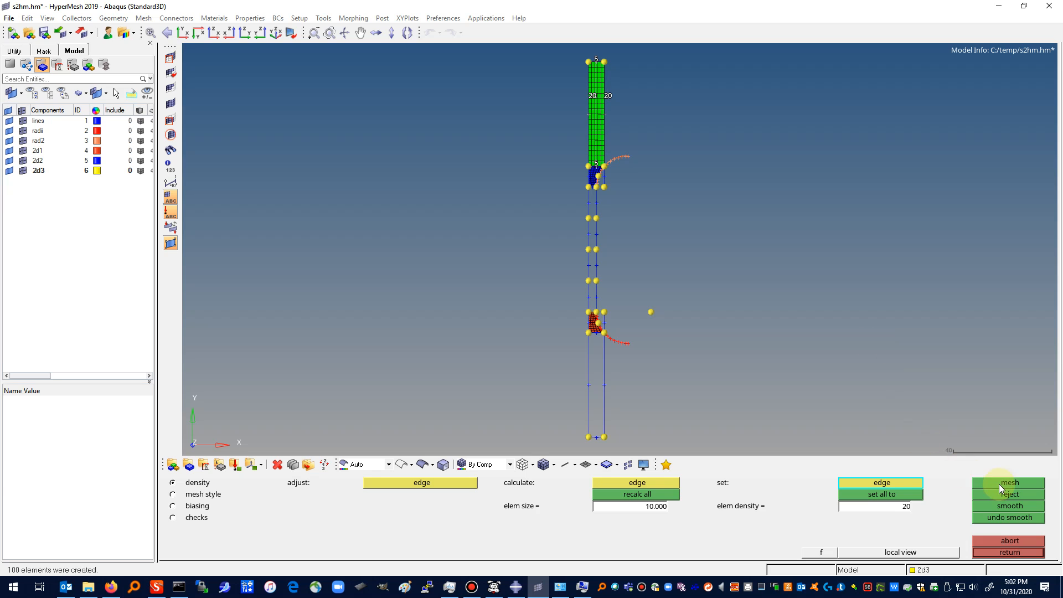
Step: Inspect how the elements line up at the junction between the topmost block and the upper fillet mesh
{"action": "left_click", "coordinate": [314, 32]}
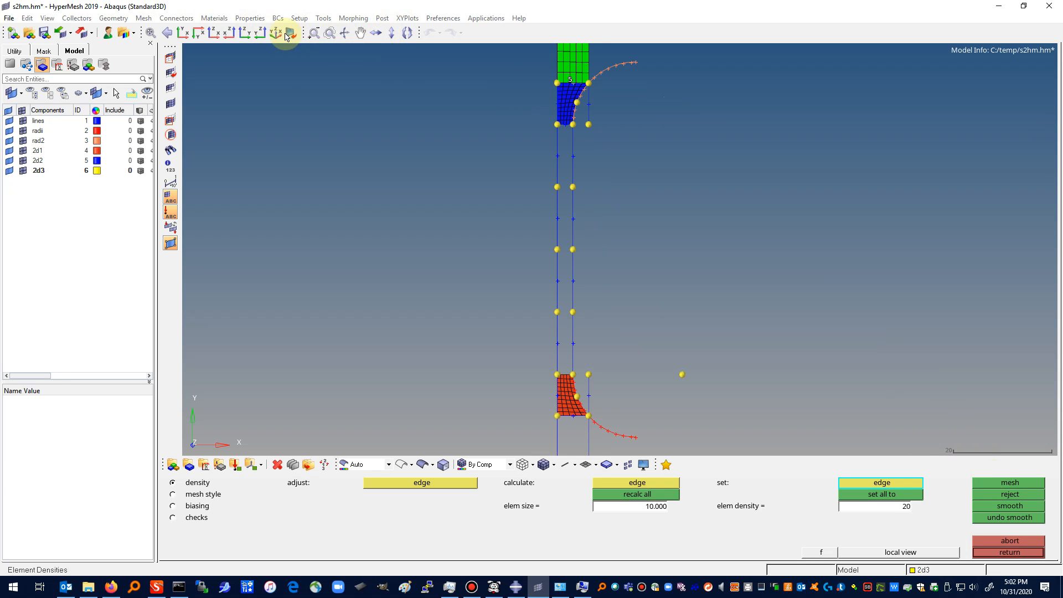
{"action": "left_click", "coordinate": [361, 33]}
{"action": "left_click_drag", "start_coordinate": [552, 104], "coordinate": [526, 414]}
{"action": "left_click", "coordinate": [330, 33]}
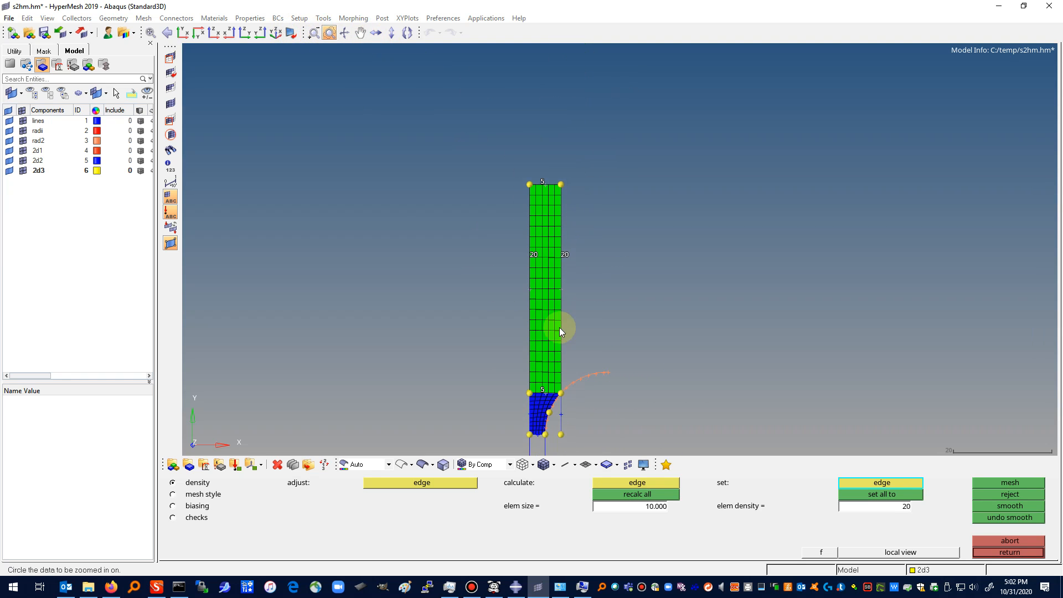
{"action": "left_click_drag", "start_coordinate": [563, 362], "coordinate": [593, 364]}
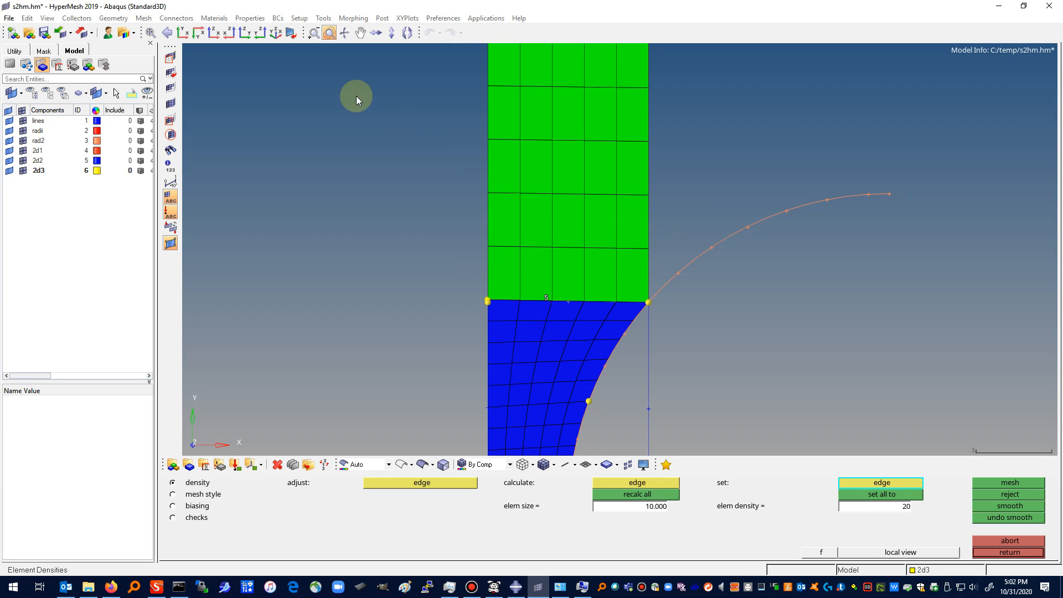
{"action": "left_click", "coordinate": [183, 34]}
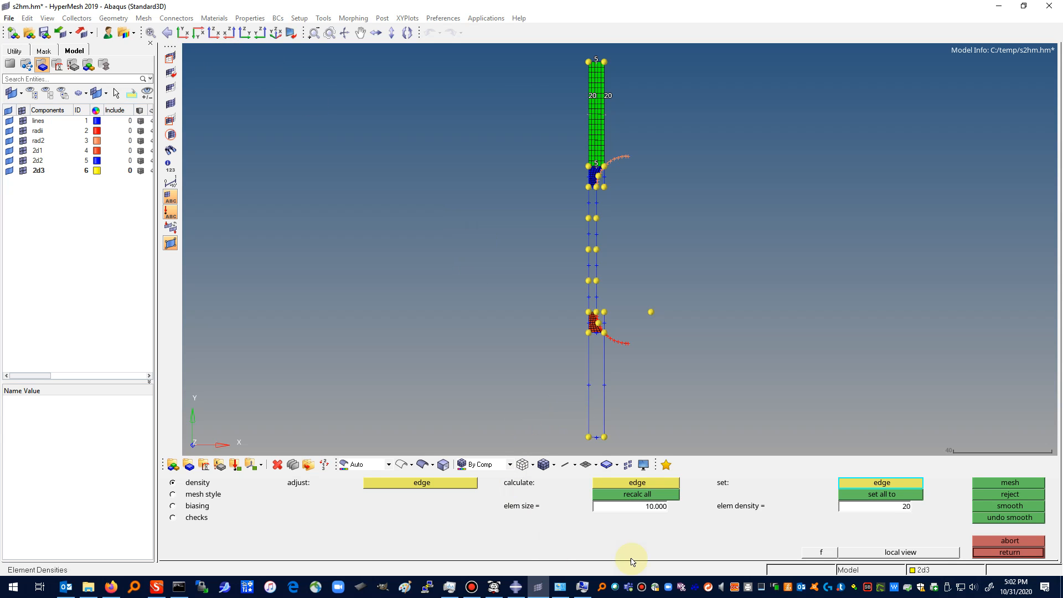
Step: Accept the topmost block's mesh and create a component named 2d4
{"action": "left_click", "coordinate": [1009, 553]}
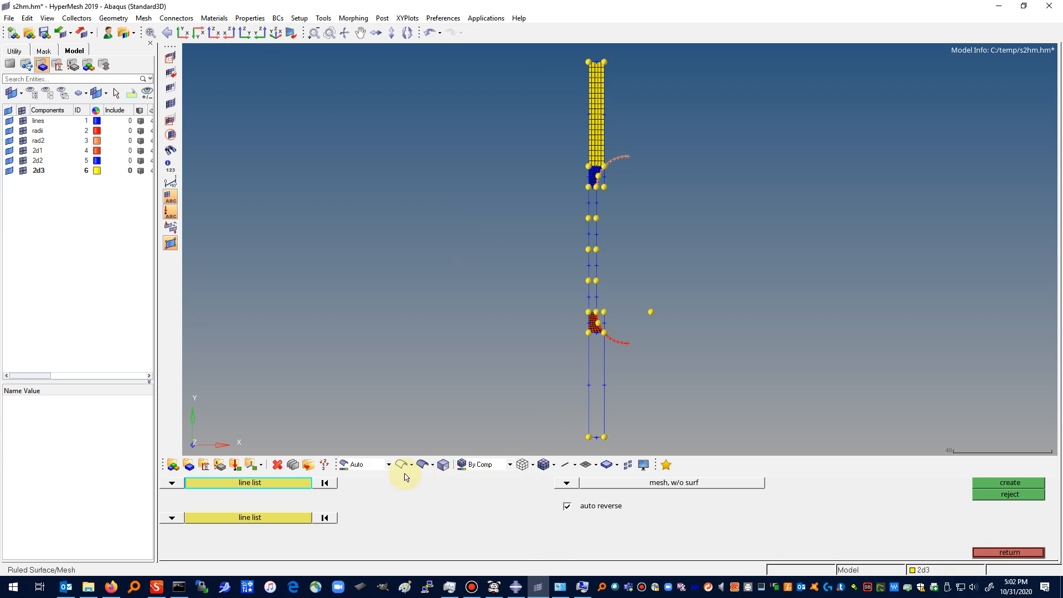
{"action": "right_click", "coordinate": [68, 206]}
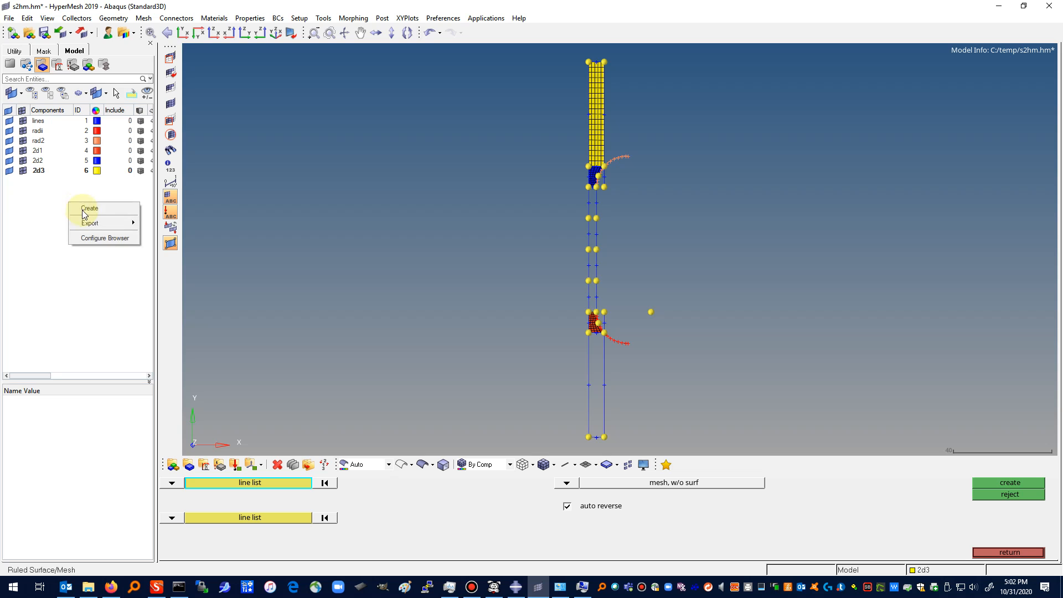
{"action": "left_click", "coordinate": [82, 211]}
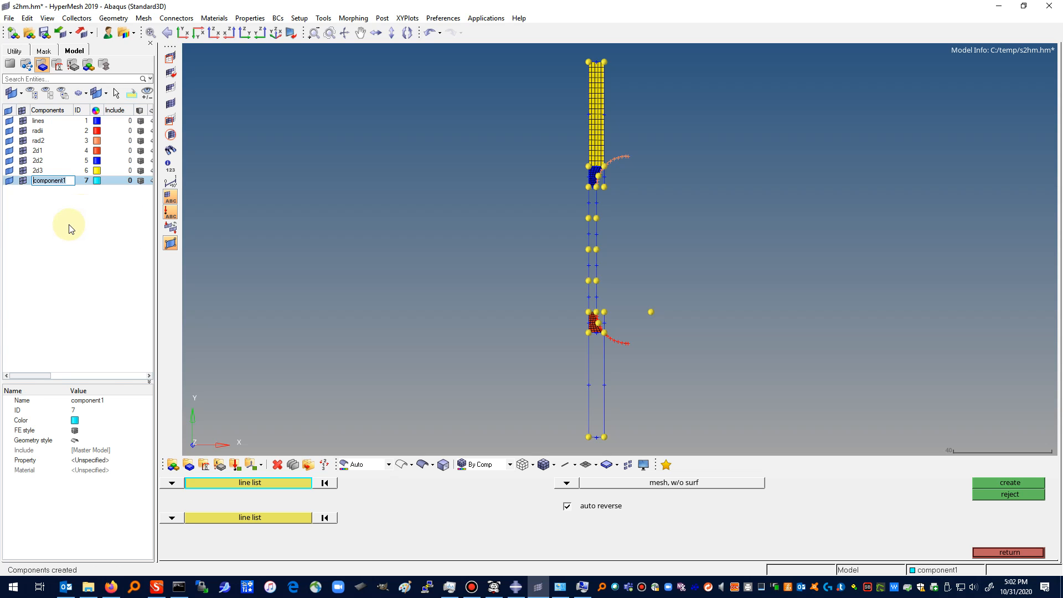
{"action": "type", "text": "2d4"}
{"action": "key", "text": "Return"}
Step: Create a ruled mesh without a surface between the two long vertical lines below the lower fillet region
{"action": "left_click", "coordinate": [604, 379]}
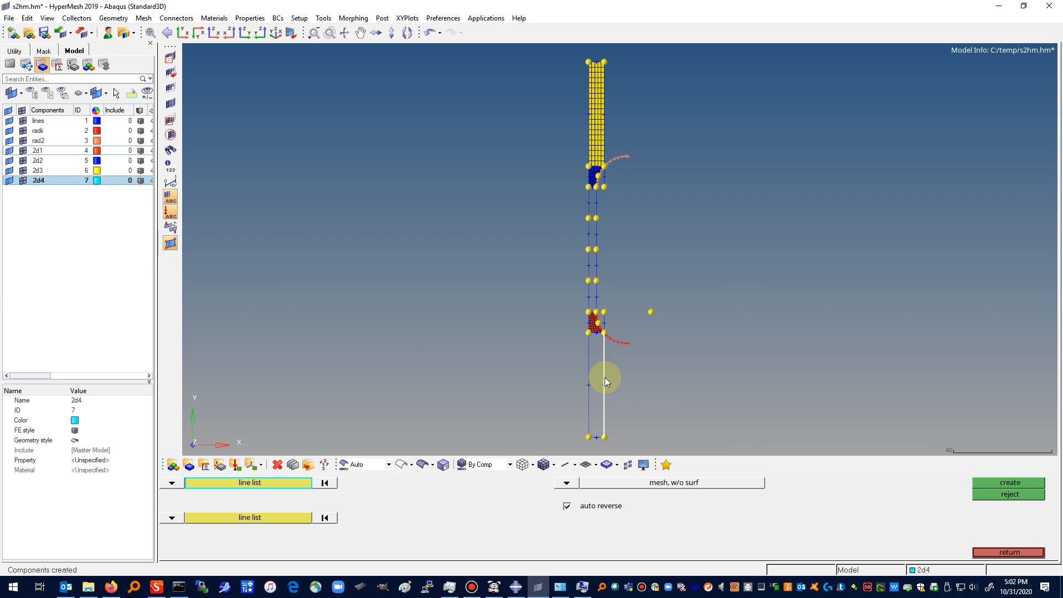
{"action": "left_click", "coordinate": [292, 518]}
{"action": "left_click", "coordinate": [589, 376]}
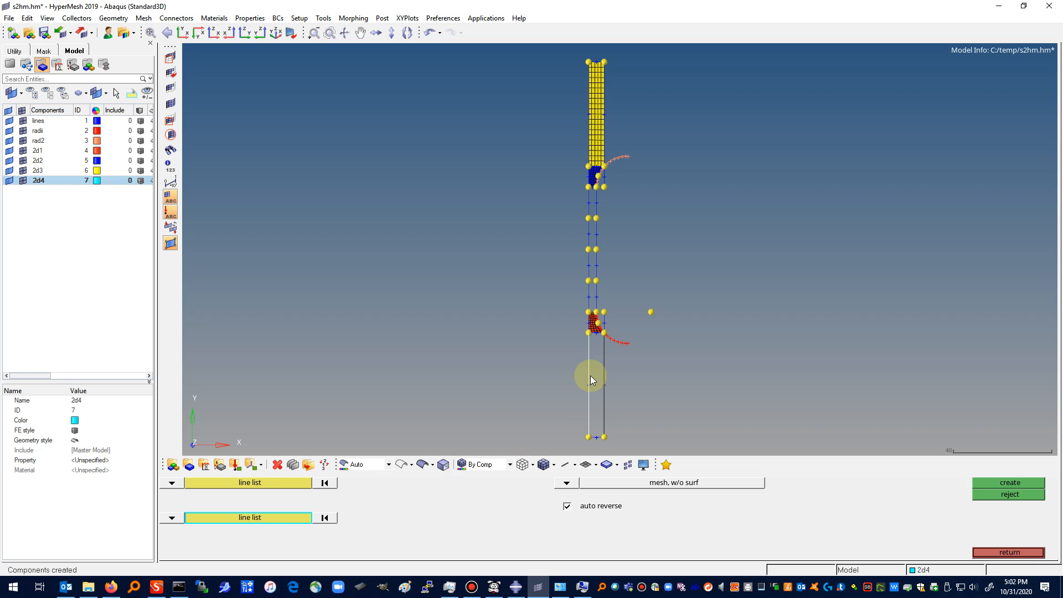
{"action": "left_click", "coordinate": [1005, 484]}
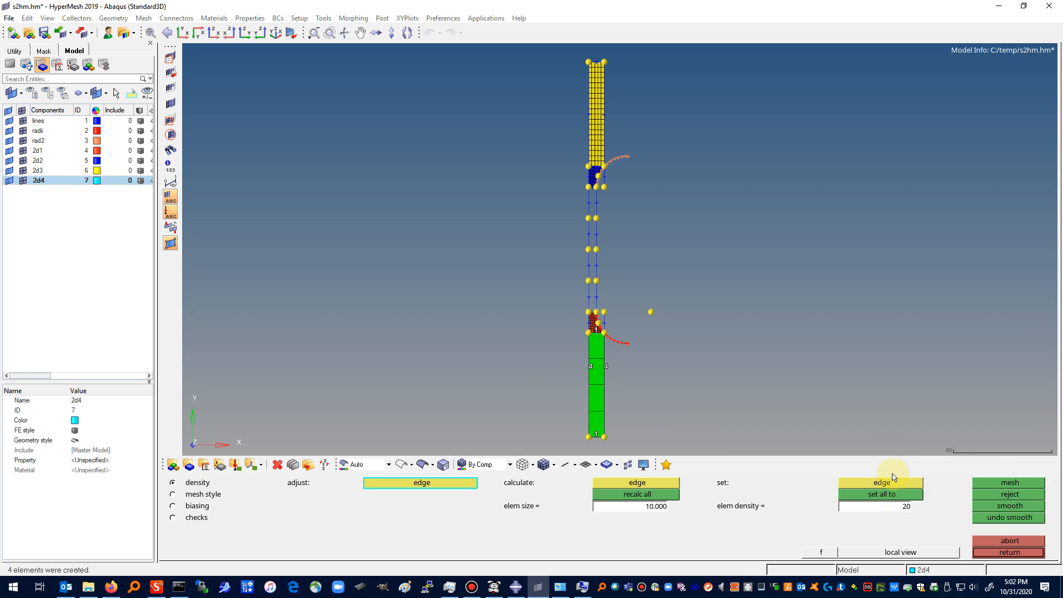
Step: Mesh the bottommost block with 20 elements along its vertical edges and 5 along its horizontal edges, and accept it
{"action": "left_click", "coordinate": [892, 495]}
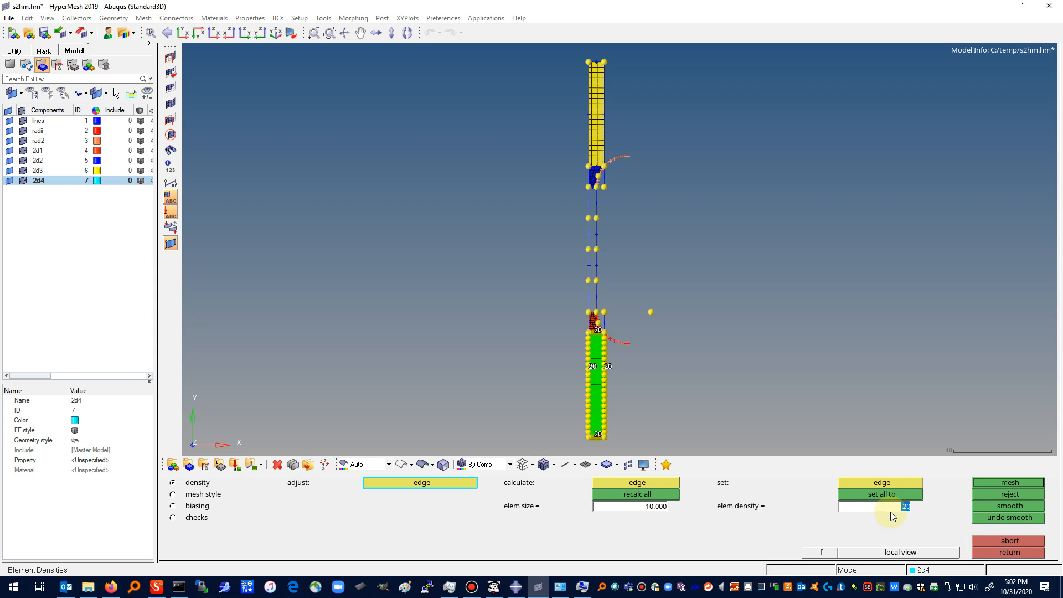
{"action": "left_click", "coordinate": [877, 483]}
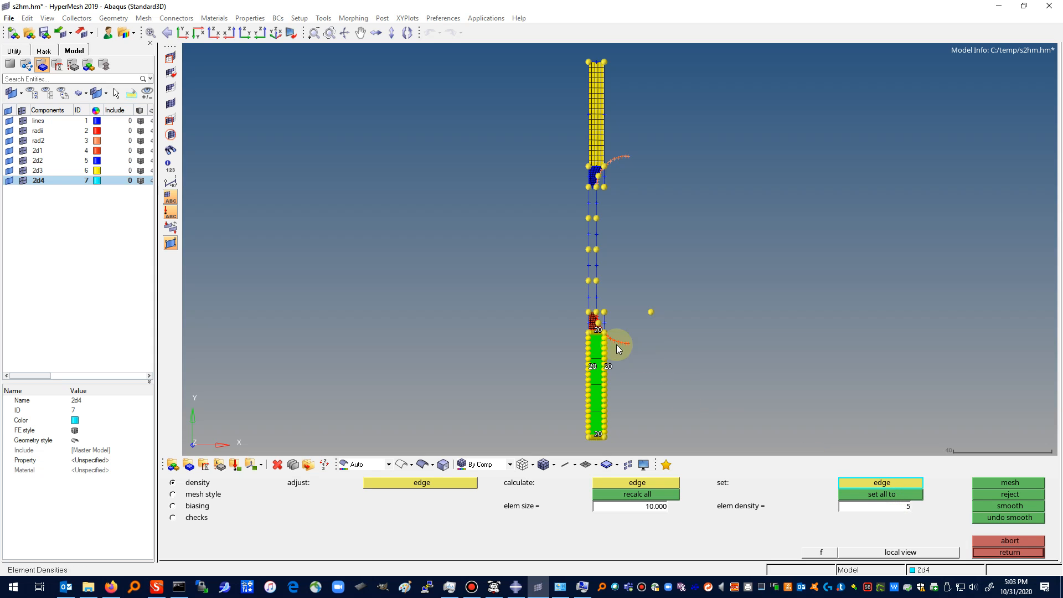
{"action": "left_click", "coordinate": [600, 437]}
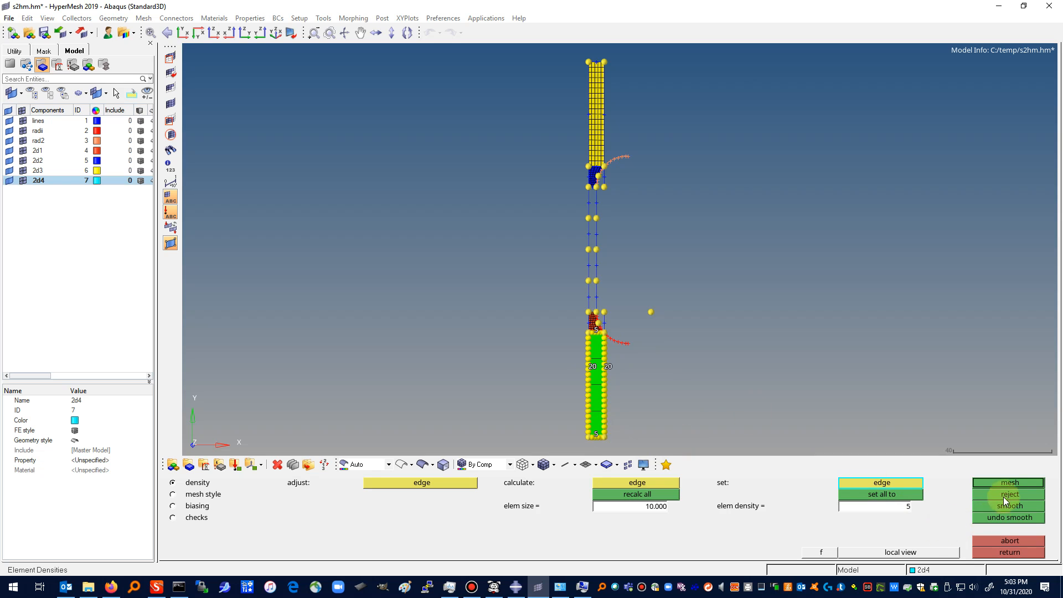
{"action": "left_click", "coordinate": [1008, 483]}
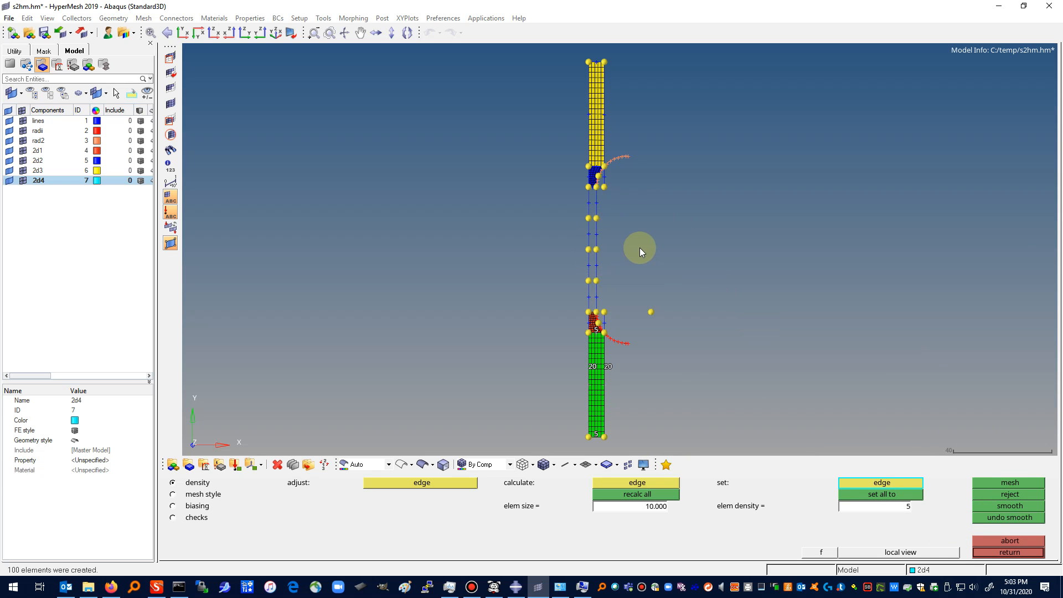
{"action": "left_click", "coordinate": [1018, 553]}
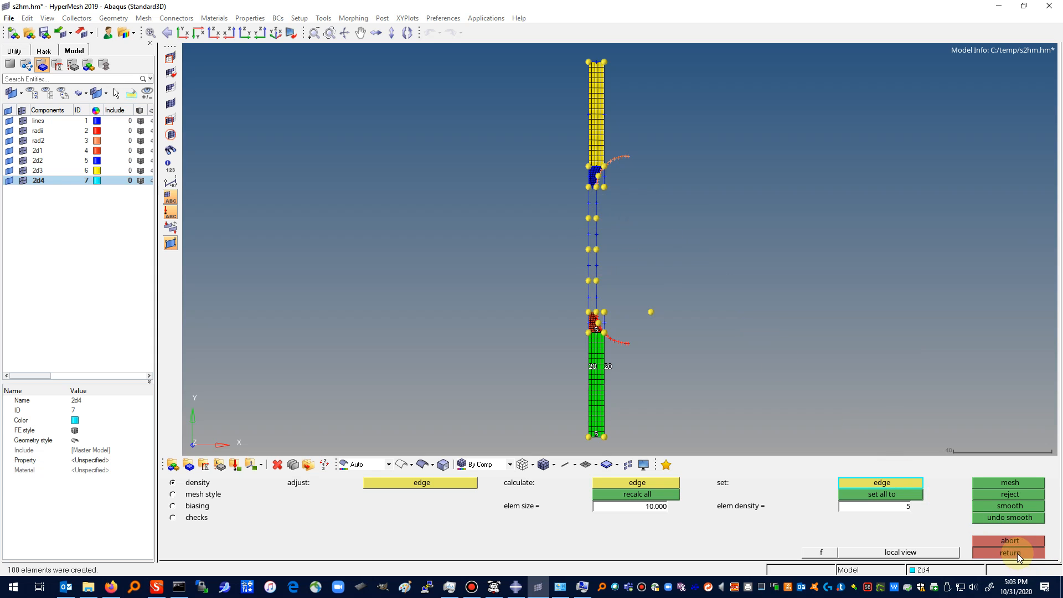
Step: Create a component named 2d5
{"action": "right_click", "coordinate": [91, 224]}
{"action": "left_click", "coordinate": [128, 227]}
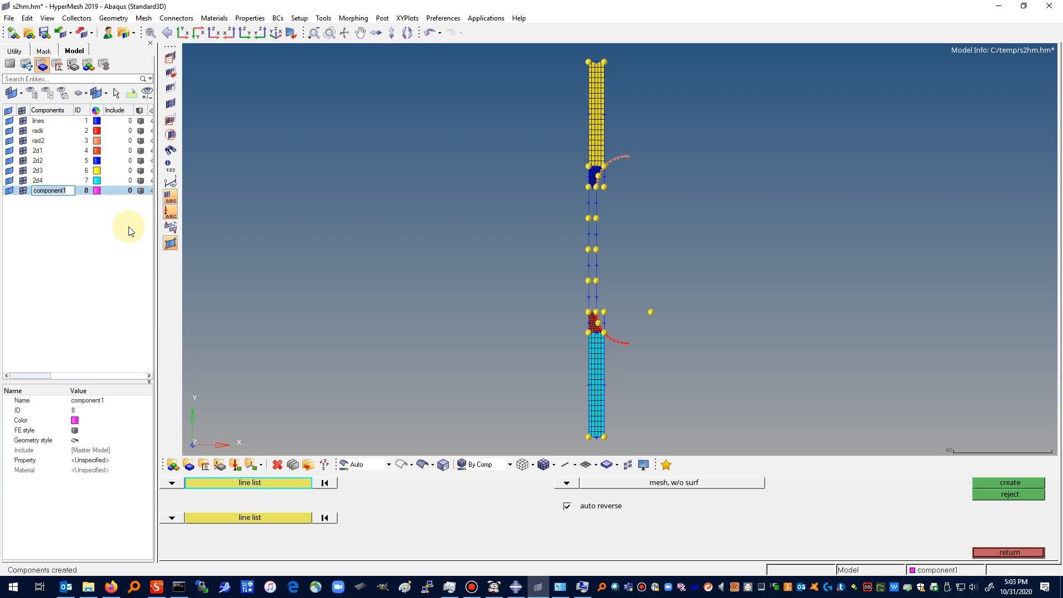
{"action": "type", "text": "2d5"}
{"action": "key", "text": "Return"}
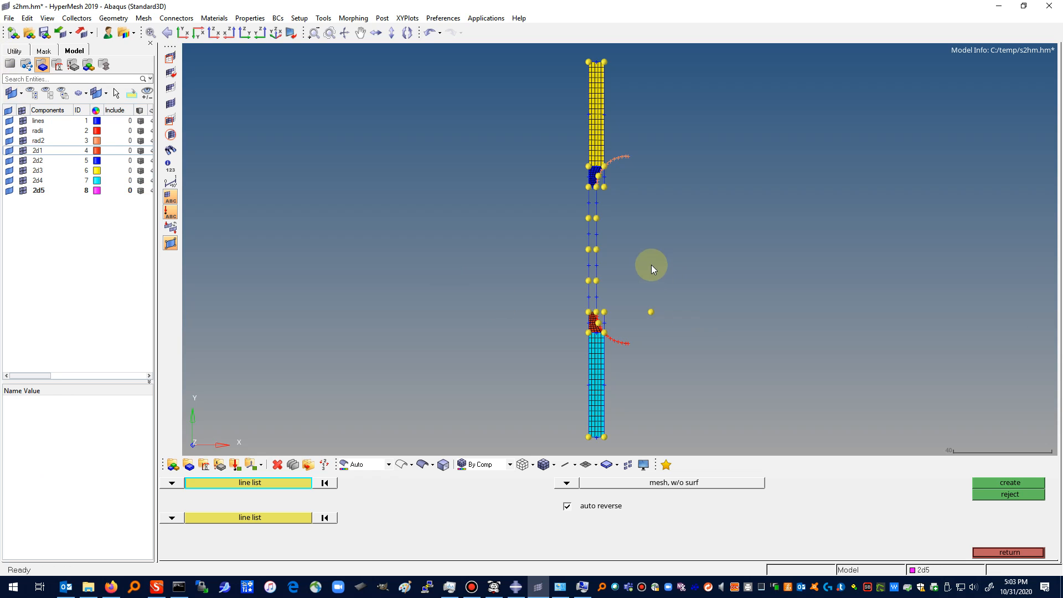
Step: Create a ruled mesh without a surface between the two short vertical lines directly above the lower fillet mesh
{"action": "left_click", "coordinate": [596, 297]}
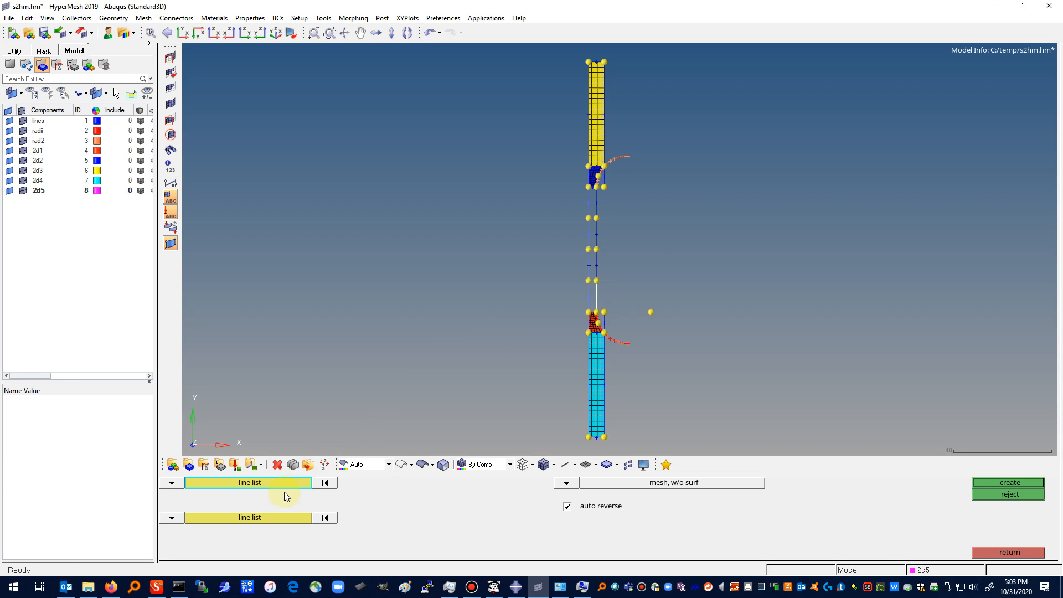
{"action": "left_click", "coordinate": [262, 519]}
{"action": "left_click", "coordinate": [589, 296]}
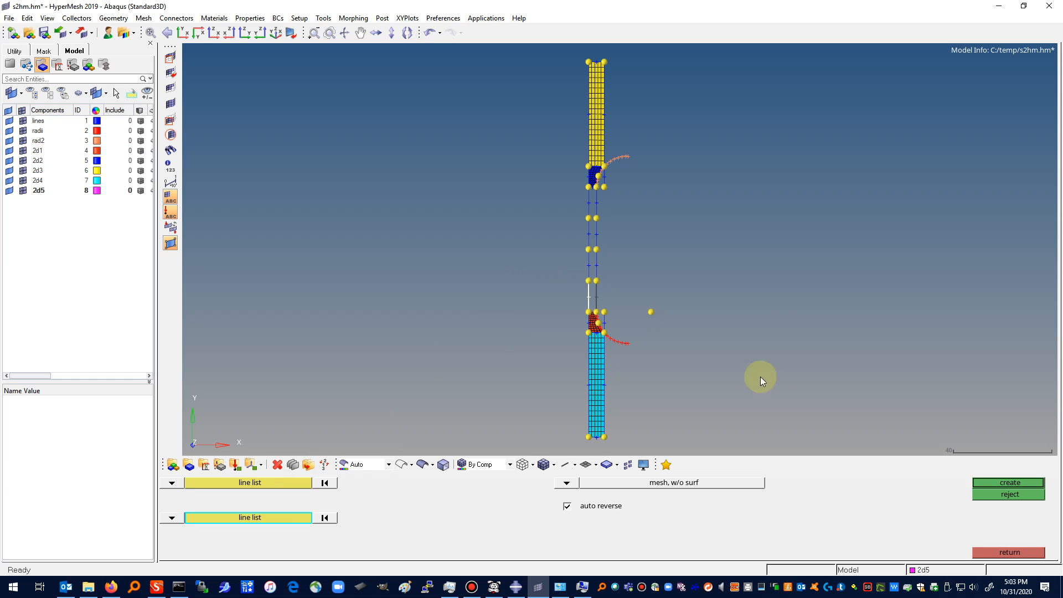
{"action": "left_click", "coordinate": [1018, 481]}
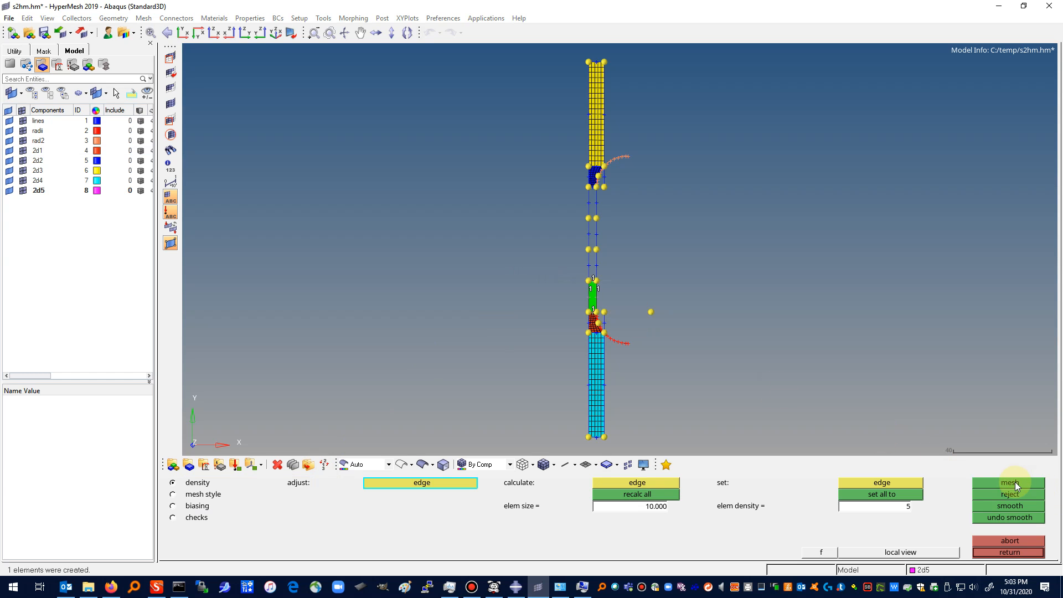
Step: Set all edges of the block above the lower fillet to an element density of 5 and mesh it
{"action": "left_click", "coordinate": [903, 505]}
{"action": "type", "text": "5"}
{"action": "left_click", "coordinate": [900, 494]}
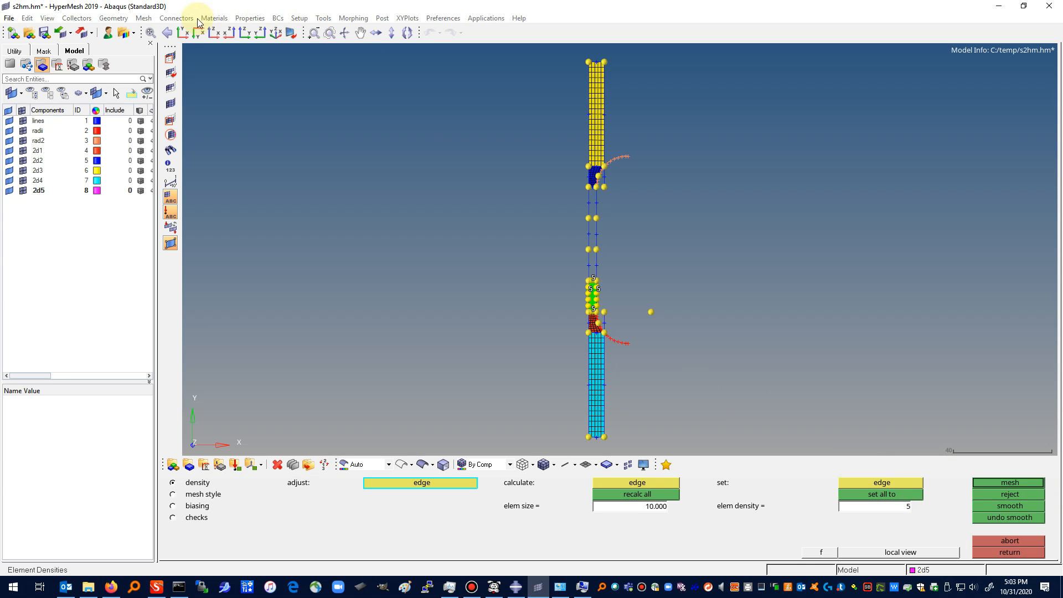
{"action": "left_click", "coordinate": [329, 34]}
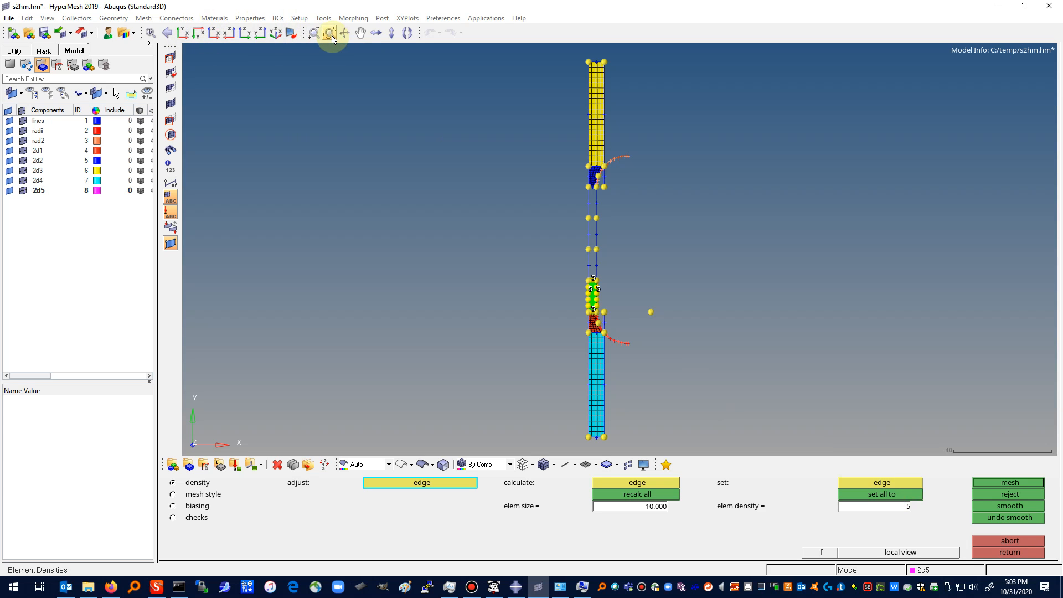
{"action": "mouse_move", "coordinate": [654, 279]}
{"action": "left_mouse_down"}
{"action": "mouse_move", "coordinate": [569, 244]}
{"action": "mouse_move", "coordinate": [655, 277]}
{"action": "left_mouse_up"}
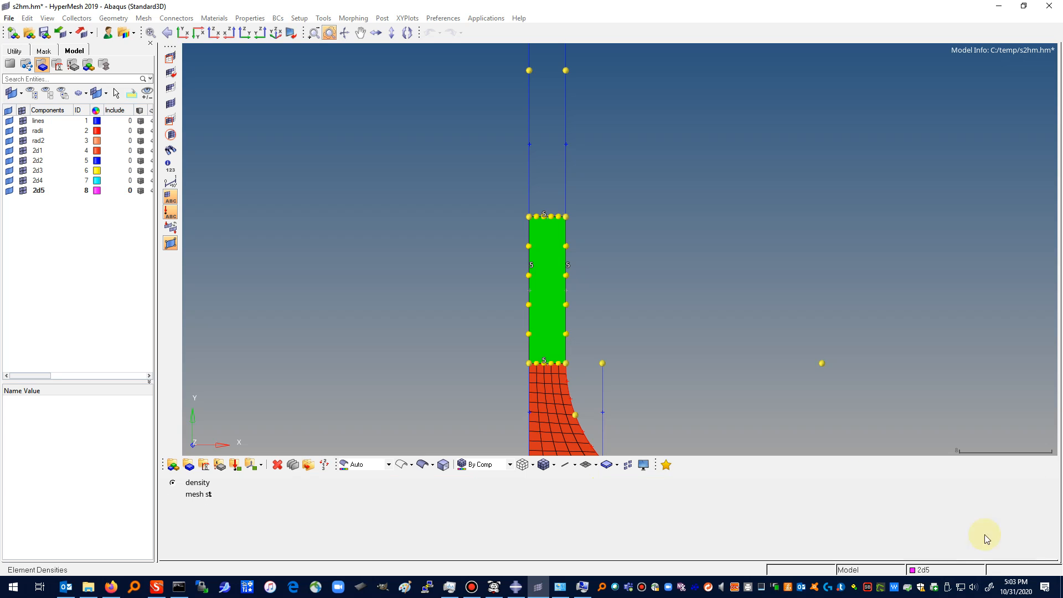
{"action": "left_click", "coordinate": [1007, 481]}
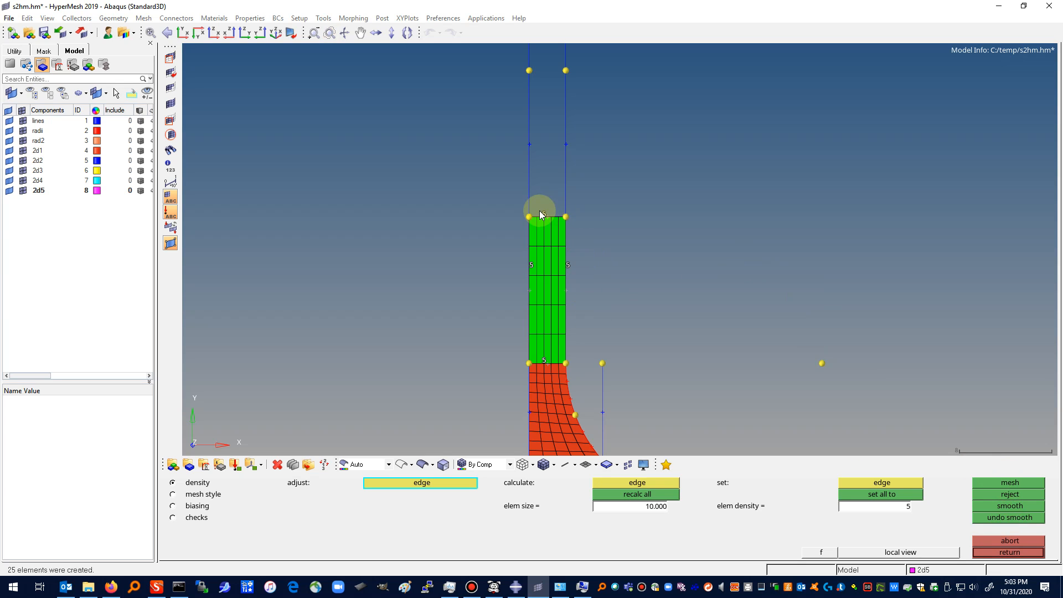
Step: Remesh the block above the lower fillet with 10 elements along its vertical edges
{"action": "left_click", "coordinate": [901, 509]}
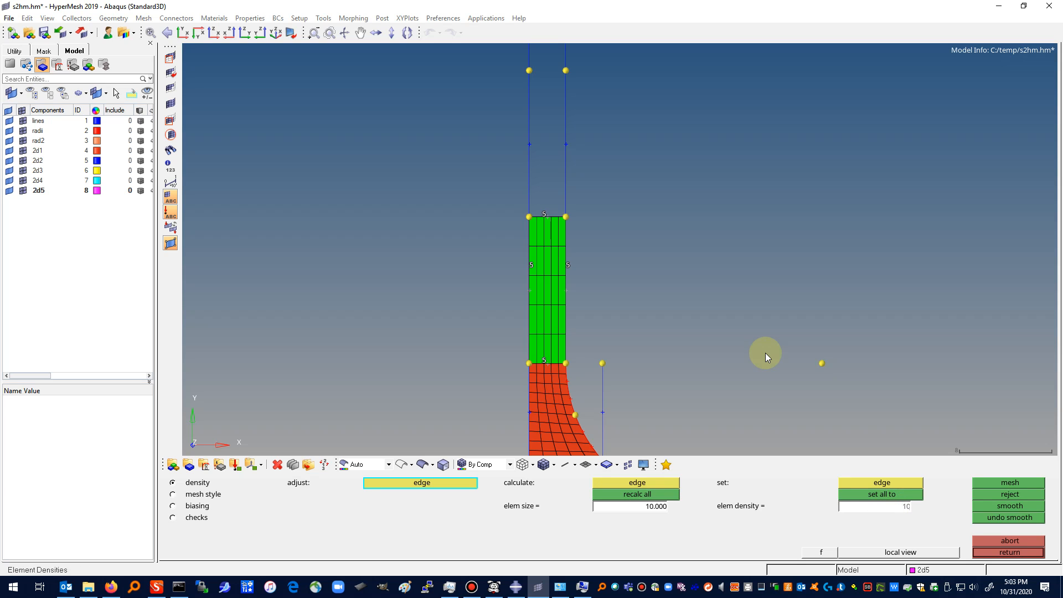
{"action": "key", "text": "Return"}
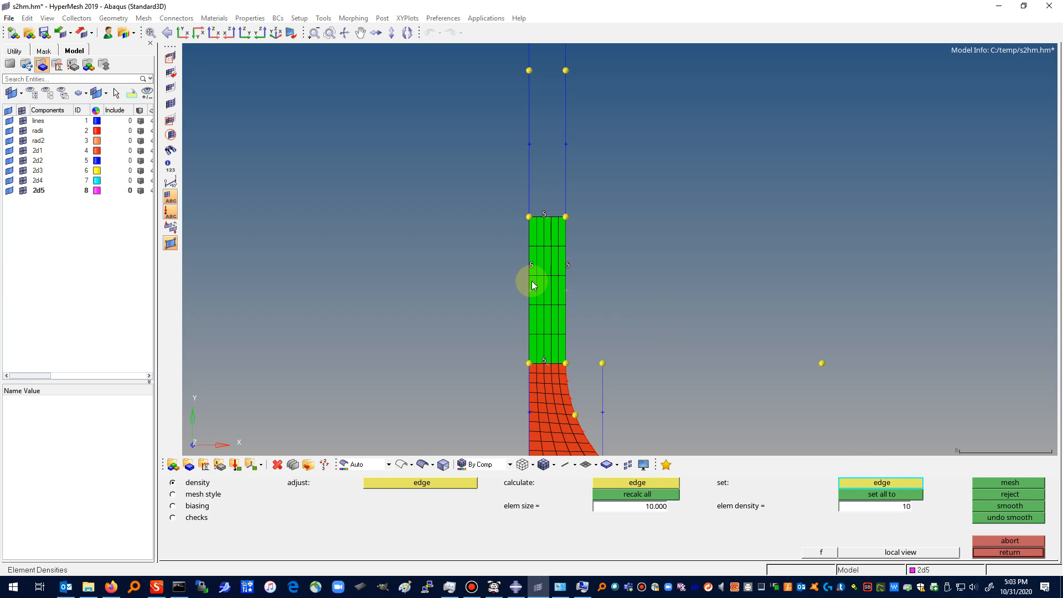
{"action": "left_click", "coordinate": [567, 266]}
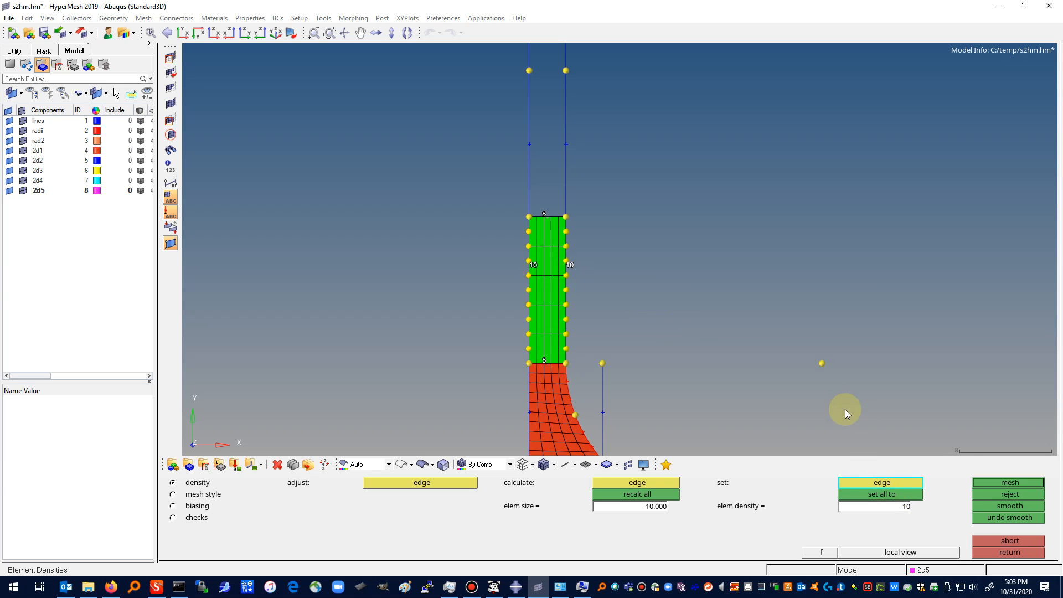
{"action": "left_click", "coordinate": [1011, 482]}
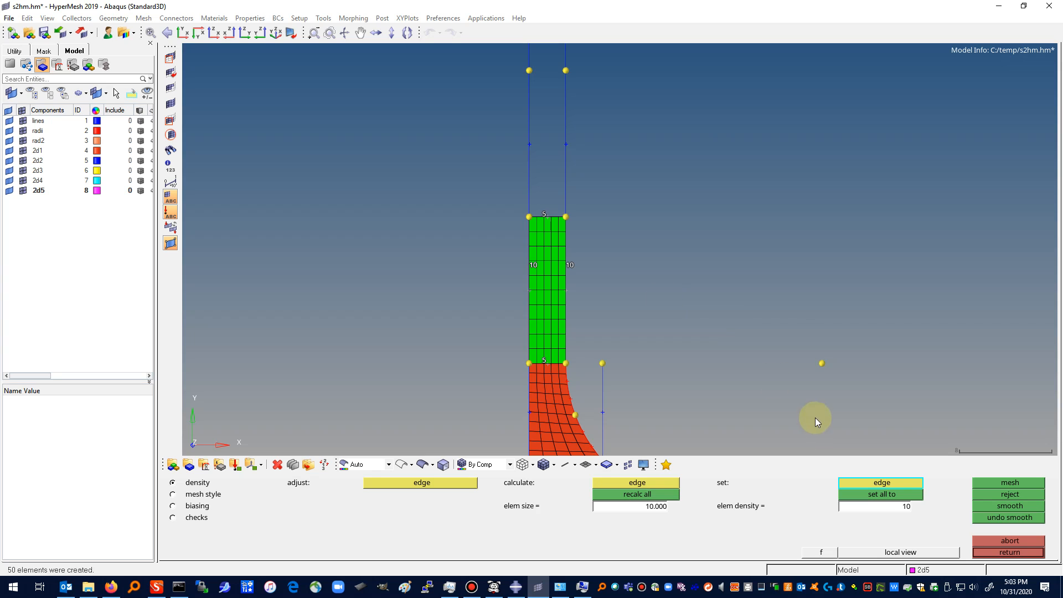
Step: Remesh the block above the lower fillet with 15 elements along its vertical edges and accept the mesh
{"action": "left_click", "coordinate": [904, 506]}
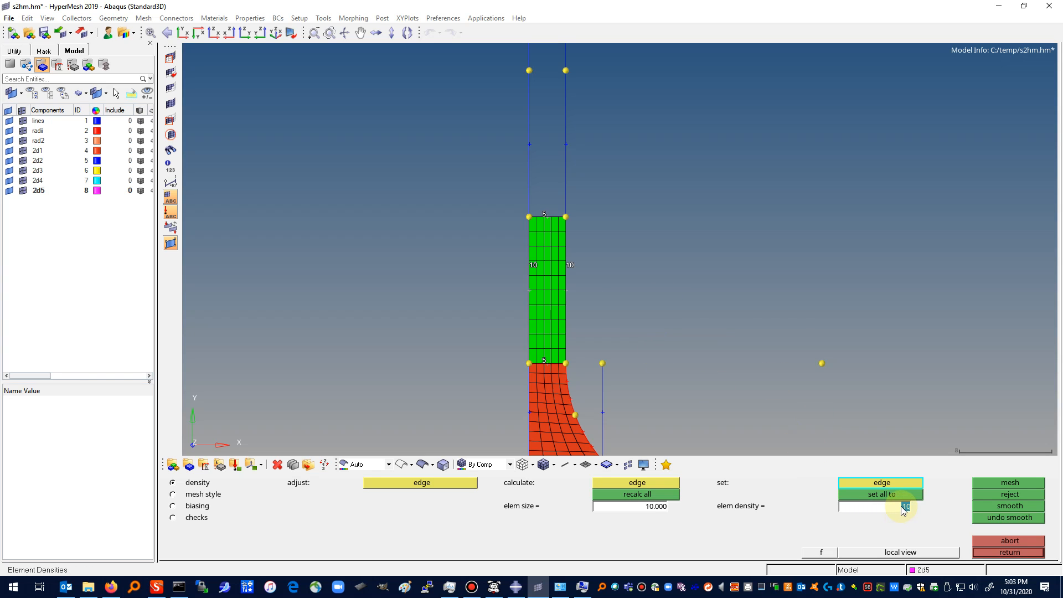
{"action": "type", "text": "1"}
{"action": "left_click", "coordinate": [885, 485]}
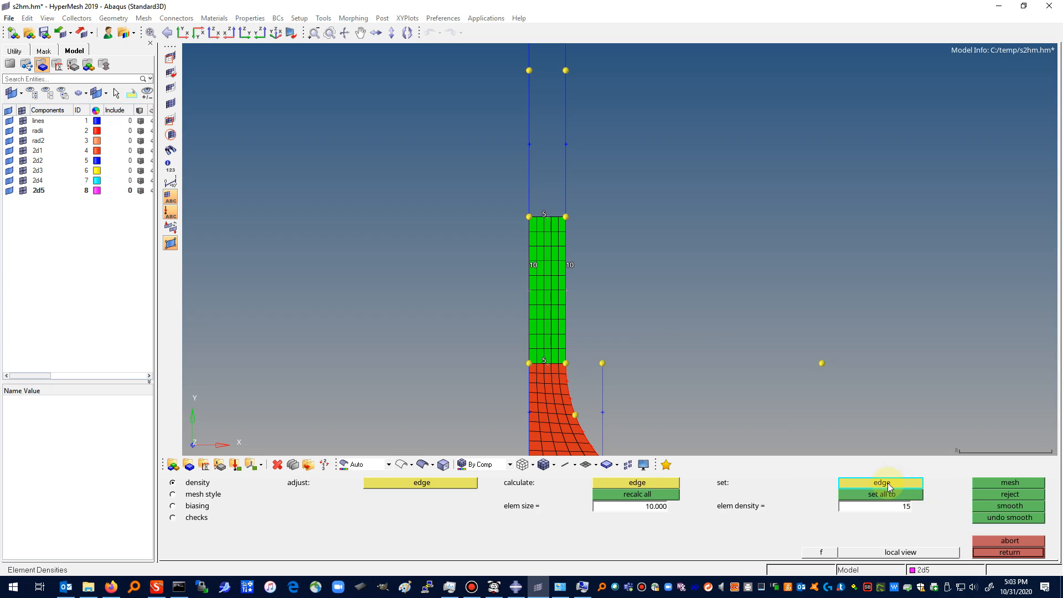
{"action": "left_click", "coordinate": [565, 267]}
{"action": "left_click", "coordinate": [991, 483]}
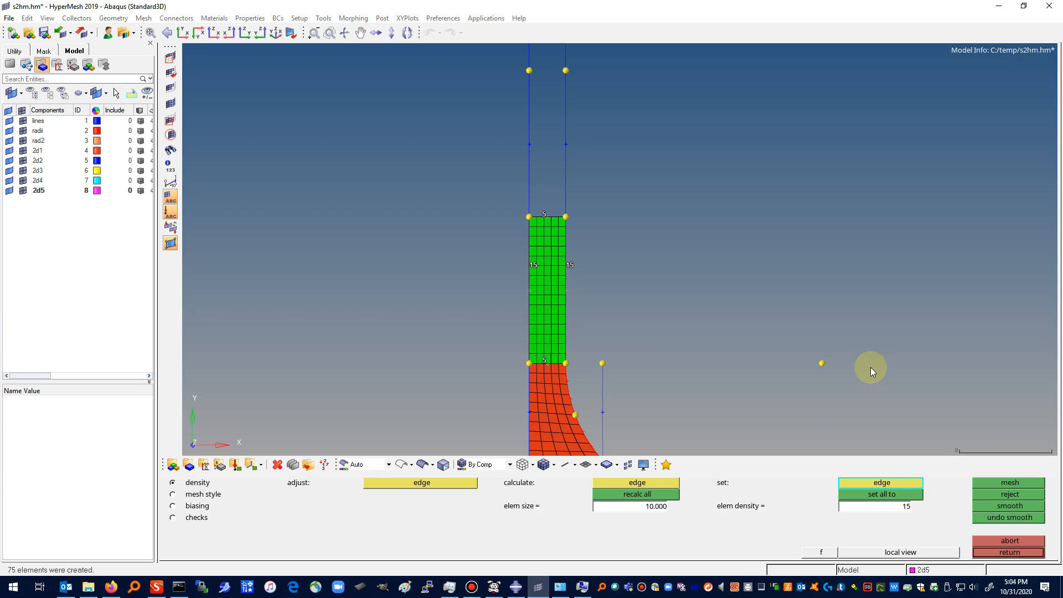
{"action": "left_click", "coordinate": [182, 33]}
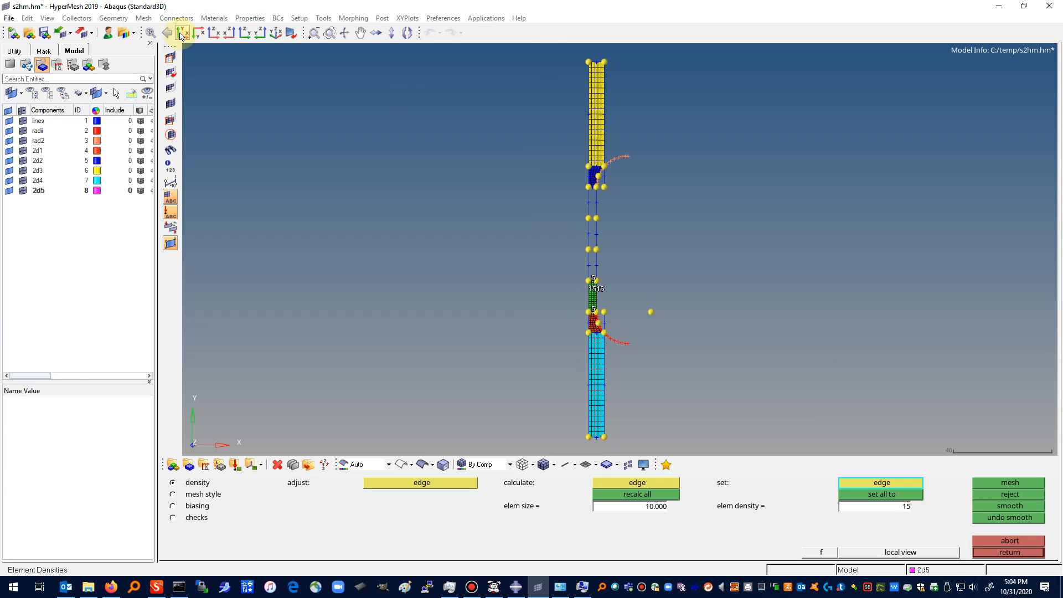
{"action": "left_click", "coordinate": [329, 33]}
{"action": "left_click_drag", "start_coordinate": [591, 225], "coordinate": [605, 184]}
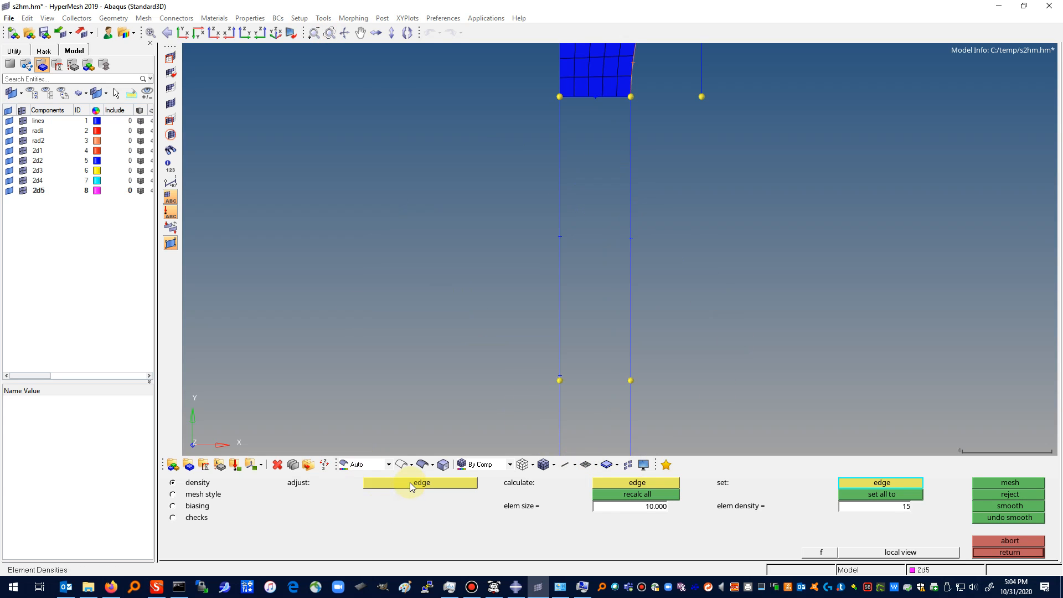
{"action": "left_click", "coordinate": [1002, 553]}
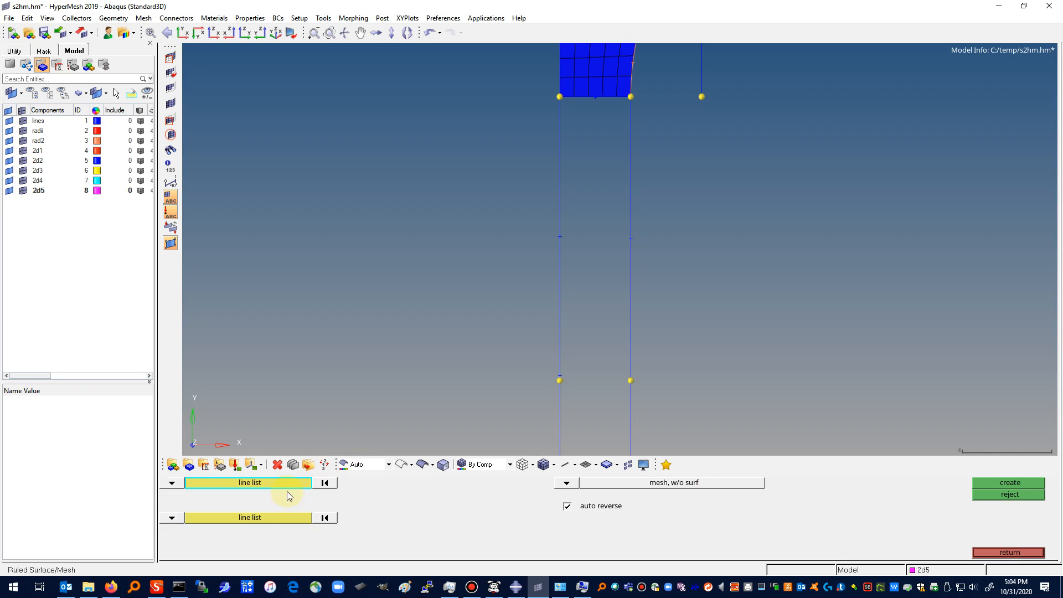
Step: Try to create a ruled mesh between the two vertical lines directly below the upper fillet mesh, then reject it
{"action": "left_click", "coordinate": [633, 257]}
{"action": "left_click", "coordinate": [293, 516]}
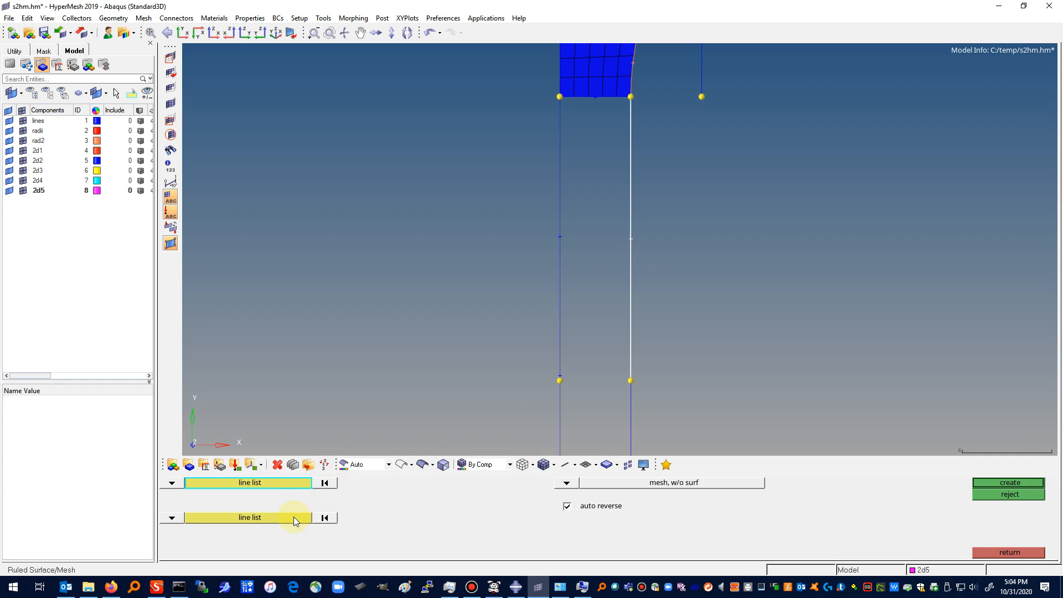
{"action": "left_click", "coordinate": [562, 218]}
{"action": "left_click", "coordinate": [999, 482]}
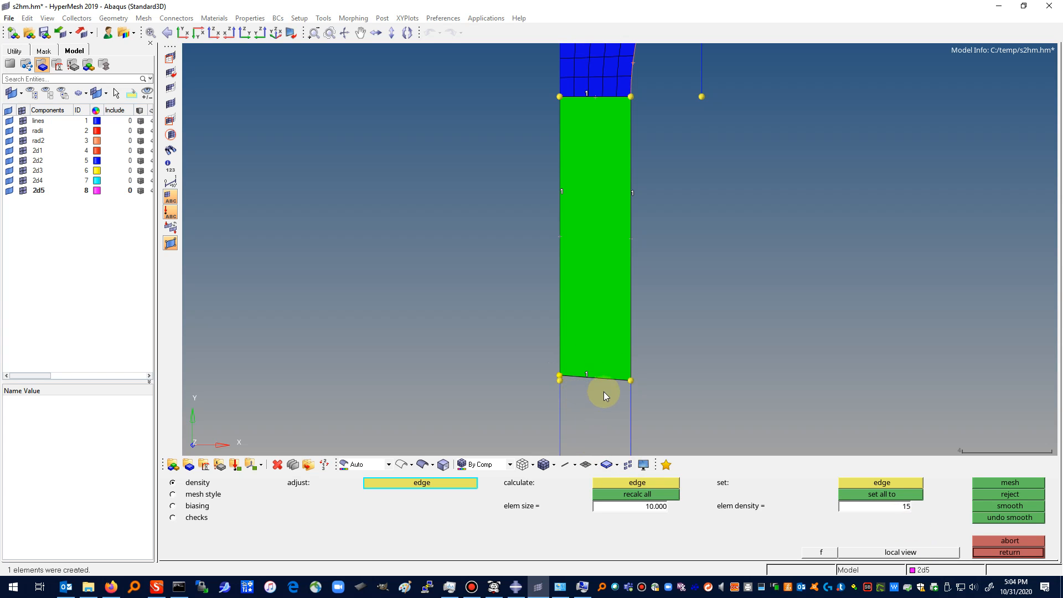
{"action": "left_click", "coordinate": [982, 552]}
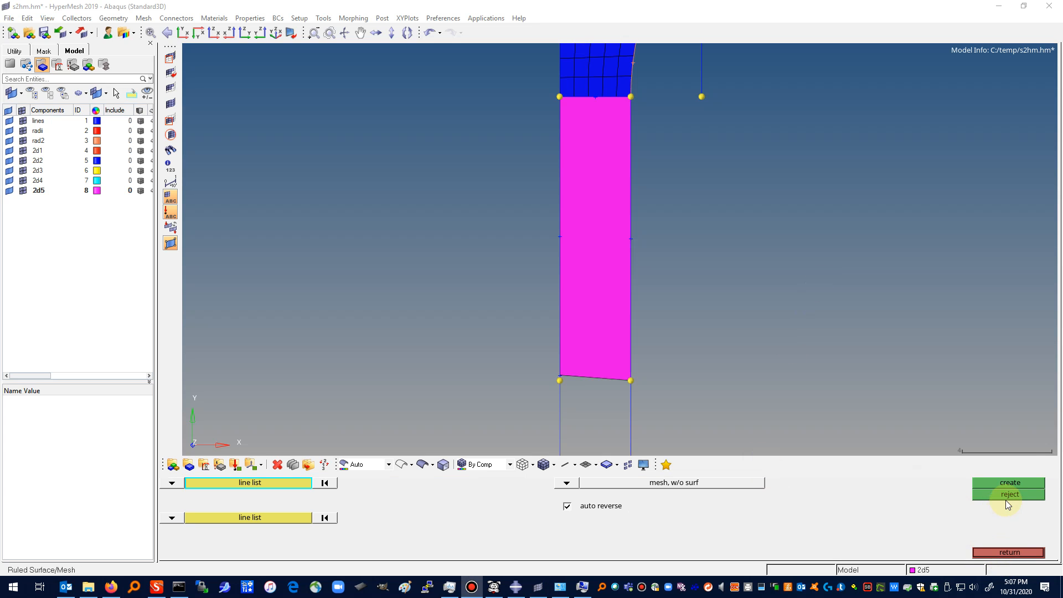
{"action": "left_click", "coordinate": [1008, 495]}
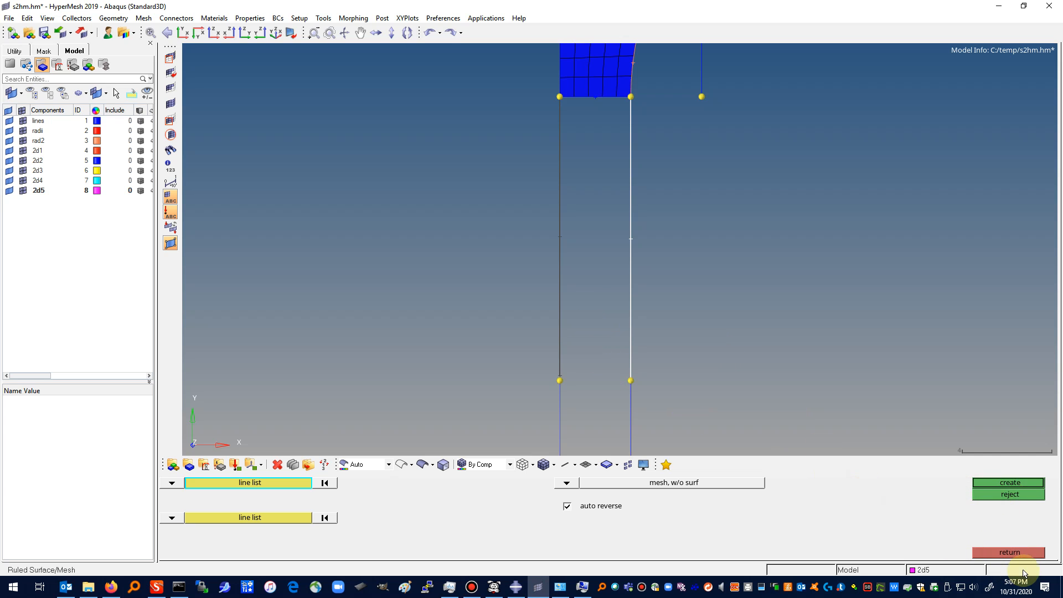
Step: Combine the left vertical line below the upper fillet mesh with the line segment directly beneath it
{"action": "left_click", "coordinate": [1016, 552]}
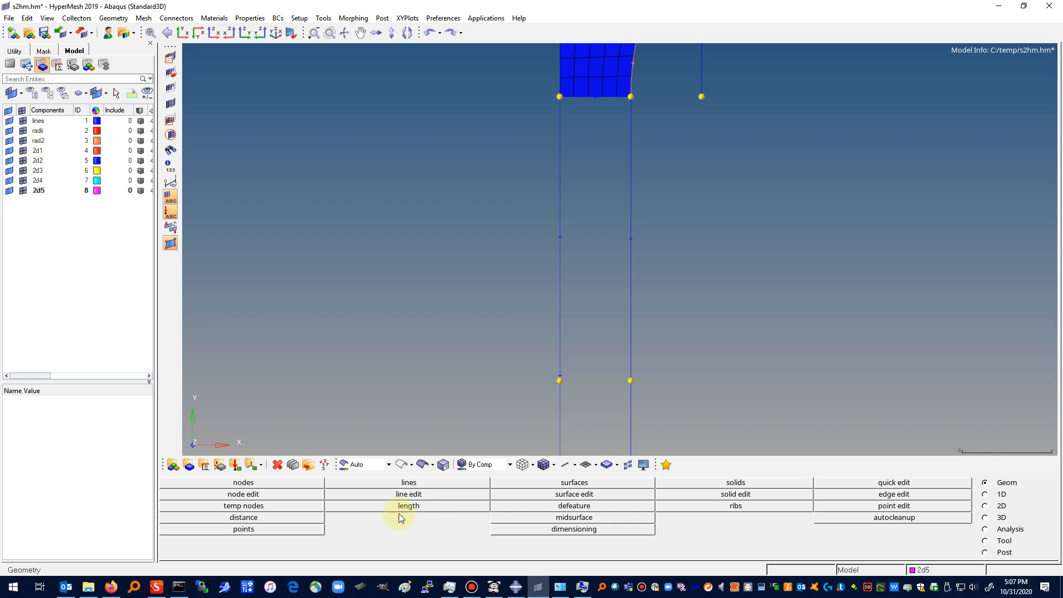
{"action": "left_click", "coordinate": [417, 484]}
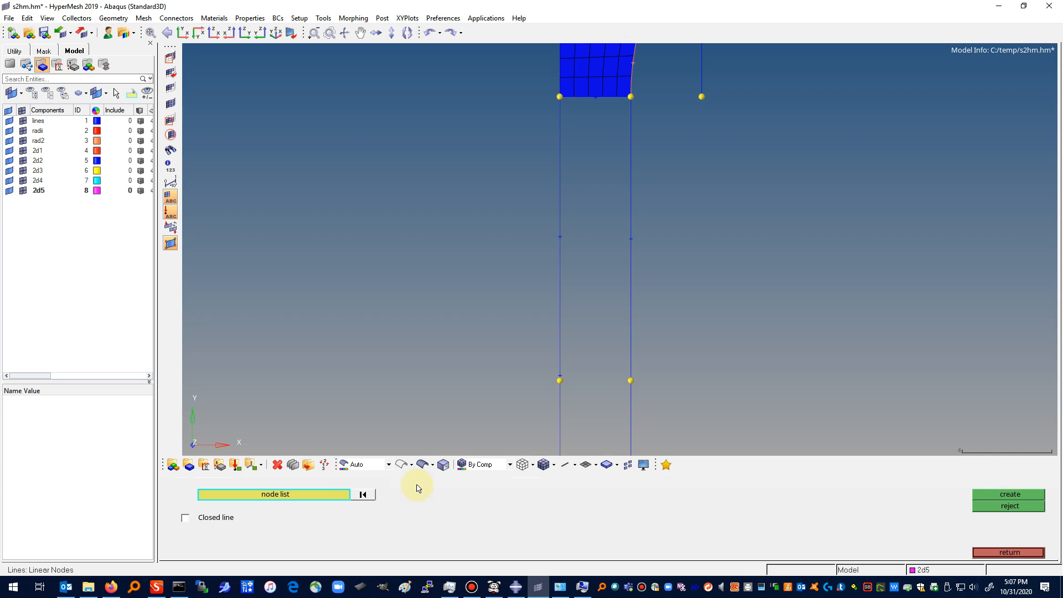
{"action": "left_click", "coordinate": [1006, 553]}
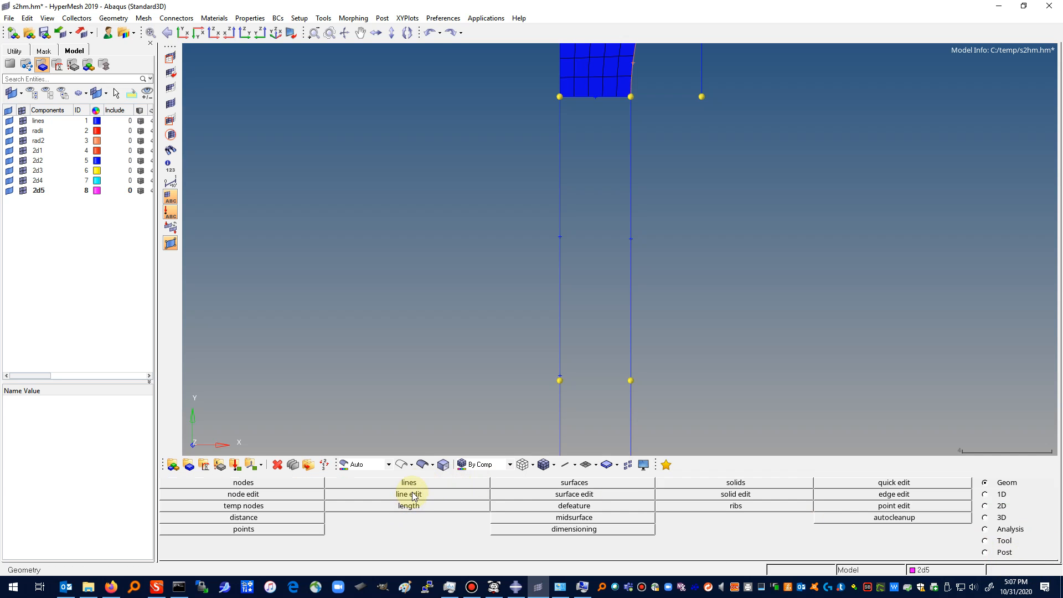
{"action": "left_click", "coordinate": [412, 494]}
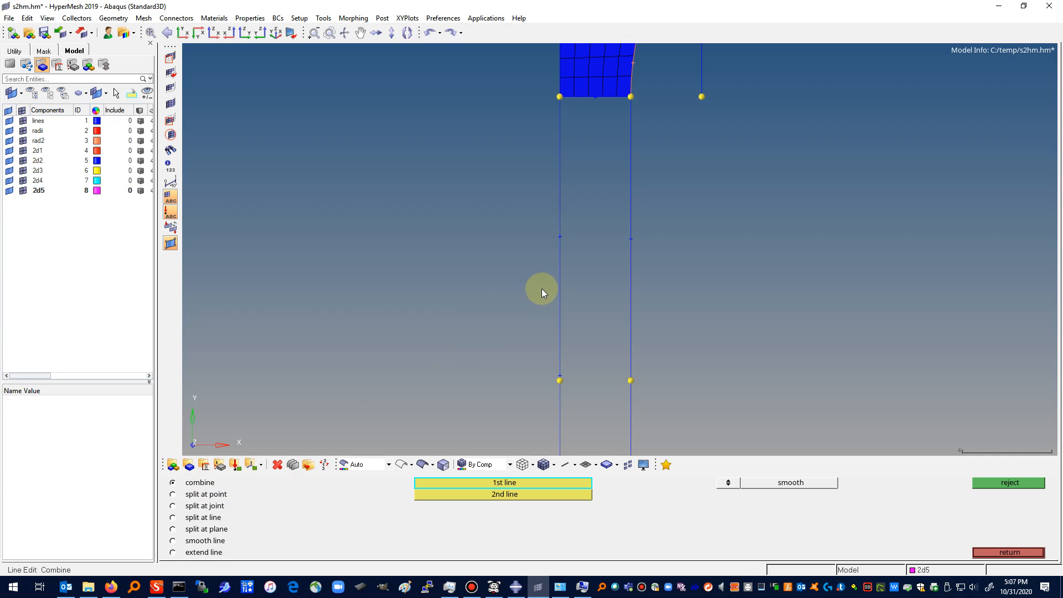
{"action": "left_click", "coordinate": [558, 282]}
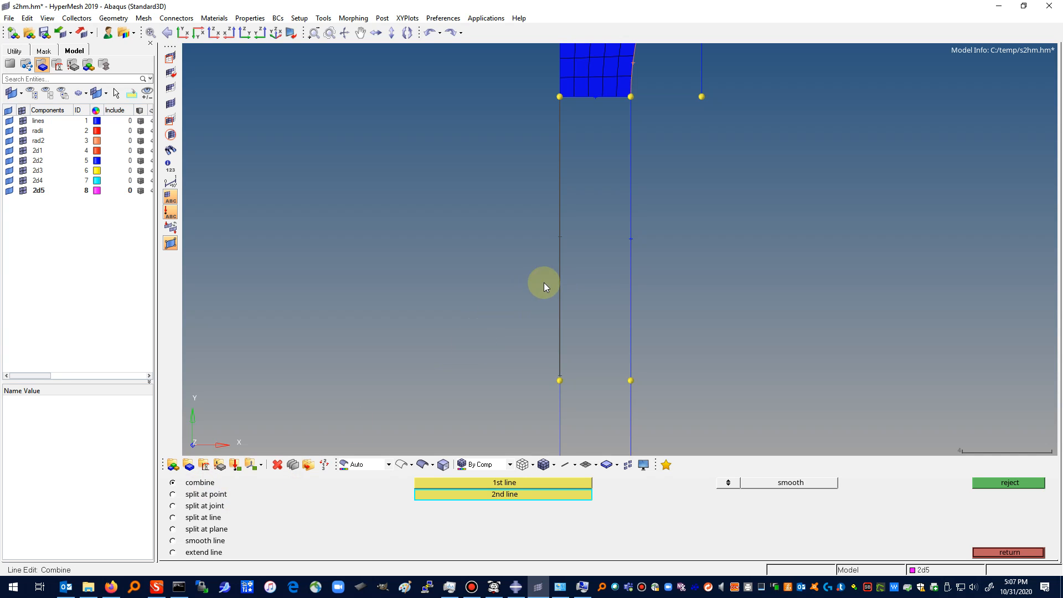
{"action": "left_click", "coordinate": [561, 406]}
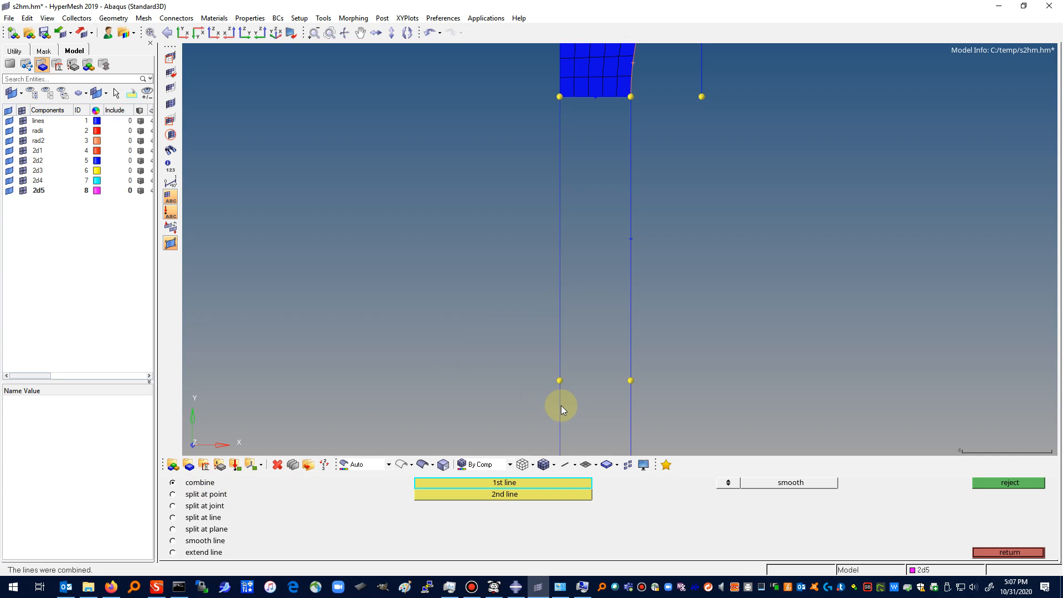
{"action": "left_click", "coordinate": [1012, 553]}
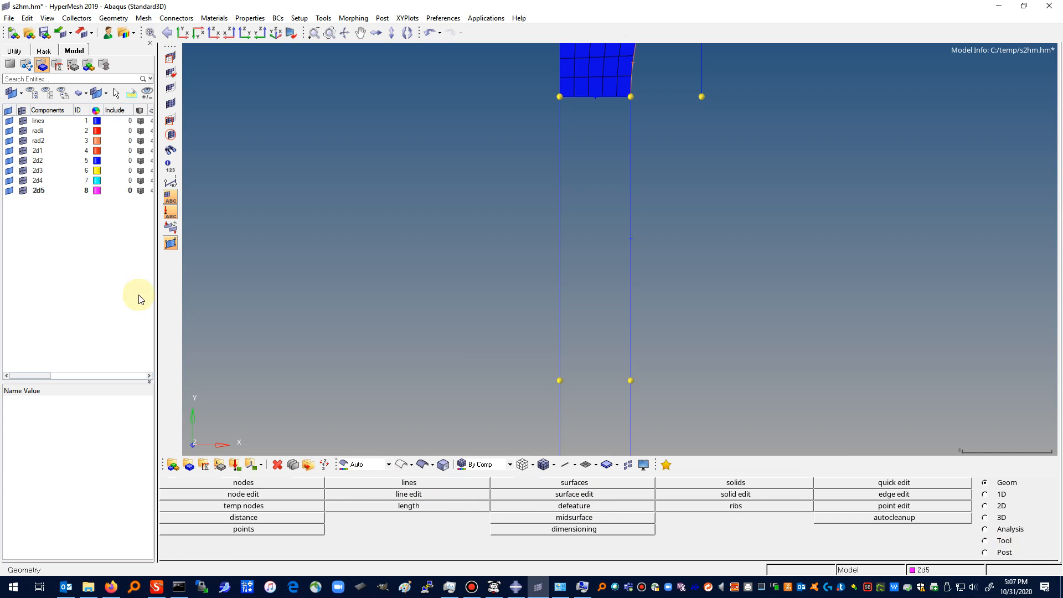
Step: Make the lines component current and create a horizontal line joining the two nodes below the upper fillet mesh
{"action": "left_click", "coordinate": [41, 121]}
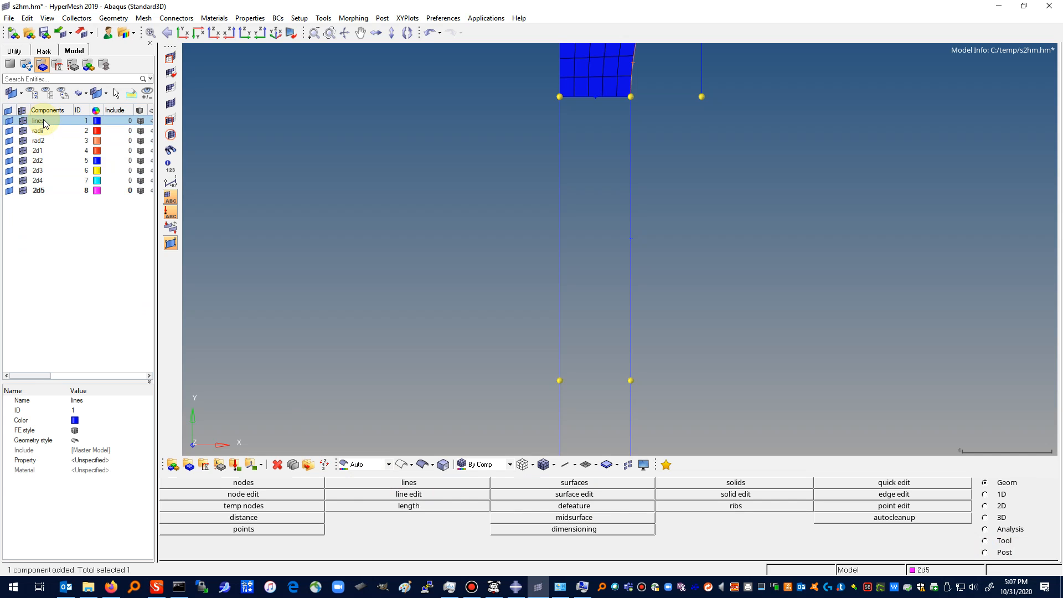
{"action": "right_click", "coordinate": [41, 120]}
{"action": "left_click", "coordinate": [73, 146]}
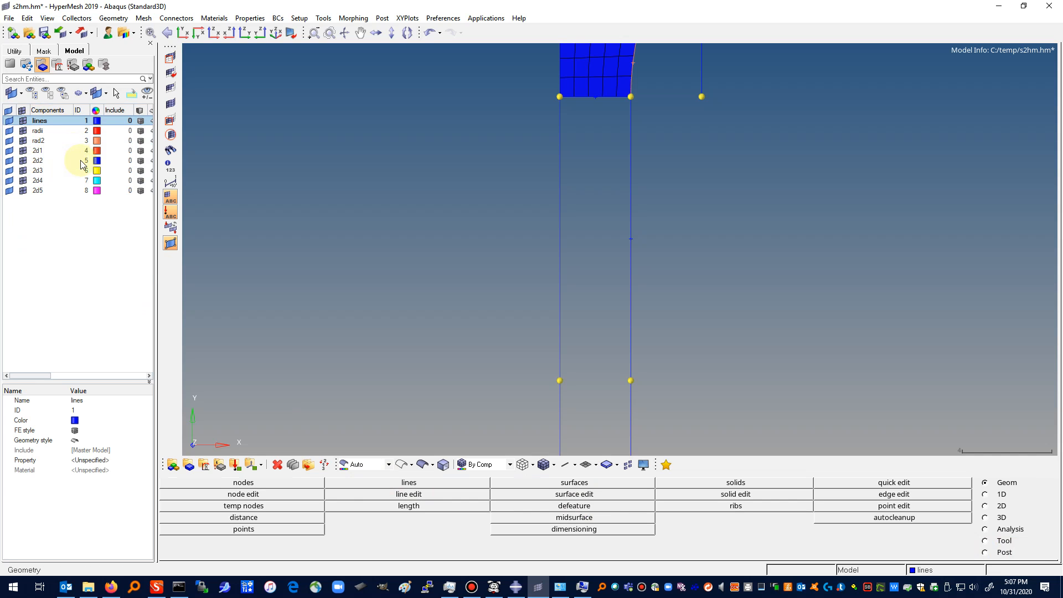
{"action": "left_click", "coordinate": [377, 483]}
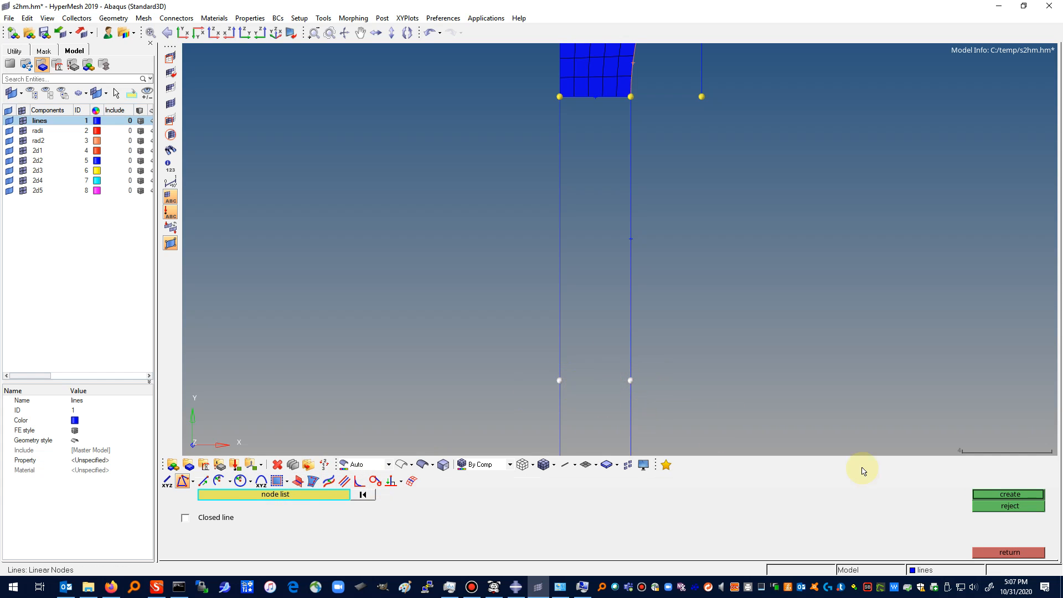
{"action": "left_click", "coordinate": [1016, 494]}
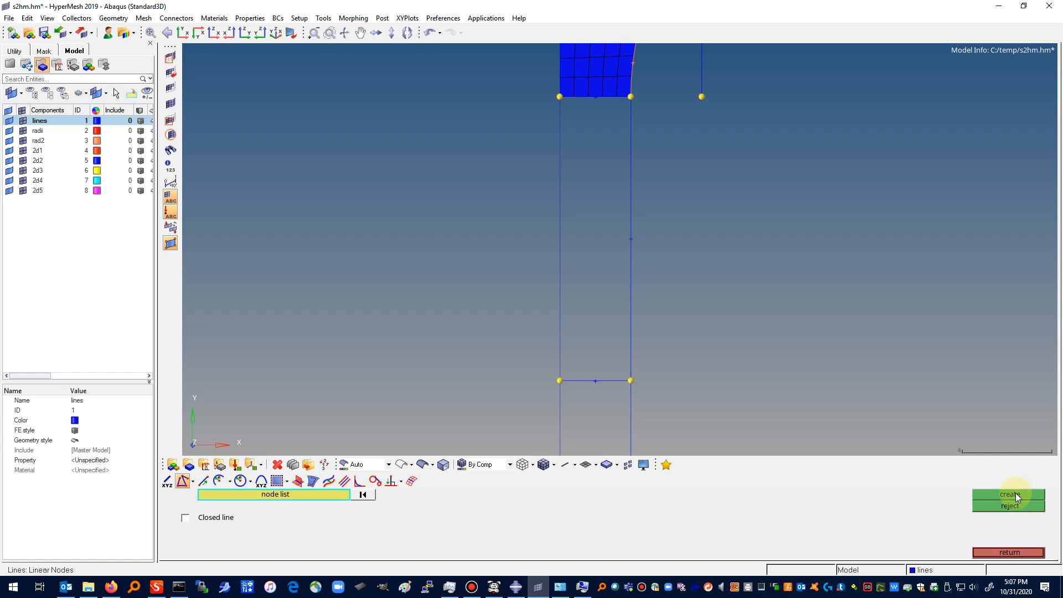
{"action": "left_click", "coordinate": [1016, 552]}
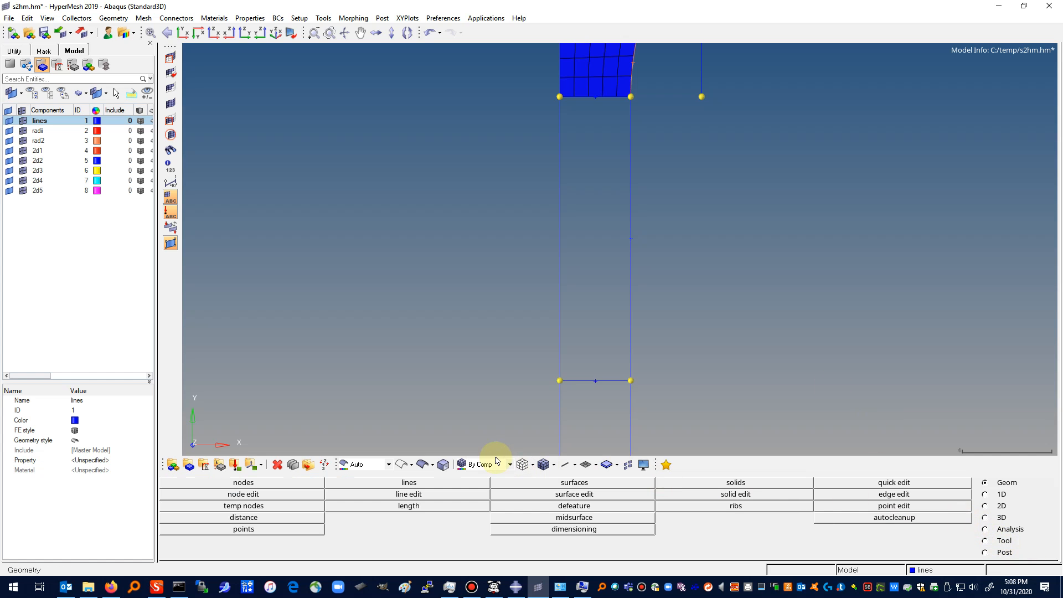
Step: Split the combined left vertical line, using the new horizontal line as the cut line
{"action": "left_click", "coordinate": [407, 496]}
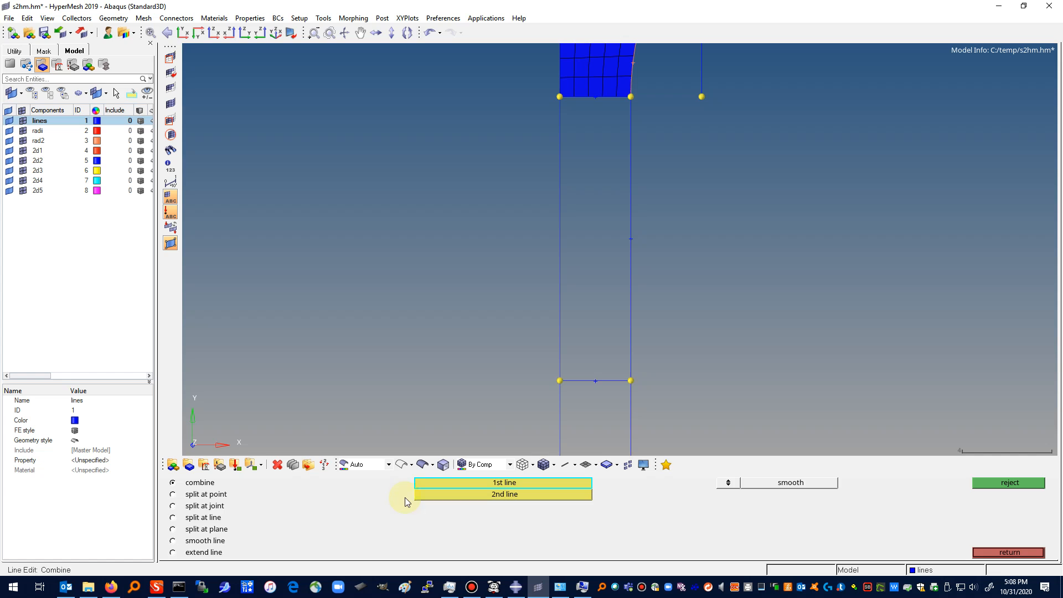
{"action": "left_click", "coordinate": [202, 517]}
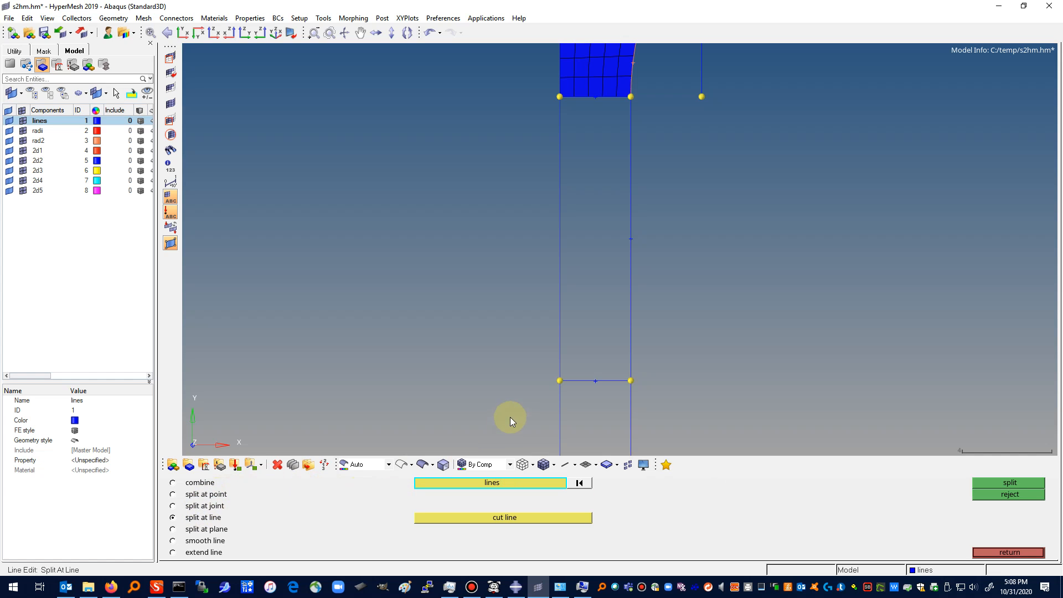
{"action": "left_click", "coordinate": [562, 327]}
{"action": "left_click", "coordinate": [495, 518]}
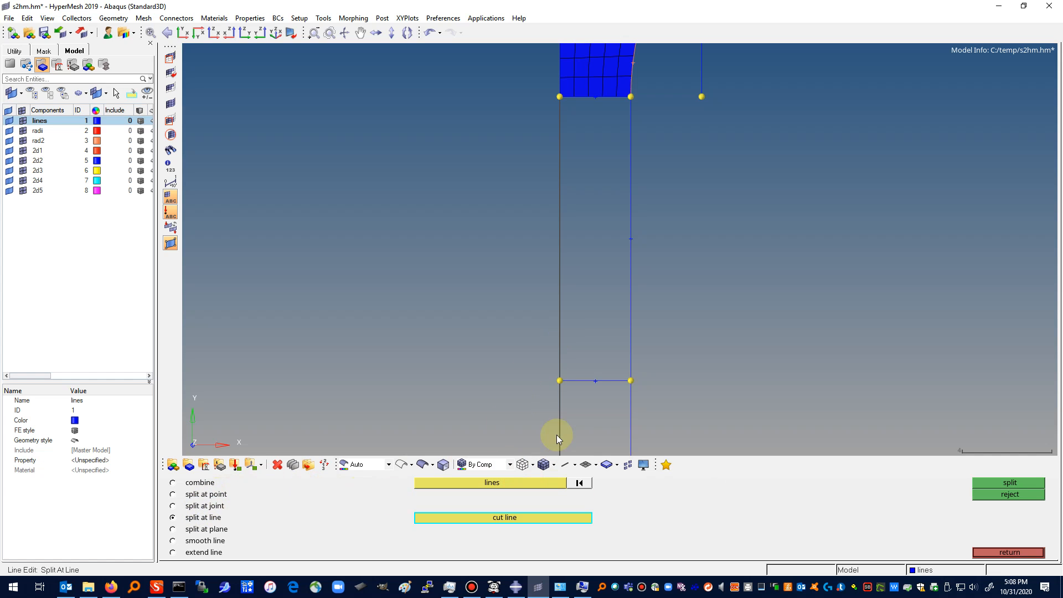
{"action": "left_click", "coordinate": [988, 482]}
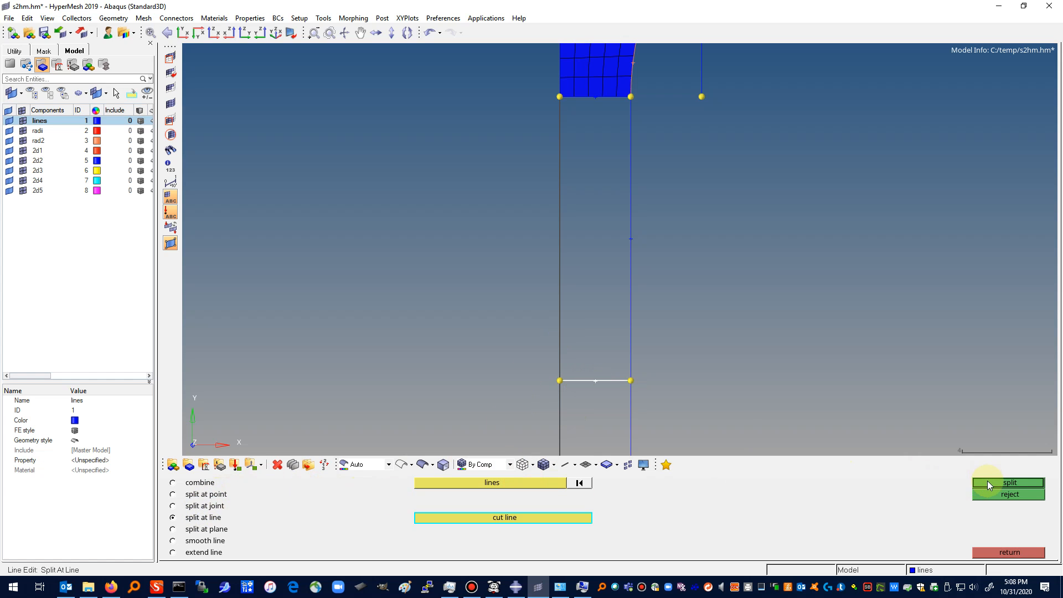
{"action": "left_click", "coordinate": [1020, 553]}
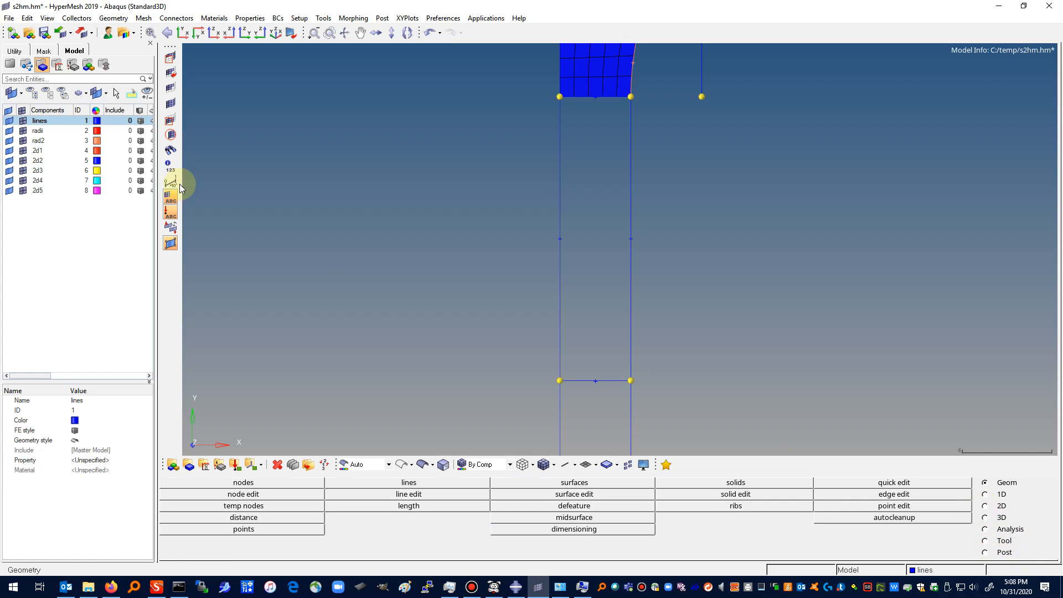
Step: Create a new component named 2d6
{"action": "right_click", "coordinate": [75, 222]}
{"action": "left_click", "coordinate": [108, 232]}
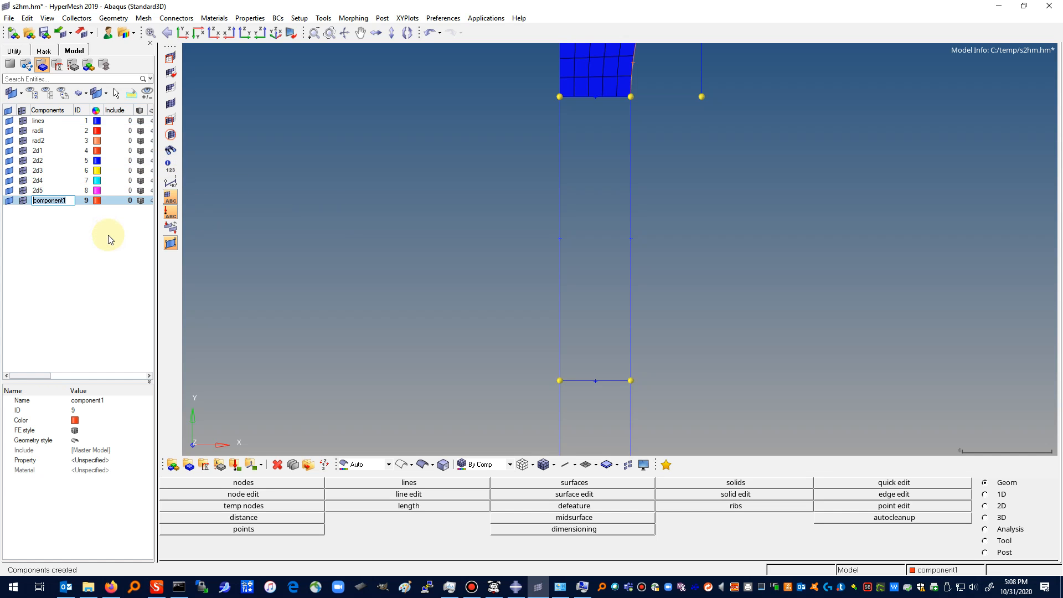
{"action": "type", "text": "2d6"}
{"action": "left_click", "coordinate": [90, 281]}
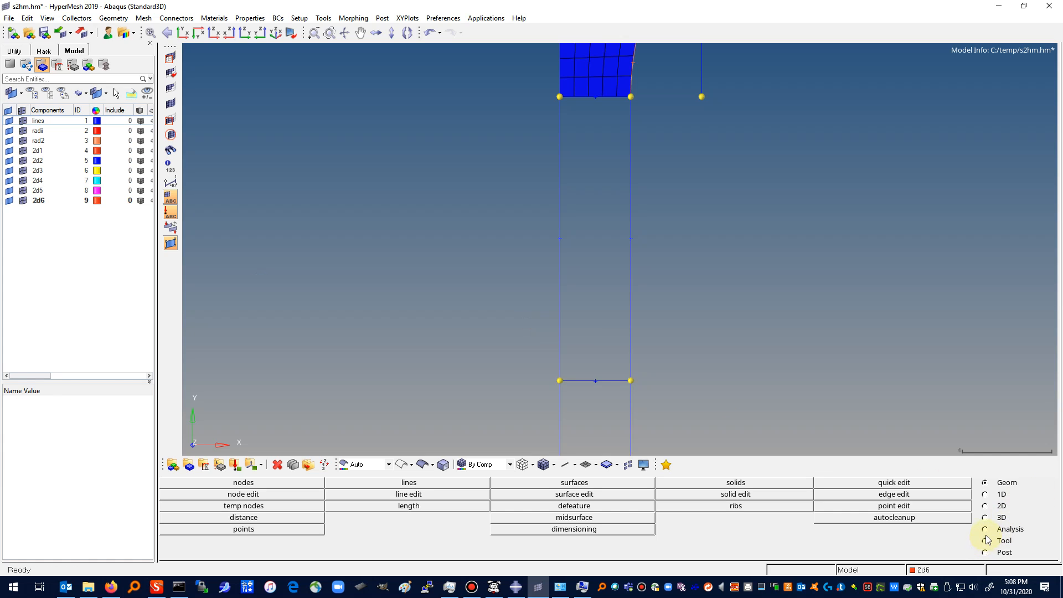
Step: Create a ruled mesh without surface between the two vertical lines directly below the upper fillet mesh
{"action": "left_click", "coordinate": [988, 507]}
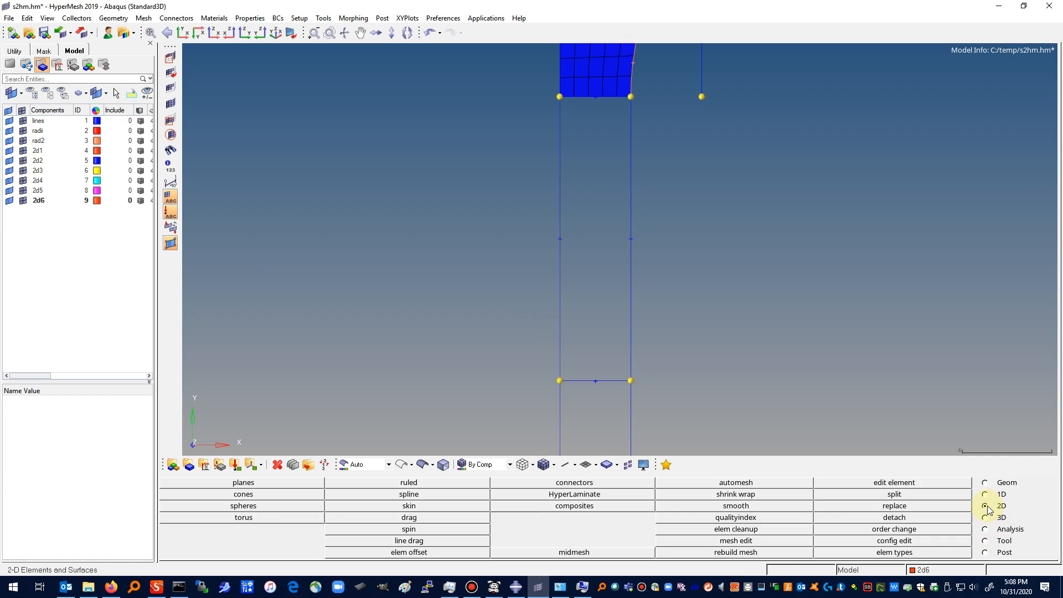
{"action": "left_click", "coordinate": [435, 483]}
{"action": "left_click", "coordinate": [629, 284]}
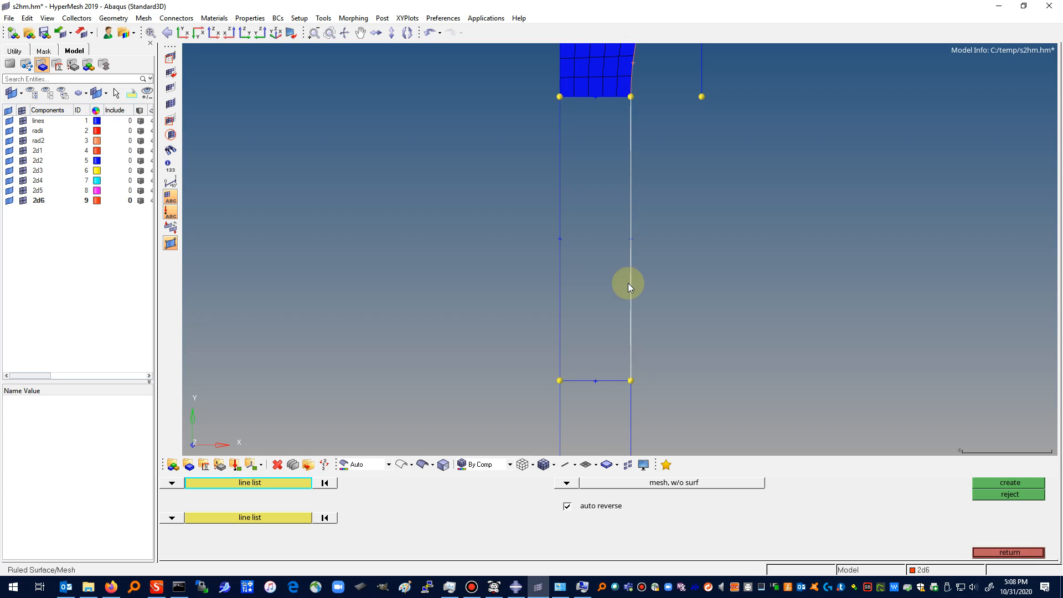
{"action": "middle_click", "coordinate": [628, 283]}
{"action": "left_click", "coordinate": [560, 282]}
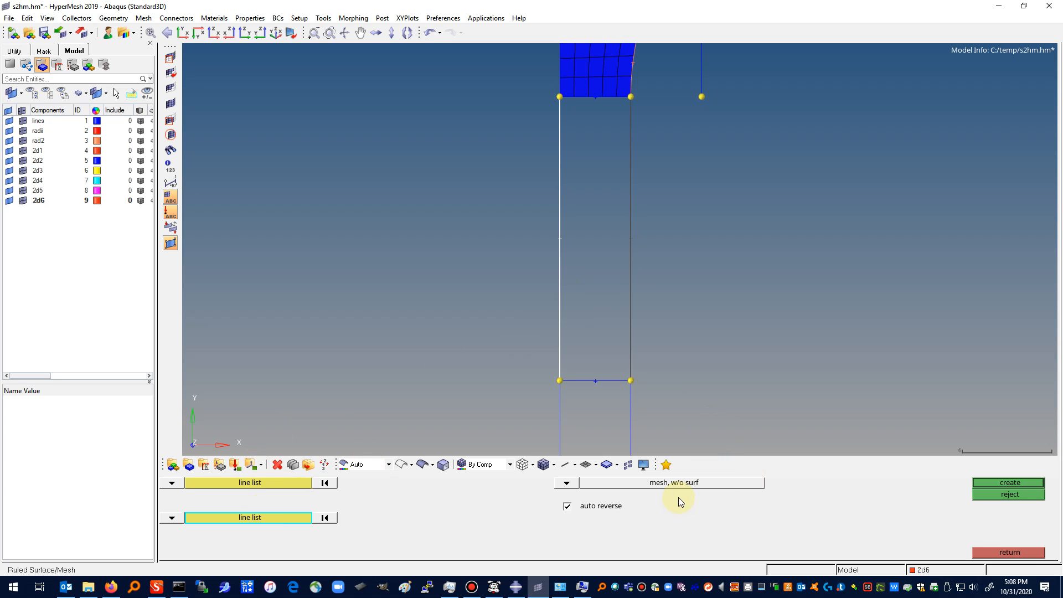
{"action": "left_click", "coordinate": [1008, 483]}
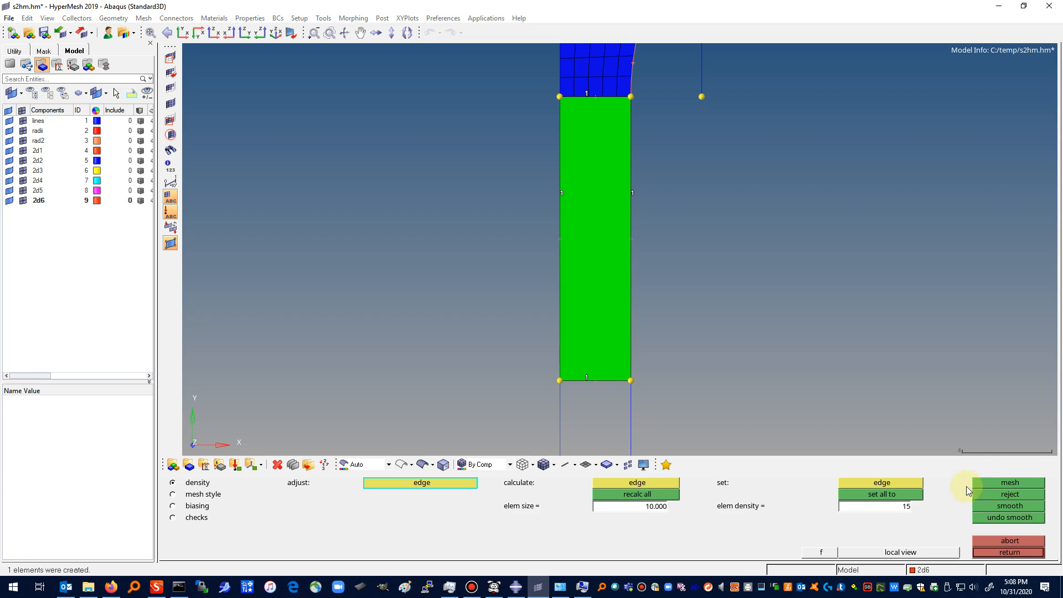
Step: Mesh the block with element density 15 on its vertical edges and 5 on its horizontal edges, and accept it
{"action": "left_click", "coordinate": [887, 495]}
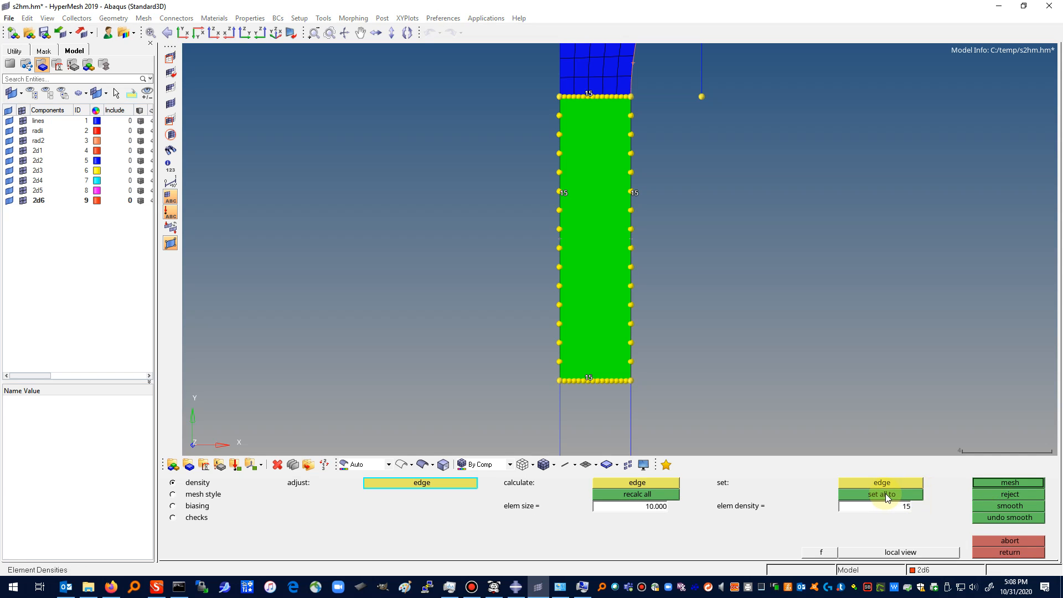
{"action": "left_click", "coordinate": [886, 482]}
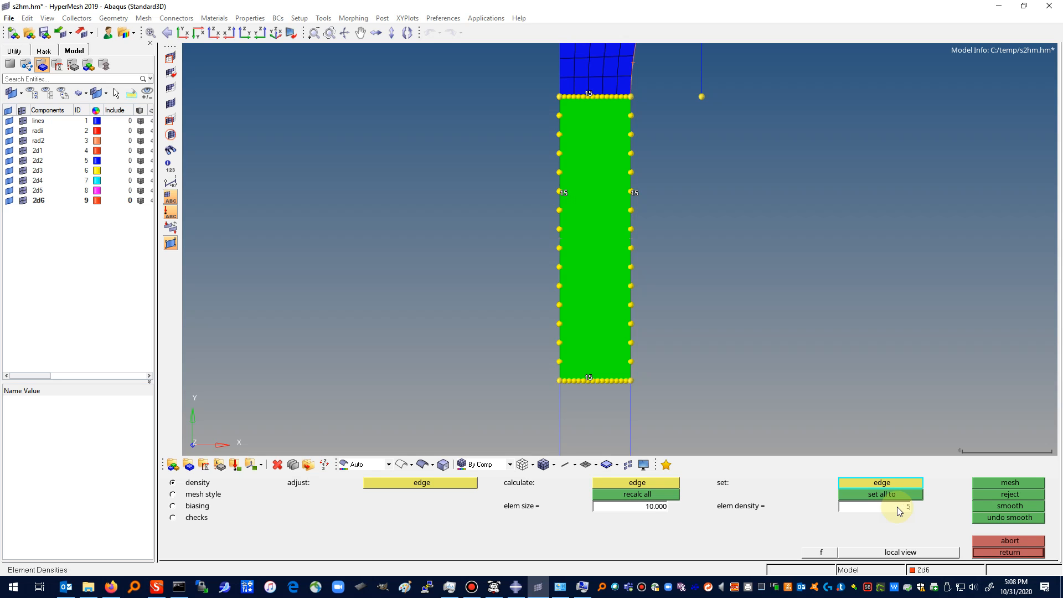
{"action": "type", "text": "5"}
{"action": "left_click", "coordinate": [591, 381]}
{"action": "left_click", "coordinate": [985, 479]}
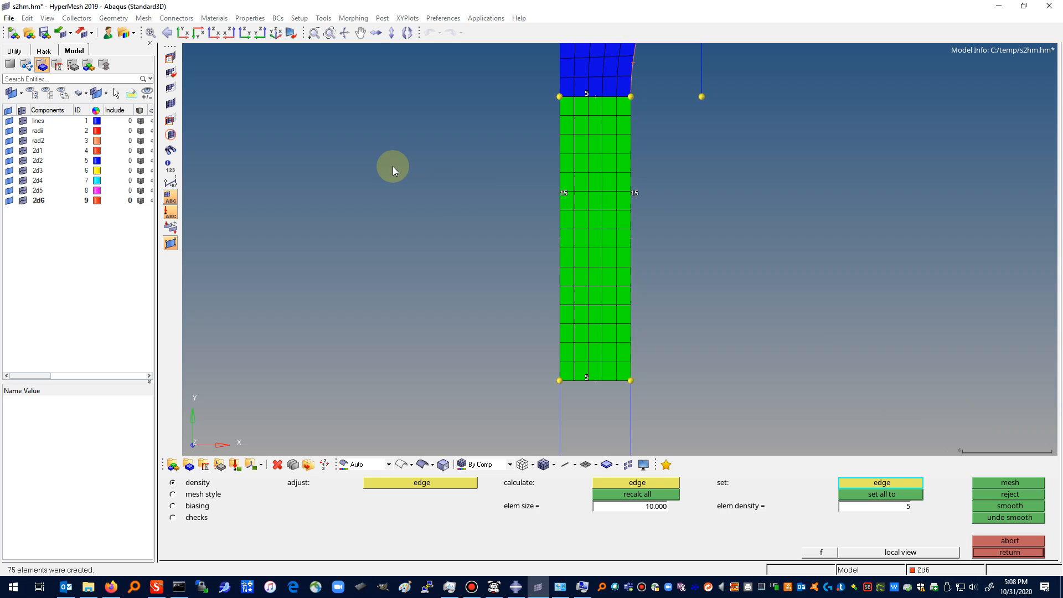
{"action": "left_click", "coordinate": [1017, 554]}
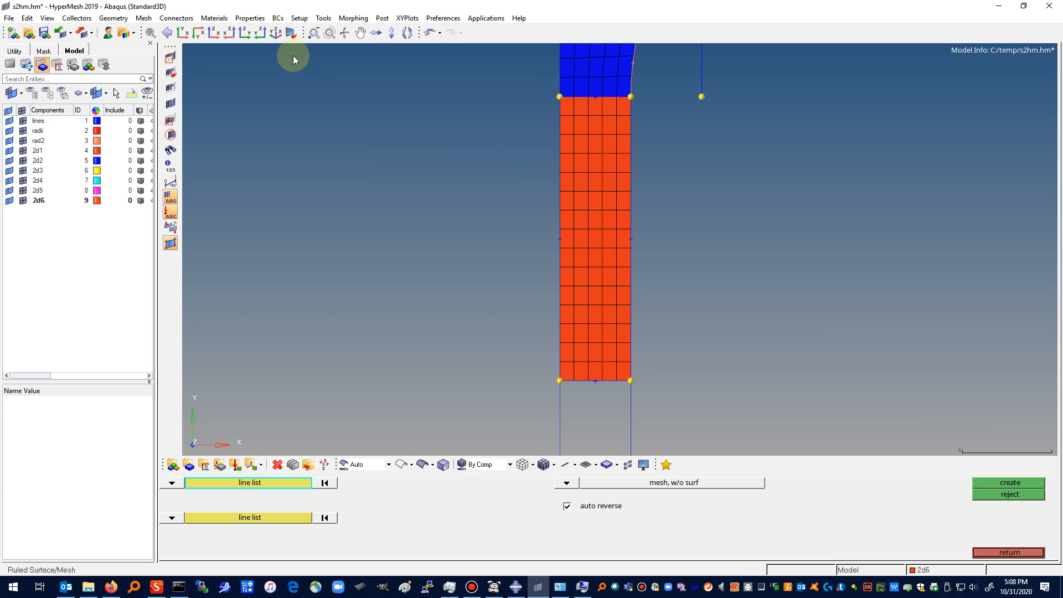
Step: Create a new component named 2d7
{"action": "left_click", "coordinate": [316, 37]}
{"action": "left_click", "coordinate": [315, 35]}
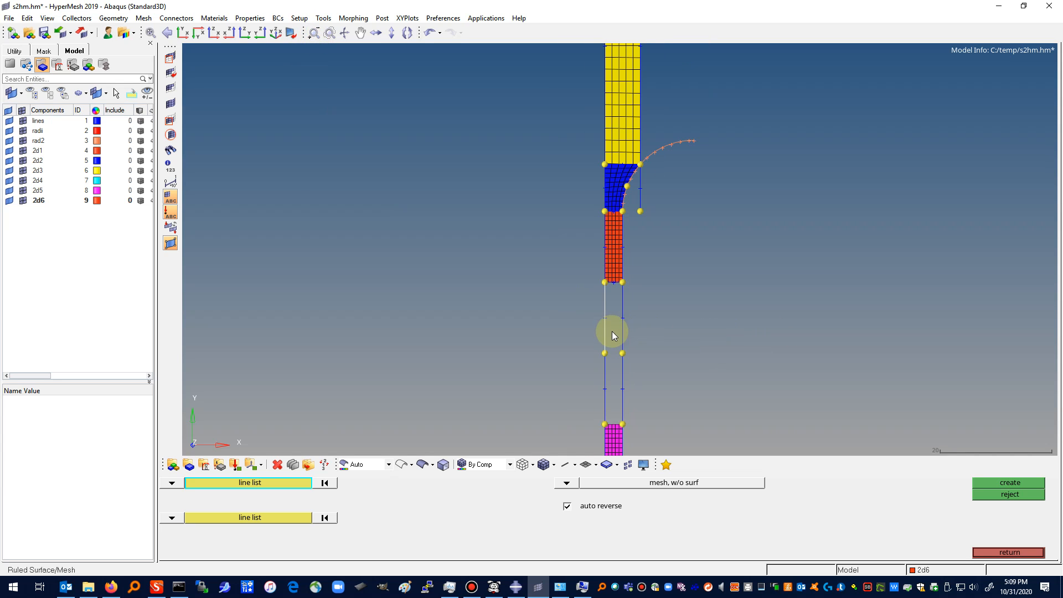
{"action": "left_click", "coordinate": [606, 357]}
{"action": "right_click", "coordinate": [29, 231]}
{"action": "left_click", "coordinate": [53, 238]}
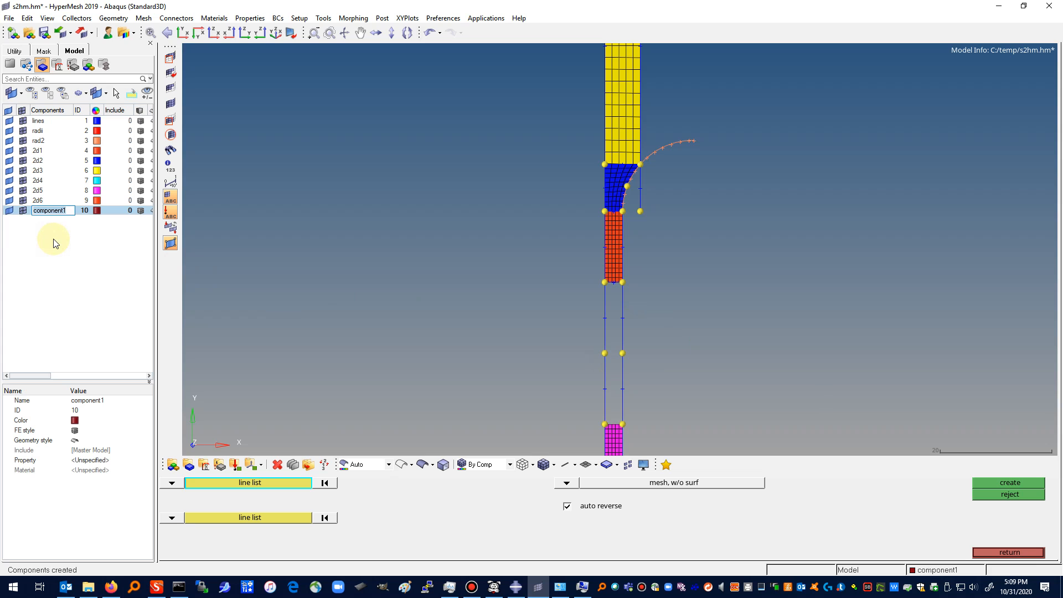
{"action": "type", "text": "2d7"}
{"action": "left_click", "coordinate": [91, 313]}
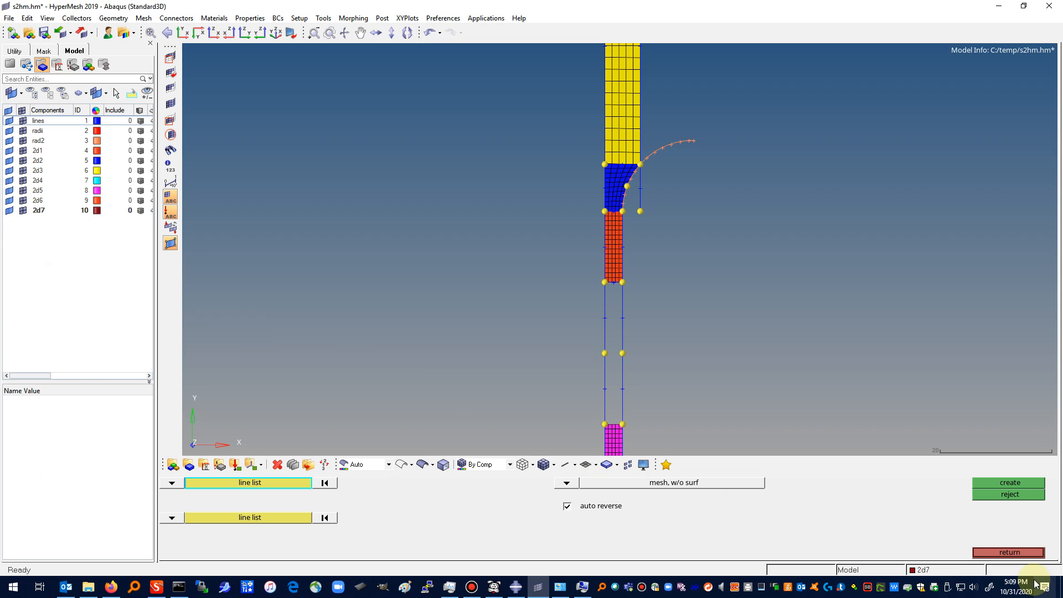
Step: Try to create a ruled mesh between the two vertical lines directly below the 2d6 mesh
{"action": "left_click", "coordinate": [1026, 554]}
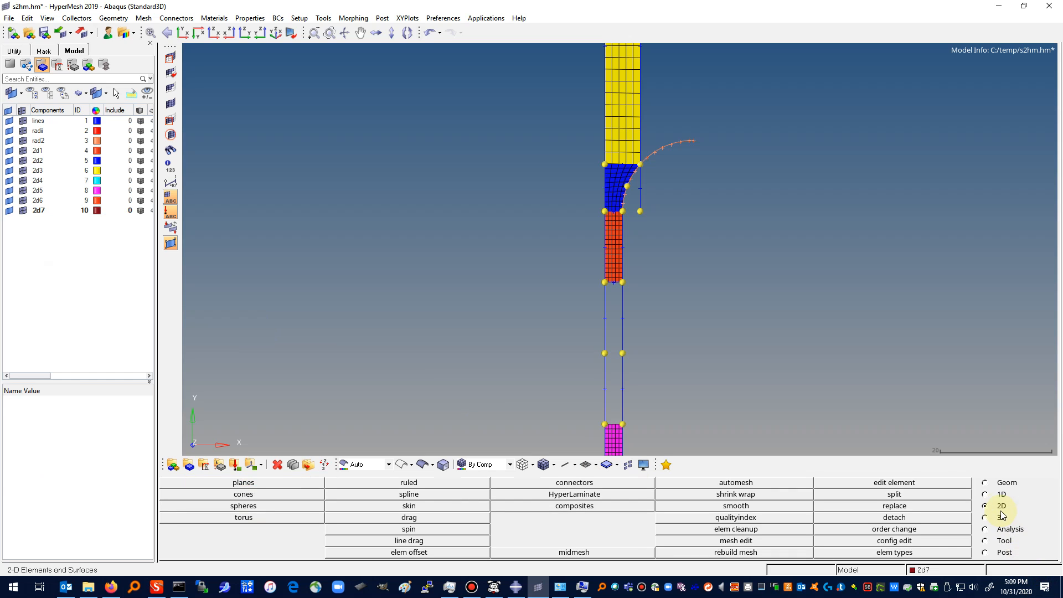
{"action": "left_click", "coordinate": [420, 482]}
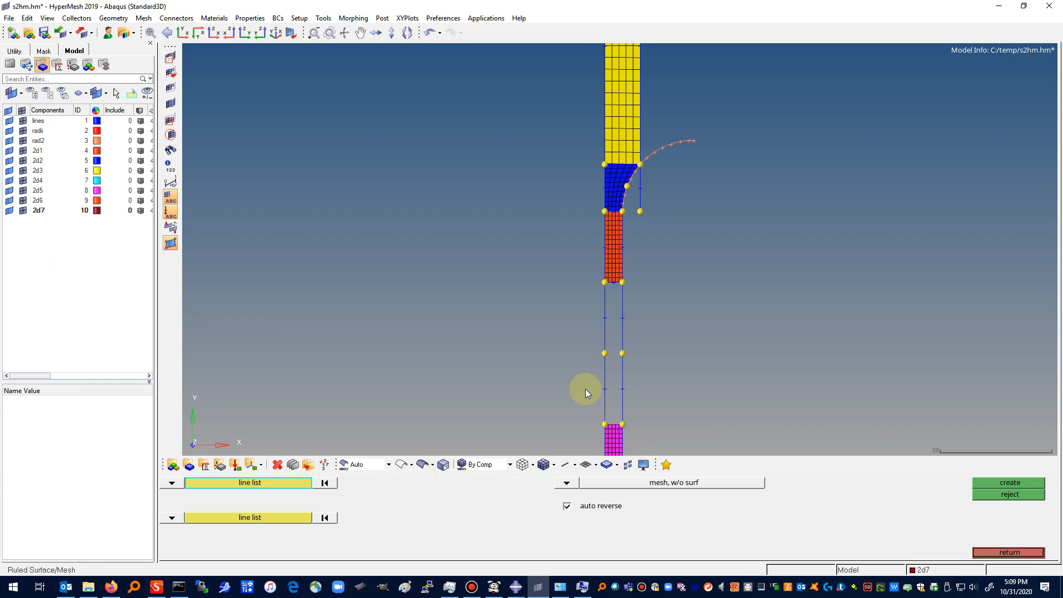
{"action": "left_click", "coordinate": [623, 317]}
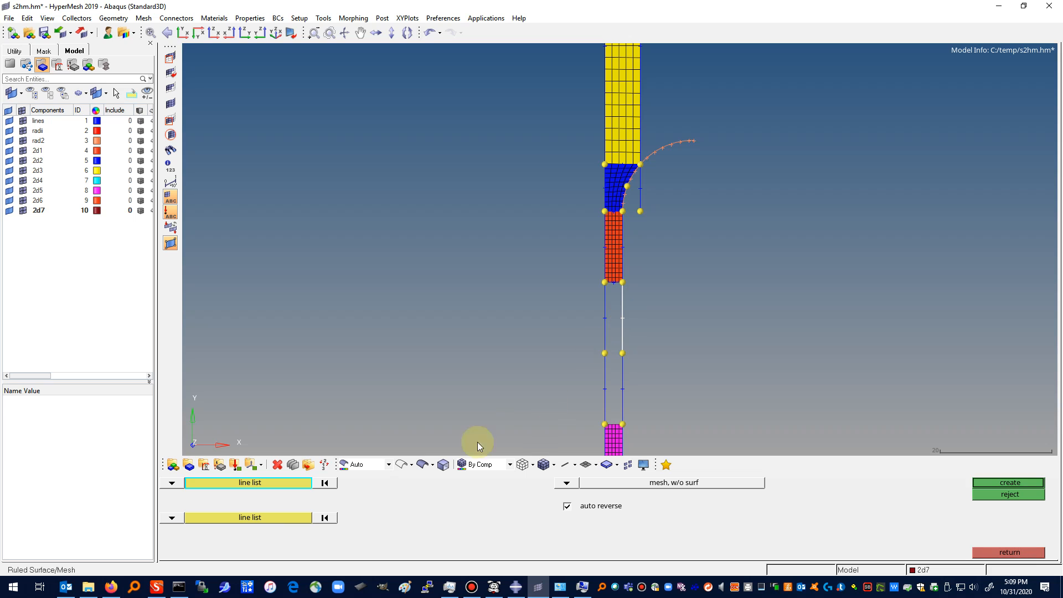
{"action": "left_click", "coordinate": [291, 516]}
{"action": "left_click", "coordinate": [605, 318]}
{"action": "left_click", "coordinate": [998, 480]}
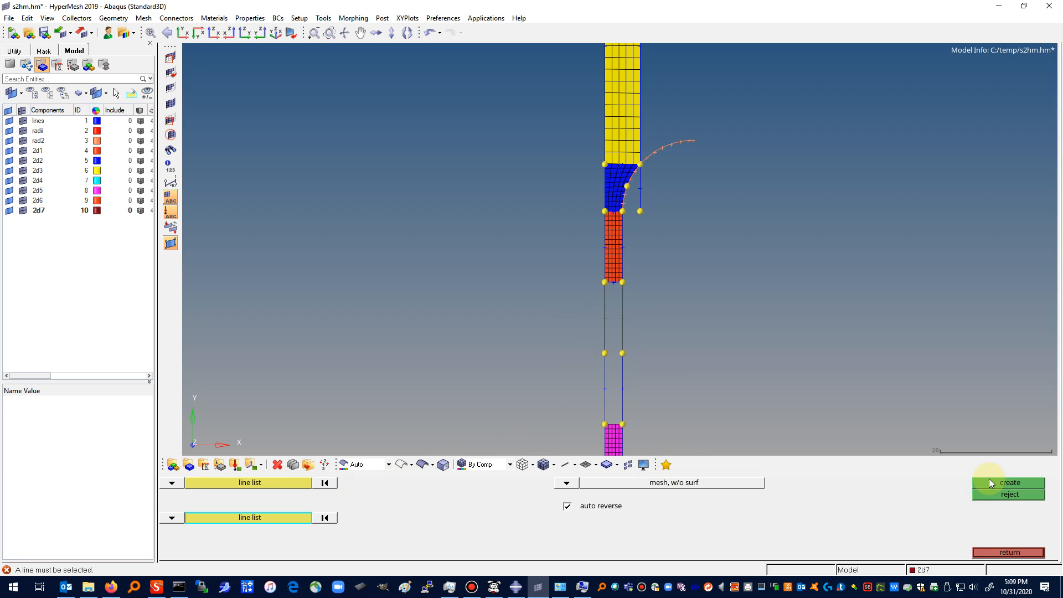
{"action": "left_click", "coordinate": [1002, 554]}
Step: Create a ruled mesh without surface between the two vertical lines directly below the 2d6 mesh
{"action": "left_click", "coordinate": [419, 484]}
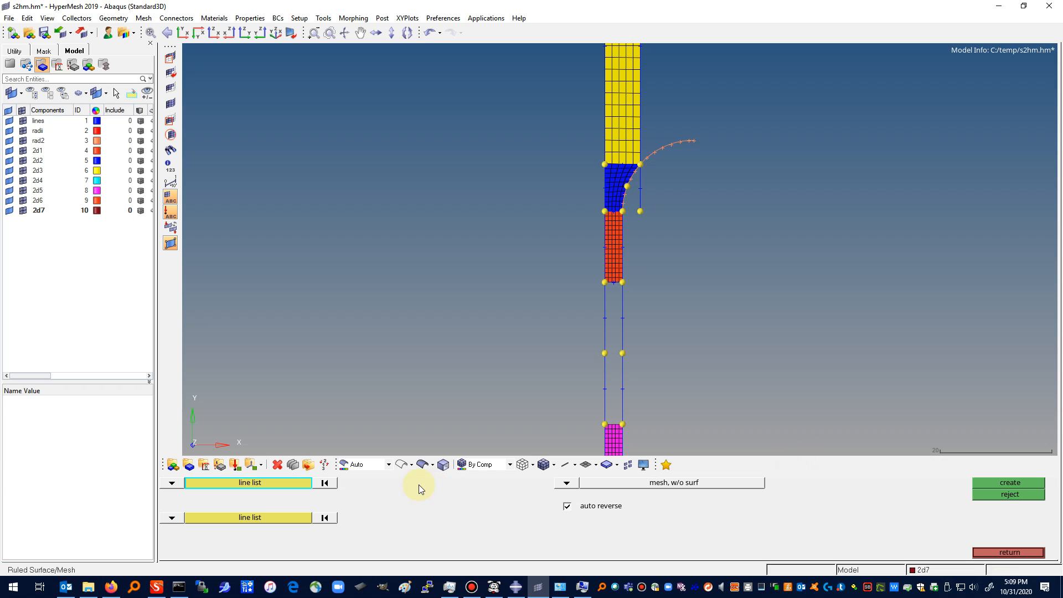
{"action": "left_click", "coordinate": [624, 331]}
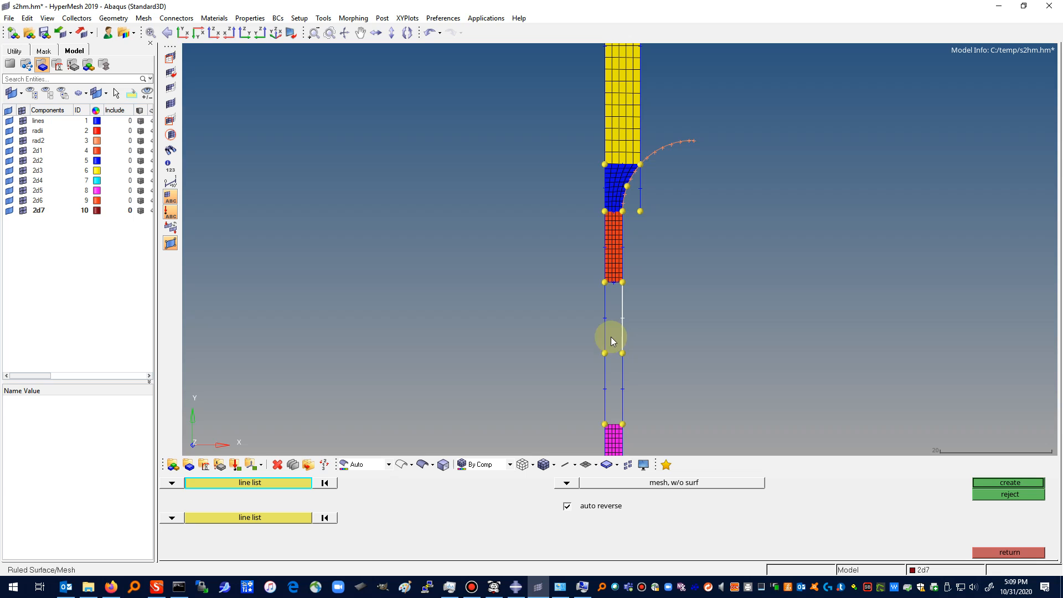
{"action": "left_click", "coordinate": [277, 519]}
{"action": "left_click", "coordinate": [612, 321]}
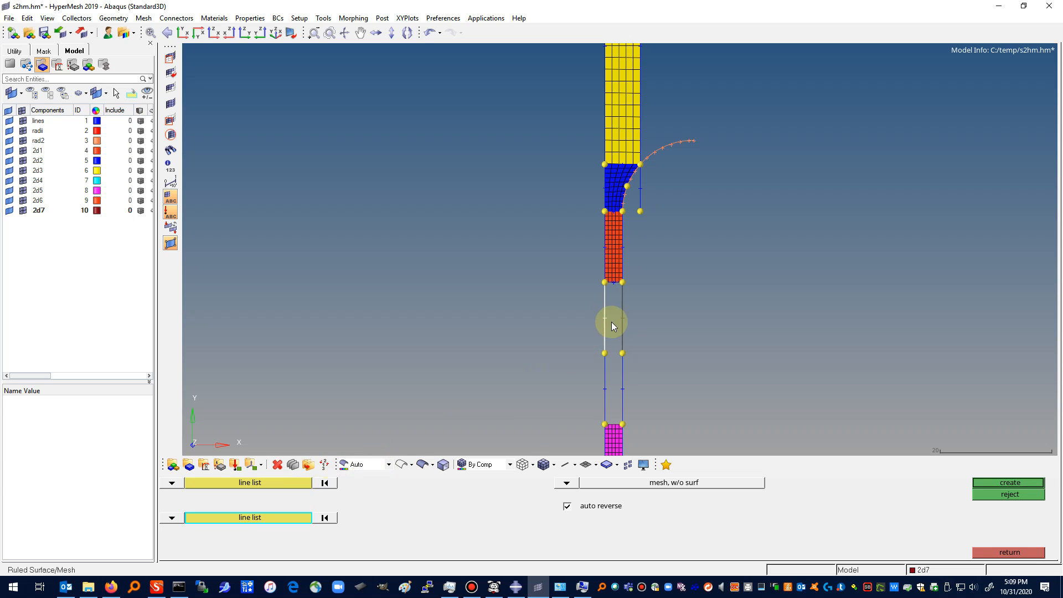
{"action": "left_click", "coordinate": [1004, 483]}
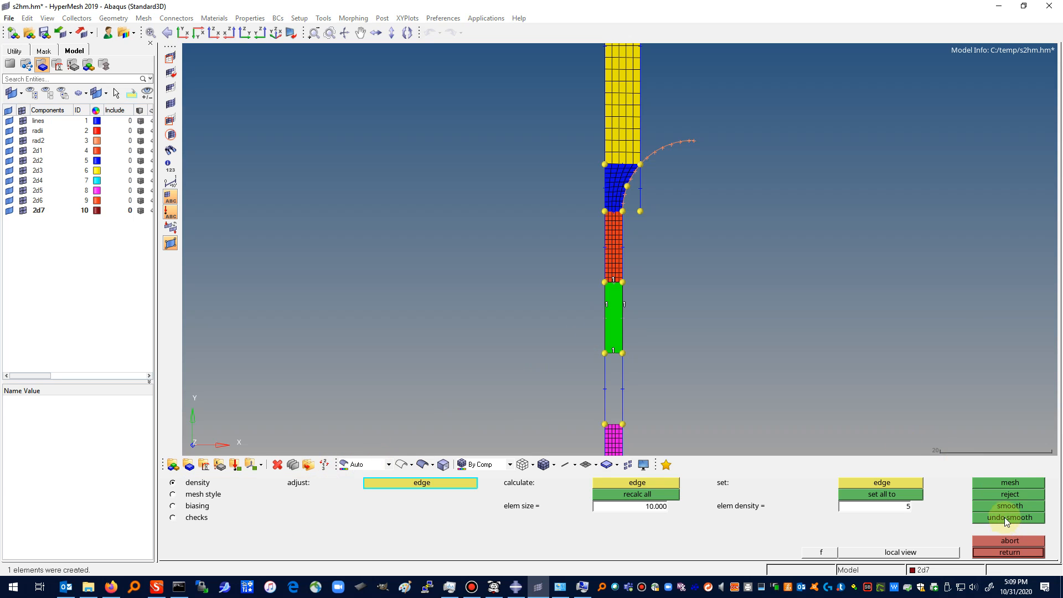
Step: Mesh the 2d7 block with element density 5 on its horizontal edges and 15 on its vertical edges, and accept it
{"action": "left_click", "coordinate": [897, 497]}
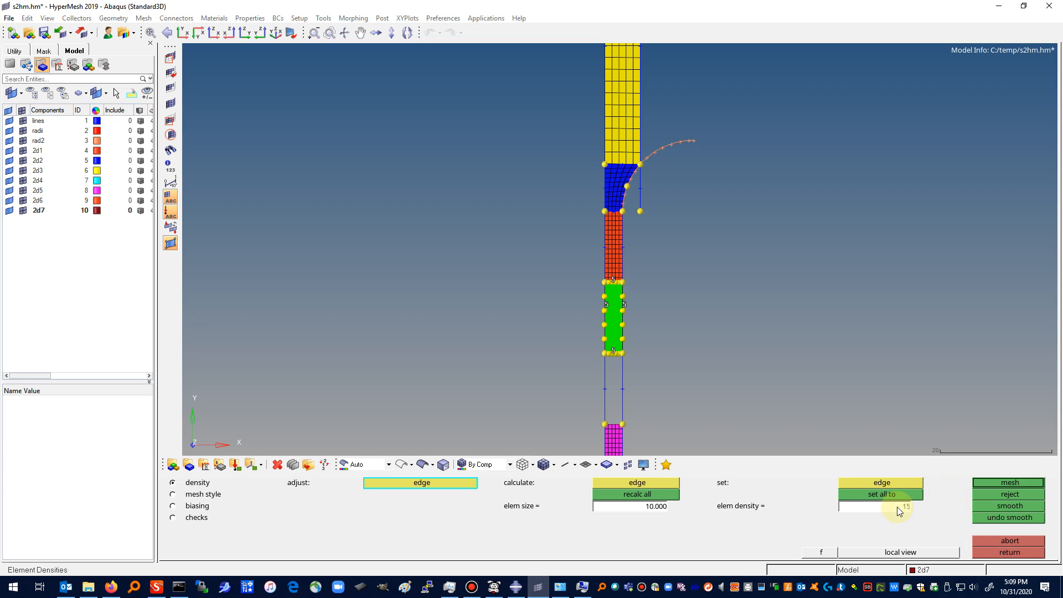
{"action": "left_click", "coordinate": [868, 482]}
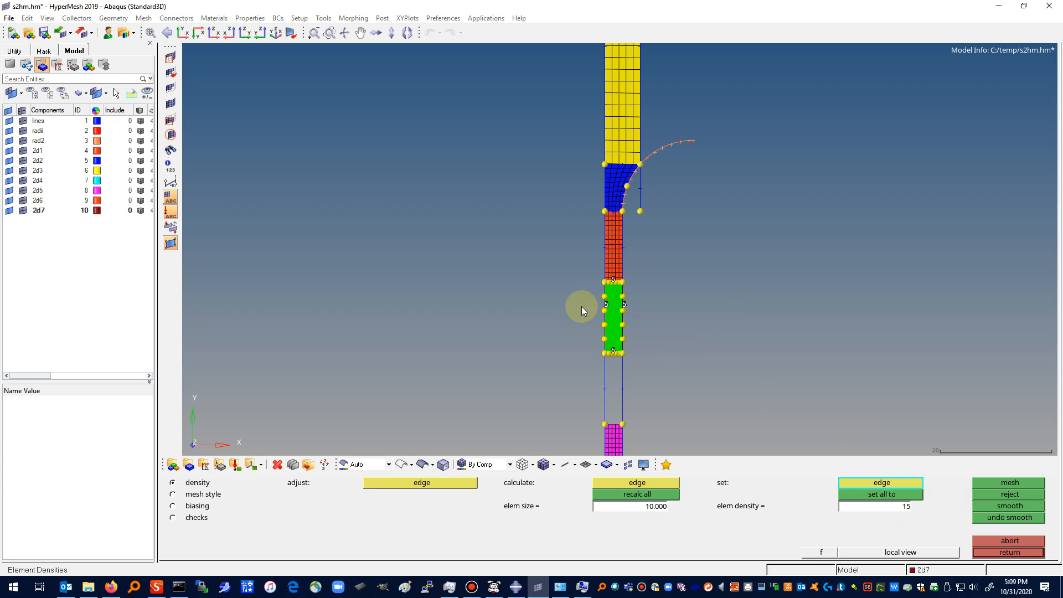
{"action": "left_click", "coordinate": [624, 305]}
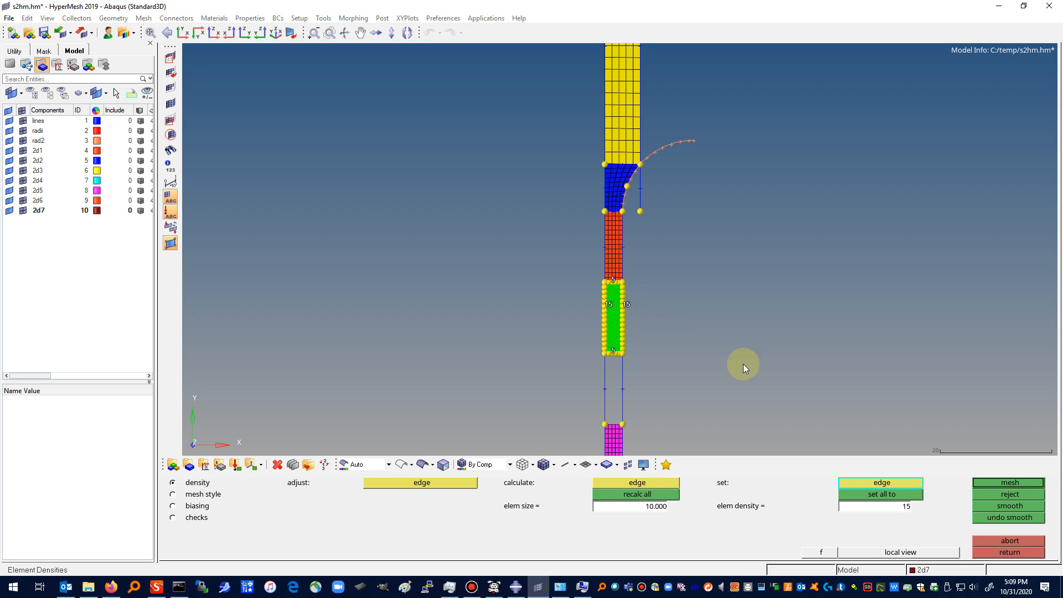
{"action": "left_click", "coordinate": [1025, 483]}
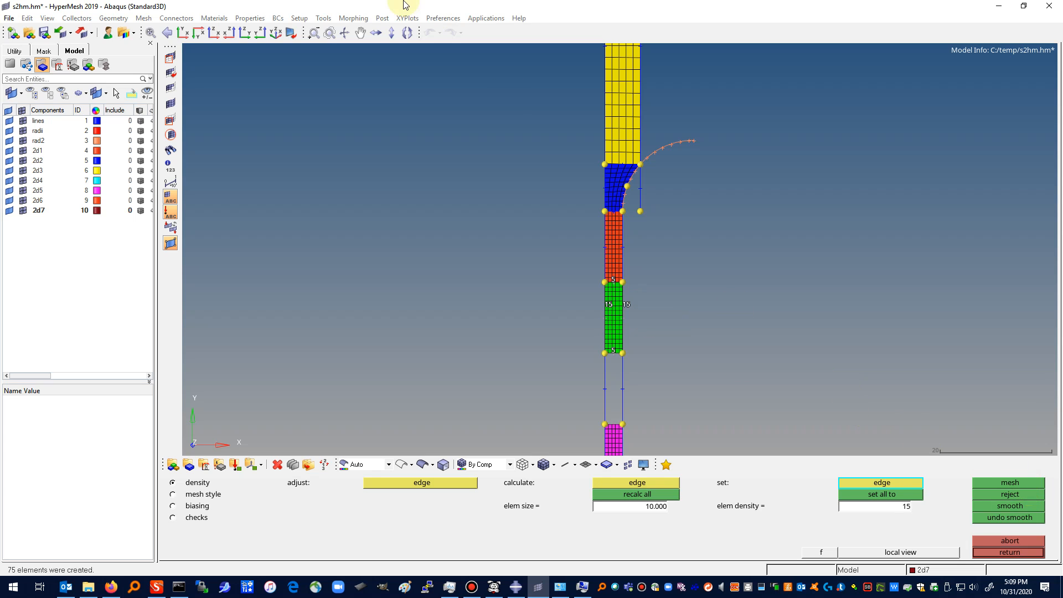
{"action": "left_click", "coordinate": [313, 32]}
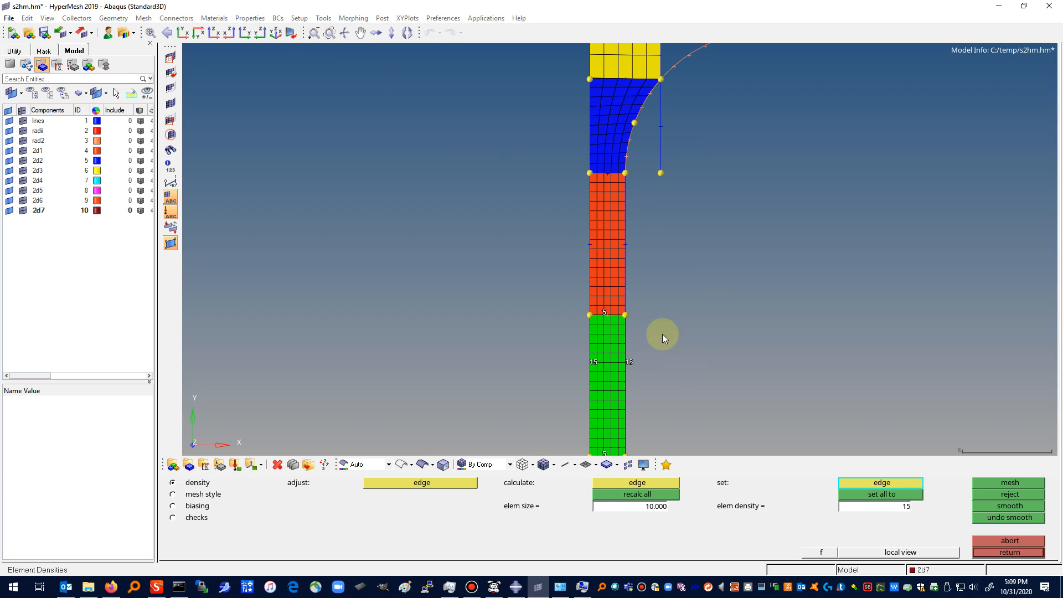
{"action": "right_click", "coordinate": [316, 34]}
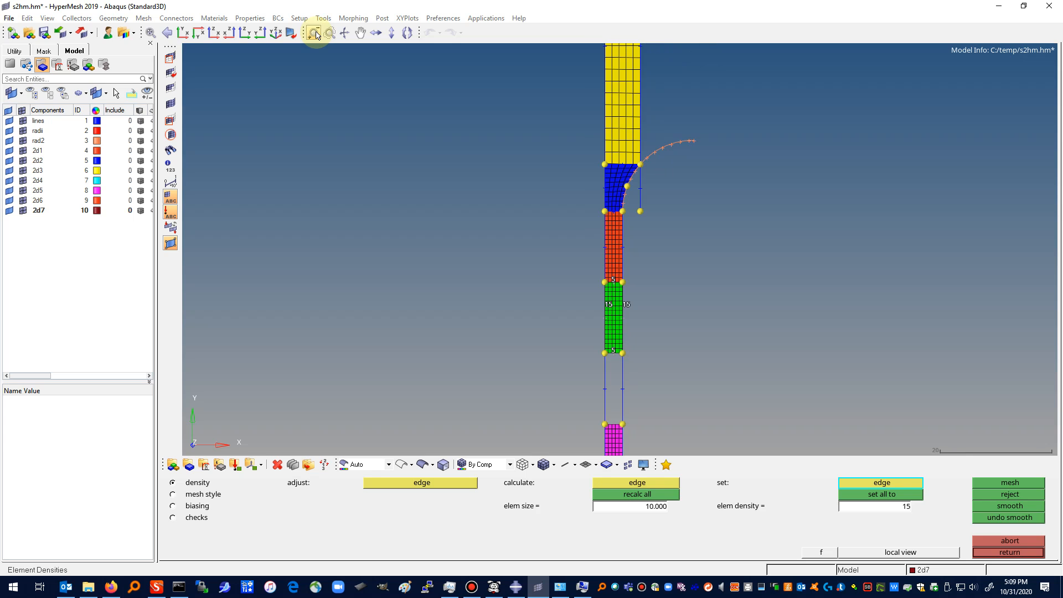
{"action": "left_click", "coordinate": [1036, 552]}
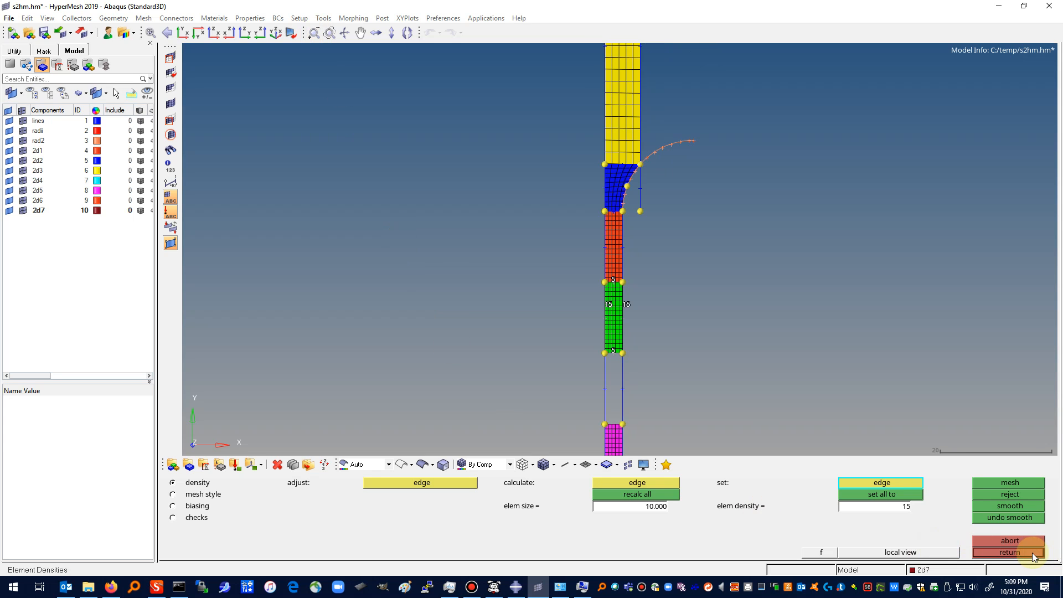
Step: Create a new component named 2d8
{"action": "right_click", "coordinate": [86, 252]}
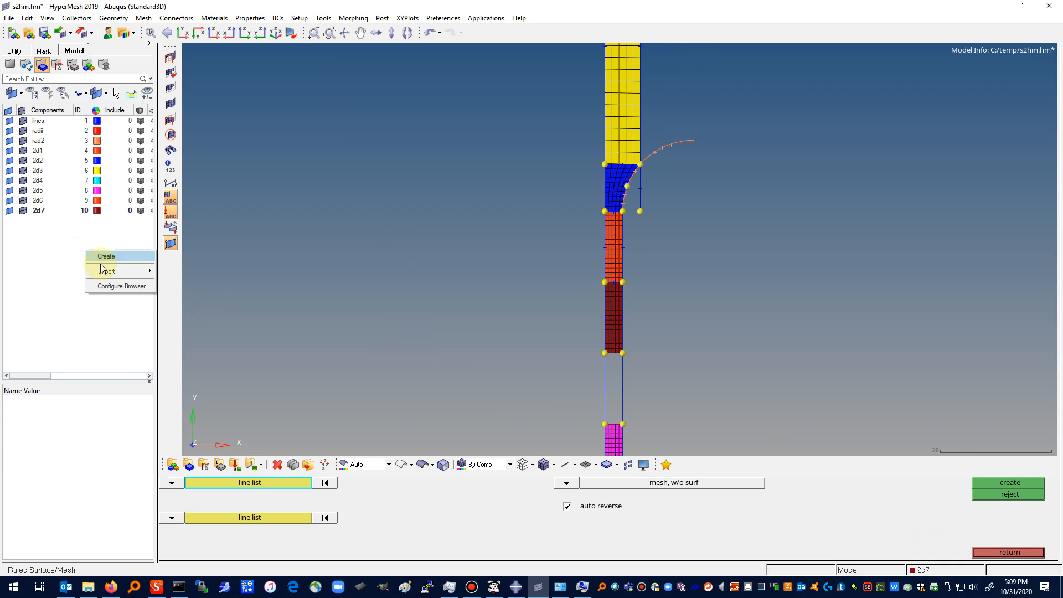
{"action": "left_click", "coordinate": [113, 258]}
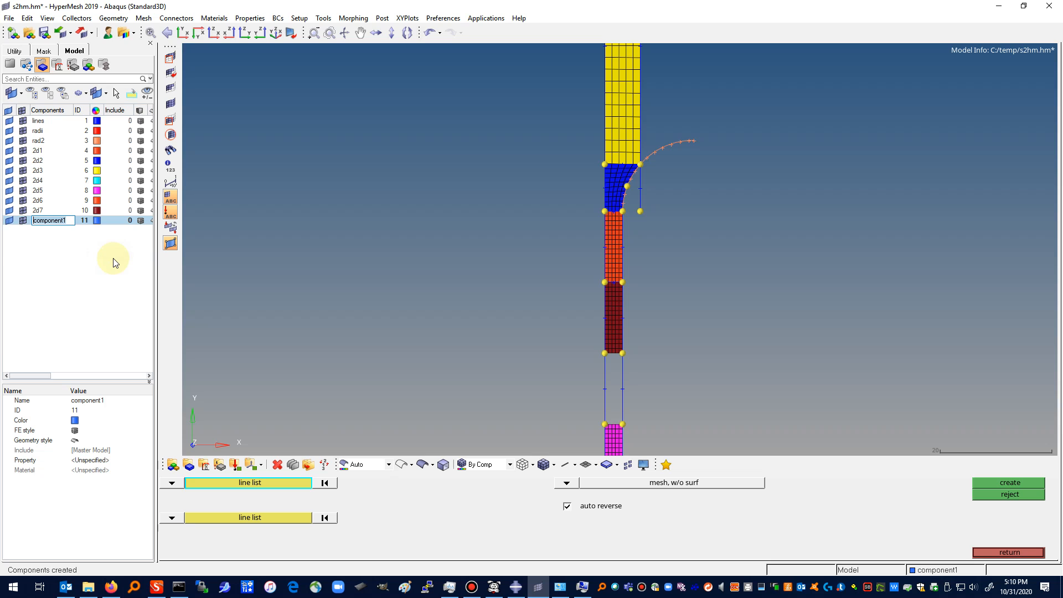
{"action": "type", "text": "2d8"}
{"action": "left_click", "coordinate": [118, 267]}
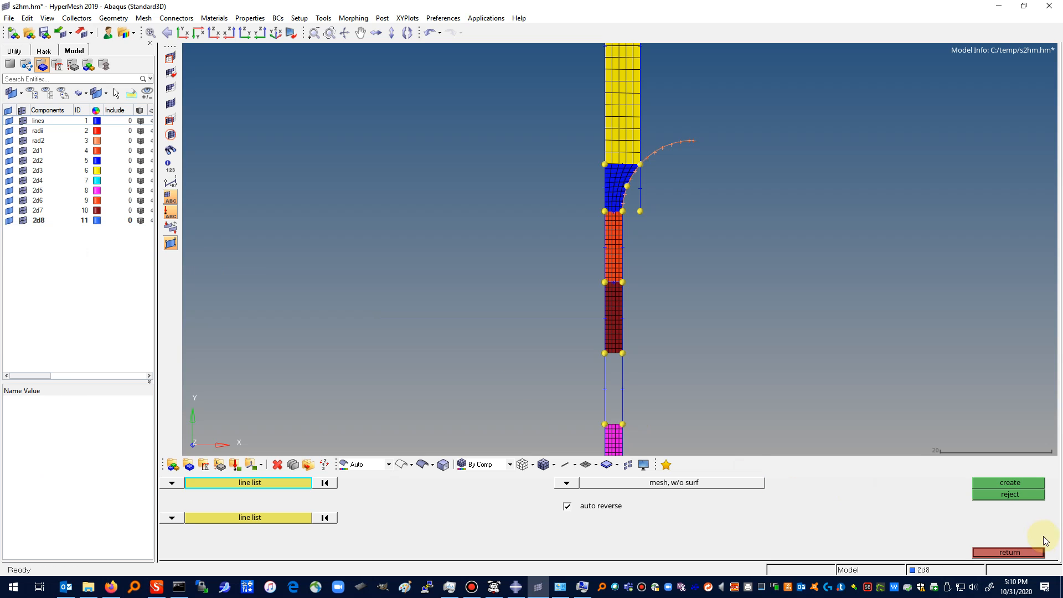
Step: Create a ruled mesh without surface between the two vertical lines in the remaining gap below the 2d7 mesh
{"action": "left_click", "coordinate": [261, 487]}
{"action": "left_click", "coordinate": [621, 394]}
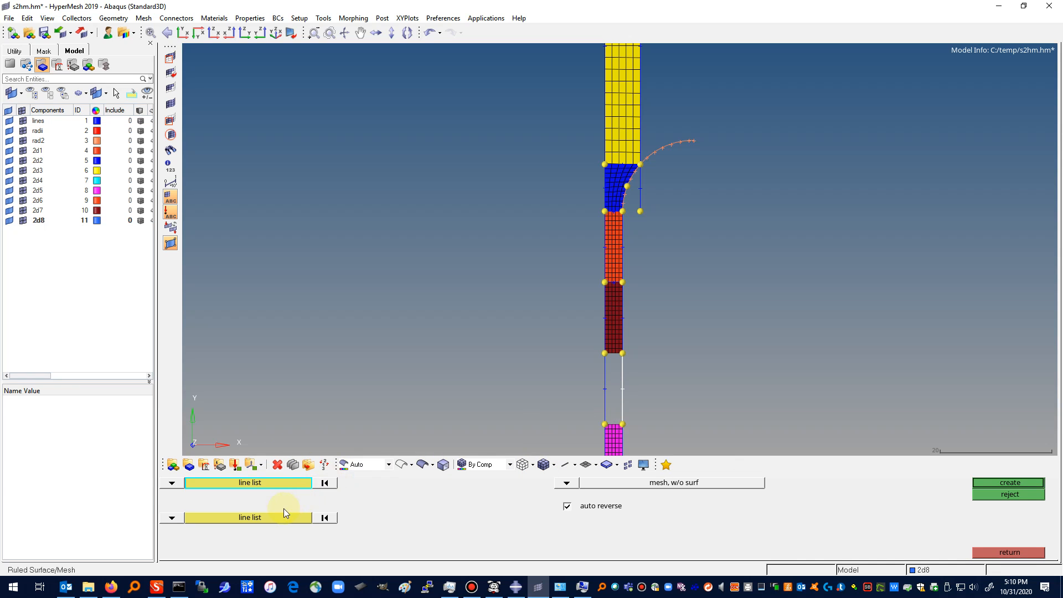
{"action": "left_click", "coordinate": [294, 516]}
{"action": "left_click", "coordinate": [605, 392]}
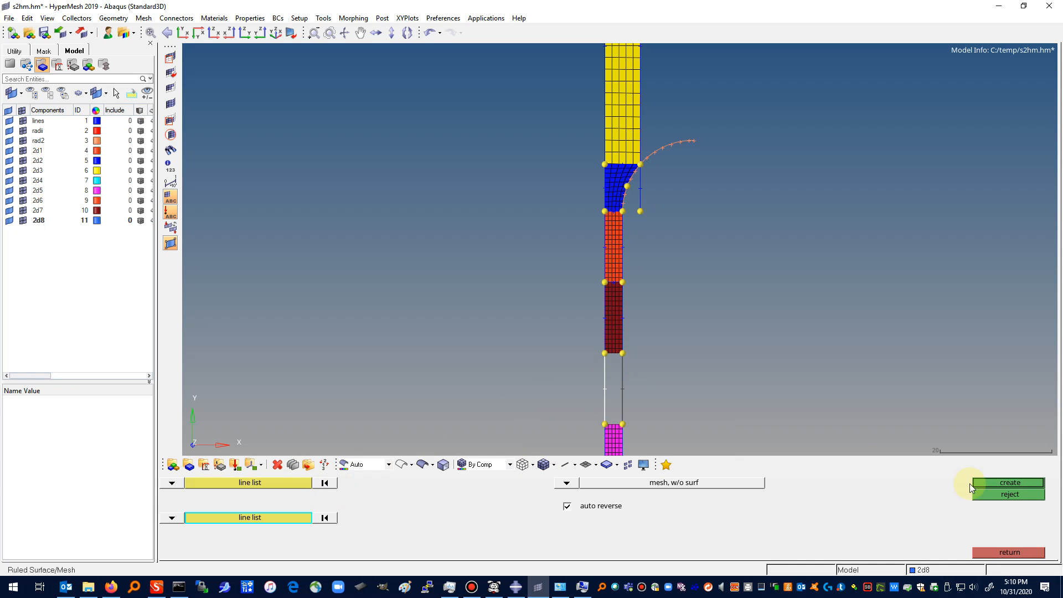
{"action": "left_click", "coordinate": [992, 483]}
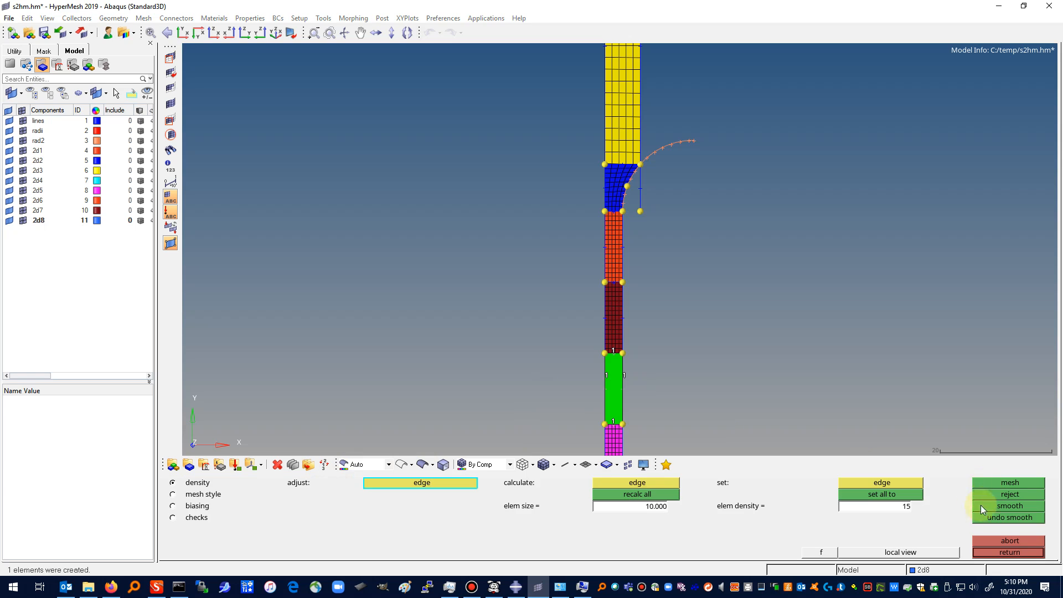
Step: Mesh the 2d8 block with element density 15 on its vertical edges and 5 on its horizontal edges, and accept it
{"action": "left_click", "coordinate": [890, 495]}
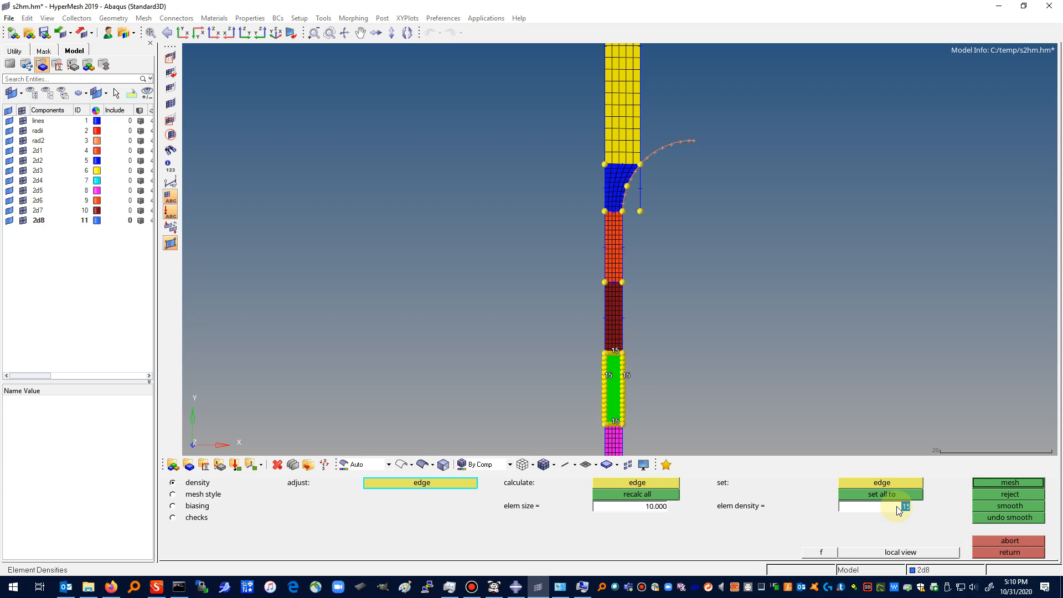
{"action": "type", "text": "5"}
{"action": "left_click", "coordinate": [877, 485]}
{"action": "left_click", "coordinate": [614, 353]}
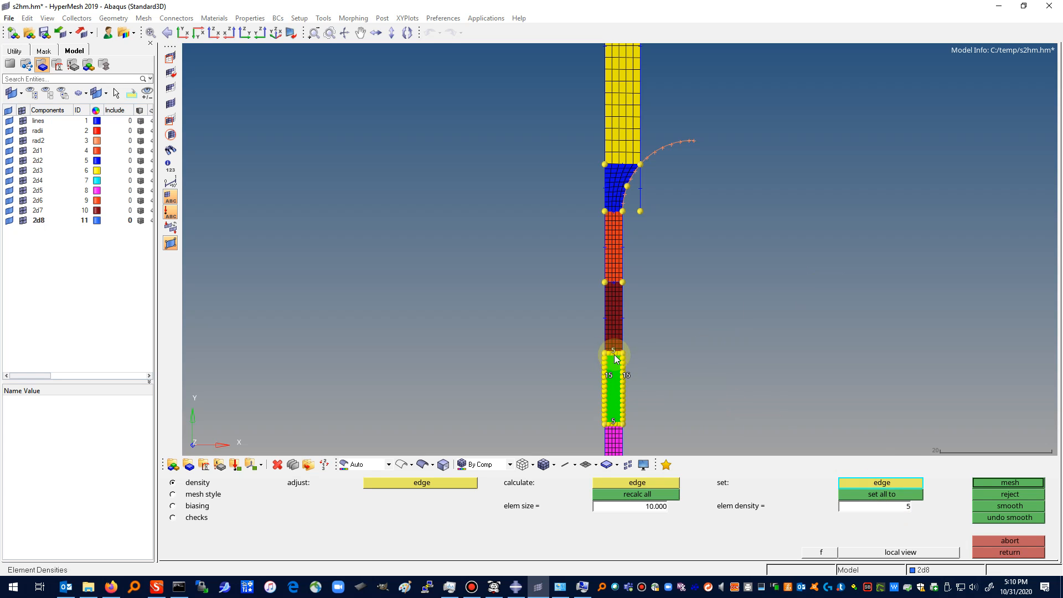
{"action": "left_click", "coordinate": [1019, 483]}
{"action": "left_click", "coordinate": [1009, 553]}
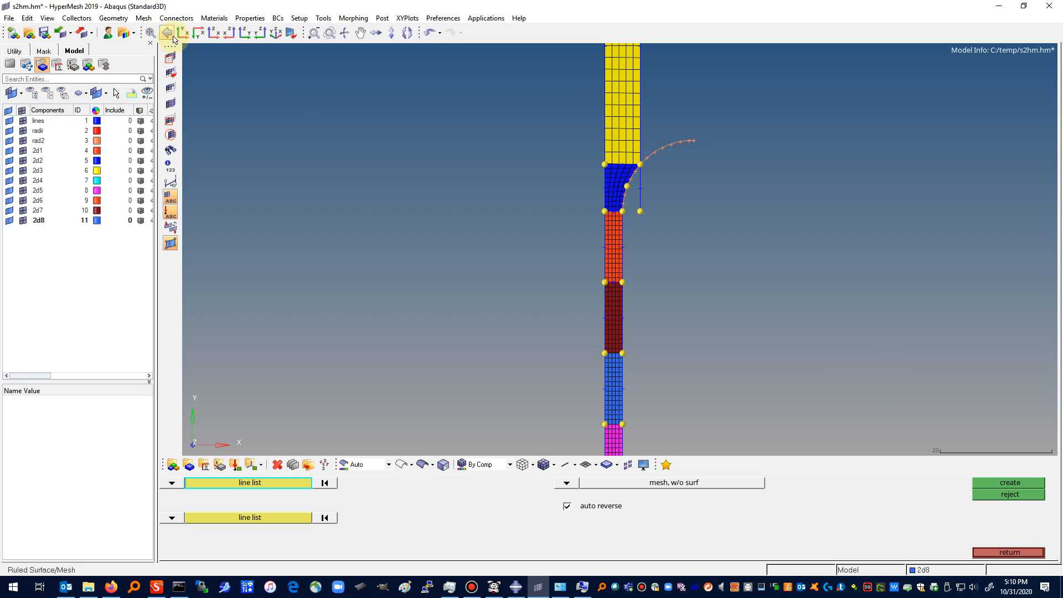
Step: Save the model under the new file name s3 in the temp folder
{"action": "left_click", "coordinate": [10, 19]}
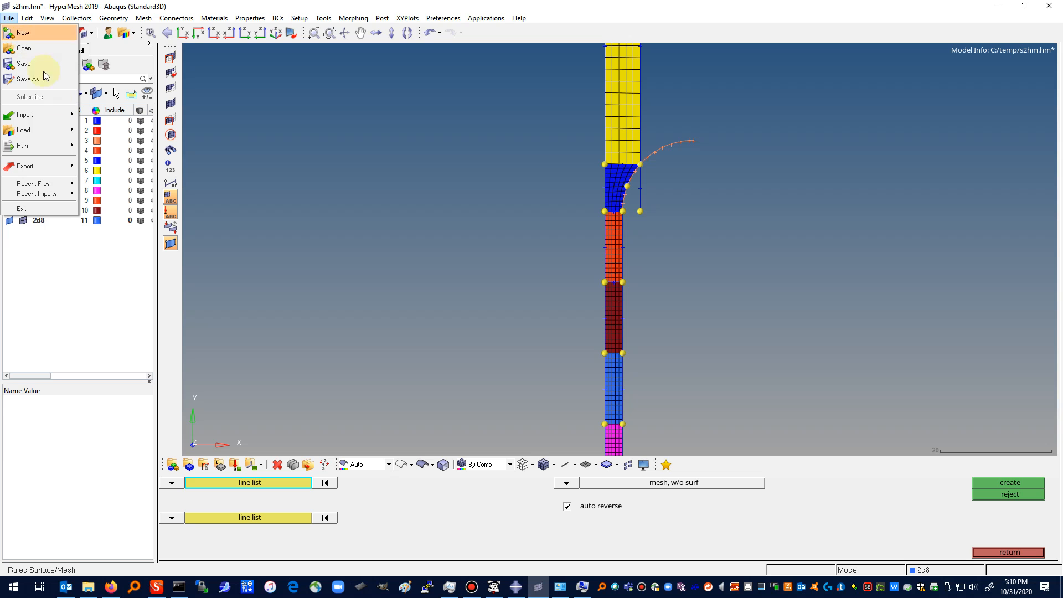
{"action": "left_click", "coordinate": [16, 82]}
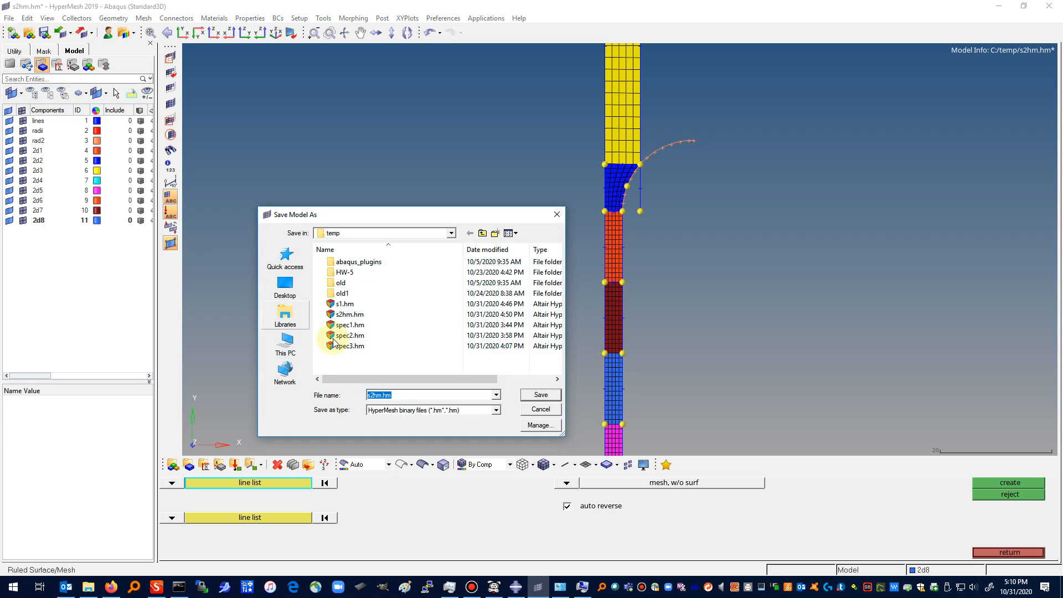
{"action": "left_click", "coordinate": [382, 395]}
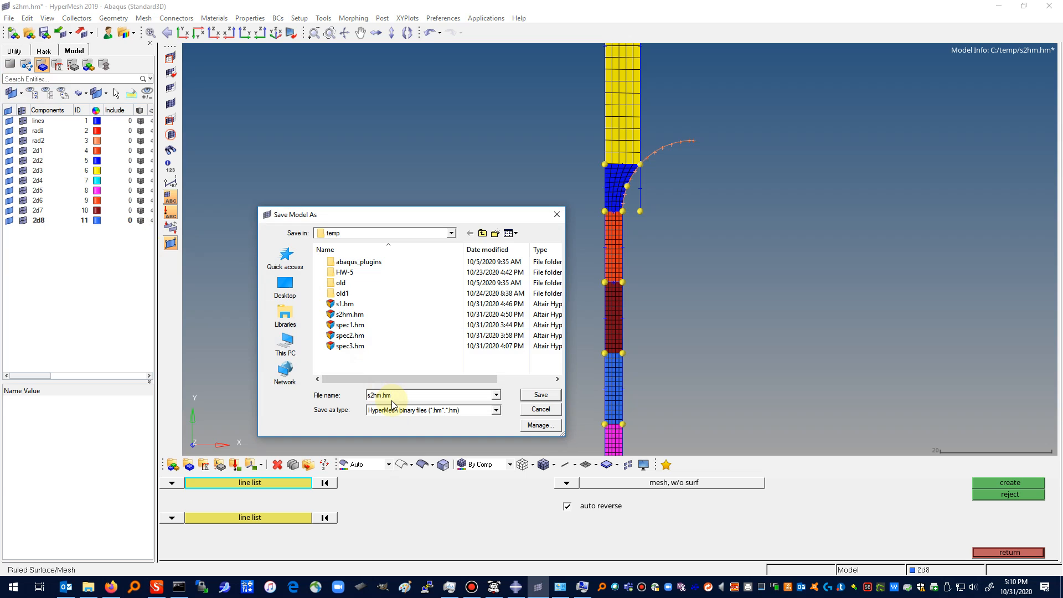
{"action": "key", "text": "BackSpace"}
{"action": "key", "text": "BackSpace"}
{"action": "key", "text": "BackSpace"}
{"action": "type", "text": "3"}
{"action": "left_click", "coordinate": [535, 396]}
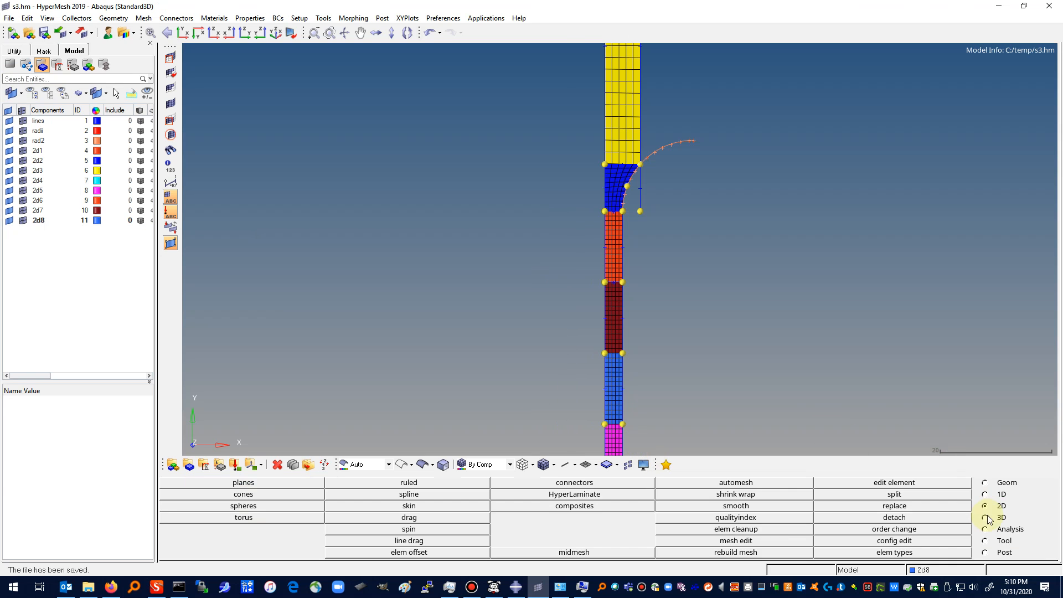
Step: Clear all temporary nodes from the model
{"action": "left_click", "coordinate": [985, 482]}
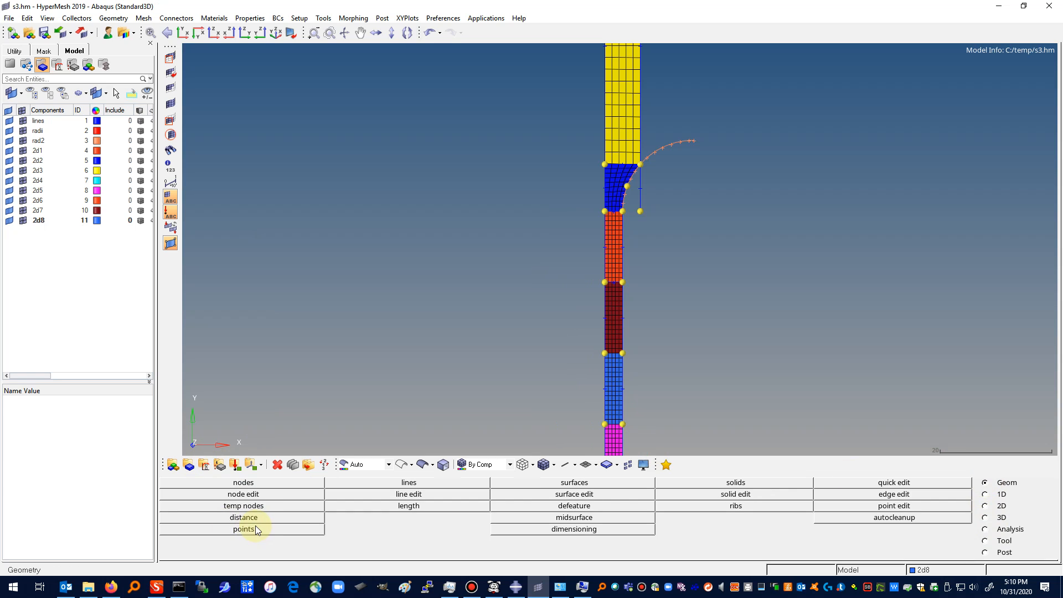
{"action": "left_click", "coordinate": [244, 506]}
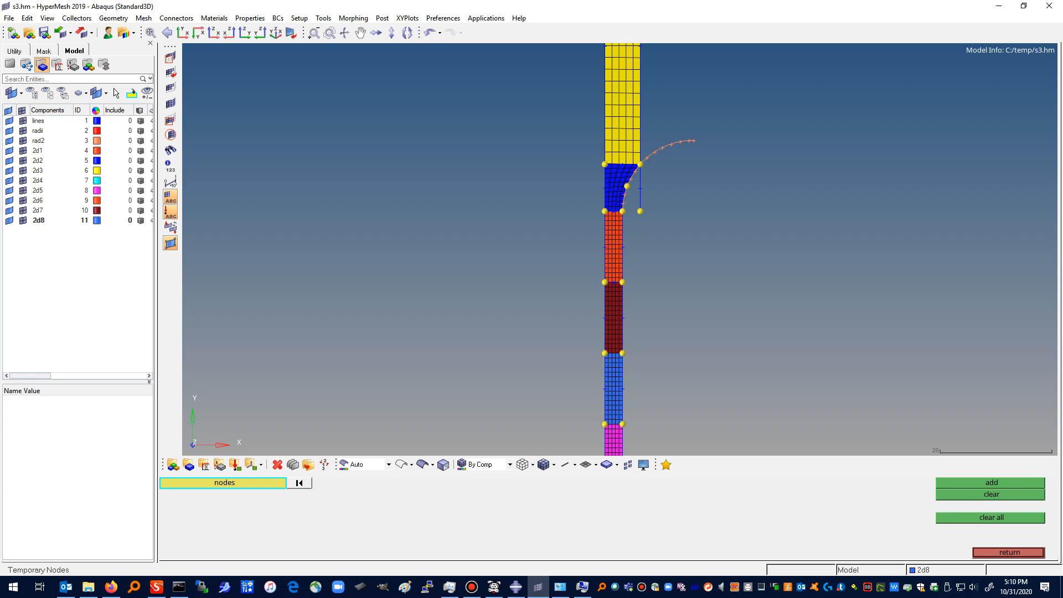
{"action": "left_click", "coordinate": [985, 518]}
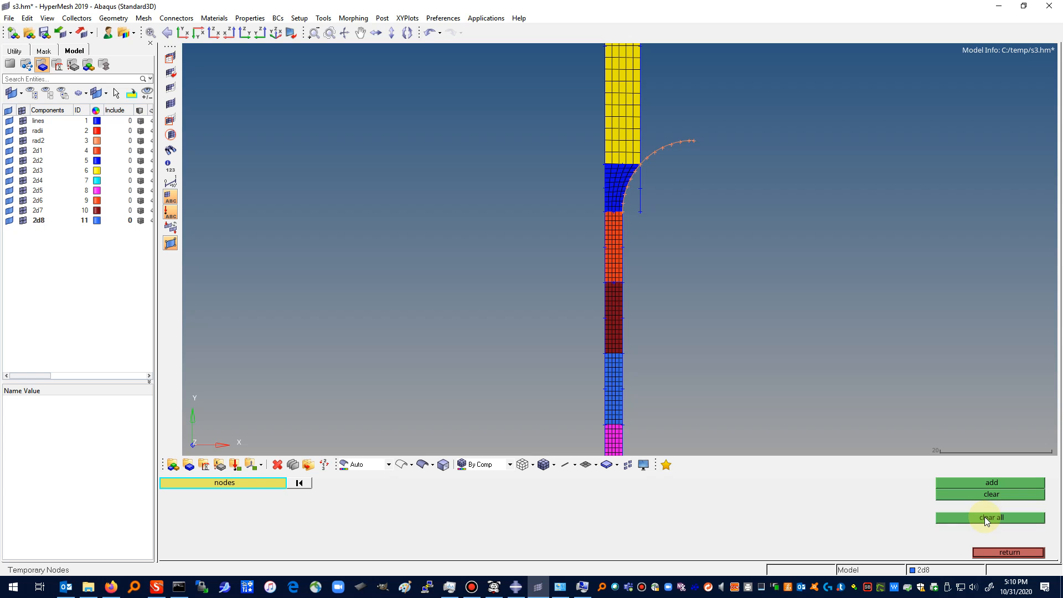
{"action": "left_click", "coordinate": [1009, 552]}
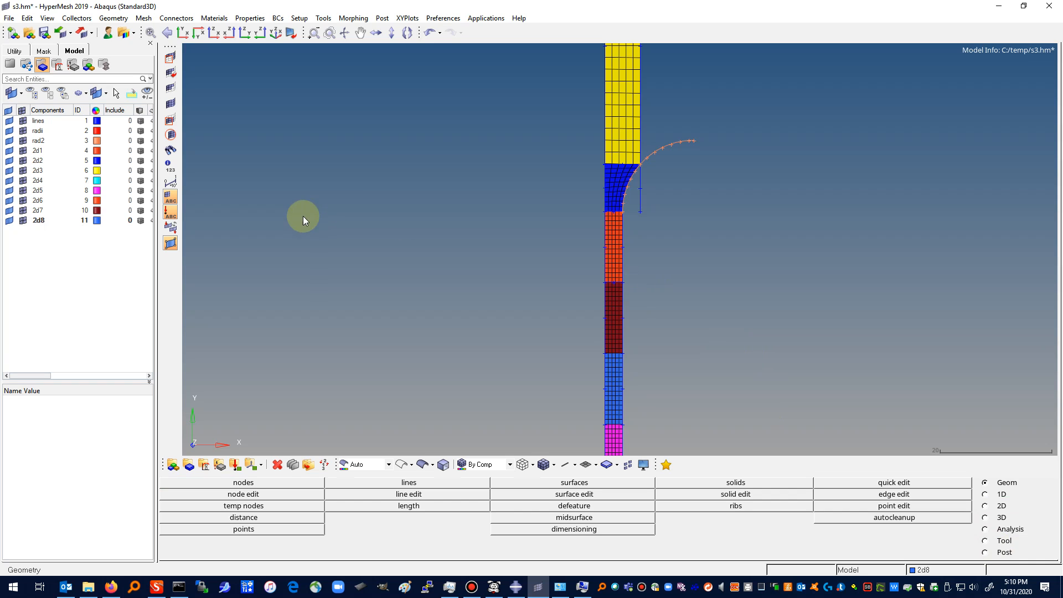
Step: Hide the geometry of all components from lines and radii through 2d8, leaving their elements displayed
{"action": "left_click", "coordinate": [10, 131]}
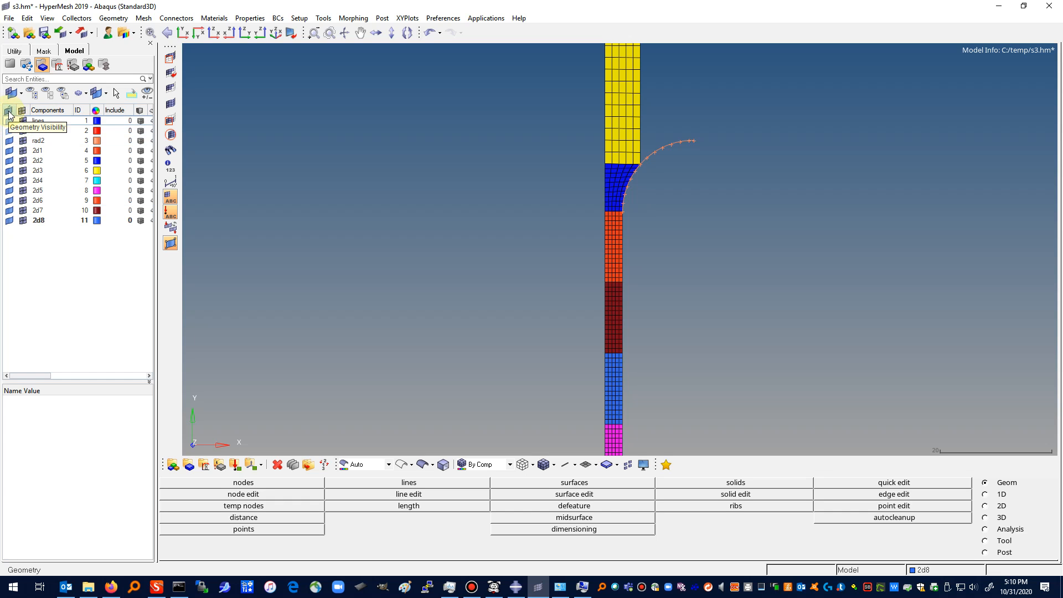
{"action": "left_click", "coordinate": [10, 141]}
{"action": "left_click", "coordinate": [10, 151]}
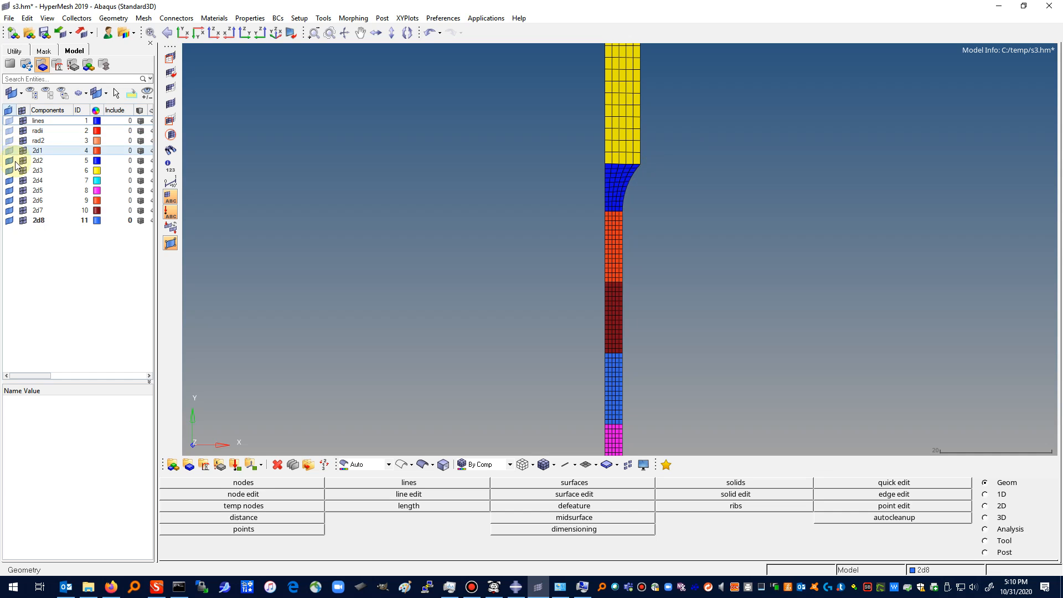
{"action": "left_click", "coordinate": [10, 161]}
{"action": "left_click", "coordinate": [9, 170]}
{"action": "left_click", "coordinate": [9, 181]}
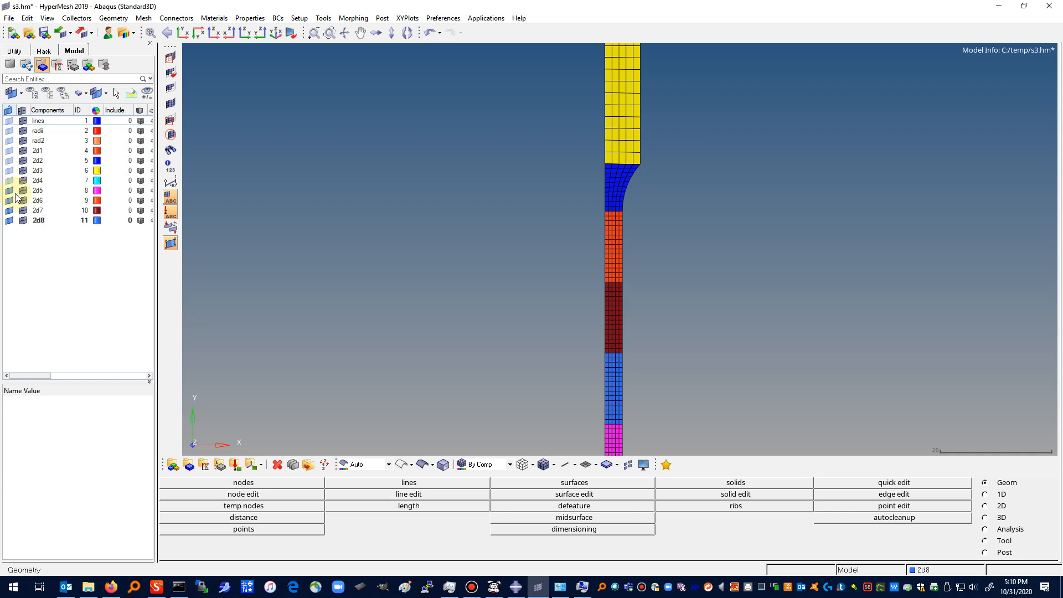
{"action": "left_click", "coordinate": [9, 190]}
{"action": "left_click", "coordinate": [9, 200]}
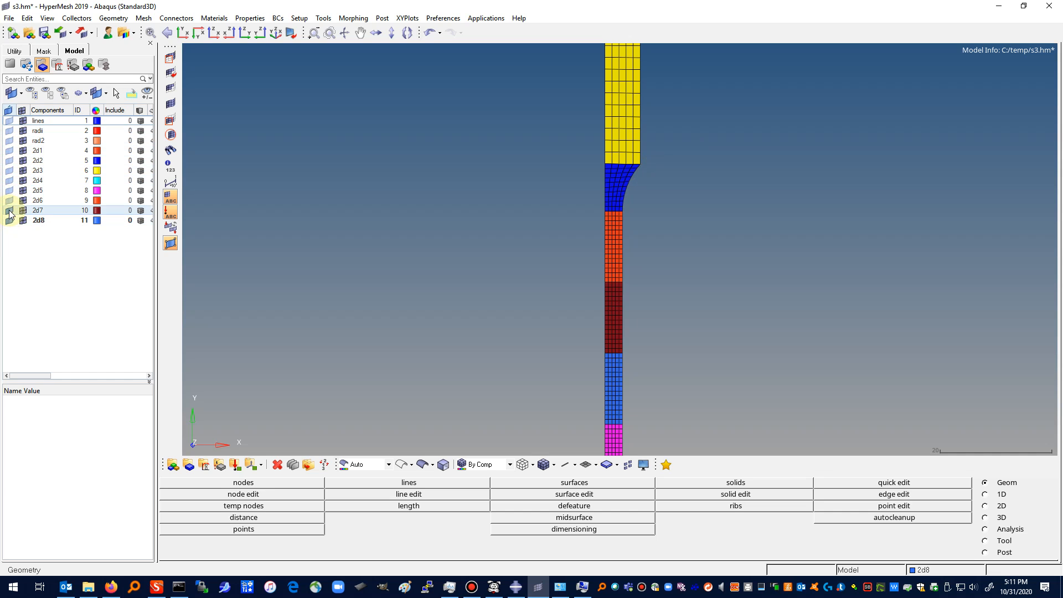
{"action": "left_click", "coordinate": [10, 211]}
{"action": "left_click", "coordinate": [9, 220]}
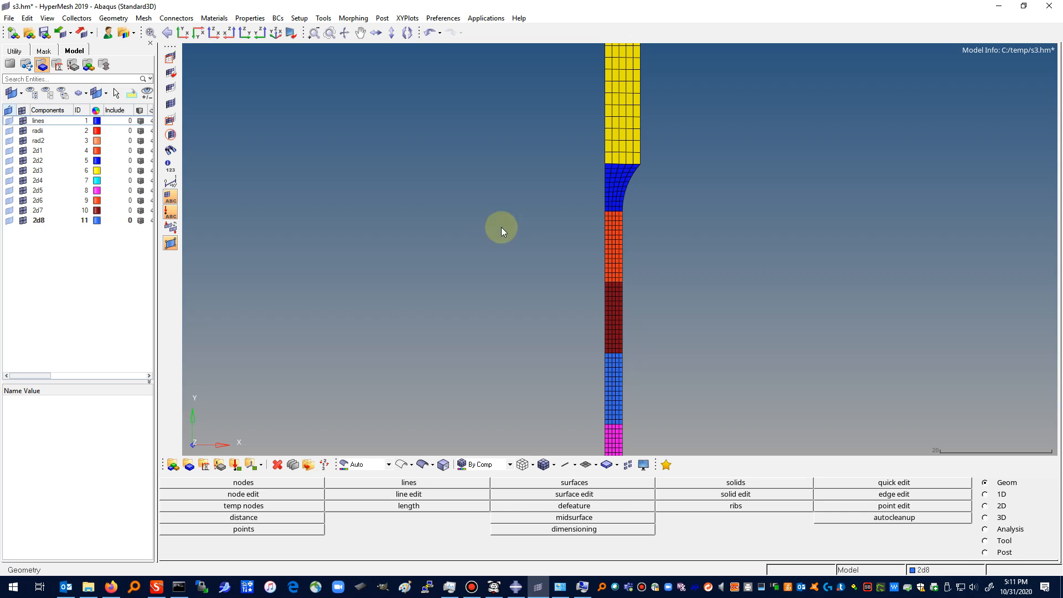
Step: Preview the coincident nodes of all displayed elements with the Edges tool at a tolerance of 0.050
{"action": "left_click", "coordinate": [183, 32]}
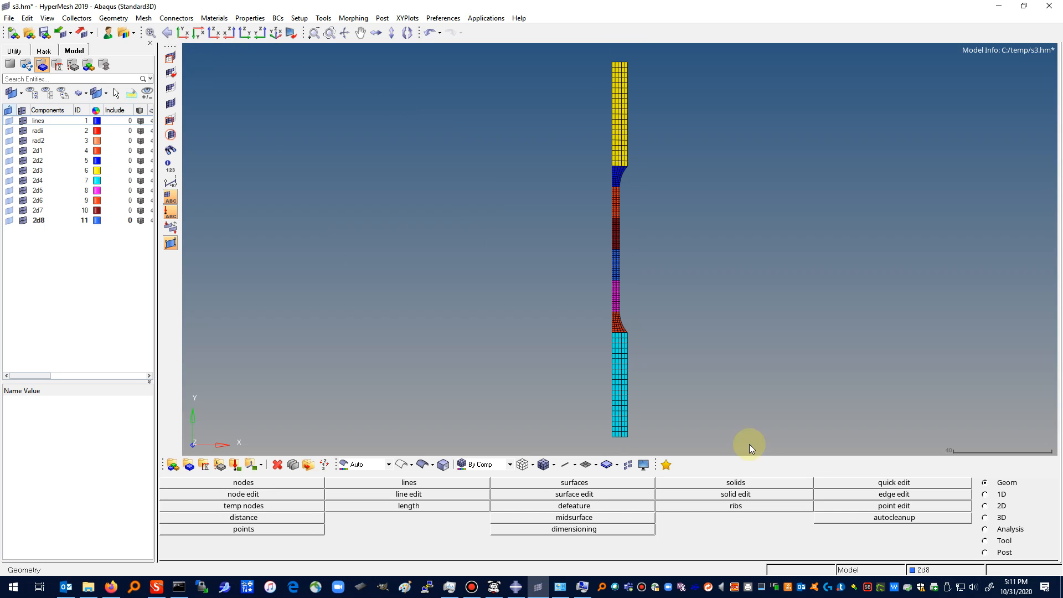
{"action": "left_click", "coordinate": [1005, 542]}
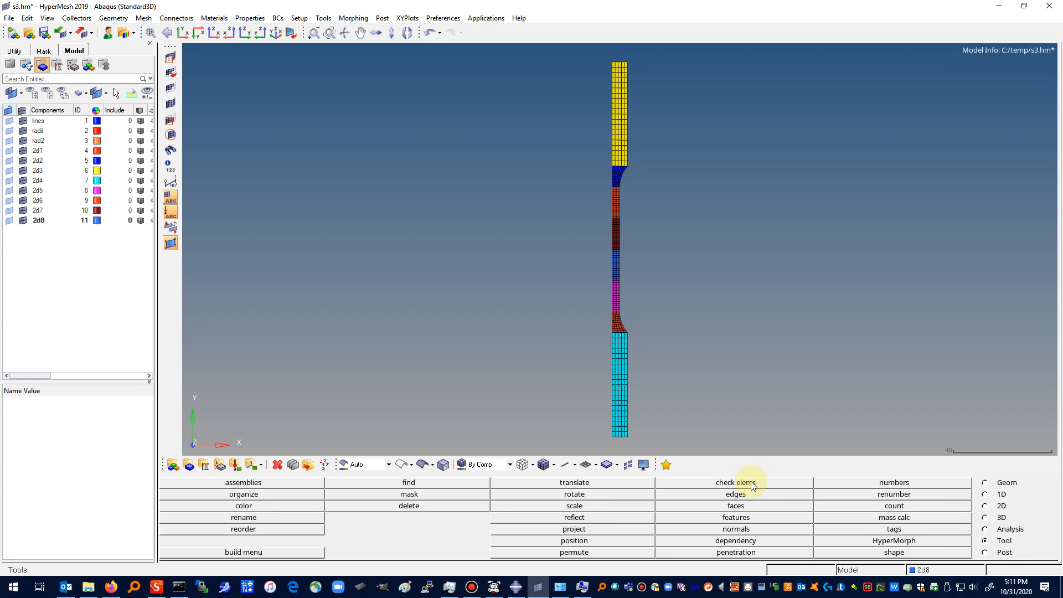
{"action": "left_click", "coordinate": [744, 494]}
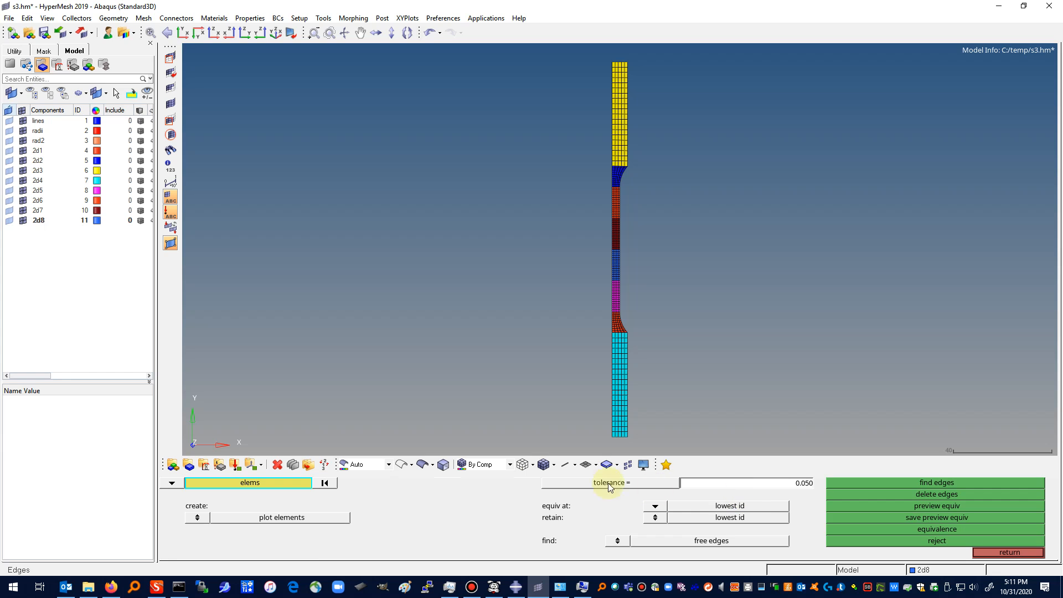
{"action": "left_click", "coordinate": [240, 490]}
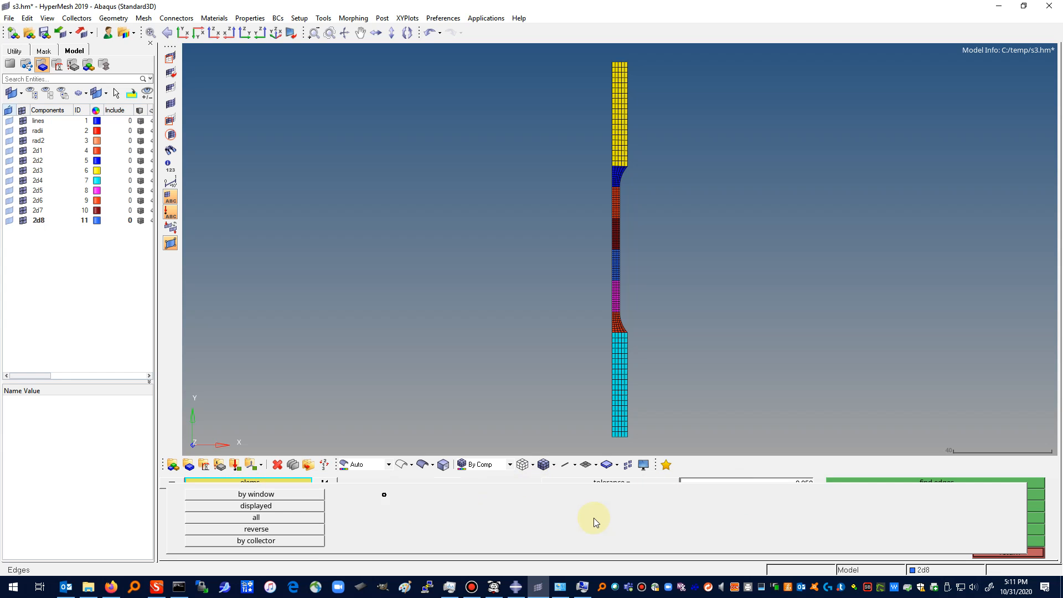
{"action": "left_click", "coordinate": [245, 508]}
{"action": "left_click", "coordinate": [938, 507]}
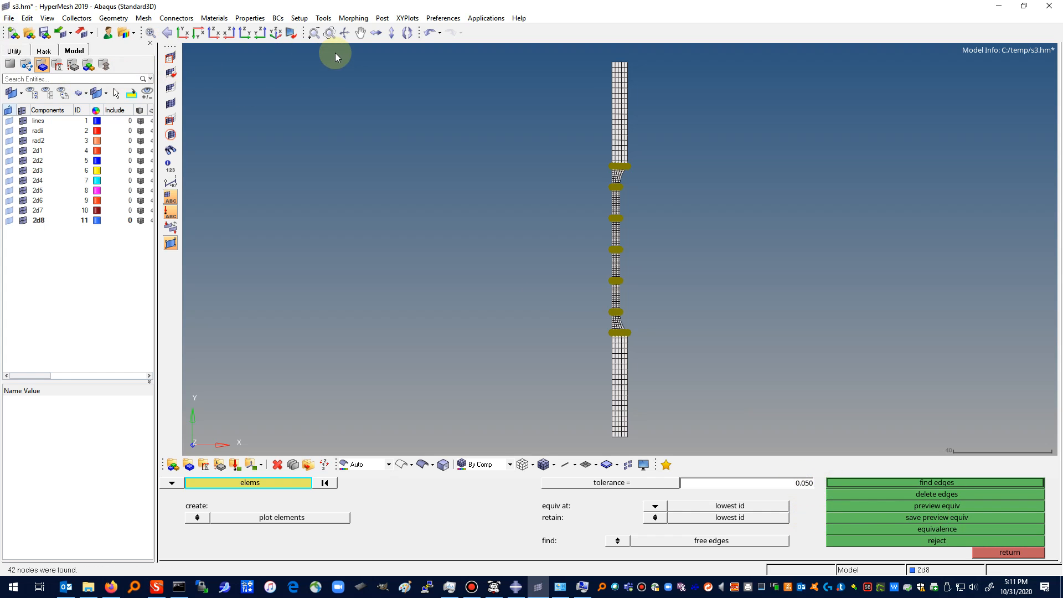
Step: Examine the coincident nodes around the lower fillet by previewing them again at tolerances of 0.001, 0.1 and 0.050
{"action": "left_click", "coordinate": [330, 33]}
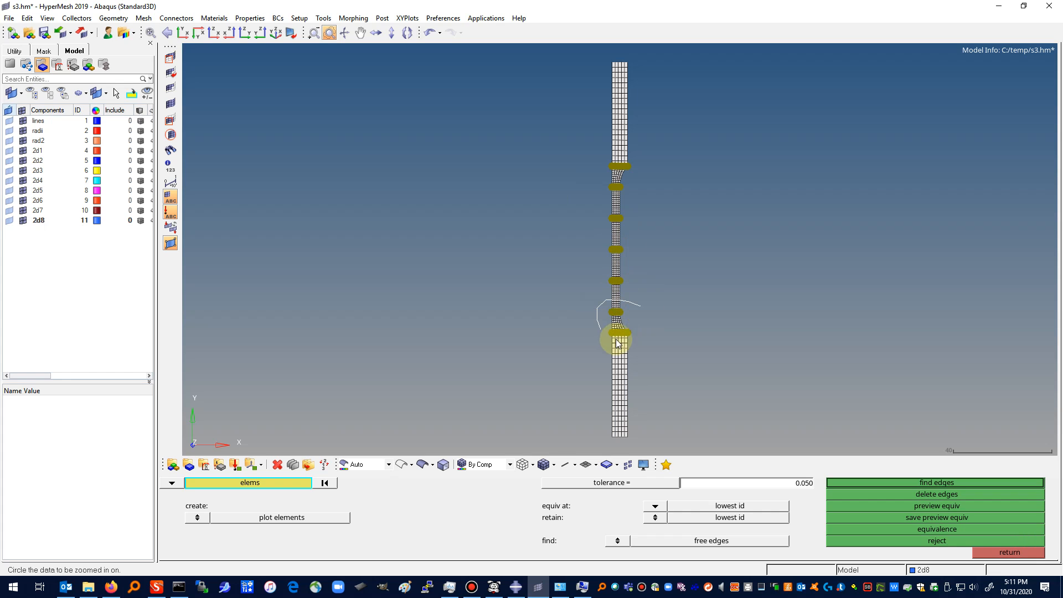
{"action": "left_click_drag", "start_coordinate": [613, 318], "coordinate": [633, 297]}
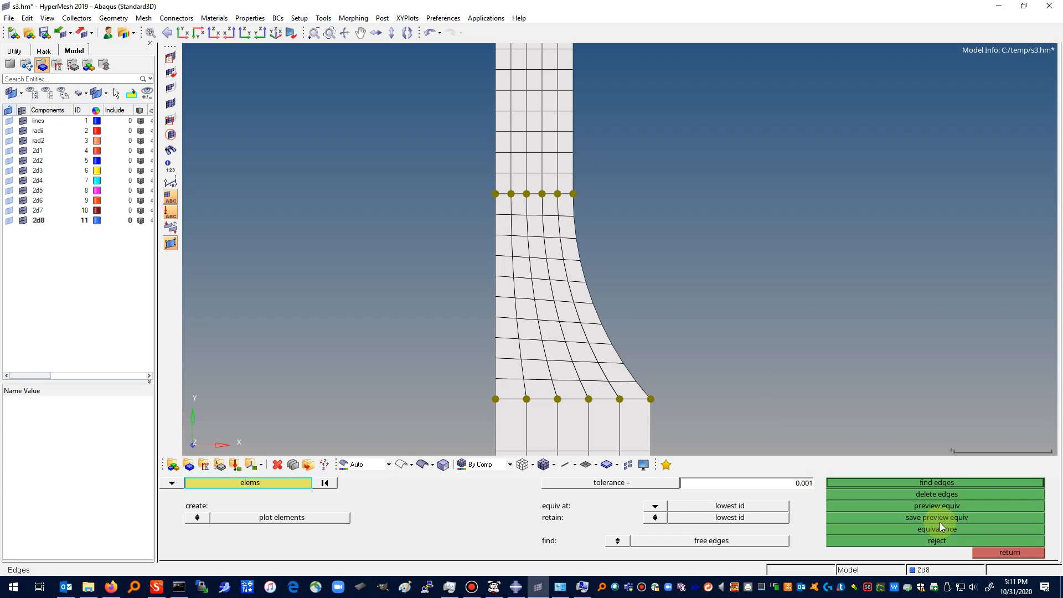
{"action": "left_click", "coordinate": [935, 506]}
{"action": "left_click", "coordinate": [784, 487]}
{"action": "type", "text": "0.1"}
{"action": "left_click", "coordinate": [939, 508]}
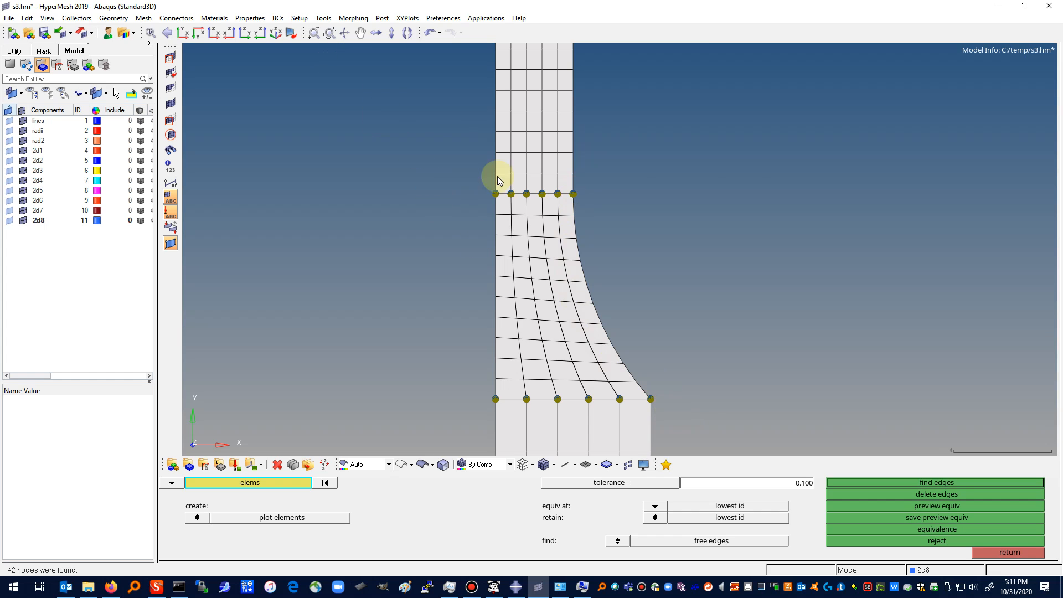
{"action": "left_click", "coordinate": [800, 484]}
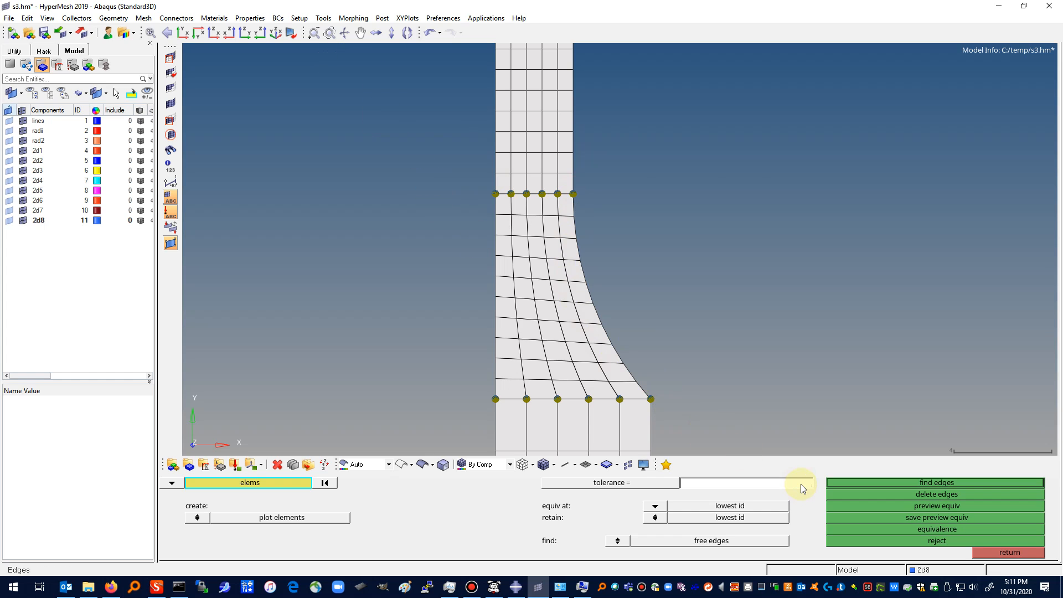
{"action": "left_click", "coordinate": [909, 508]}
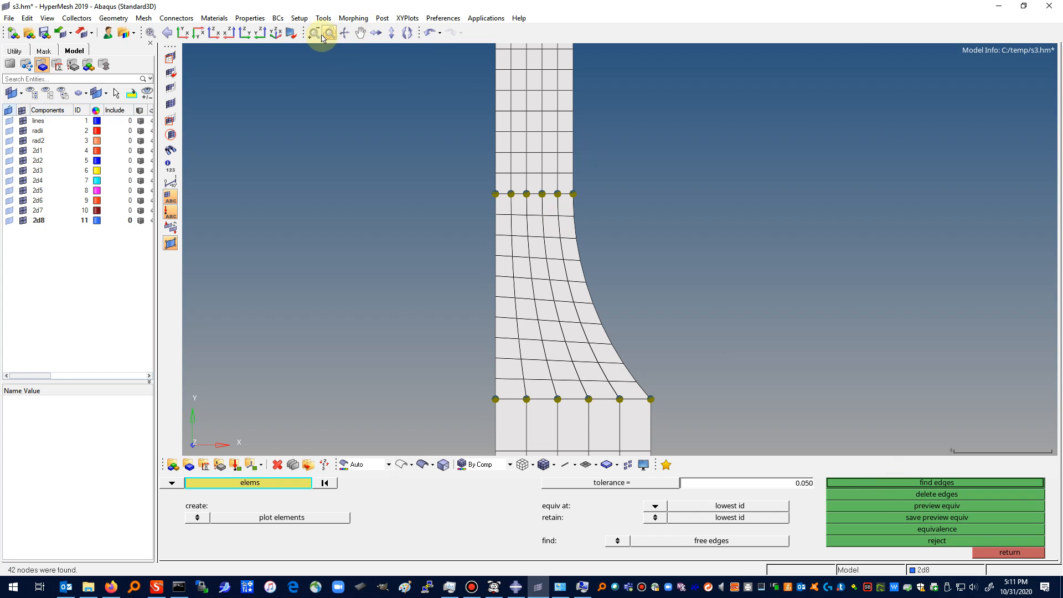
Step: Check the marked nodes at the upper fillet and equivalence all the coincident nodes at a tolerance of 0.050
{"action": "left_click", "coordinate": [182, 33]}
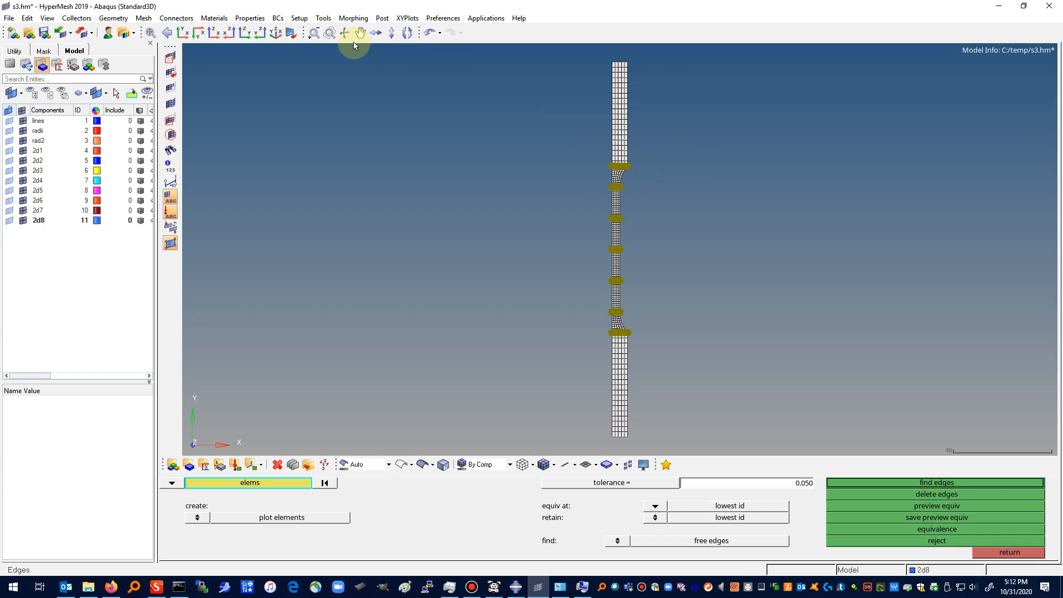
{"action": "left_click", "coordinate": [329, 33]}
{"action": "left_click_drag", "start_coordinate": [621, 166], "coordinate": [622, 124]}
{"action": "left_click", "coordinate": [756, 281]}
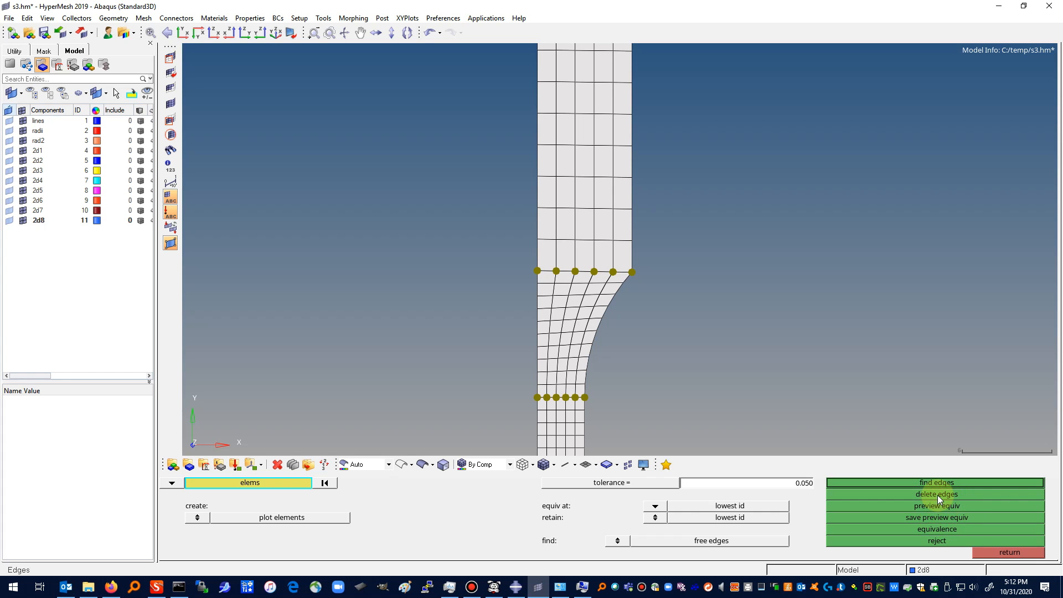
{"action": "left_click", "coordinate": [927, 531]}
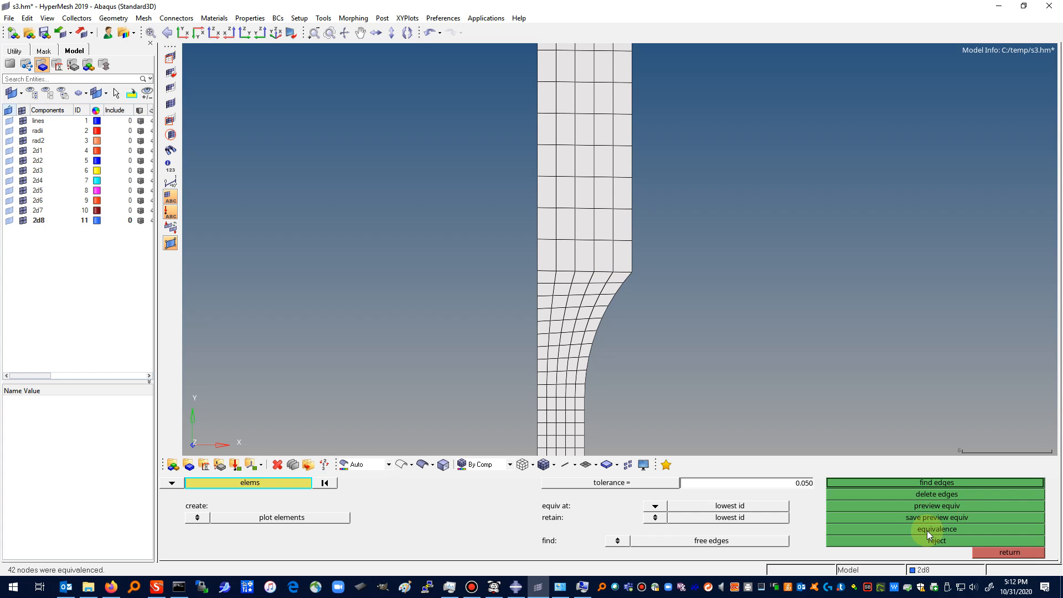
{"action": "left_click", "coordinate": [1008, 552]}
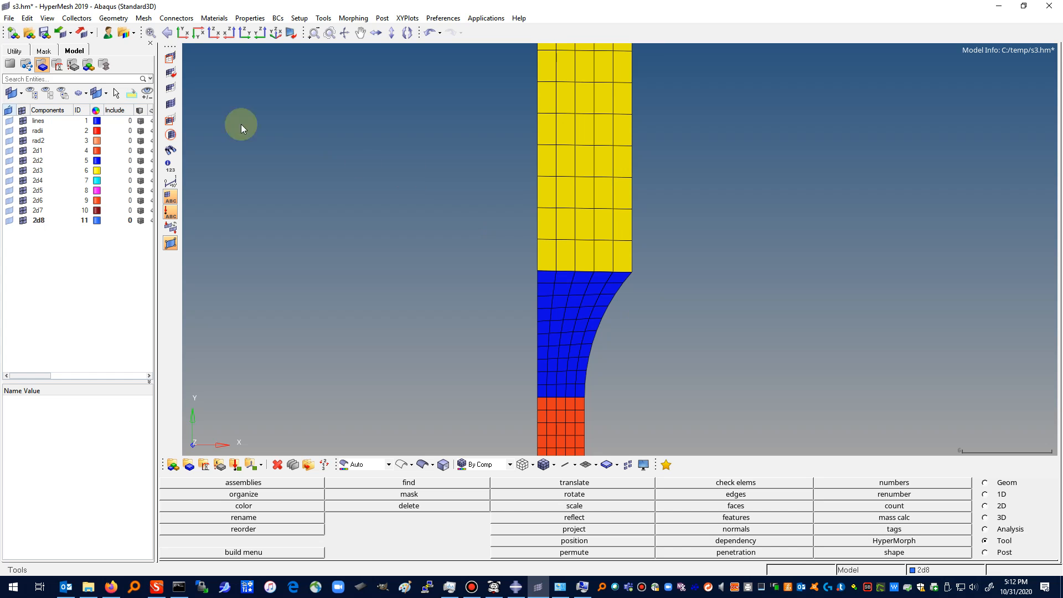
Step: Save the model under the new file name s4 in the temp folder
{"action": "left_click", "coordinate": [9, 18]}
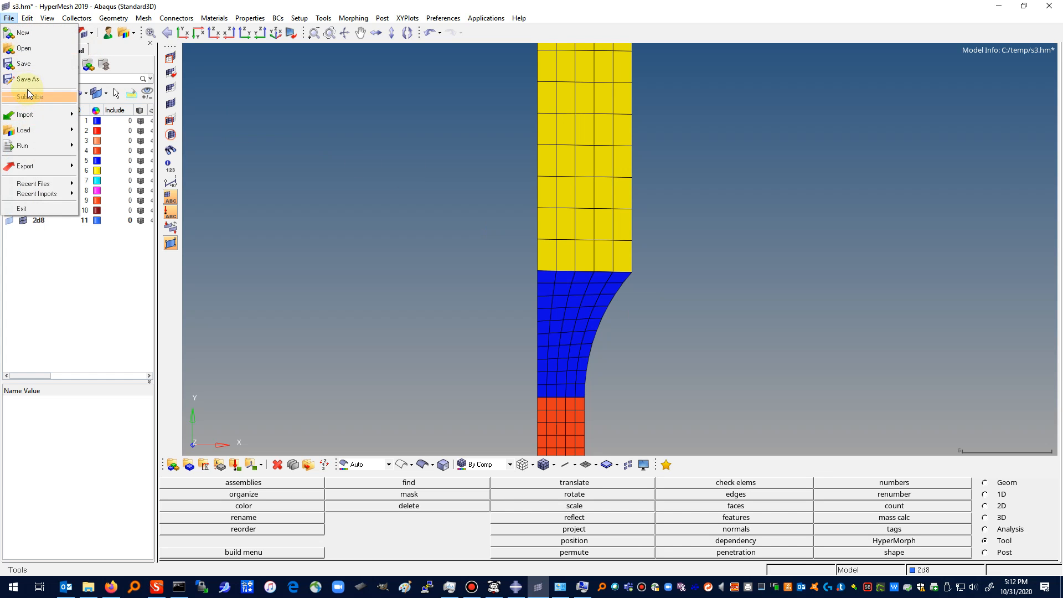
{"action": "left_click", "coordinate": [26, 83]}
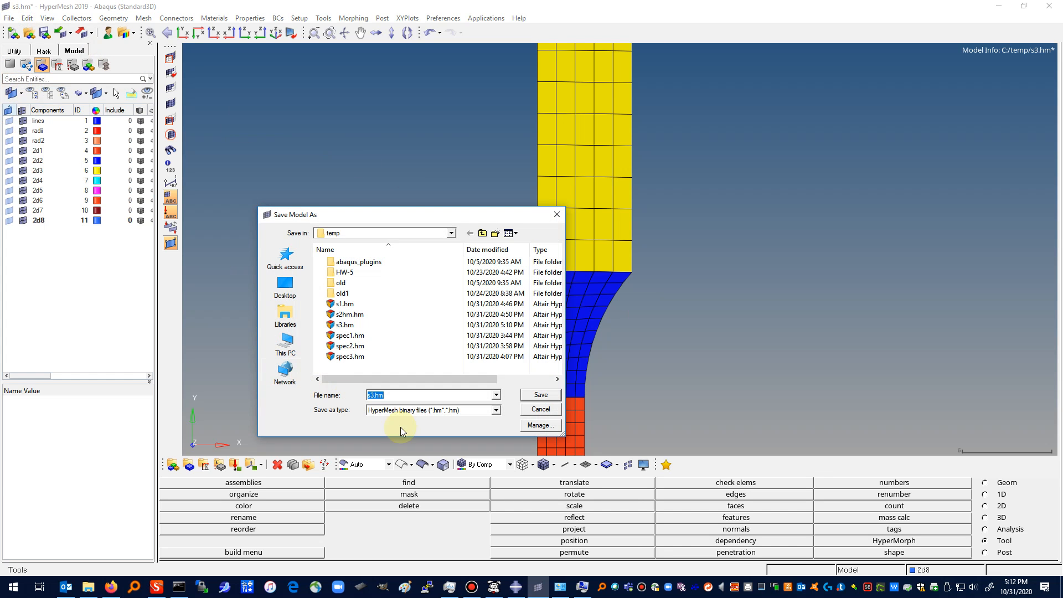
{"action": "left_click", "coordinate": [371, 396]}
{"action": "key", "text": "Delete"}
{"action": "type", "text": "4"}
{"action": "left_click", "coordinate": [536, 398]}
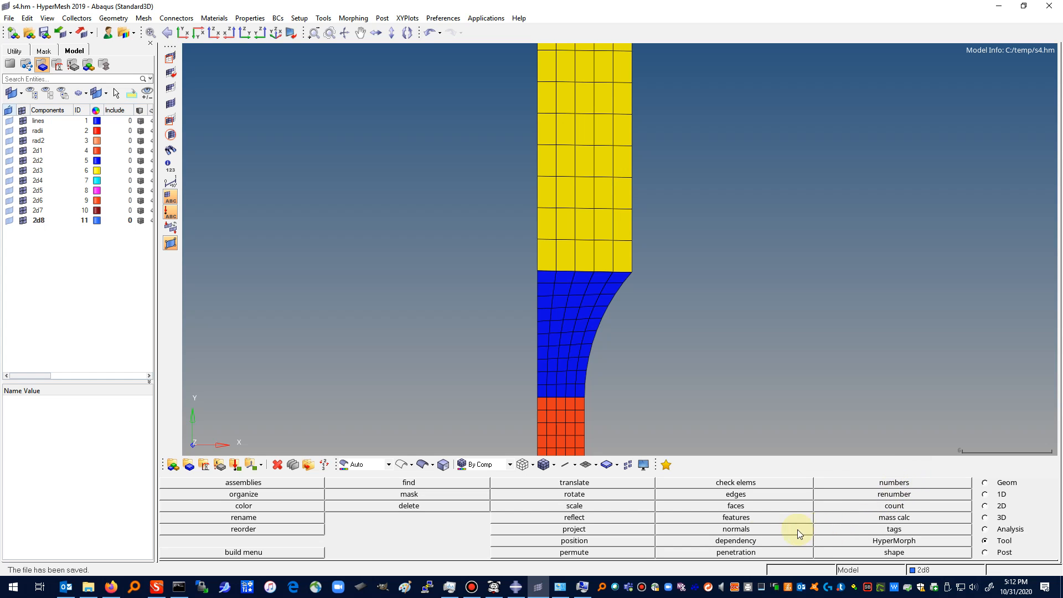
Step: Show the normals of the displayed 2D elements in color display and inspect the full mesh at an angle
{"action": "left_click", "coordinate": [748, 529]}
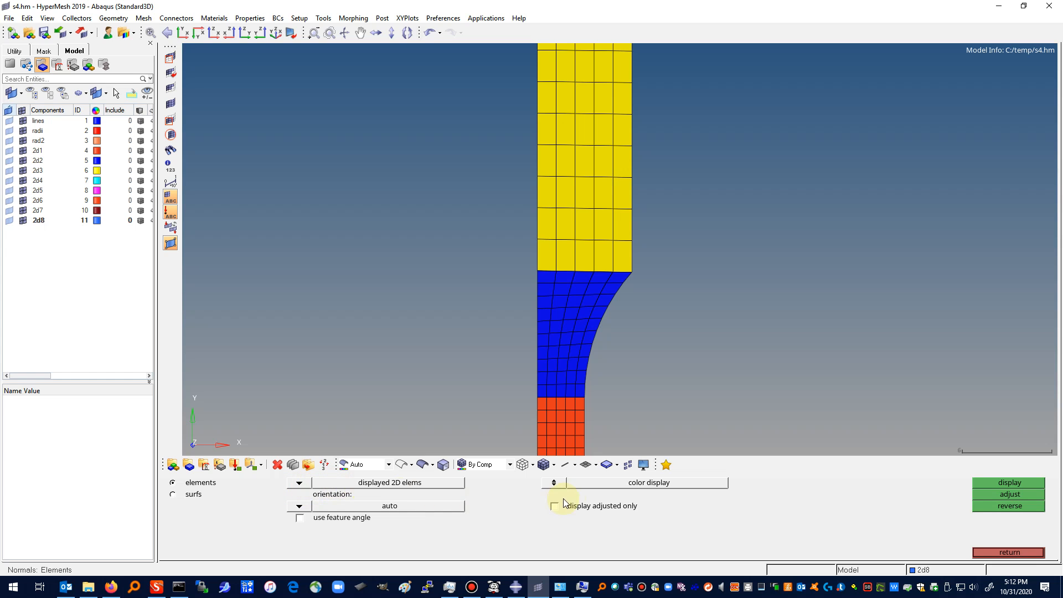
{"action": "left_click", "coordinate": [1000, 483]}
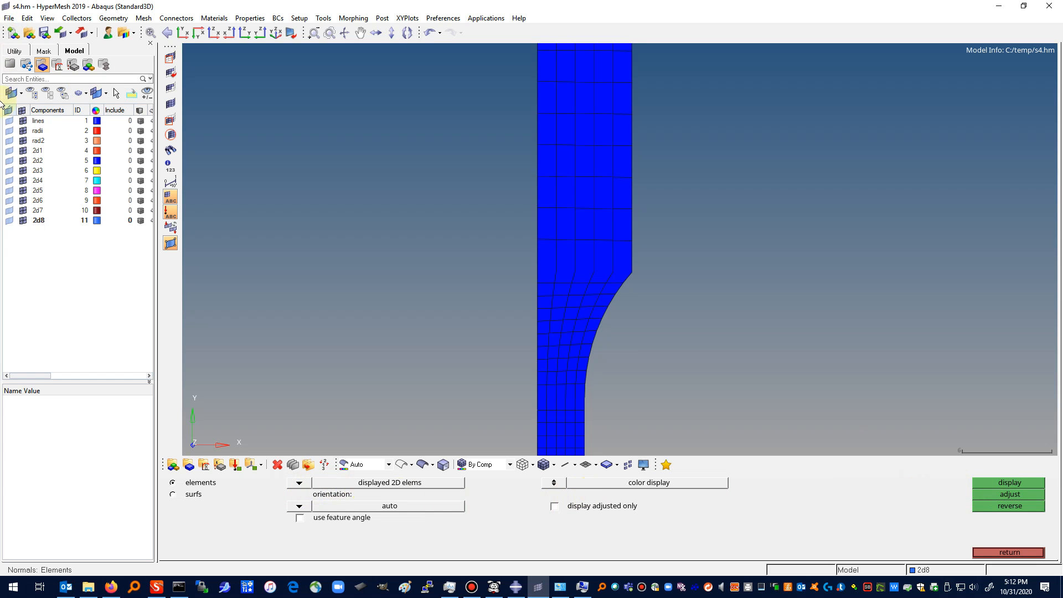
{"action": "left_click", "coordinate": [182, 32]}
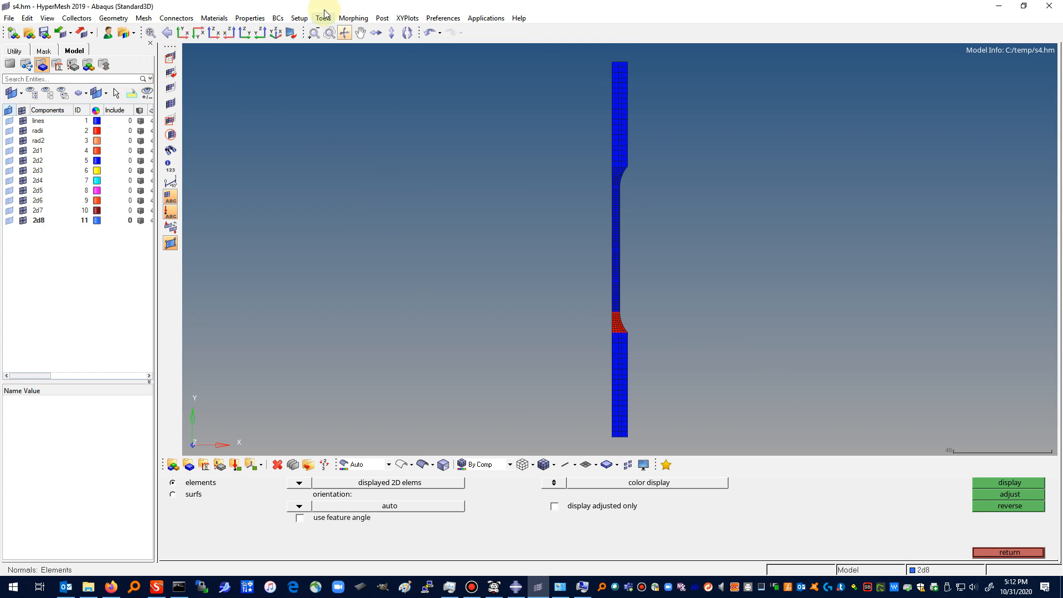
{"action": "left_click", "coordinate": [344, 33]}
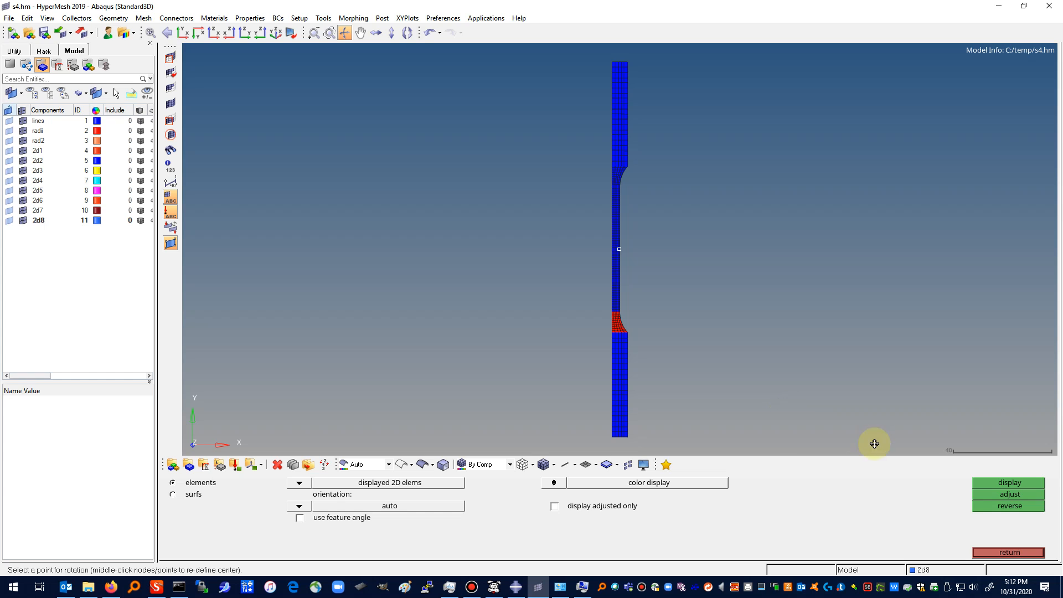
{"action": "left_click_drag", "start_coordinate": [876, 441], "coordinate": [762, 357]}
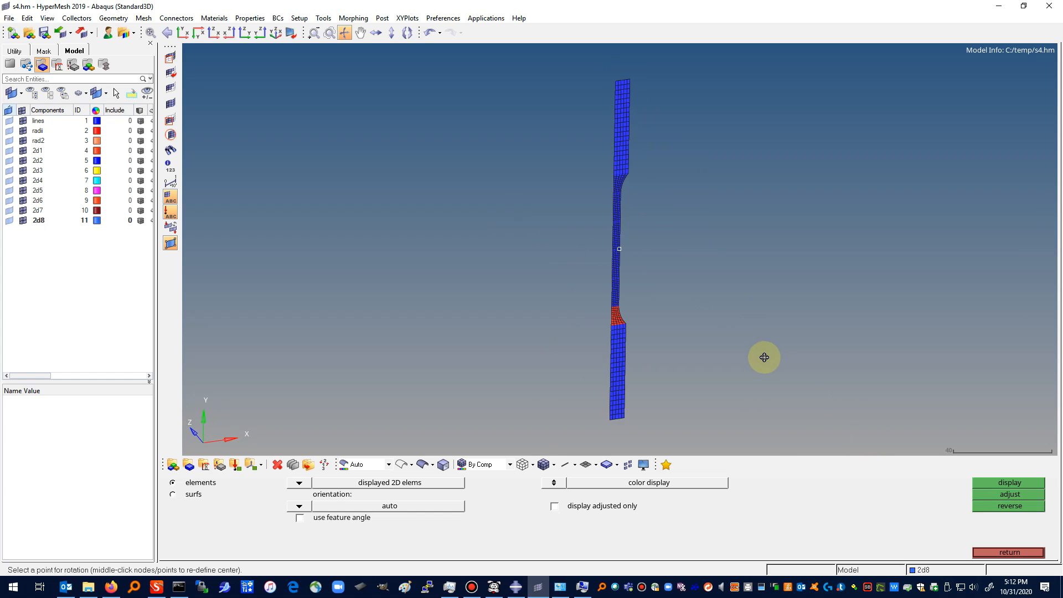
Step: Switch the normals to vector display and examine the vector directions along the rotated mesh
{"action": "left_click", "coordinate": [554, 484]}
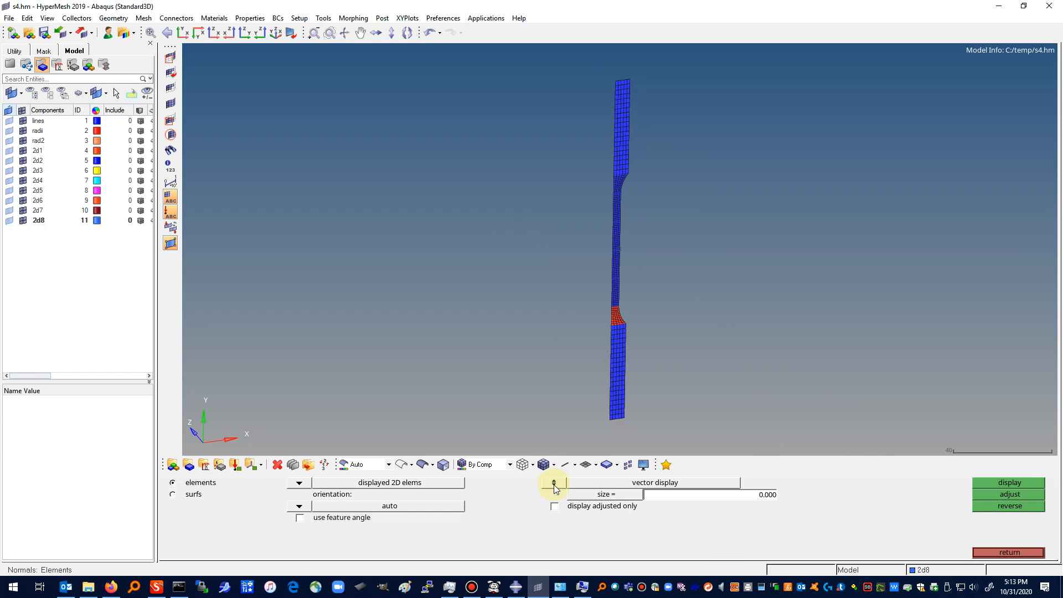
{"action": "left_click", "coordinate": [1015, 482]}
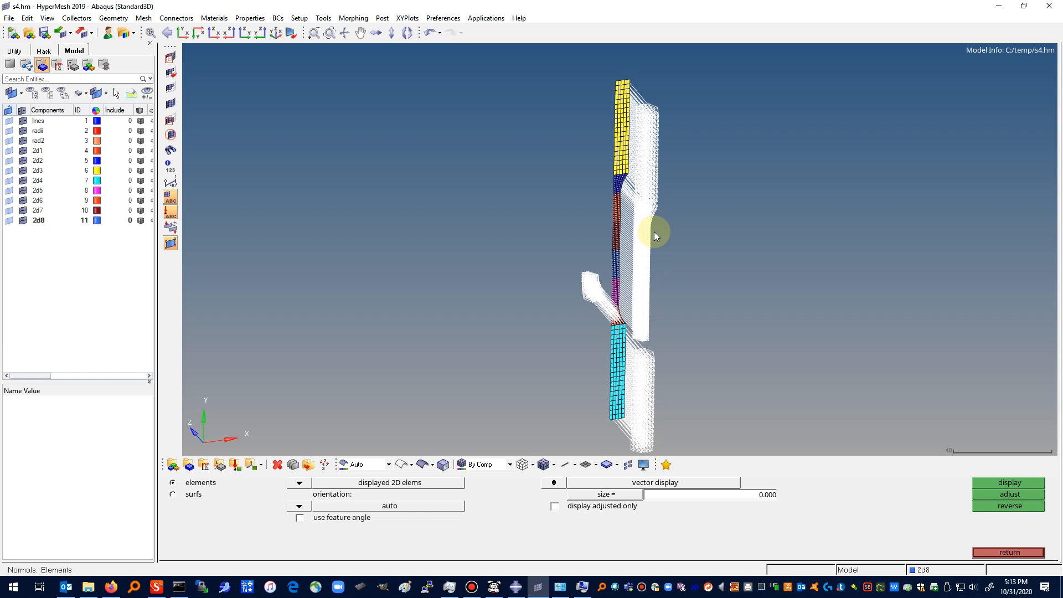
{"action": "left_click", "coordinate": [183, 33]}
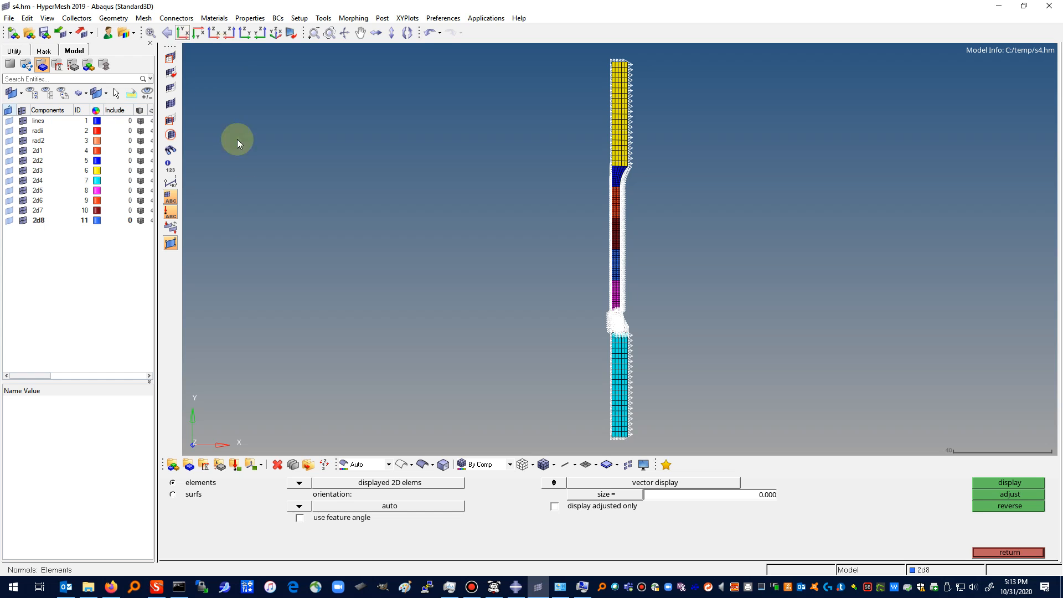
{"action": "left_click", "coordinate": [345, 32]}
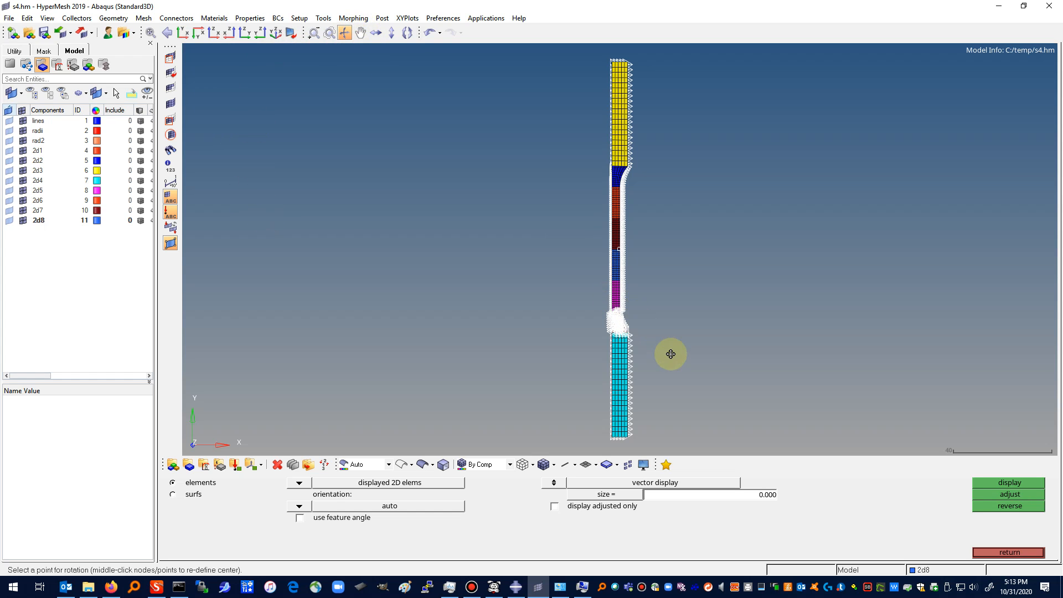
{"action": "left_click_drag", "start_coordinate": [670, 354], "coordinate": [789, 287]}
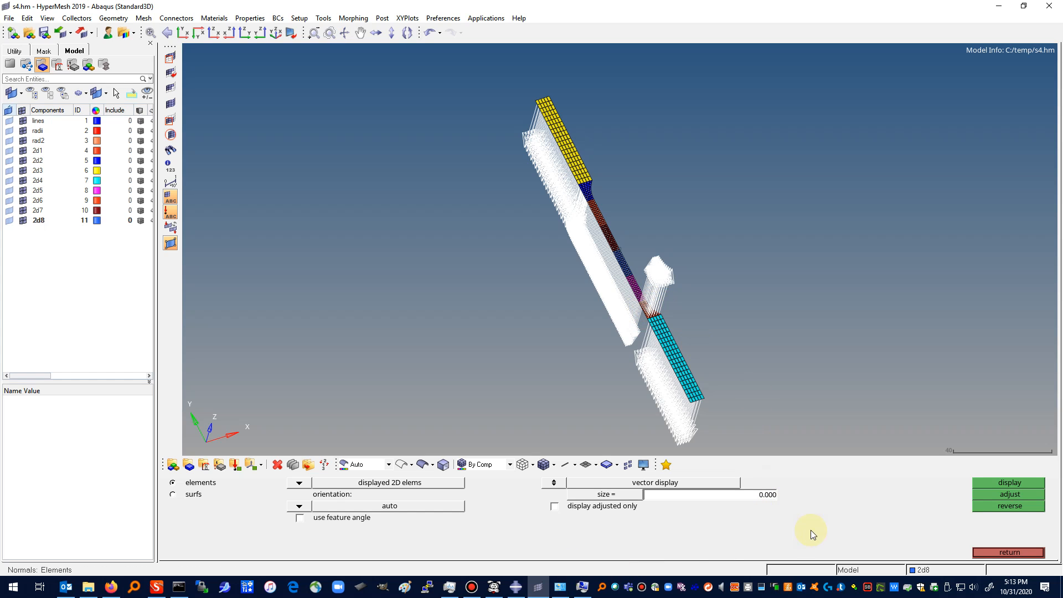
Step: Adjust the normals of all displayed 2D elements to a consistent direction and reverse them
{"action": "left_click", "coordinate": [1012, 494]}
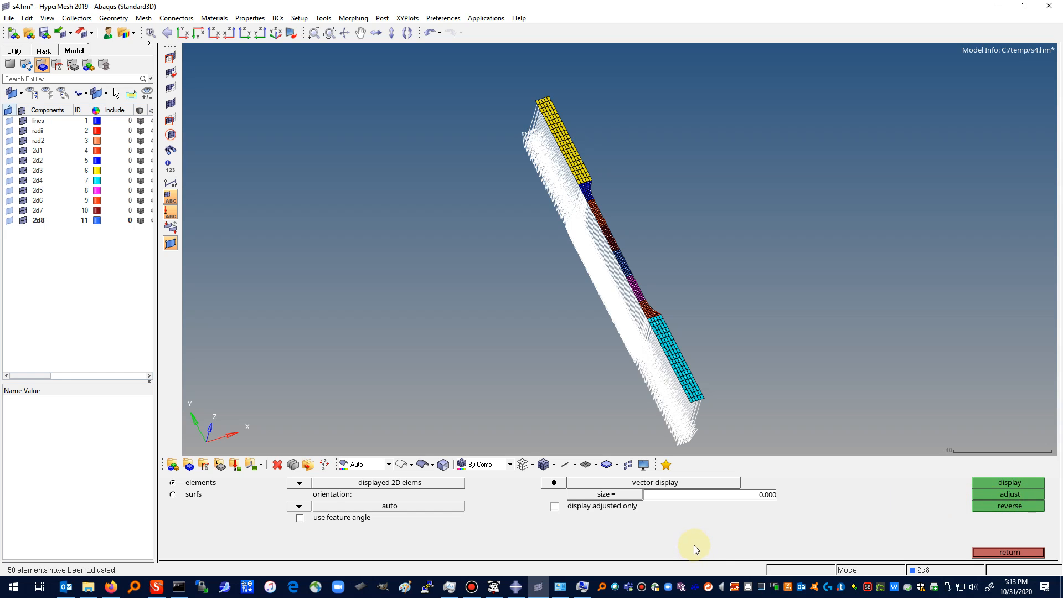
{"action": "left_click", "coordinate": [1016, 507]}
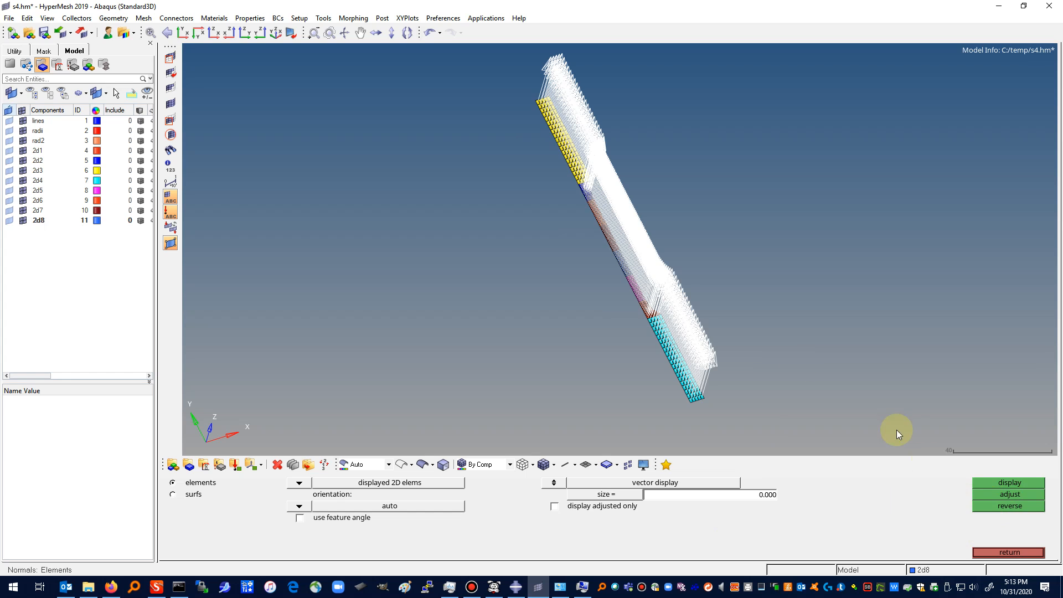
{"action": "left_click", "coordinate": [1010, 552]}
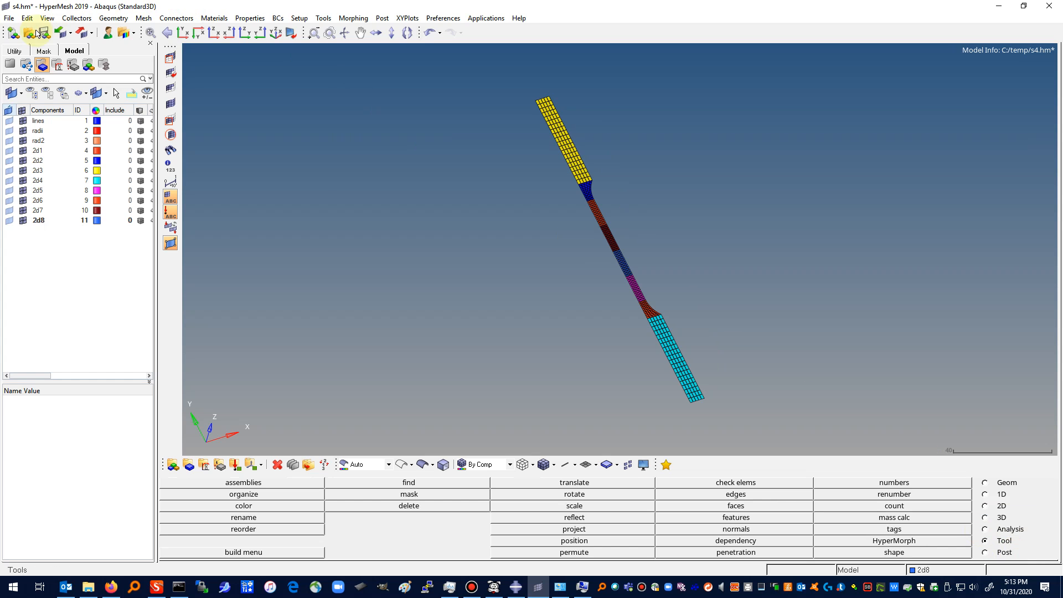
Step: Save the model under the new file name s5 in the temp folder
{"action": "left_click", "coordinate": [9, 18]}
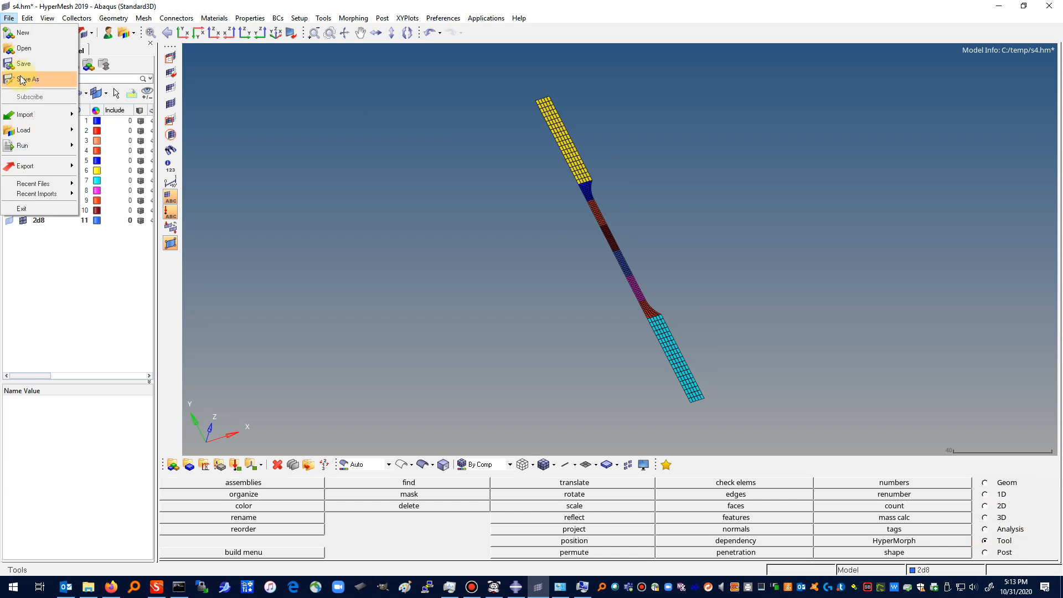
{"action": "left_click", "coordinate": [25, 77]}
{"action": "left_click", "coordinate": [394, 396]}
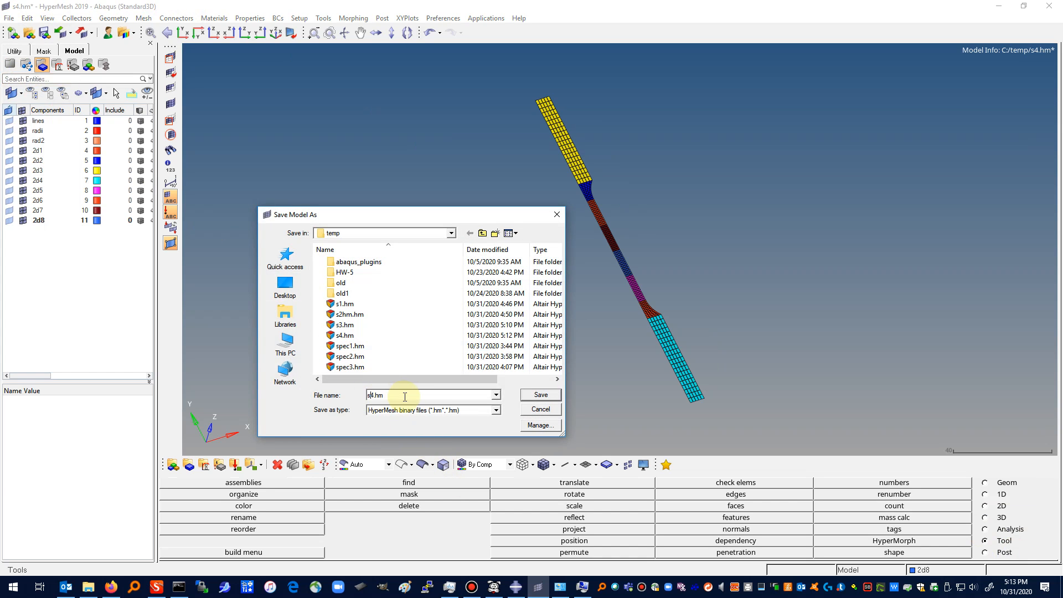
{"action": "key", "text": "Delete"}
{"action": "type", "text": "5"}
{"action": "left_click", "coordinate": [537, 397]}
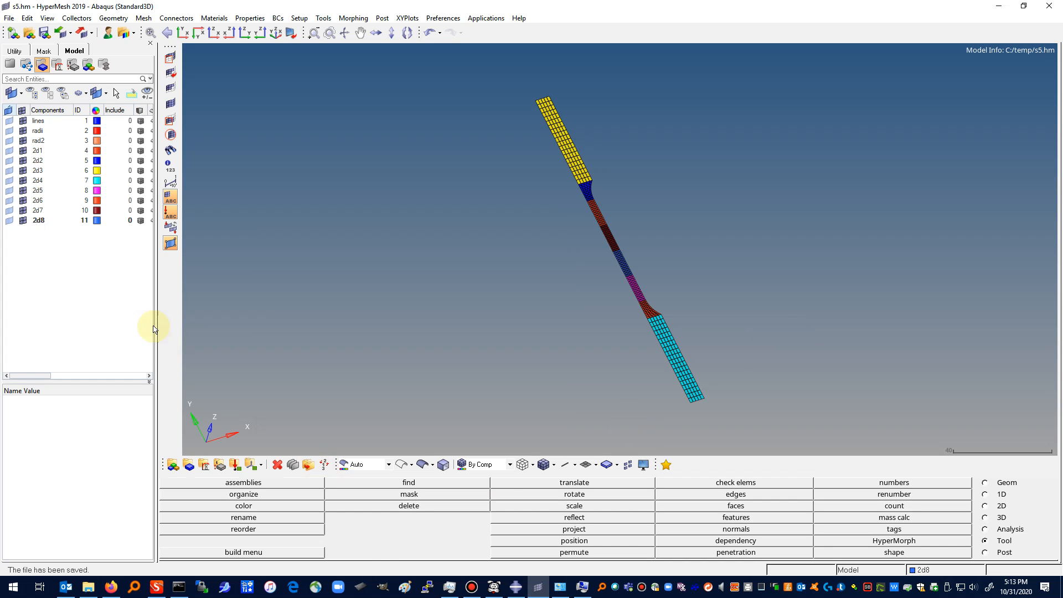
Step: Create a new component named specimen and give it a medium blue color
{"action": "right_click", "coordinate": [94, 278]}
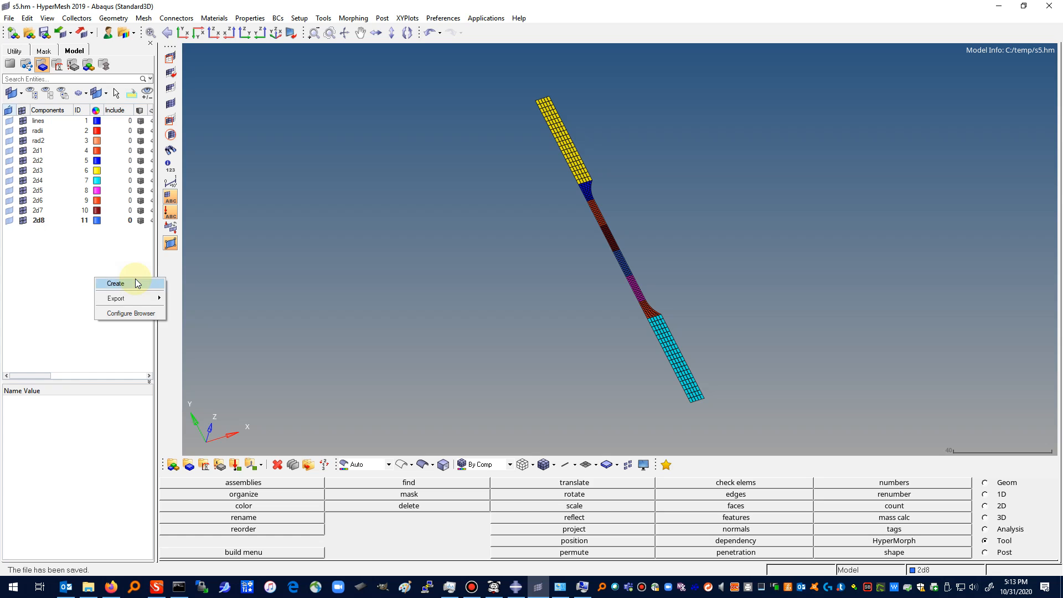
{"action": "left_click", "coordinate": [136, 282]}
{"action": "type", "text": "spo"}
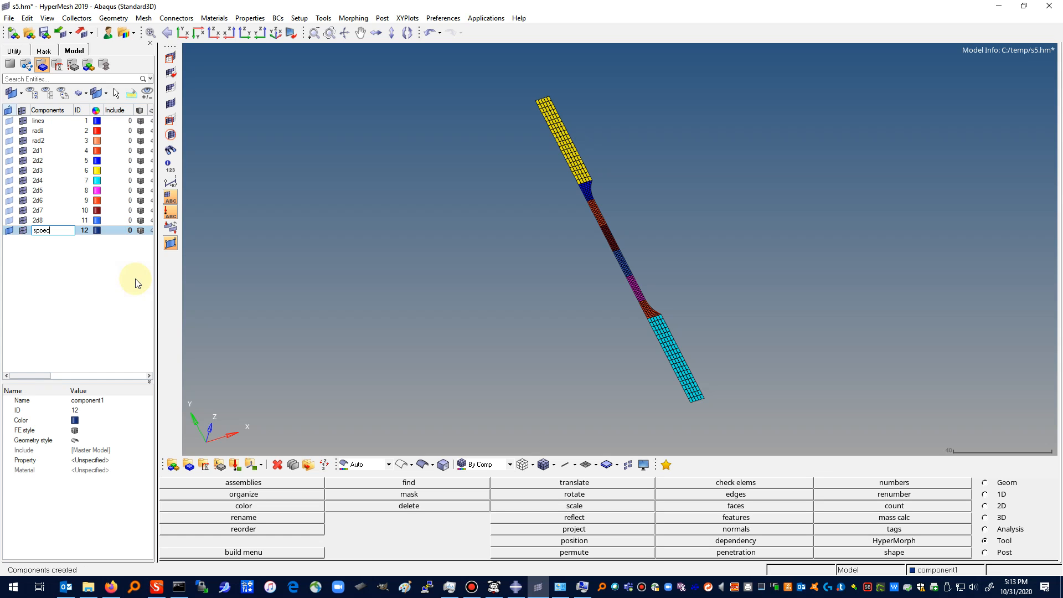
{"action": "type", "text": "ecimen"}
{"action": "key", "text": "Return"}
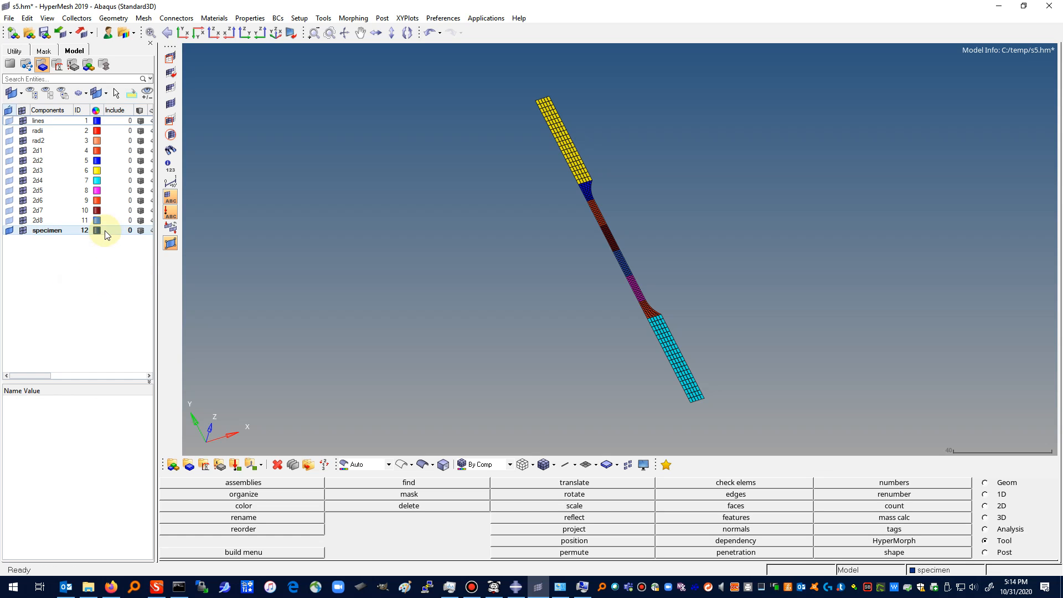
{"action": "left_click", "coordinate": [97, 230]}
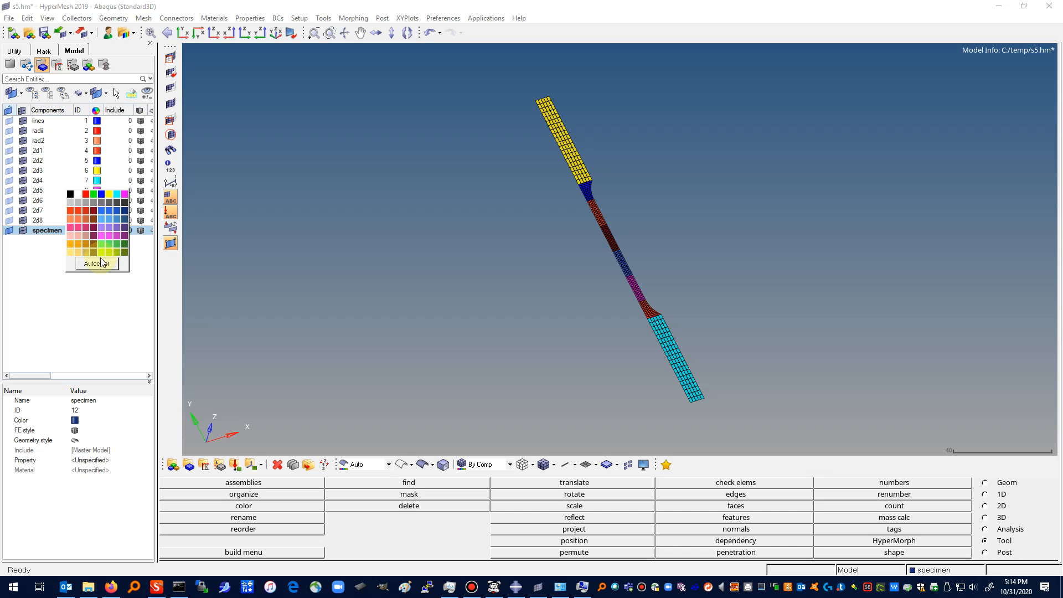
{"action": "left_click", "coordinate": [118, 221]}
{"action": "left_click", "coordinate": [85, 283]}
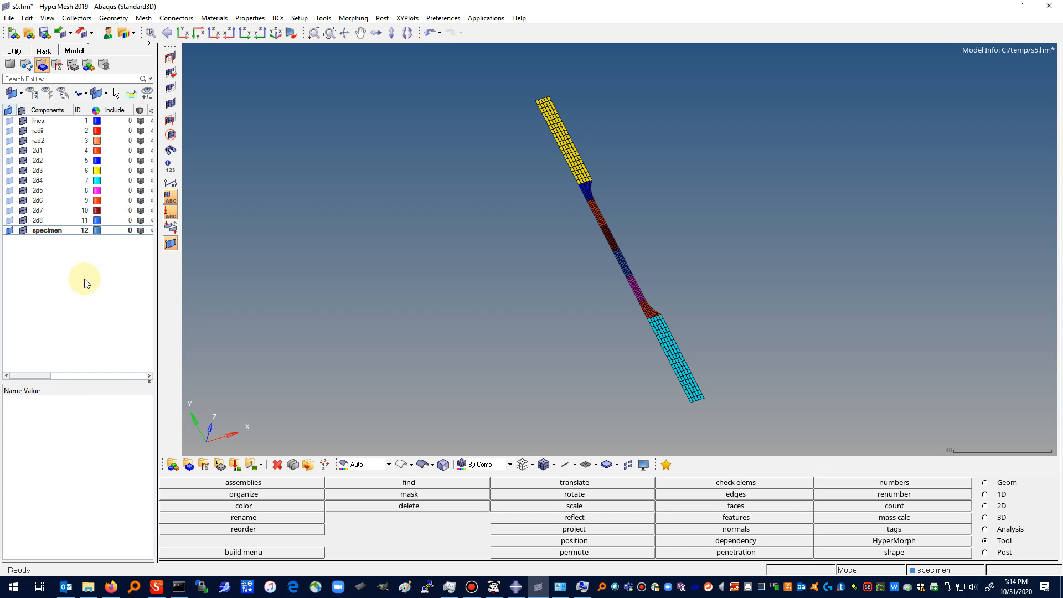
Step: Spin all displayed 2D elements 360 degrees about the y-axis through the mesh's lower-left corner node, with 36 elements on spin, into the specimen component
{"action": "left_click", "coordinate": [988, 519]}
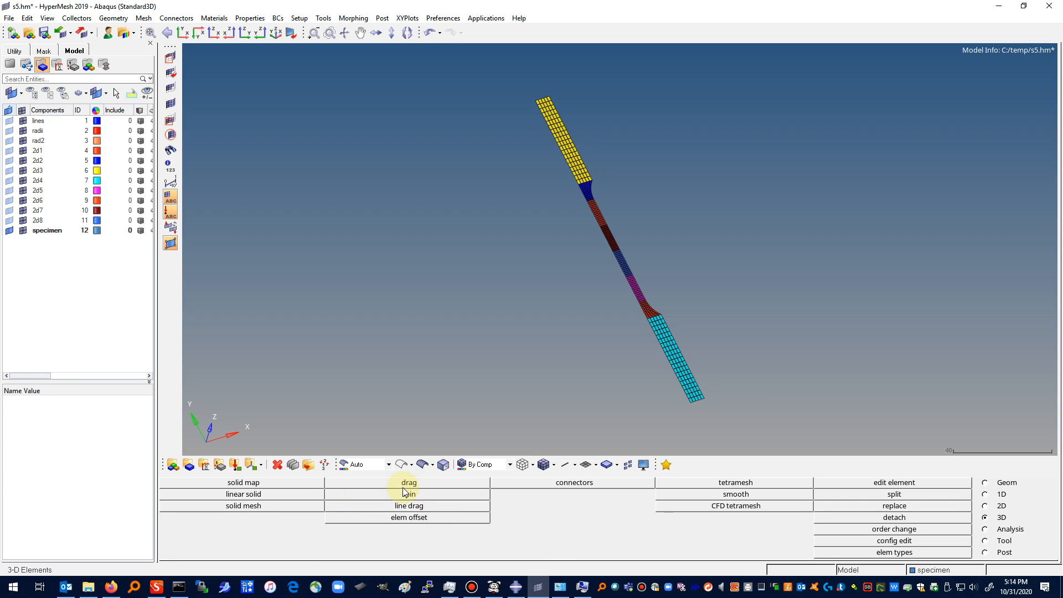
{"action": "left_click", "coordinate": [183, 32]}
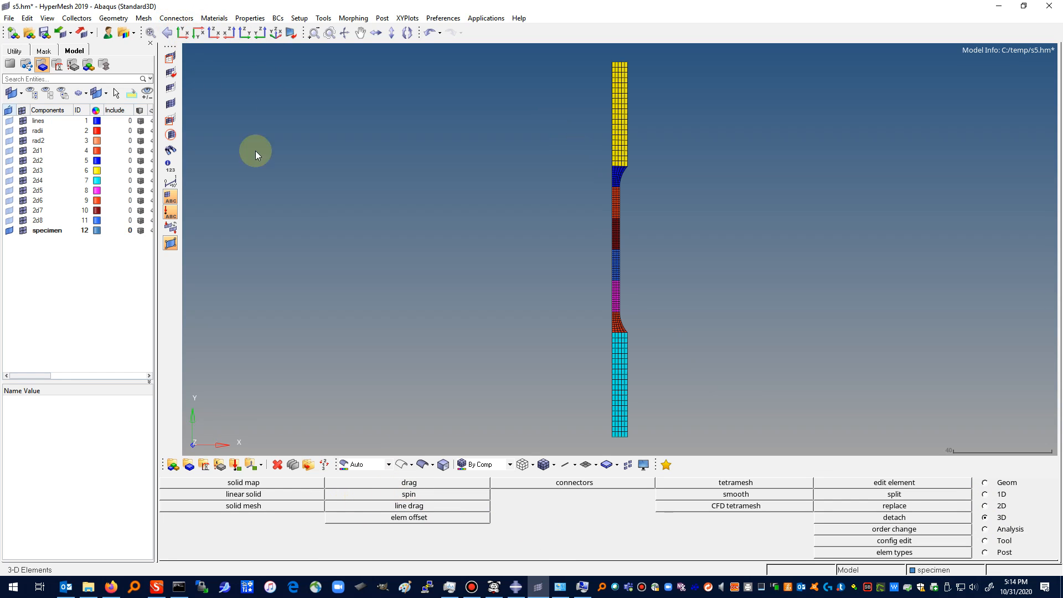
{"action": "left_click", "coordinate": [408, 494]}
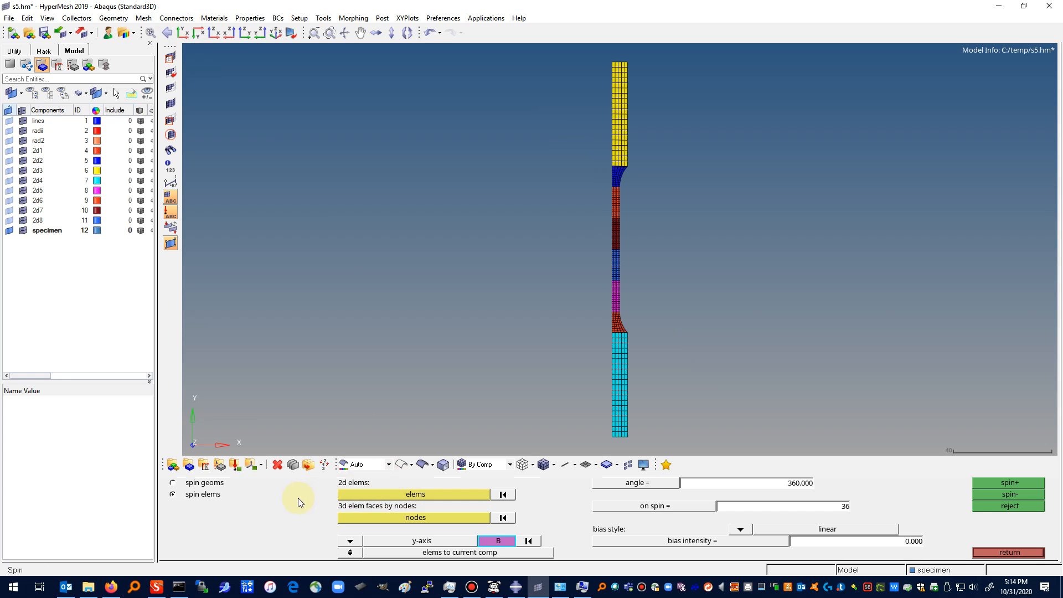
{"action": "left_click", "coordinate": [385, 498]}
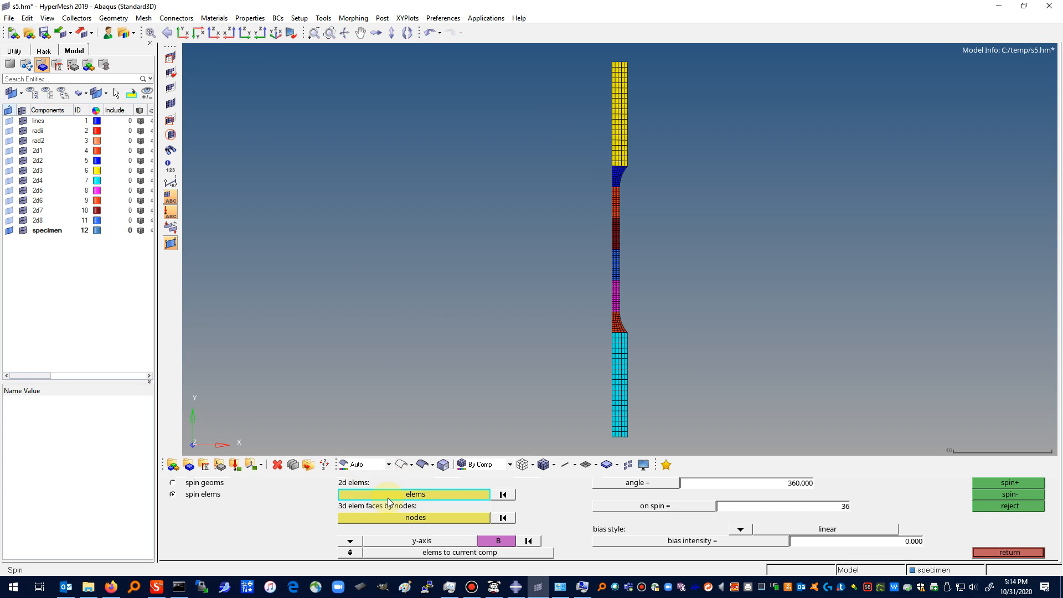
{"action": "left_click", "coordinate": [388, 498]}
{"action": "left_click", "coordinate": [306, 507]}
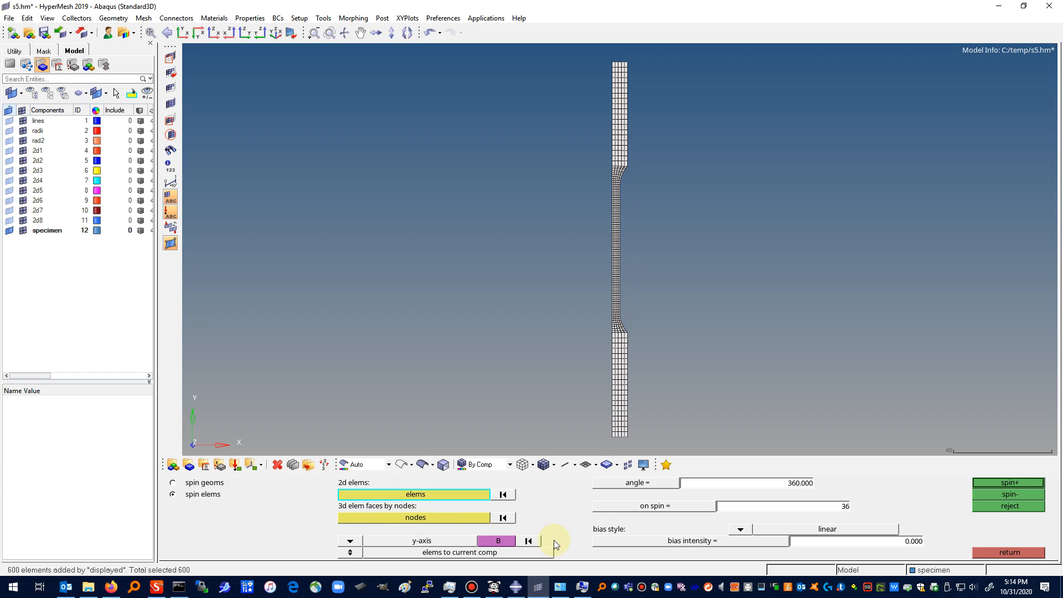
{"action": "left_click", "coordinate": [497, 542]}
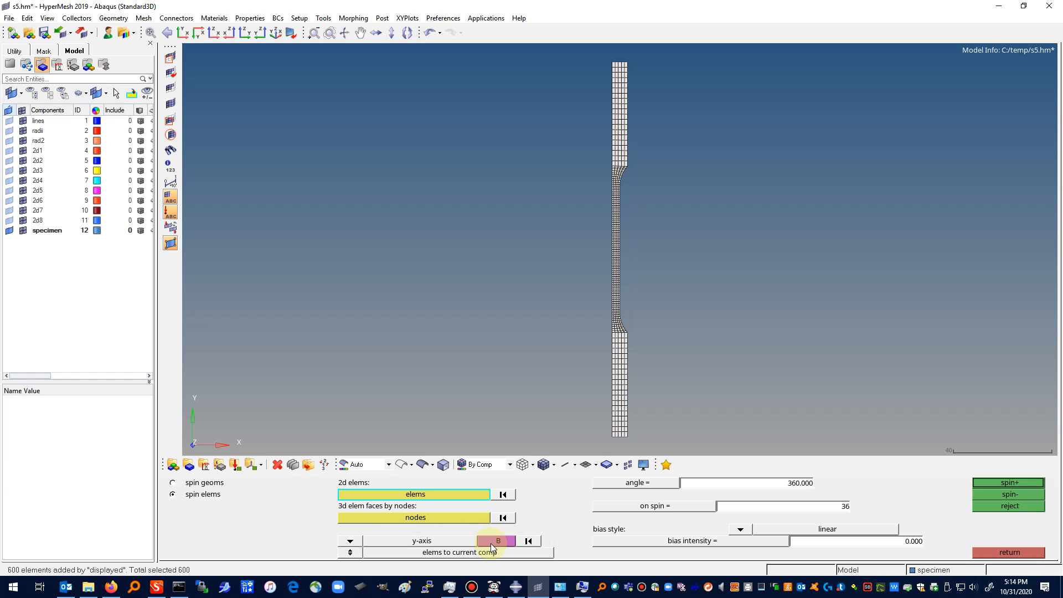
{"action": "left_click", "coordinate": [611, 438]}
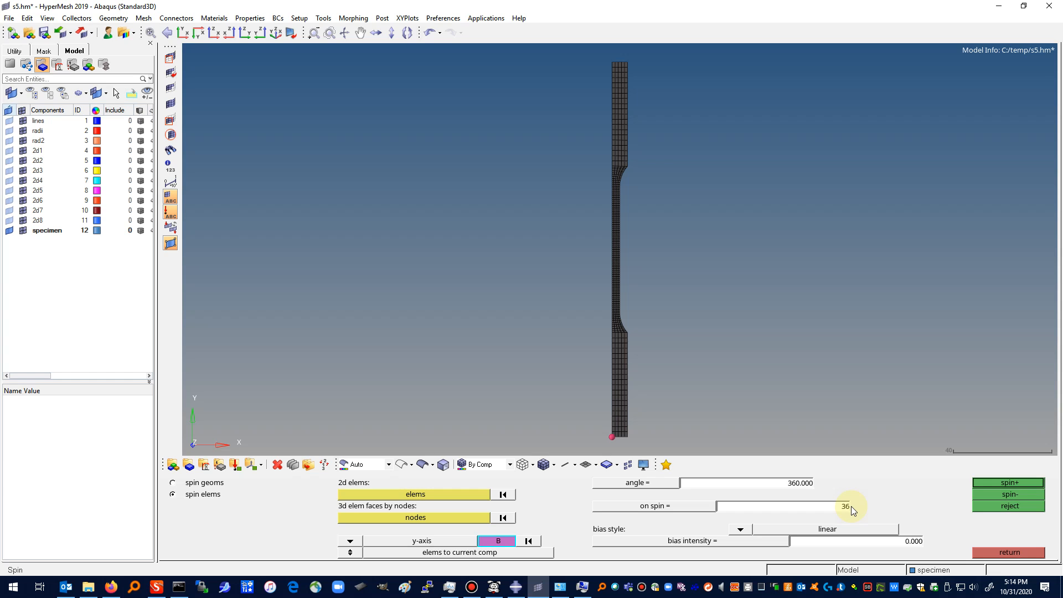
{"action": "left_click", "coordinate": [1015, 482]}
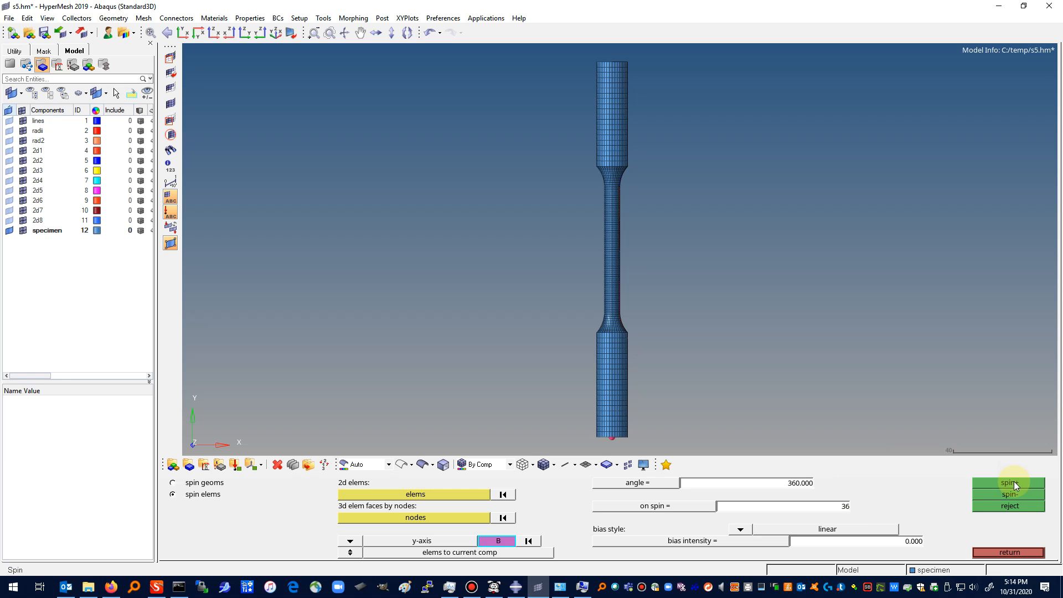
{"action": "left_click", "coordinate": [1016, 553]}
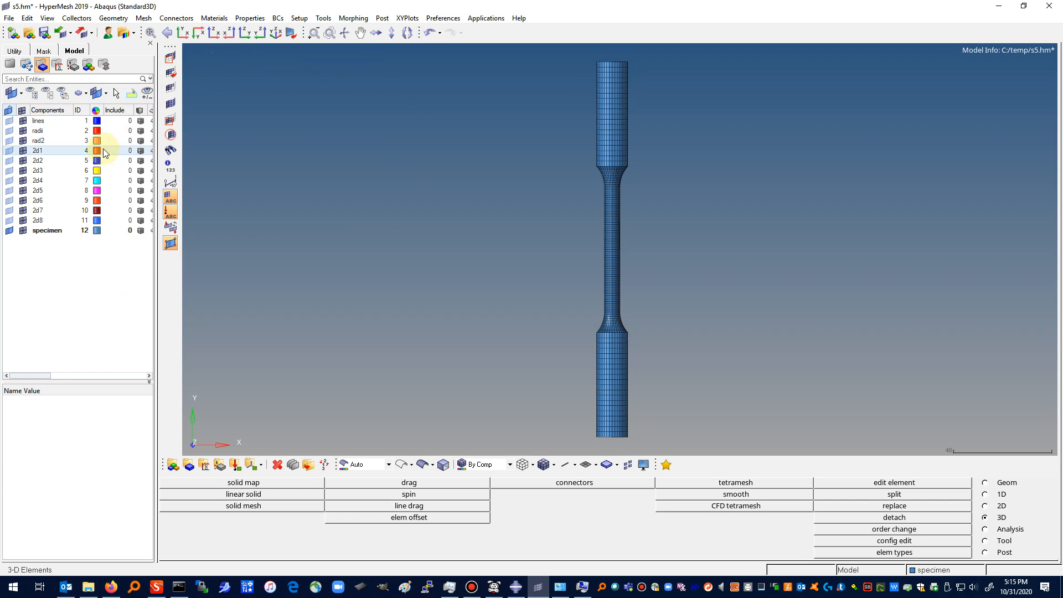
Step: Hide the elements of lines, radii, rad2 and 2d1 to 2d8, and turn off the specimen's geometry display
{"action": "left_click", "coordinate": [23, 121]}
{"action": "left_click", "coordinate": [22, 130]}
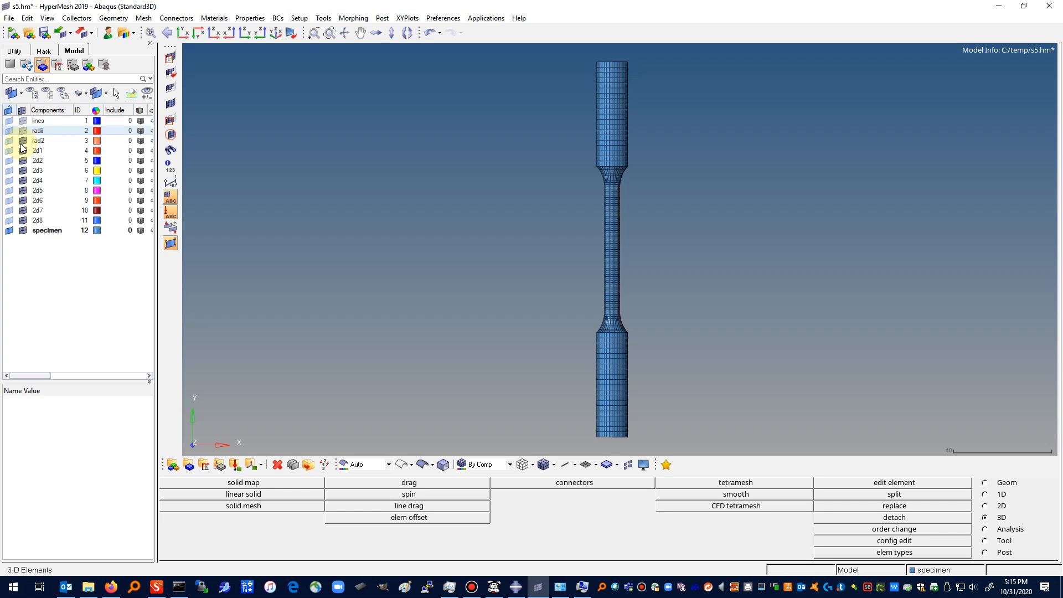
{"action": "left_click", "coordinate": [22, 140]}
{"action": "left_click", "coordinate": [23, 150]}
{"action": "left_click", "coordinate": [23, 160]}
{"action": "left_click", "coordinate": [23, 170]}
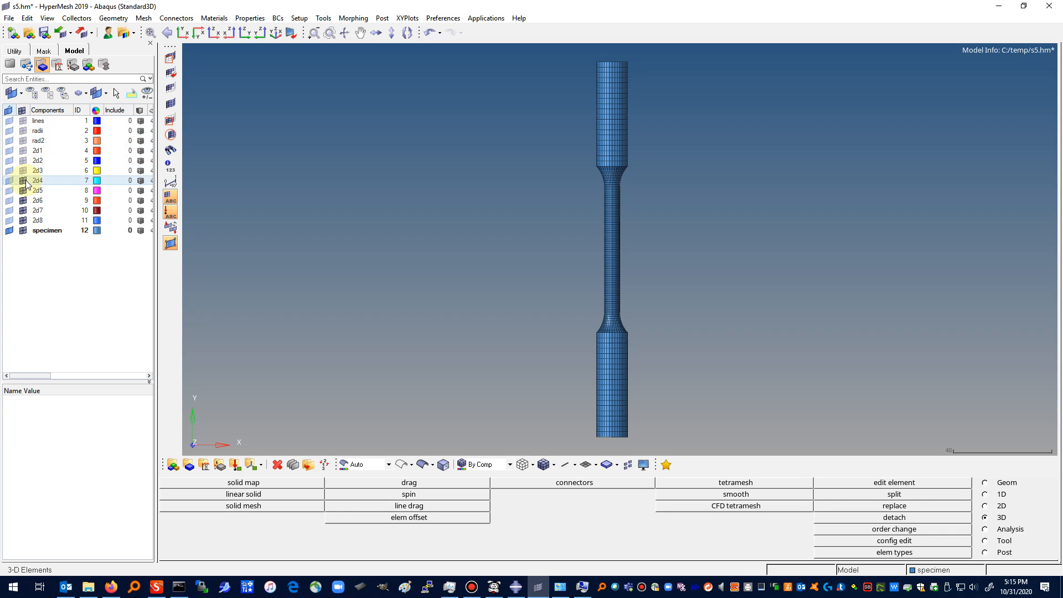
{"action": "left_click", "coordinate": [22, 180]}
{"action": "left_click", "coordinate": [23, 190]}
{"action": "left_click", "coordinate": [23, 200]}
{"action": "left_click", "coordinate": [23, 210]}
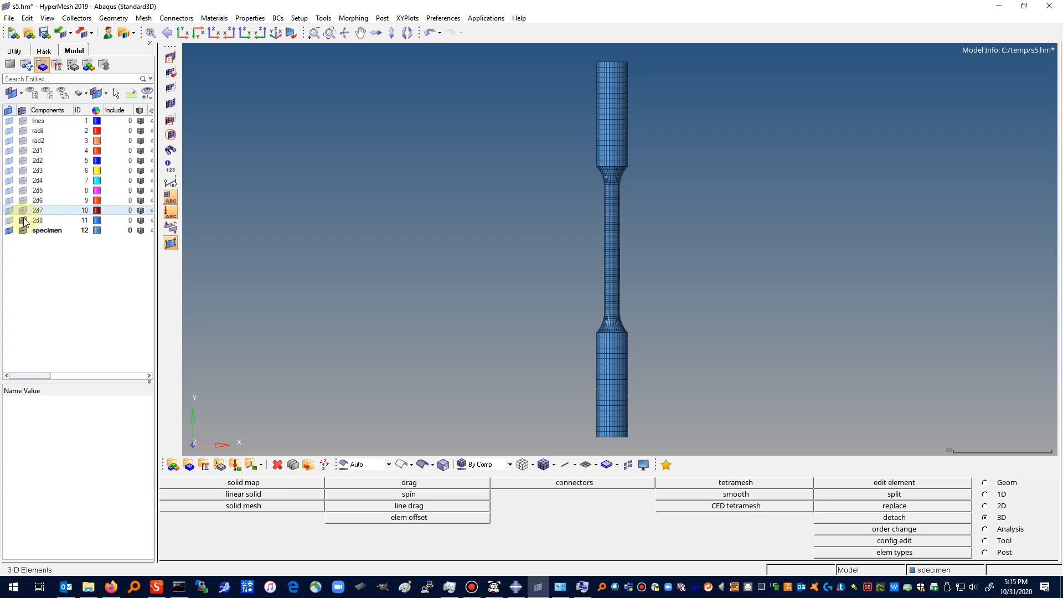
{"action": "left_click", "coordinate": [23, 220]}
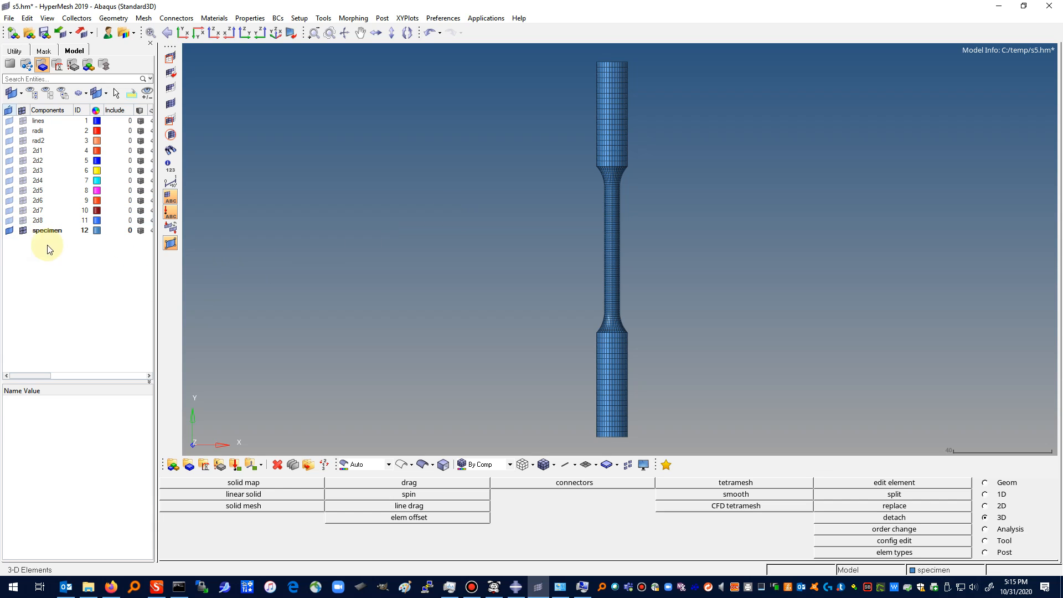
{"action": "left_click", "coordinate": [9, 230]}
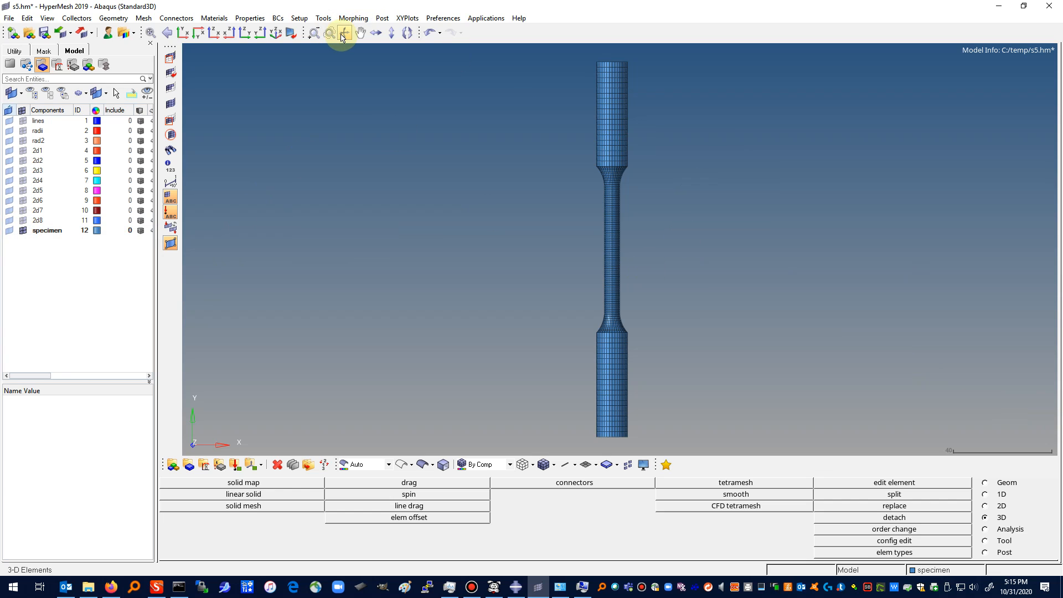
Step: Show the specimen mesh in wireframe and preview the coincident nodes of all displayed elements with a tolerance of 0.050
{"action": "left_click", "coordinate": [524, 466]}
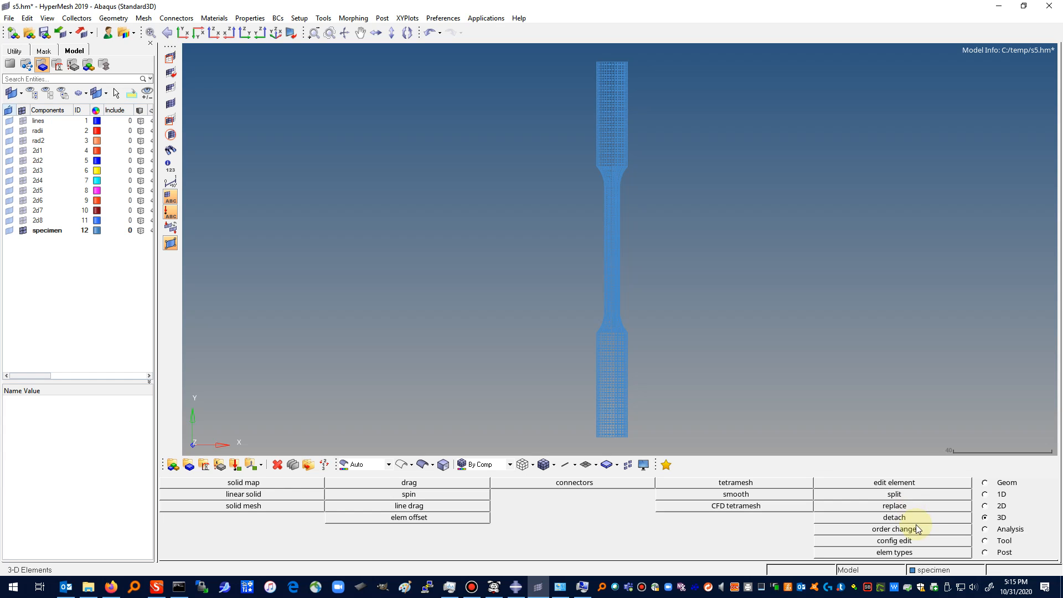
{"action": "left_click", "coordinate": [986, 542]}
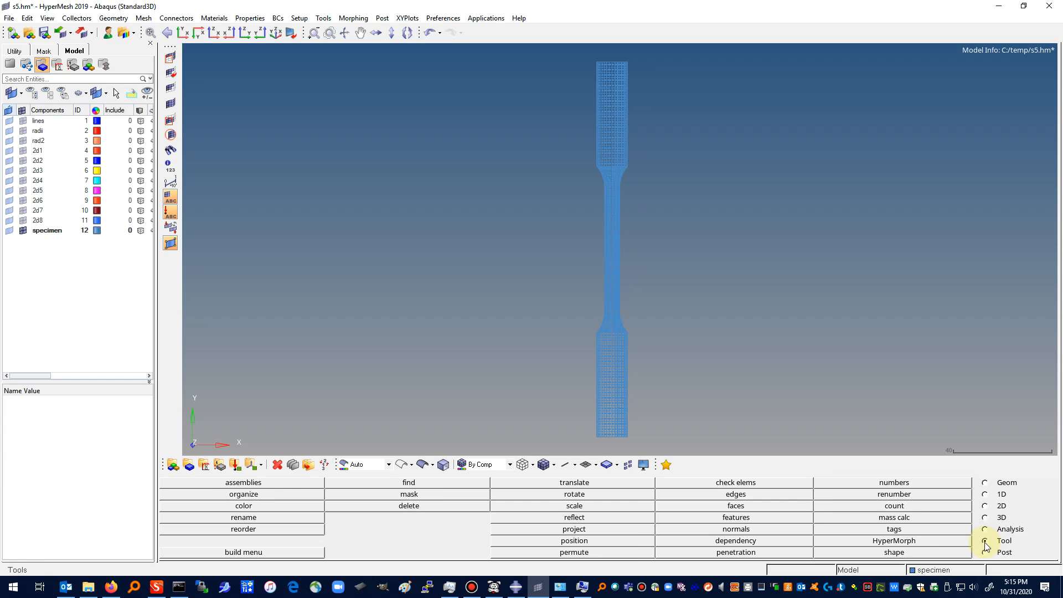
{"action": "left_click", "coordinate": [736, 494]}
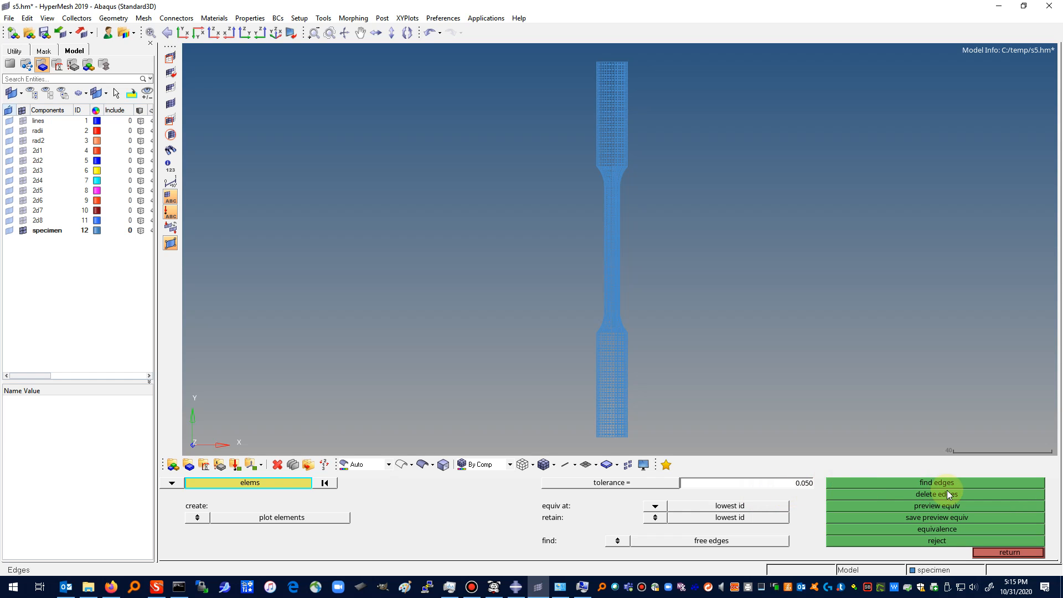
{"action": "left_click", "coordinate": [935, 506]}
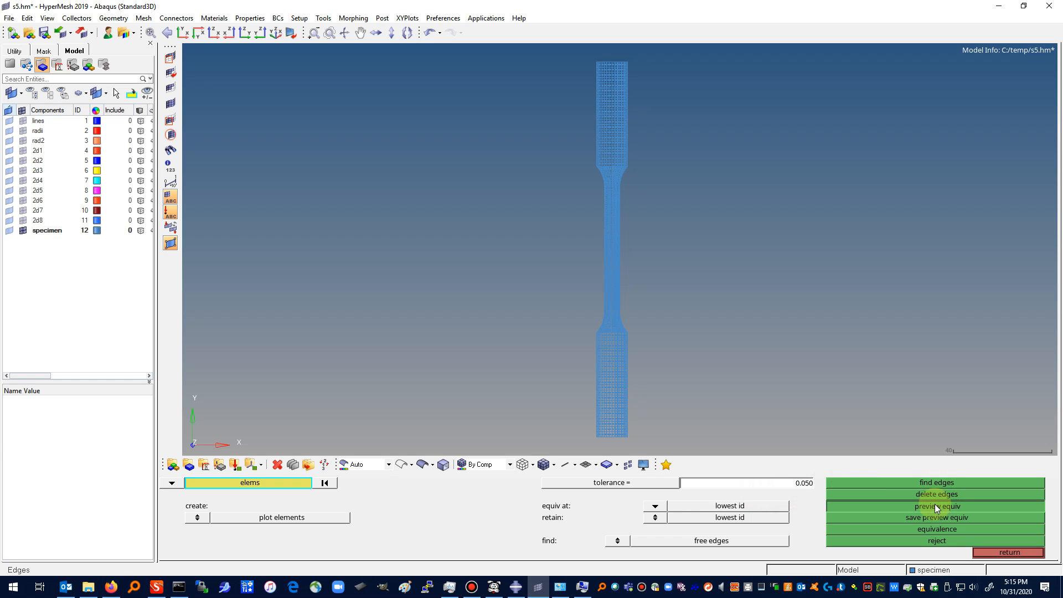
{"action": "left_click", "coordinate": [261, 484]}
{"action": "left_click", "coordinate": [256, 506]}
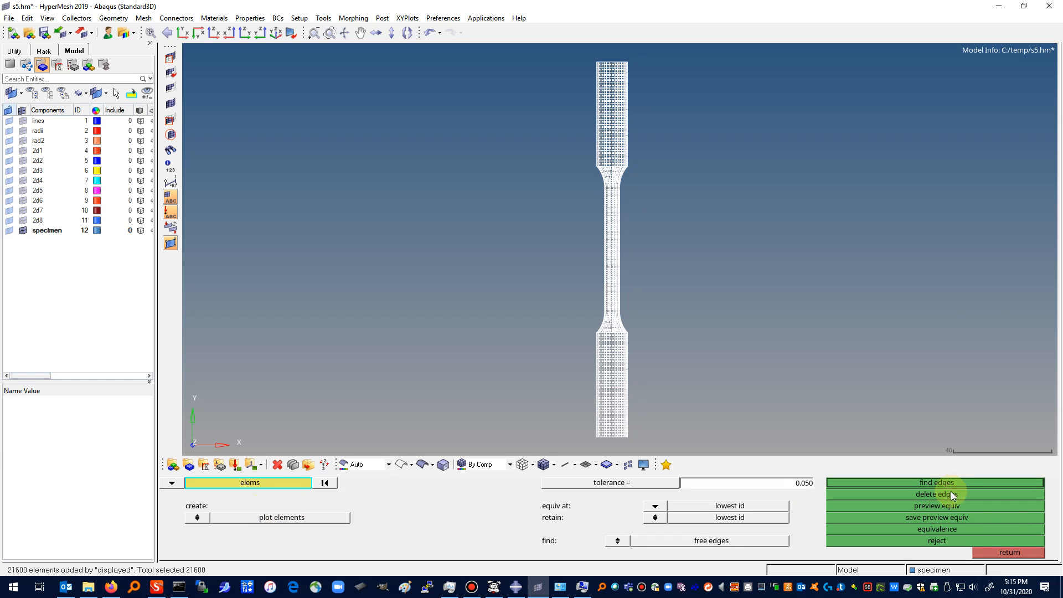
{"action": "left_click", "coordinate": [938, 507]}
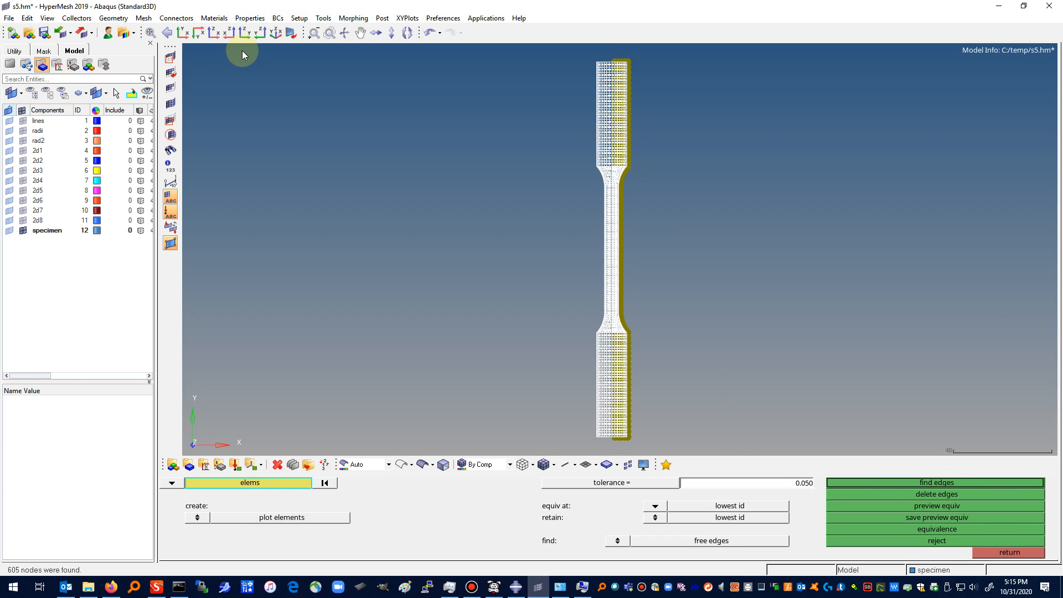
Step: Examine the previewed coincident nodes along the specimen from its upper grip to its lower grip
{"action": "left_click", "coordinate": [330, 33]}
{"action": "mouse_move", "coordinate": [676, 94]}
{"action": "left_mouse_down"}
{"action": "mouse_move", "coordinate": [560, 104]}
{"action": "mouse_move", "coordinate": [695, 71]}
{"action": "mouse_move", "coordinate": [685, 62]}
{"action": "left_mouse_up"}
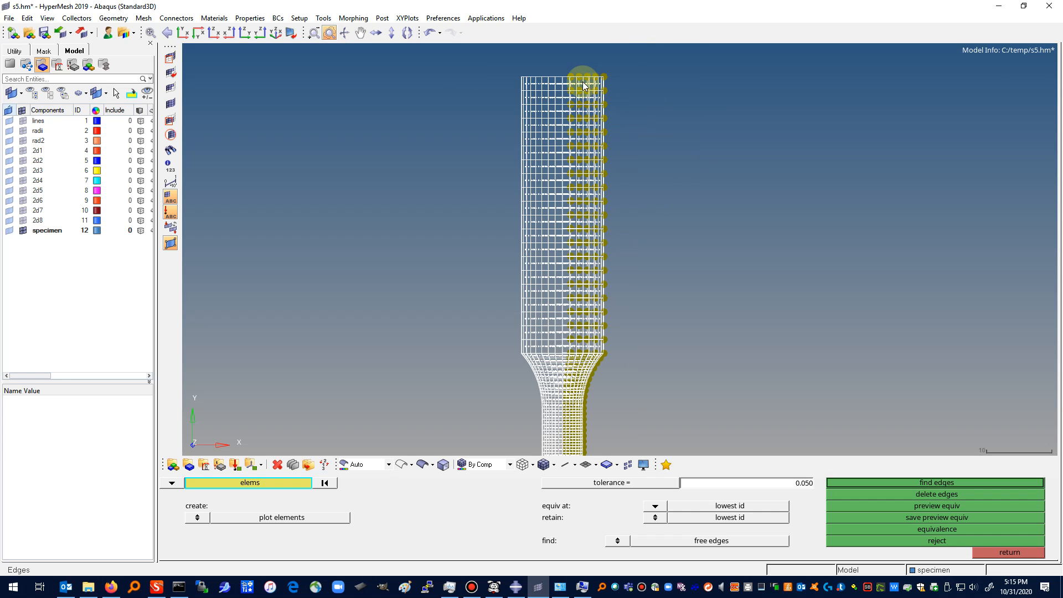
{"action": "left_click", "coordinate": [314, 34]}
{"action": "left_click", "coordinate": [314, 37]}
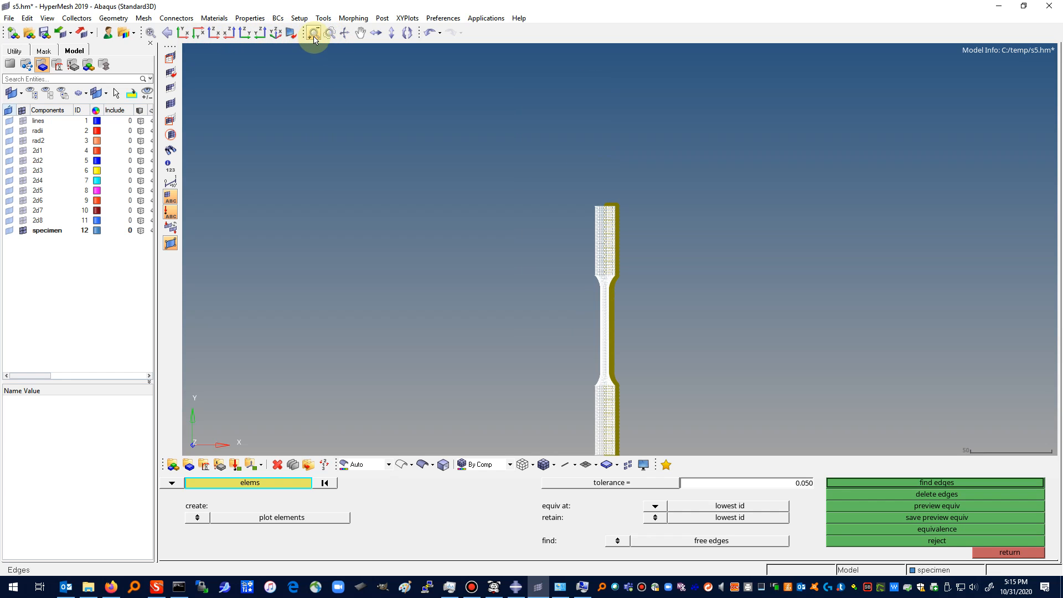
{"action": "left_click", "coordinate": [322, 36]}
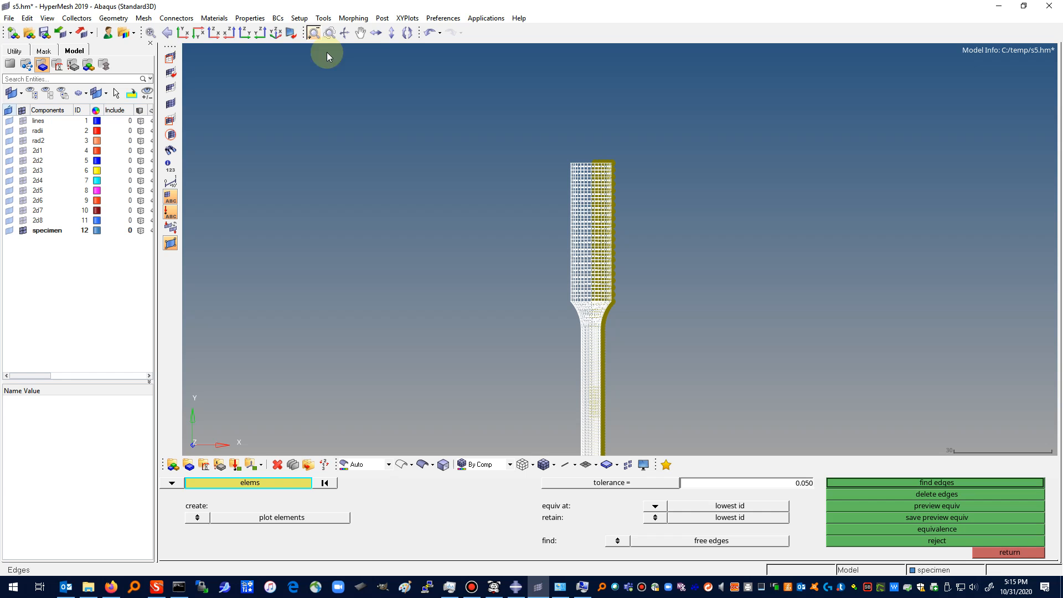
{"action": "left_click", "coordinate": [364, 38]}
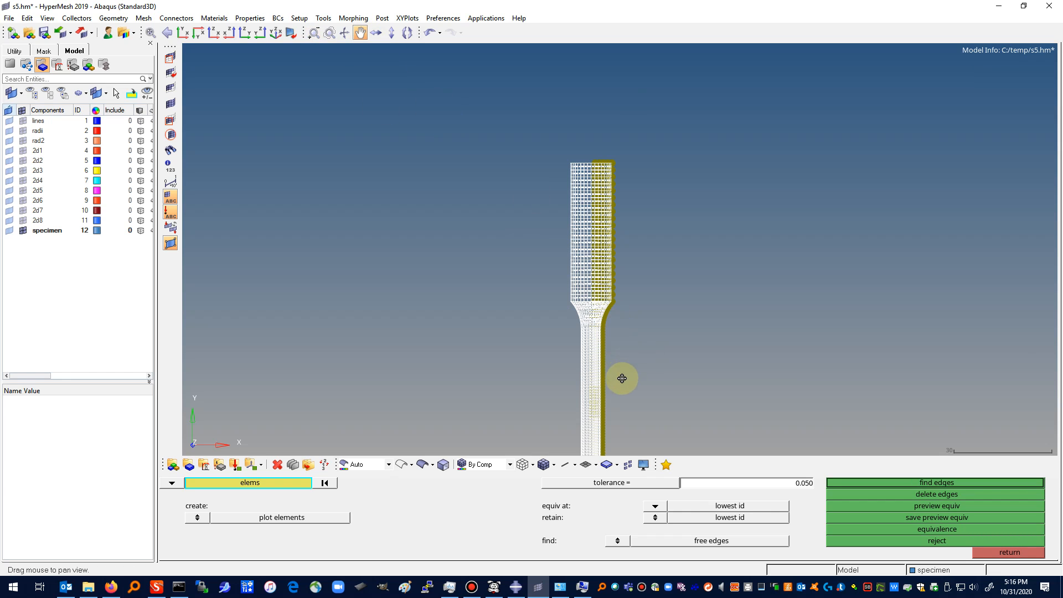
{"action": "left_click_drag", "start_coordinate": [622, 379], "coordinate": [608, 170]}
{"action": "mouse_move", "coordinate": [603, 330]}
{"action": "left_mouse_down"}
{"action": "mouse_move", "coordinate": [594, 165]}
{"action": "mouse_move", "coordinate": [621, 135]}
{"action": "left_mouse_up"}
{"action": "left_click", "coordinate": [329, 33]}
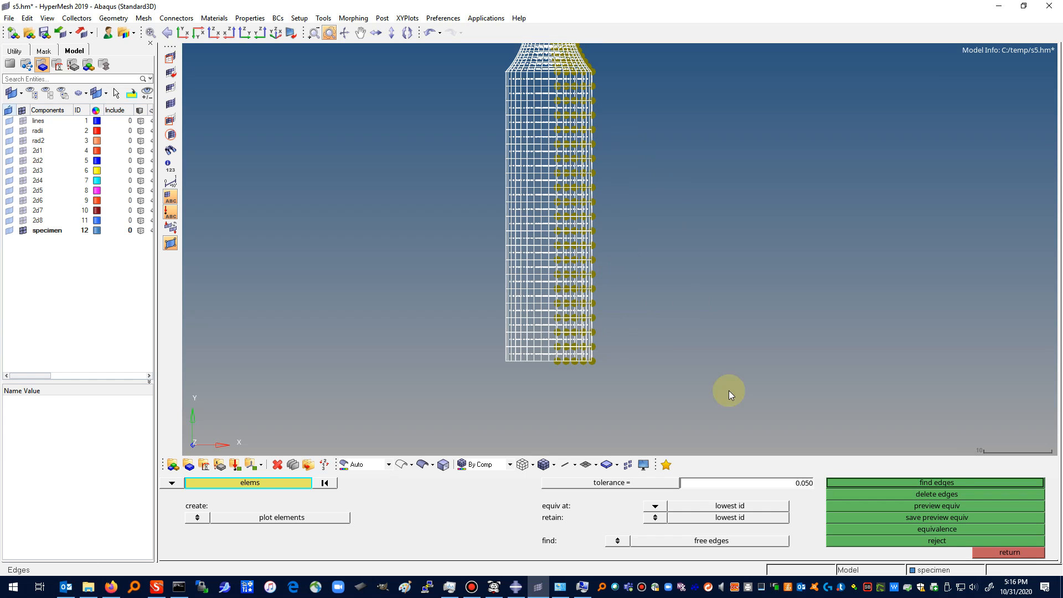
Step: Equivalence the previewed coincident nodes of the specimen mesh and return to the full XY view
{"action": "left_click", "coordinate": [938, 531]}
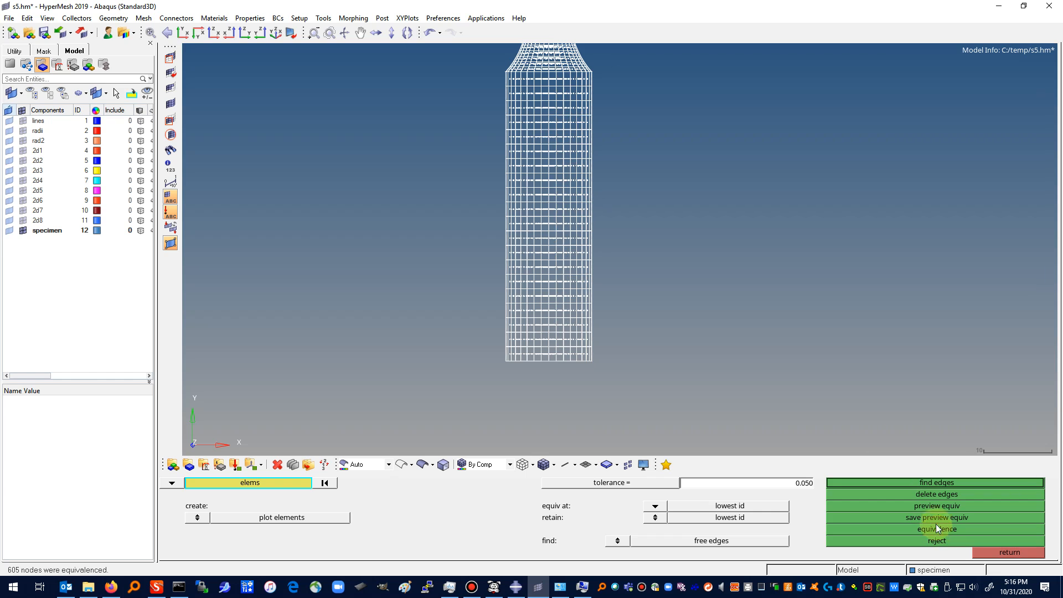
{"action": "left_click", "coordinate": [1025, 553]}
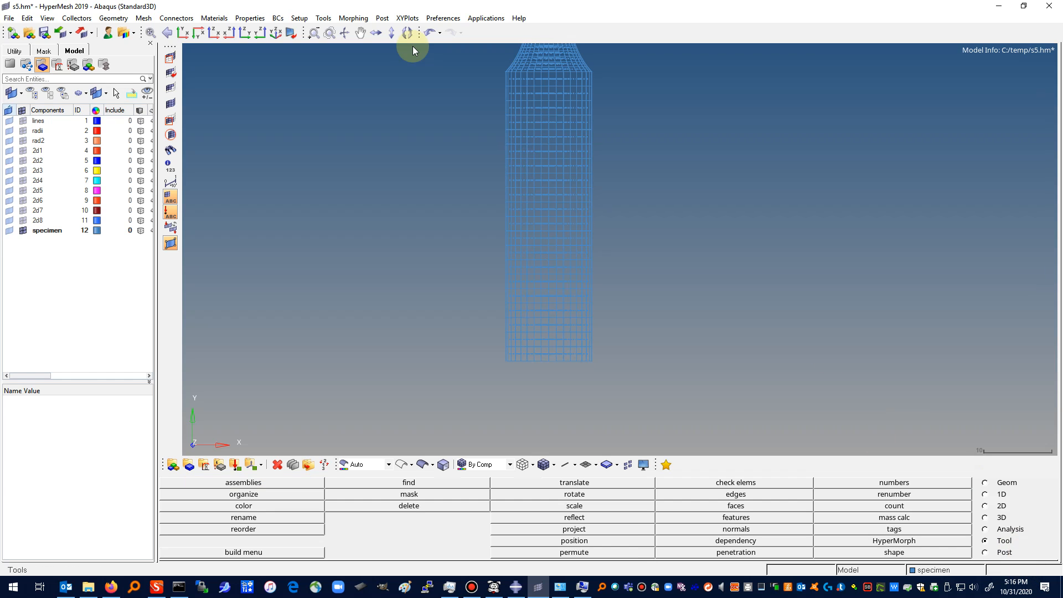
{"action": "left_click", "coordinate": [183, 32]}
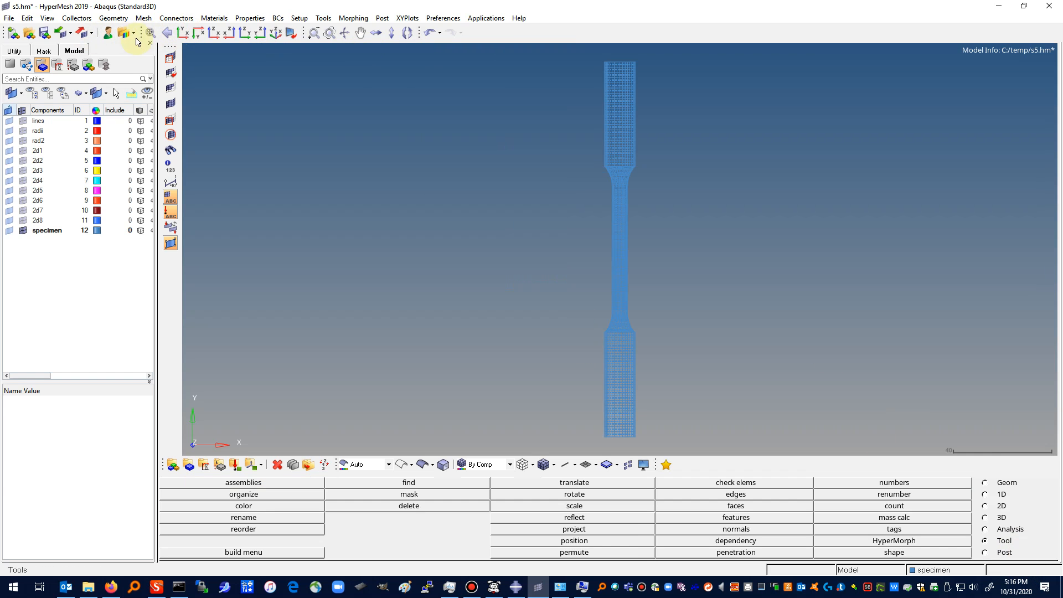
Step: Save the model as a new file named s6hm.hm in the temp folder
{"action": "left_click", "coordinate": [9, 18]}
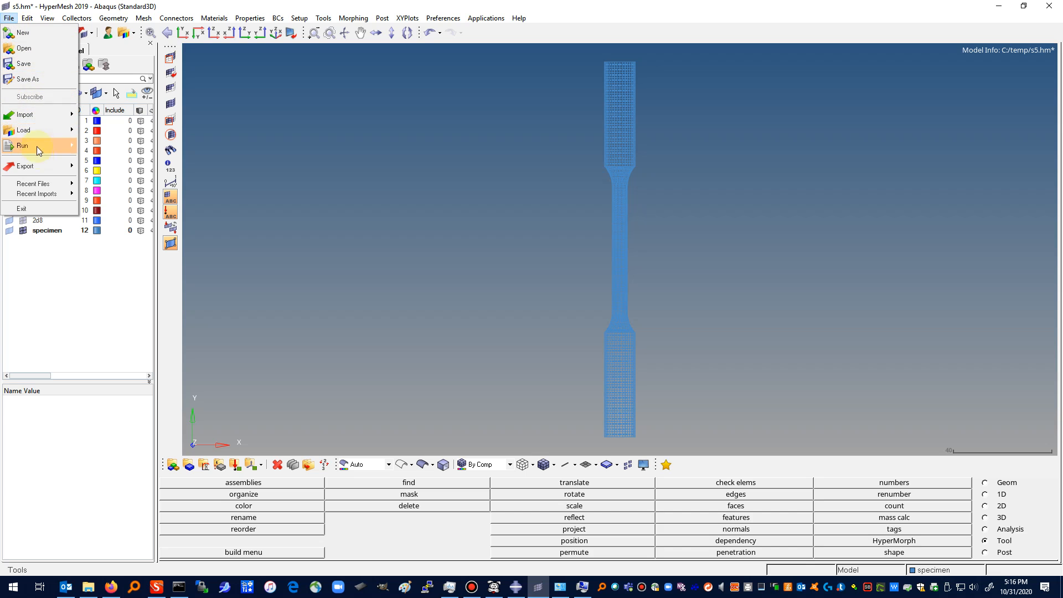
{"action": "left_click", "coordinate": [27, 79]}
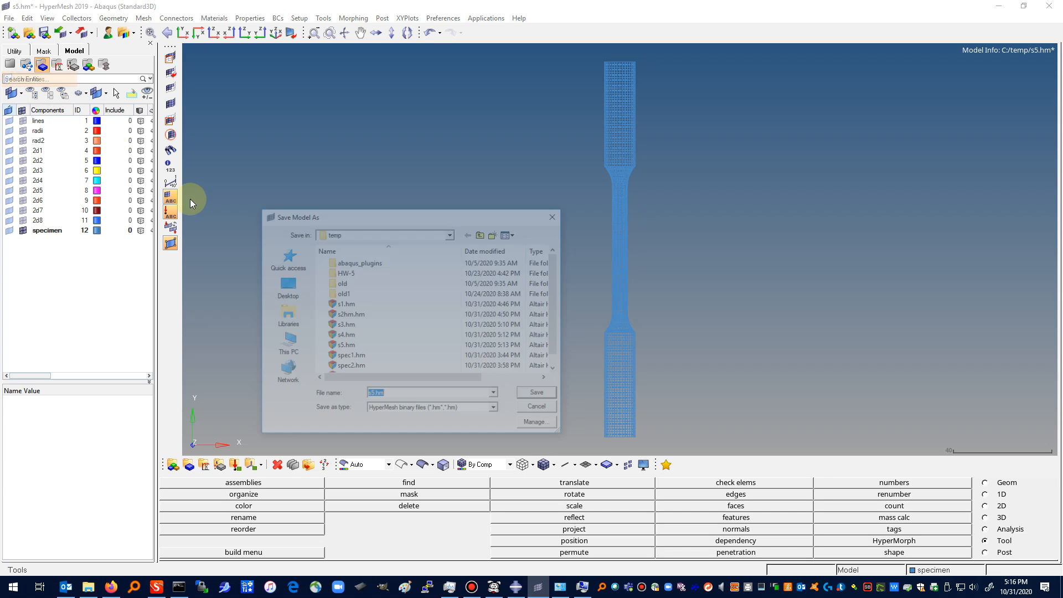
{"action": "left_click", "coordinate": [376, 395]}
{"action": "type", "text": "6"}
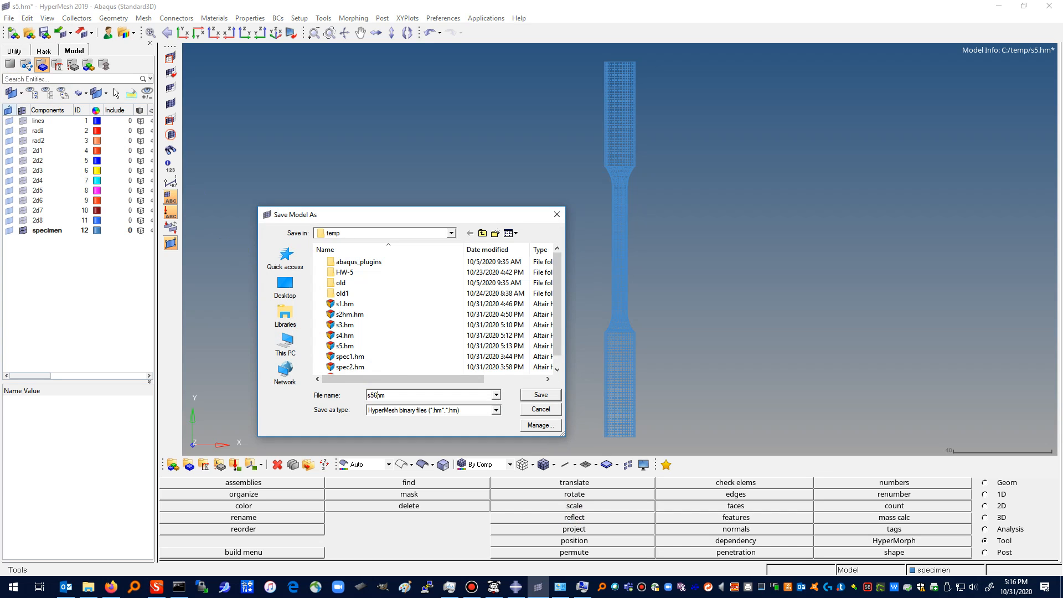
{"action": "key", "text": "BackSpace"}
{"action": "key", "text": "BackSpace"}
{"action": "type", "text": "6"}
{"action": "left_click", "coordinate": [541, 395]}
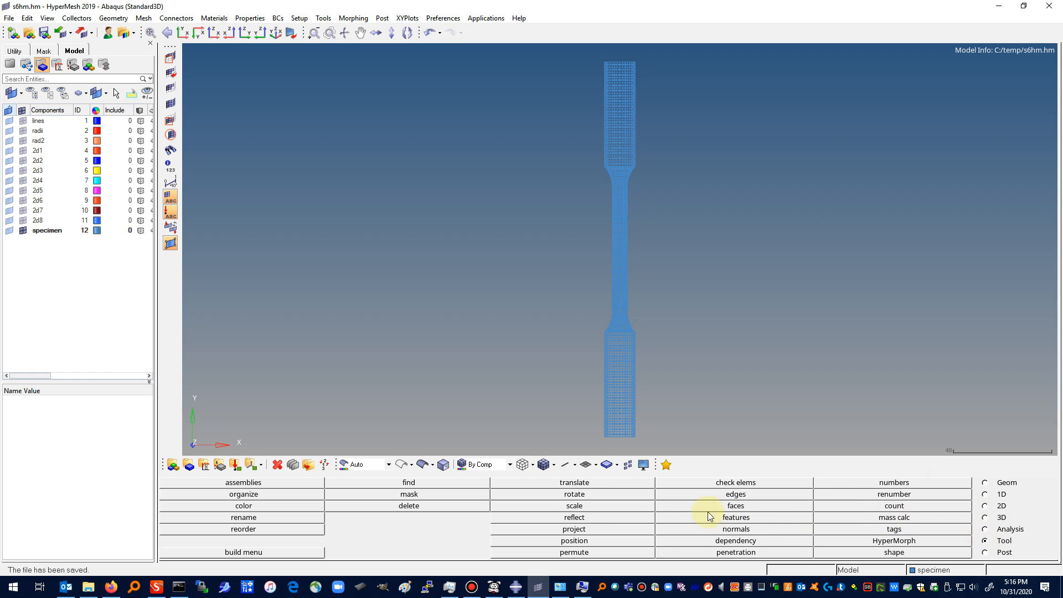
{"action": "left_click", "coordinate": [749, 495]}
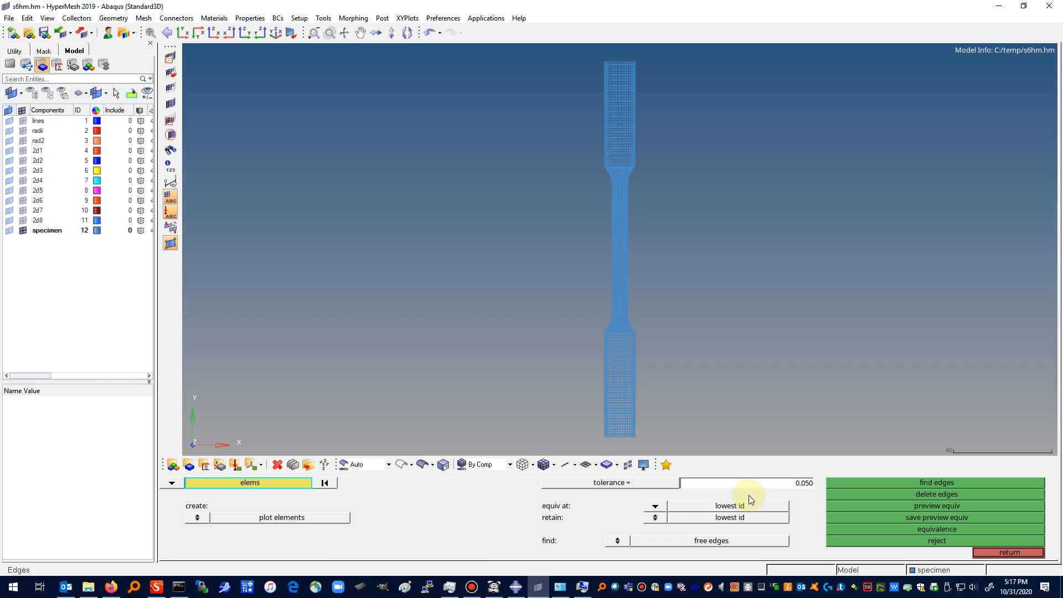
{"action": "left_click", "coordinate": [245, 485]}
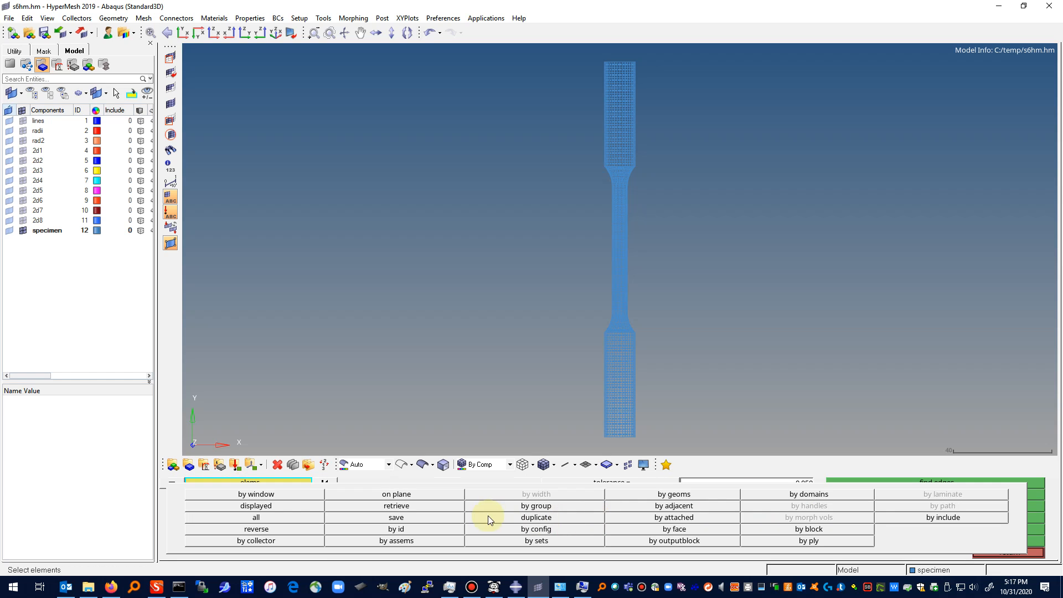
{"action": "left_click", "coordinate": [244, 508]}
{"action": "left_click", "coordinate": [197, 519]}
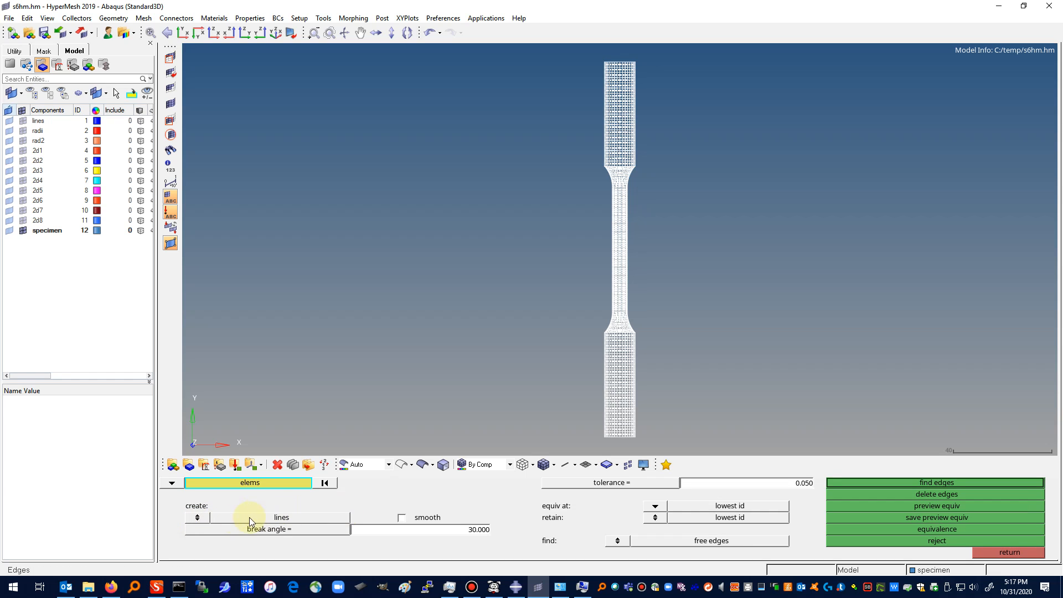
{"action": "left_click", "coordinate": [197, 517]}
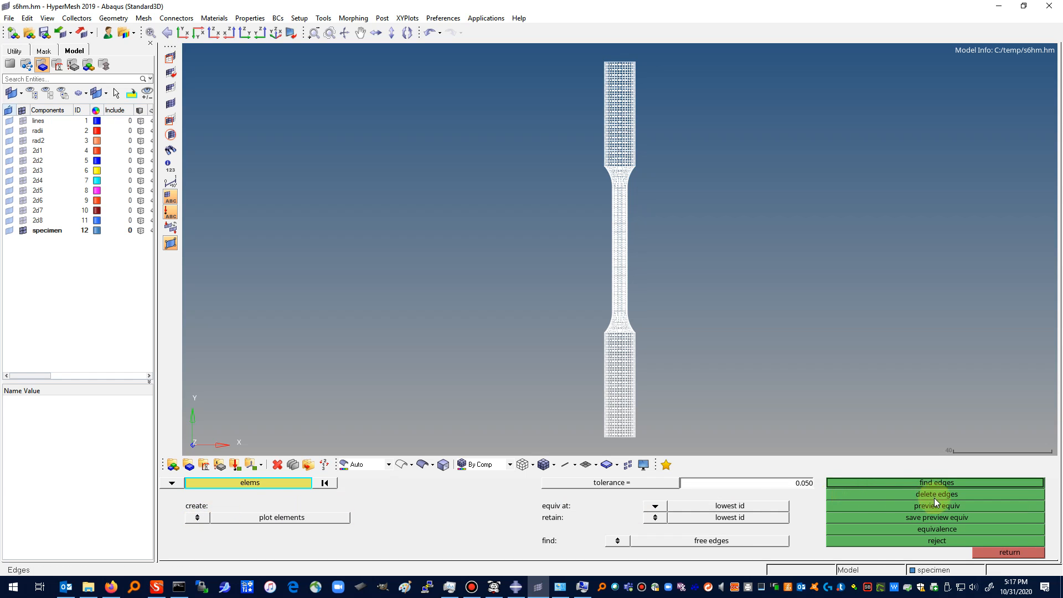
{"action": "left_click", "coordinate": [988, 553]}
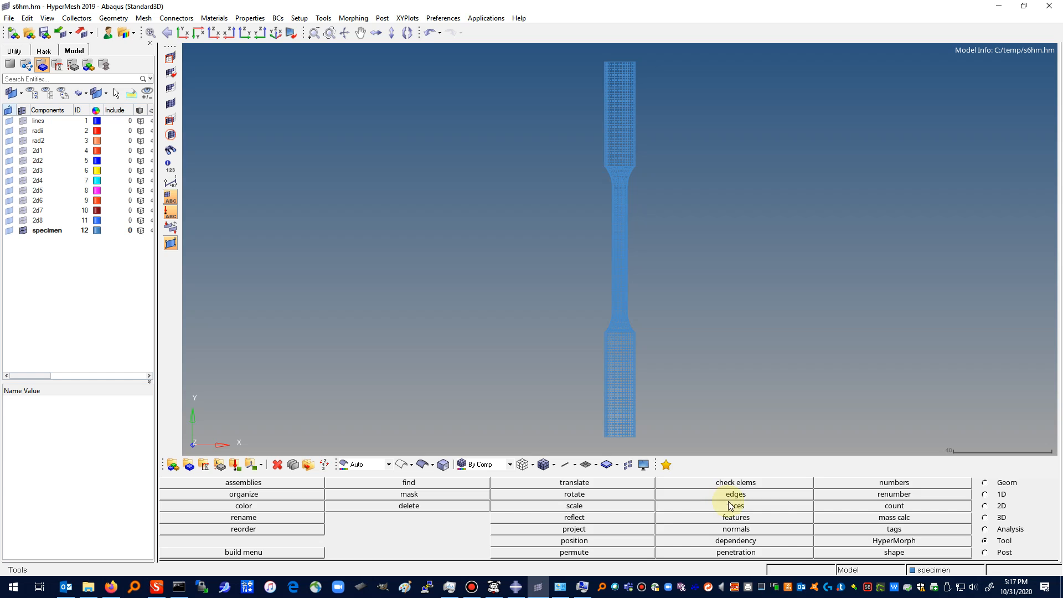
Step: Find the faces of the specimen component with a tolerance of 0.010
{"action": "left_click", "coordinate": [733, 506]}
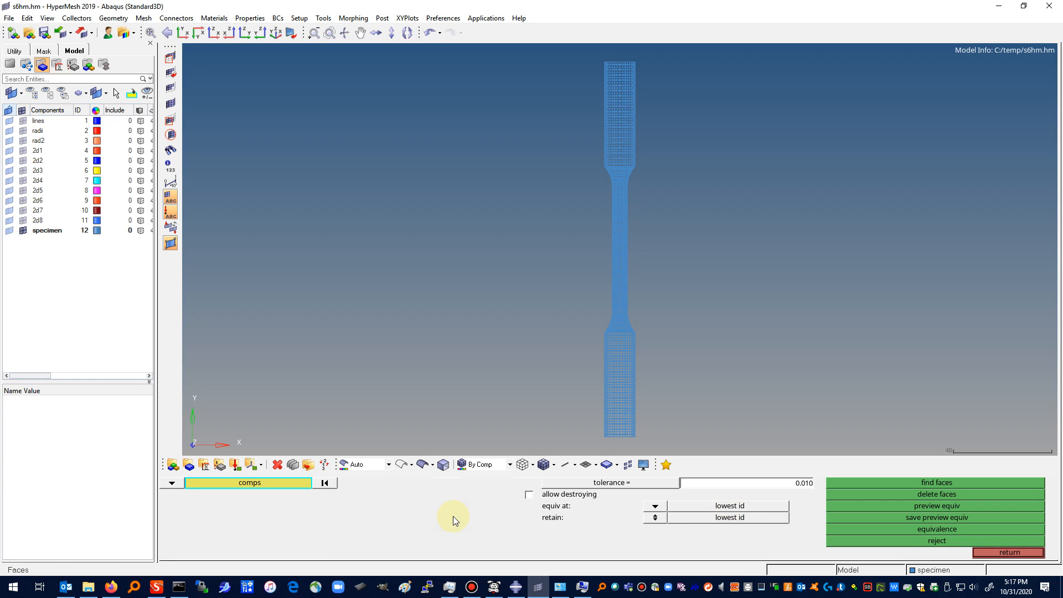
{"action": "left_click", "coordinate": [248, 484]}
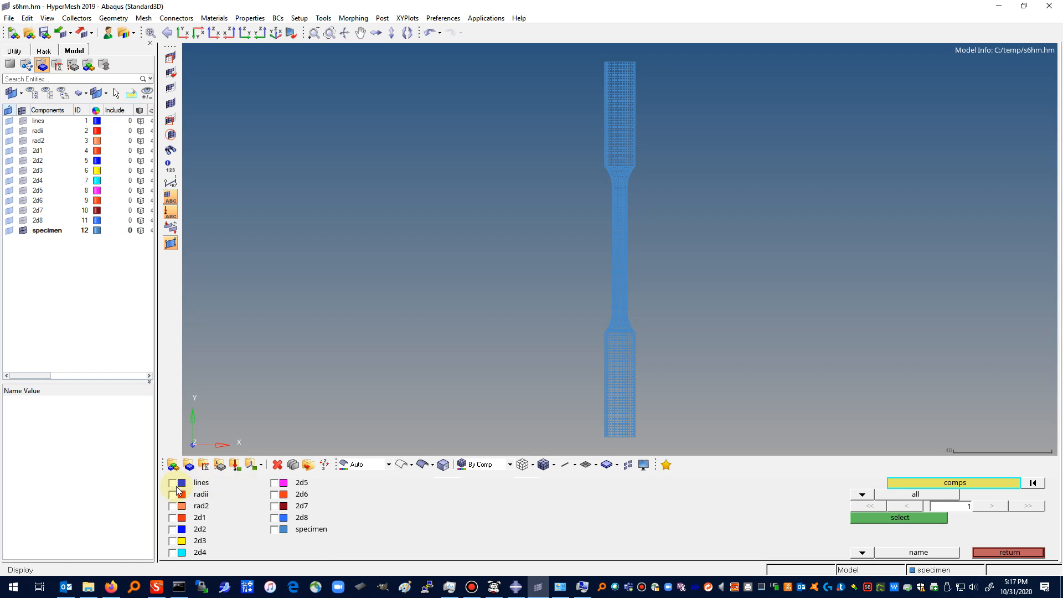
{"action": "left_click", "coordinate": [274, 529]}
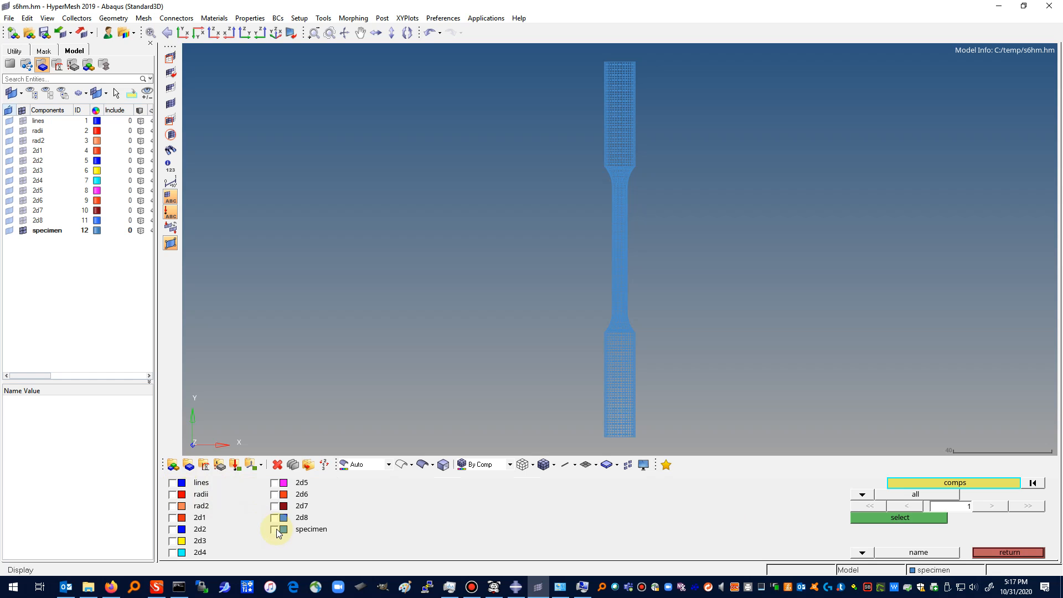
{"action": "left_click", "coordinate": [900, 519]}
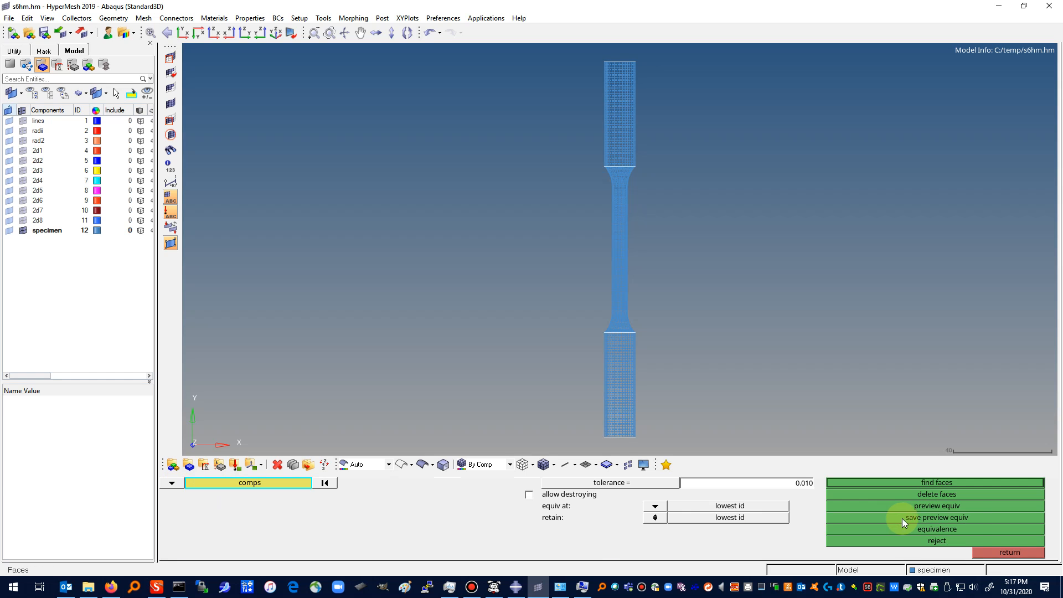
{"action": "left_click", "coordinate": [936, 483]}
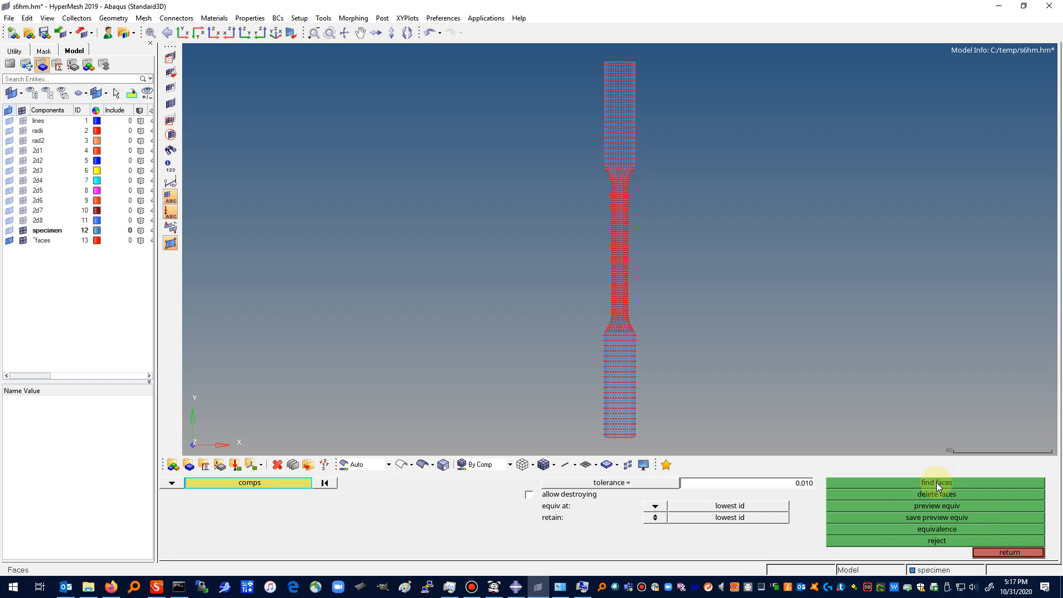
Step: Hide the specimen's elements and show the ^faces mesh shaded with mesh lines in a tilted view
{"action": "left_click", "coordinate": [25, 232]}
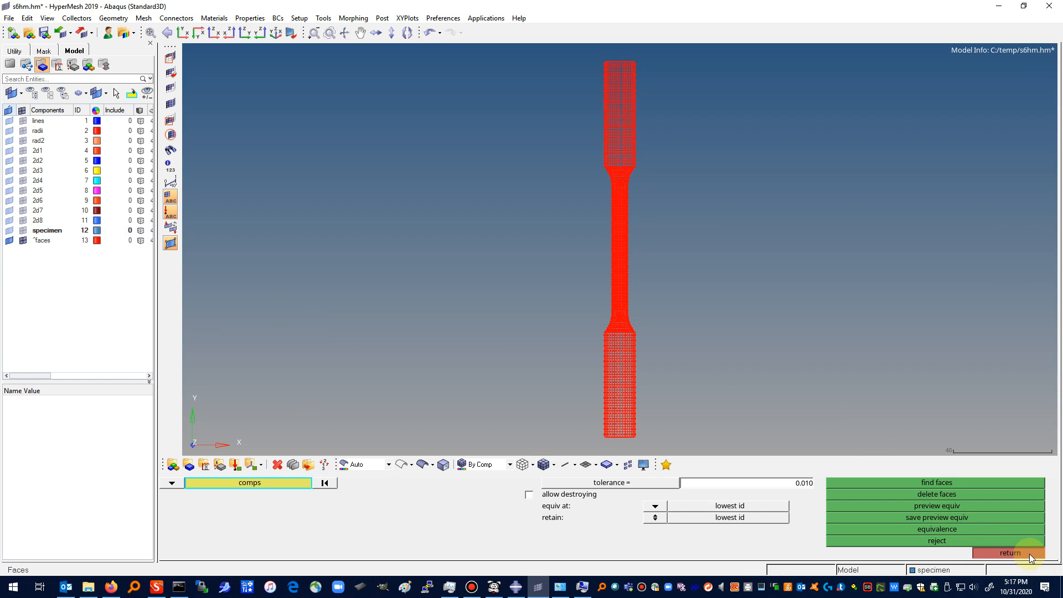
{"action": "left_click", "coordinate": [1010, 553]}
{"action": "left_click", "coordinate": [543, 465]}
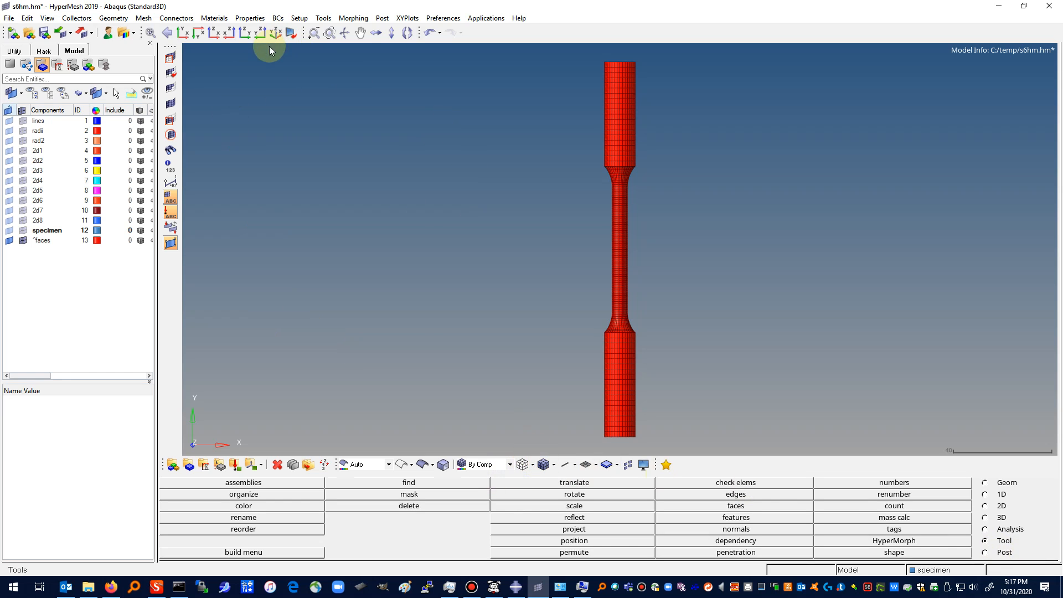
{"action": "left_click", "coordinate": [344, 33]}
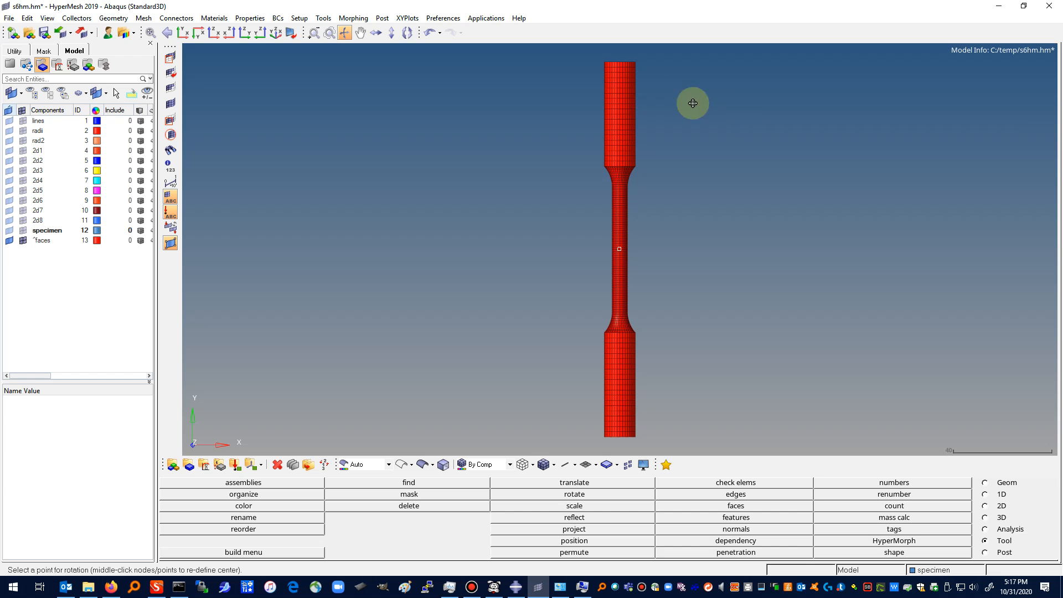
{"action": "left_click_drag", "start_coordinate": [623, 101], "coordinate": [667, 266]}
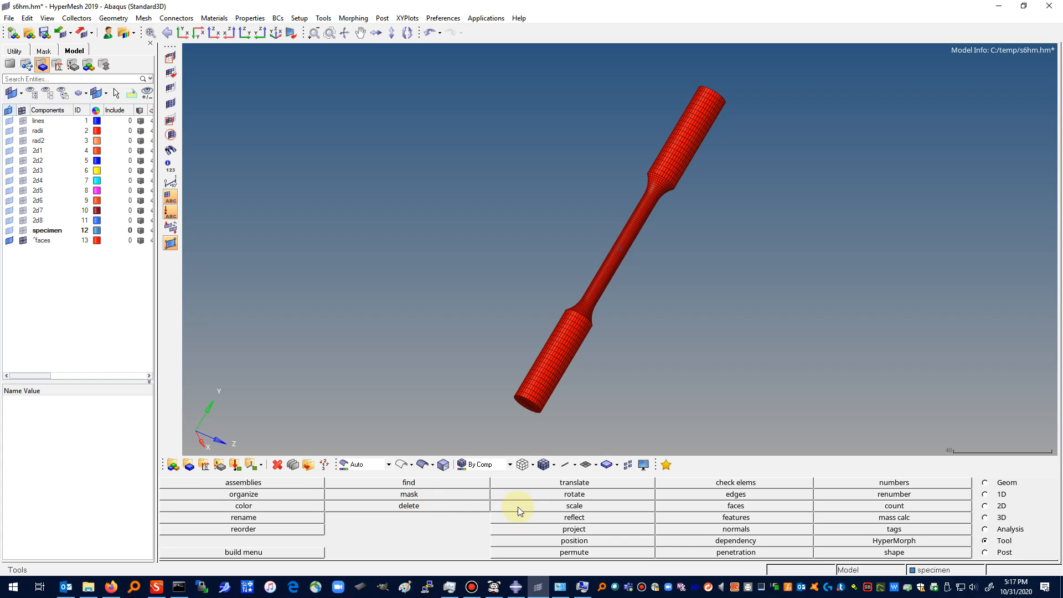
Step: Try to mask the ^faces elements around the lower grip with a polygon window, and unmask all elements
{"action": "left_click", "coordinate": [446, 494]}
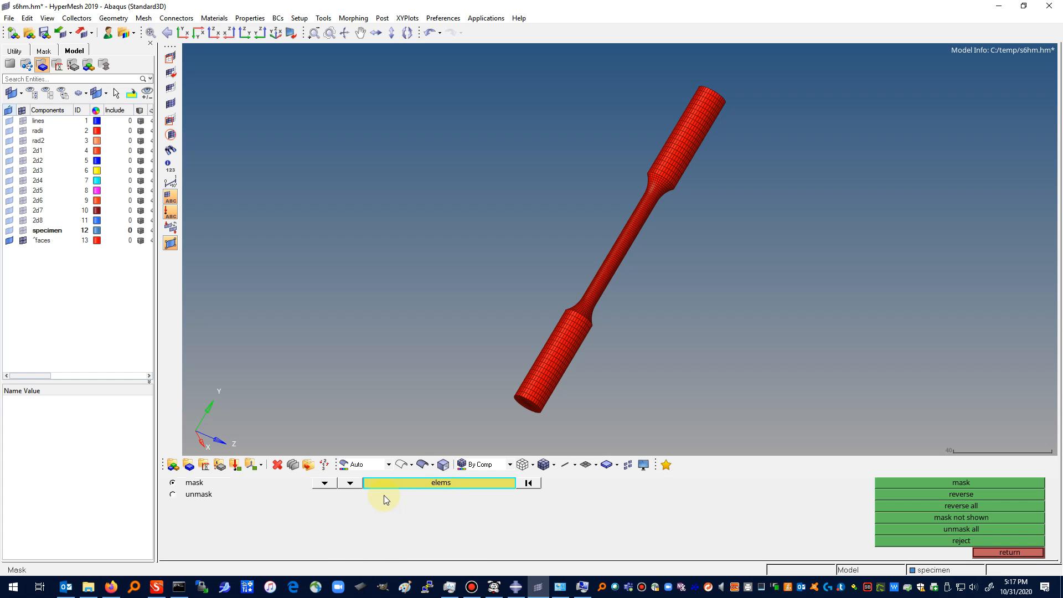
{"action": "left_click", "coordinate": [434, 484]}
{"action": "left_click", "coordinate": [277, 506]}
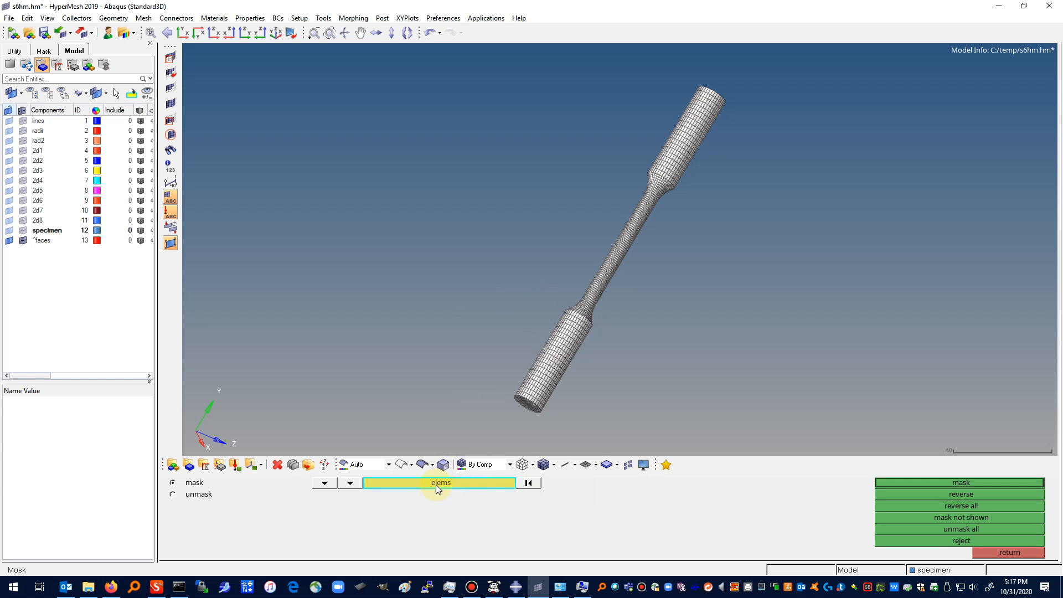
{"action": "left_click", "coordinate": [433, 483]}
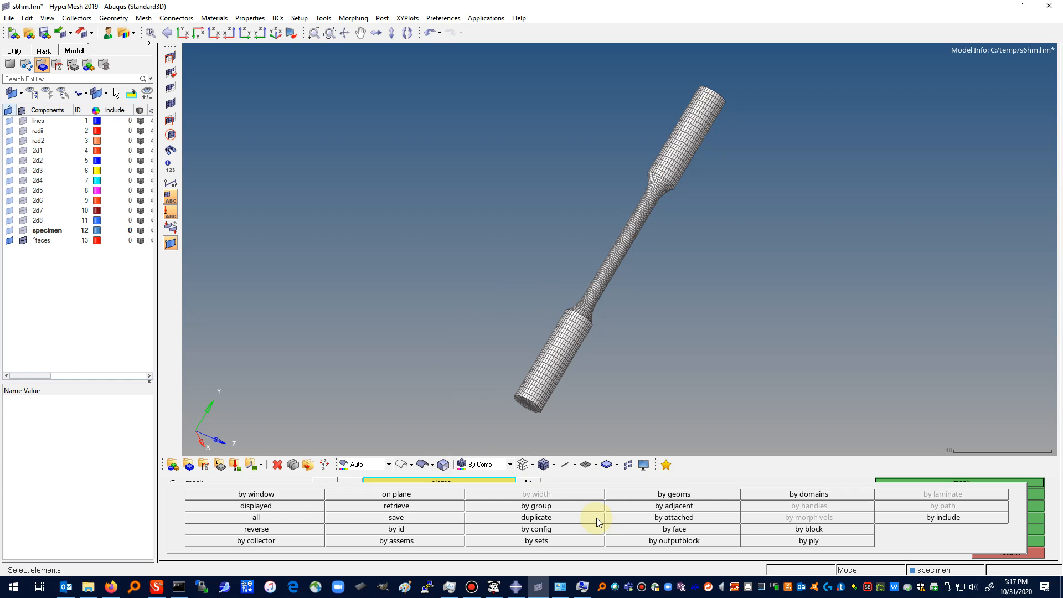
{"action": "left_click", "coordinate": [294, 498]}
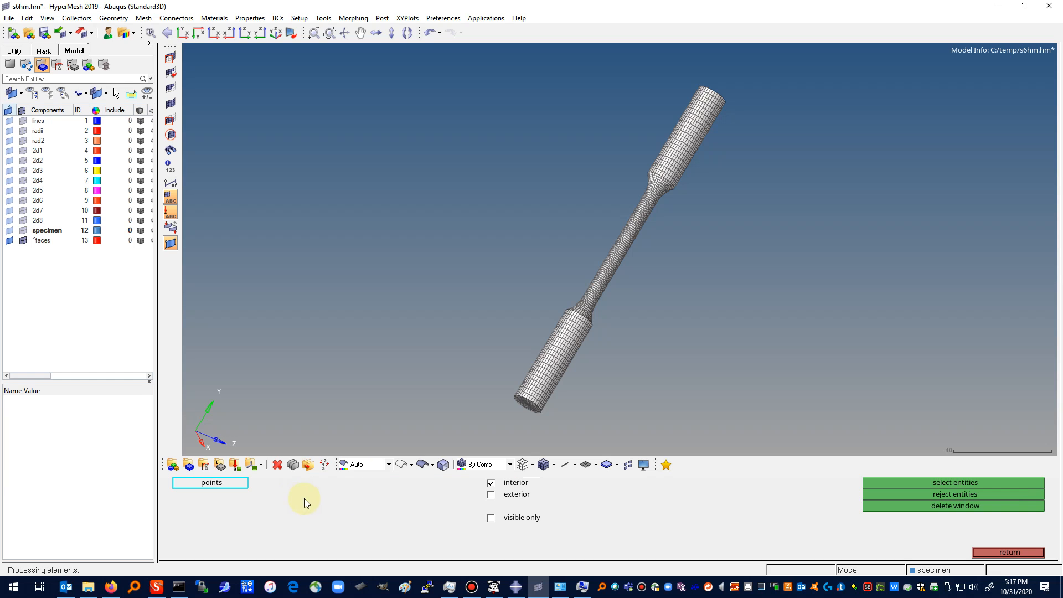
{"action": "left_click", "coordinate": [458, 389]}
{"action": "left_click", "coordinate": [518, 426]}
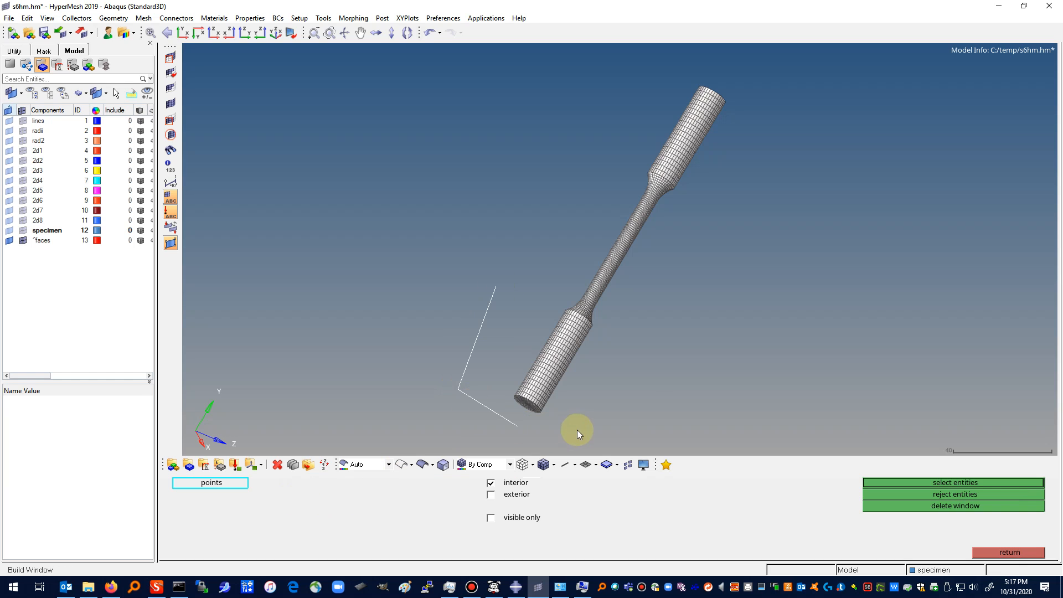
{"action": "left_click", "coordinate": [630, 417]}
{"action": "left_click", "coordinate": [645, 336]}
{"action": "left_click", "coordinate": [591, 285]}
{"action": "left_click", "coordinate": [532, 270]}
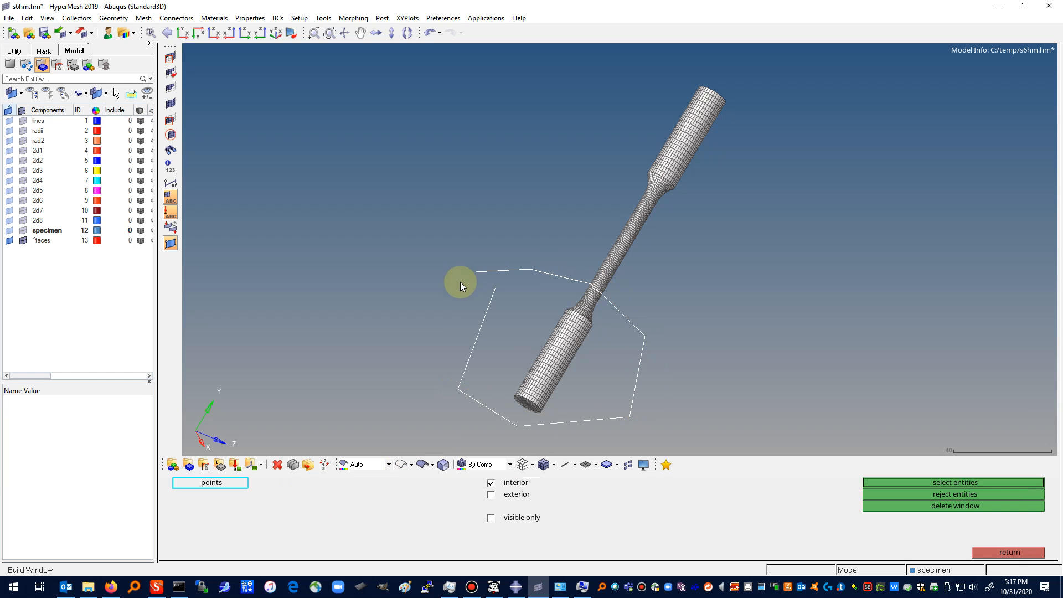
{"action": "left_click", "coordinate": [964, 482]}
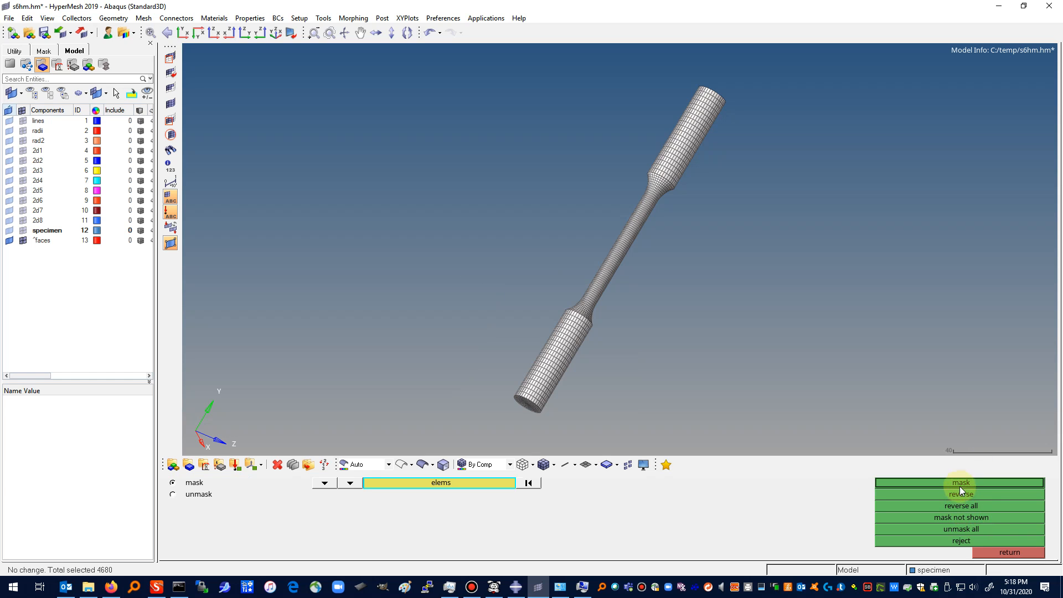
{"action": "left_click", "coordinate": [962, 483]}
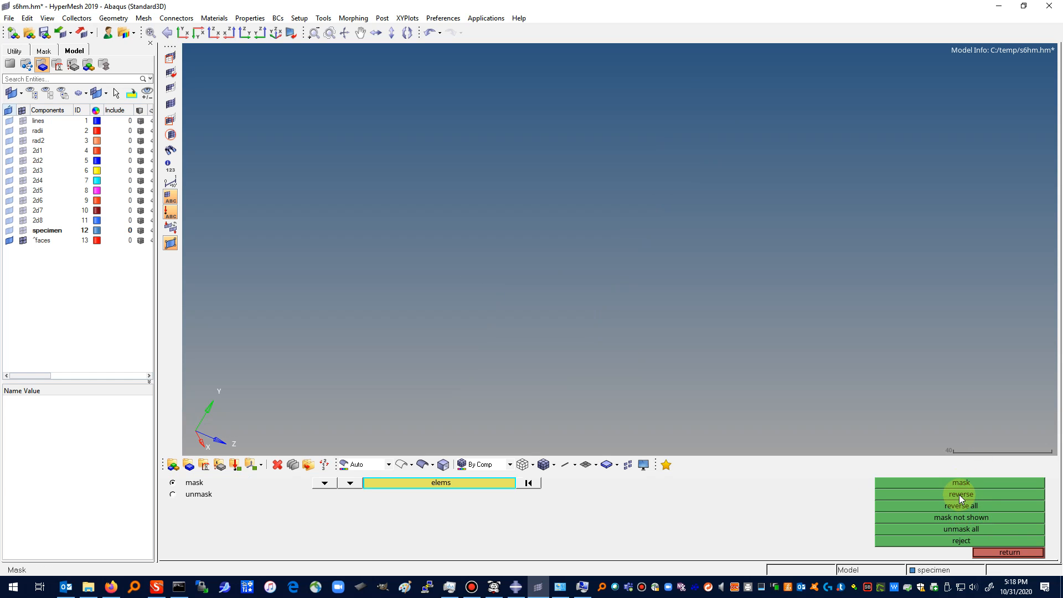
{"action": "left_click", "coordinate": [961, 529]}
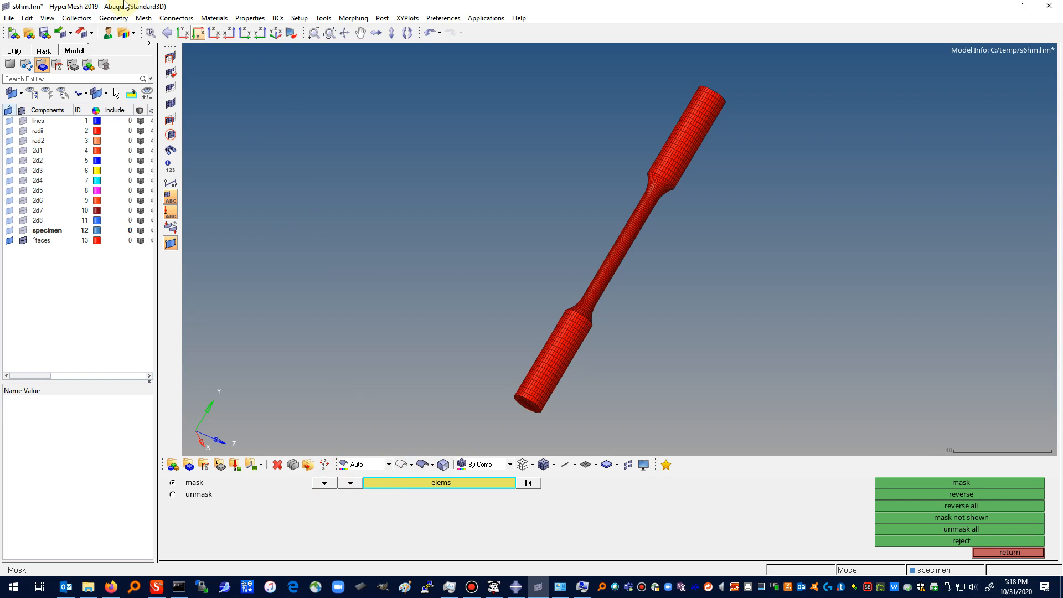
Step: In the XY view, mask the ^faces elements of the lower grip and its fillet using a polygon window
{"action": "left_click", "coordinate": [183, 32]}
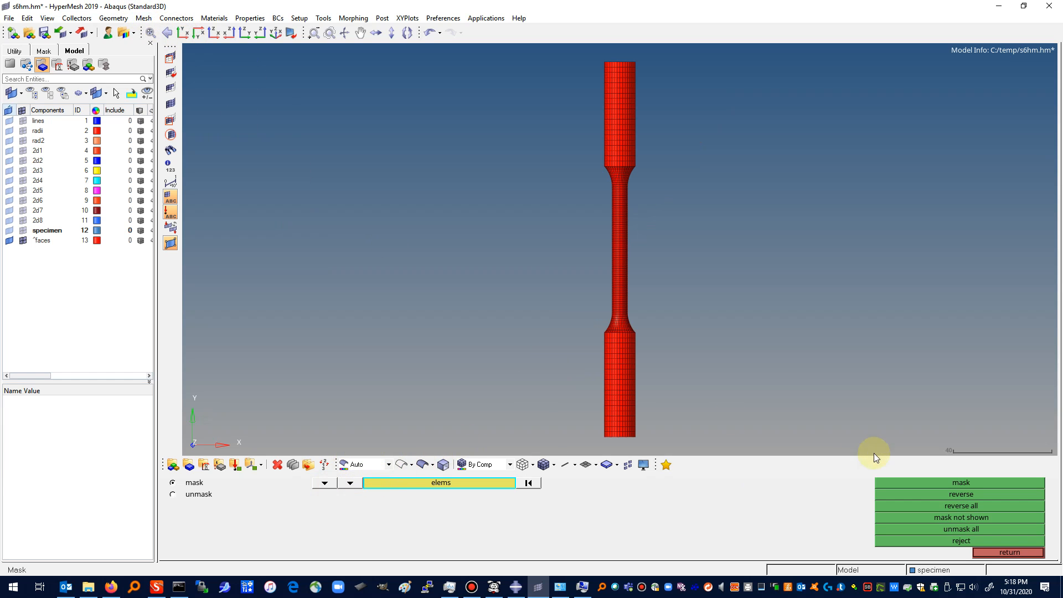
{"action": "left_click", "coordinate": [410, 484]}
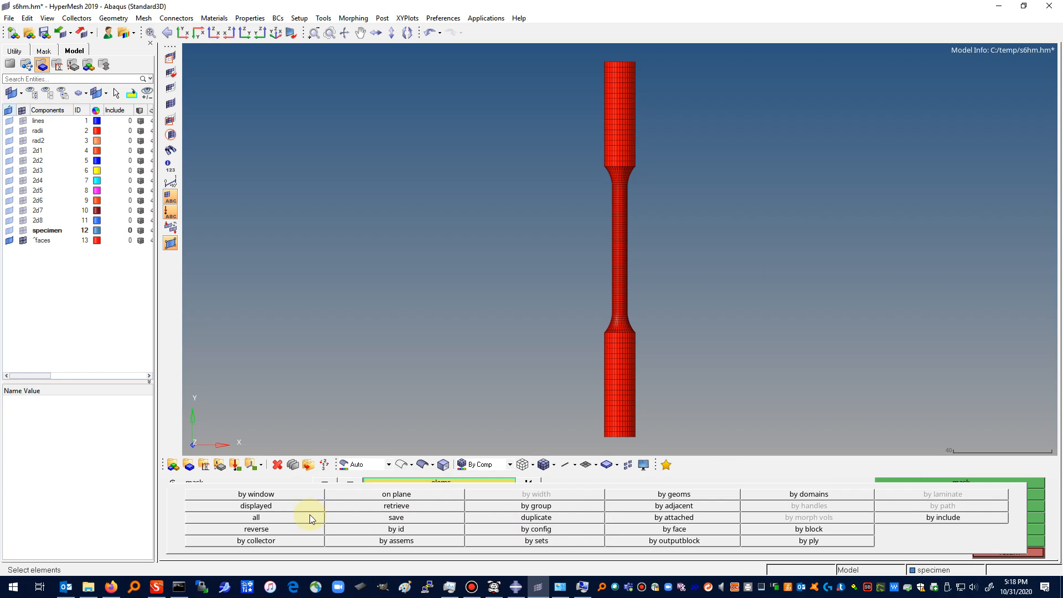
{"action": "left_click", "coordinate": [254, 494]}
{"action": "left_click", "coordinate": [551, 319]}
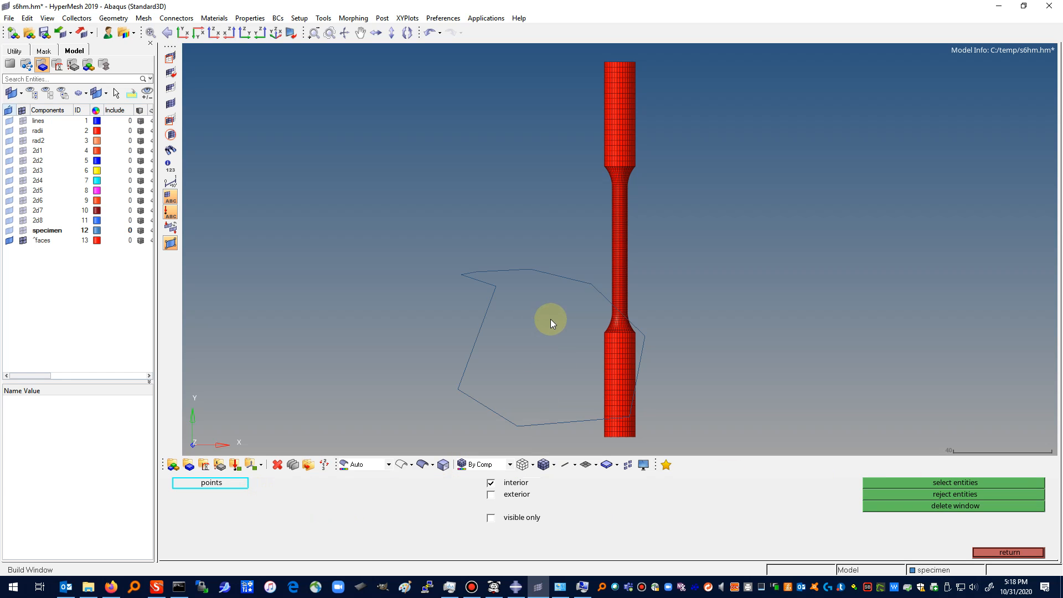
{"action": "left_click", "coordinate": [669, 312]}
{"action": "left_click", "coordinate": [658, 442]}
{"action": "left_click", "coordinate": [581, 438]}
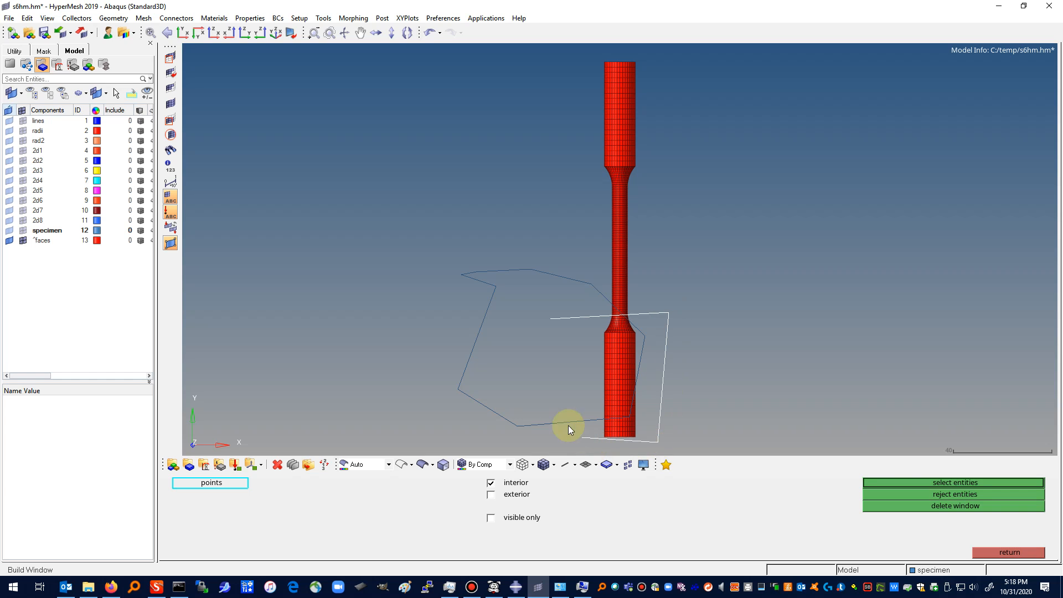
{"action": "left_click", "coordinate": [548, 356]}
{"action": "left_click", "coordinate": [906, 483]}
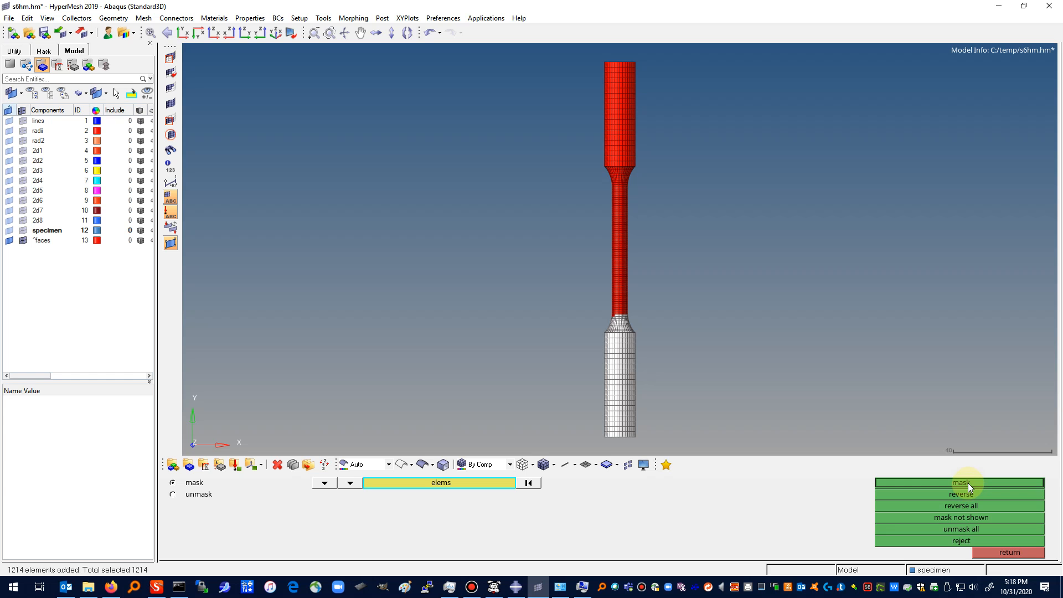
{"action": "left_click", "coordinate": [968, 483]}
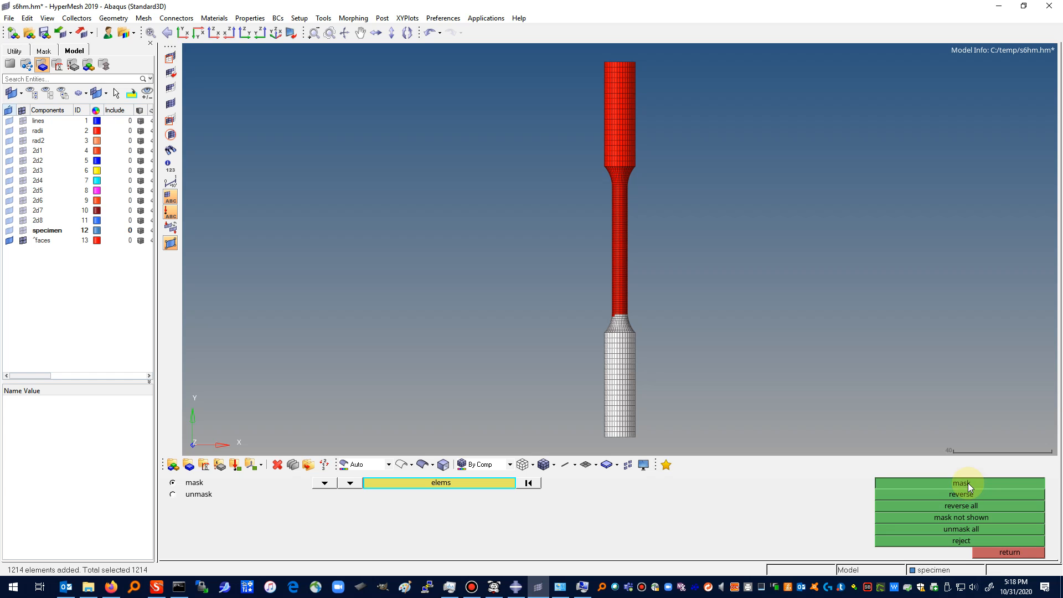
Step: Examine the cut end of the masked ^faces mesh for internal faces in a tilted close-up, returning to the XY view
{"action": "left_click", "coordinate": [345, 33]}
{"action": "left_click_drag", "start_coordinate": [614, 252], "coordinate": [542, 233]}
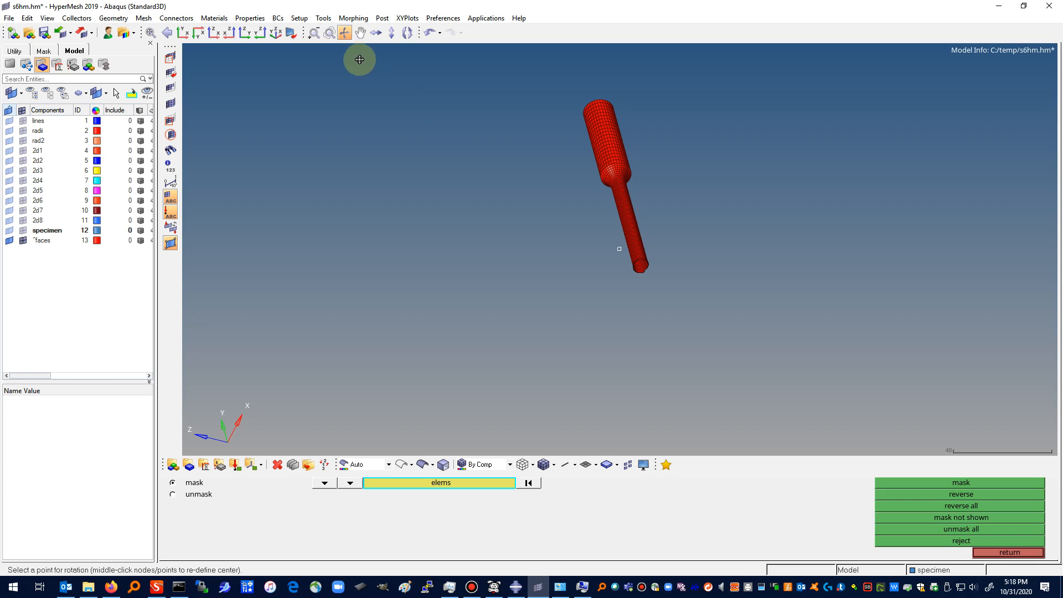
{"action": "left_click", "coordinate": [330, 33]}
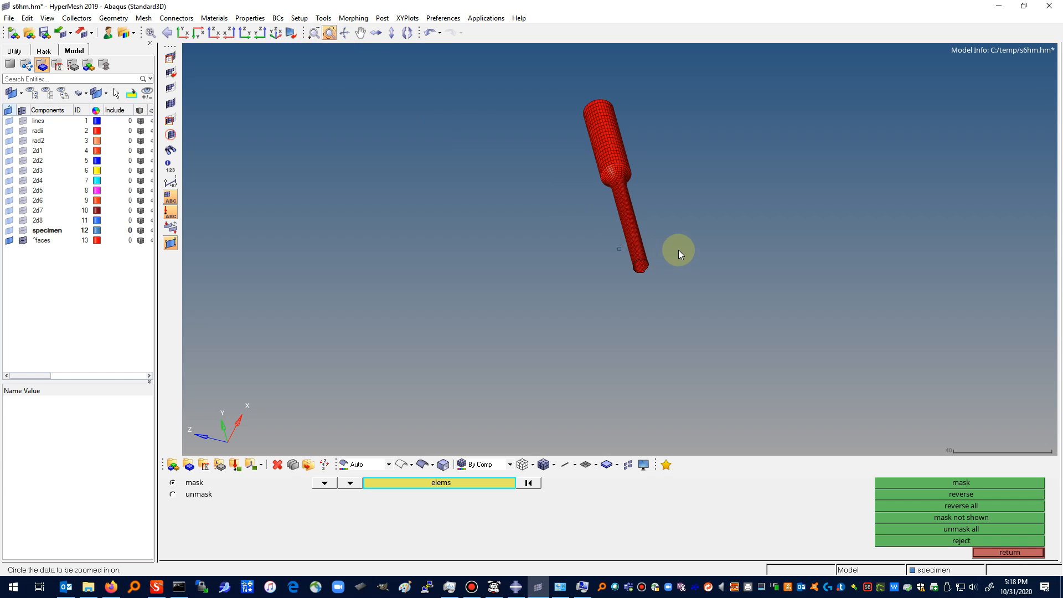
{"action": "left_click_drag", "start_coordinate": [646, 240], "coordinate": [646, 239]}
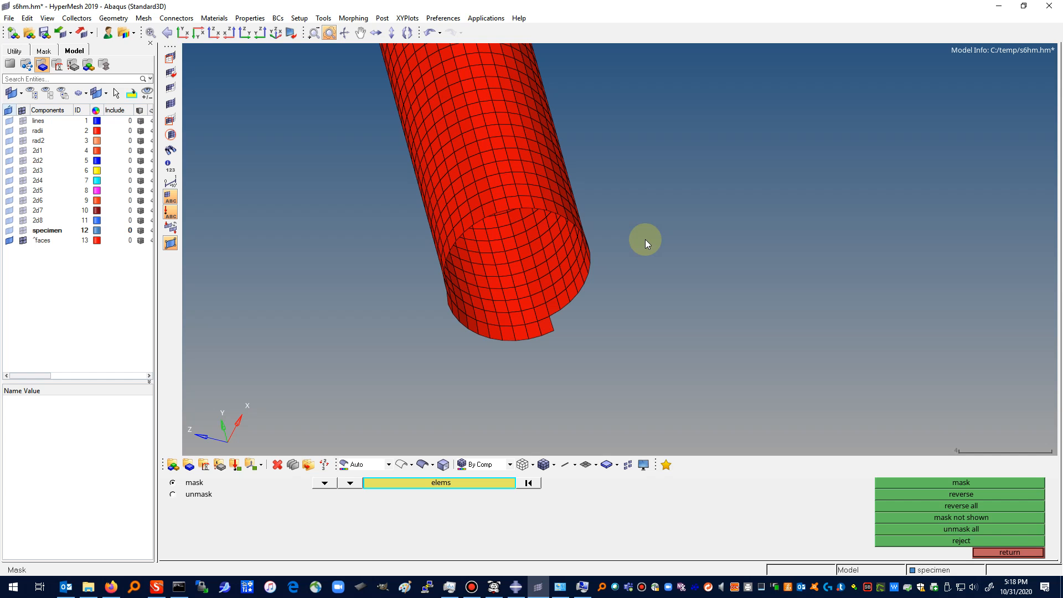
{"action": "left_click", "coordinate": [183, 33]}
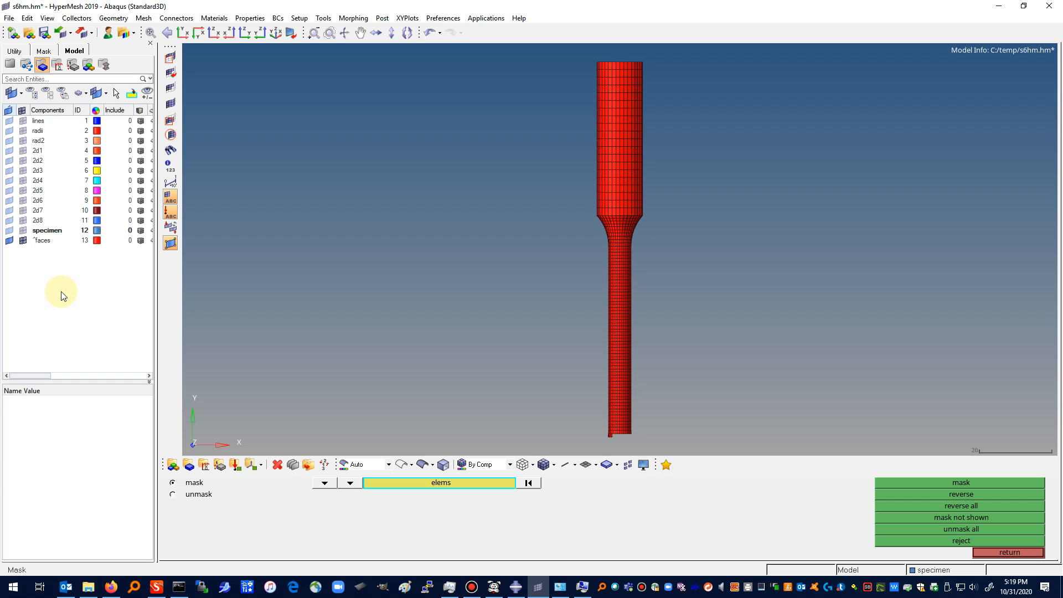
Step: Hide the ^faces component, unmask all elements, and display the specimen component's elements in the full XY view
{"action": "left_click", "coordinate": [23, 241]}
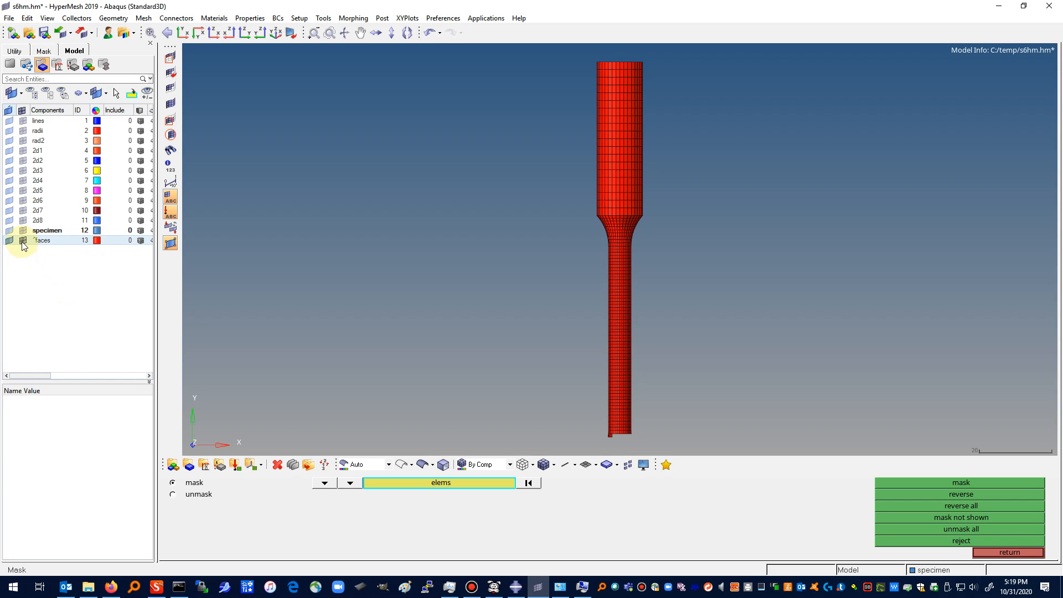
{"action": "left_click", "coordinate": [22, 241]}
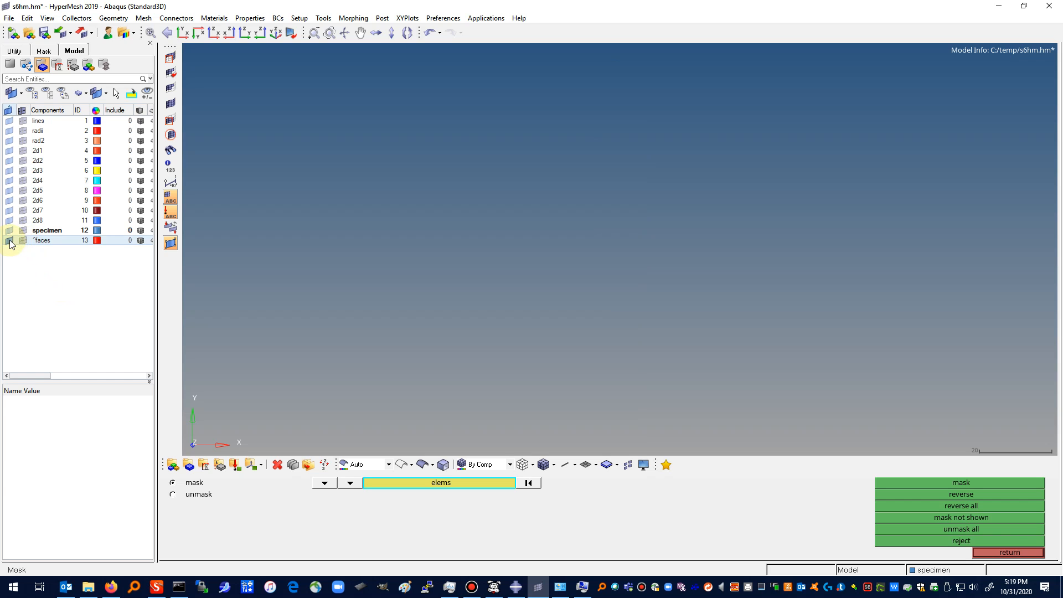
{"action": "left_click", "coordinate": [969, 531]}
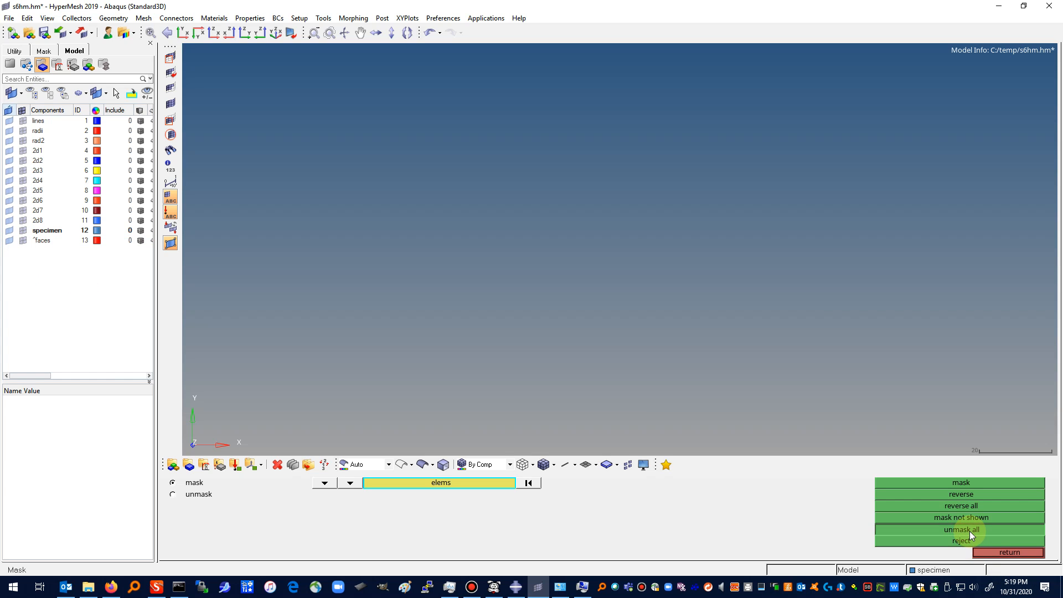
{"action": "left_click", "coordinate": [1003, 552]}
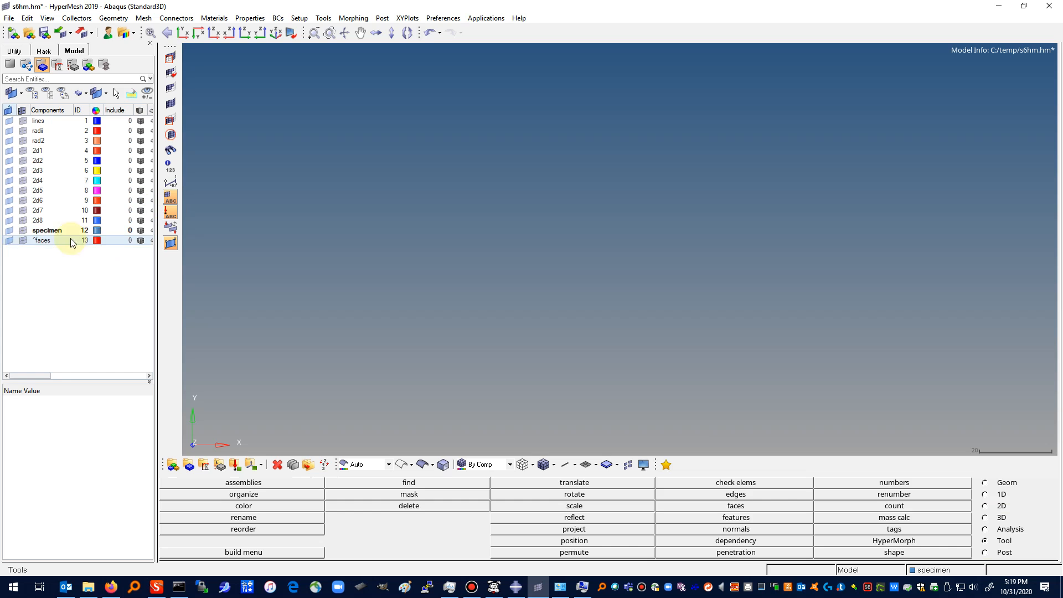
{"action": "left_click", "coordinate": [23, 231]}
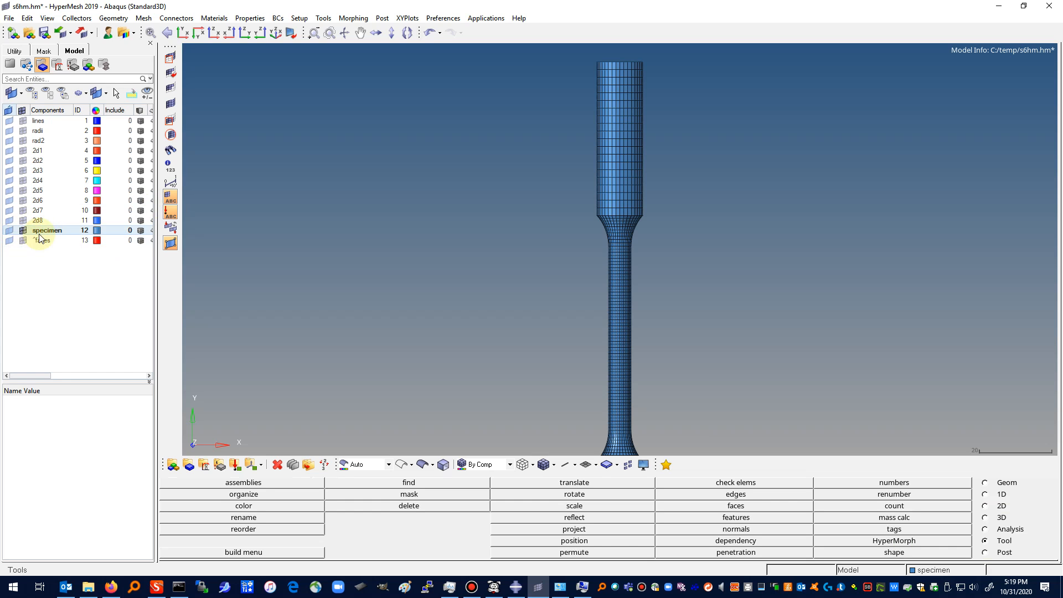
{"action": "left_click", "coordinate": [183, 33]}
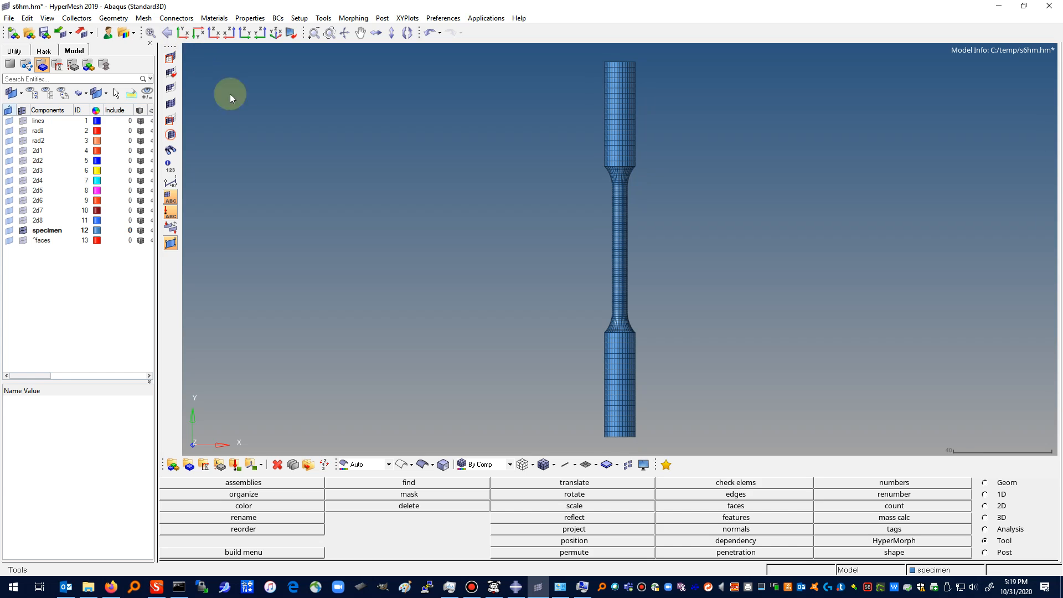
Step: Start an Abaqus Standard3D solver deck export and limit it to displayed entities
{"action": "left_click", "coordinate": [10, 19]}
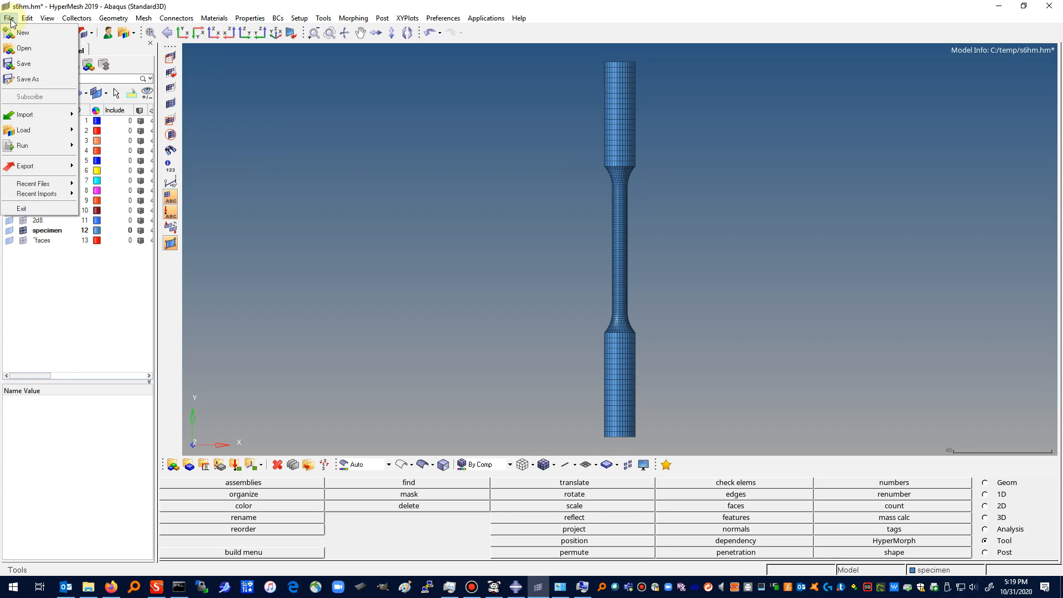
{"action": "mouse_move", "coordinate": [25, 166]}
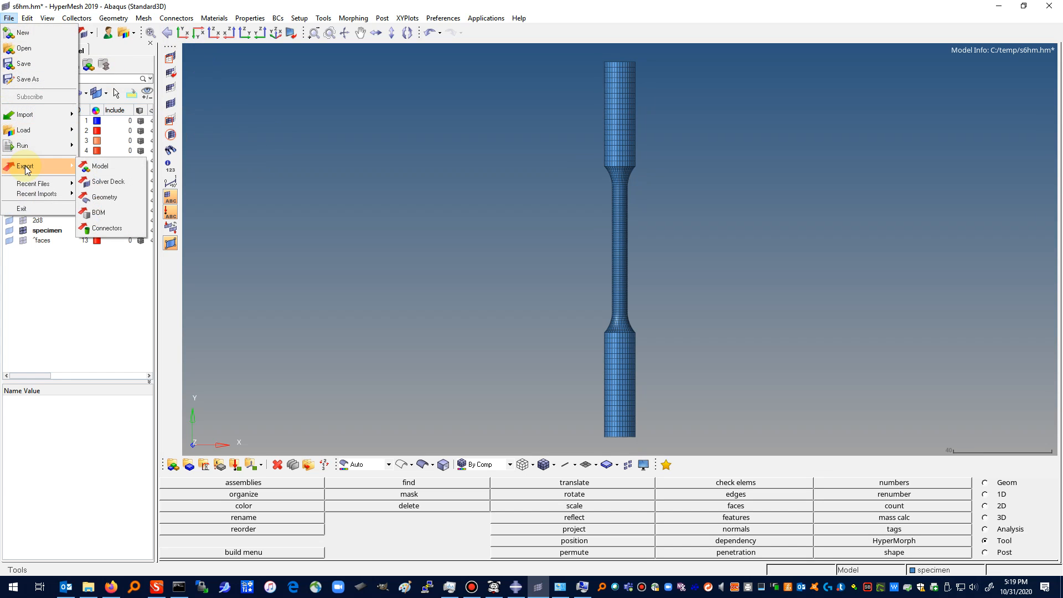
{"action": "left_click", "coordinate": [116, 180]}
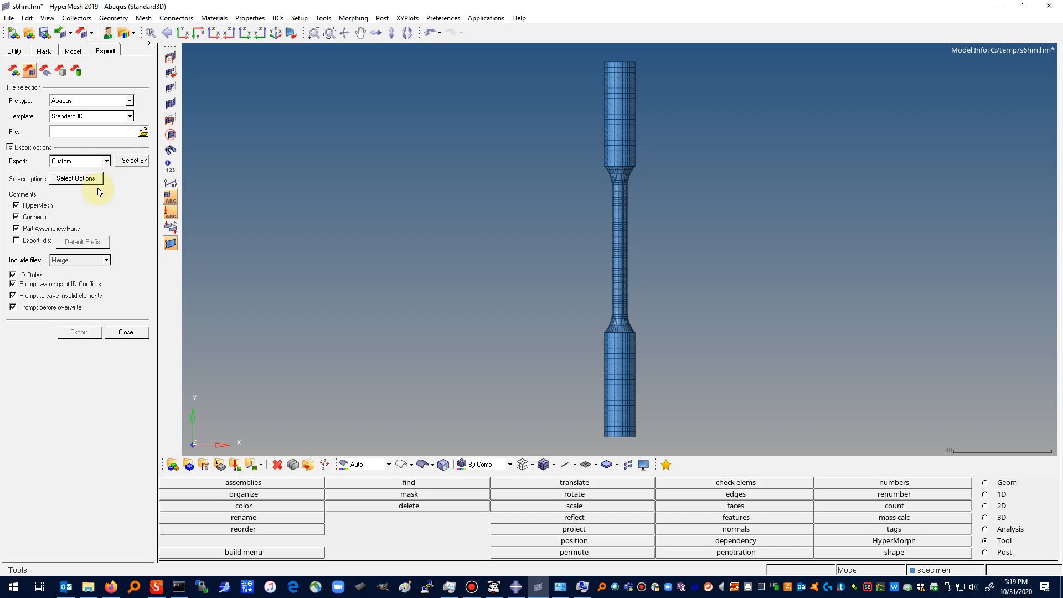
{"action": "left_click", "coordinate": [107, 161]}
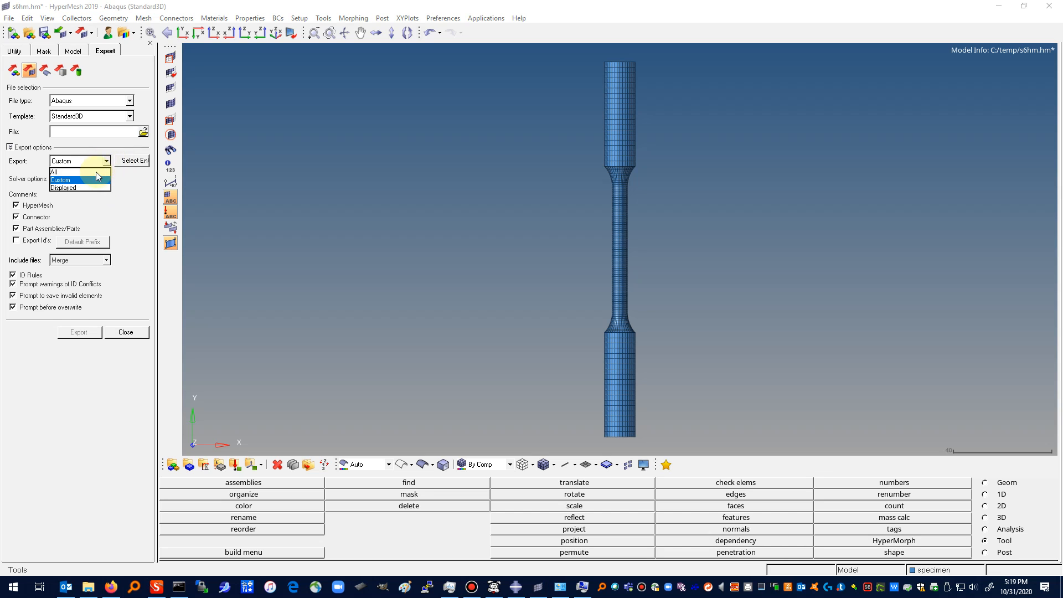
{"action": "left_click", "coordinate": [71, 188]}
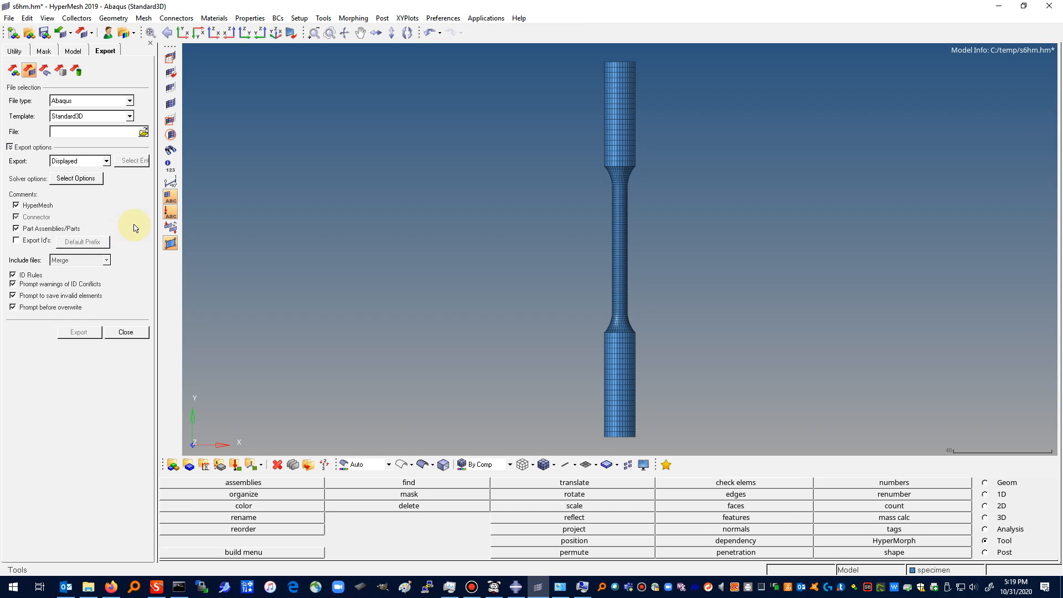
Step: Export the solver deck to the temp folder as specimen-1.inp and close the export settings
{"action": "left_click", "coordinate": [85, 134]}
{"action": "left_click", "coordinate": [144, 132]}
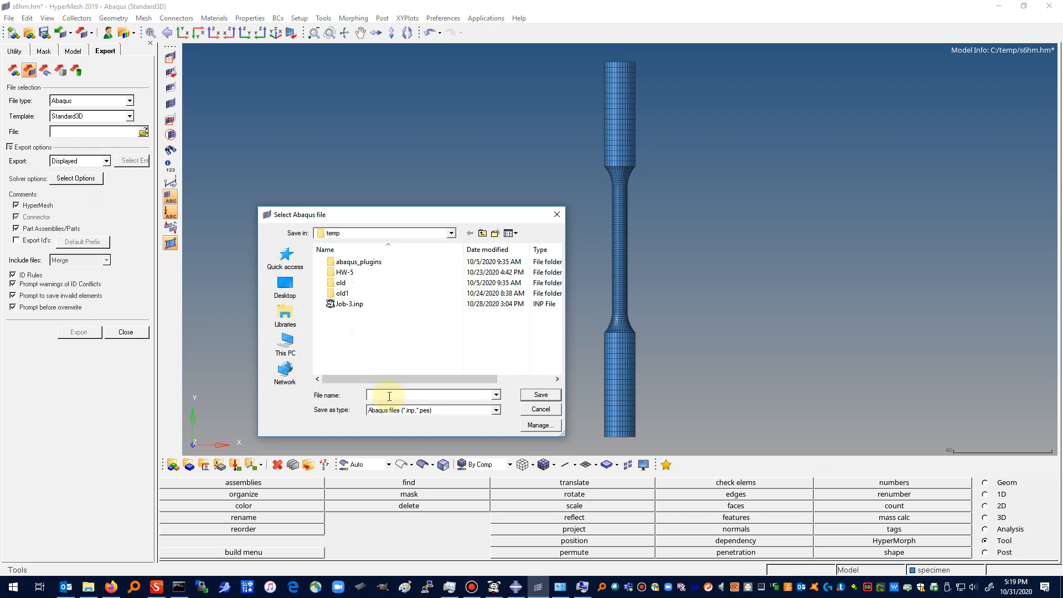
{"action": "type", "text": "s"}
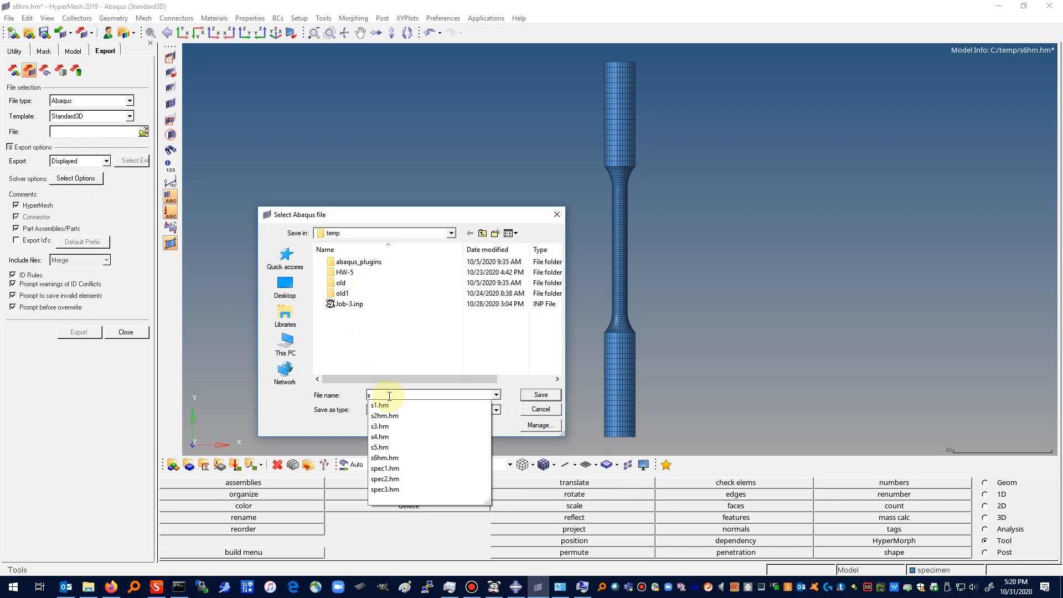
{"action": "type", "text": "pecimen"}
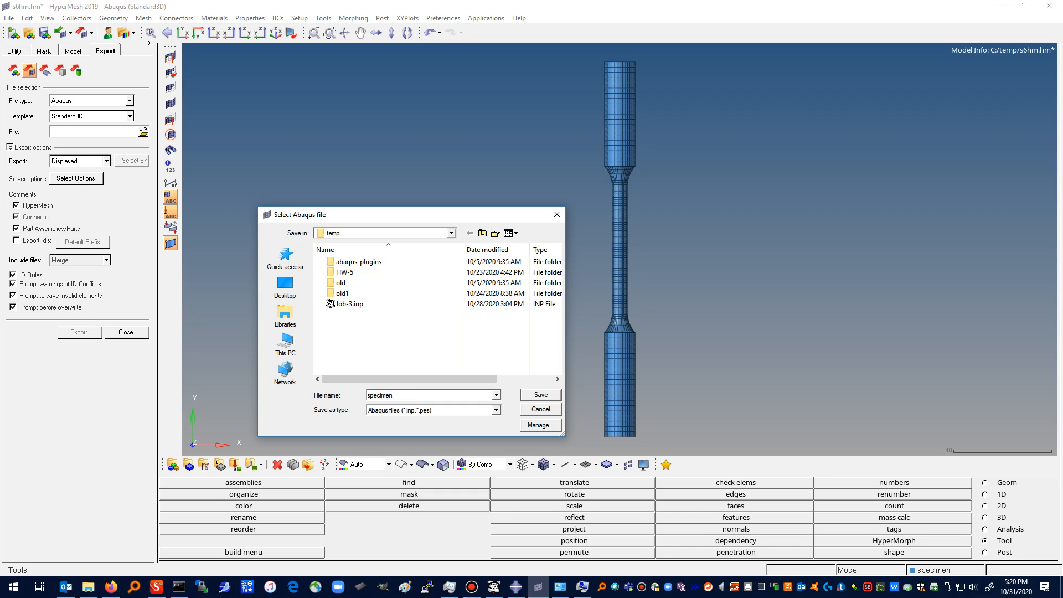
{"action": "type", "text": "-1.inop"}
{"action": "key", "text": "BackSpace"}
{"action": "key", "text": "BackSpace"}
{"action": "type", "text": "p"}
{"action": "left_click", "coordinate": [546, 394]}
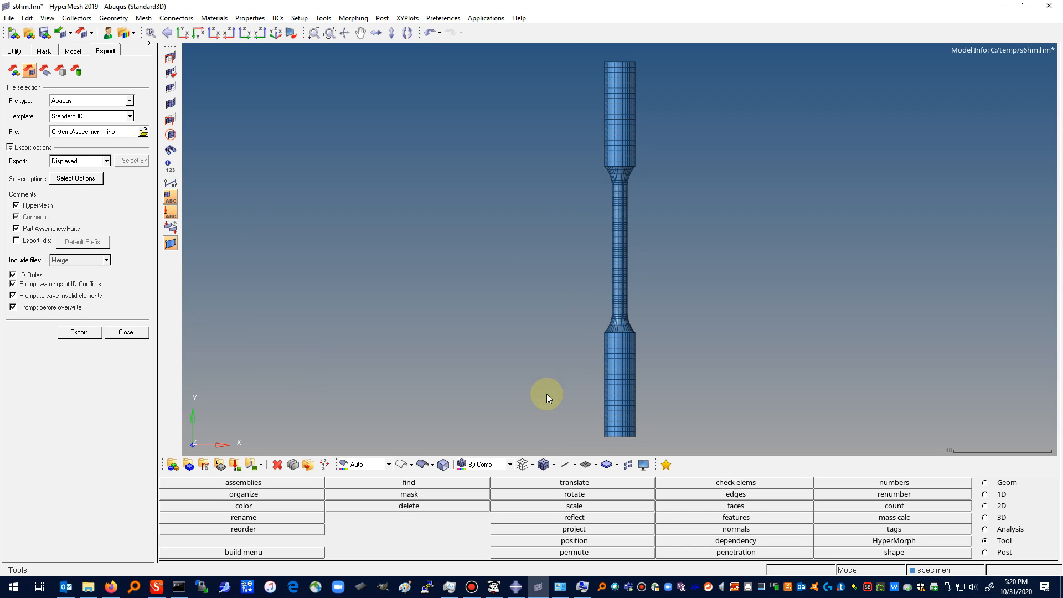
{"action": "left_click", "coordinate": [80, 332]}
{"action": "left_click", "coordinate": [330, 34]}
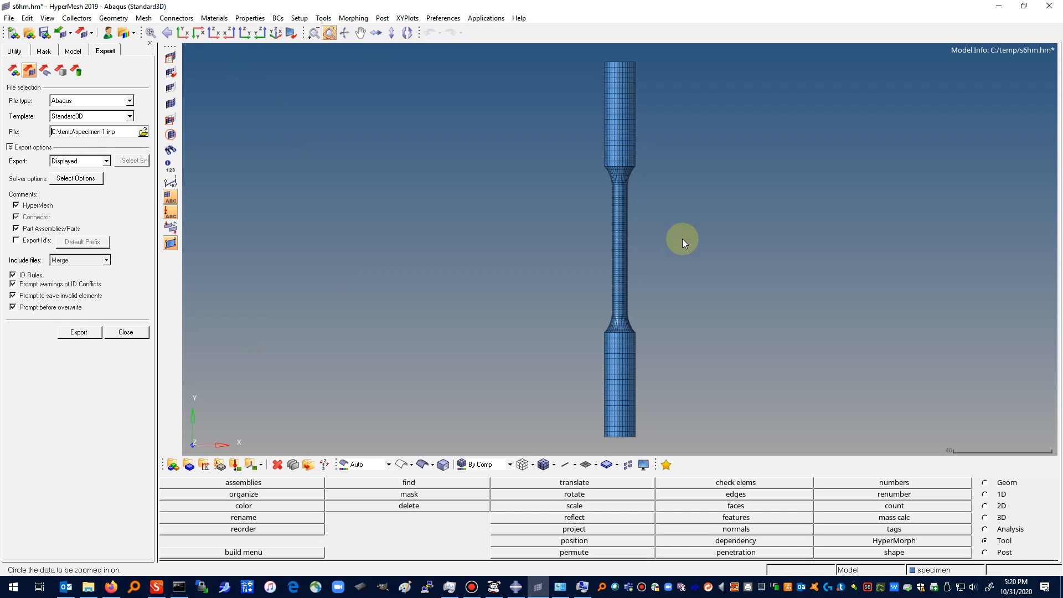
{"action": "mouse_move", "coordinate": [660, 162]}
{"action": "left_mouse_down"}
{"action": "mouse_move", "coordinate": [600, 310]}
{"action": "mouse_move", "coordinate": [670, 188]}
{"action": "mouse_move", "coordinate": [634, 151]}
{"action": "left_mouse_up"}
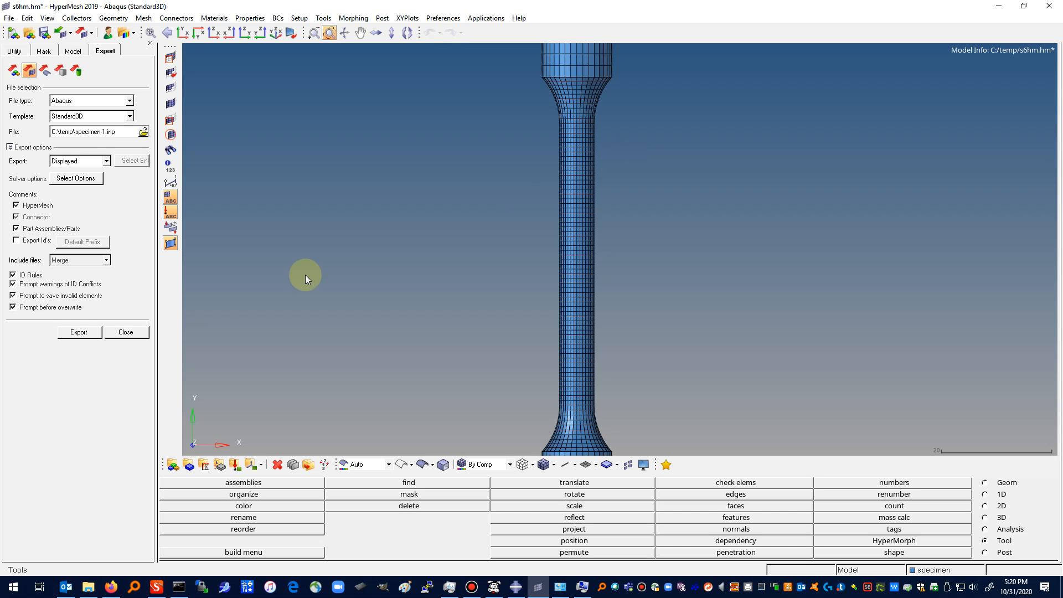
{"action": "left_click", "coordinate": [121, 334]}
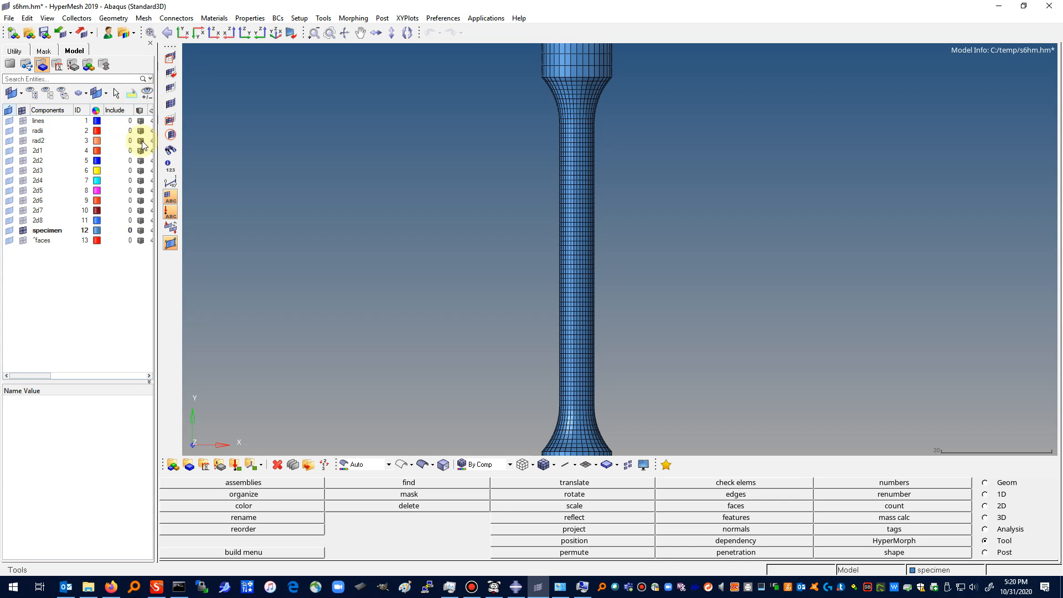
Step: Display the lines component's elements and geometry, and show the specimen mesh as wireframe
{"action": "left_click", "coordinate": [23, 120]}
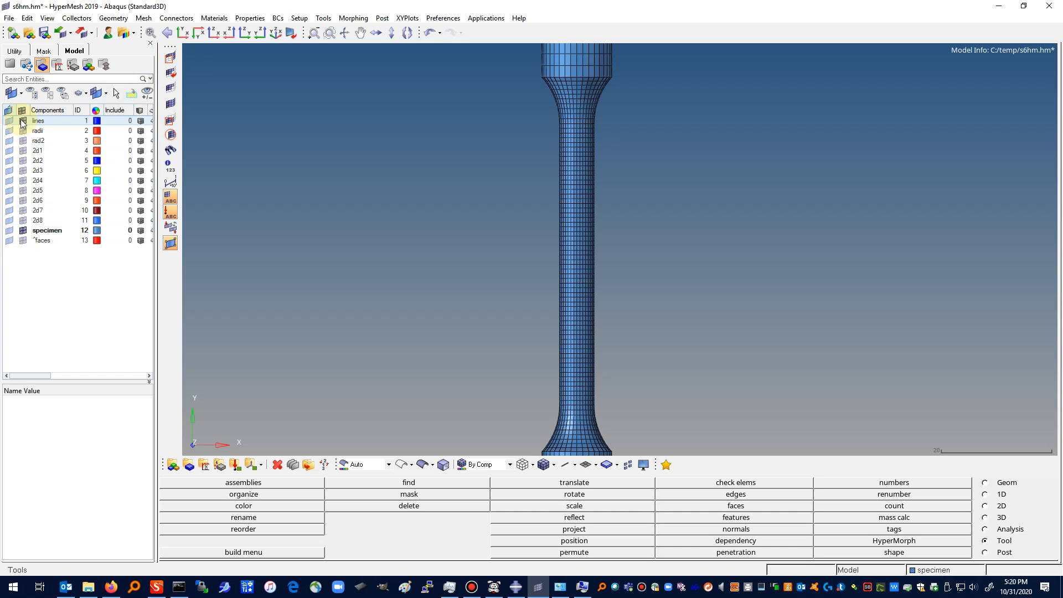
{"action": "left_click", "coordinate": [10, 122]}
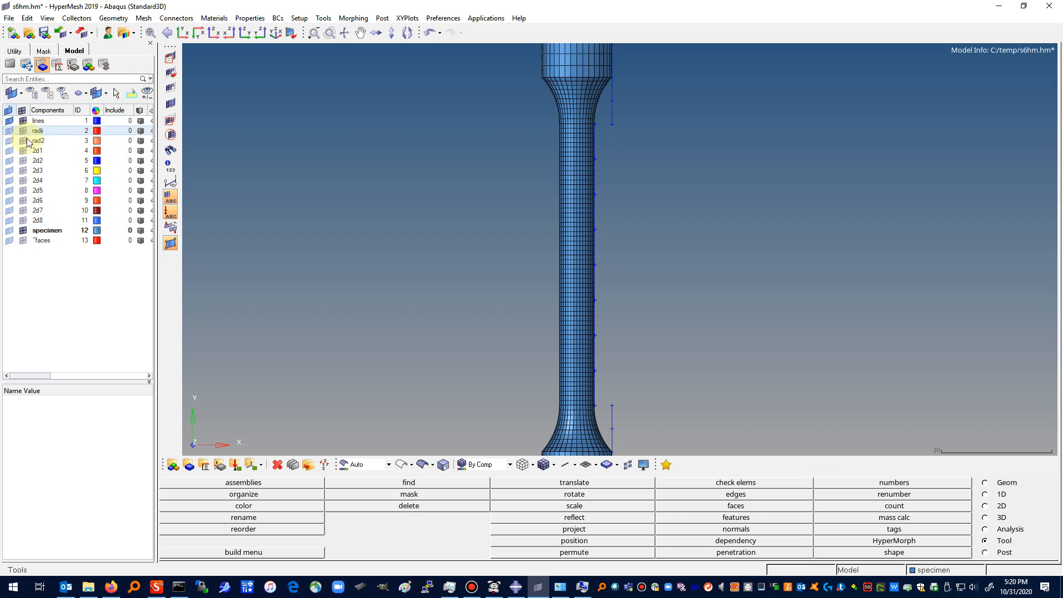
{"action": "left_click", "coordinate": [523, 467]}
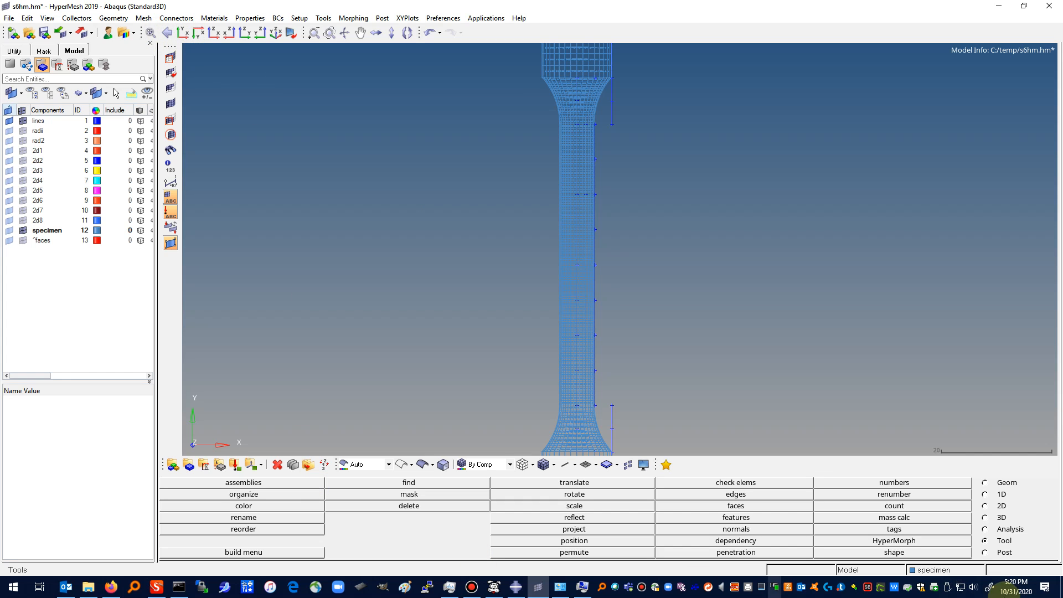
Step: Measure the two-node distance from the lower grip's bottom left corner to a node near the gauge's mid-length
{"action": "left_click", "coordinate": [990, 484]}
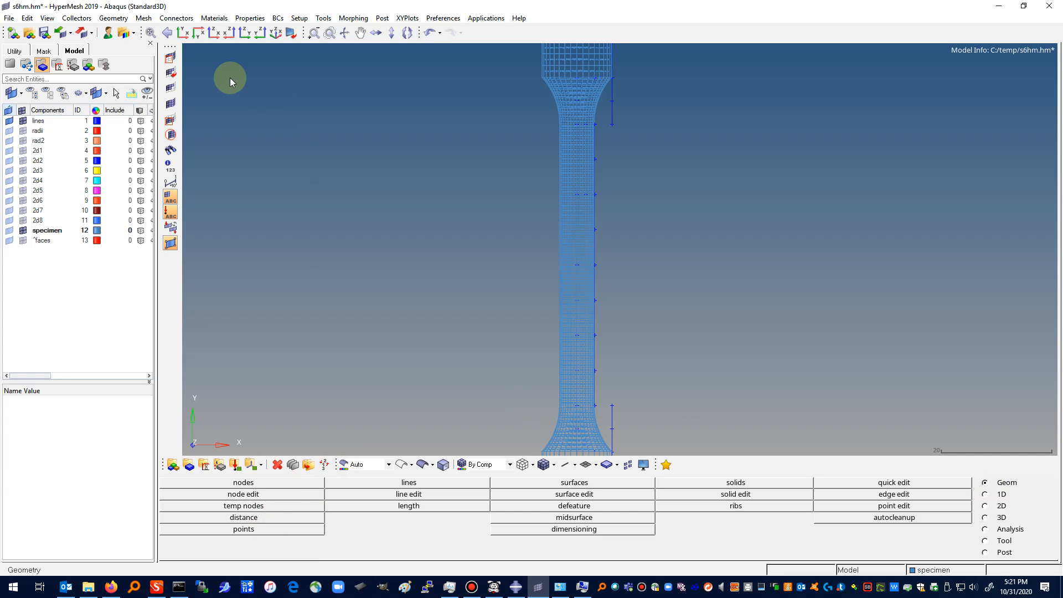
{"action": "left_click", "coordinate": [182, 33]}
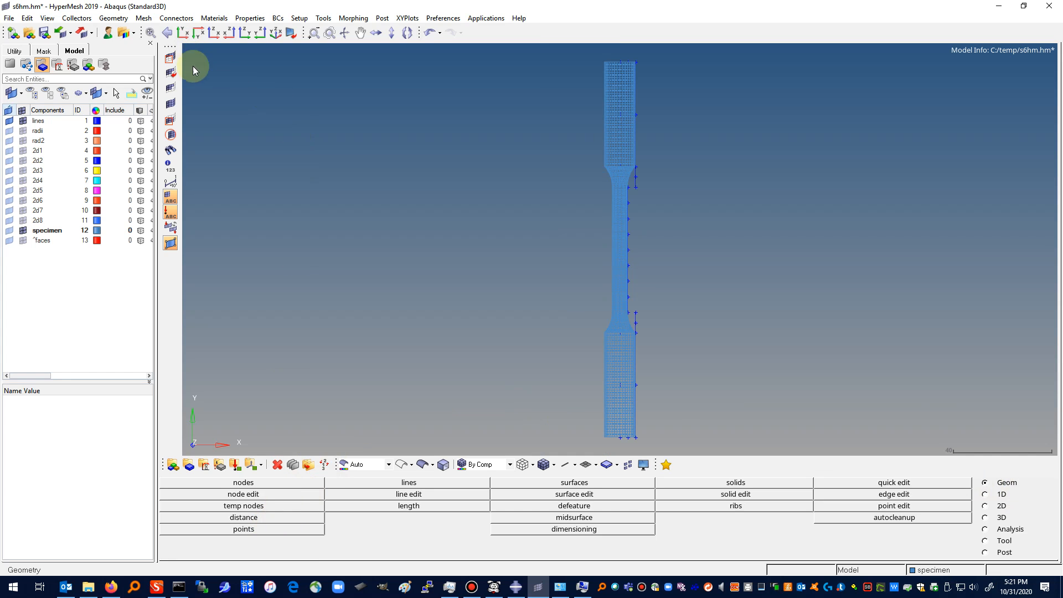
{"action": "left_click", "coordinate": [244, 519]}
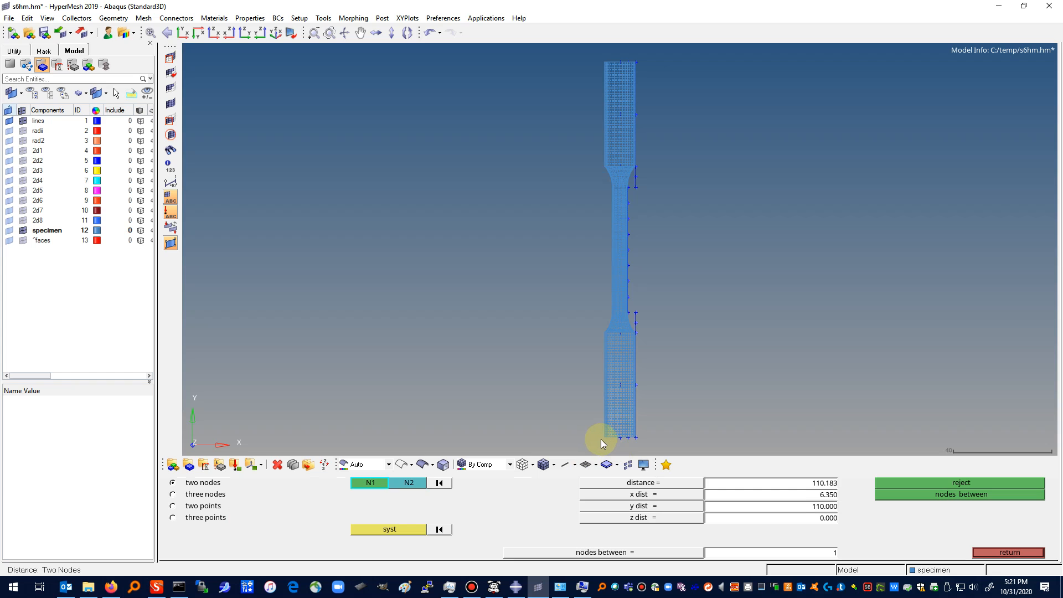
{"action": "left_click", "coordinate": [609, 438]}
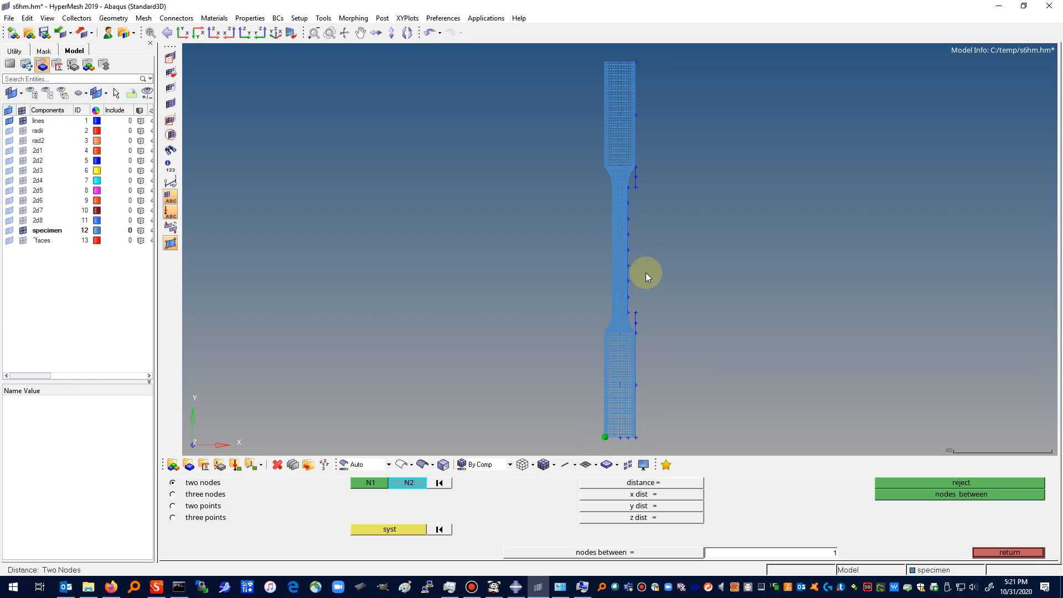
{"action": "left_click", "coordinate": [630, 249]}
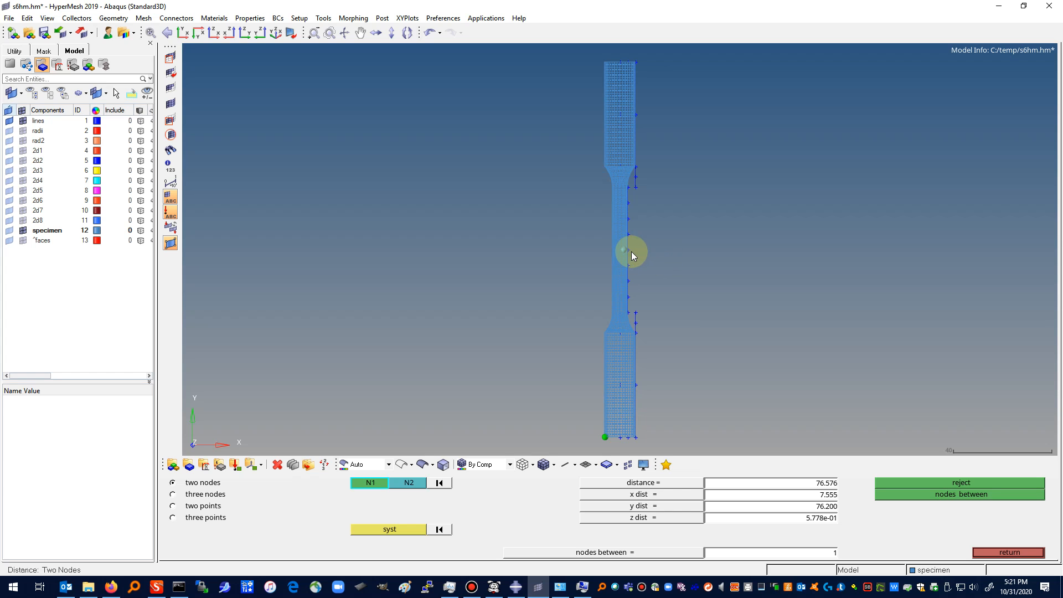
Step: Replace the second measuring node with one at the gauge's right outer edge at mid-length to remeasure the distance
{"action": "left_click", "coordinate": [330, 33]}
{"action": "left_click_drag", "start_coordinate": [626, 233], "coordinate": [639, 235]}
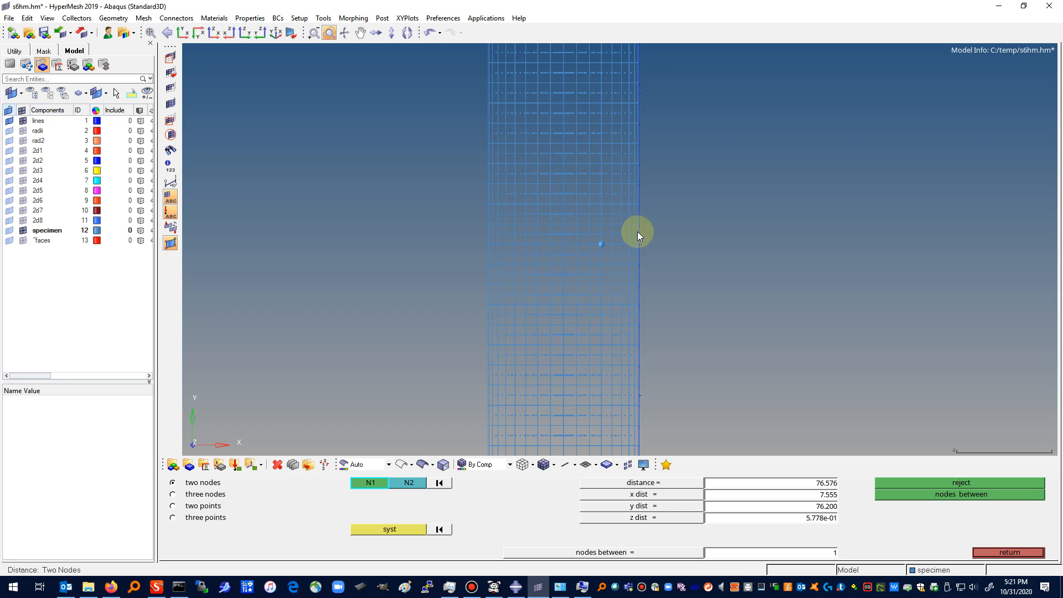
{"action": "left_click", "coordinate": [602, 244]}
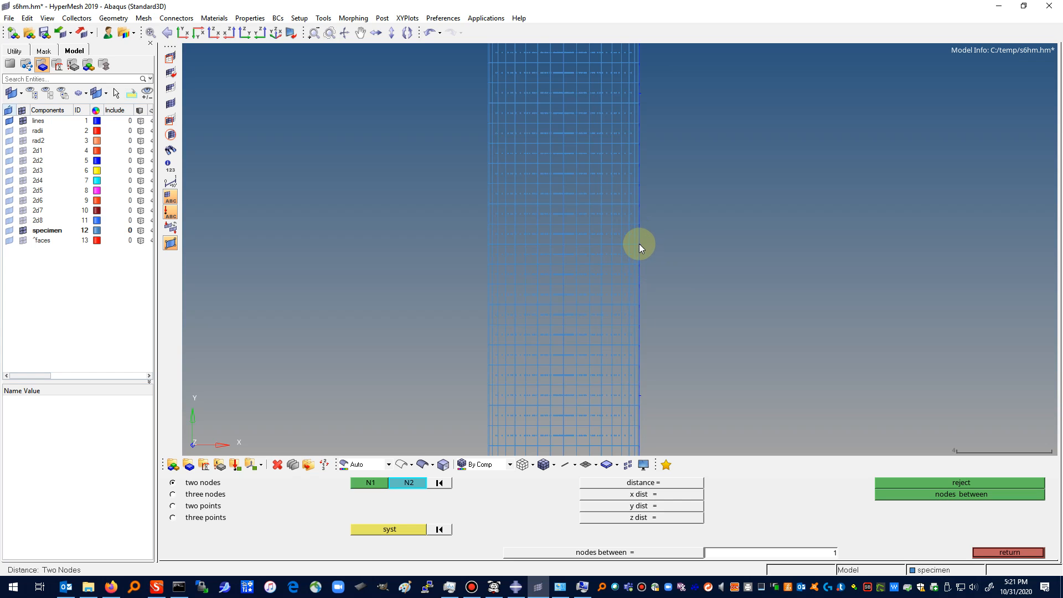
{"action": "left_click", "coordinate": [636, 244]}
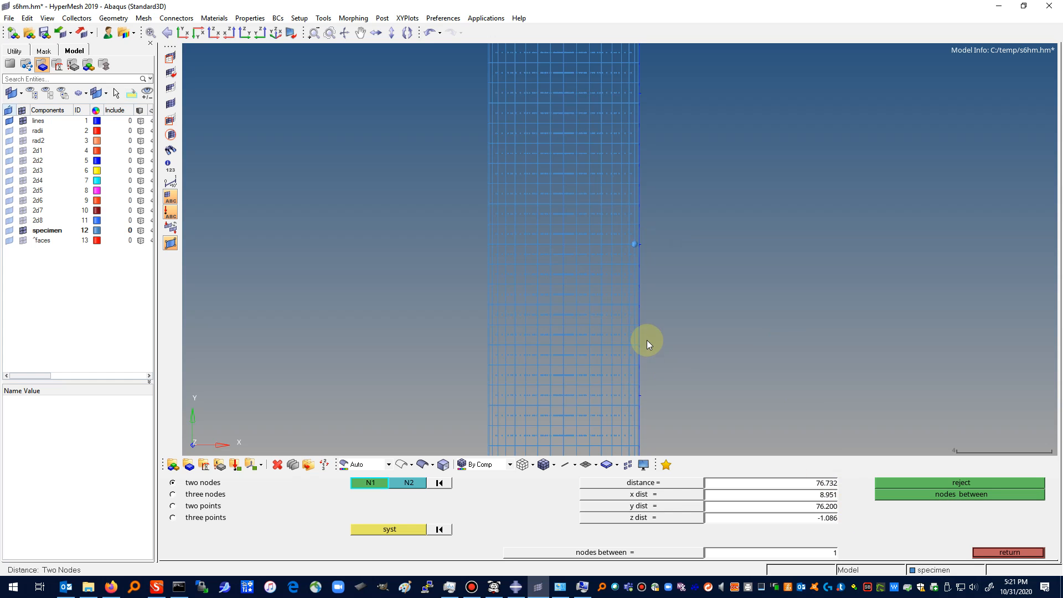
{"action": "left_click", "coordinate": [314, 35]}
{"action": "right_click", "coordinate": [314, 35]}
{"action": "right_click", "coordinate": [314, 35]}
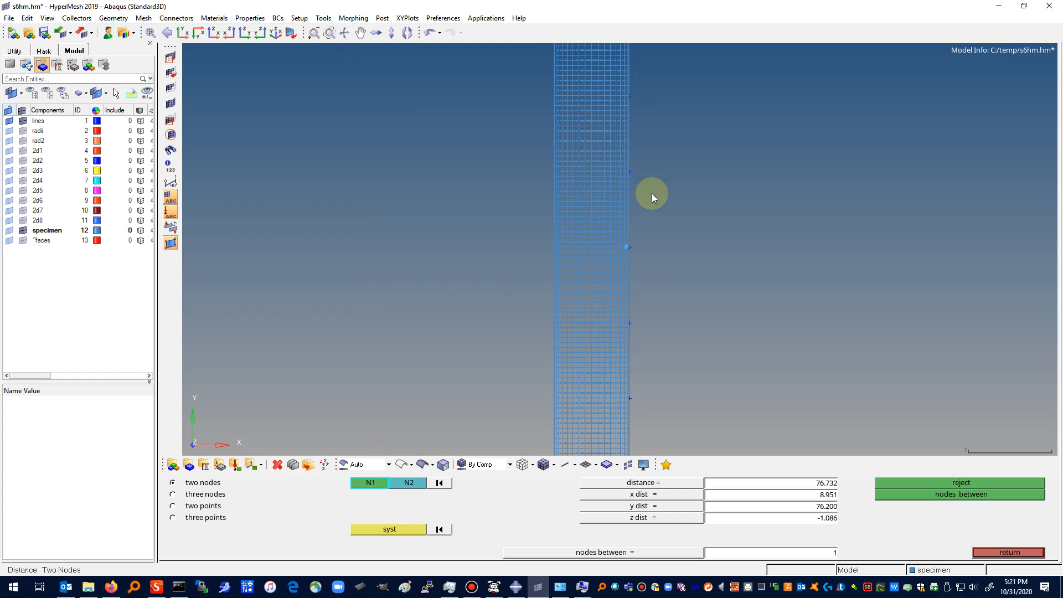